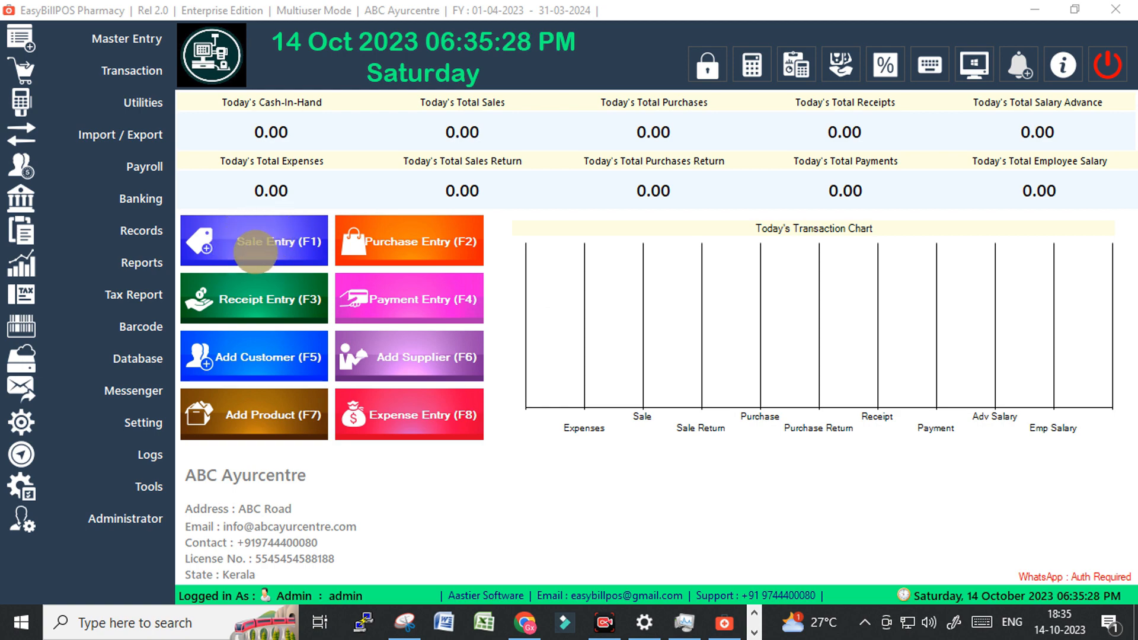
# Open Sale Entry (F1) and enable POS mode so the Cash customer (Kerala) fills in.
pyautogui.click(257, 243)
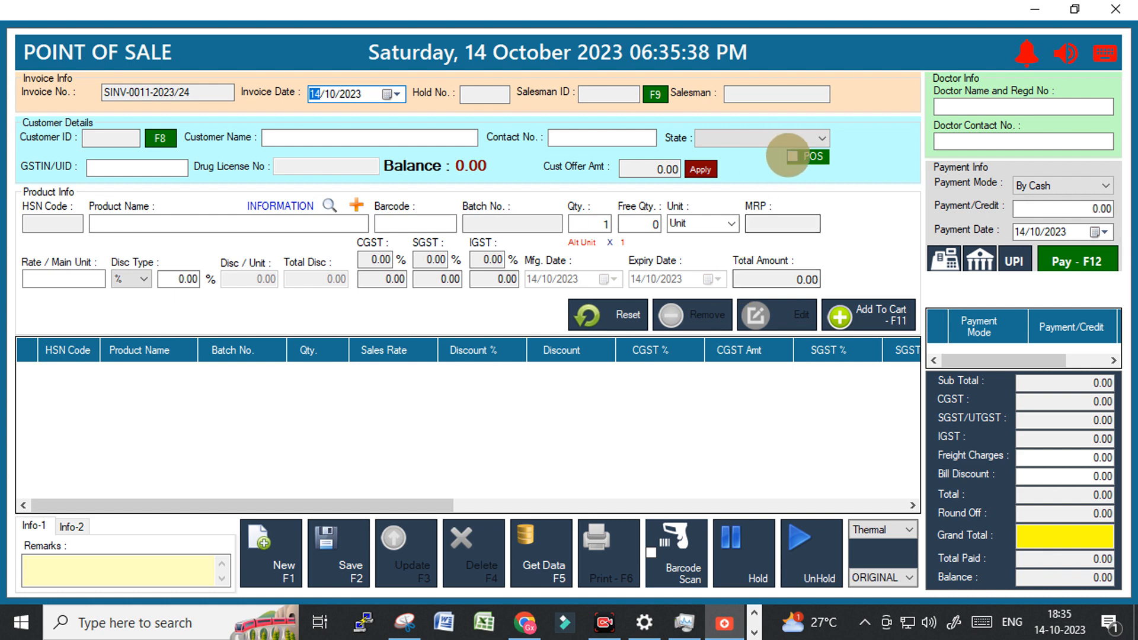
pyautogui.click(792, 156)
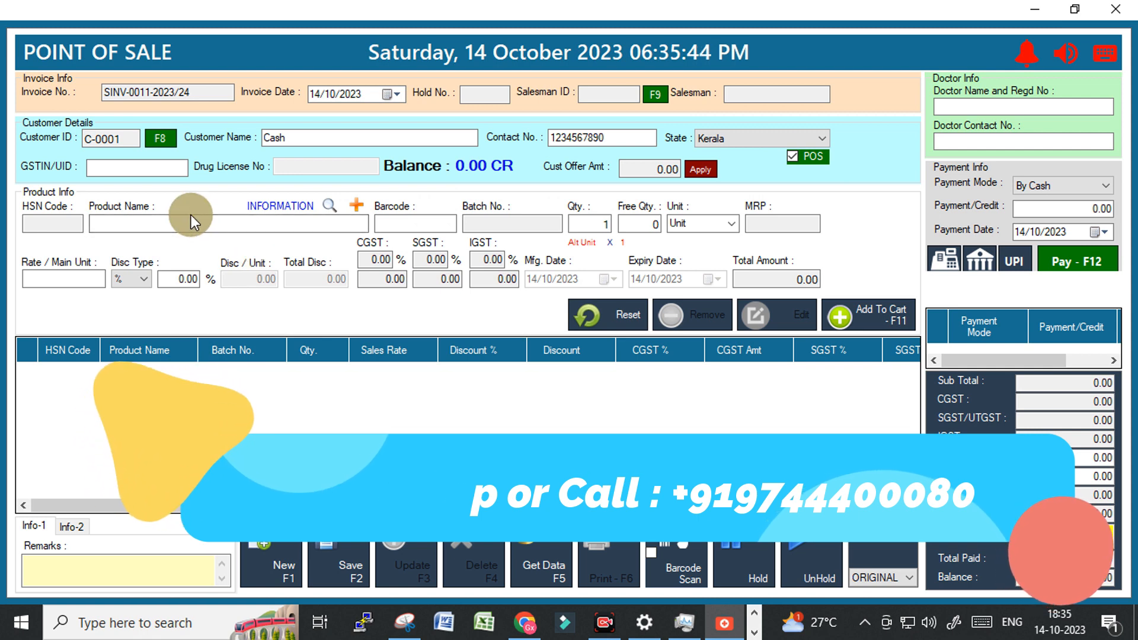
pyautogui.click(106, 222)
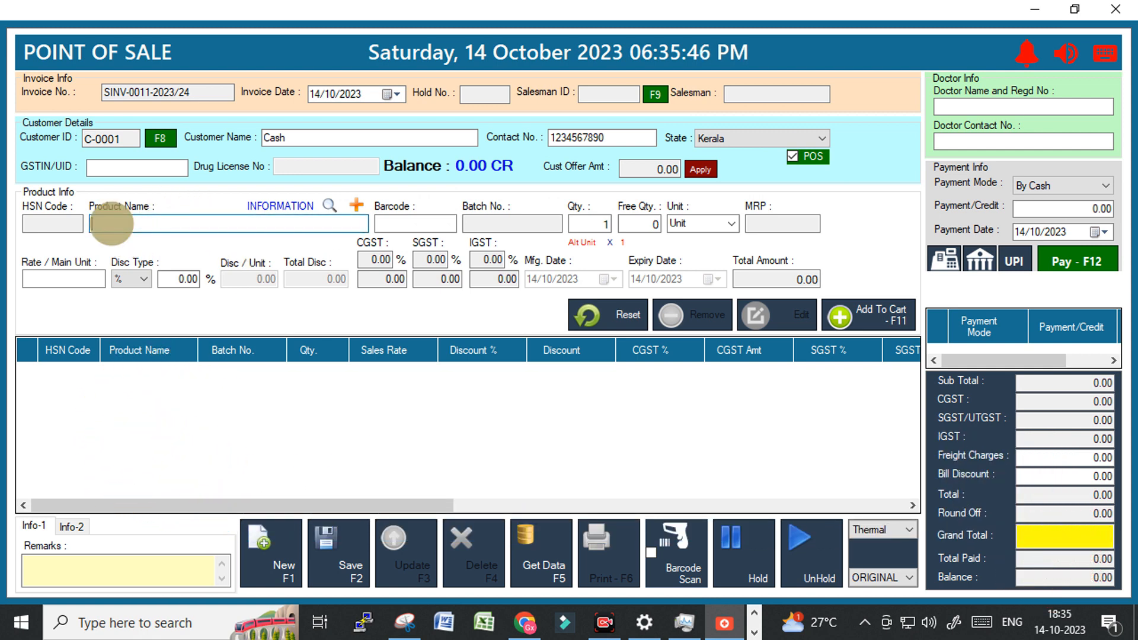
pyautogui.click(398, 224)
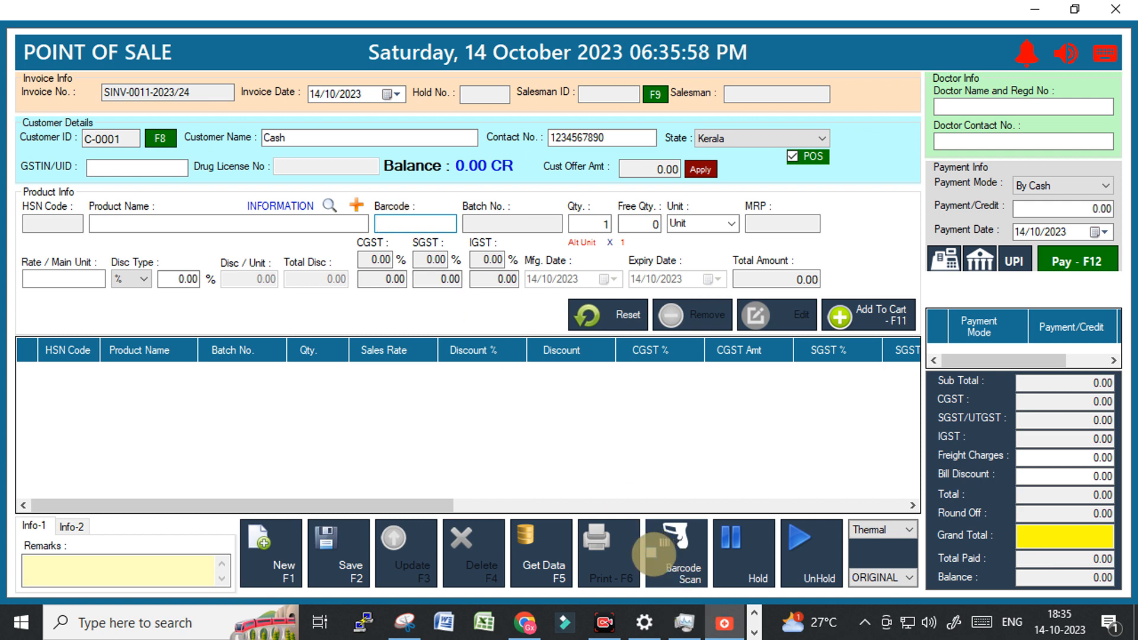
# Scan barcode 100001 to add one Aragwadhadi KS (Tab), batch T4004, at 4.57.
pyautogui.click(653, 554)
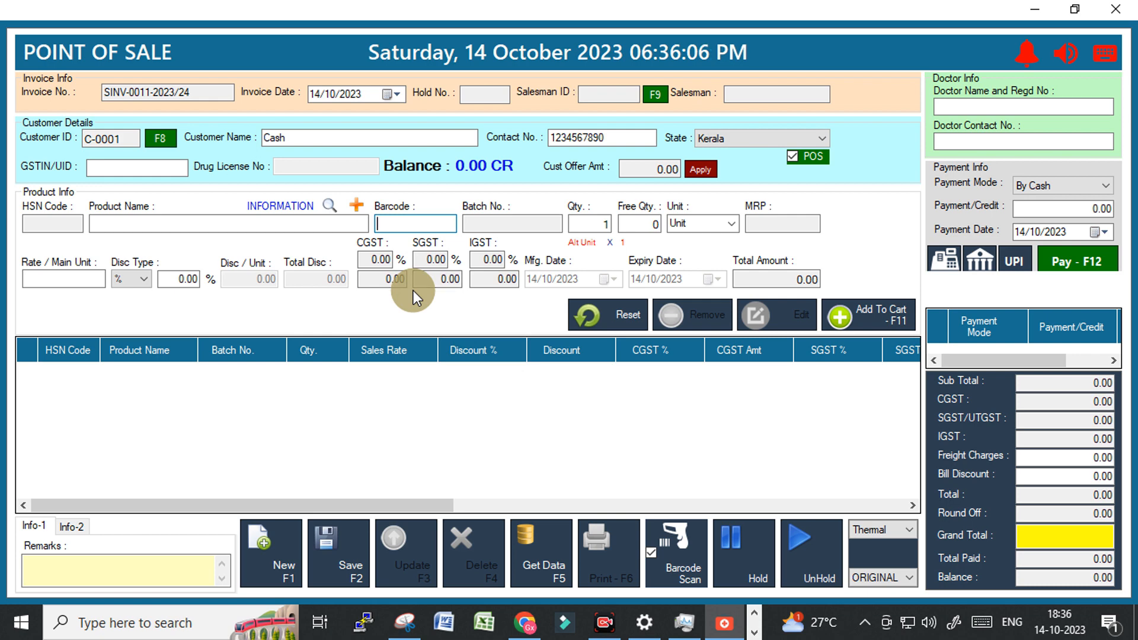
pyautogui.write('100001')
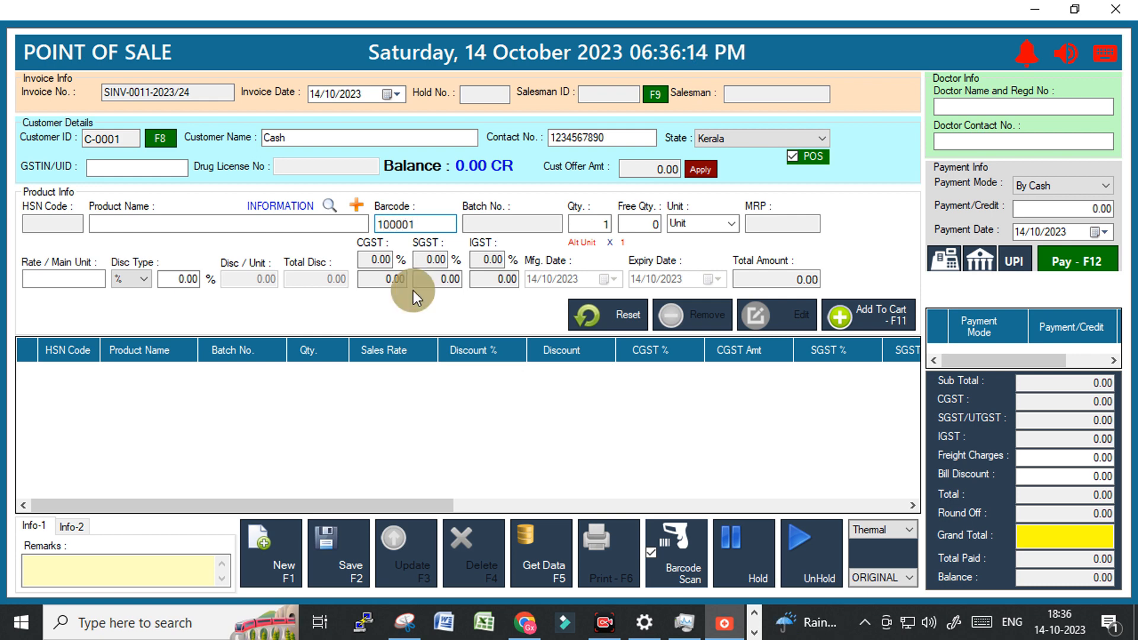
pyautogui.press('Return')
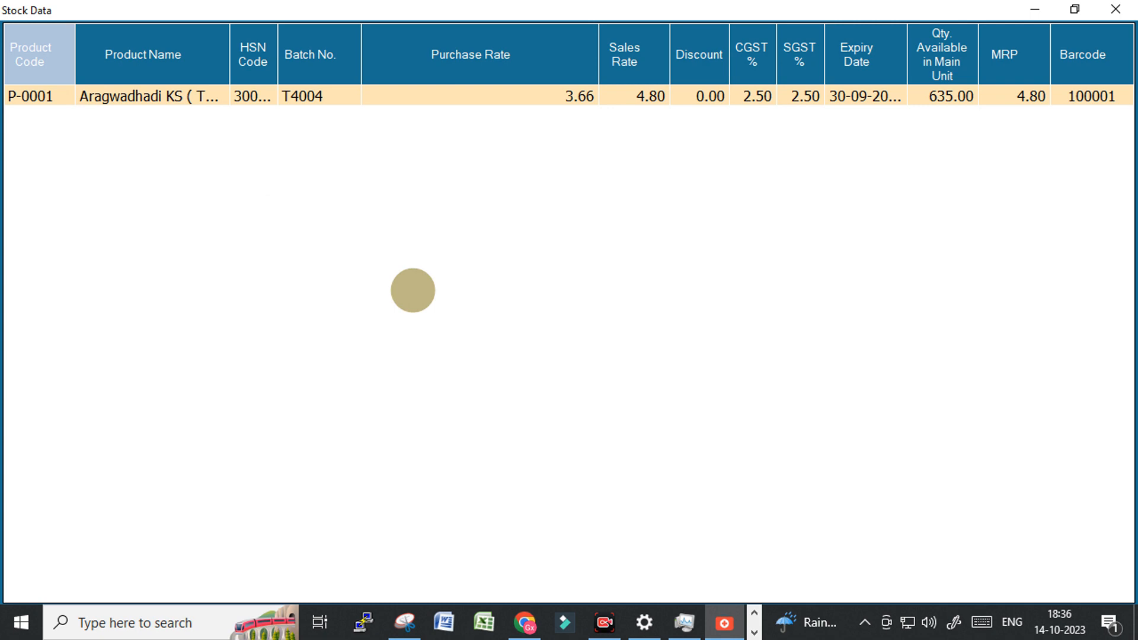
pyautogui.press('Return')
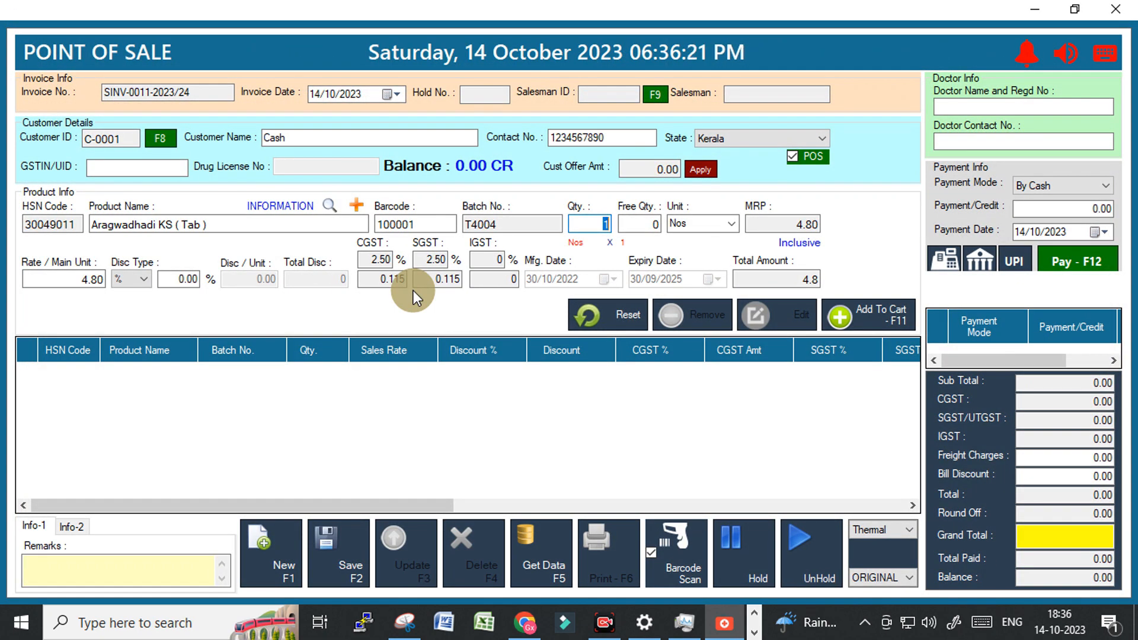
pyautogui.press('Return')
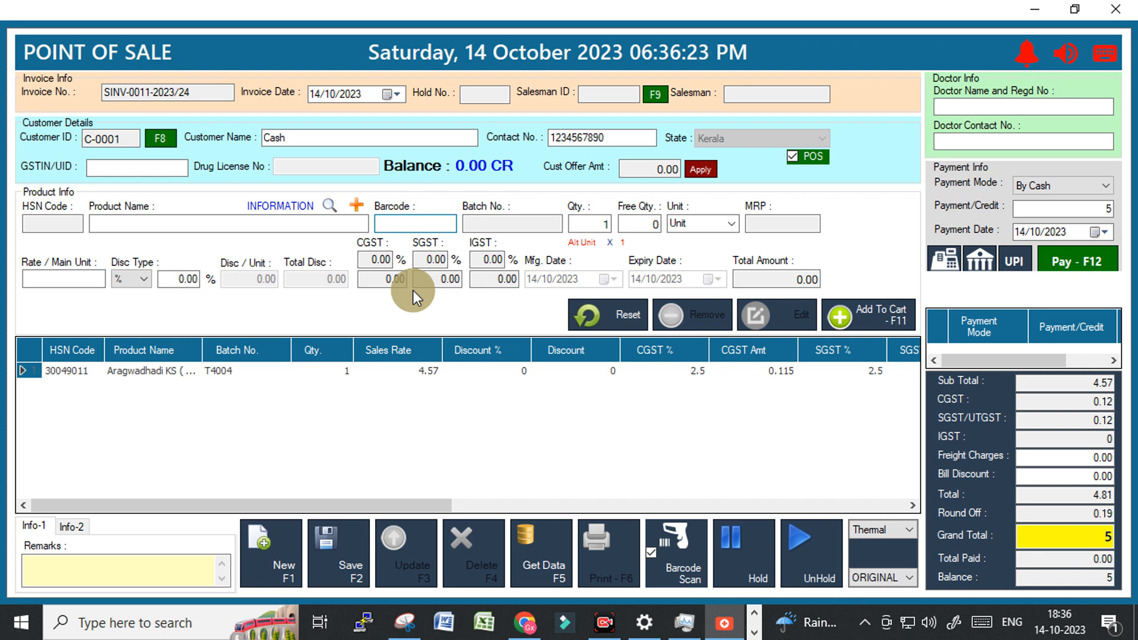
pyautogui.click(709, 582)
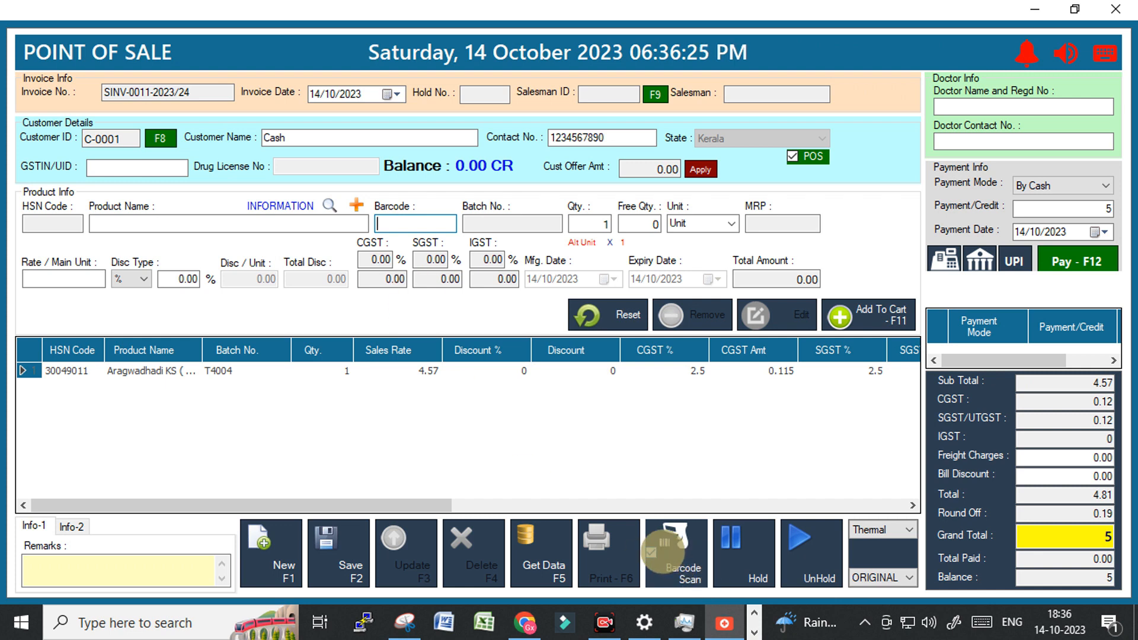
# Search 'sh' and add SHADBINDU THAILAM DROPS 10ML batch 21JTL1693, qty 1, free qty 0, at 66.67.
pyautogui.click(179, 224)
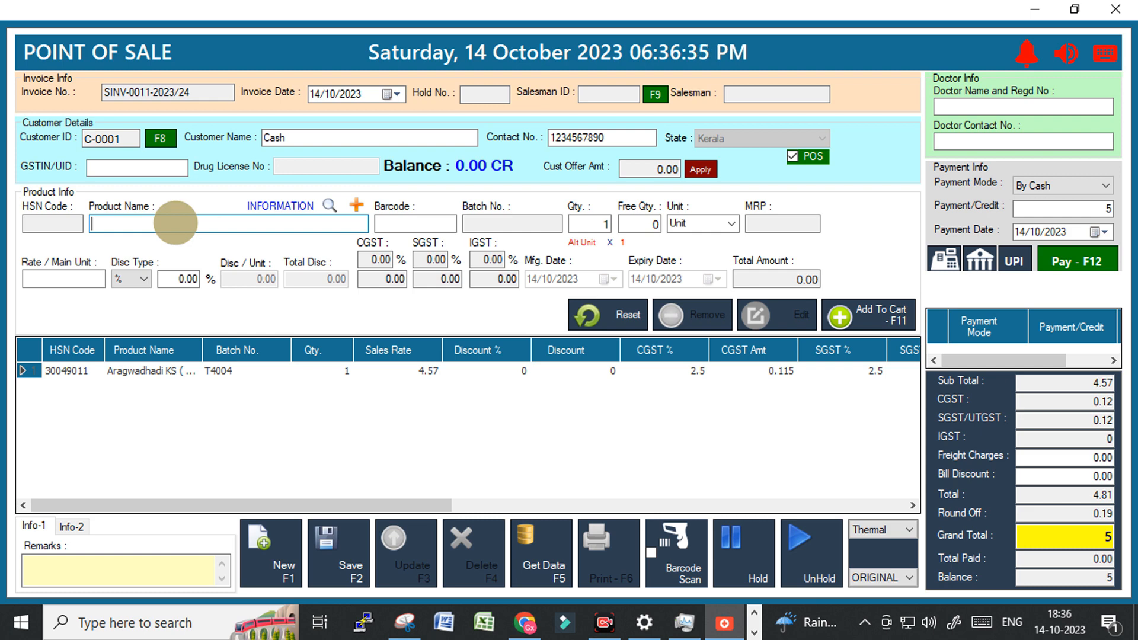
pyautogui.write('sh')
pyautogui.press('Return')
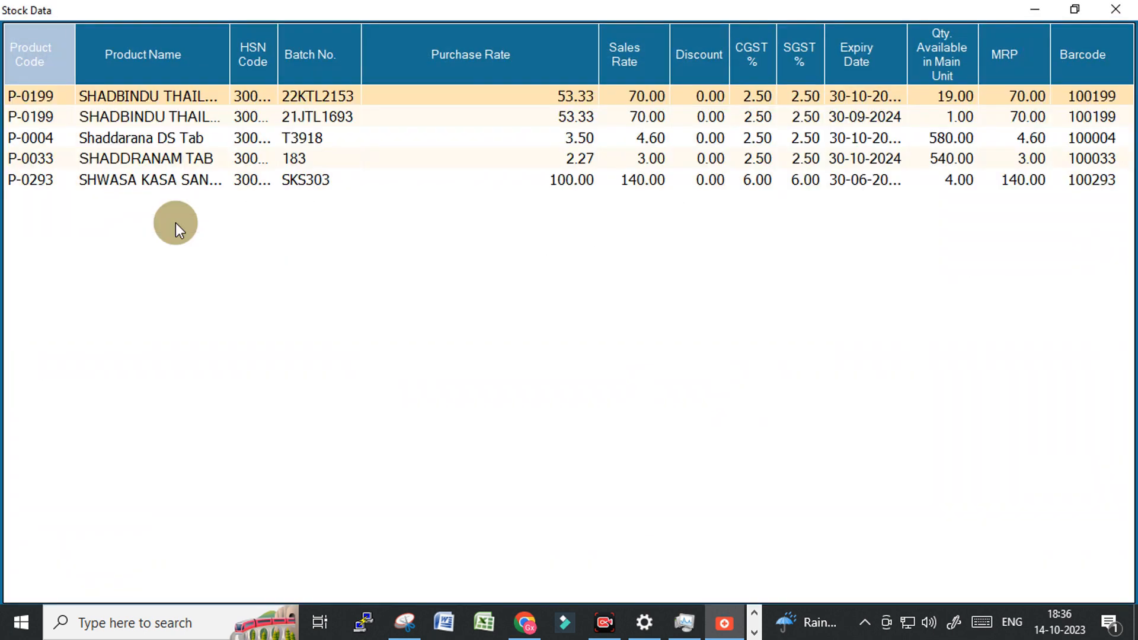
pyautogui.press('Down')
pyautogui.press('Down')
pyautogui.press('Up')
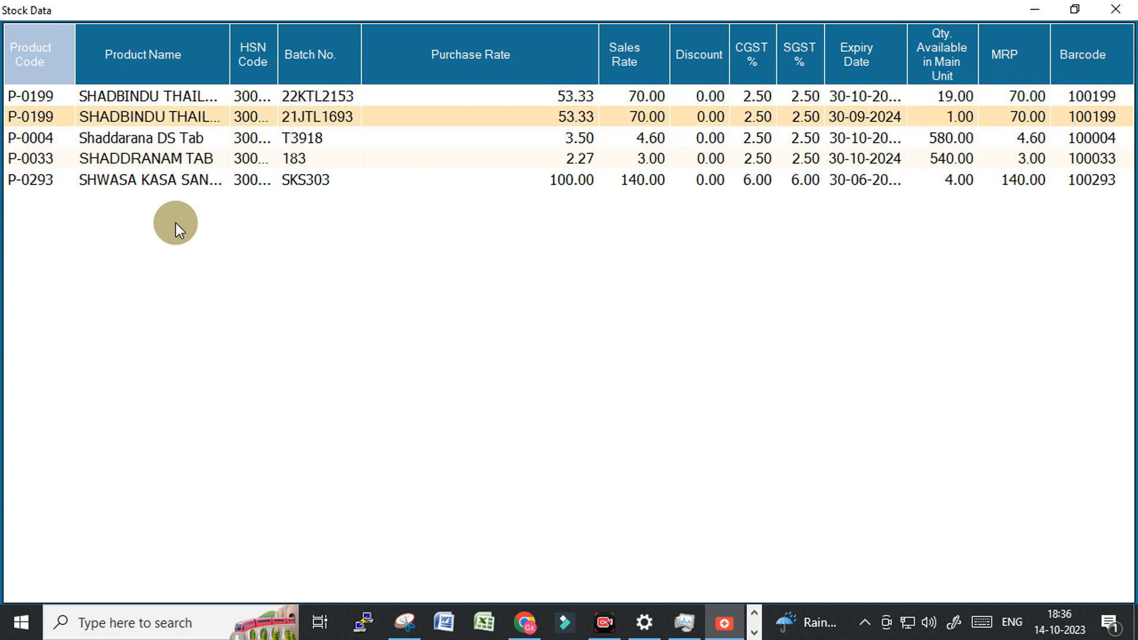
pyautogui.press('Down')
pyautogui.press('Down')
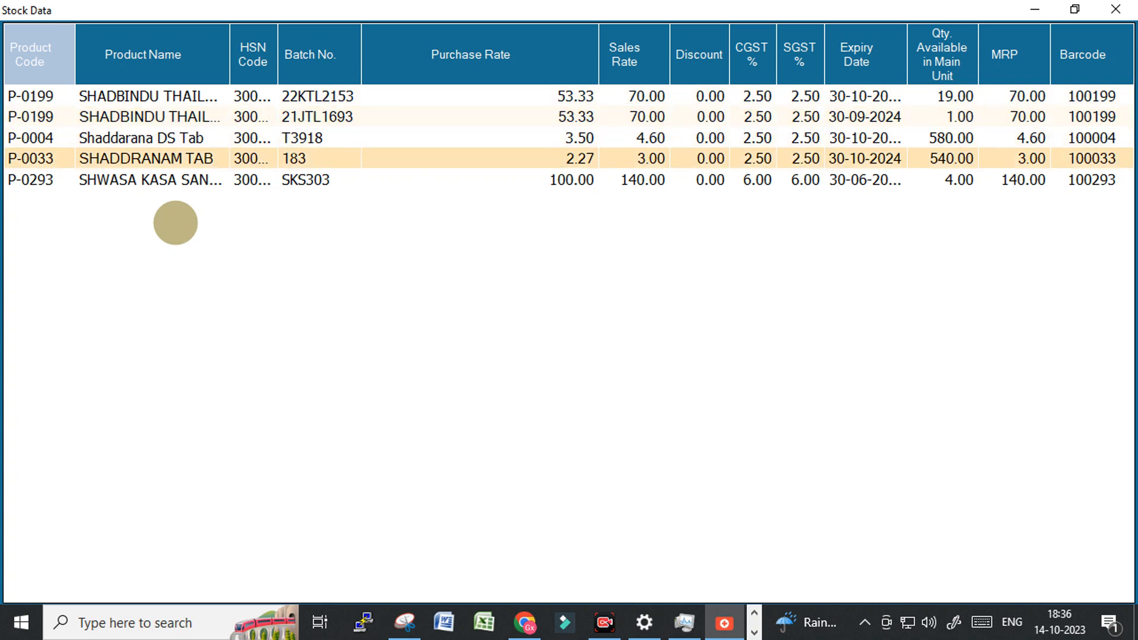
pyautogui.press('Up')
pyautogui.press('Up')
pyautogui.press('Down')
pyautogui.press('Down')
pyautogui.press('Down')
pyautogui.press('Up')
pyautogui.press('Up')
pyautogui.press('Up')
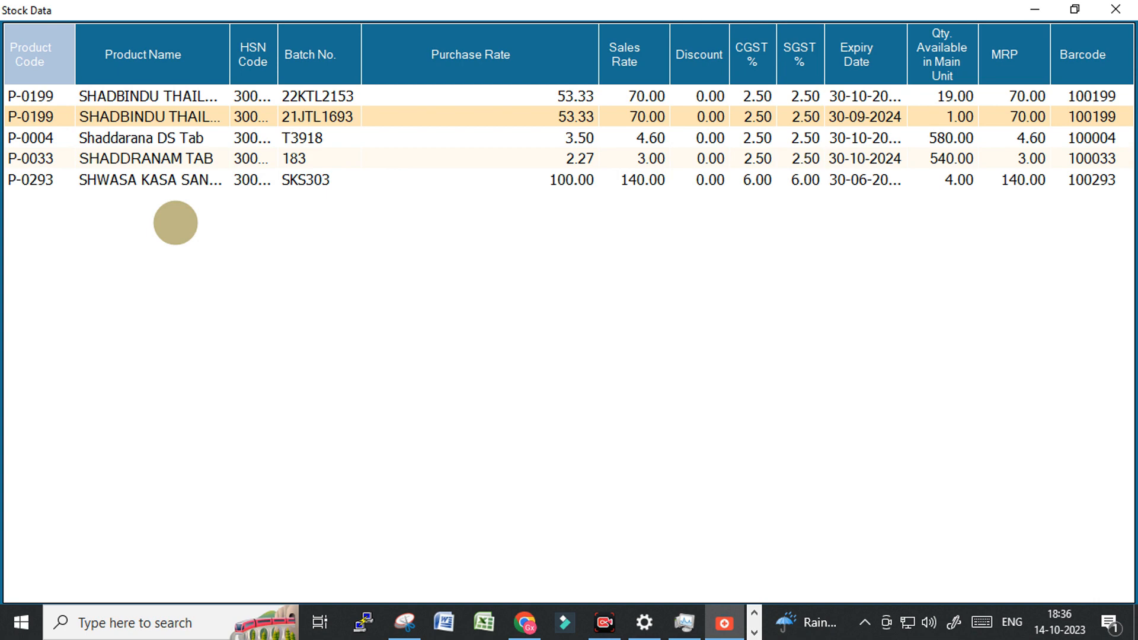
pyautogui.press('Return')
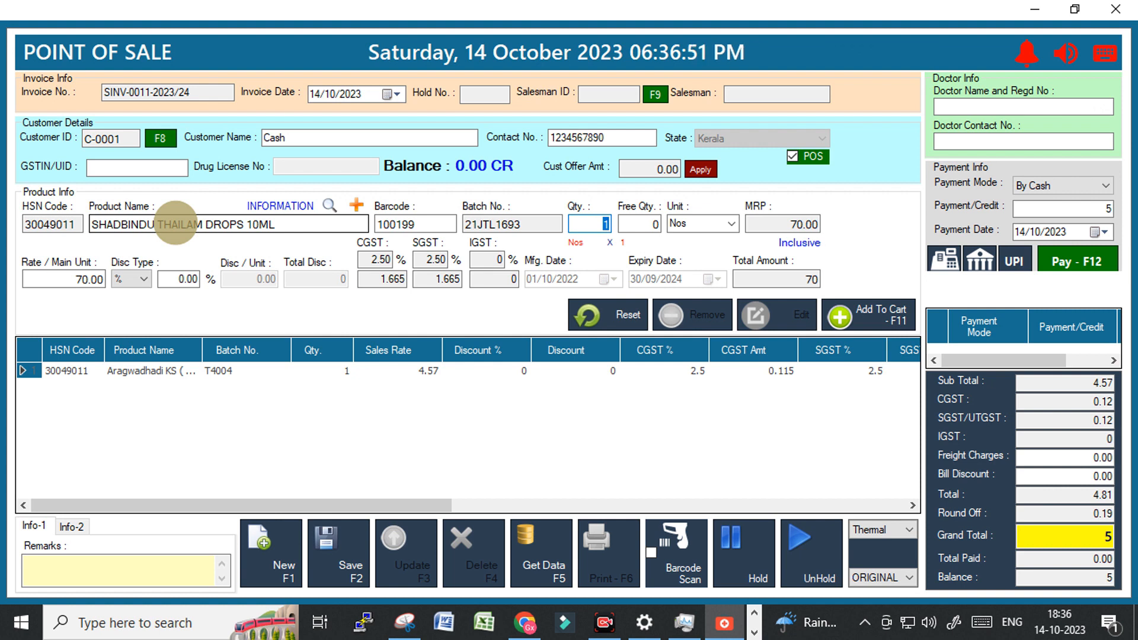
pyautogui.press('Return')
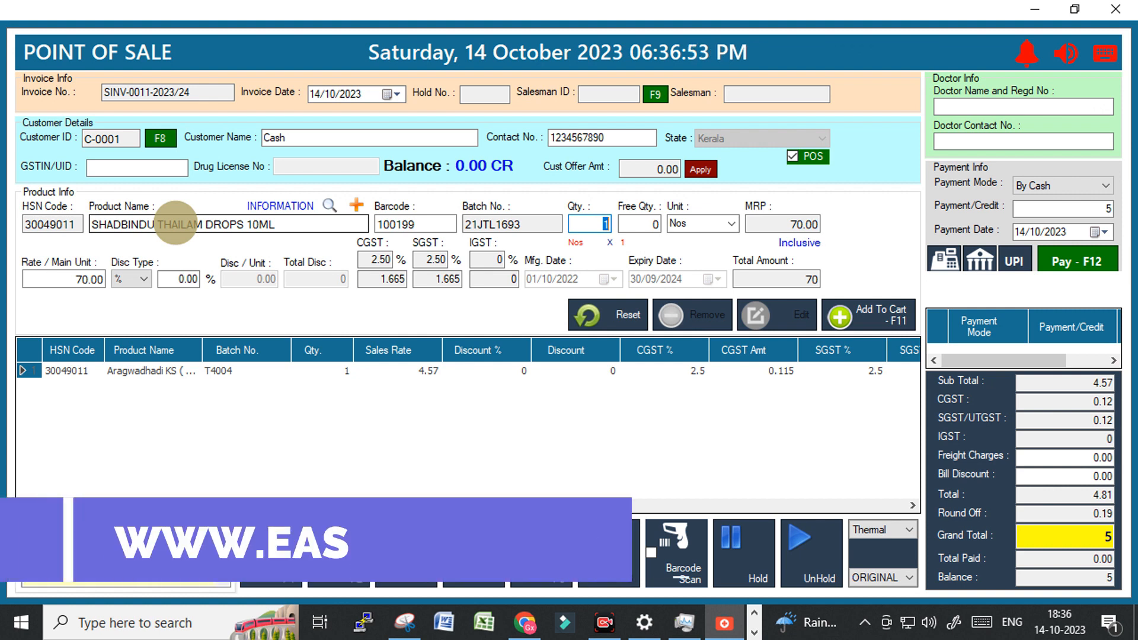
pyautogui.press('Return')
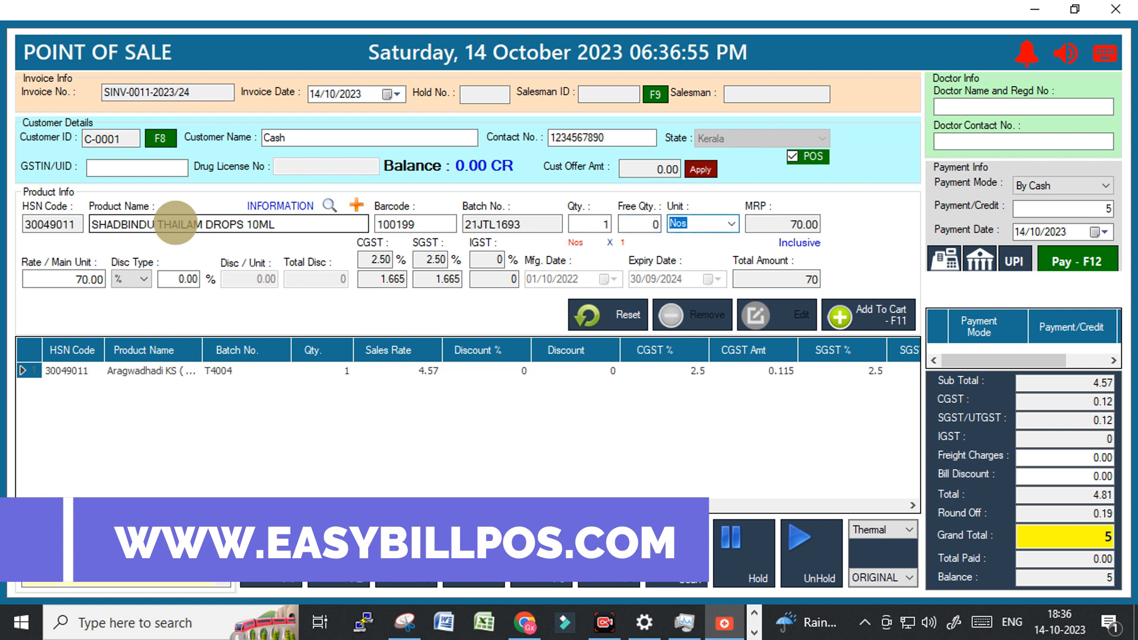
pyautogui.press('Return')
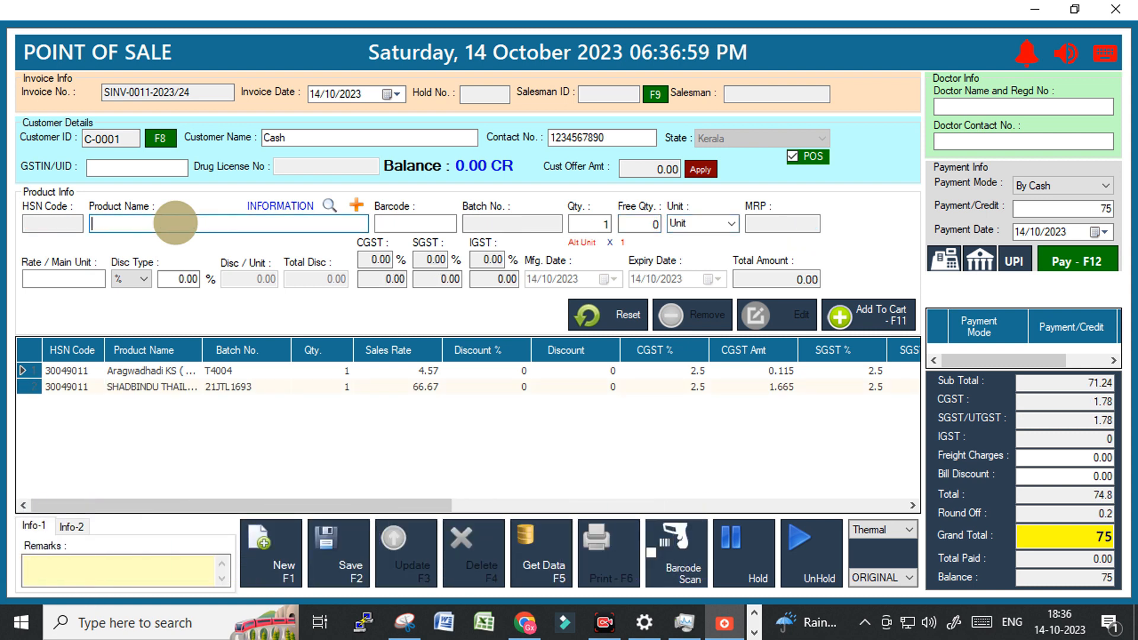
# Search 'b' and add BALAGULUCHYADI KS 200ML batch 22LKS2516 with quantity 2 at 104.76.
pyautogui.write('b')
pyautogui.press('Return')
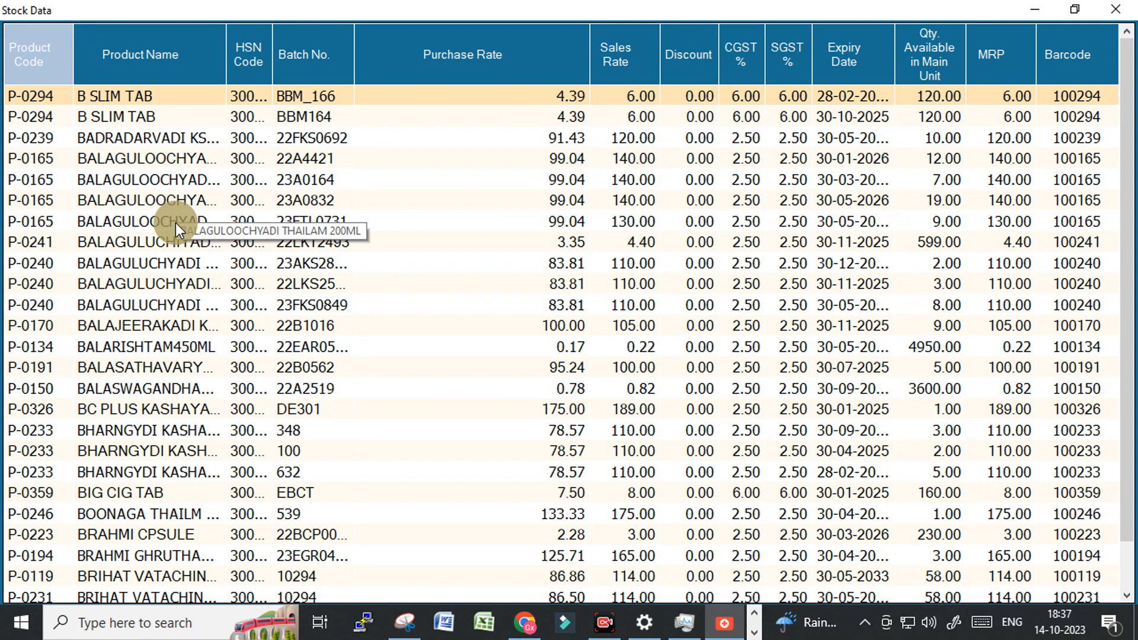
pyautogui.press('Down')
pyautogui.press('Down')
pyautogui.press('Down')
pyautogui.press('Down')
pyautogui.press('Down')
pyautogui.press('Down')
pyautogui.press('Down')
pyautogui.press('Down')
pyautogui.press('Down')
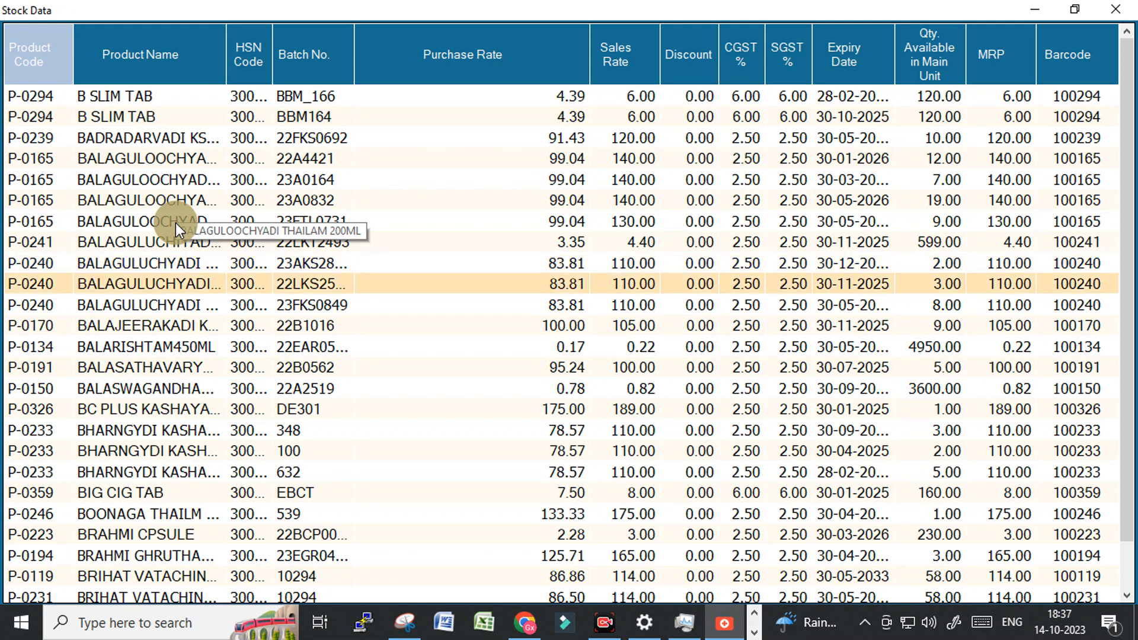
pyautogui.press('Return')
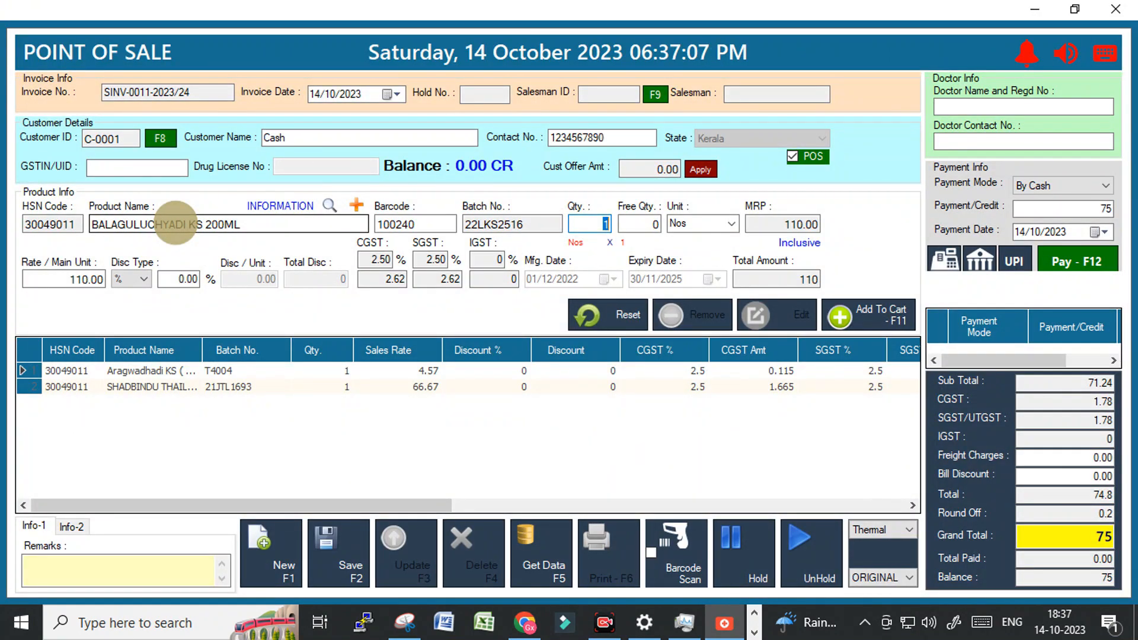
pyautogui.write('2')
pyautogui.press('Return')
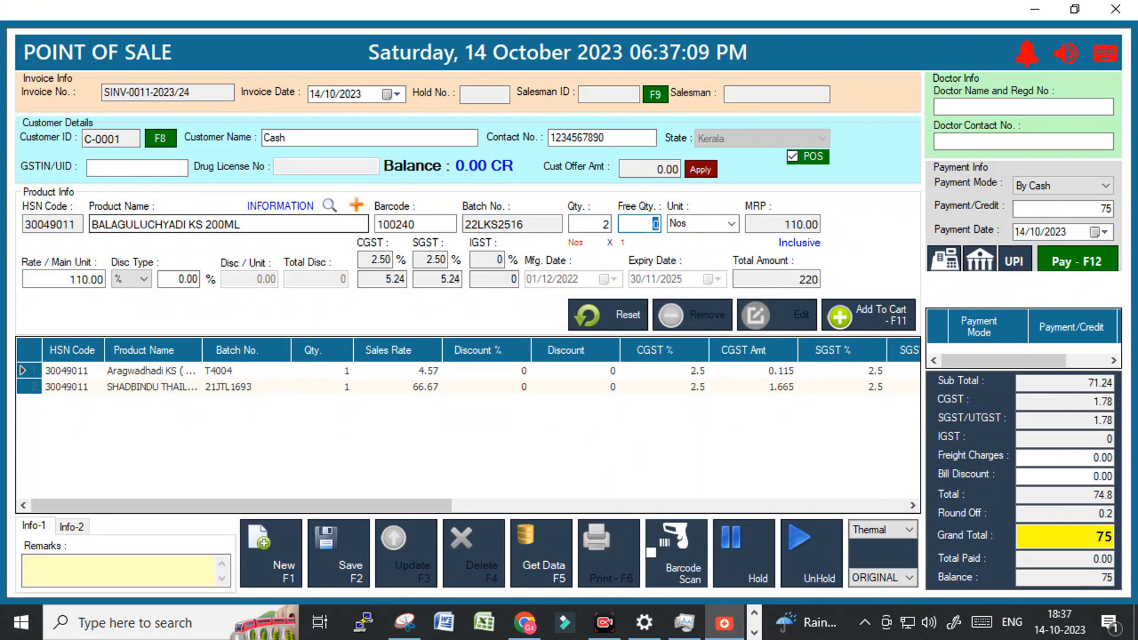
pyautogui.press('F11')
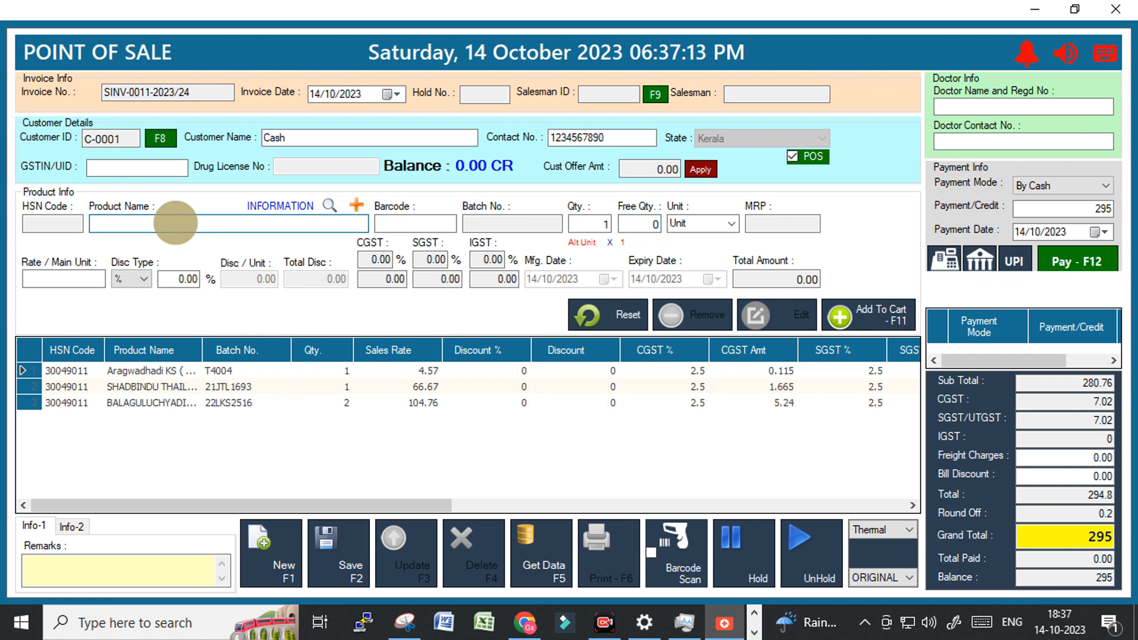
# Try adding 3 DASAMOOLAM KSC 100Gm, decline the reorder-limit warning, and reset the entry.
pyautogui.write('d')
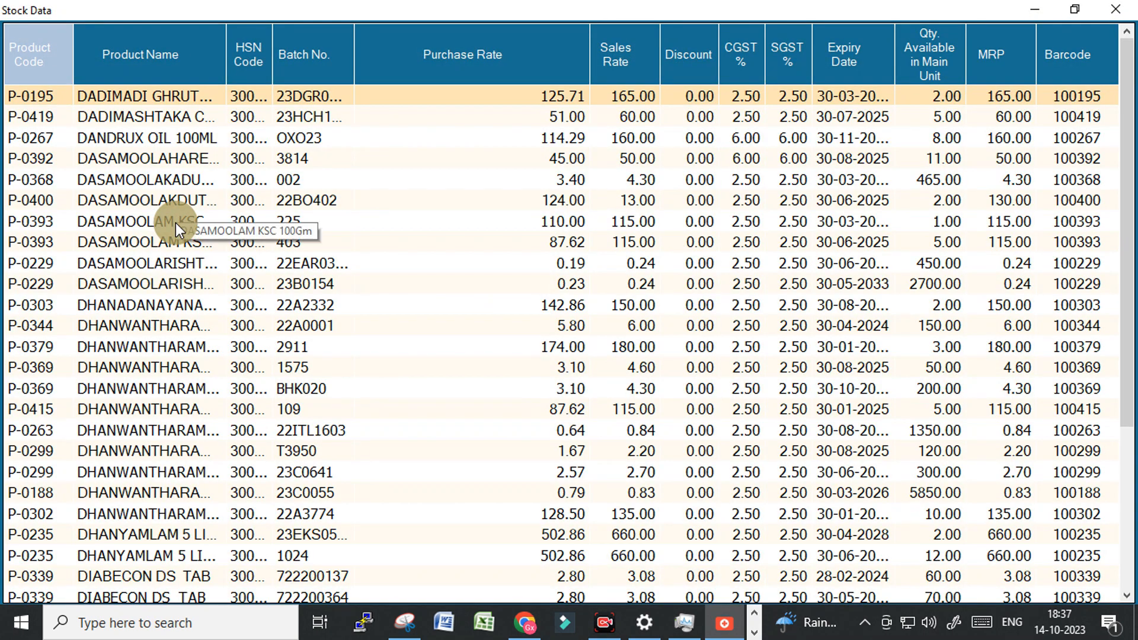
pyautogui.press('Down')
pyautogui.press('Down')
pyautogui.press('Down')
pyautogui.press('Down')
pyautogui.press('Down')
pyautogui.press('Down')
pyautogui.press('Down')
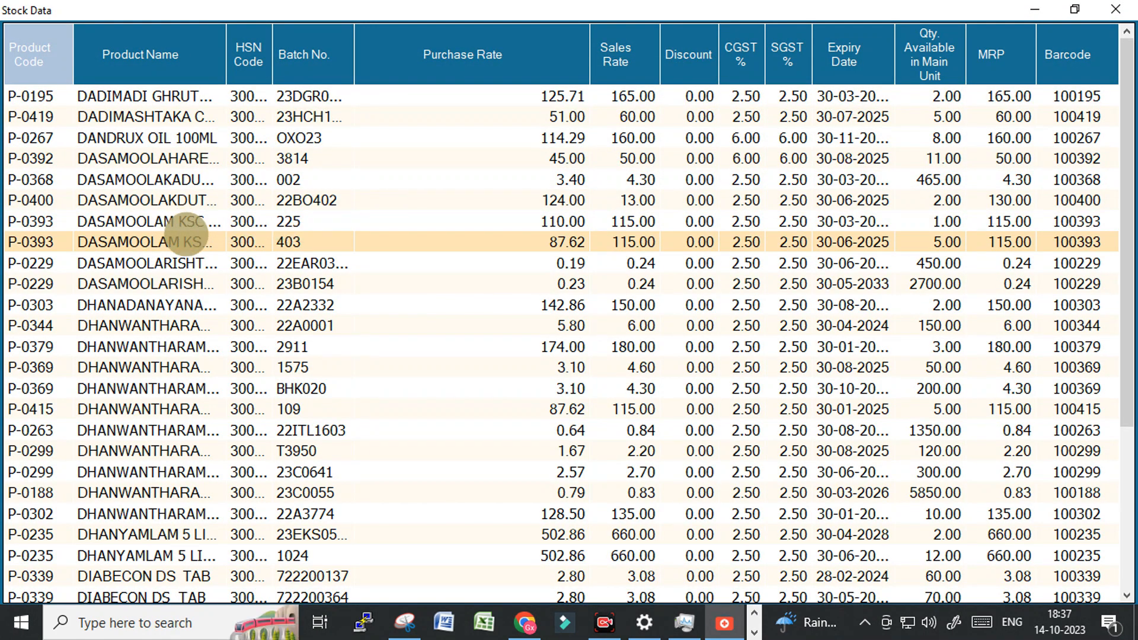
pyautogui.press('Return')
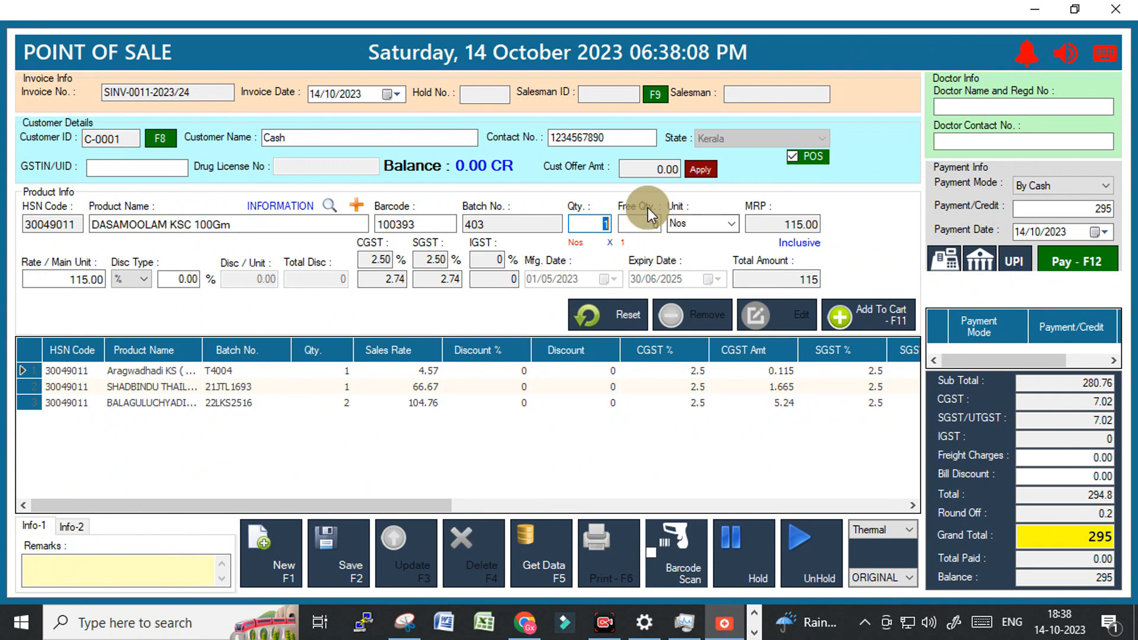
pyautogui.write('3')
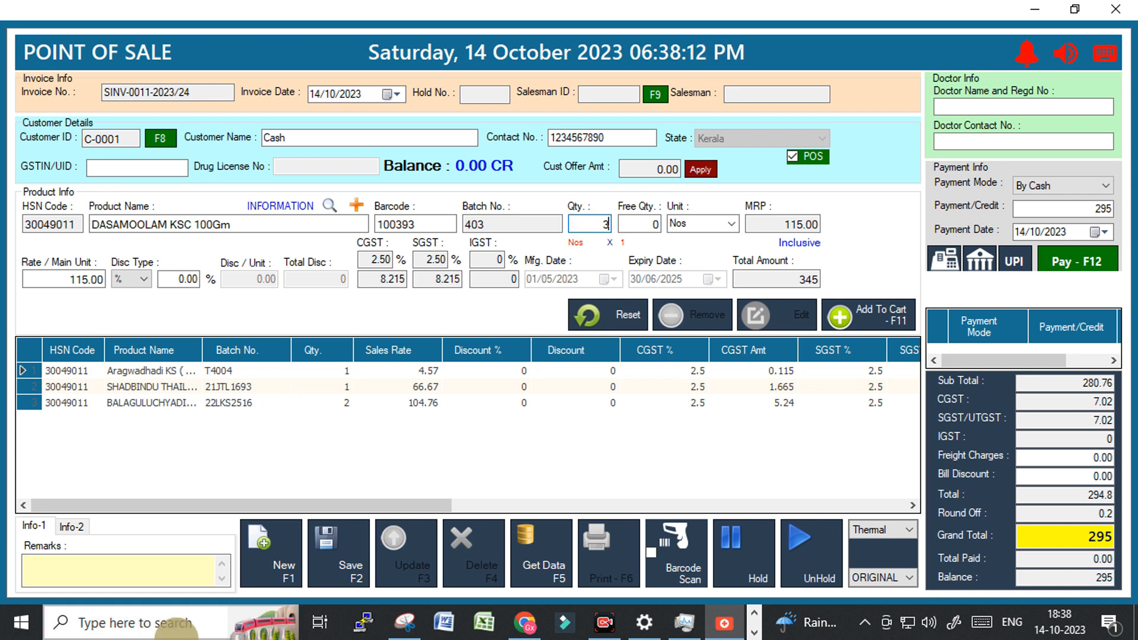
pyautogui.press('Return')
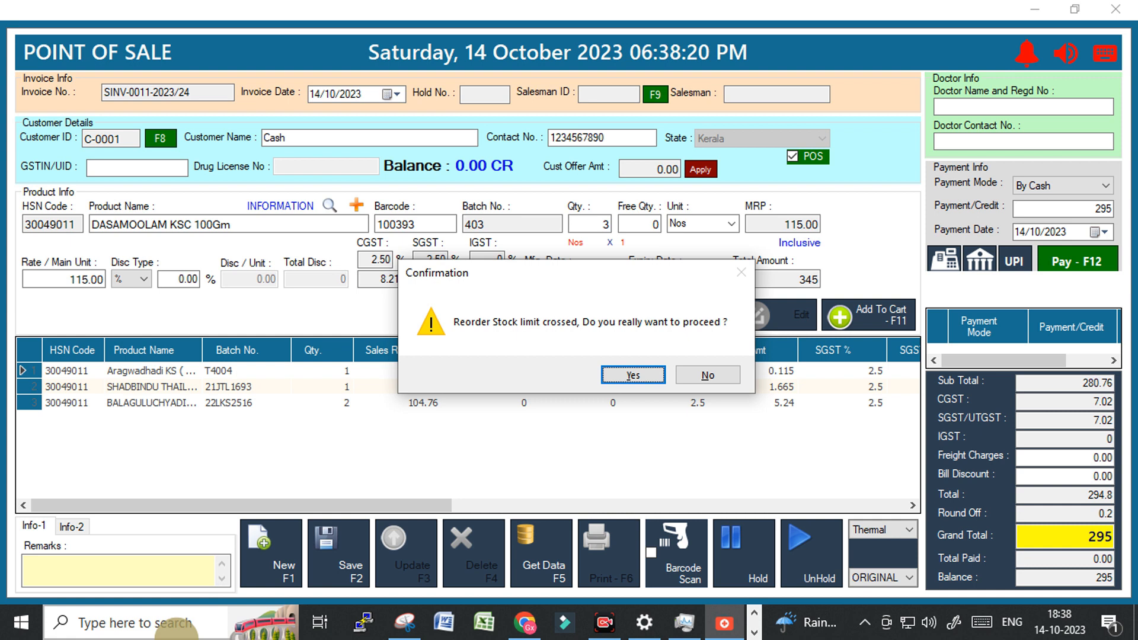
pyautogui.press('Tab')
pyautogui.press('Return')
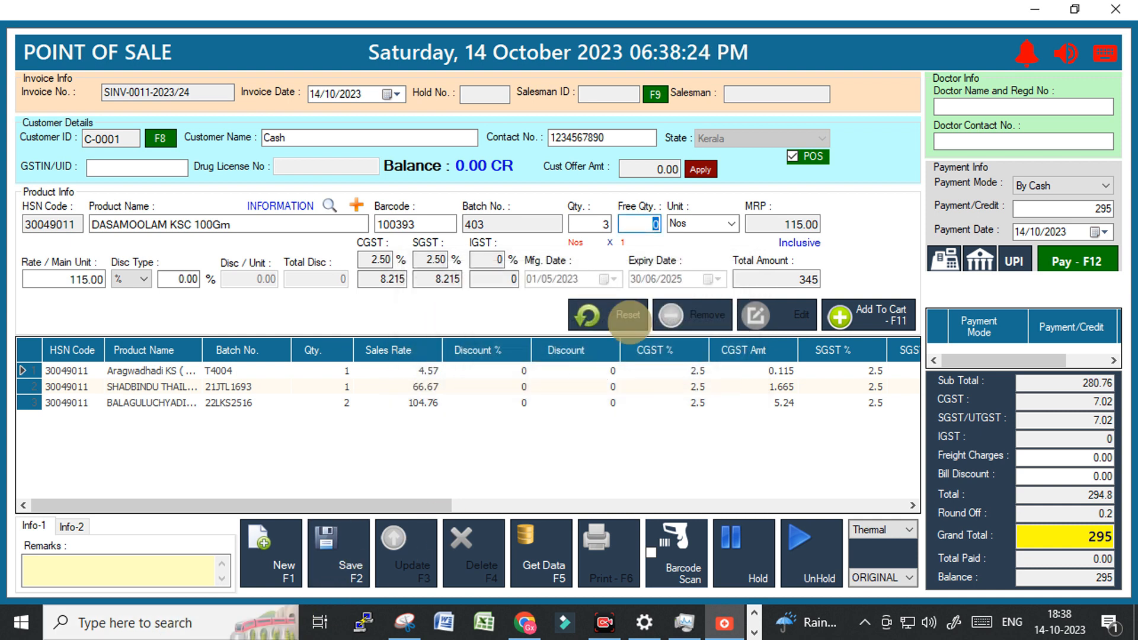
pyautogui.click(601, 314)
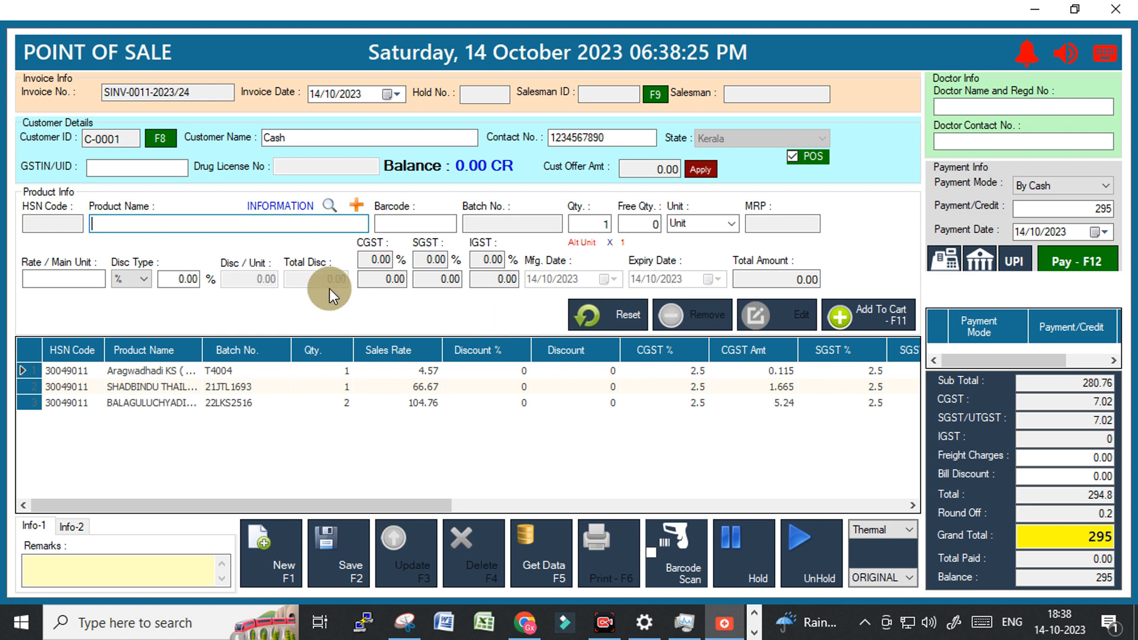
# Pick HINGUVACHADI GULIKA TAB batch T3843 from the 'h' stock list and add quantity 5 at 2.98.
pyautogui.write('h')
pyautogui.click(424, 596)
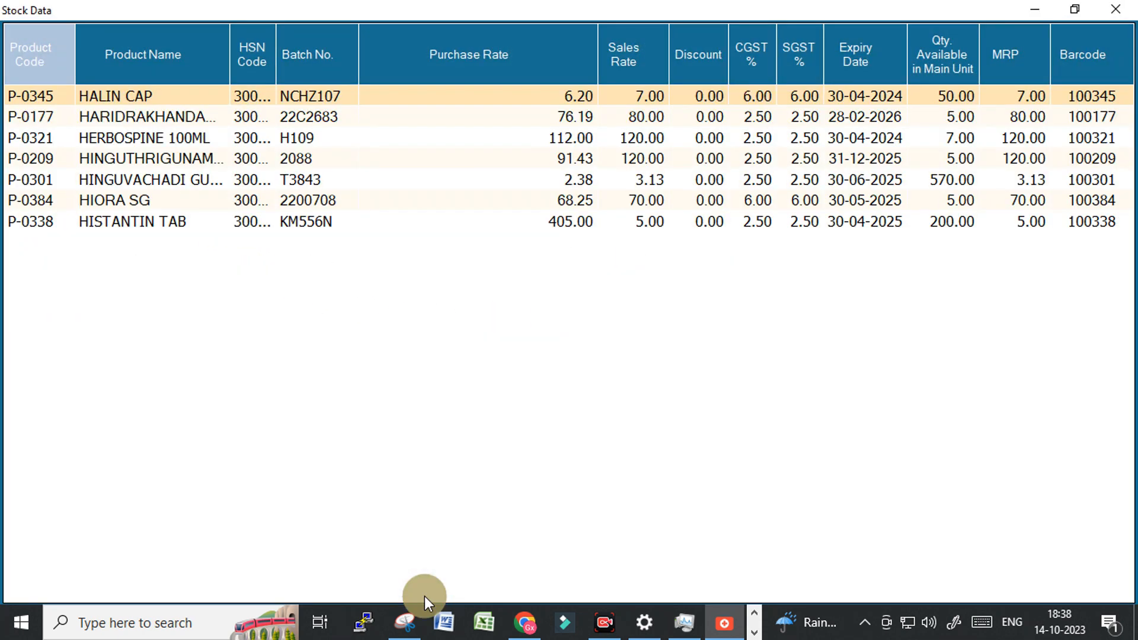
pyautogui.press('Down')
pyautogui.press('Down')
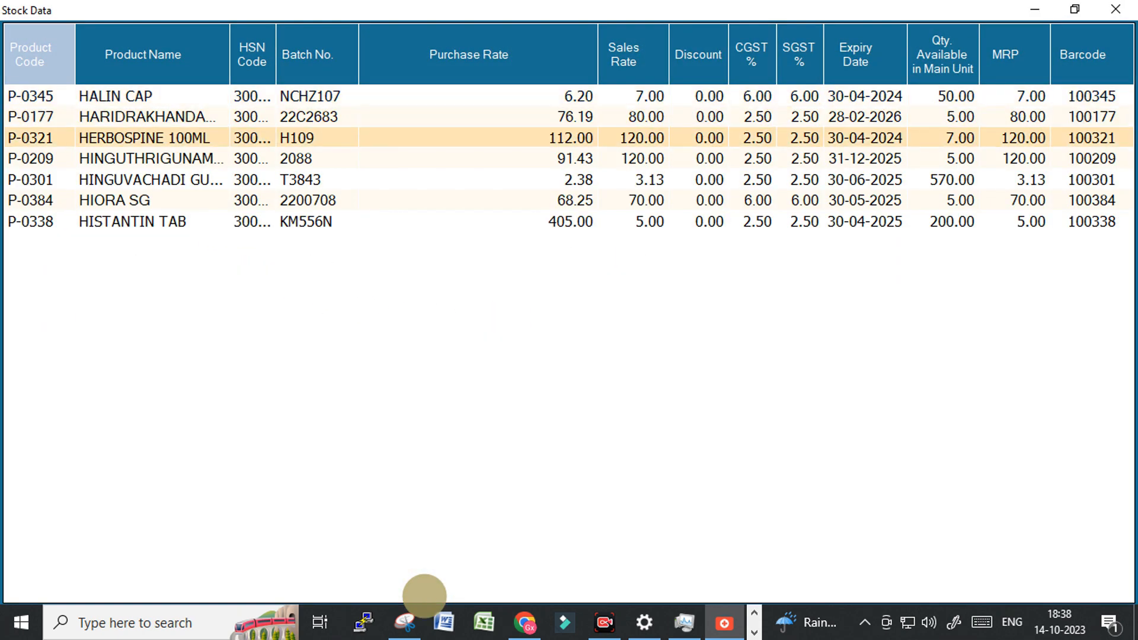
pyautogui.press('Down')
pyautogui.press('Down')
pyautogui.press('Down')
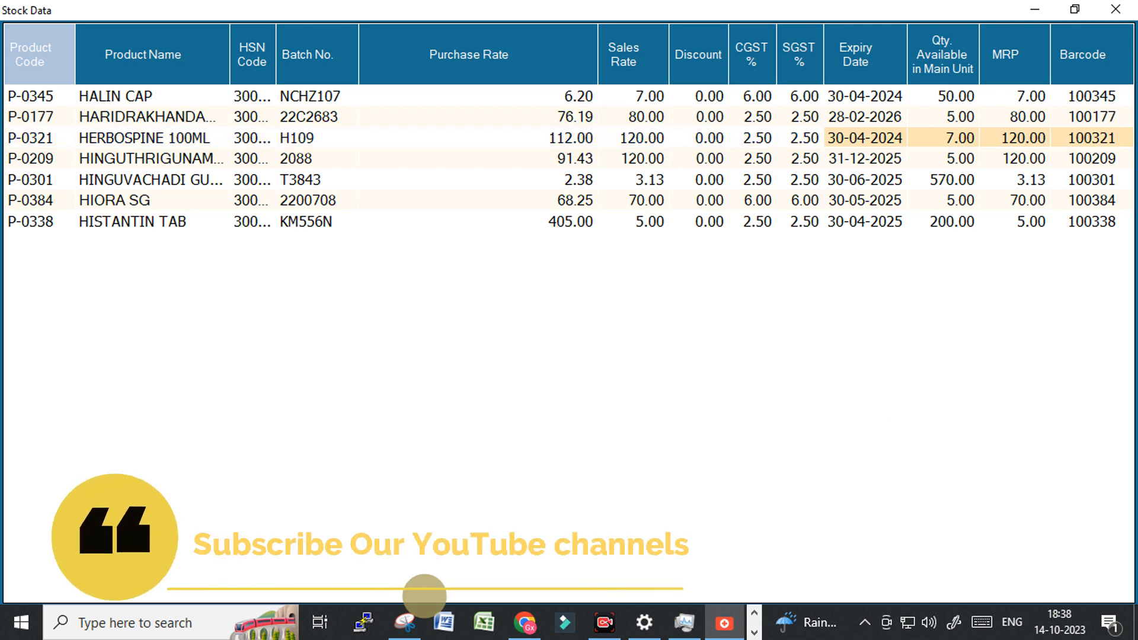
pyautogui.press('Up')
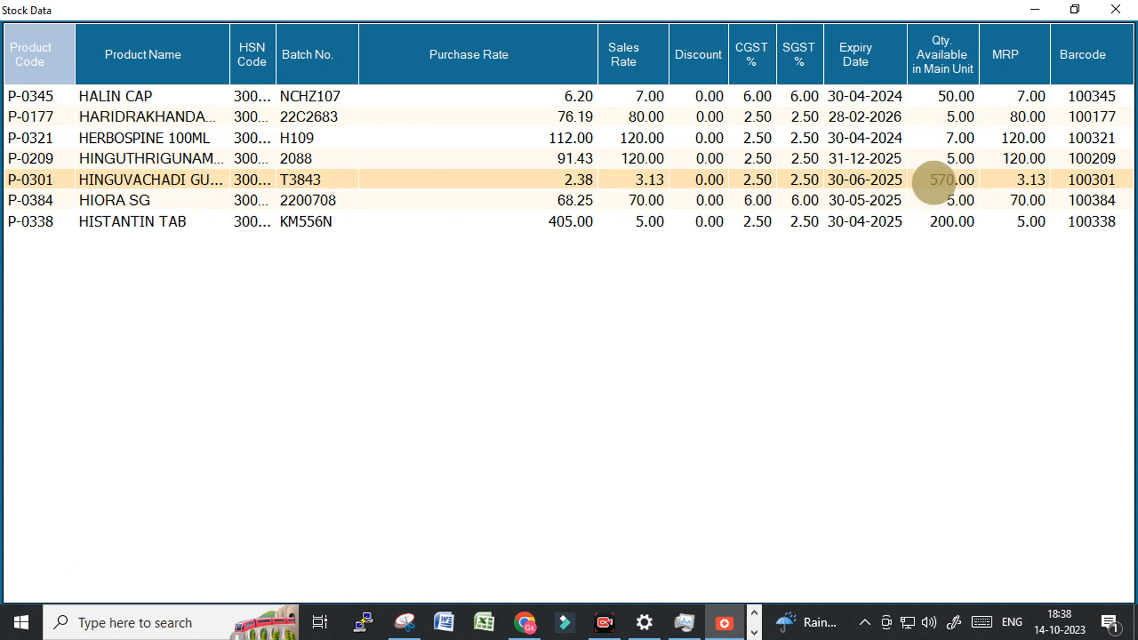
pyautogui.doubleClick(930, 181)
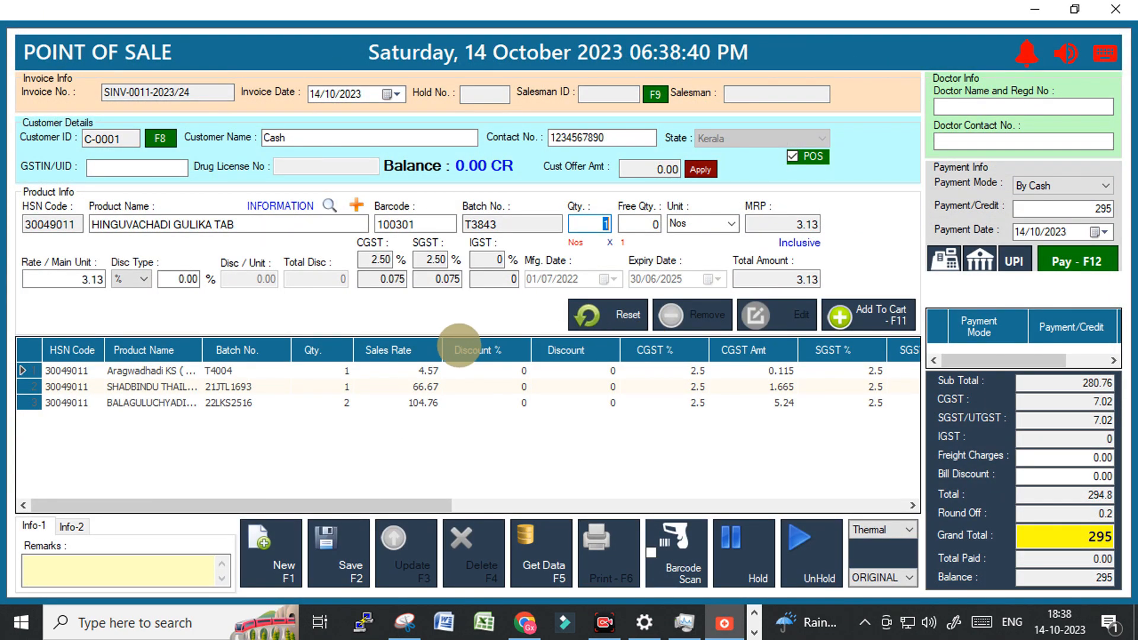
pyautogui.write('5')
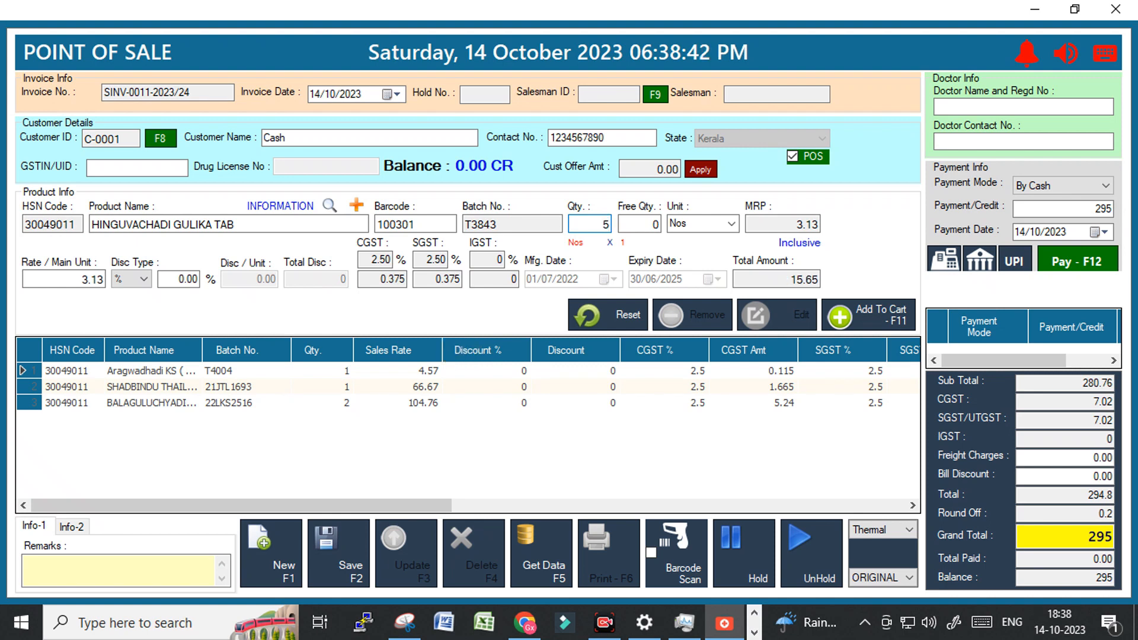
pyautogui.press('Return')
pyautogui.press('Return')
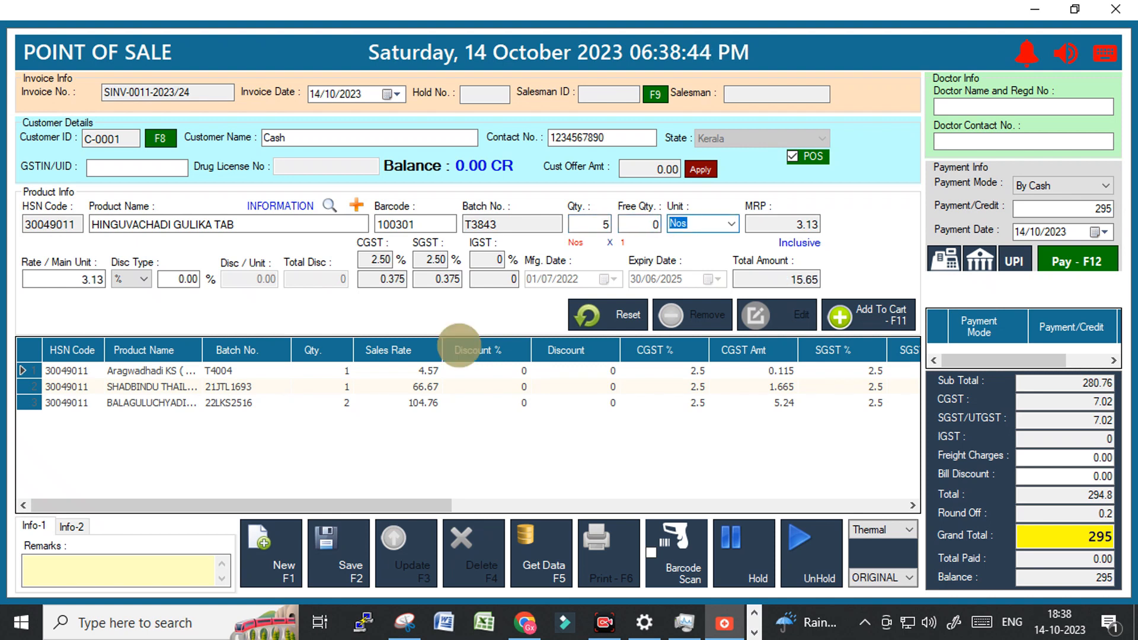
pyautogui.press('Return')
pyautogui.press('Return')
pyautogui.press('Return')
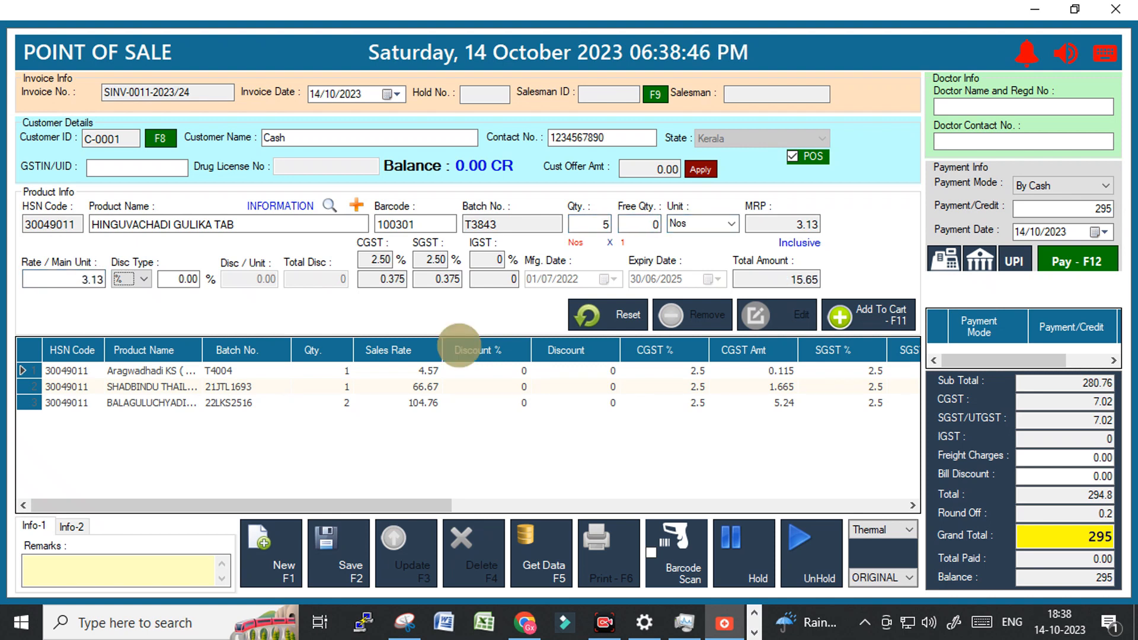
pyautogui.press('Return')
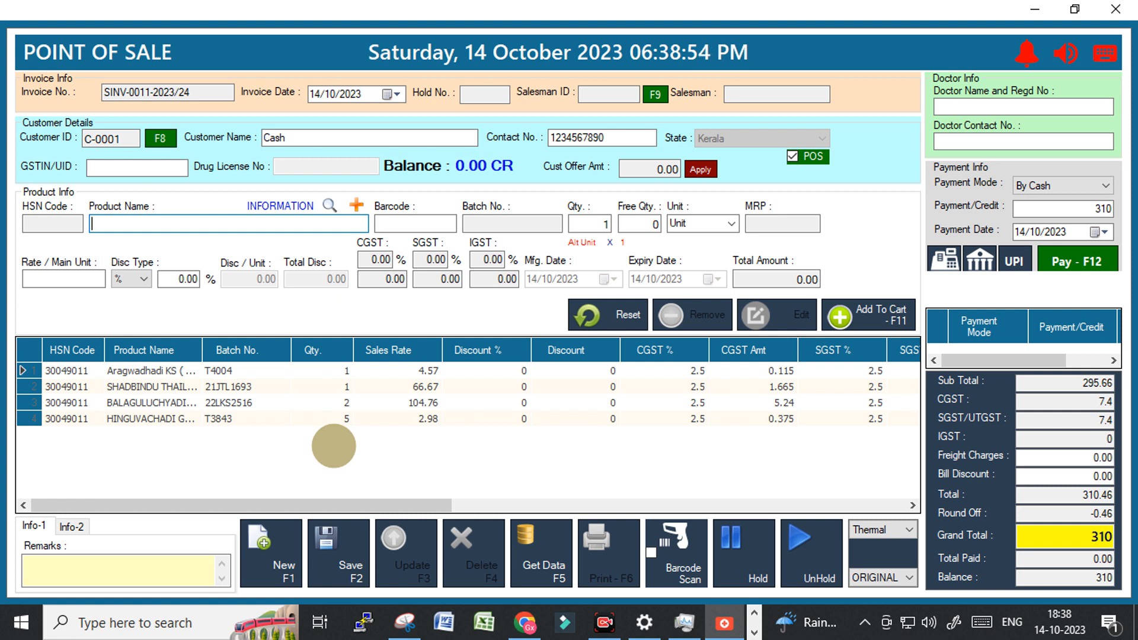
pyautogui.click(731, 224)
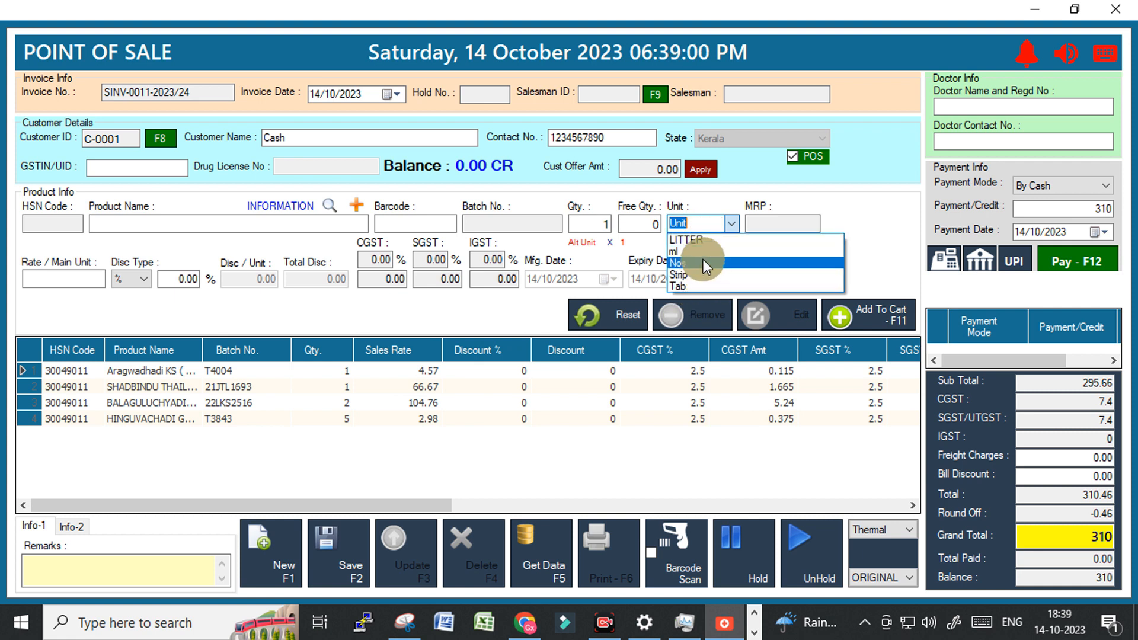
pyautogui.click(732, 224)
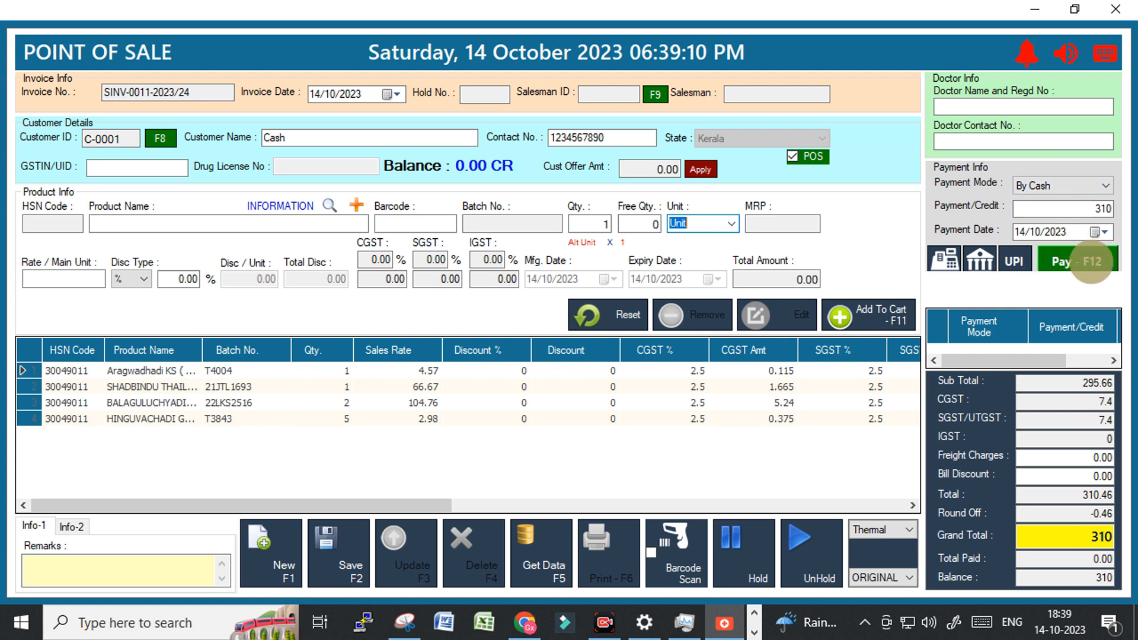
pyautogui.click(1014, 261)
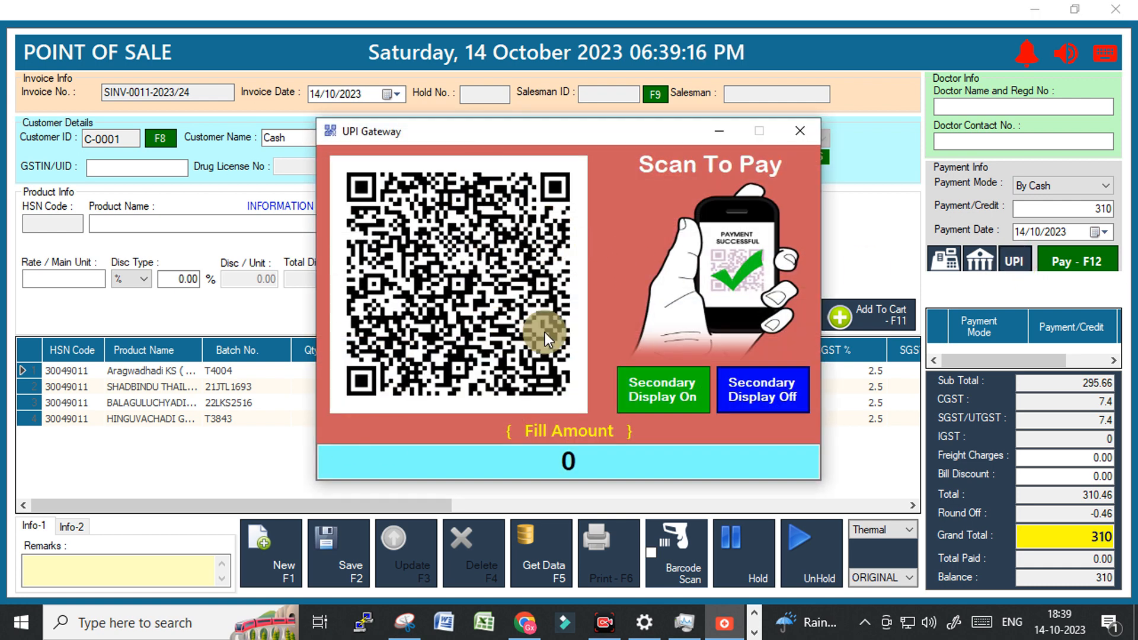
pyautogui.click(801, 132)
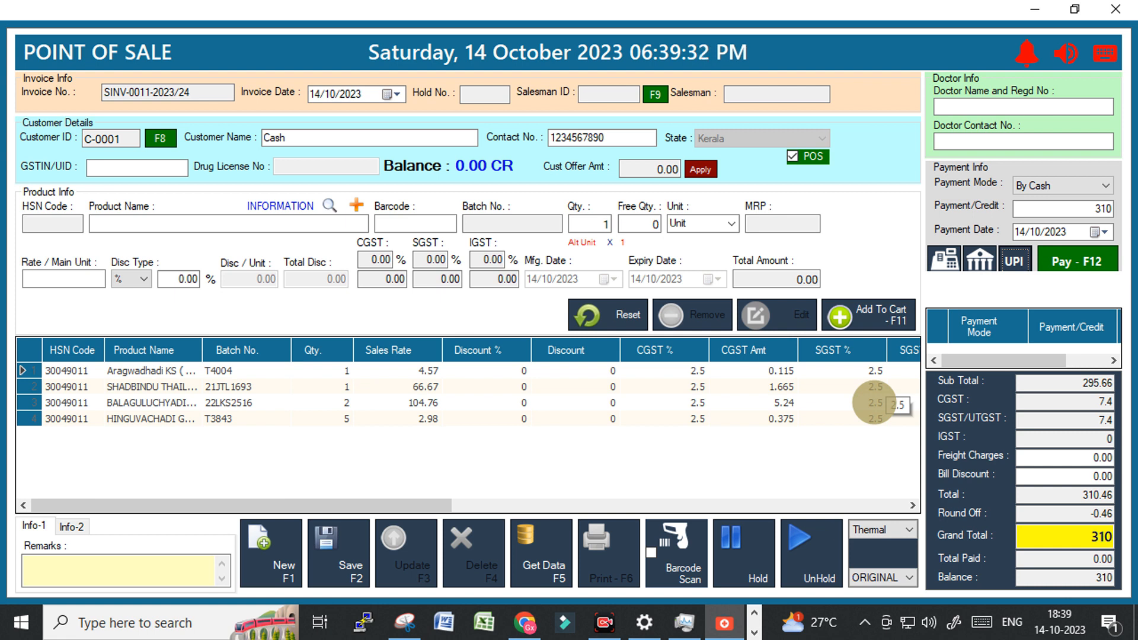
# Record the 310 as a By Cash payment, save the invoice and accept printing it.
pyautogui.press('F12')
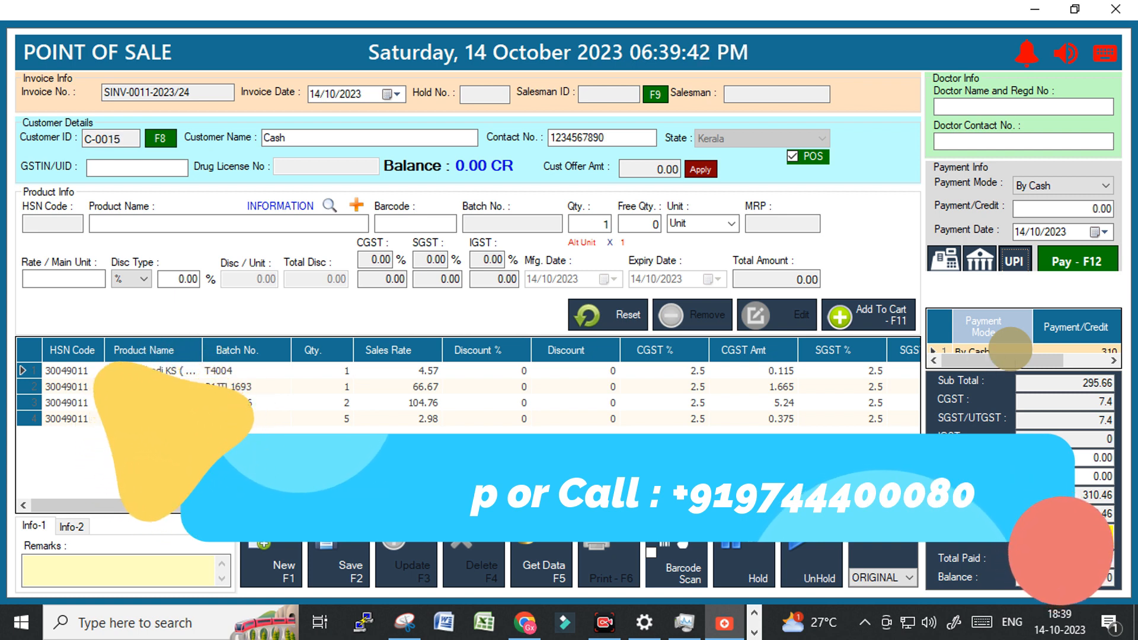
pyautogui.press('F2')
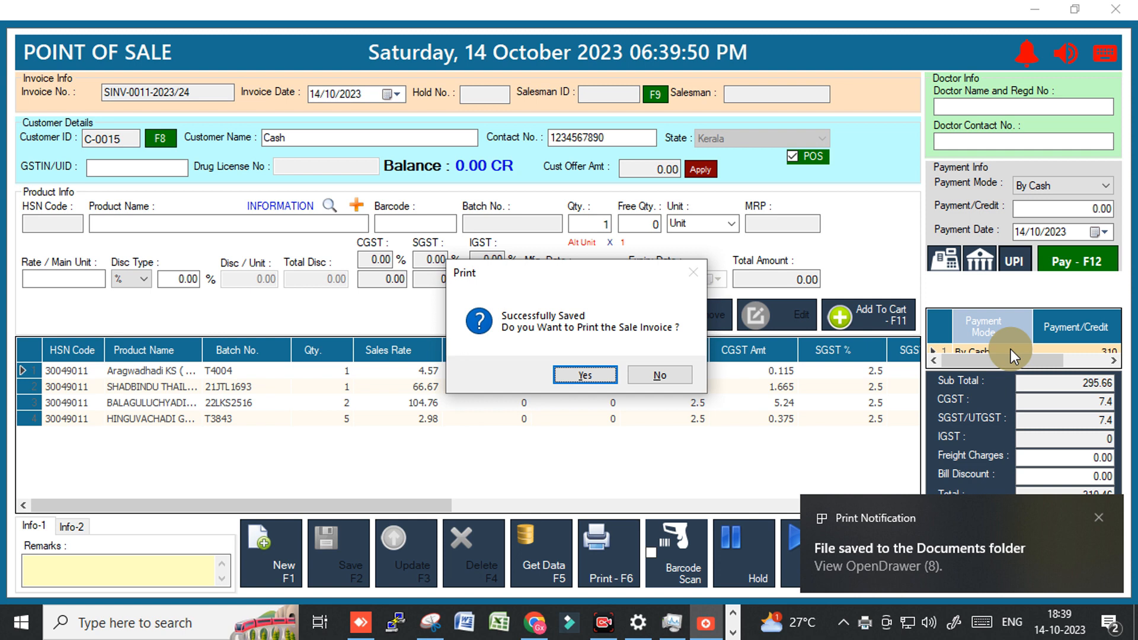
pyautogui.press('Return')
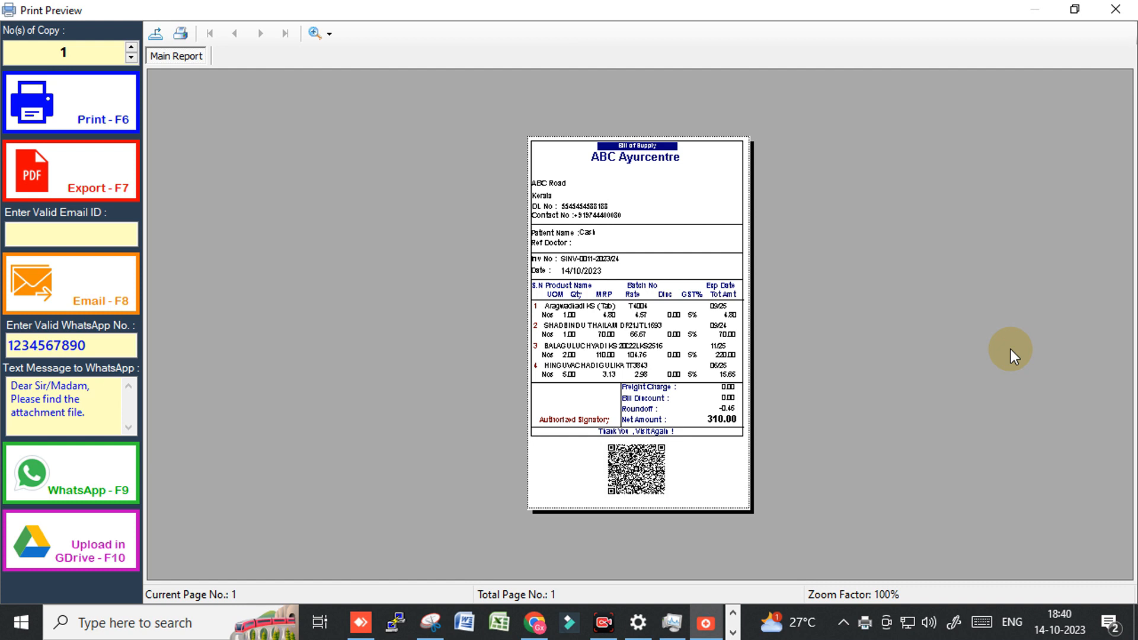
# Zoom the bill preview to 150% and scroll through its four items and 310.00 net amount.
pyautogui.click(329, 34)
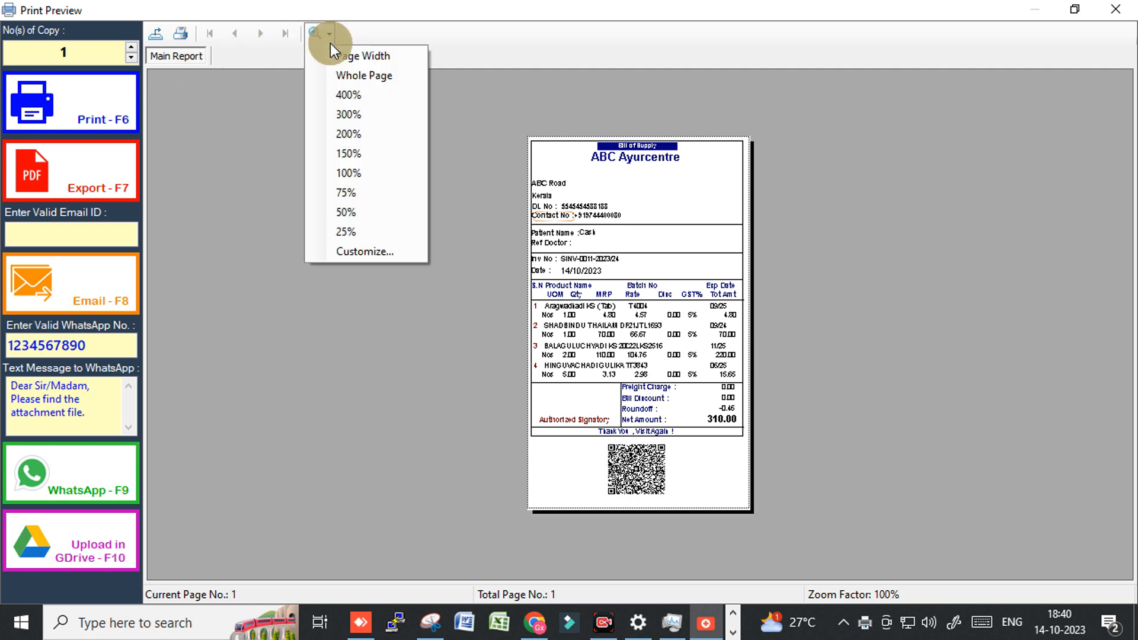
pyautogui.click(353, 152)
pyautogui.scroll(-1, 705, 362)
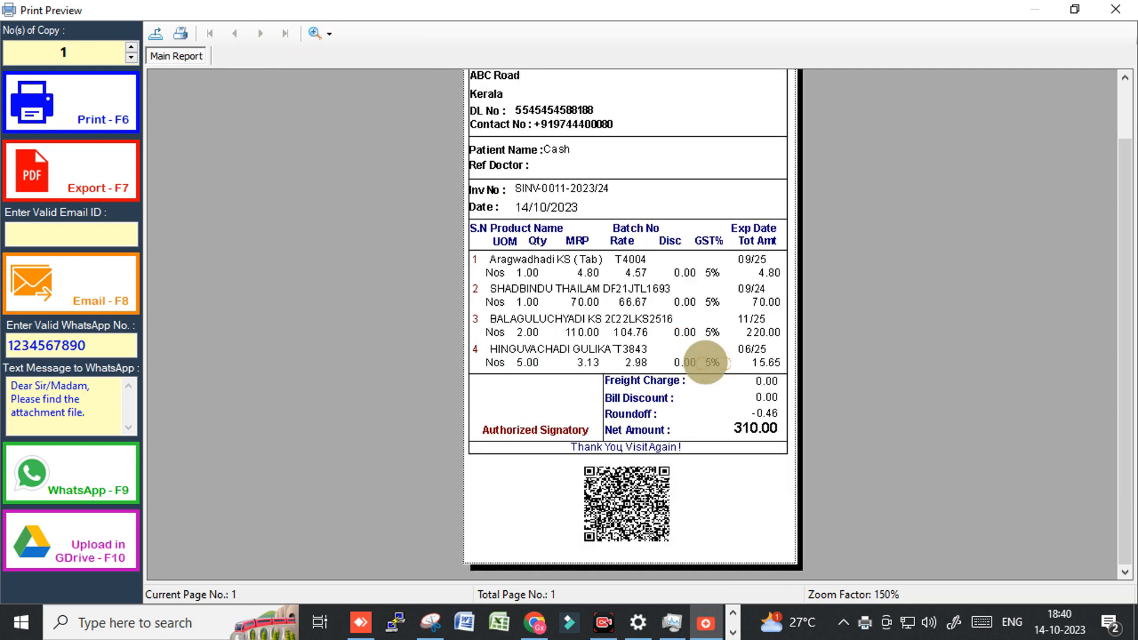
pyautogui.scroll(1, 705, 361)
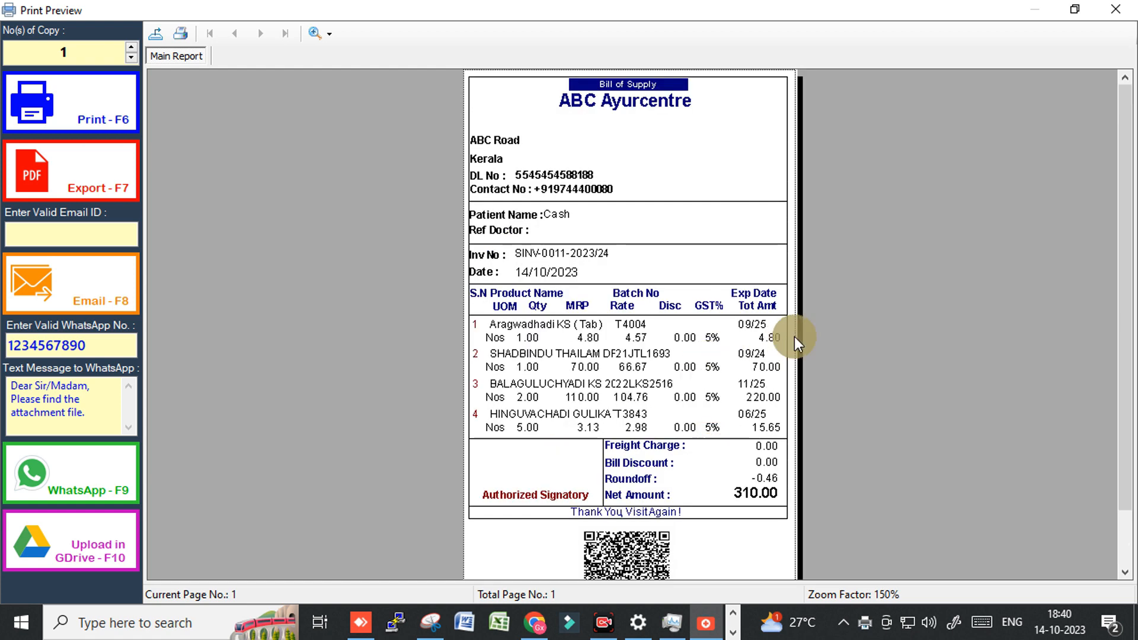
pyautogui.scroll(-1, 792, 332)
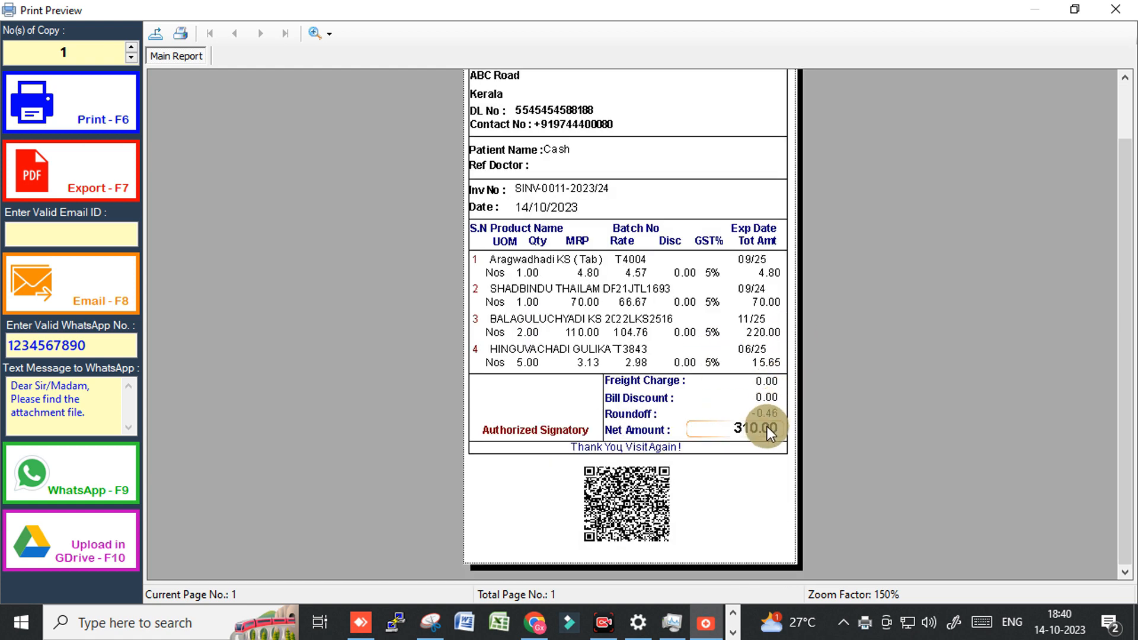
pyautogui.scroll(1, 700, 517)
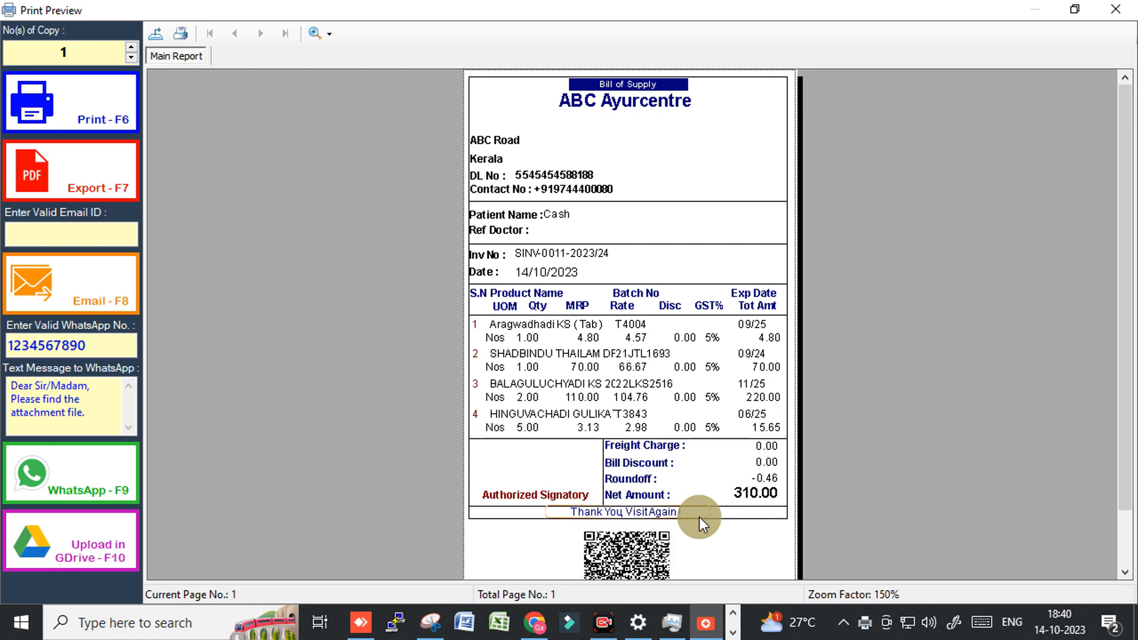
pyautogui.scroll(-1, 699, 517)
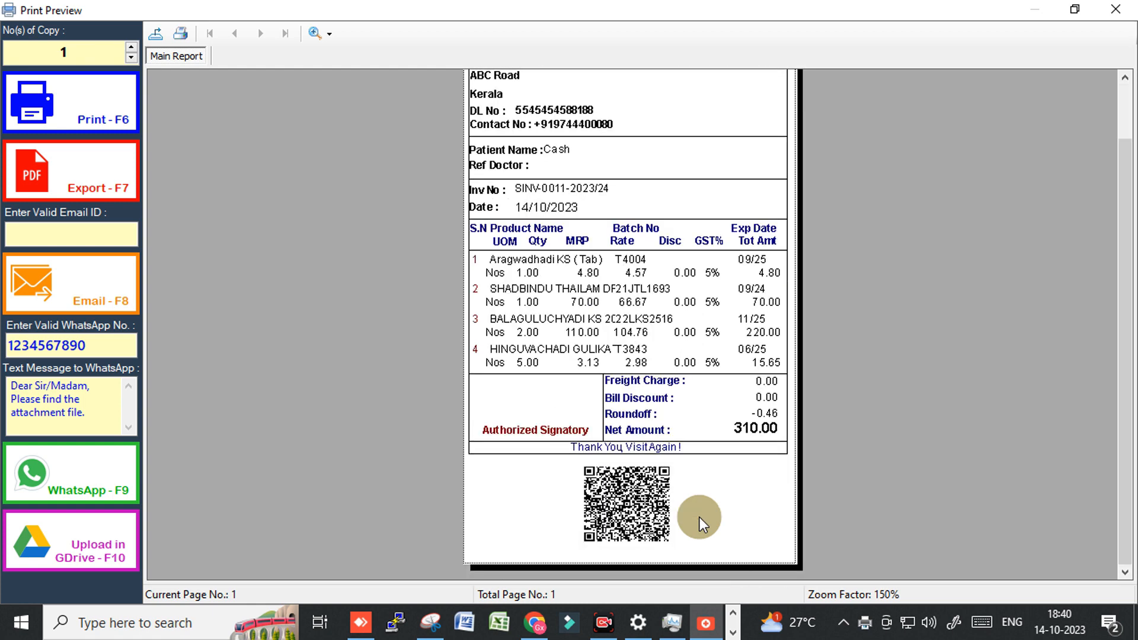
pyautogui.scroll(1, 802, 378)
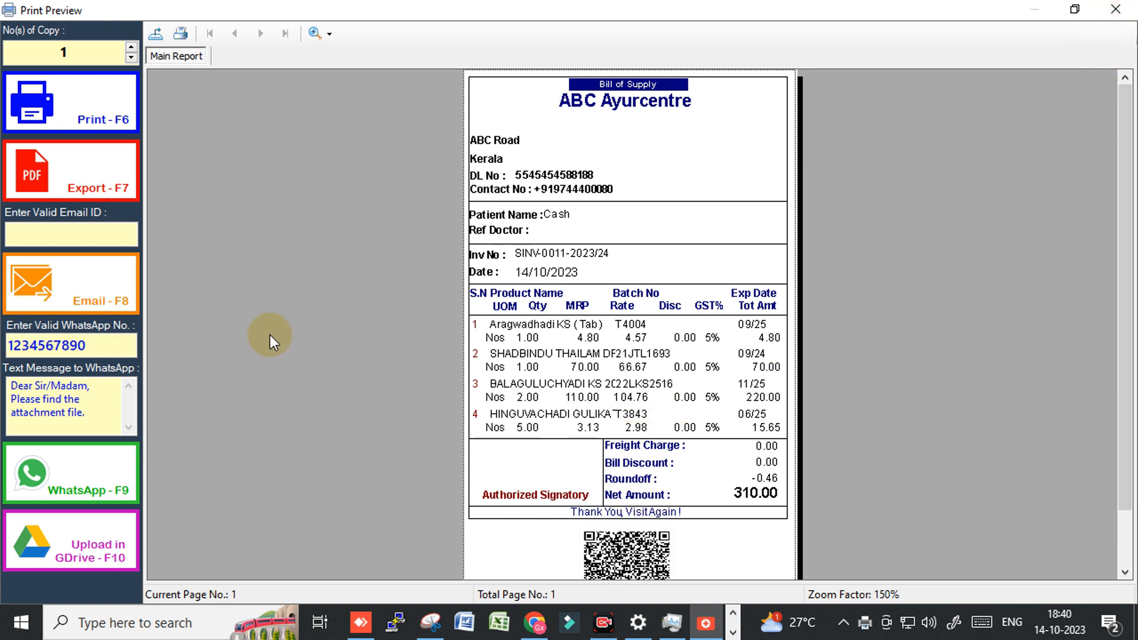
# Replace the WhatsApp No. with a new phone number and try sending the bill.
pyautogui.click(56, 472)
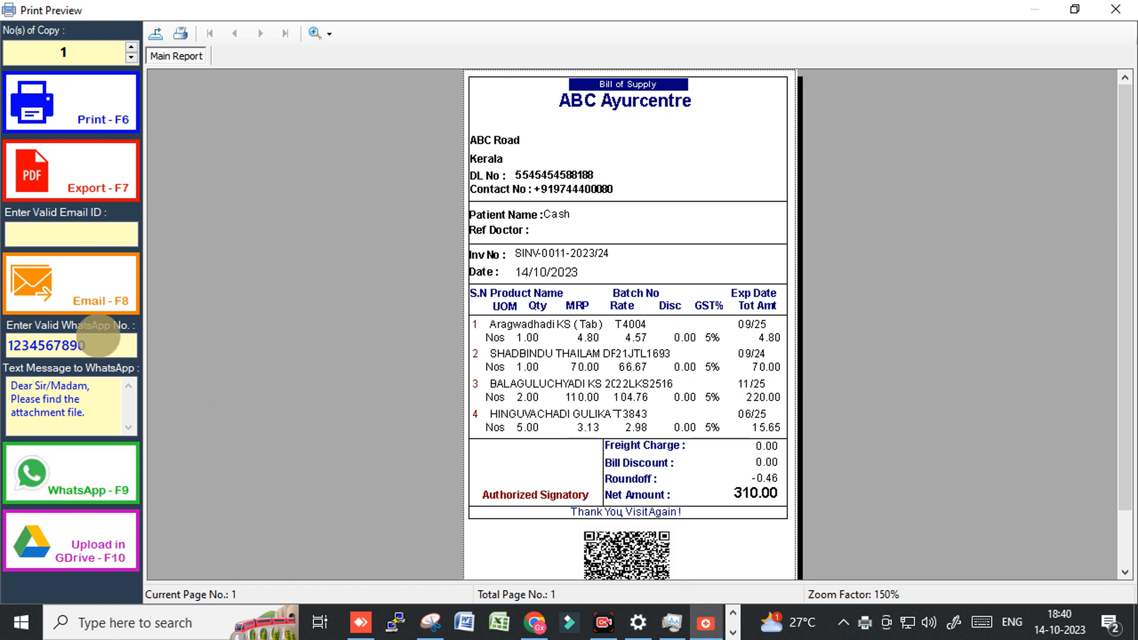
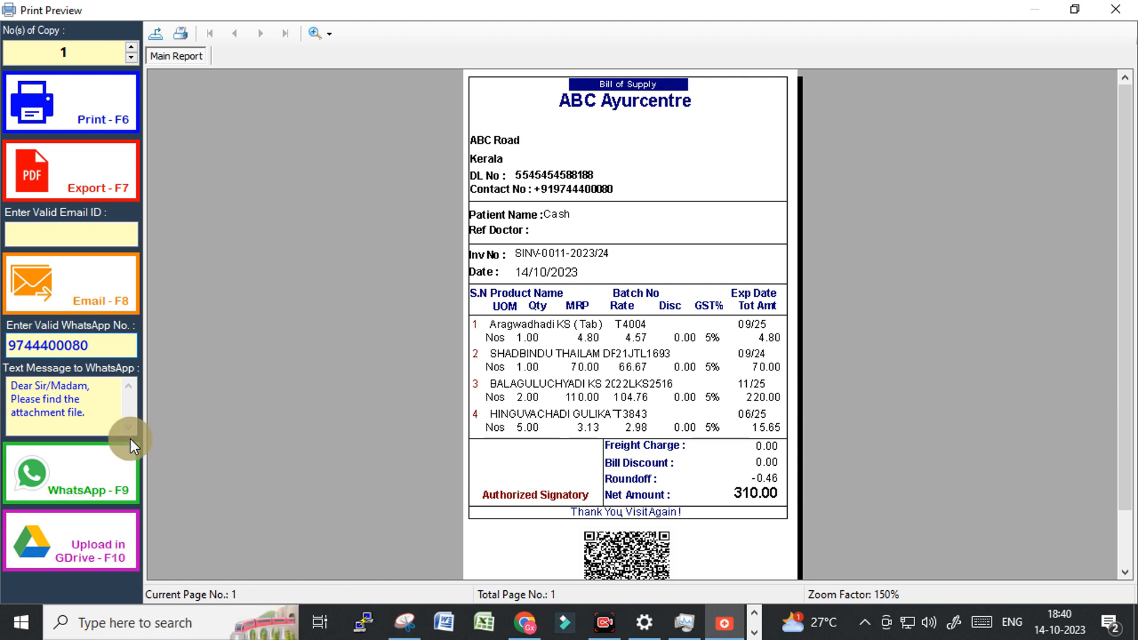
pyautogui.click(47, 453)
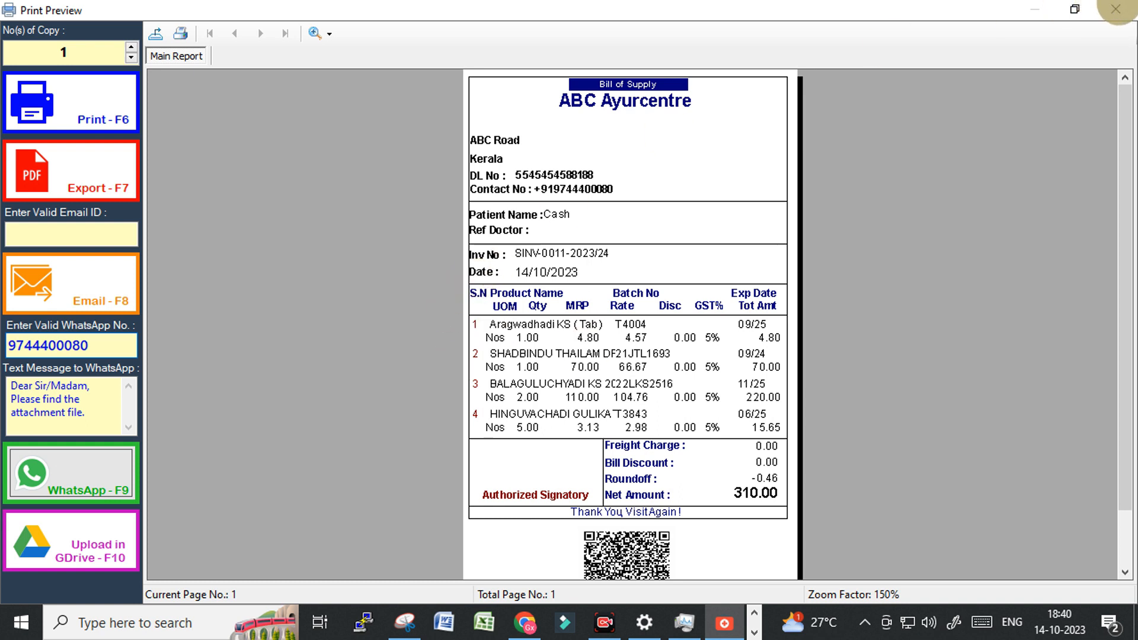
# Dismiss the Not Ready message and close the print preview.
pyautogui.click(1116, 8)
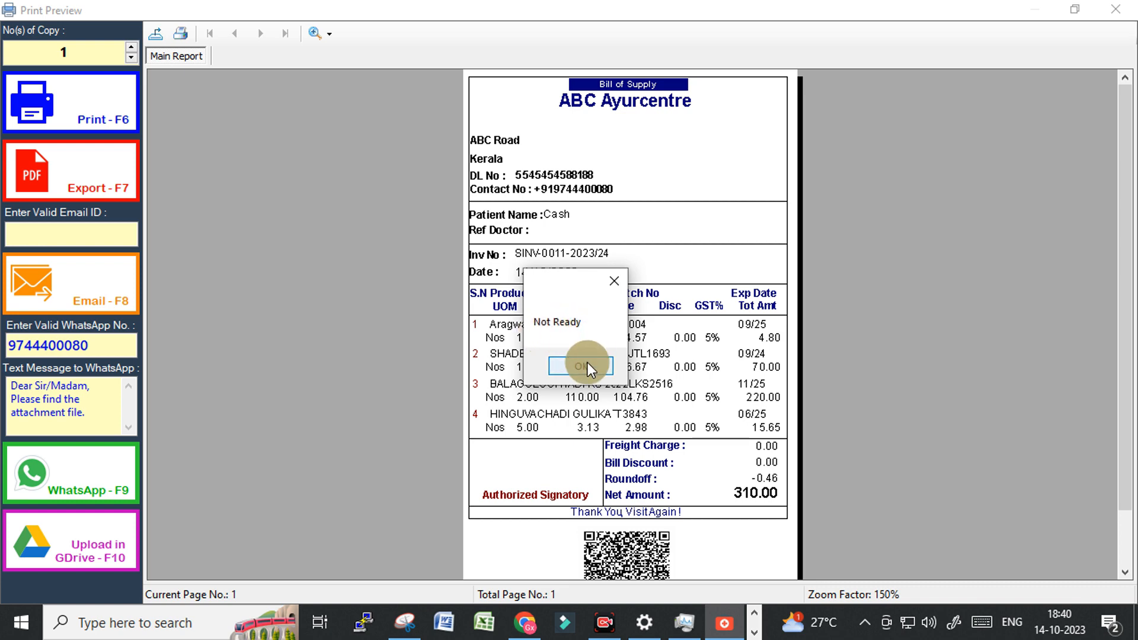
pyautogui.click(571, 364)
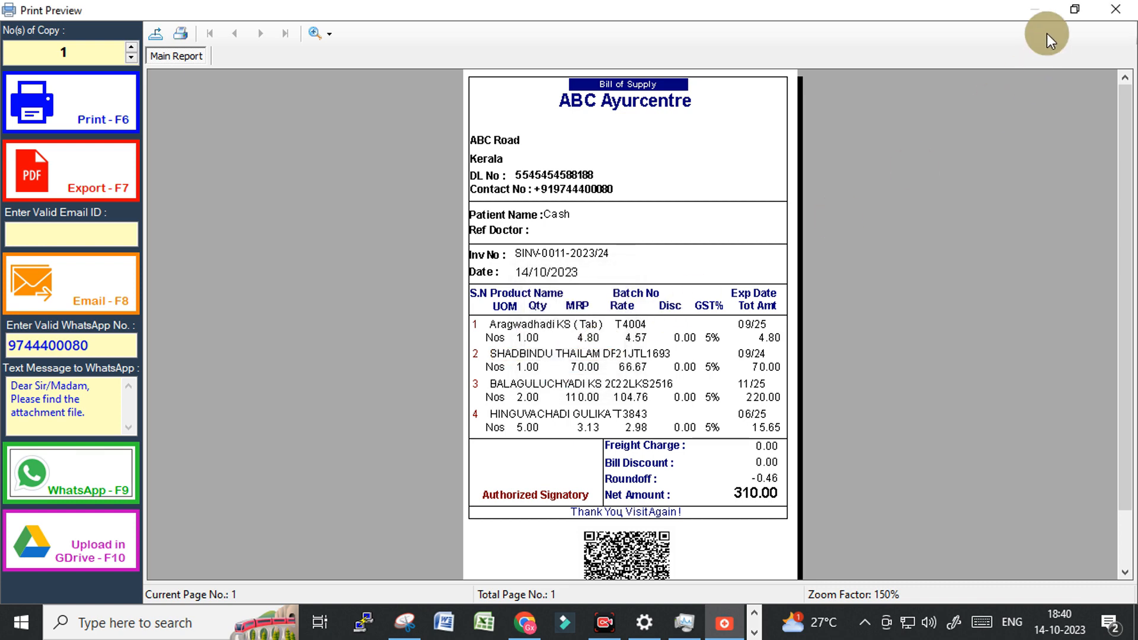
pyautogui.click(1115, 9)
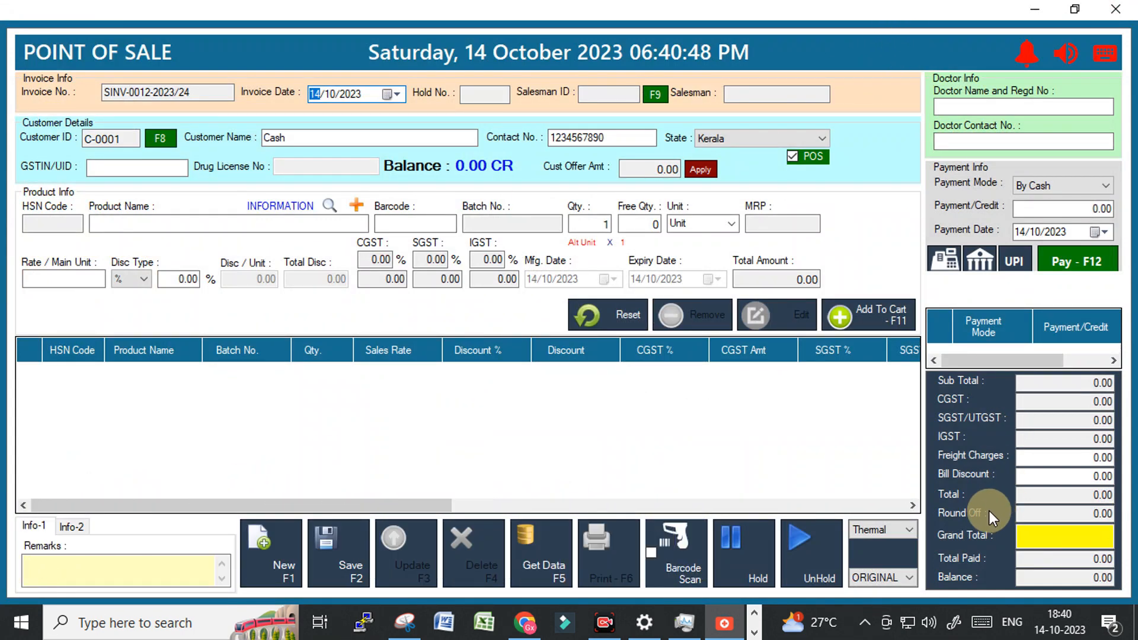
pyautogui.click(73, 528)
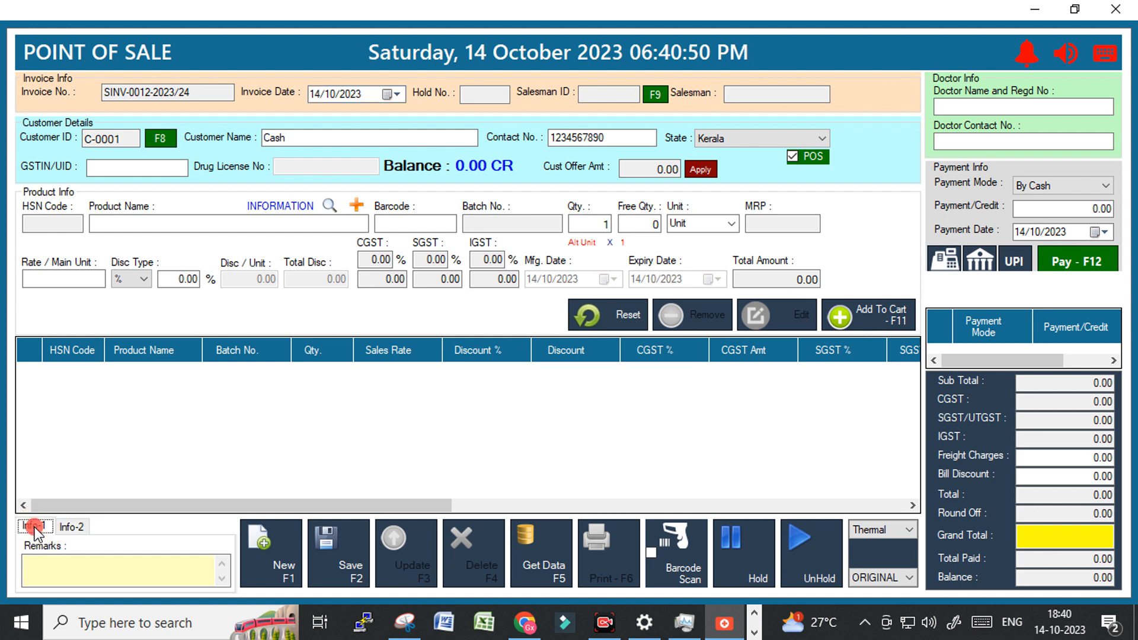
pyautogui.click(35, 527)
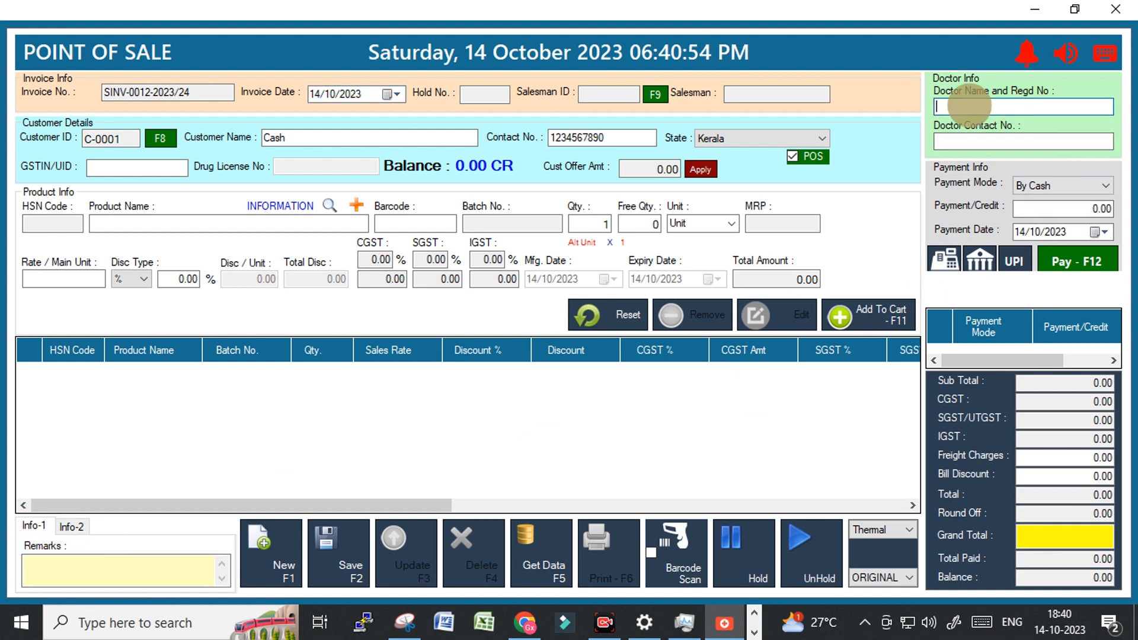
pyautogui.click(966, 142)
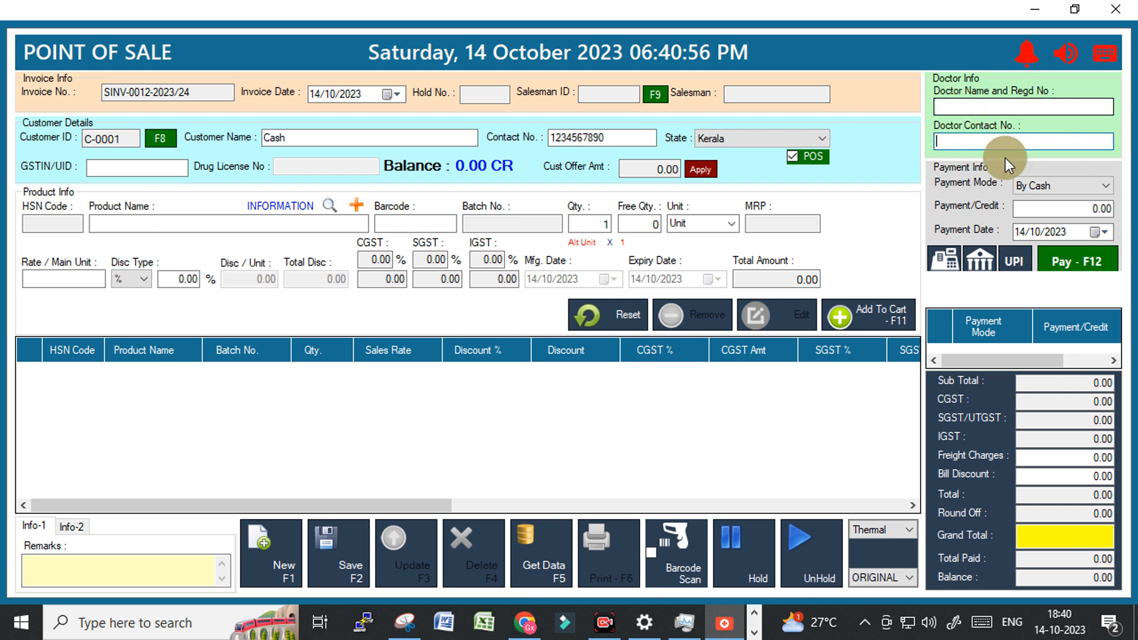
pyautogui.click(70, 527)
pyautogui.click(27, 544)
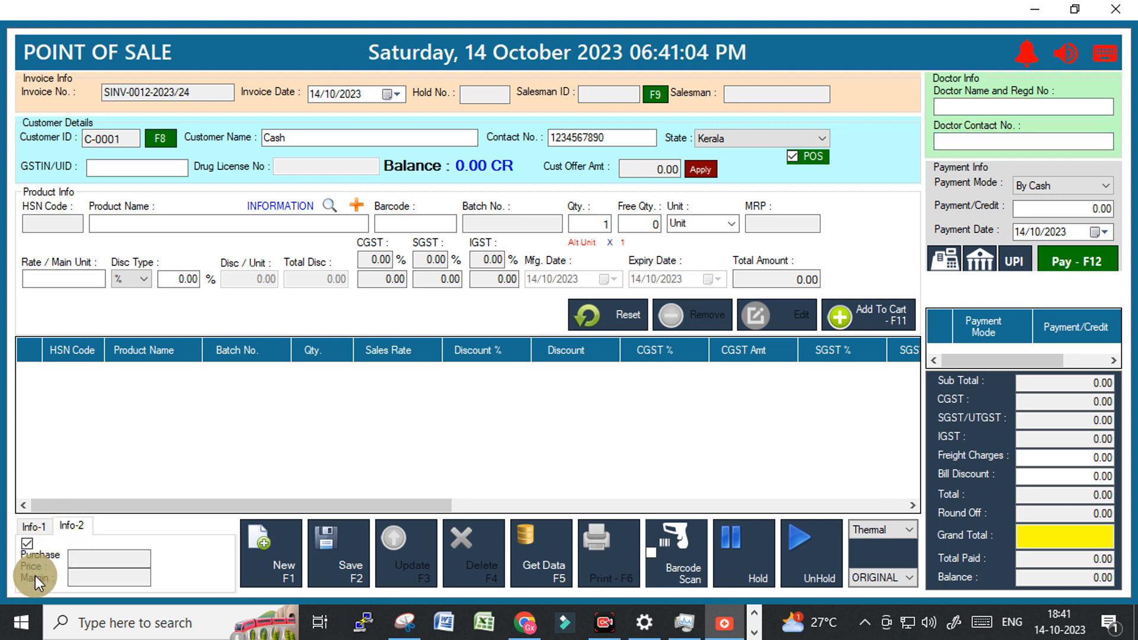
pyautogui.click(116, 578)
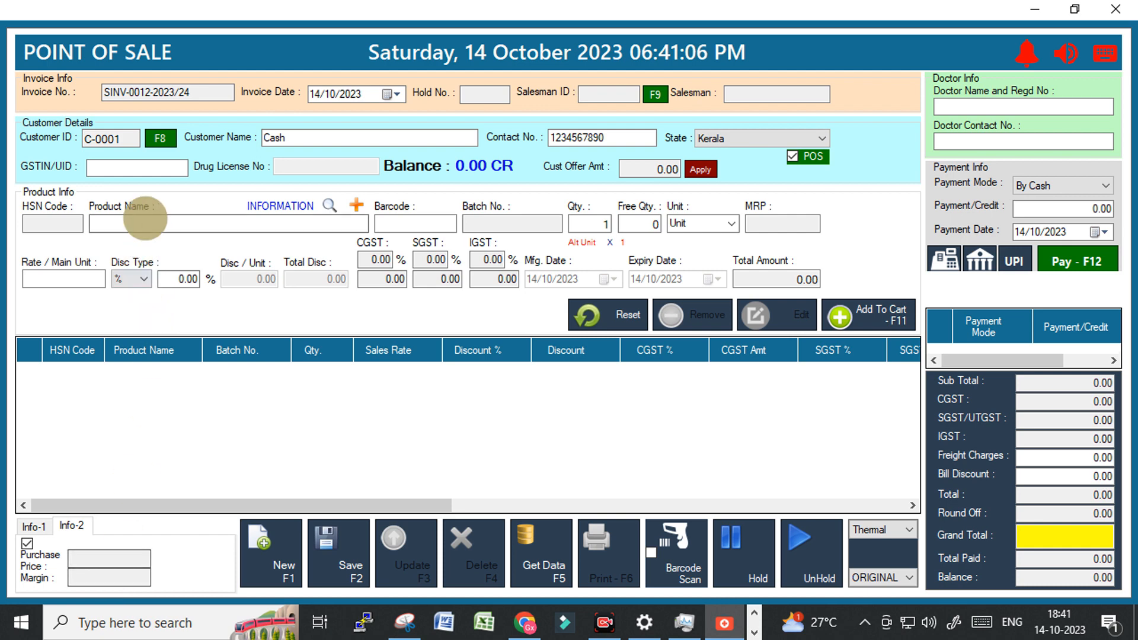
# Search 'd', load DASAMOOLAKADUTHRAYAM KSTAB batch 002 (P-0368), give it 2% discount and add it.
pyautogui.click(139, 228)
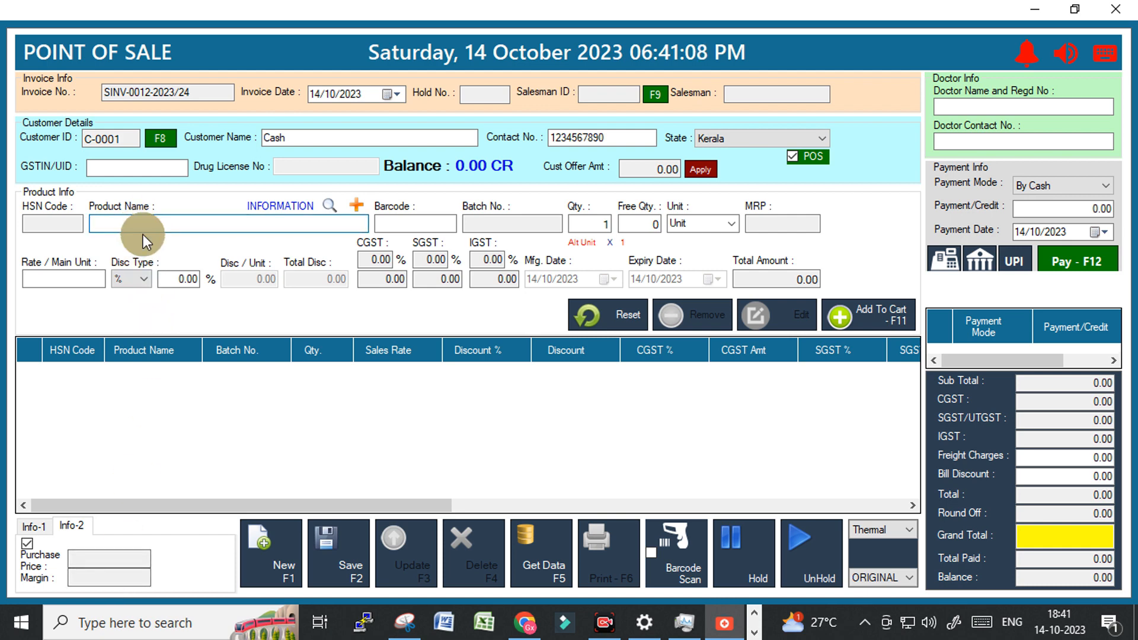
pyautogui.write('d')
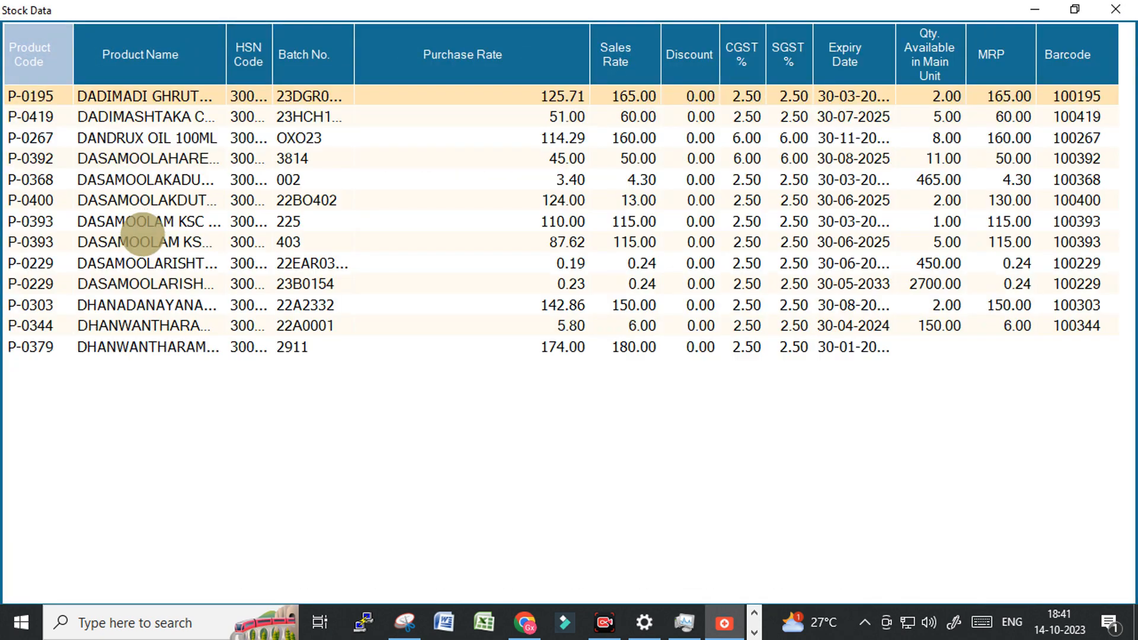
pyautogui.press('Down')
pyautogui.press('Down')
pyautogui.press('Down')
pyautogui.press('Down')
pyautogui.press('Down')
pyautogui.press('Up')
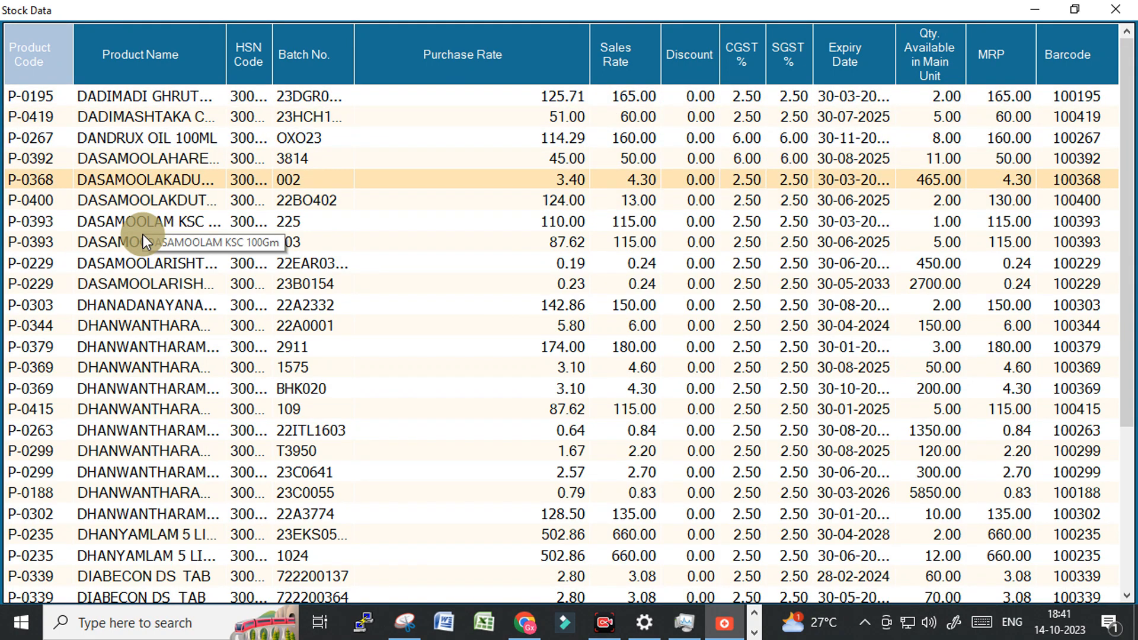
pyautogui.press('Return')
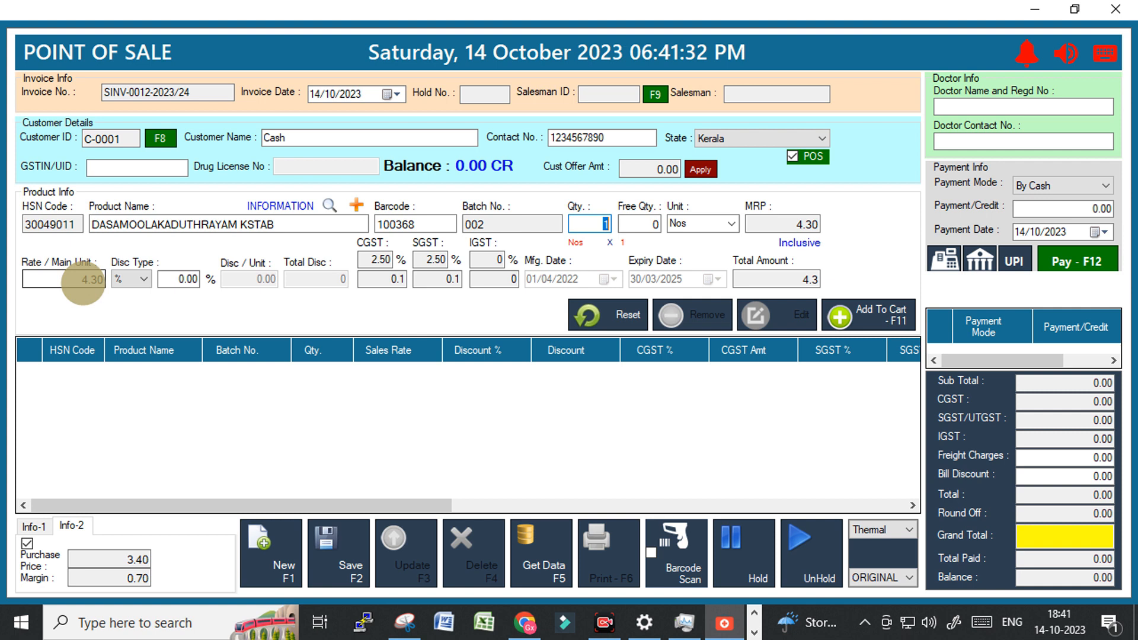
pyautogui.click(180, 277)
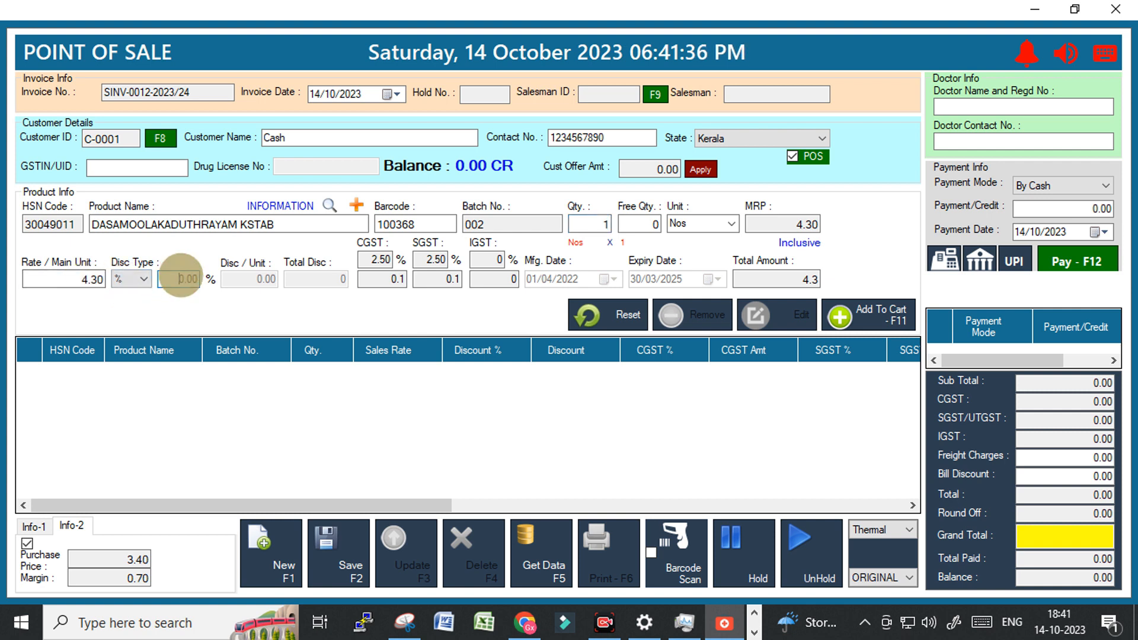
pyautogui.write('2')
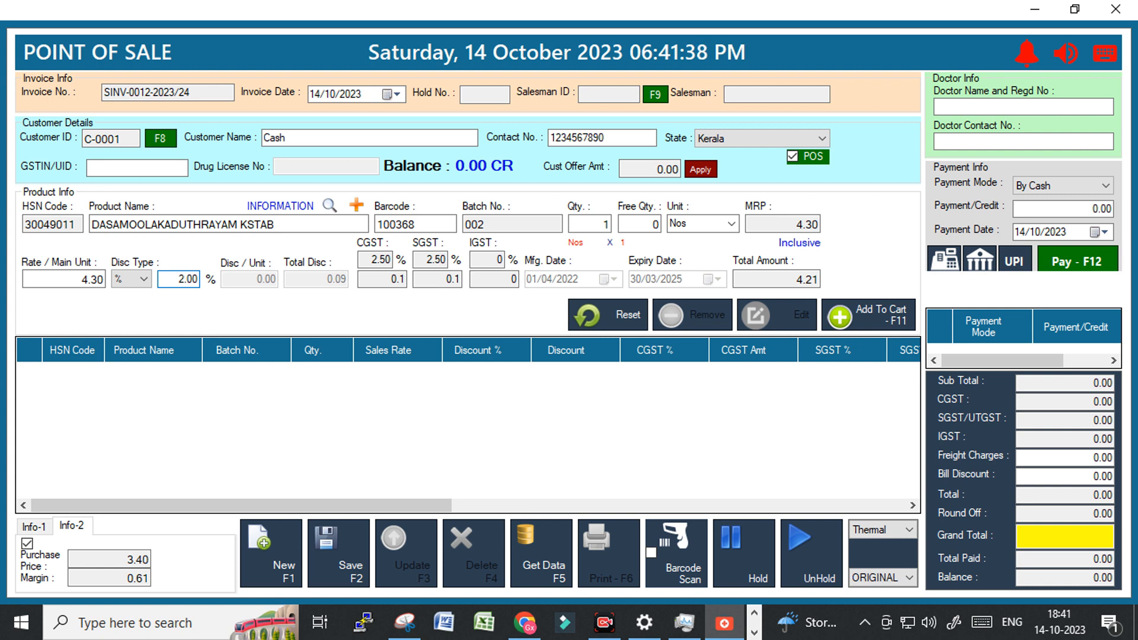
pyautogui.click(775, 280)
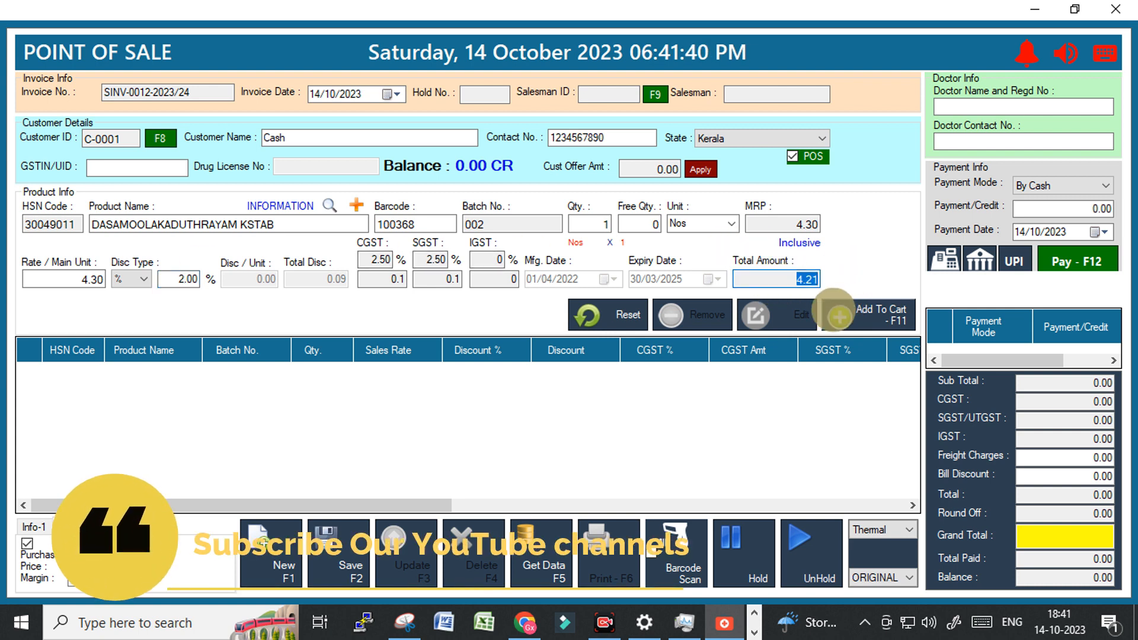
pyautogui.click(838, 315)
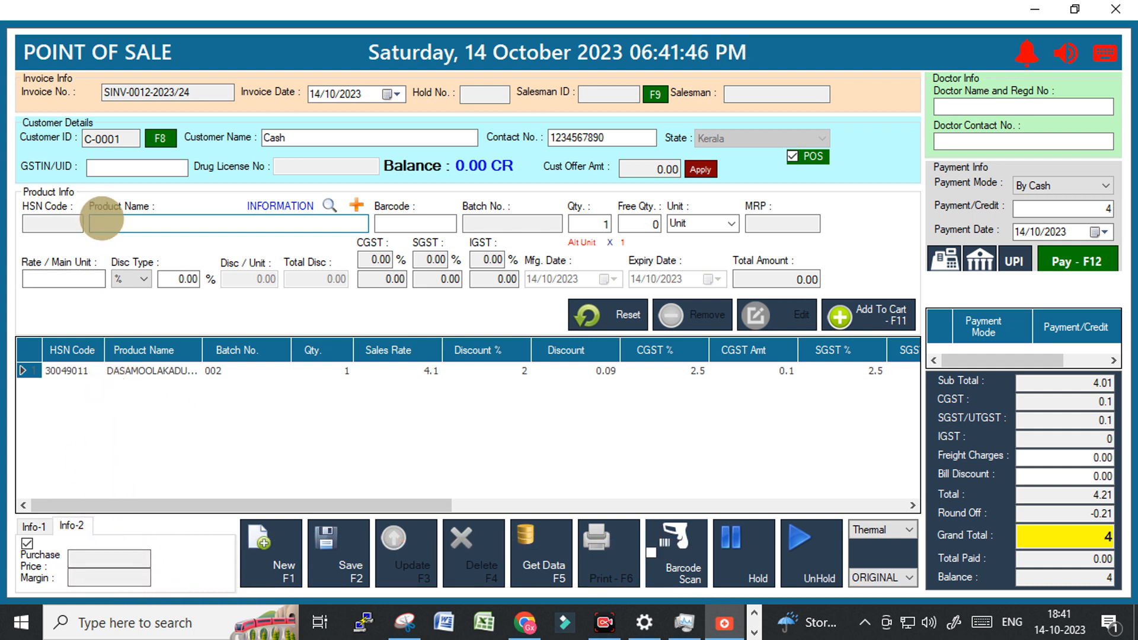
# Search 'a' and load ALERT CAPSULE batch AL2301 (P-0047), checking its purchase price, MRP and rate.
pyautogui.write('a')
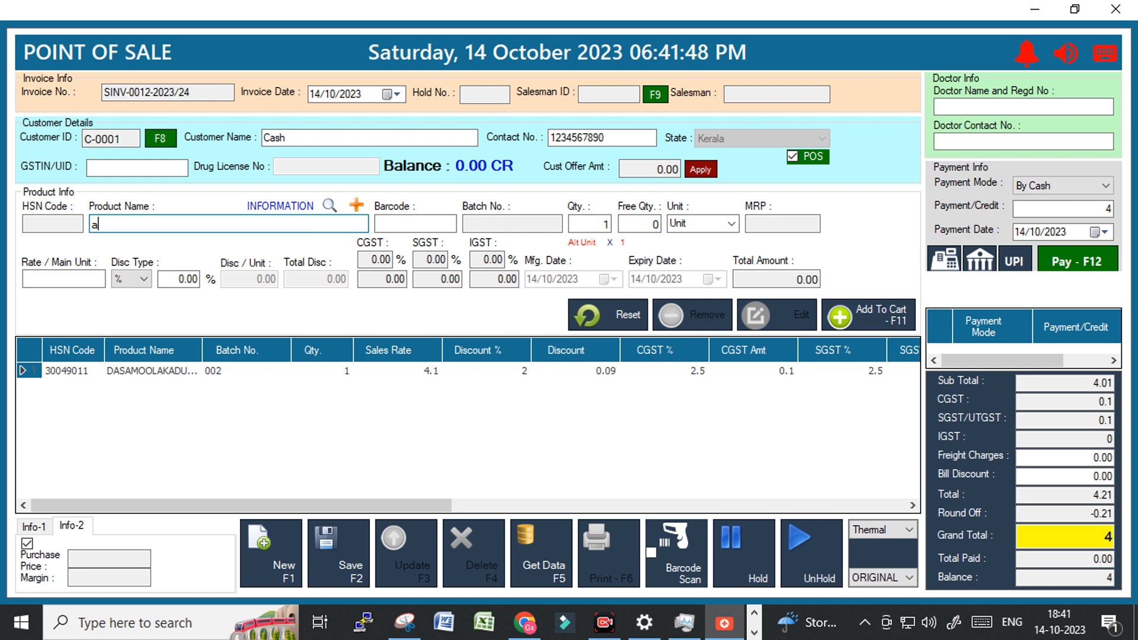
pyautogui.press('Return')
pyautogui.press('Down')
pyautogui.press('Down')
pyautogui.press('Down')
pyautogui.press('Down')
pyautogui.press('Down')
pyautogui.press('Down')
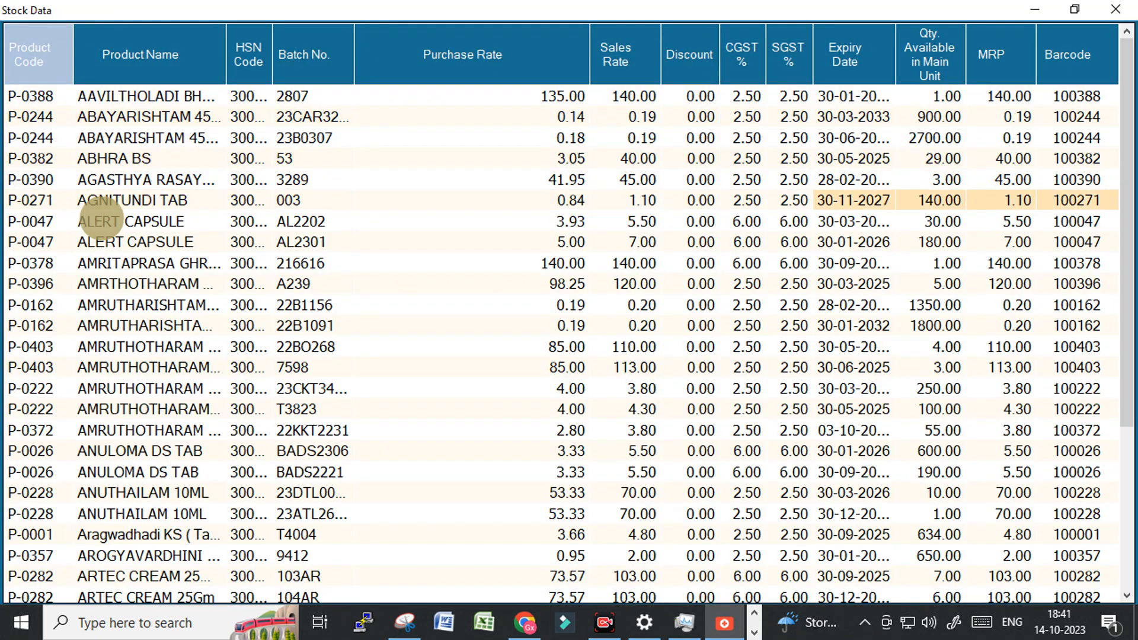
pyautogui.press('Down')
pyautogui.press('Down')
pyautogui.press('Return')
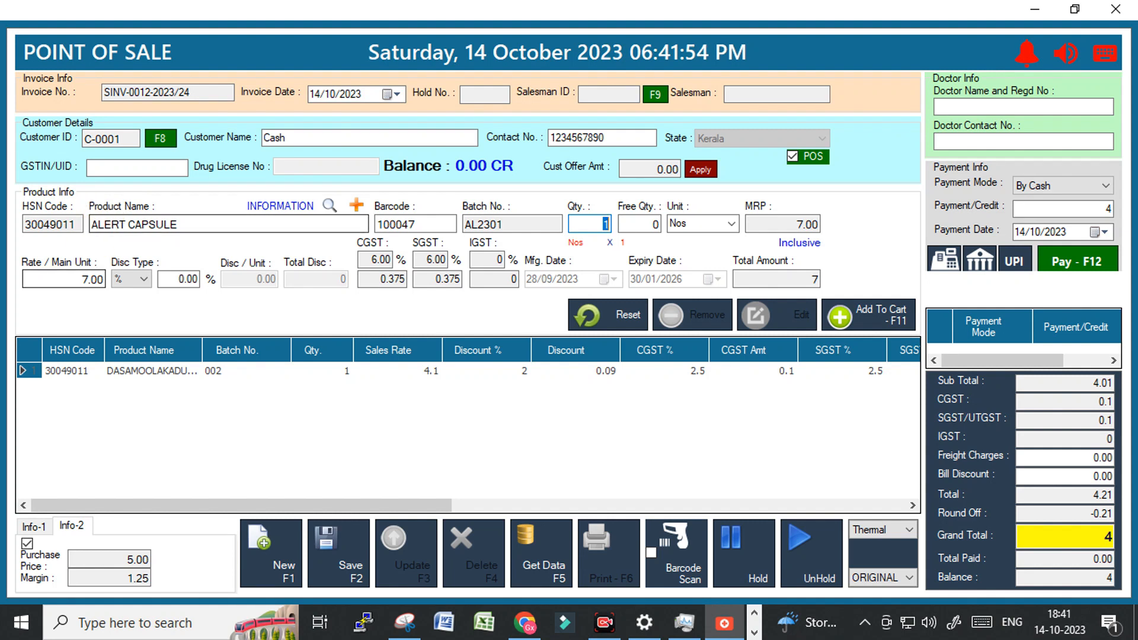
pyautogui.click(145, 559)
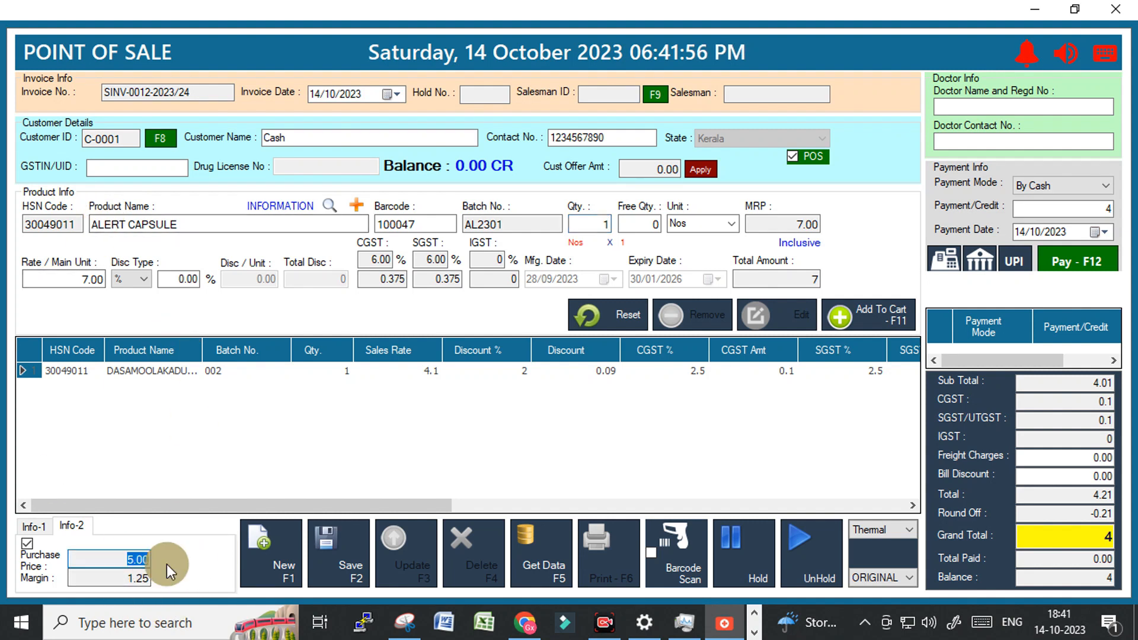
pyautogui.click(791, 226)
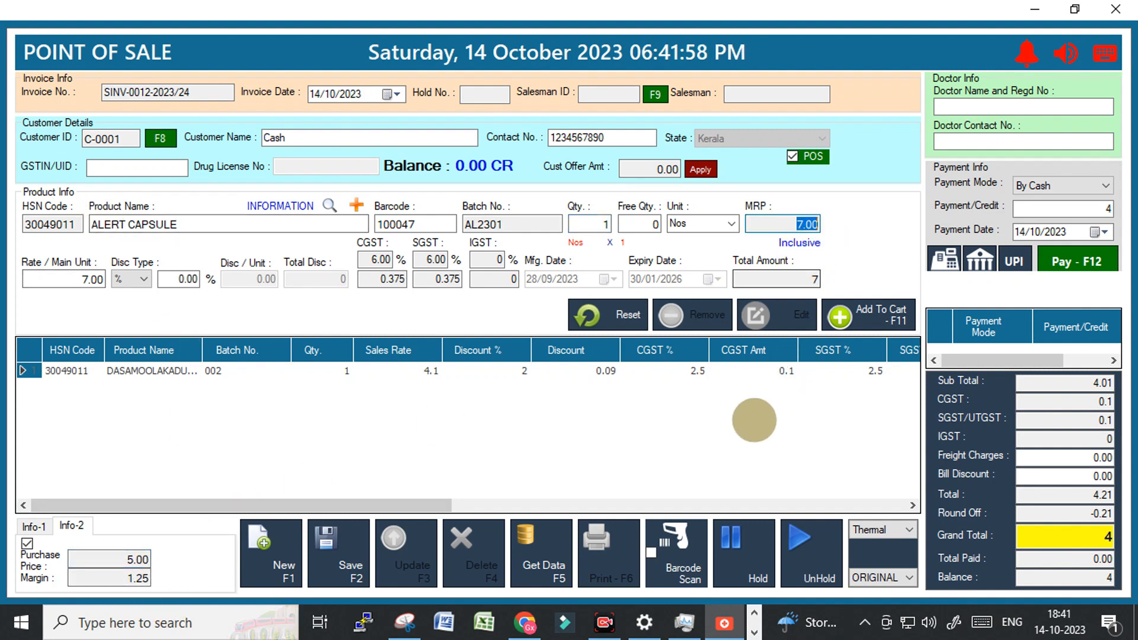
pyautogui.click(70, 280)
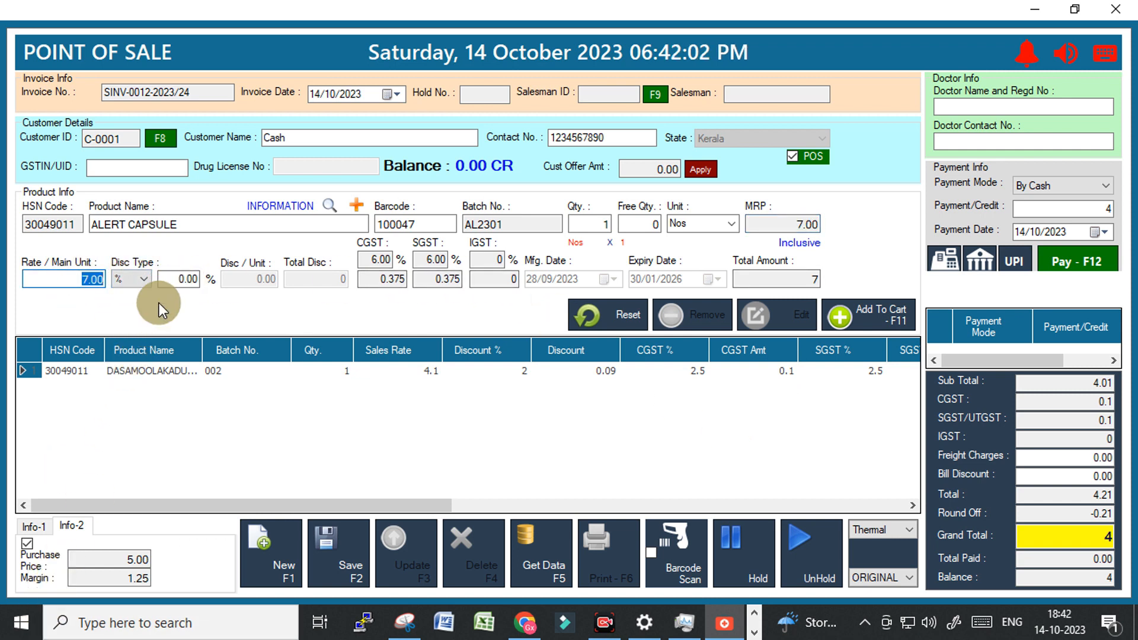
# Set an Amt discount of 1.00 per unit and add the capsule, grand total 10.
pyautogui.click(133, 279)
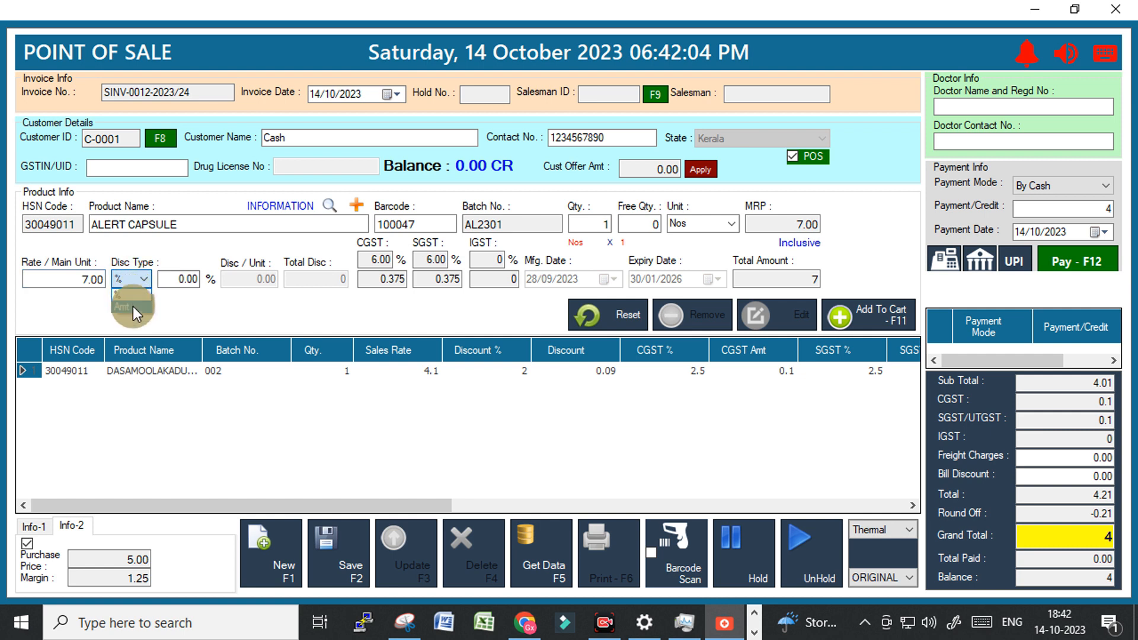
pyautogui.click(132, 307)
pyautogui.click(261, 279)
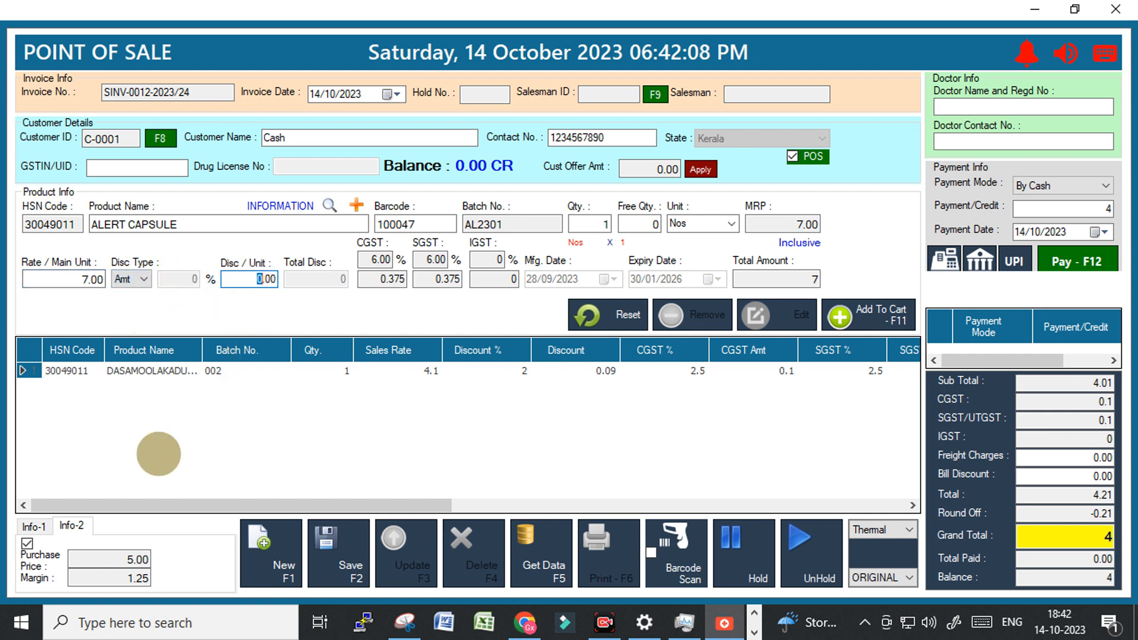
pyautogui.write('1')
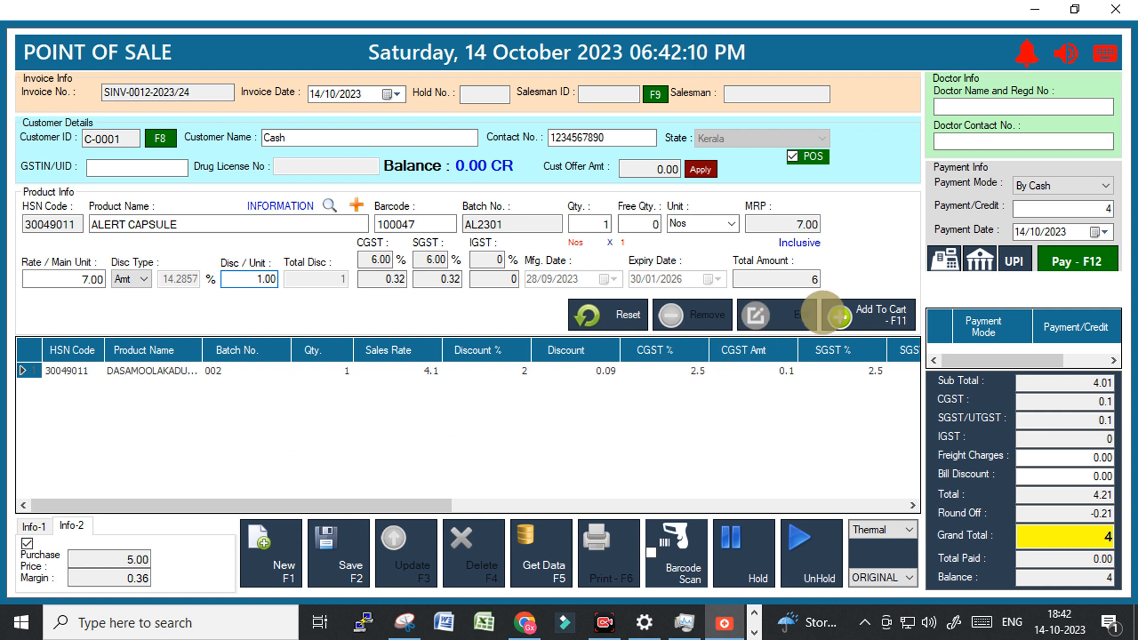
pyautogui.click(808, 276)
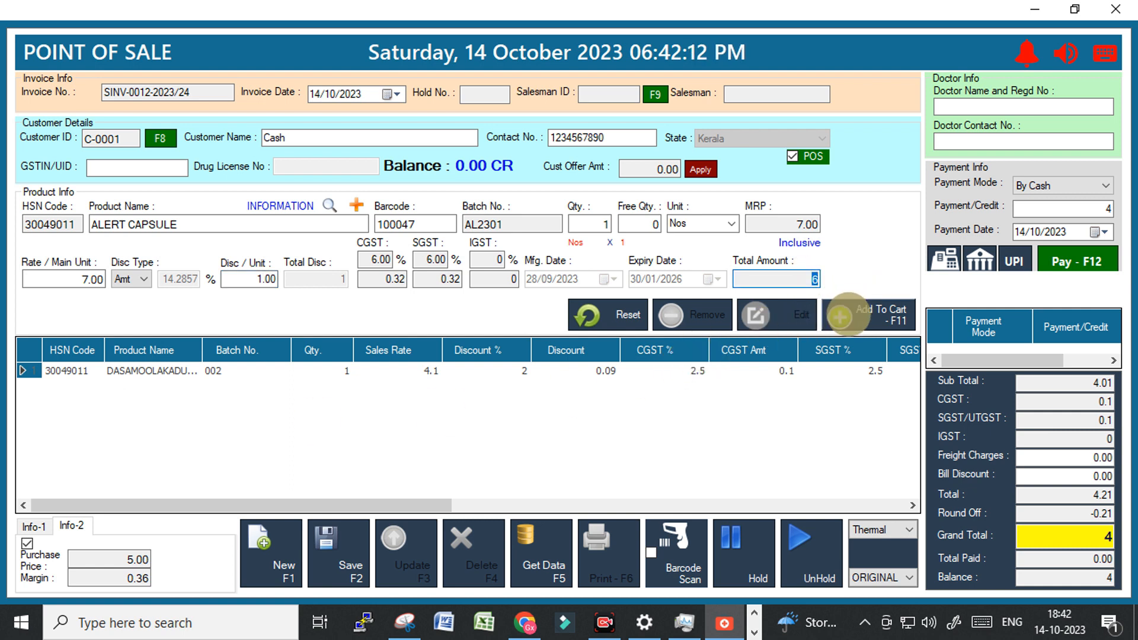
pyautogui.click(839, 317)
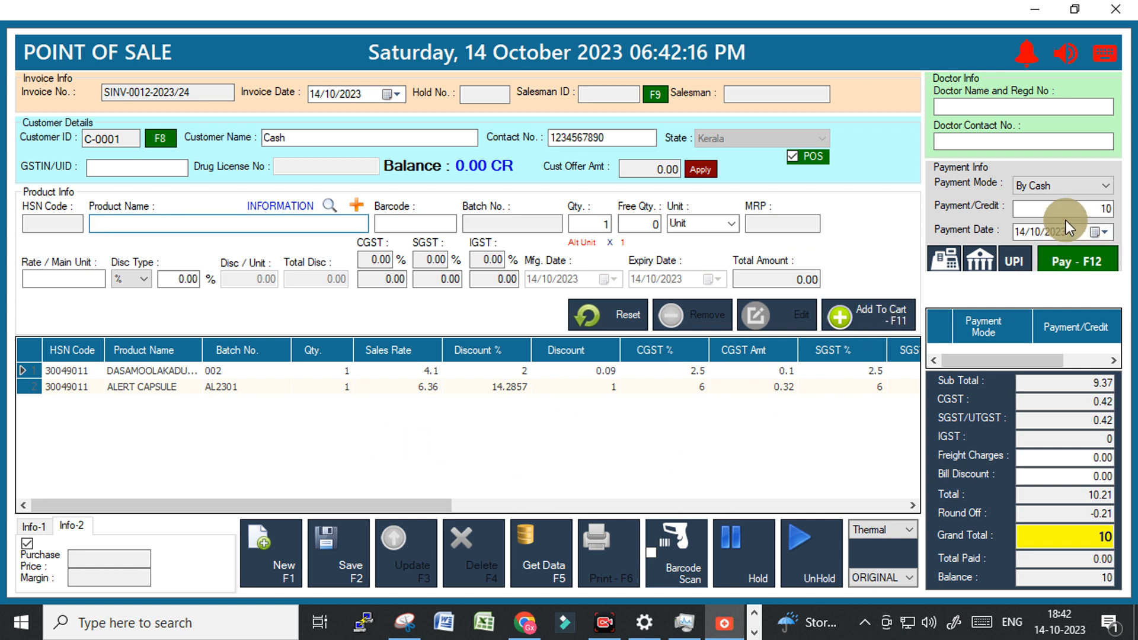
# Review the invoice's balance due, grand total of 10 and amount paid so far.
pyautogui.click(1082, 186)
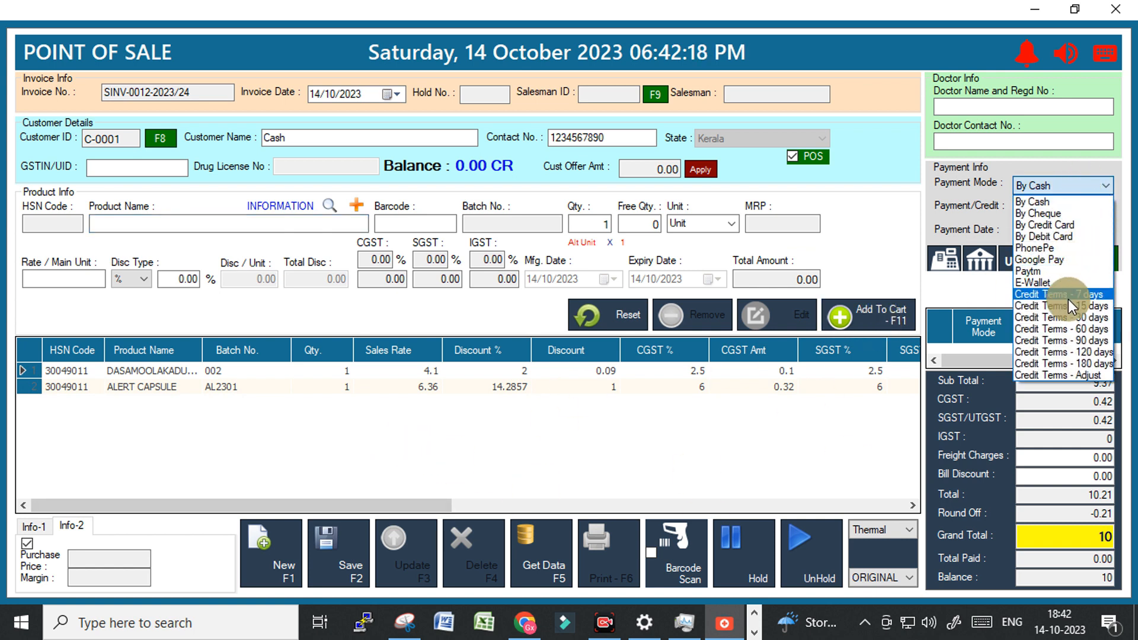
pyautogui.click(1085, 577)
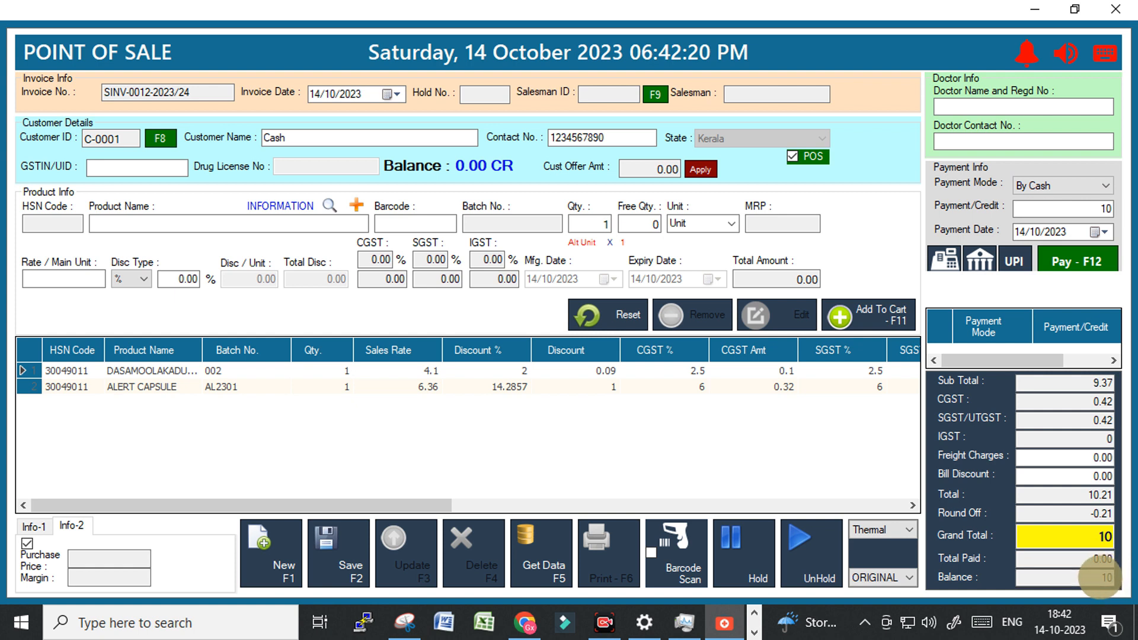
pyautogui.click(1080, 580)
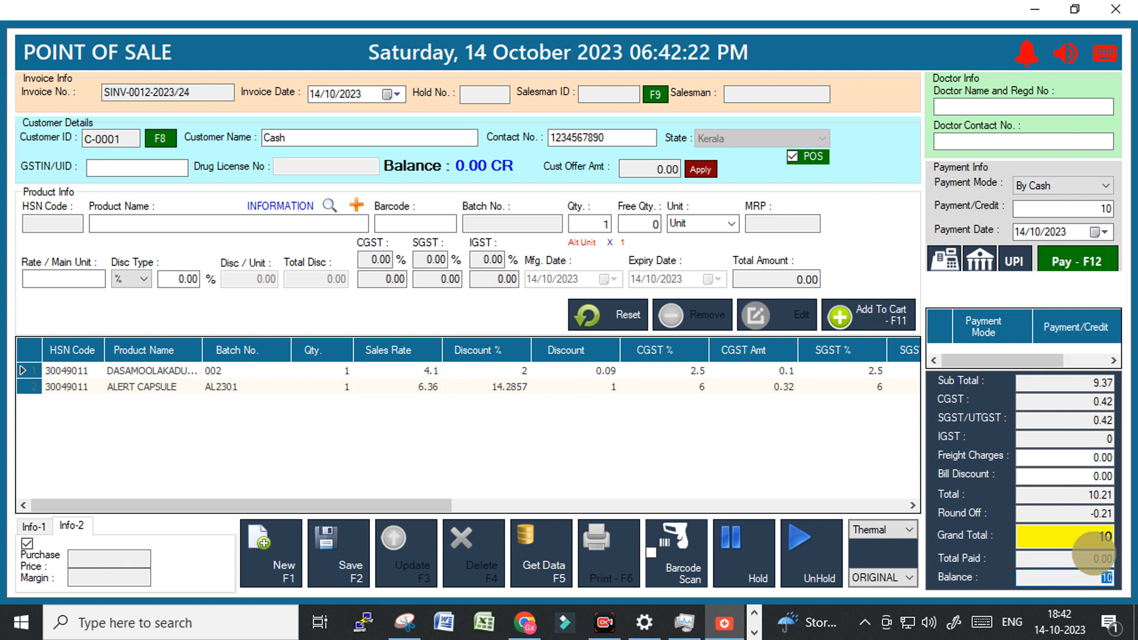
pyautogui.click(1101, 539)
pyautogui.click(1110, 558)
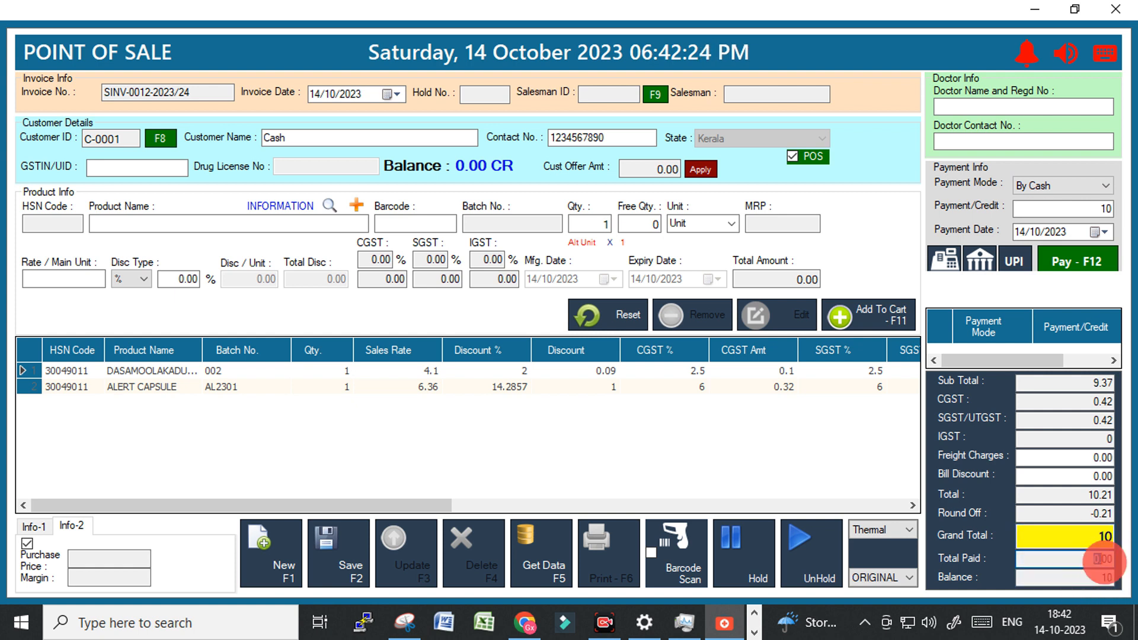
# Record the 10 payment under Credit Terms - 7 days.
pyautogui.click(1103, 186)
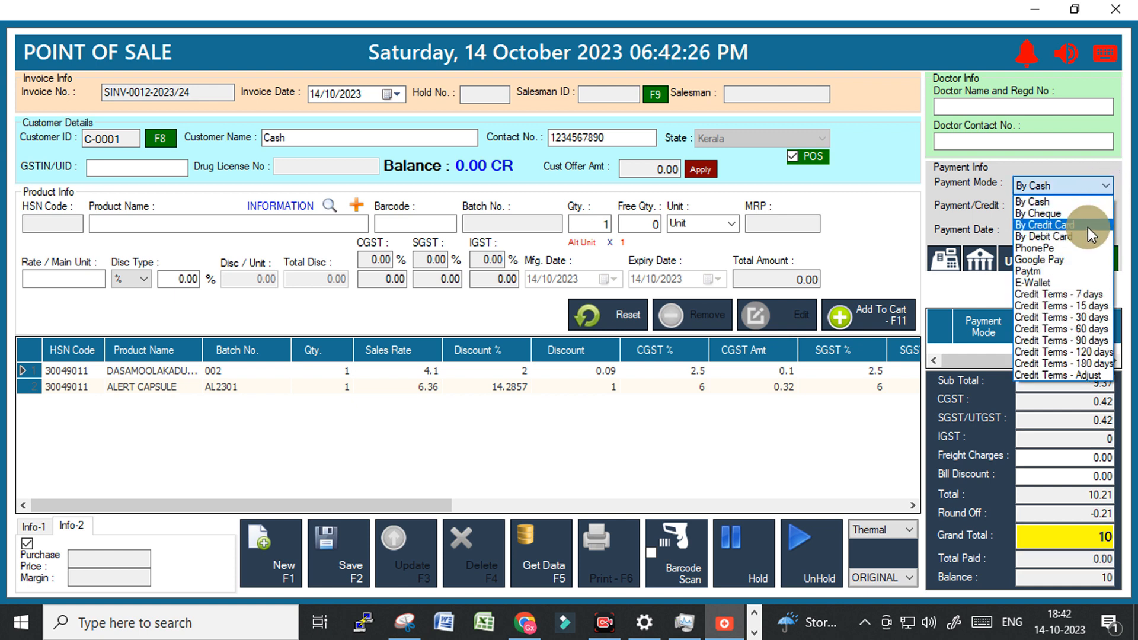
pyautogui.click(1044, 296)
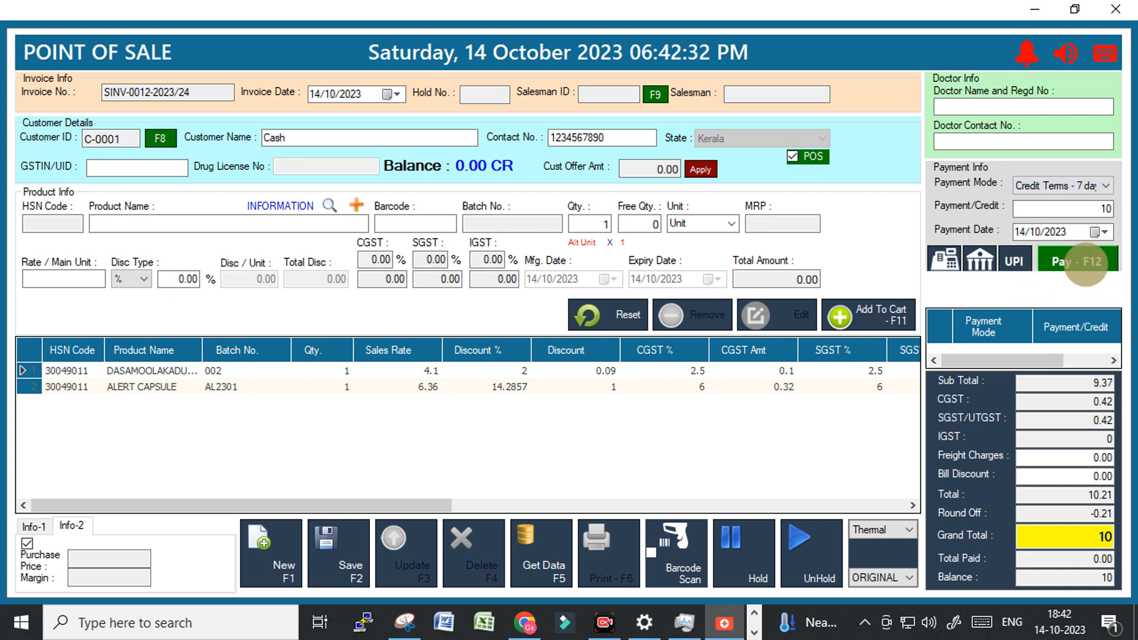
pyautogui.click(1086, 263)
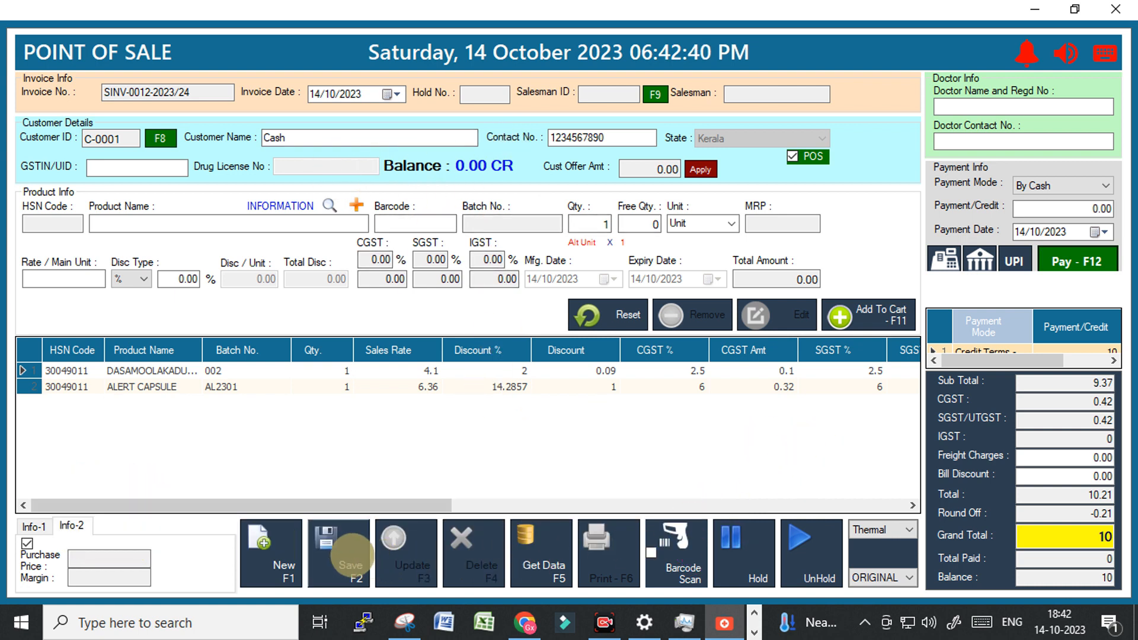
# Save invoice SINV-0012-2023/24, print it, and close the receipt preview.
pyautogui.click(347, 554)
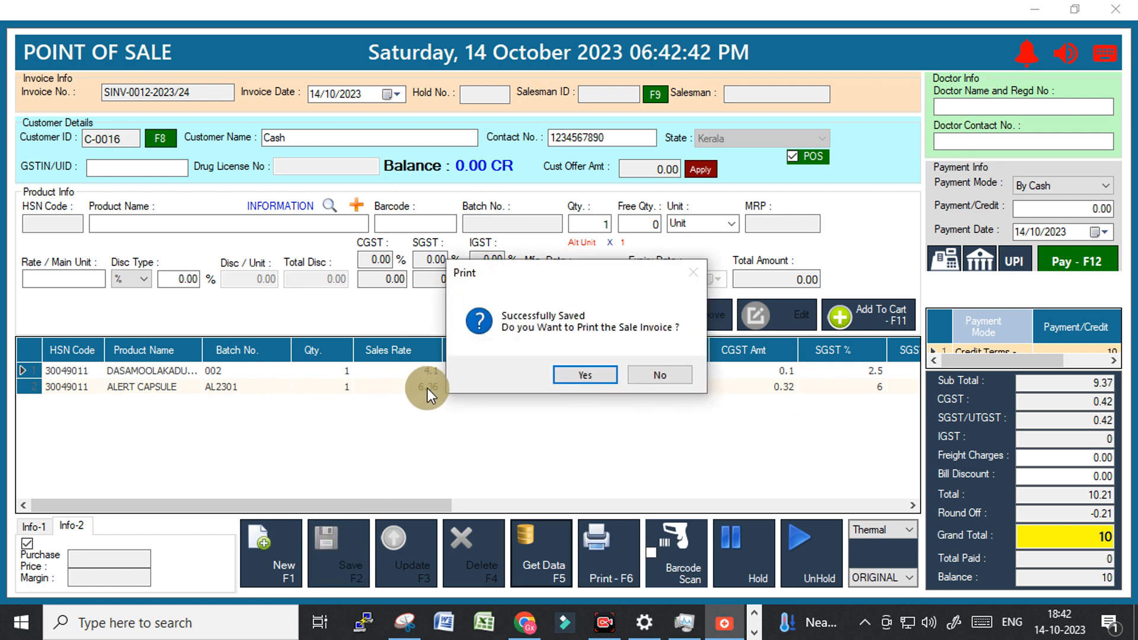
pyautogui.click(592, 373)
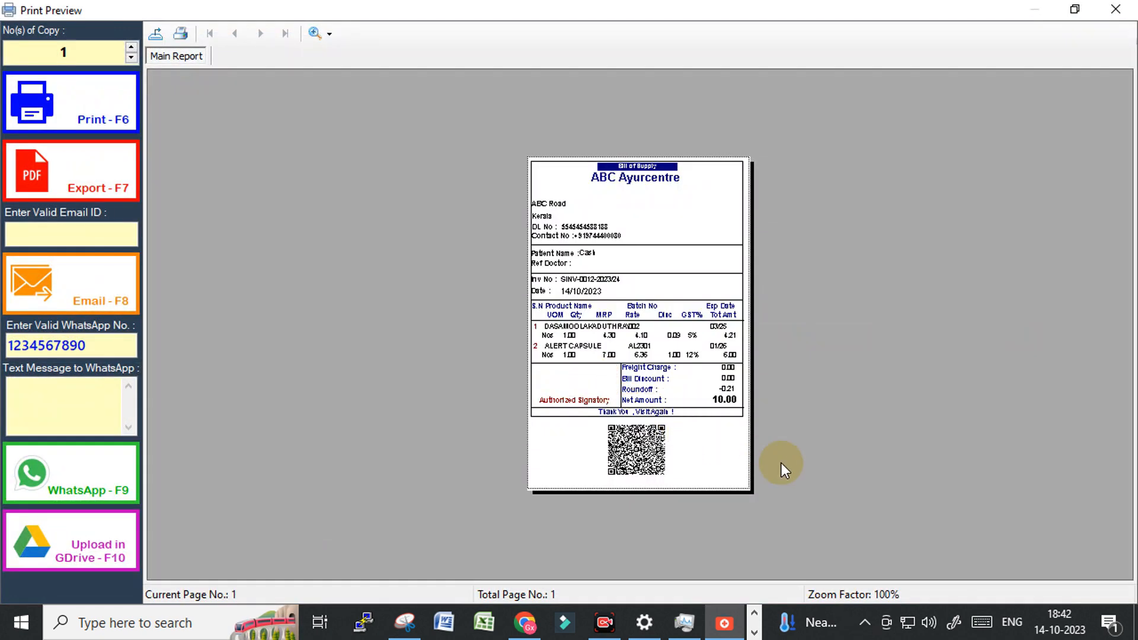
pyautogui.click(1116, 9)
pyautogui.click(883, 529)
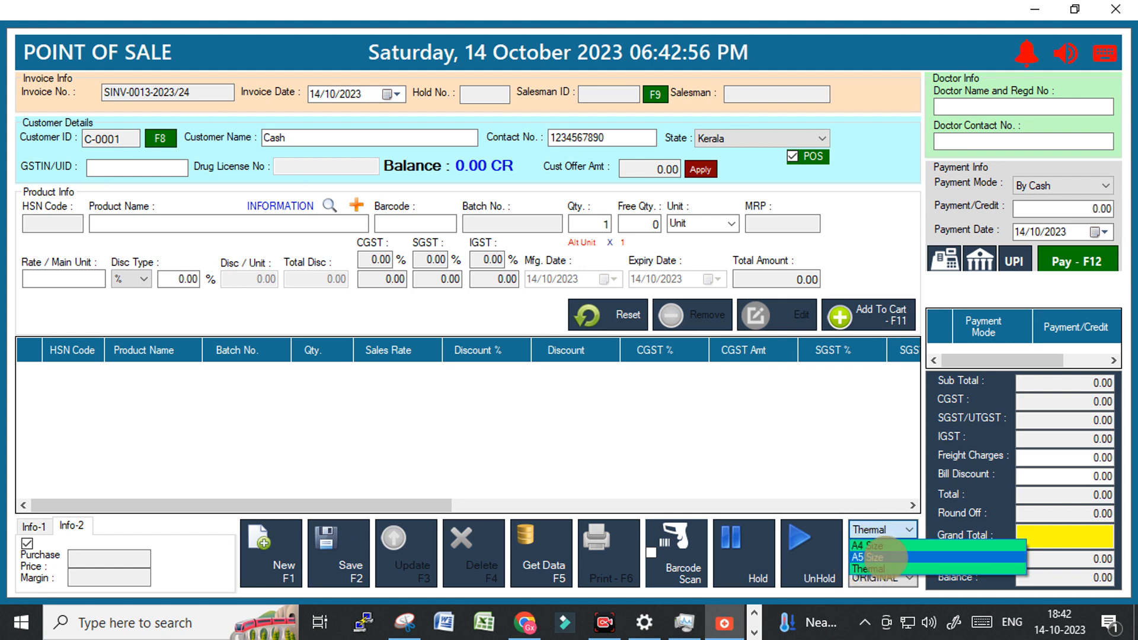
# Set print size to A4, leave POS mode, and bill the invoice to the first saved customer.
pyautogui.click(880, 545)
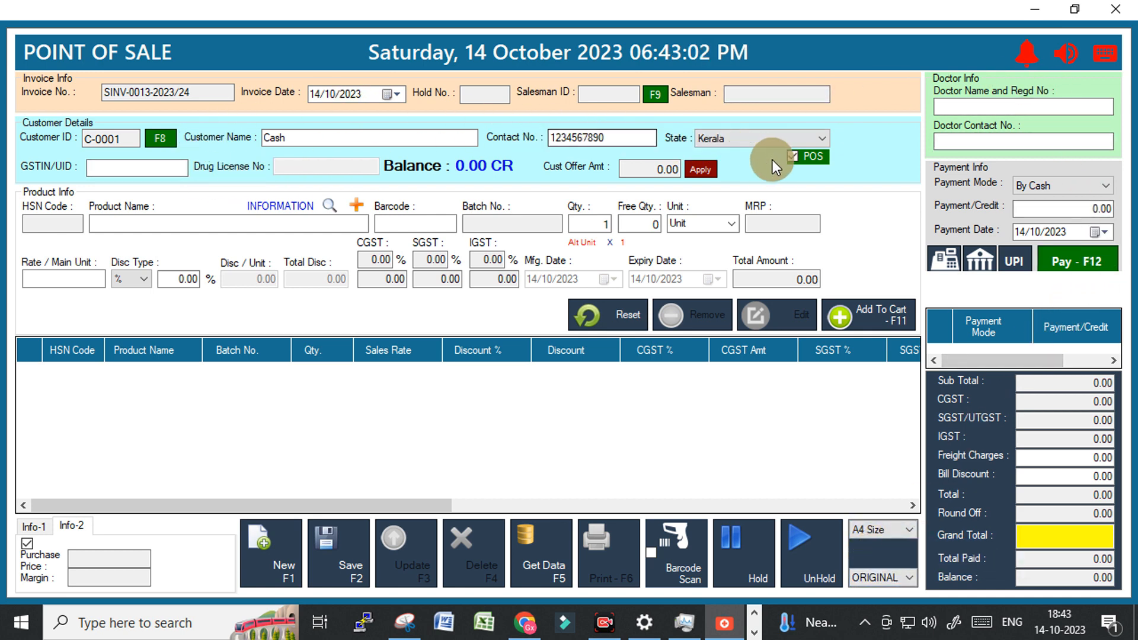
pyautogui.click(793, 156)
pyautogui.click(297, 138)
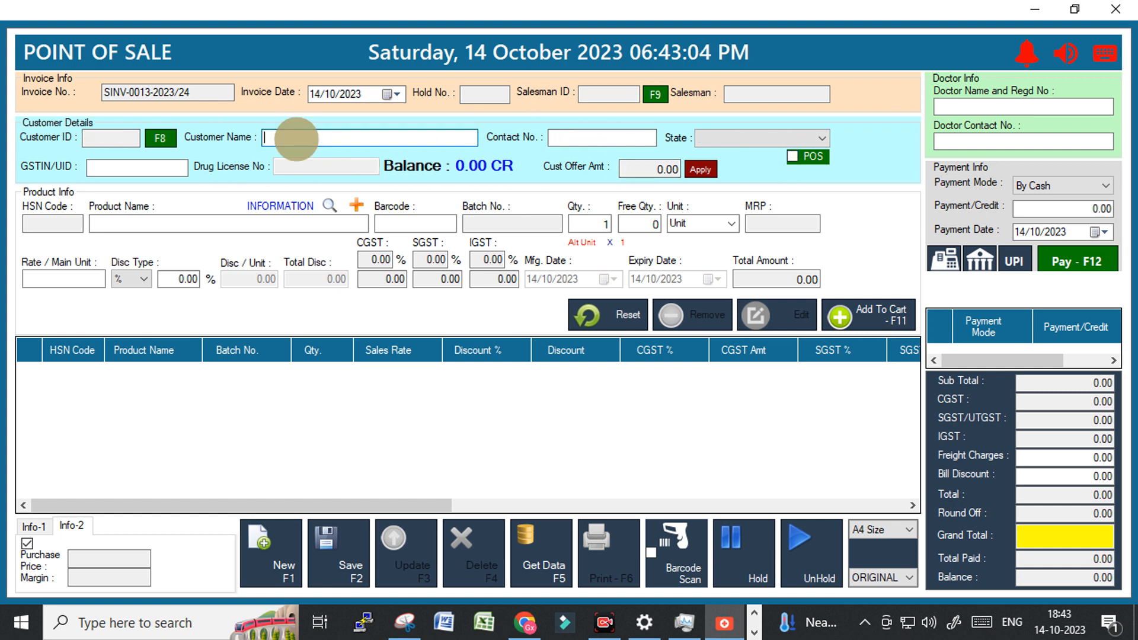
pyautogui.write('c')
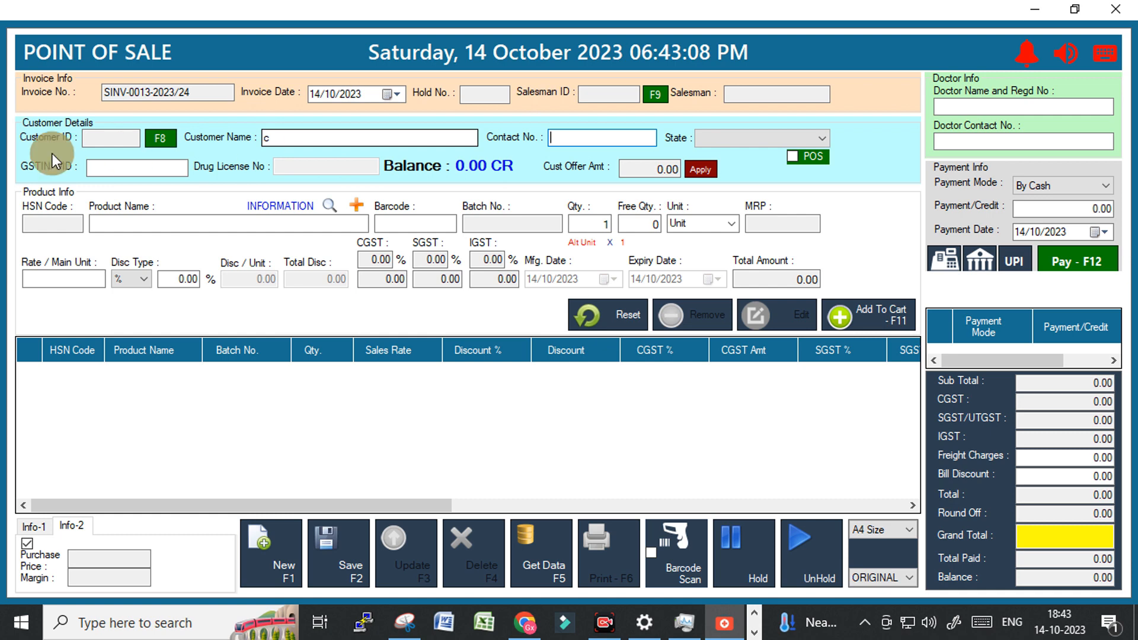
pyautogui.click(159, 139)
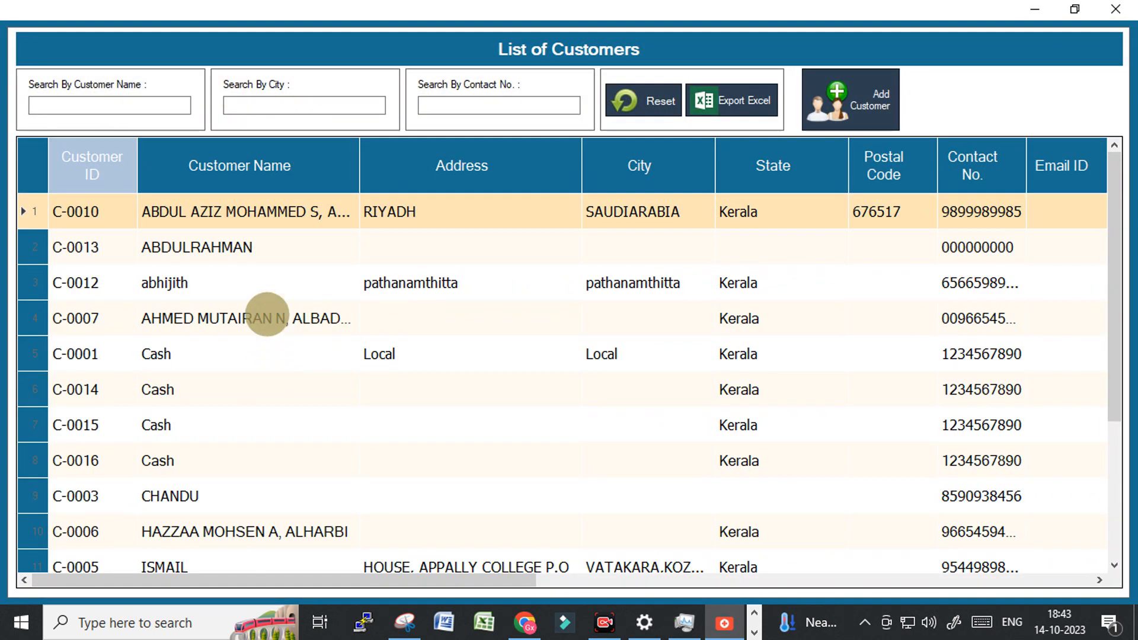
pyautogui.doubleClick(173, 216)
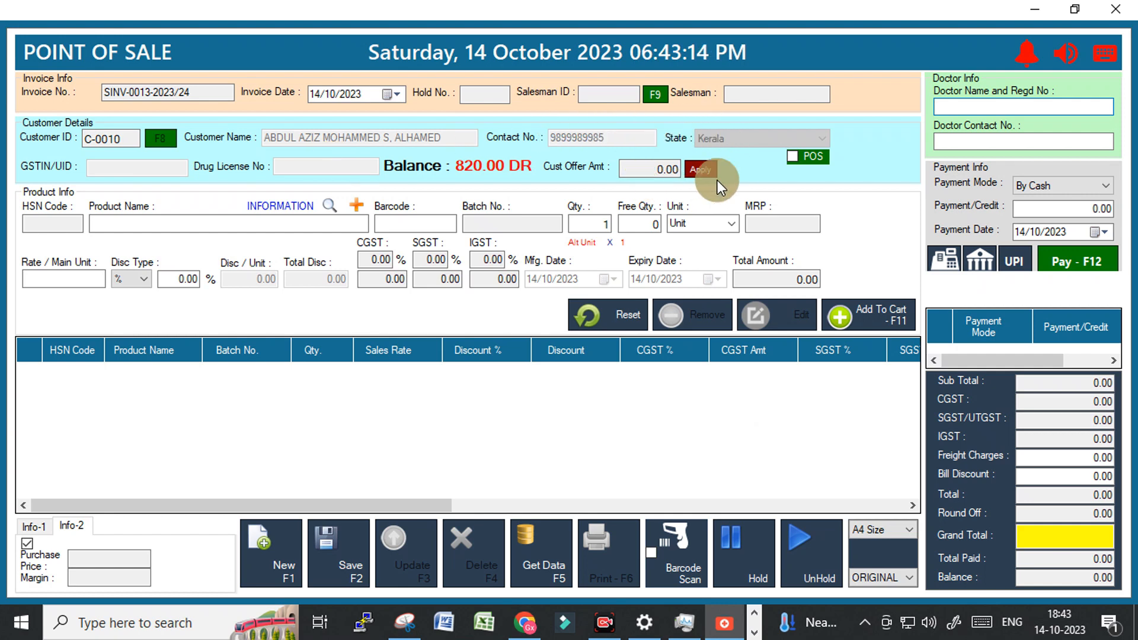
pyautogui.click(207, 227)
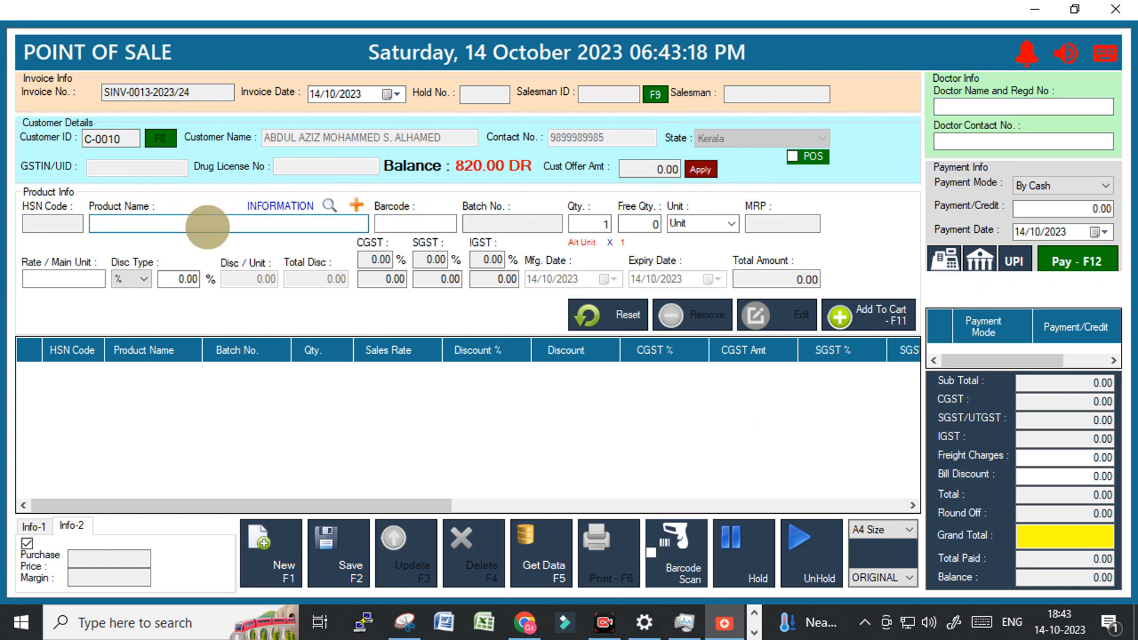
# Add 50 of SAHACHARADI THAILAM 450ML, batch 23C0510, to the cart.
pyautogui.write('s')
pyautogui.press('Return')
pyautogui.press('Down')
pyautogui.press('Down')
pyautogui.press('Down')
pyautogui.press('Down')
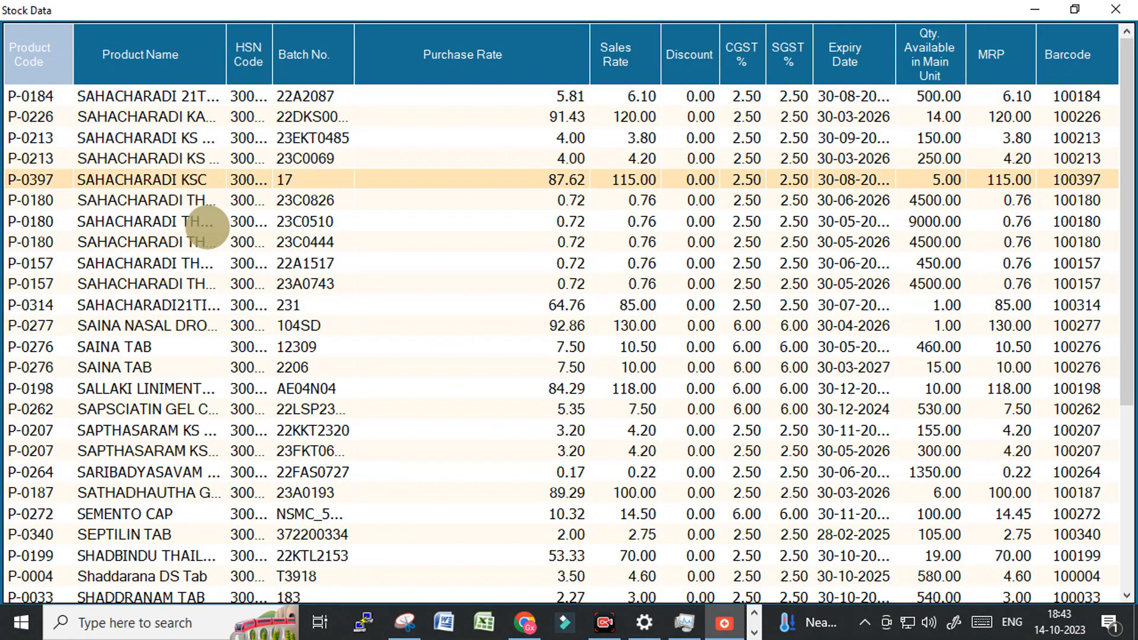
pyautogui.press('Down')
pyautogui.press('Down')
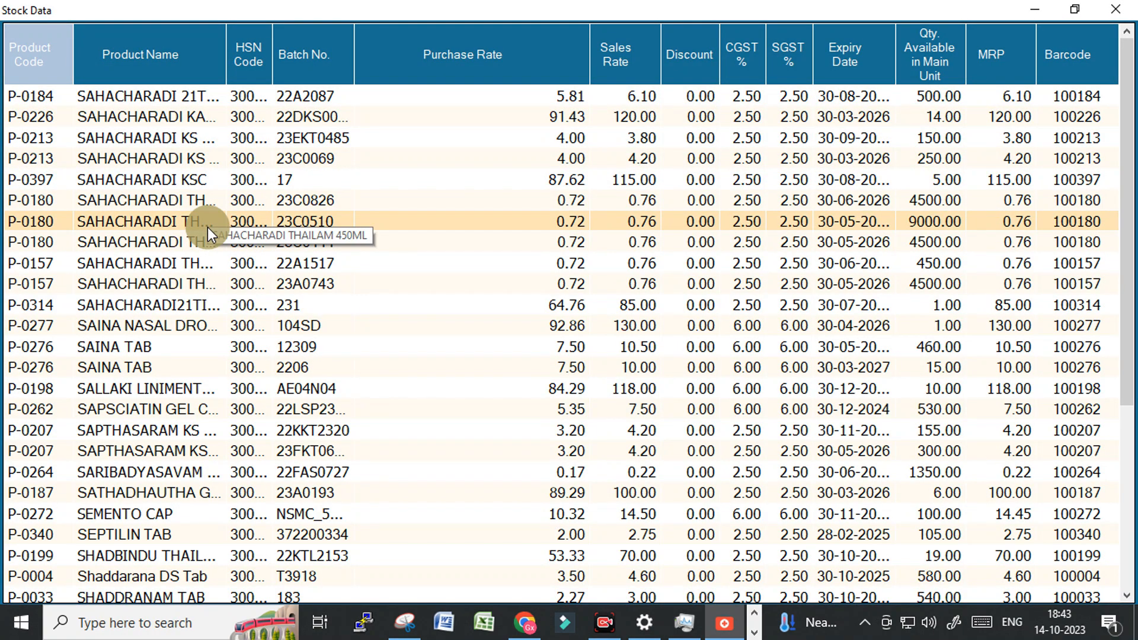
pyautogui.press('Down')
pyautogui.press('Down')
pyautogui.press('Up')
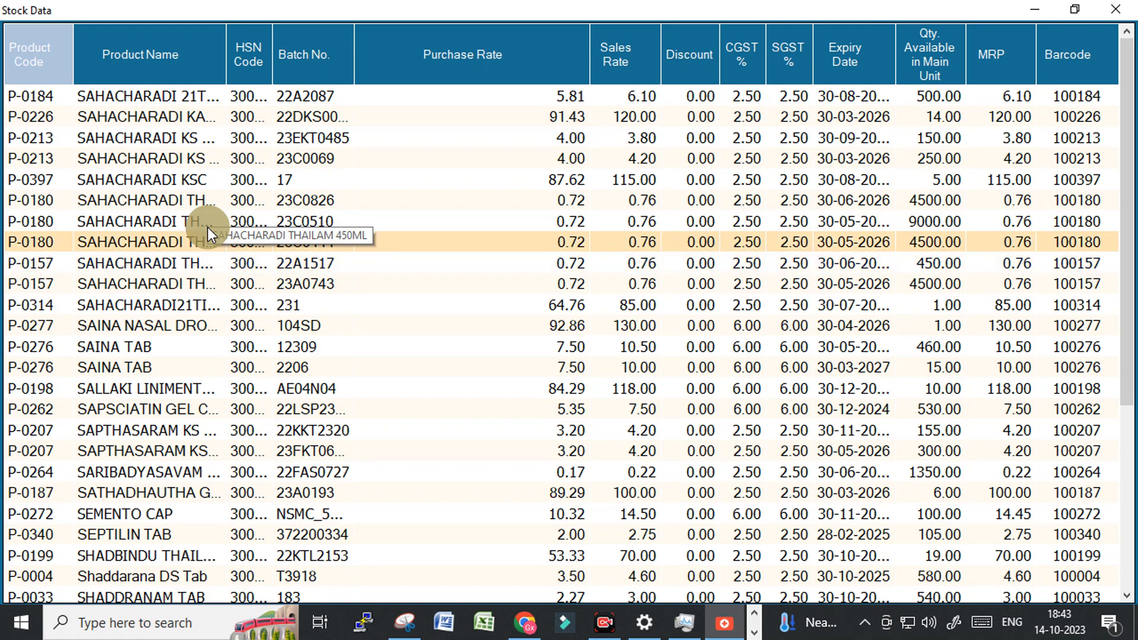
pyautogui.press('Up')
pyautogui.press('Return')
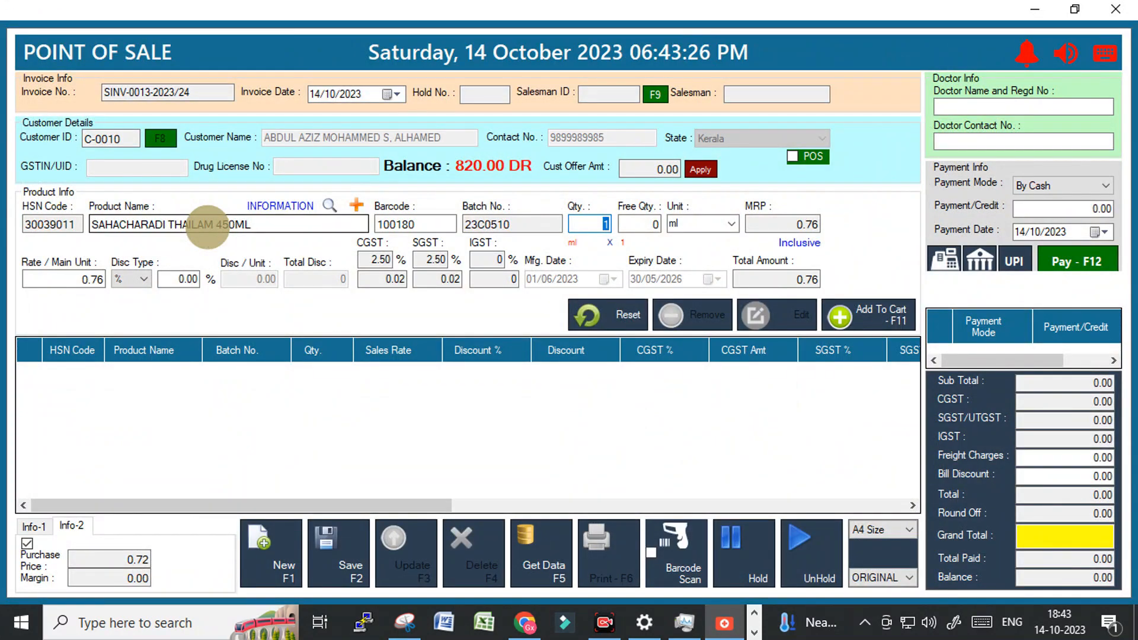
pyautogui.write('50')
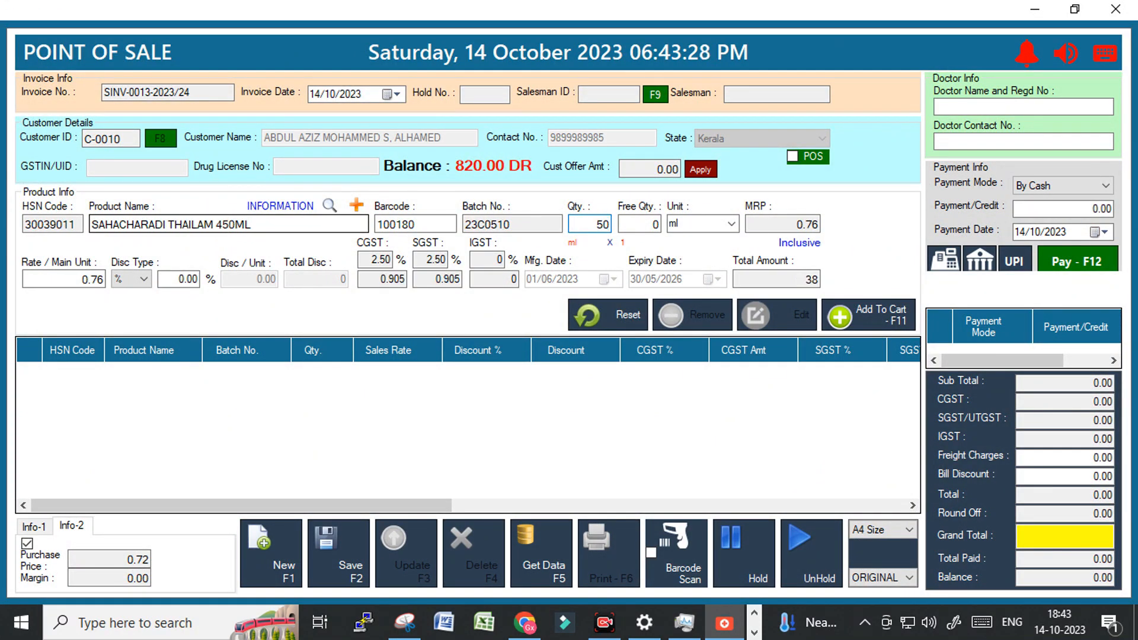
pyautogui.press('Return')
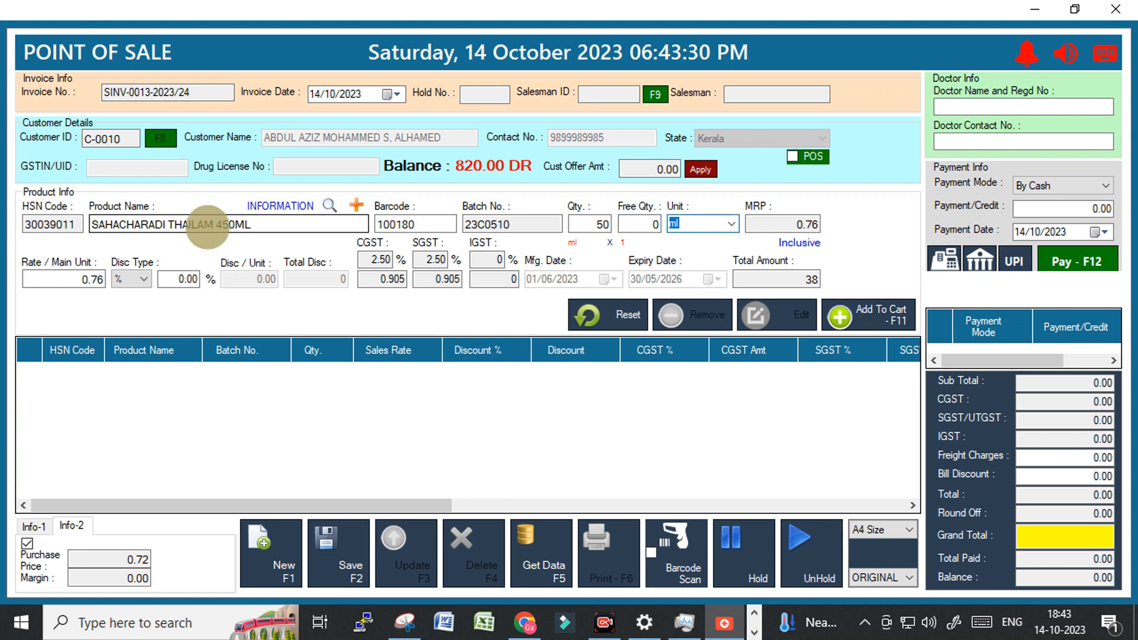
pyautogui.press('Return')
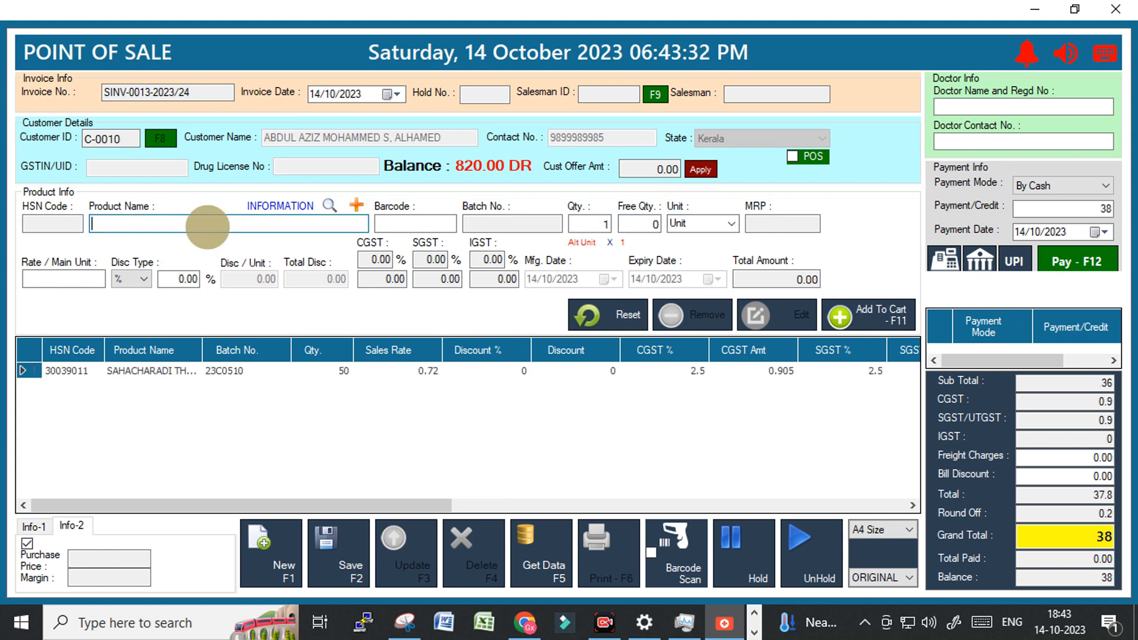
# Add one AMRUTHOTHARAM KS 200ML, batch 22BO268, to the cart.
pyautogui.write('a')
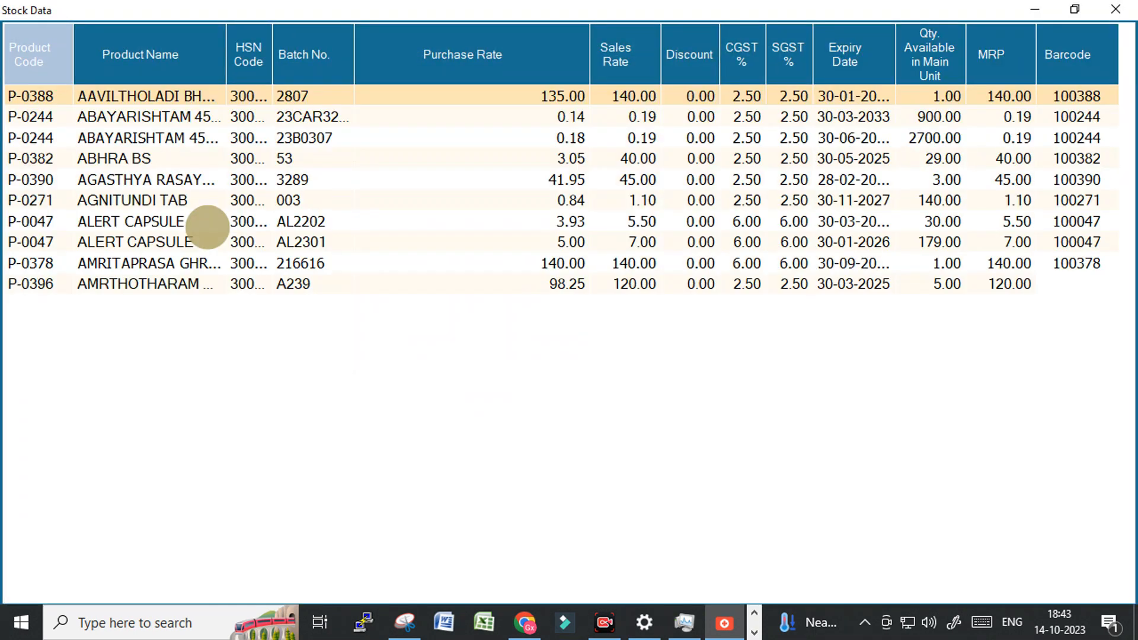
pyautogui.press('Down')
pyautogui.press('Down')
pyautogui.press('Down')
pyautogui.press('Down')
pyautogui.press('Down')
pyautogui.press('Down')
pyautogui.press('Down')
pyautogui.press('Down')
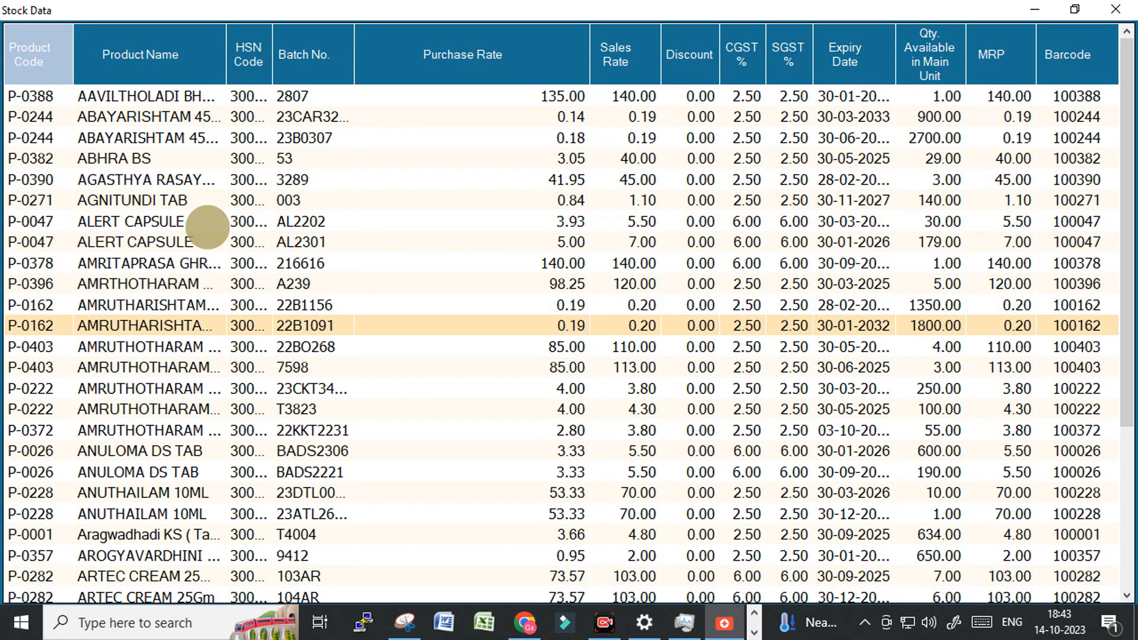
pyautogui.press('Down')
pyautogui.press('Return')
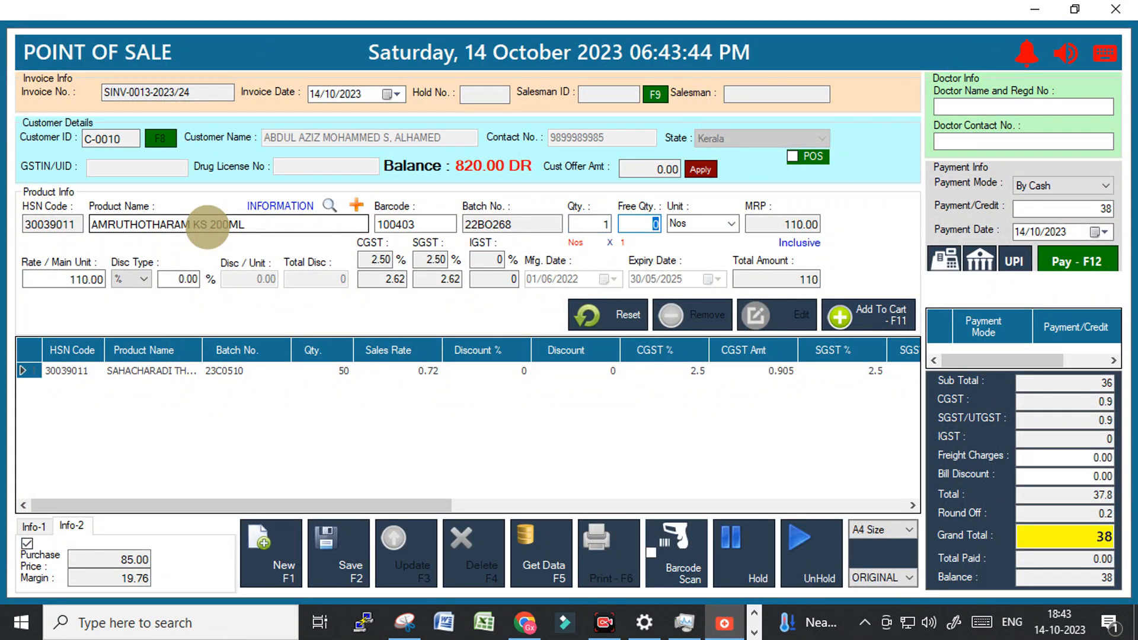
pyautogui.press('F11')
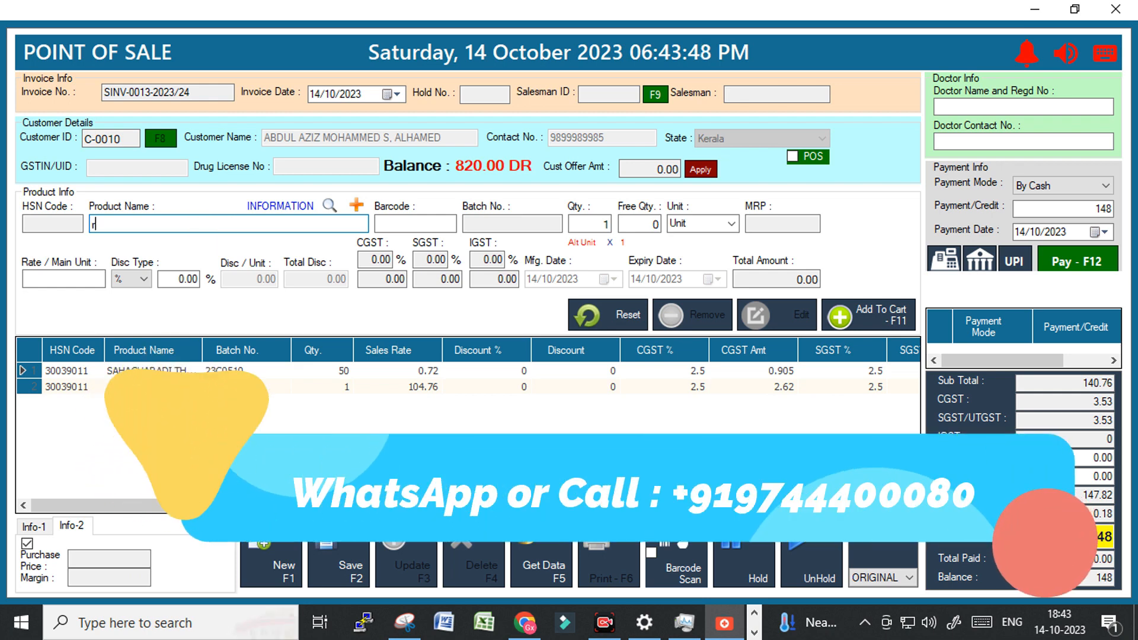
# Add two RASNADI CHOORNAM 10GM, batch 23CCH3273, bringing the total to 178.
pyautogui.write('r')
pyautogui.press('Down')
pyautogui.press('Down')
pyautogui.press('Down')
pyautogui.press('Down')
pyautogui.press('Down')
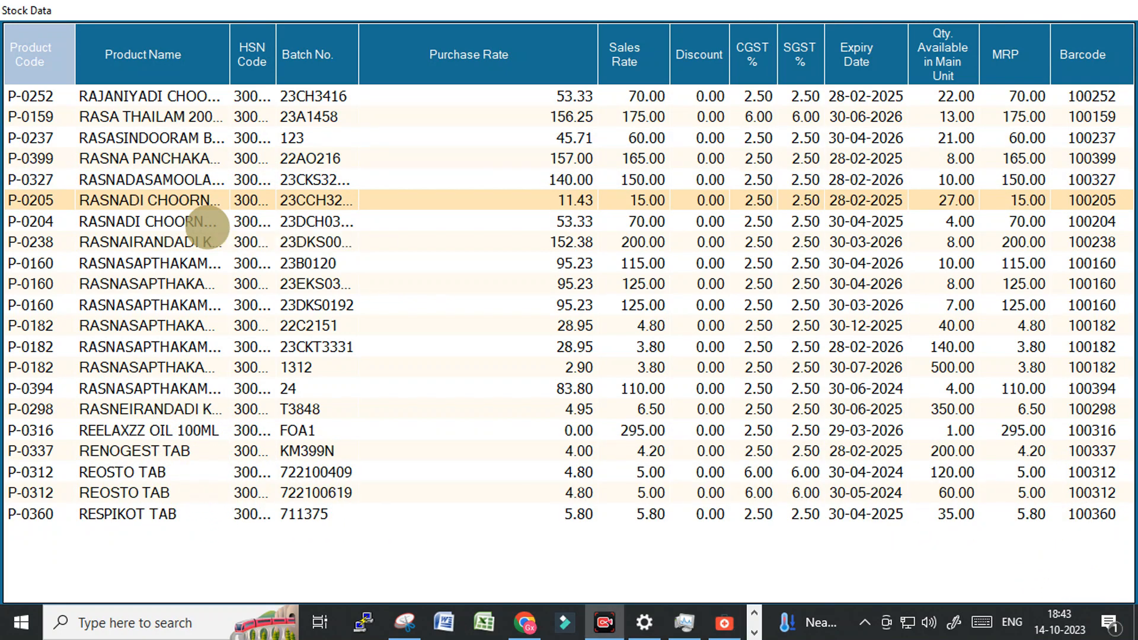
pyautogui.press('Return')
pyautogui.write('2')
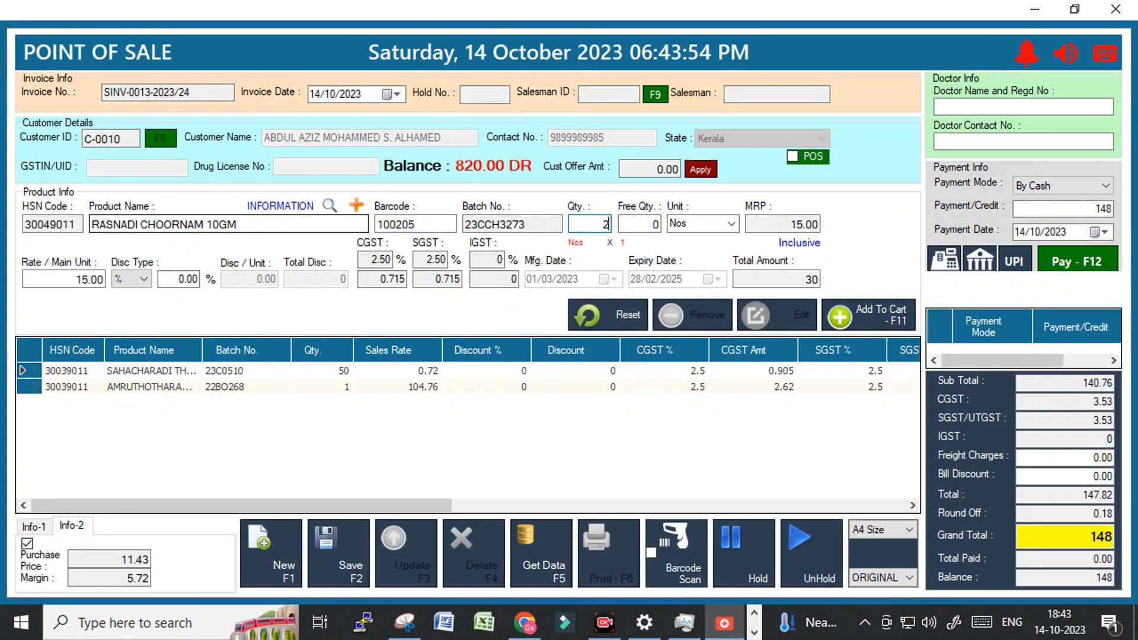
pyautogui.press('Return')
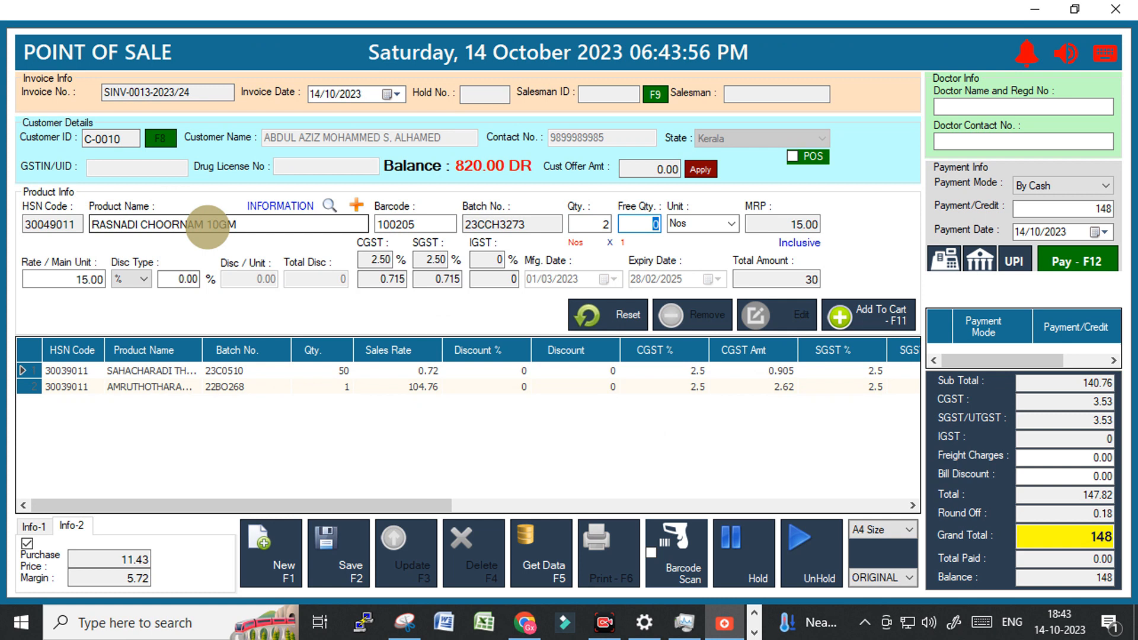
pyautogui.press('Return')
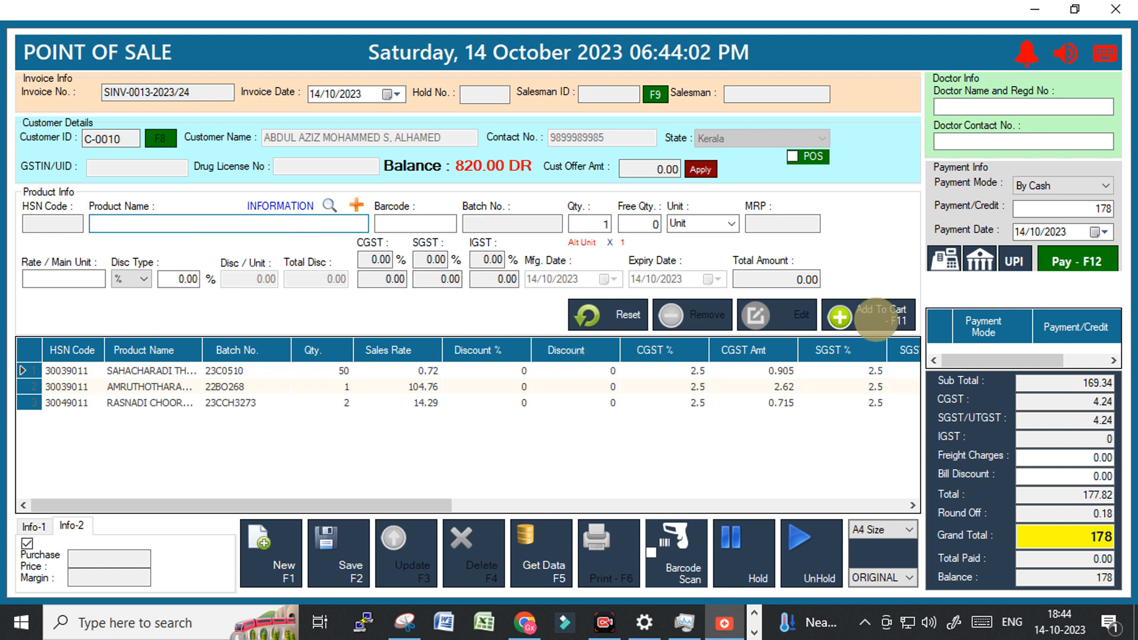
# Pay the 178 bill under Credit Terms - 7 days.
pyautogui.click(1086, 191)
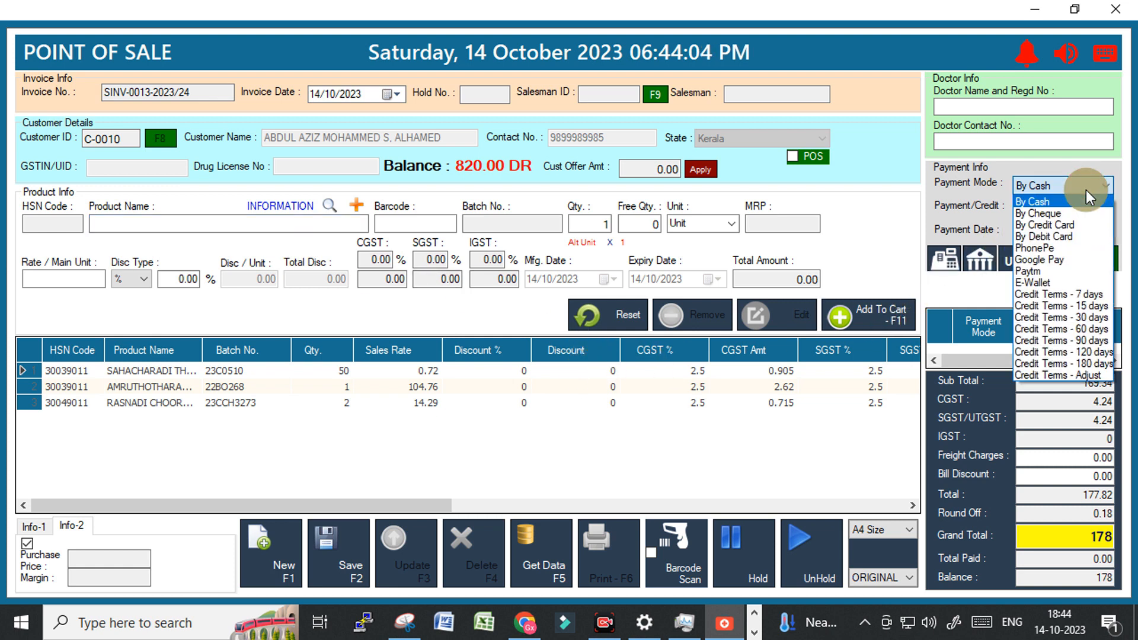
pyautogui.click(1058, 296)
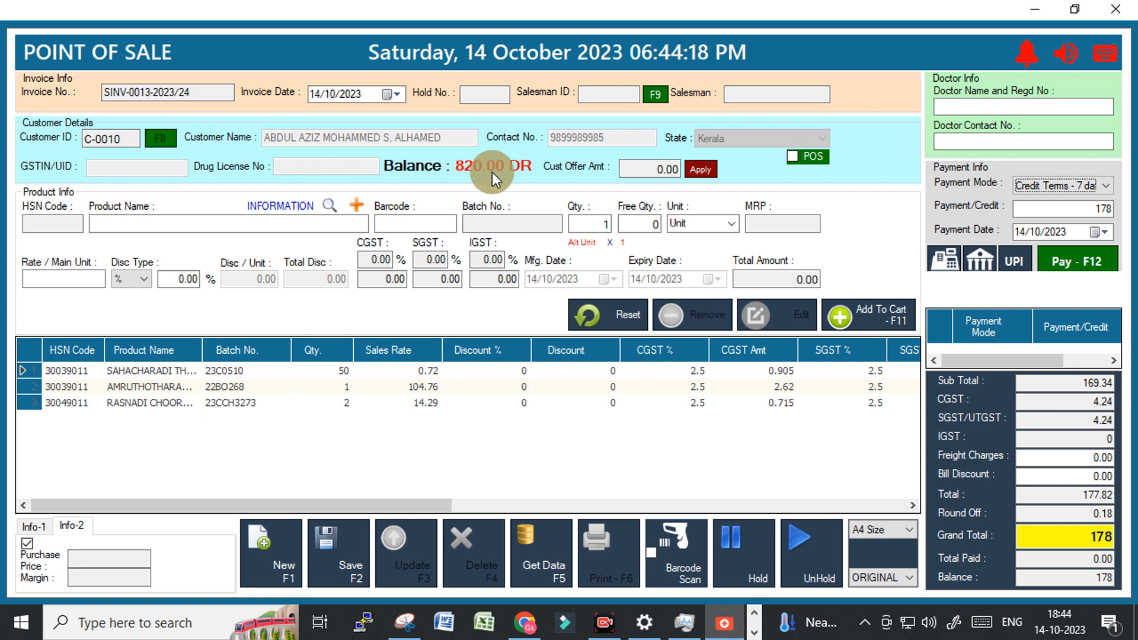
pyautogui.click(1103, 213)
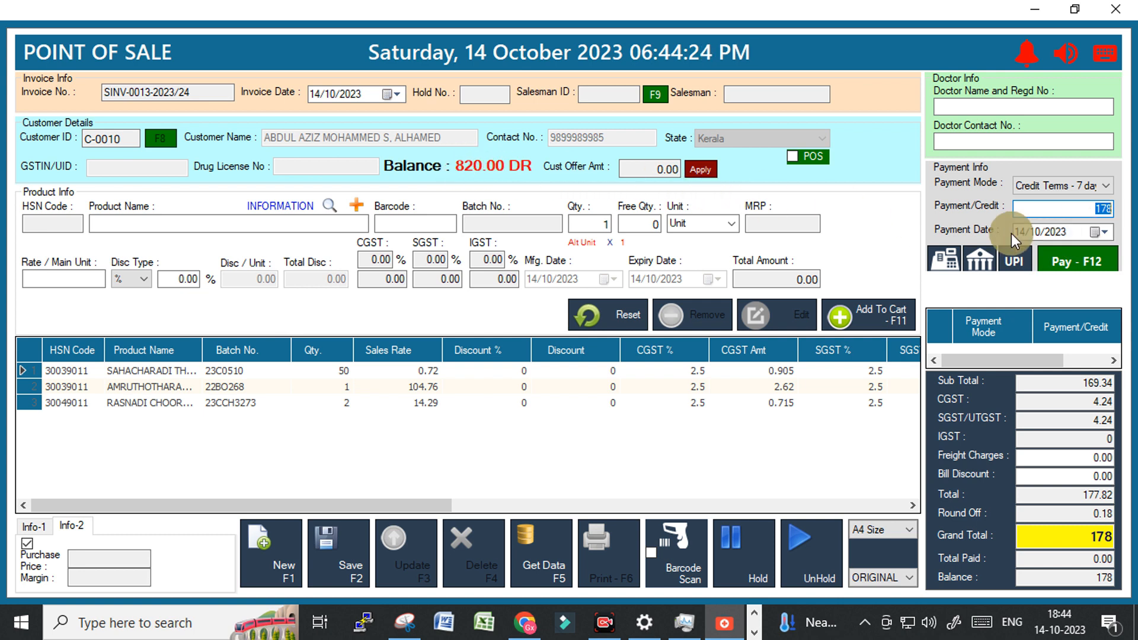
pyautogui.click(1071, 261)
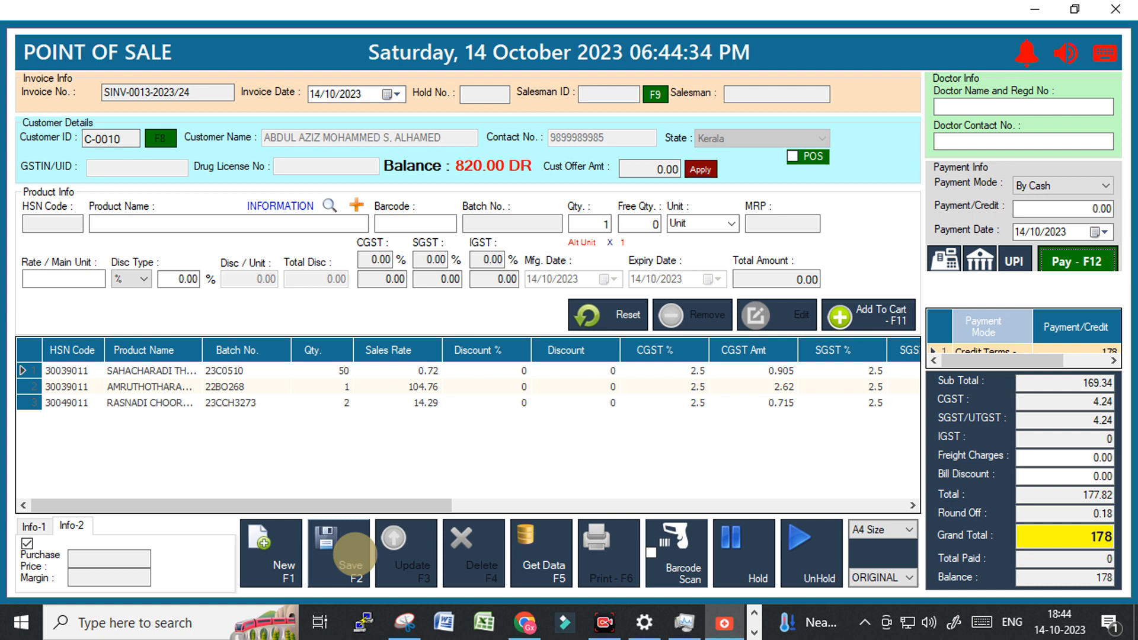
# Save invoice SINV-0013-2023/24, print it, and scroll through the bill preview.
pyautogui.click(354, 554)
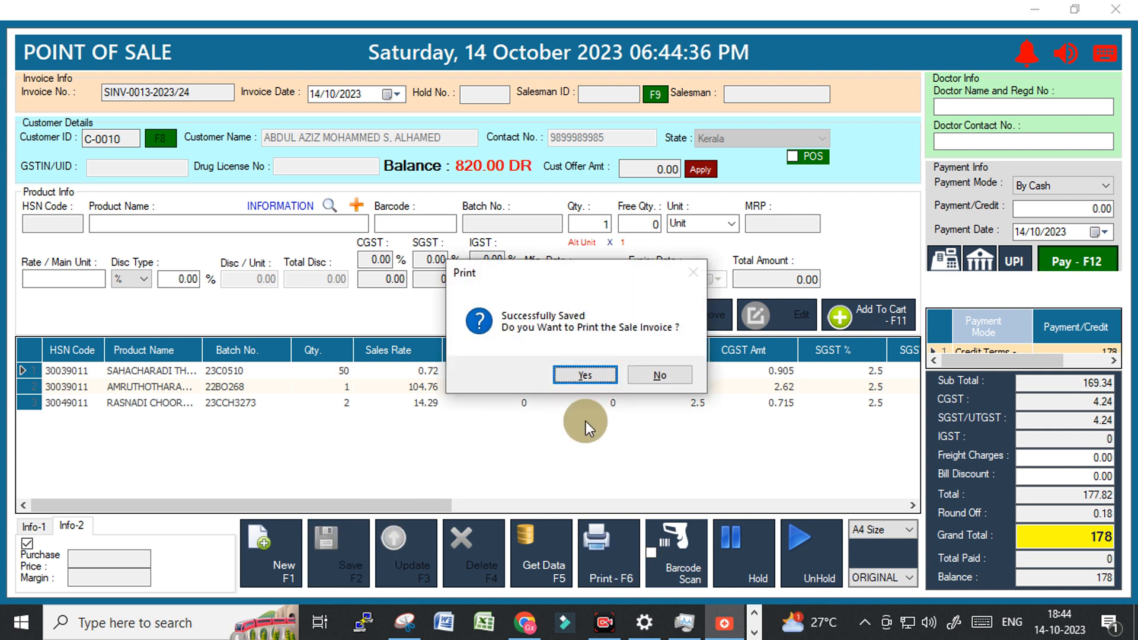
pyautogui.click(579, 370)
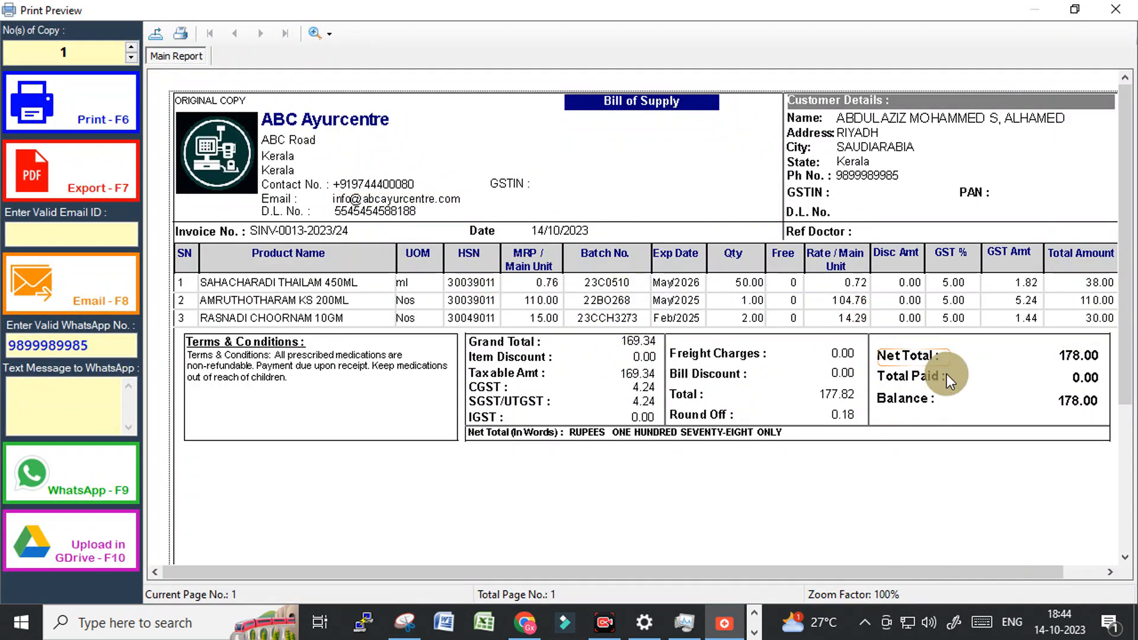
pyautogui.scroll(-3, 958, 383)
pyautogui.scroll(3, 959, 382)
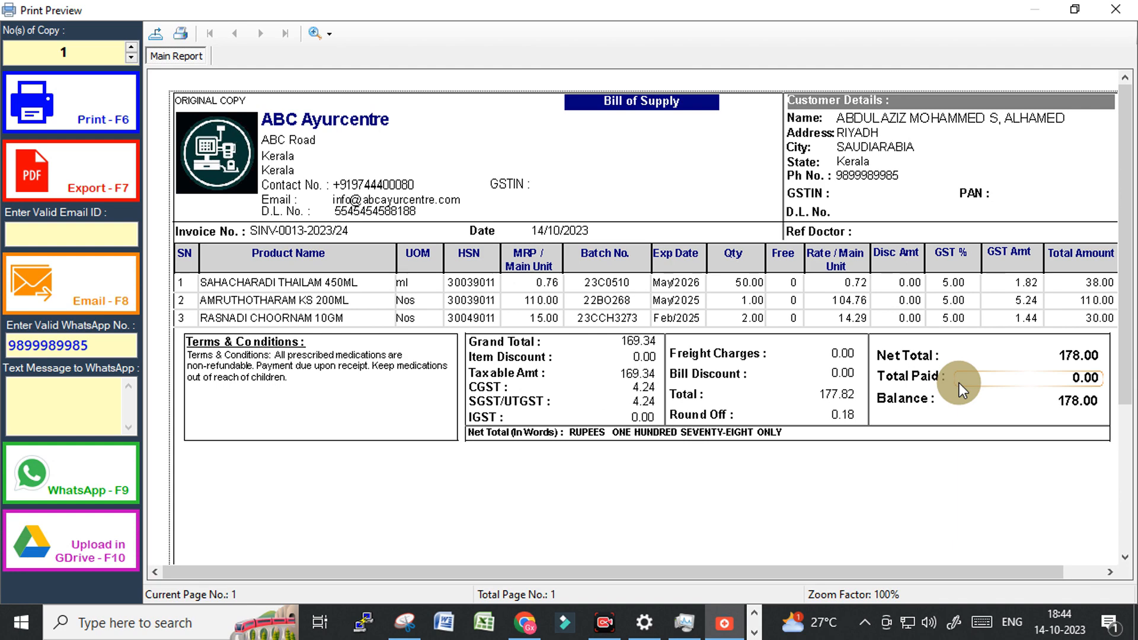
pyautogui.scroll(-3, 636, 486)
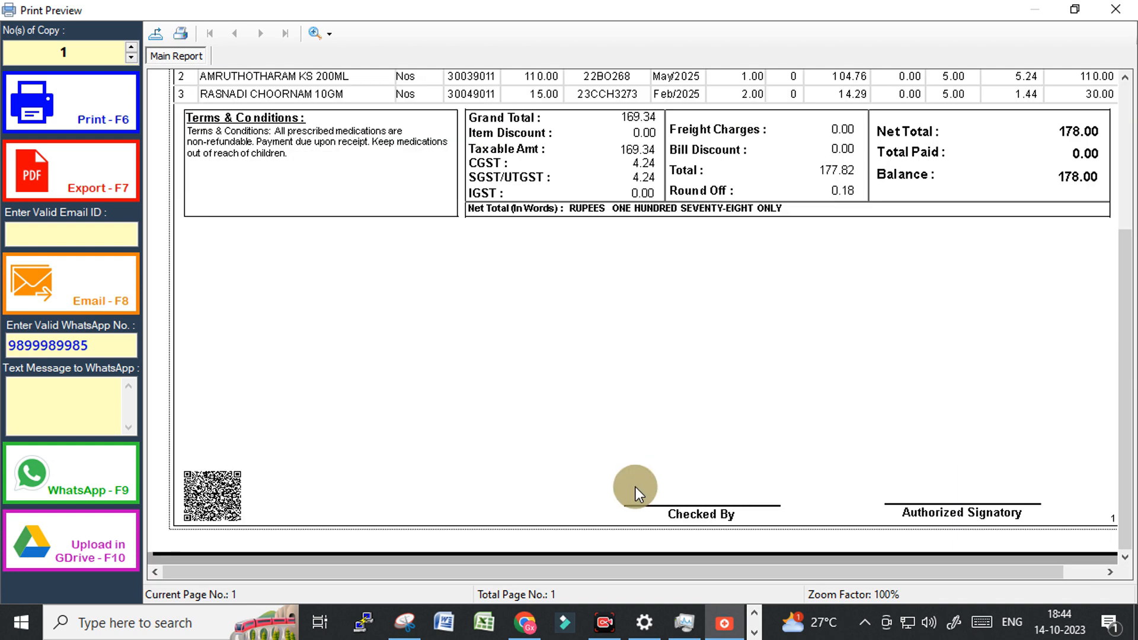
pyautogui.scroll(3, 635, 486)
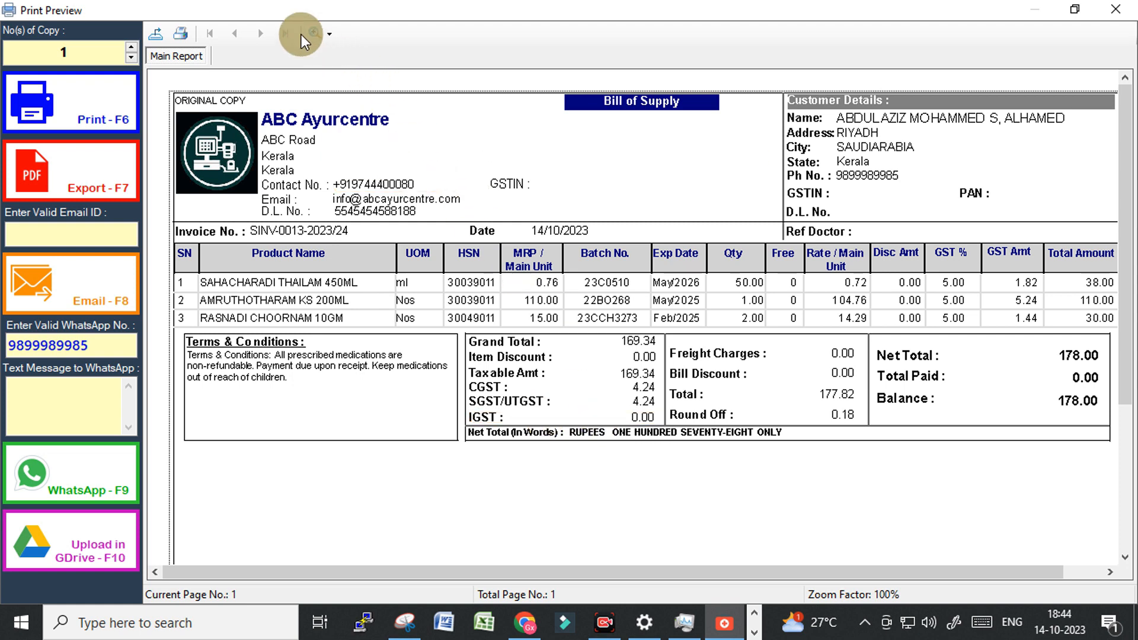
# Zoom the bill preview to 75%, then close it to a blank invoice SINV-0014-2023/24.
pyautogui.click(329, 34)
pyautogui.click(365, 167)
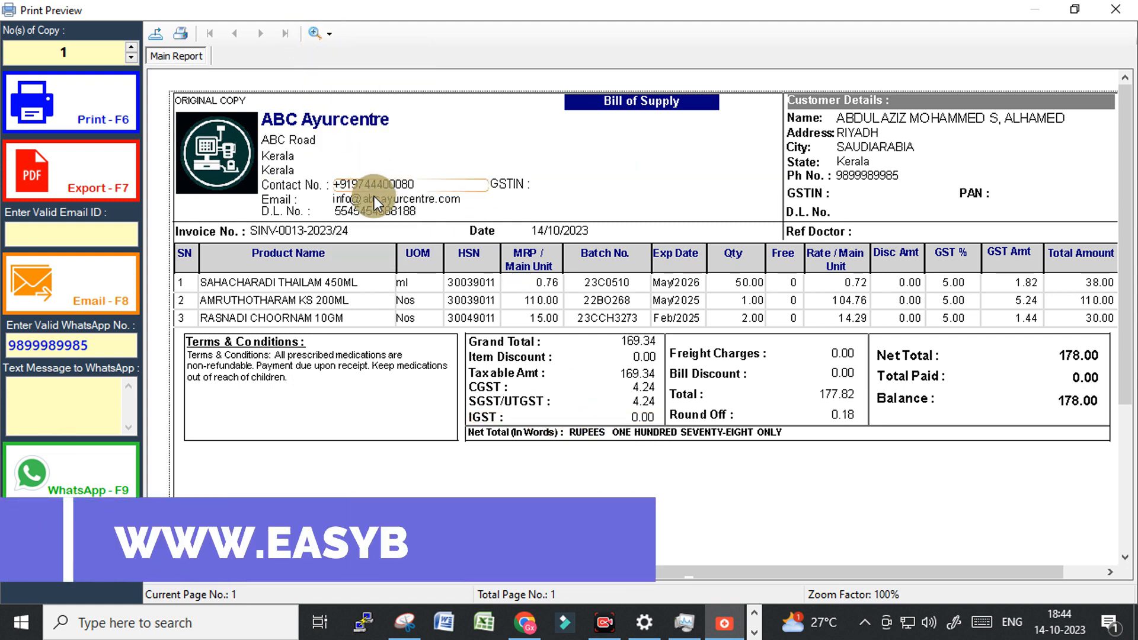
pyautogui.click(330, 35)
pyautogui.click(351, 191)
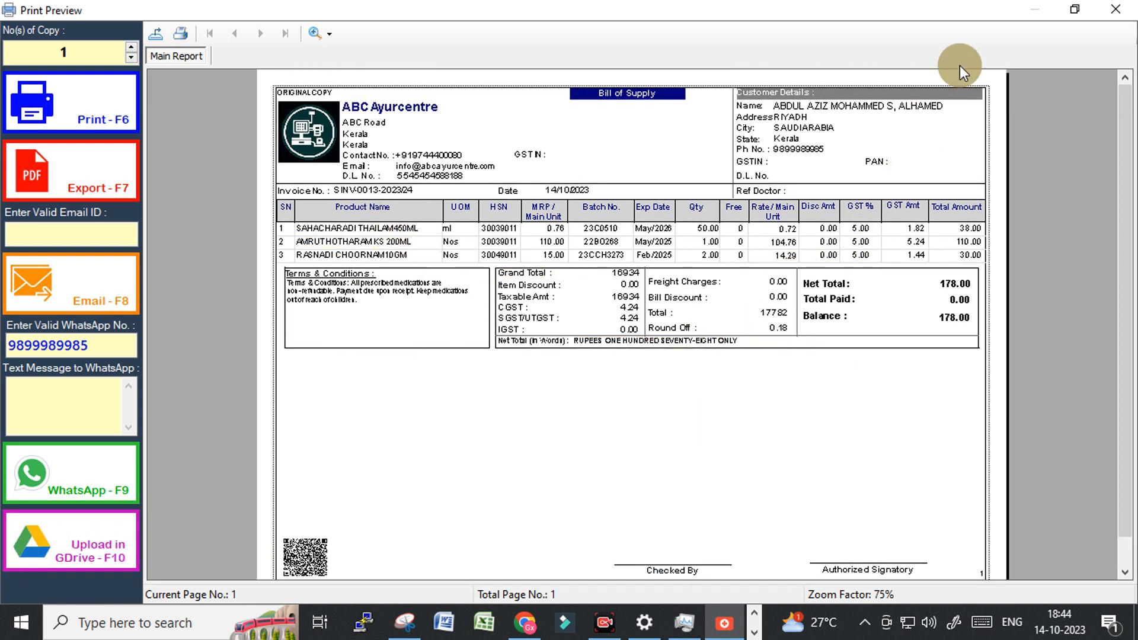
pyautogui.click(1126, 8)
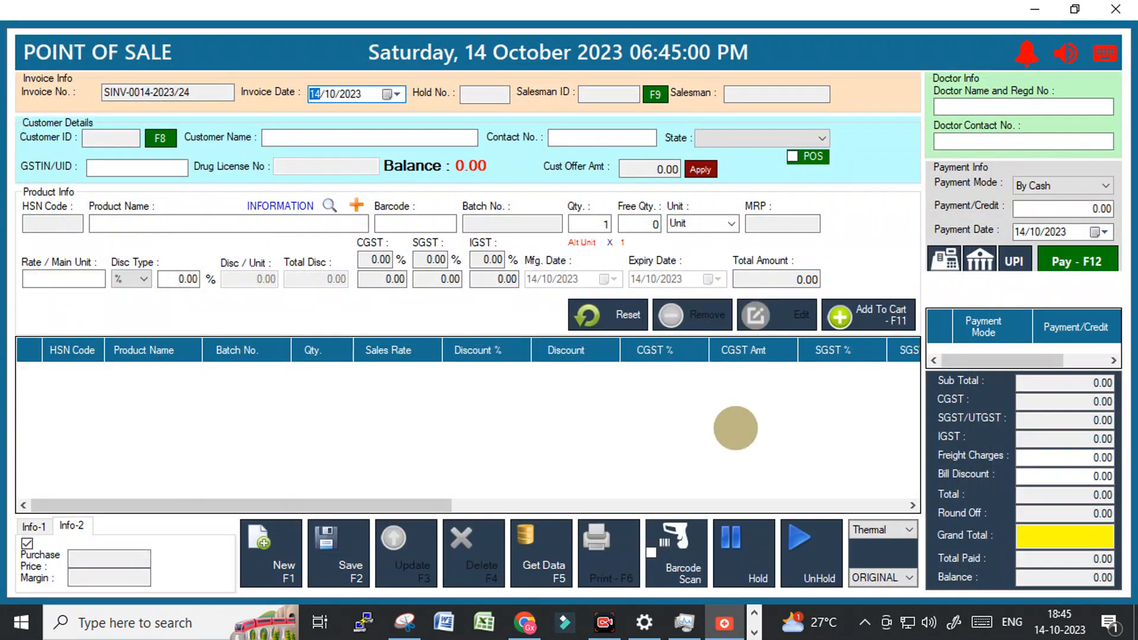
# Set print format to A5 Size and reload the latest three-item invoice SINV-0013-2023/24.
pyautogui.click(877, 530)
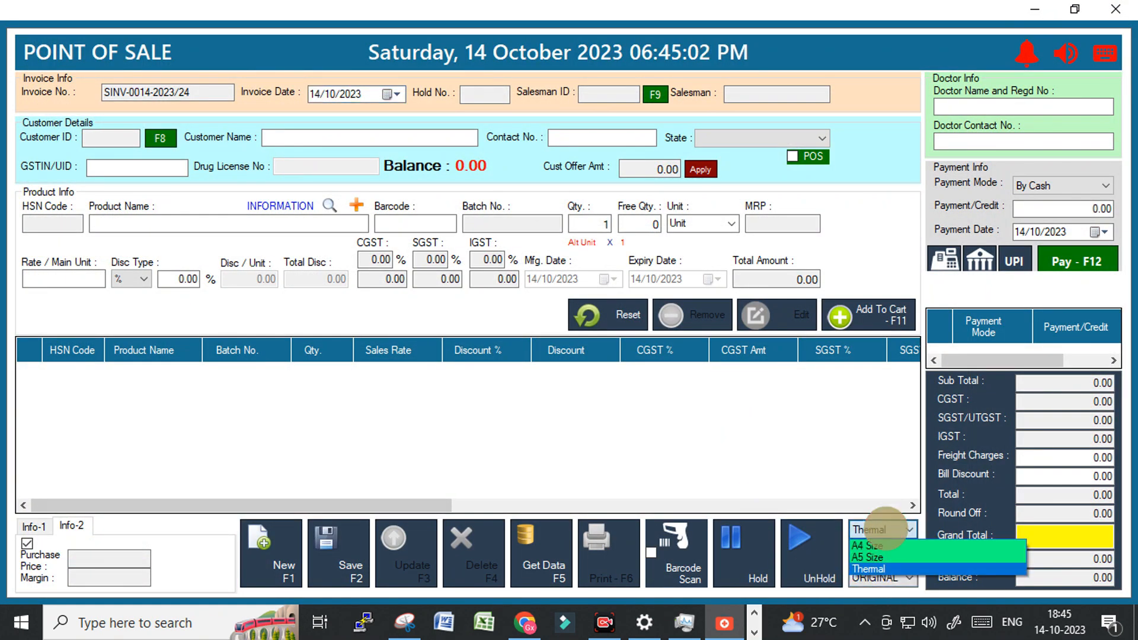
pyautogui.click(874, 557)
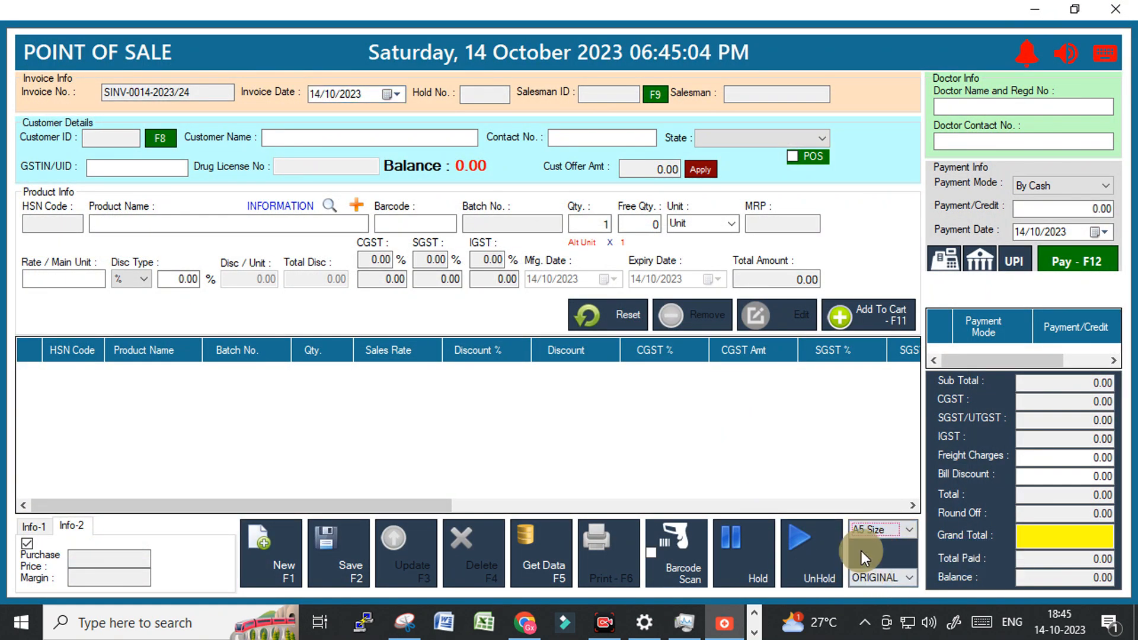
pyautogui.click(537, 566)
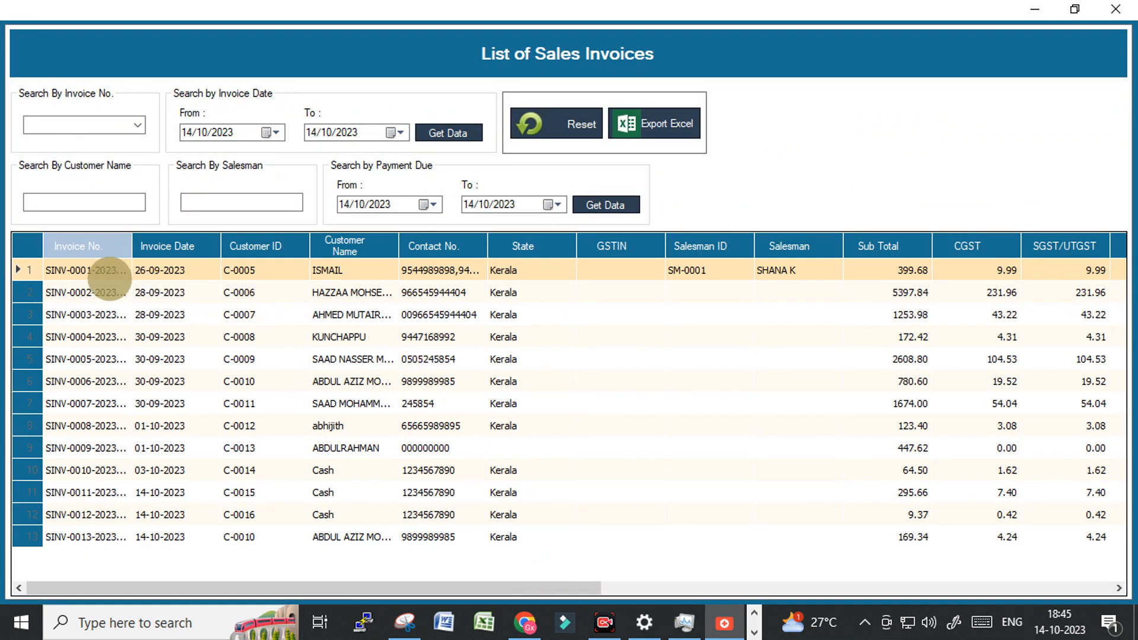
pyautogui.doubleClick(100, 536)
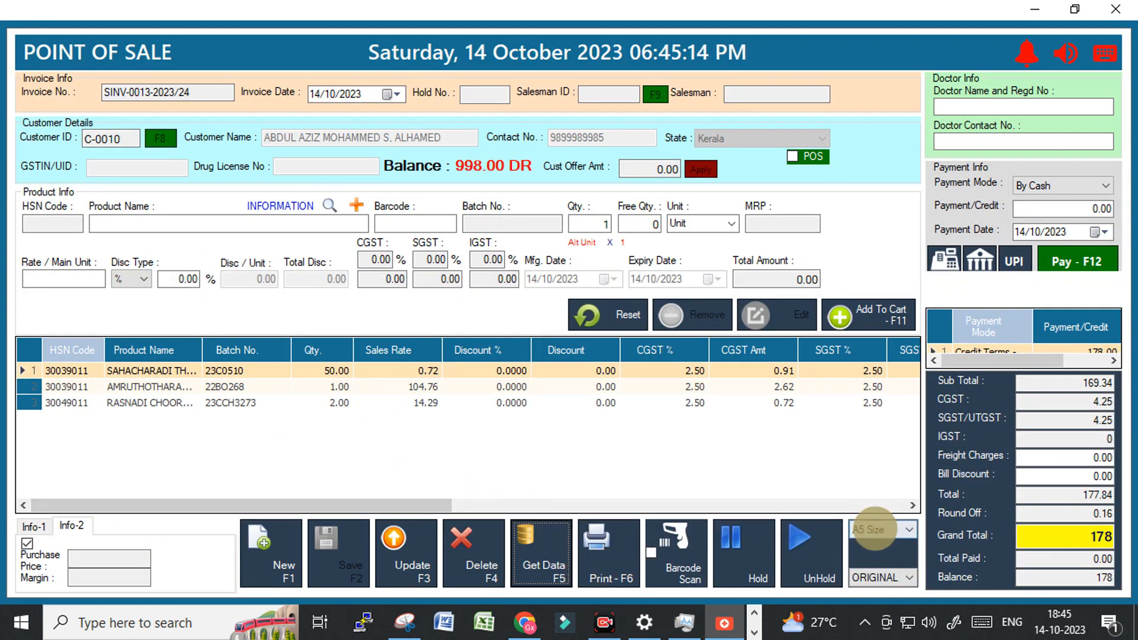
# Preview the invoice as an A5 bill, close the preview, then close Point of Sale.
pyautogui.click(879, 529)
pyautogui.click(871, 557)
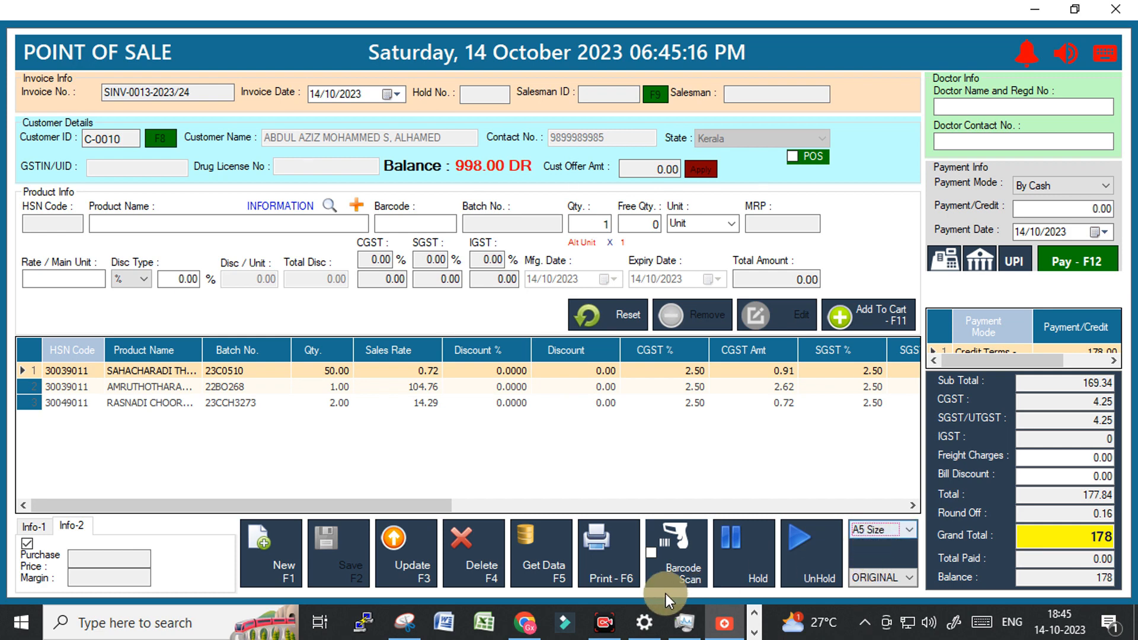
pyautogui.click(604, 571)
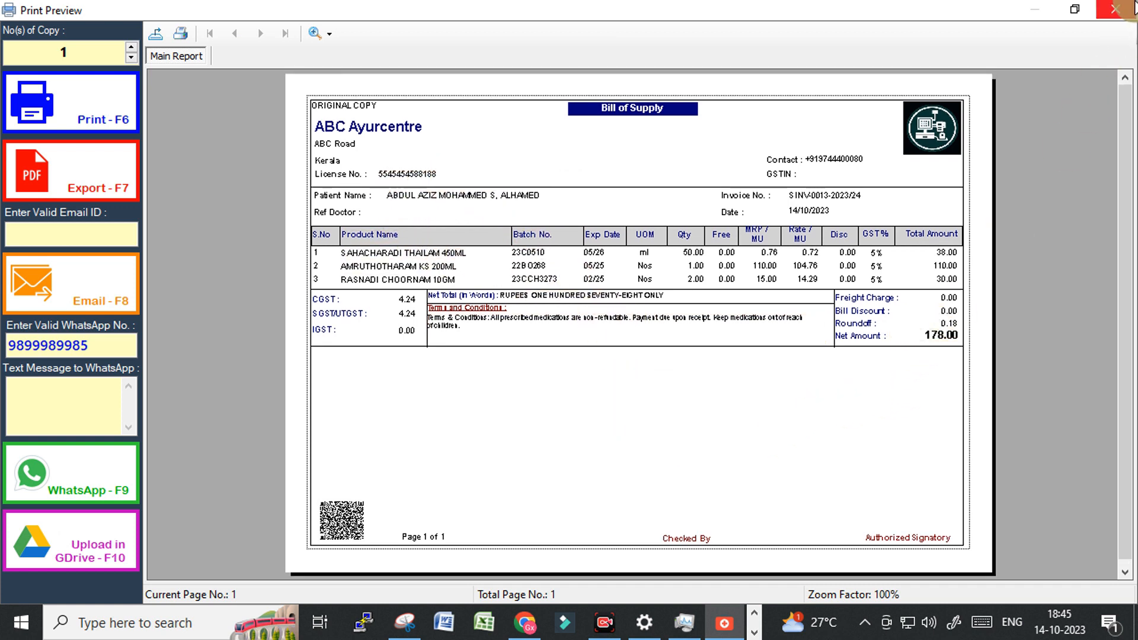
pyautogui.click(1114, 9)
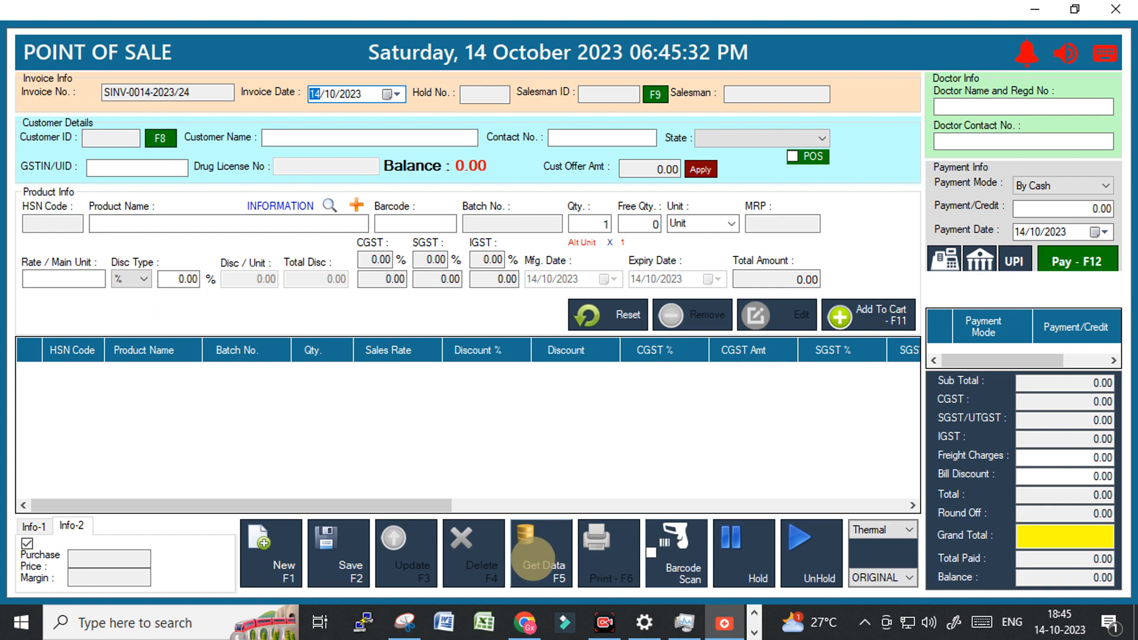
pyautogui.click(534, 558)
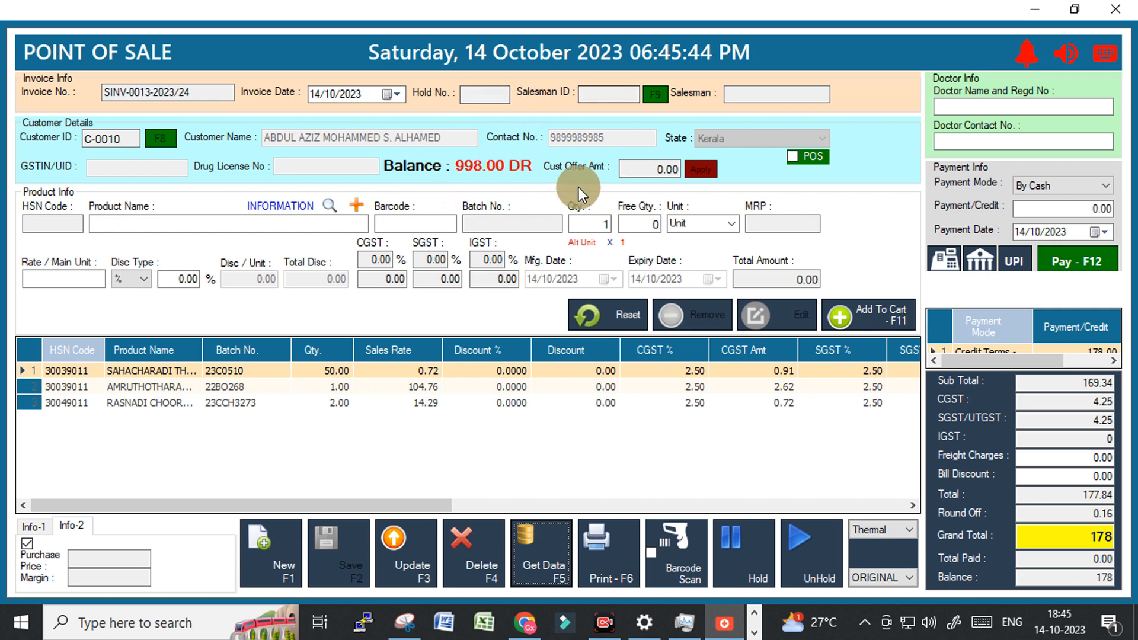
pyautogui.click(1115, 9)
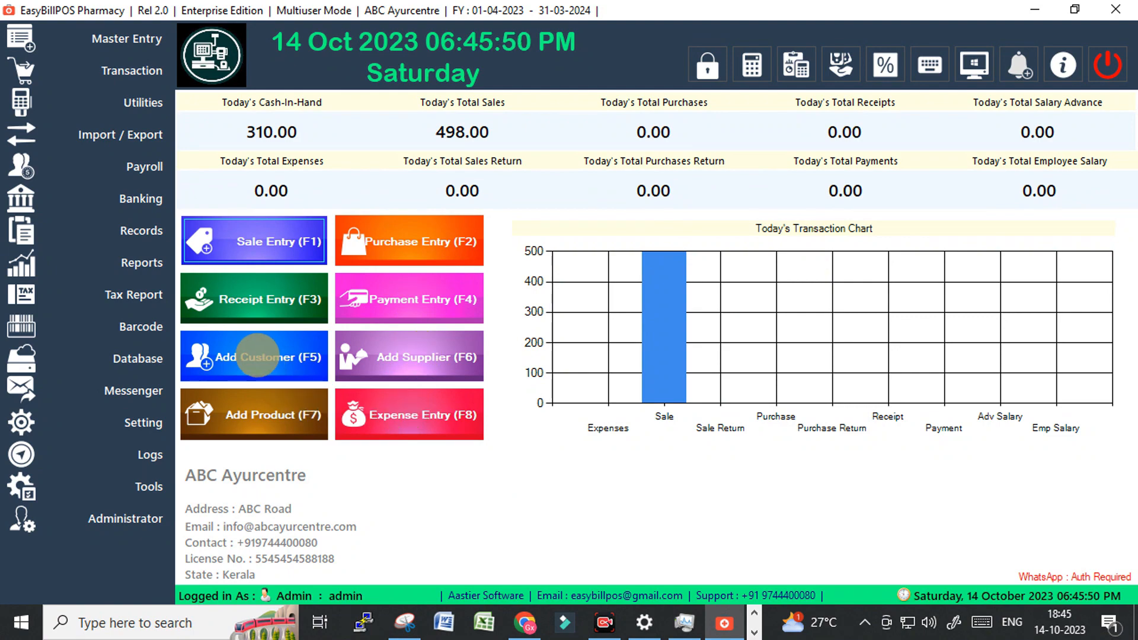
# Start a receipt for the customer owing 998.00 and enter 98 as the amount.
pyautogui.click(254, 298)
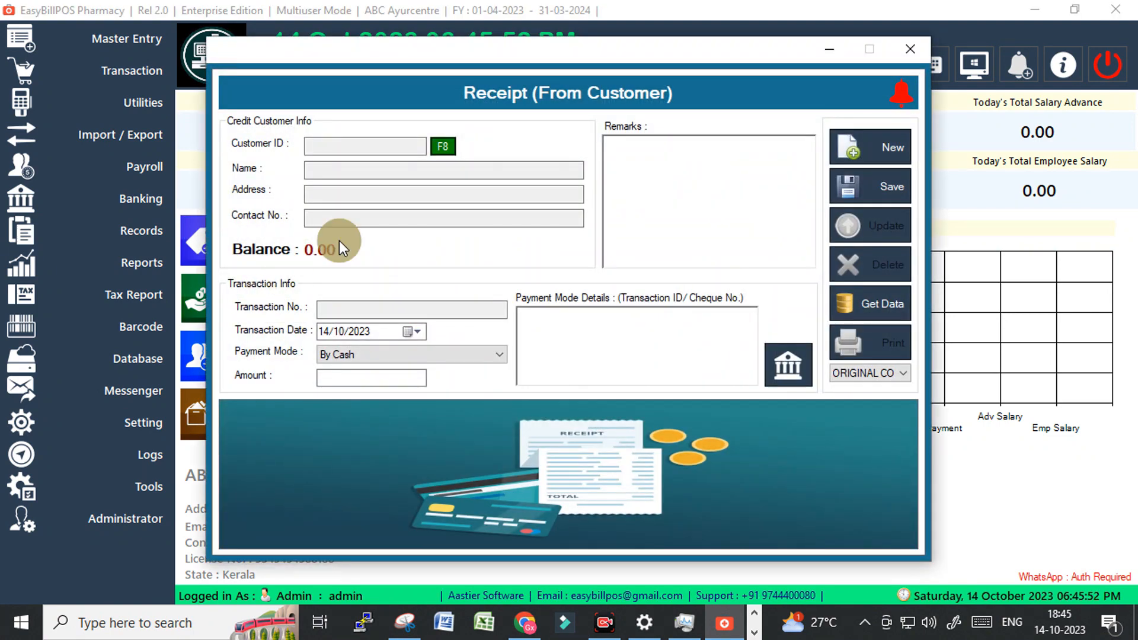
pyautogui.click(443, 146)
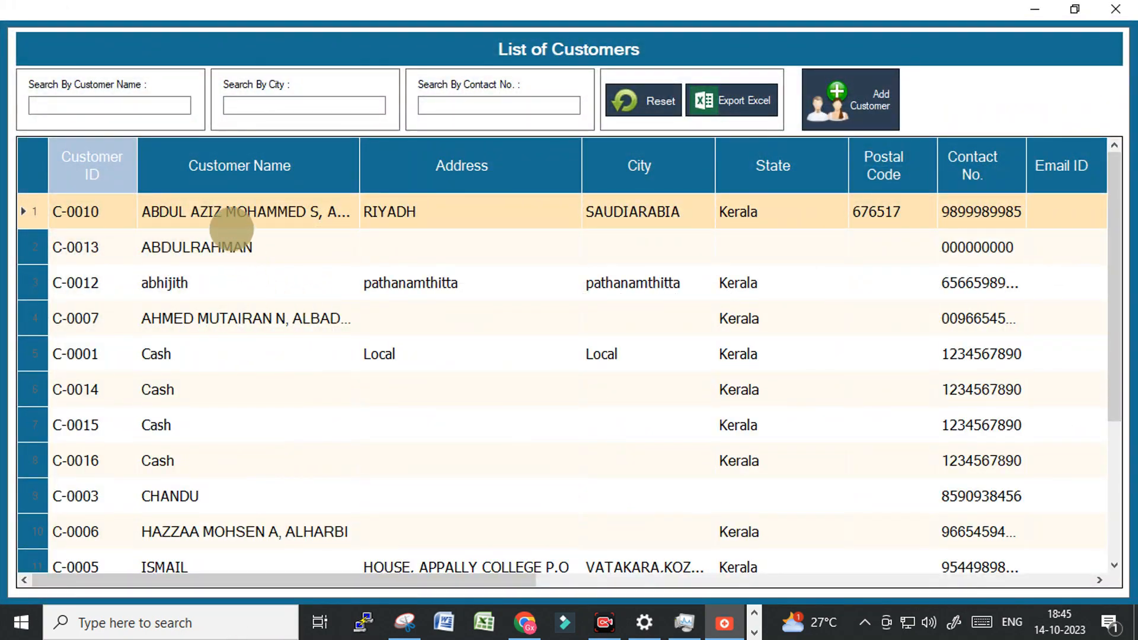
pyautogui.doubleClick(231, 229)
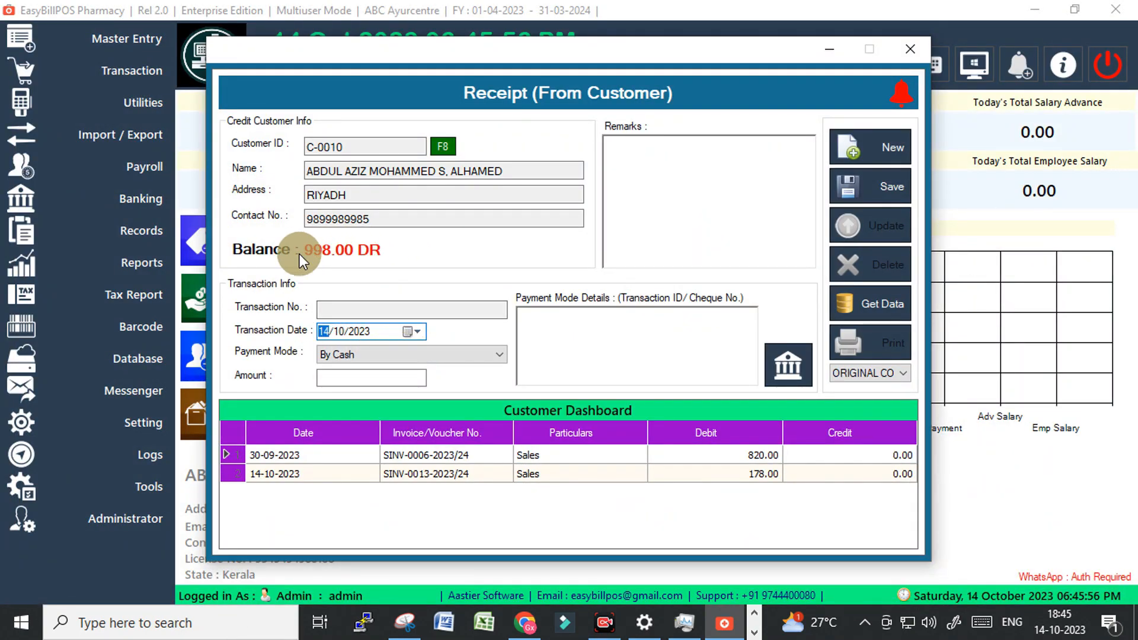
pyautogui.click(337, 380)
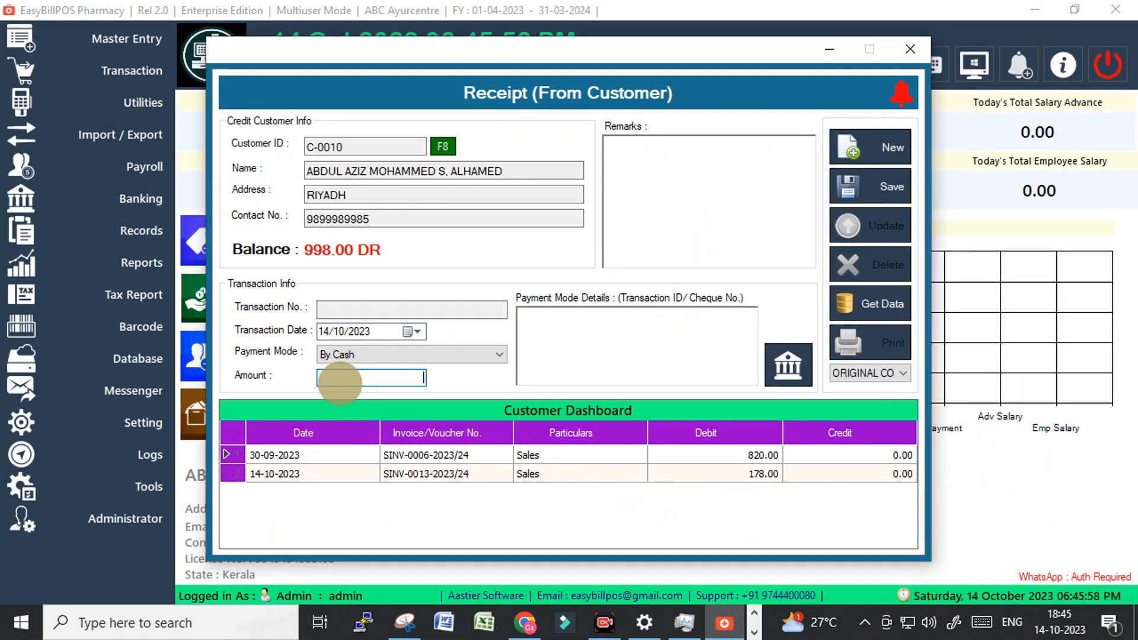
pyautogui.write('98')
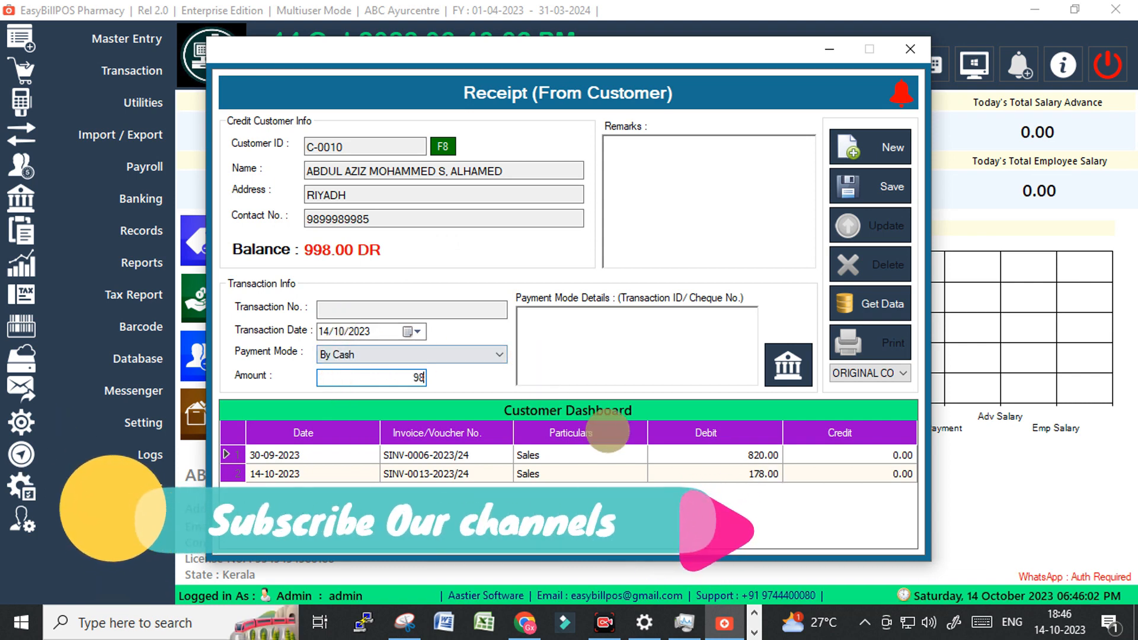
# Save cash receipt RCPT-0002-2023/24, print it, and close the preview.
pyautogui.click(877, 189)
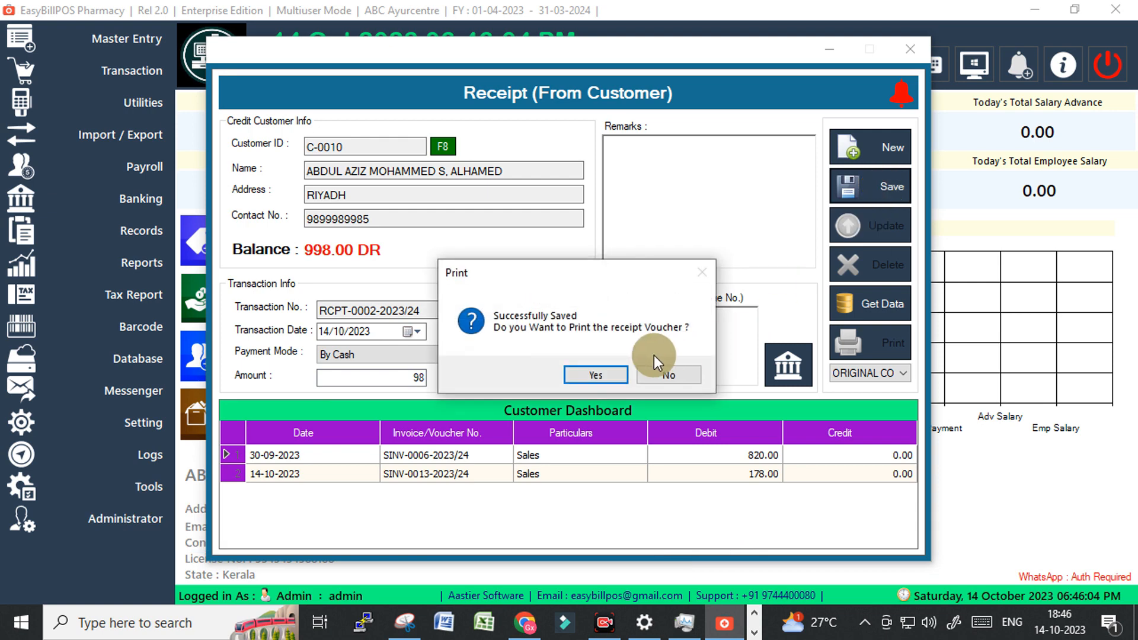
pyautogui.click(596, 375)
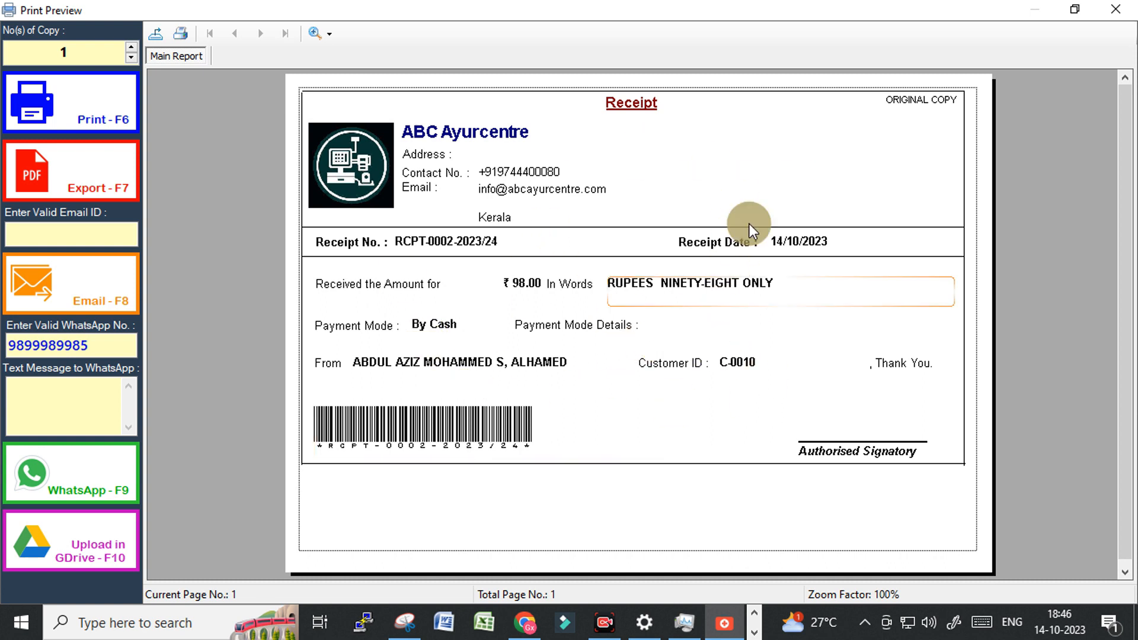
pyautogui.click(1118, 12)
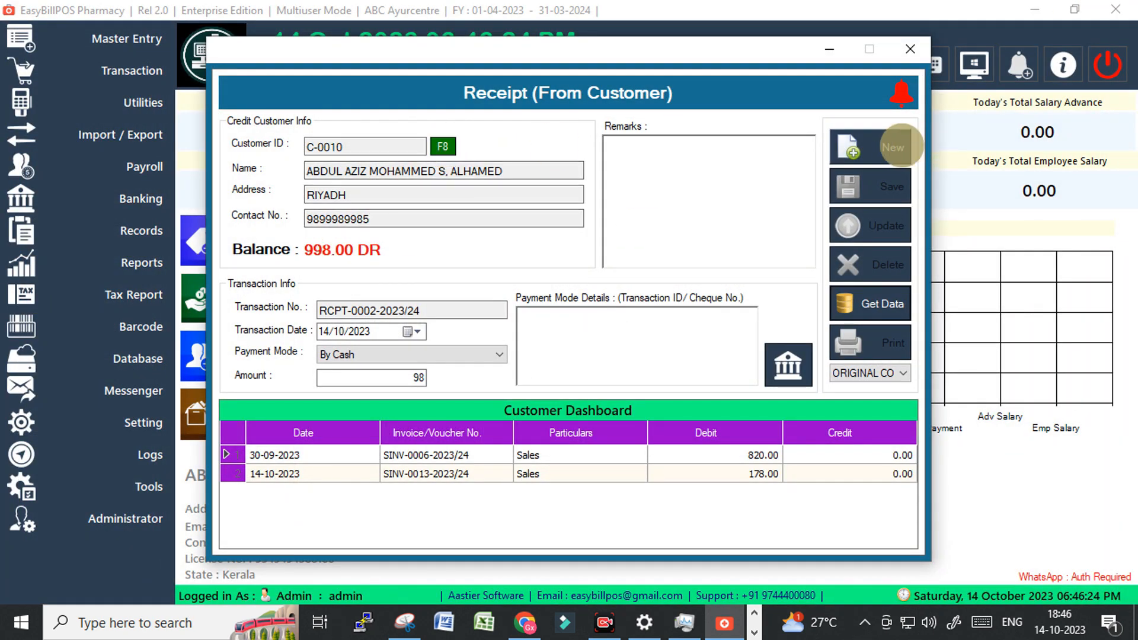
# Reload the customer to confirm the 900.00 DR balance, then close the receipt form.
pyautogui.click(892, 146)
pyautogui.click(443, 146)
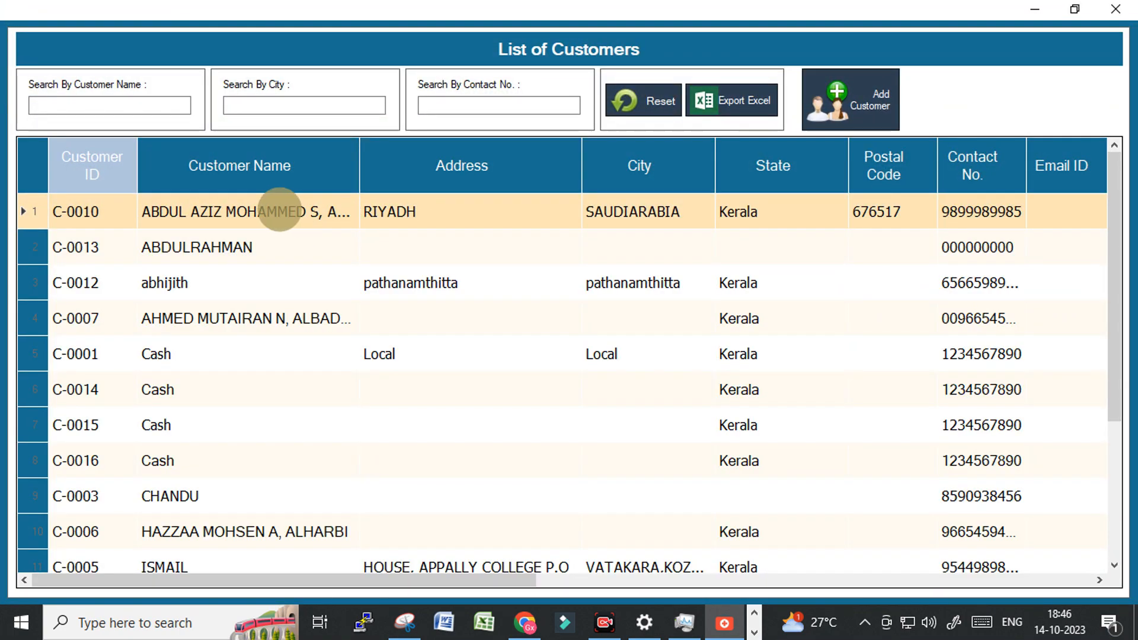
pyautogui.doubleClick(274, 211)
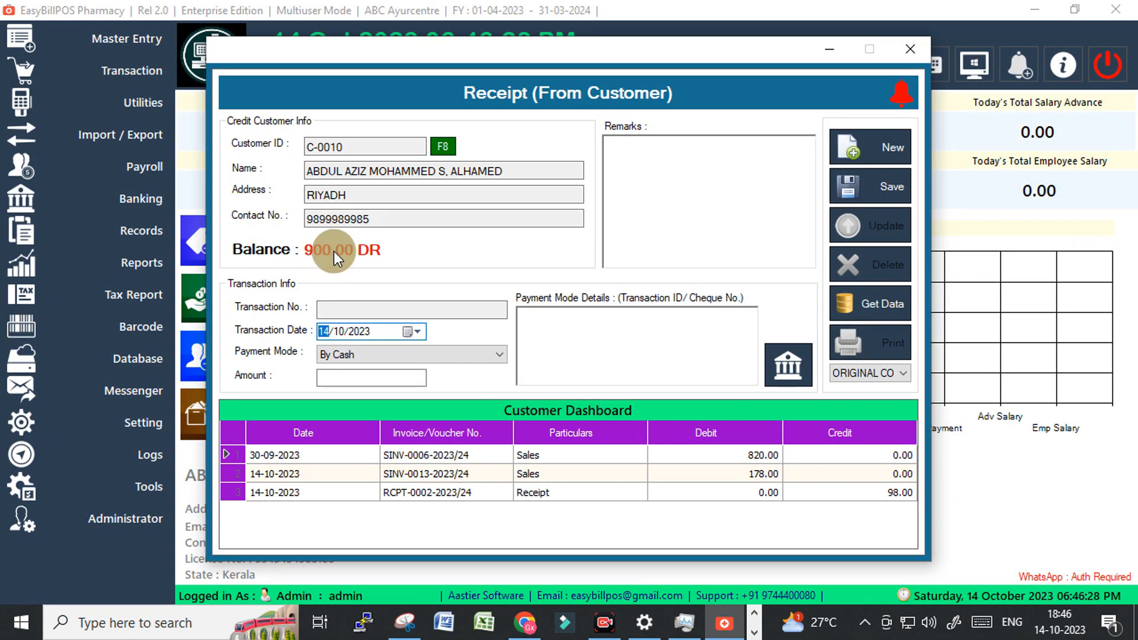
pyautogui.click(904, 52)
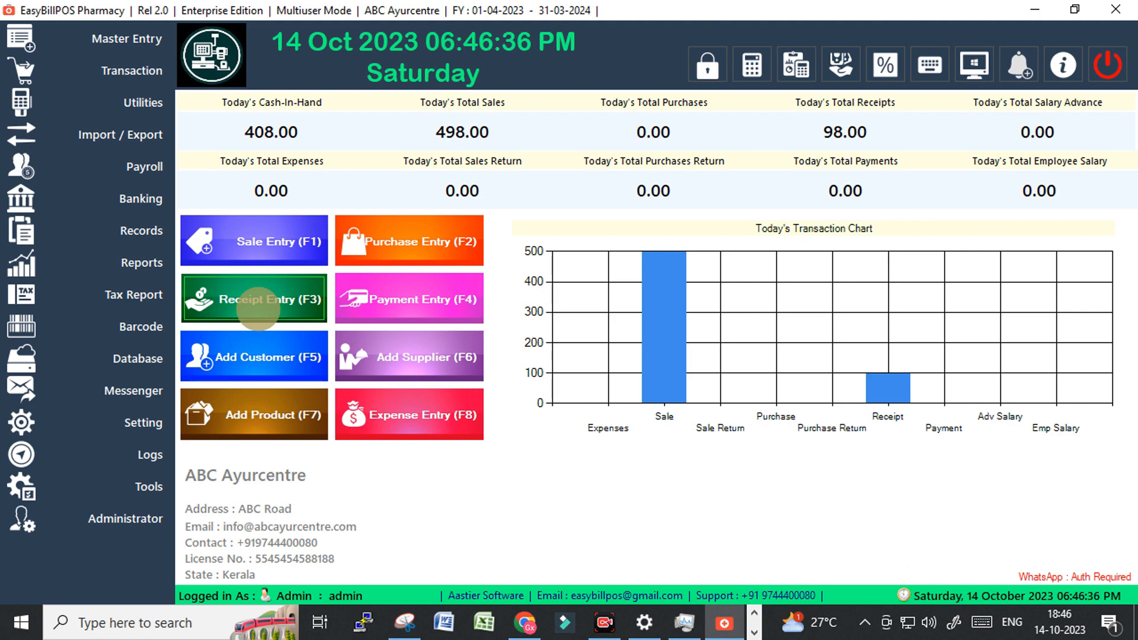
# Start a Sales Return entry and check today's Sales Return Record, which has no entries.
pyautogui.click(130, 67)
pyautogui.click(243, 86)
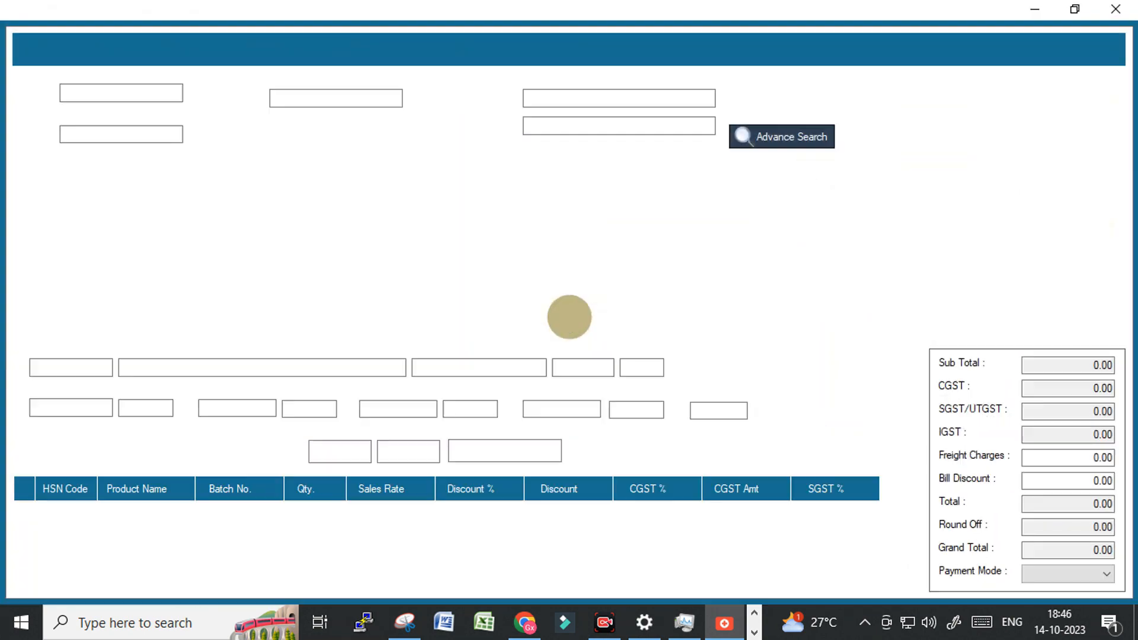
pyautogui.click(1058, 223)
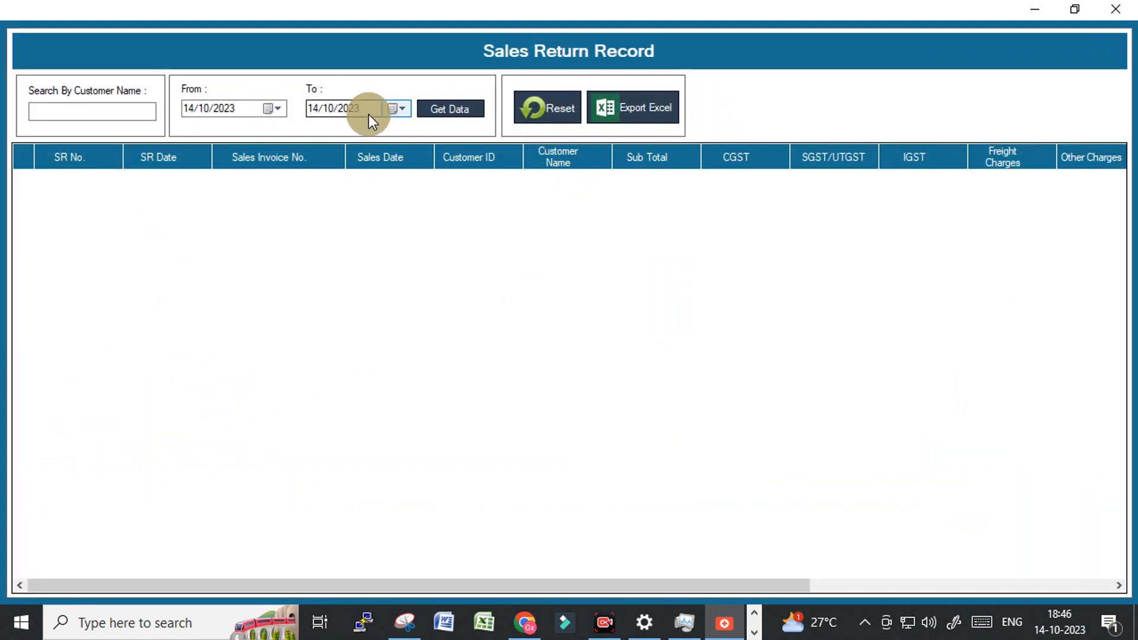
pyautogui.click(443, 108)
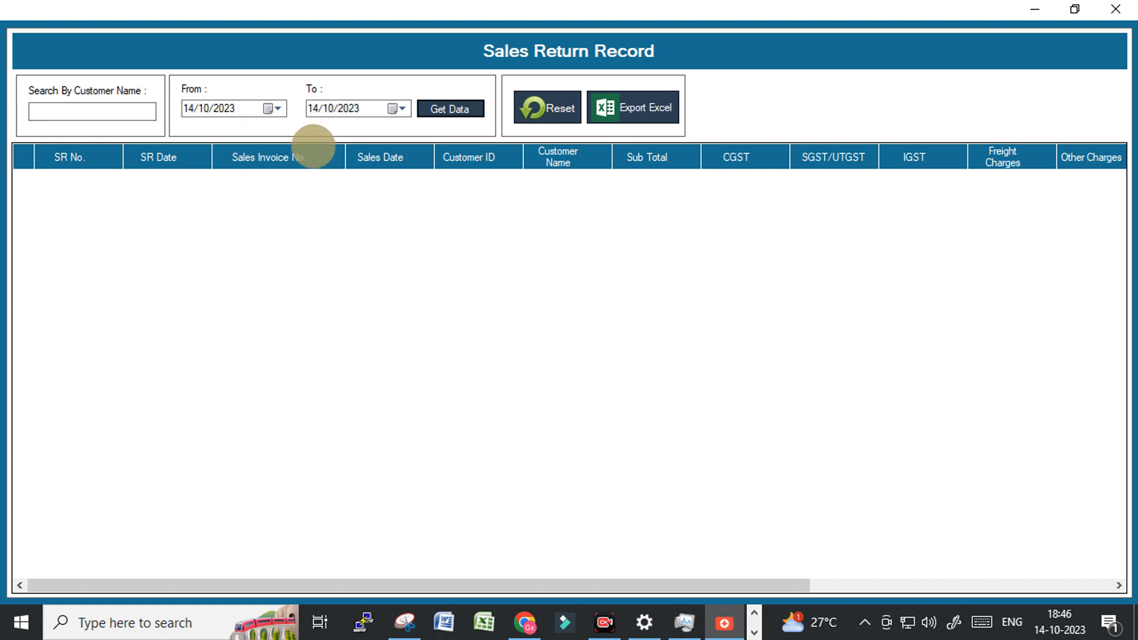
pyautogui.click(106, 113)
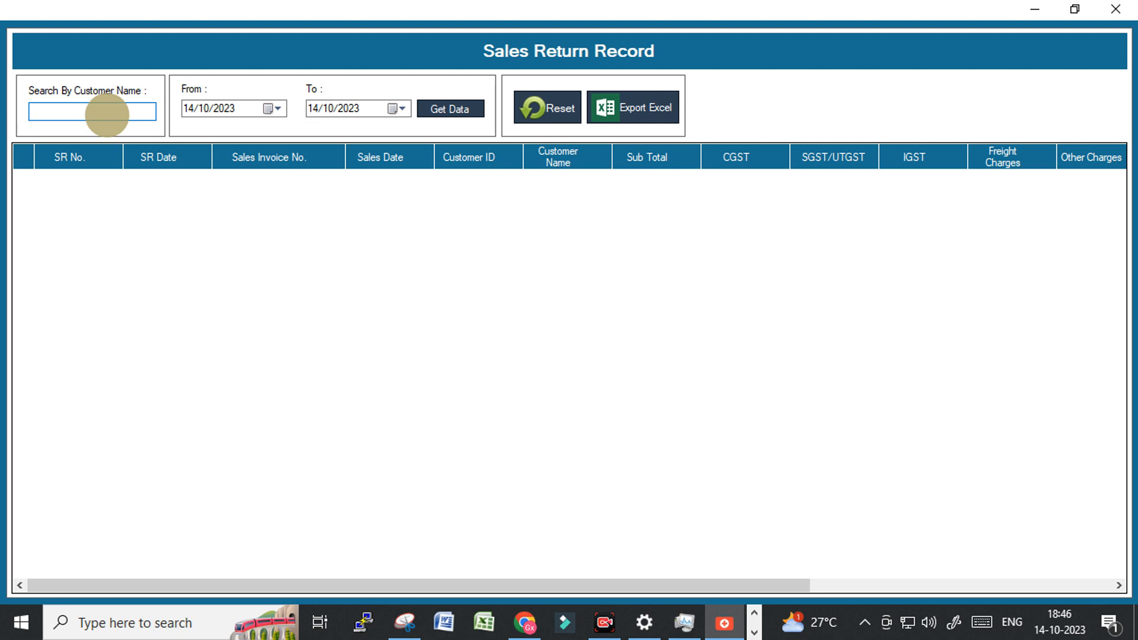
pyautogui.click(1115, 9)
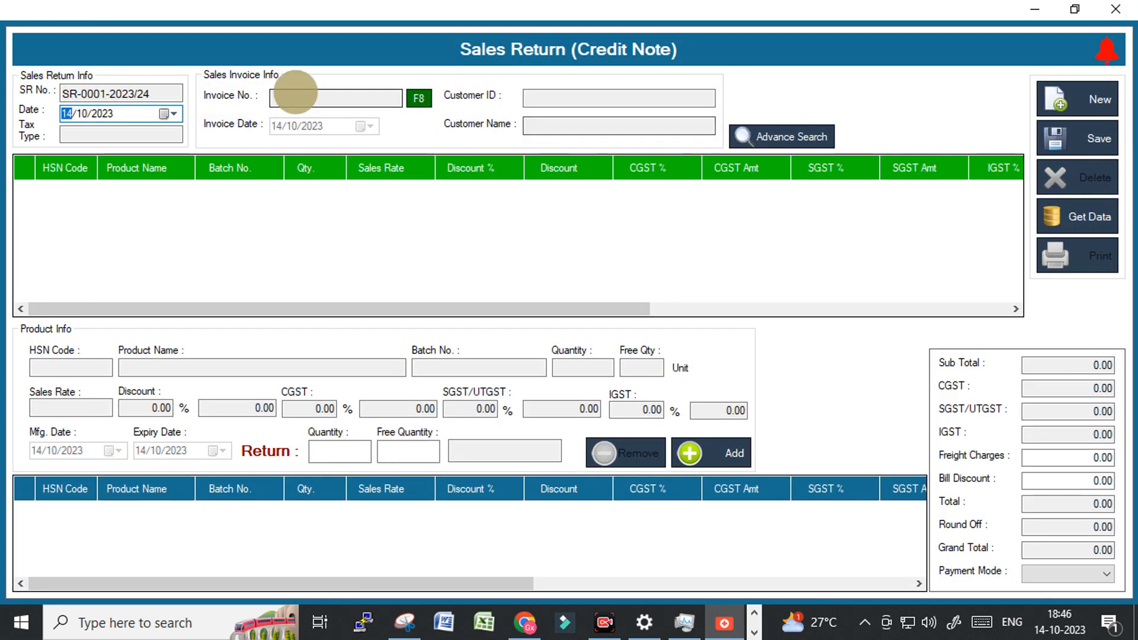
# Return one AMRUTHOTHARAM KS 200ML from invoice SINV-0013-2023/24.
pyautogui.click(419, 99)
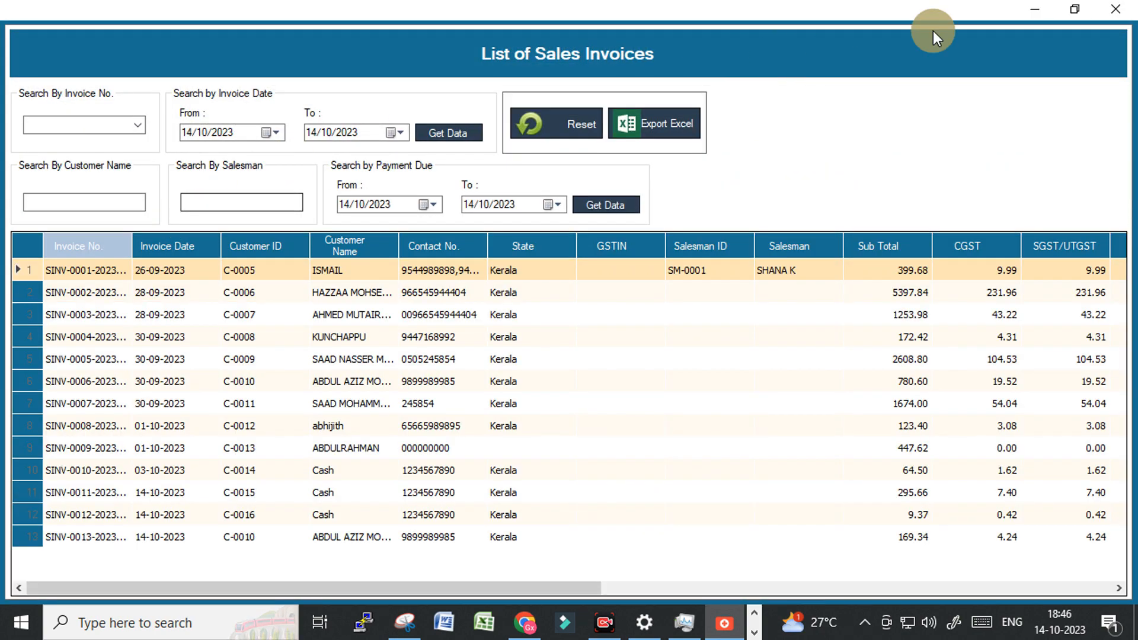
pyautogui.click(1117, 8)
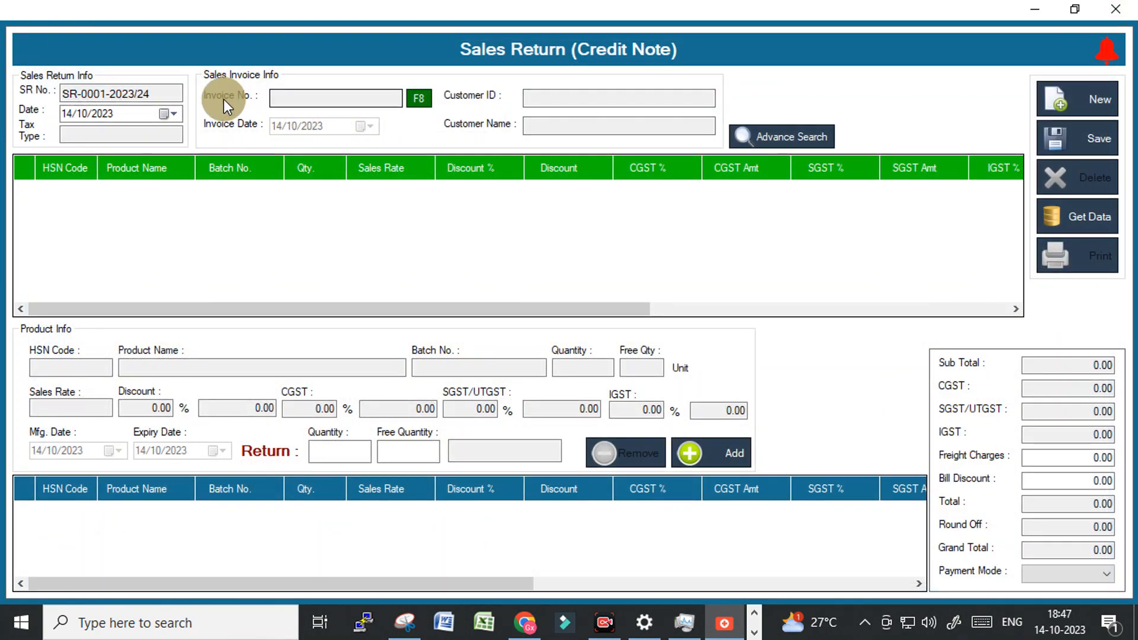
pyautogui.click(419, 98)
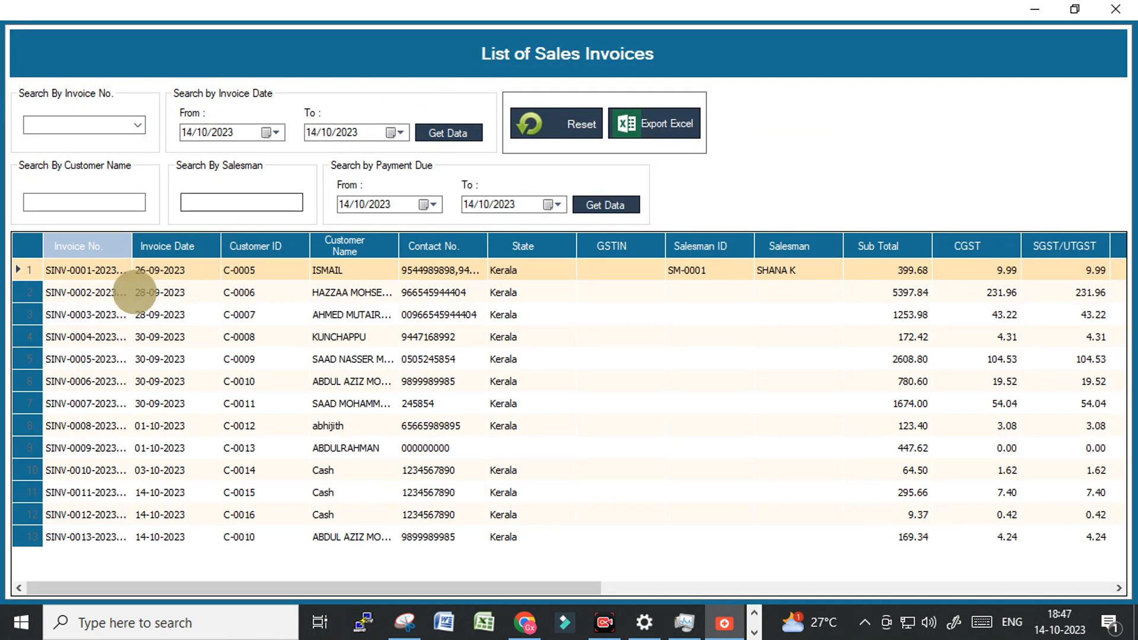
pyautogui.doubleClick(93, 537)
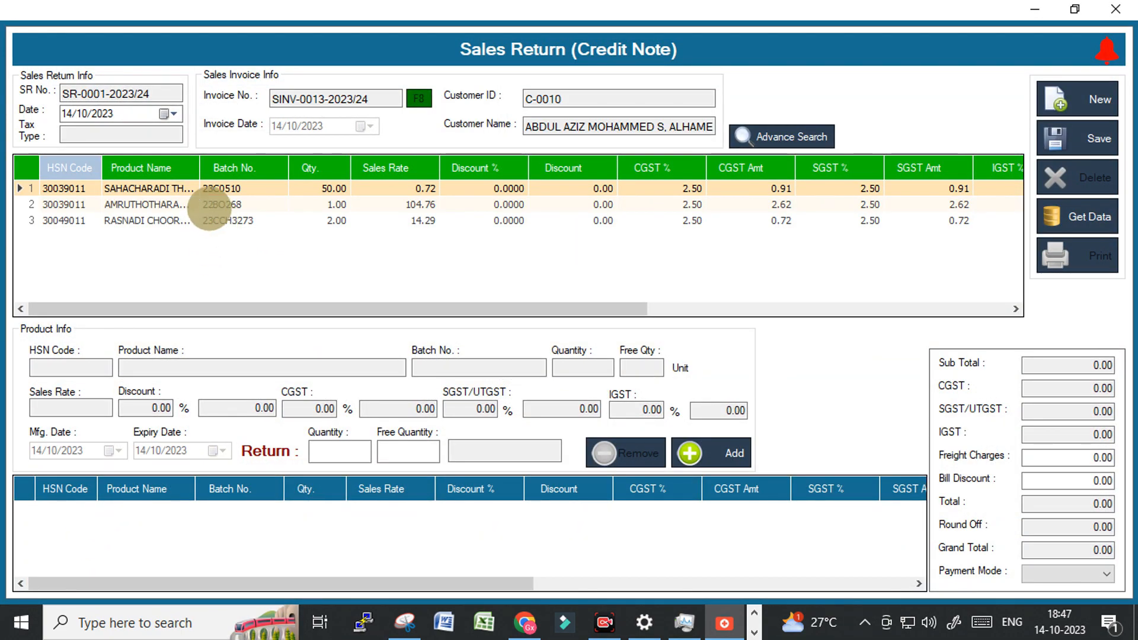
pyautogui.click(207, 205)
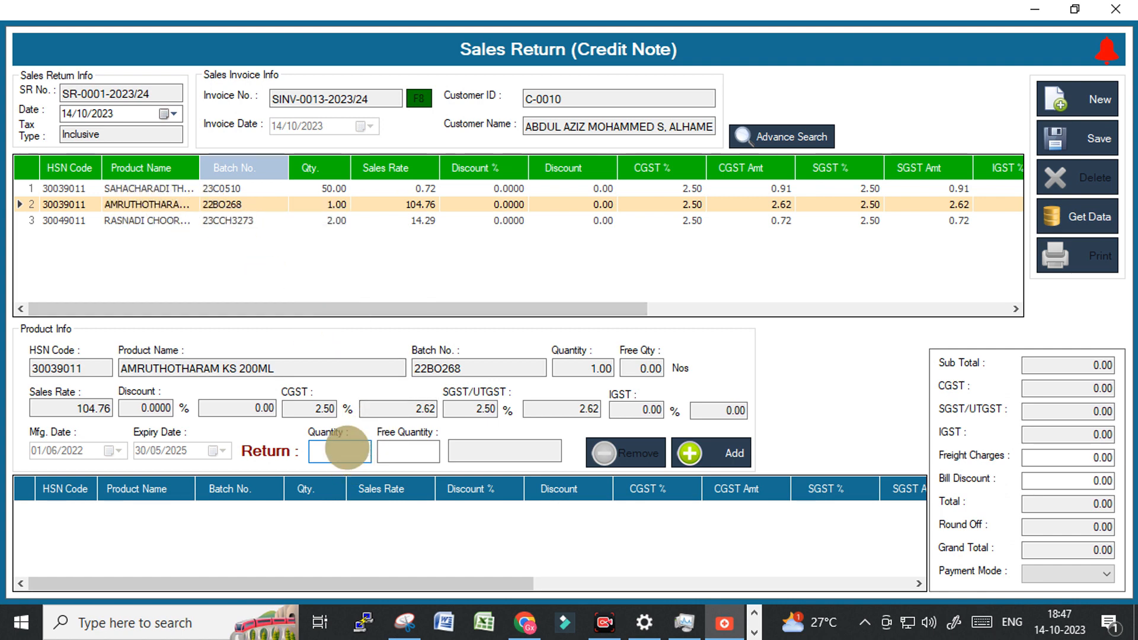
pyautogui.write('1')
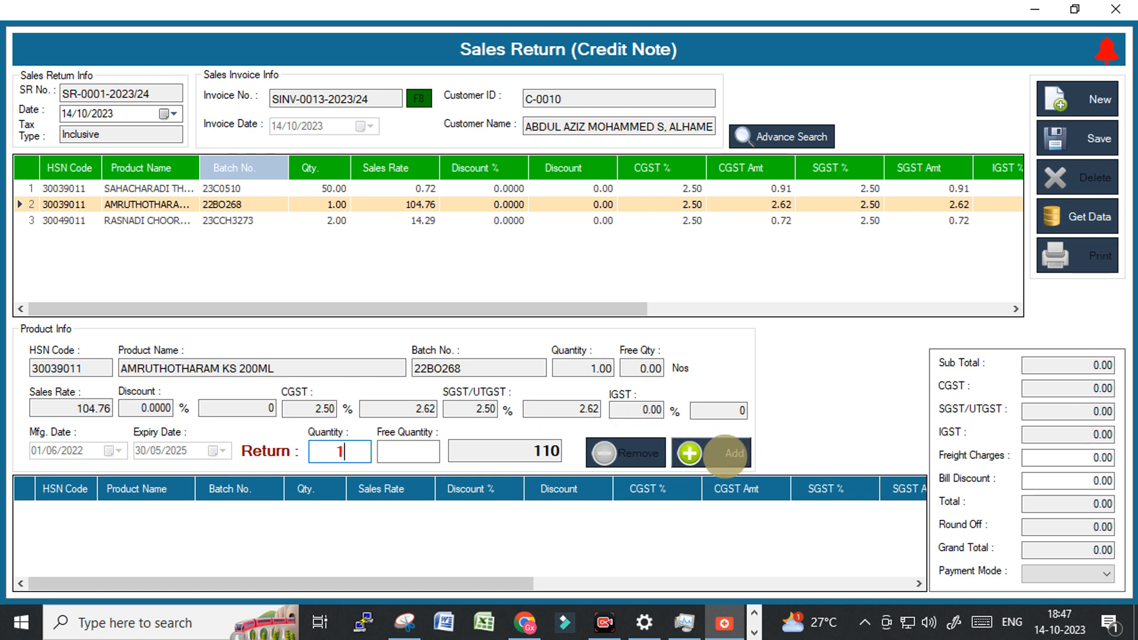
pyautogui.click(712, 452)
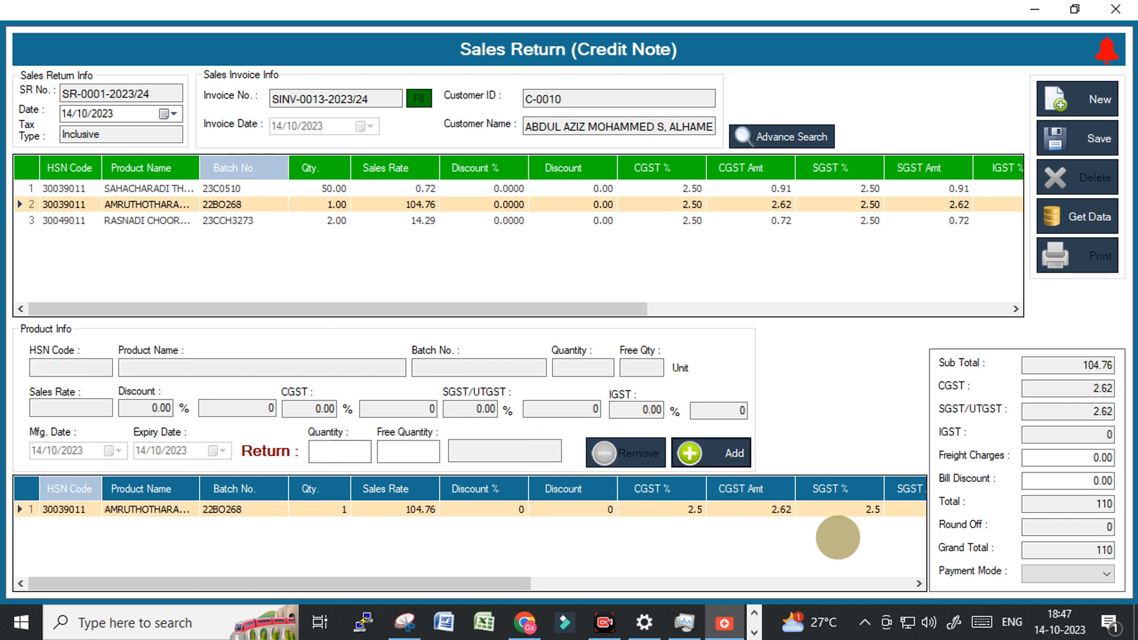
# Set payment mode to Credit, save return SR-0001-2023/24 totalling 110, and close it.
pyautogui.click(1094, 577)
pyautogui.click(1041, 602)
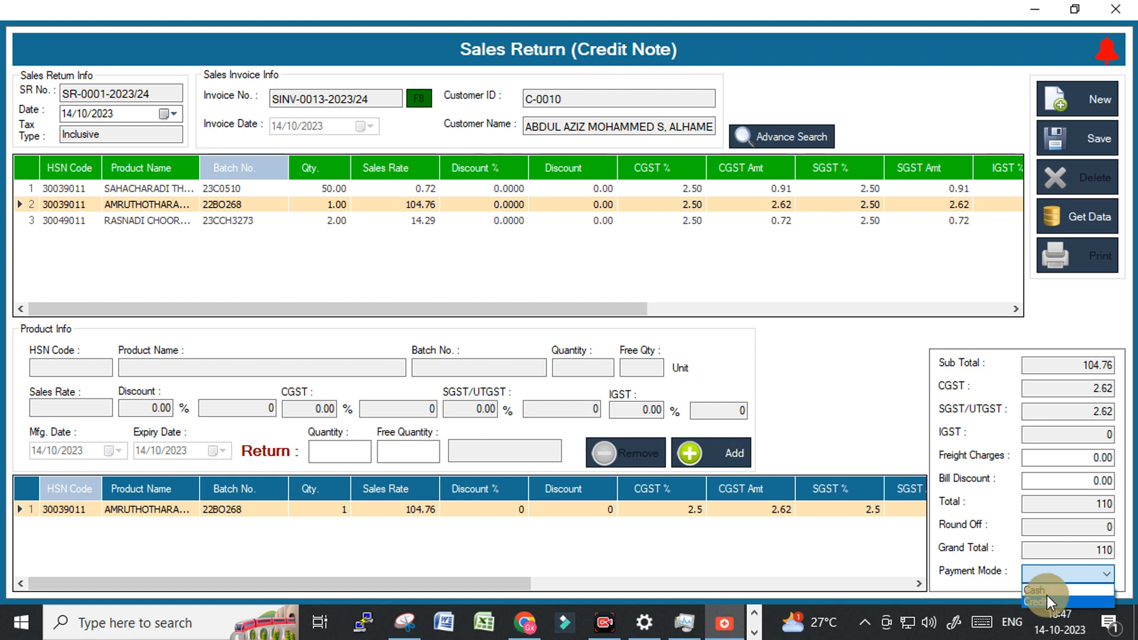
pyautogui.click(1093, 550)
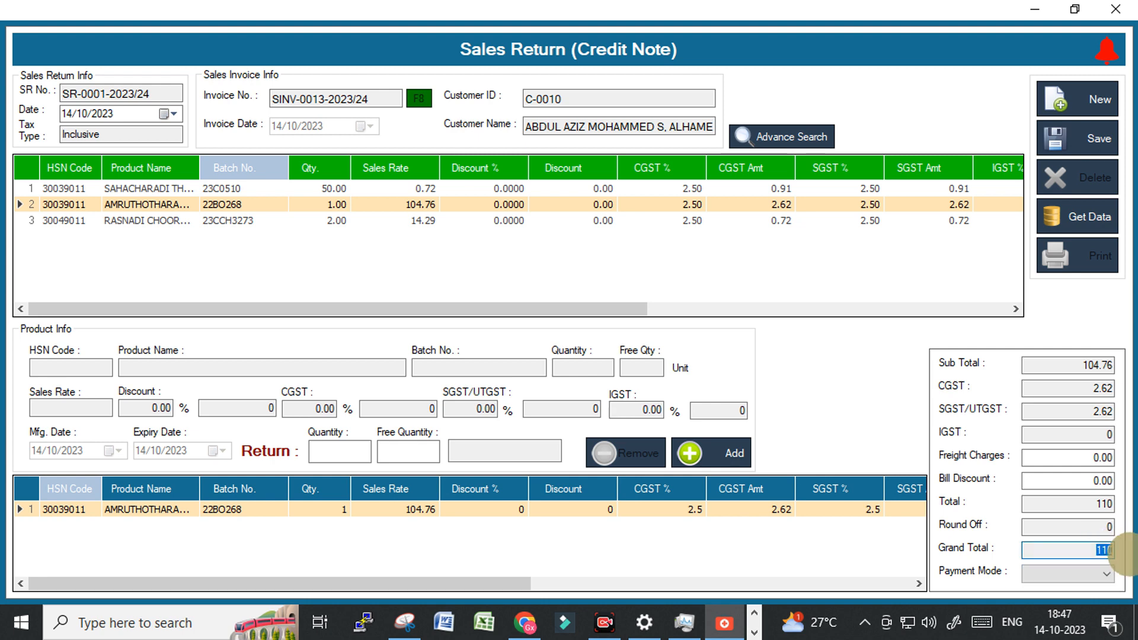
pyautogui.click(1067, 575)
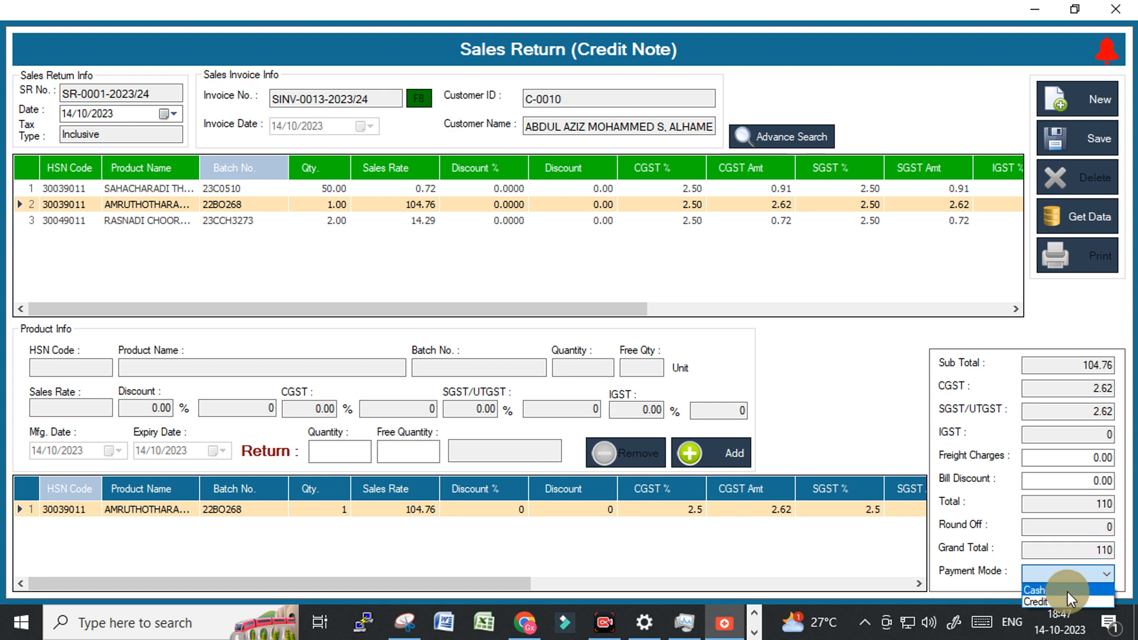
pyautogui.click(1039, 604)
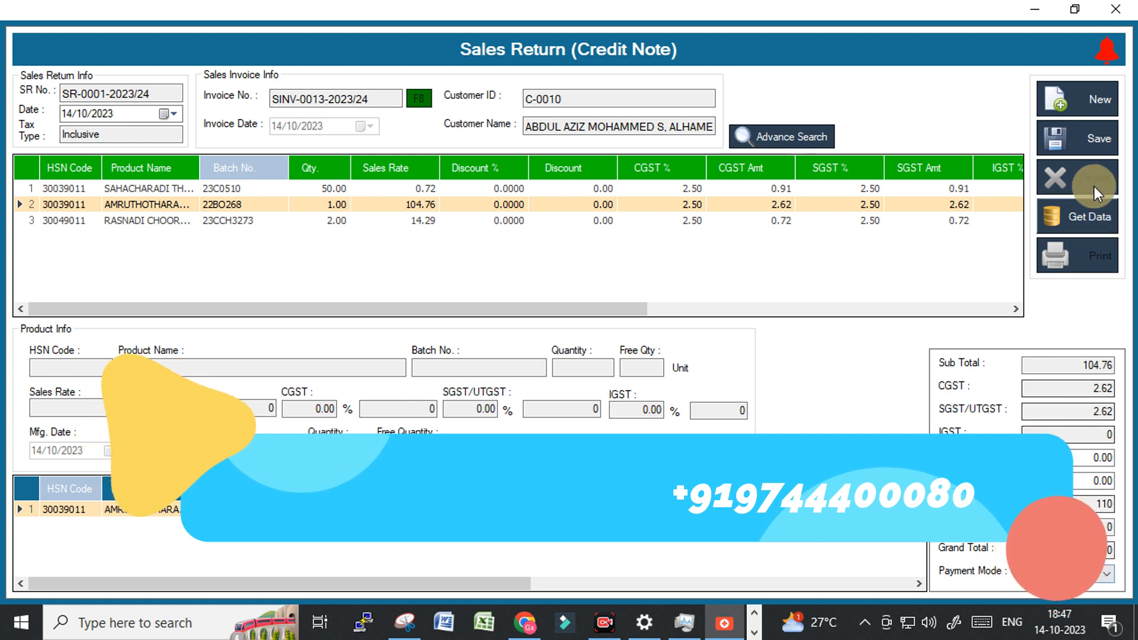
pyautogui.click(1061, 143)
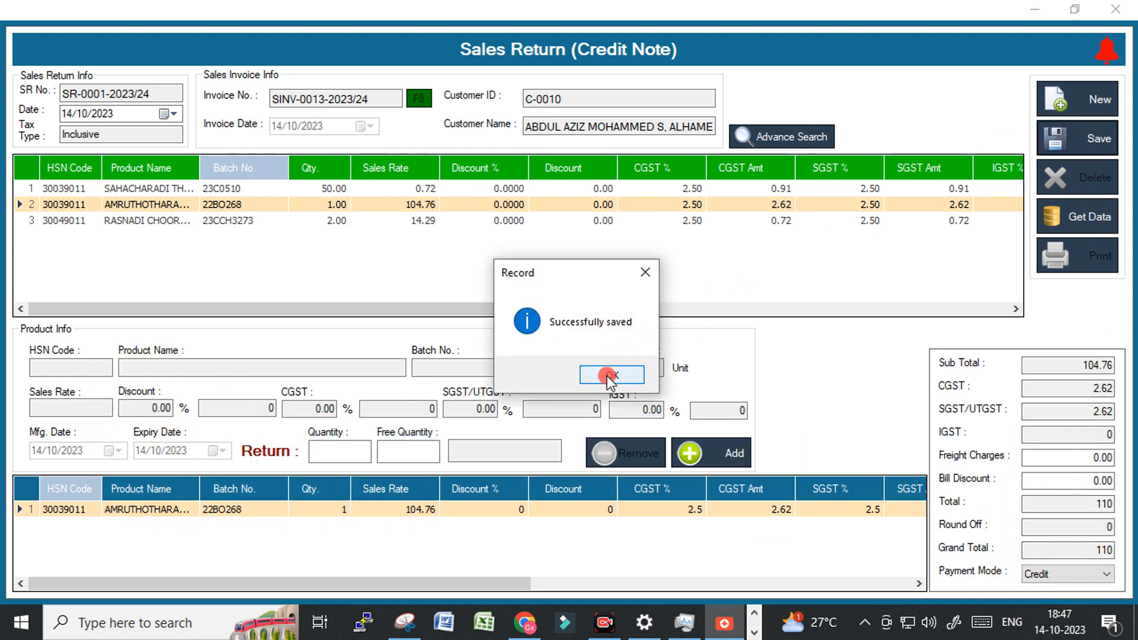
pyautogui.click(607, 375)
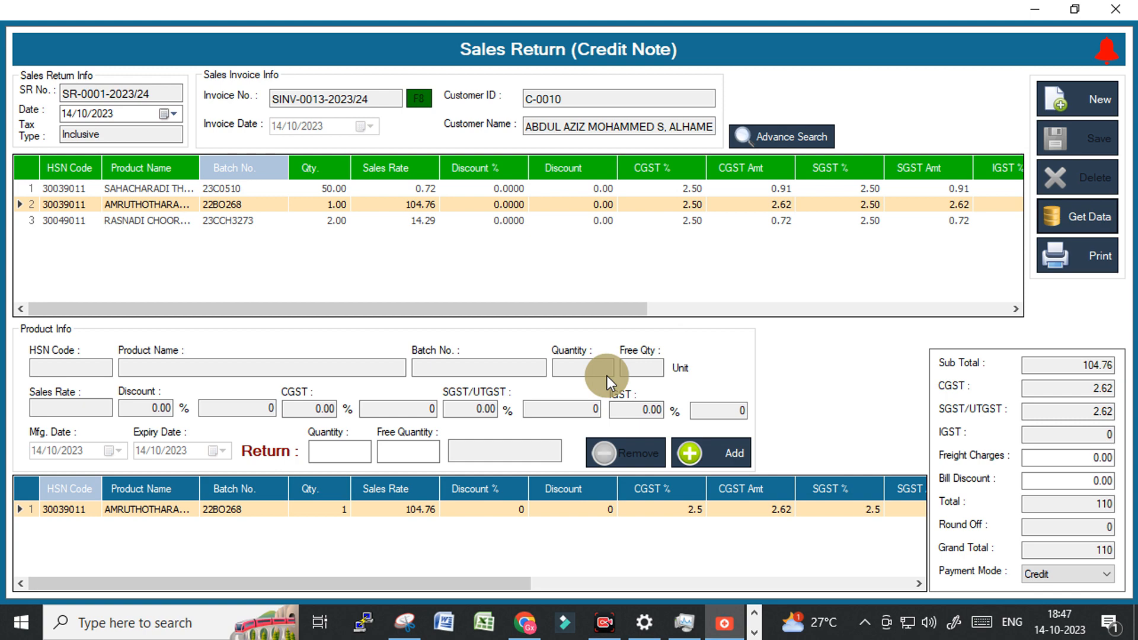
pyautogui.click(1114, 9)
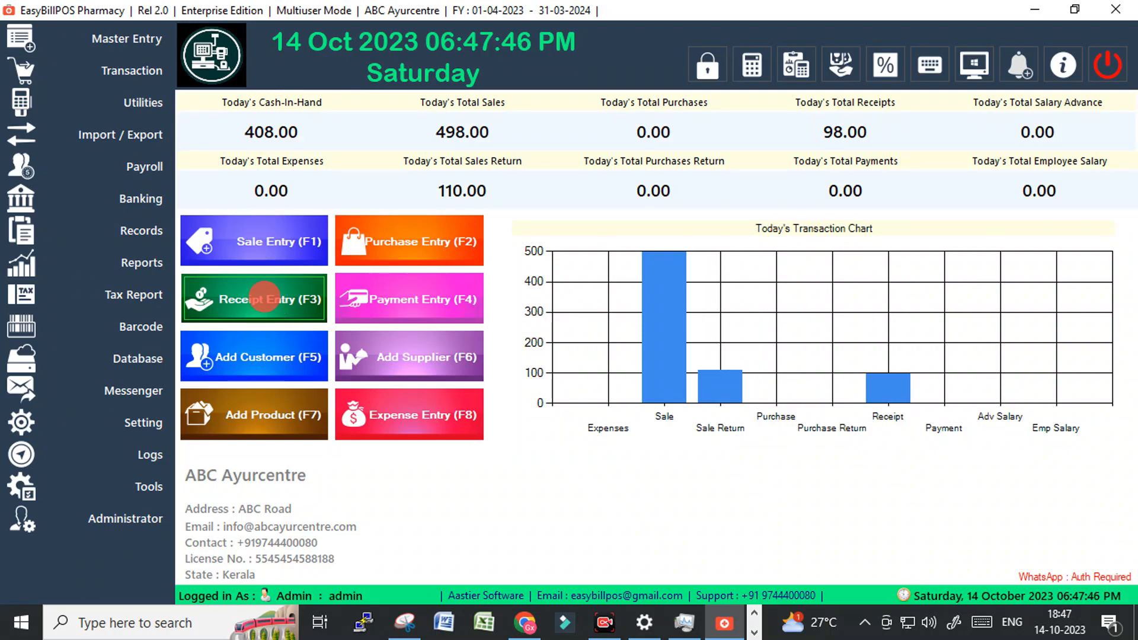
pyautogui.click(265, 300)
pyautogui.click(442, 145)
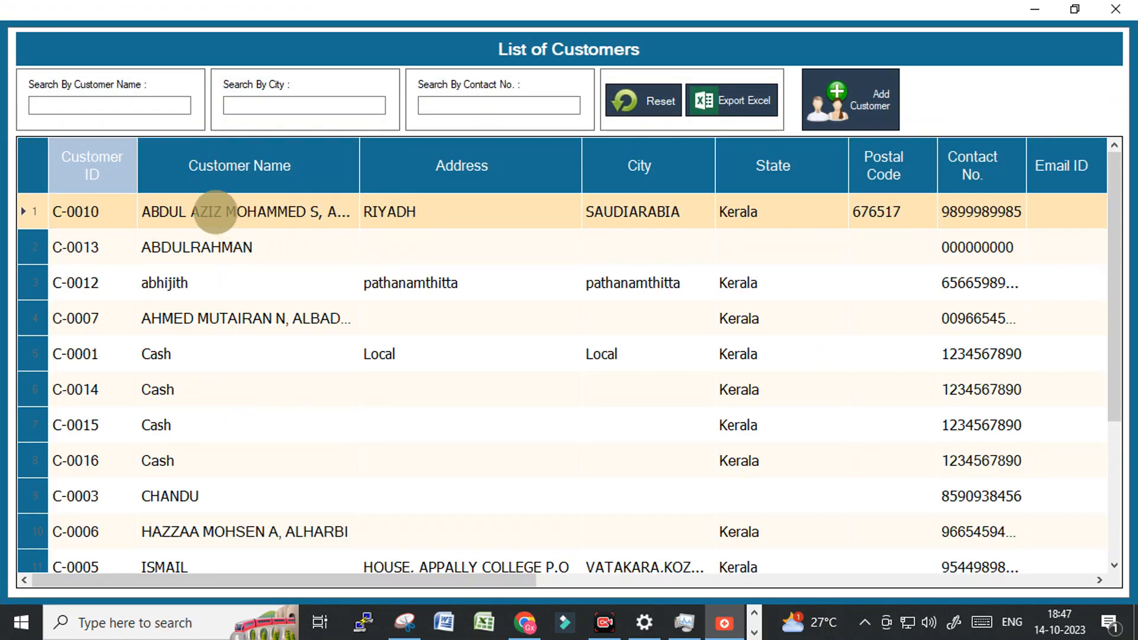
pyautogui.doubleClick(216, 211)
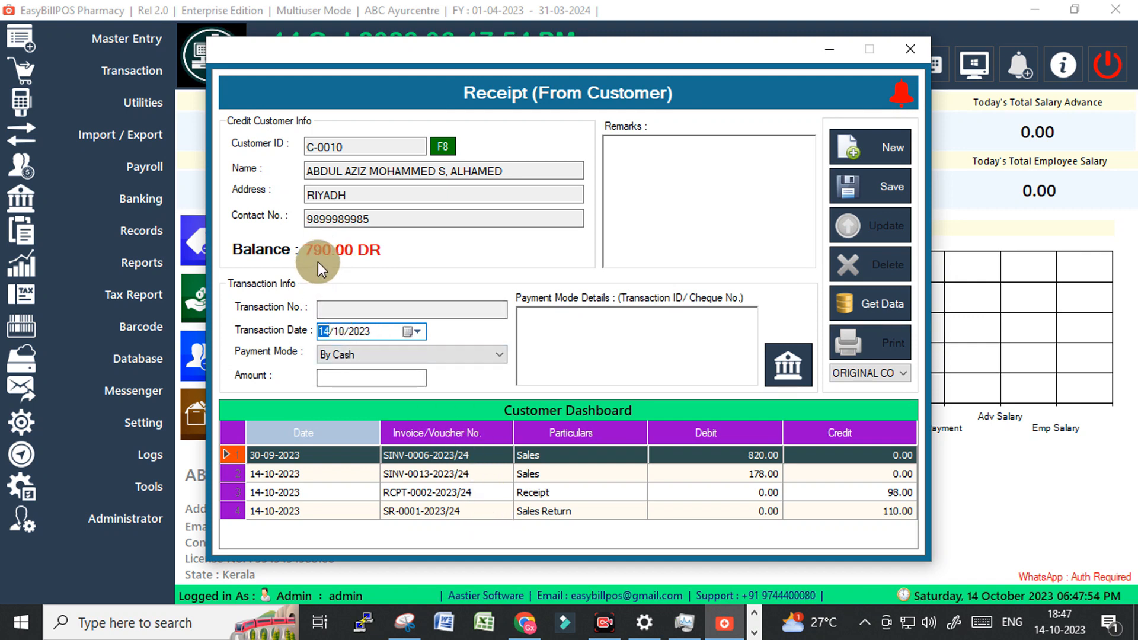
pyautogui.click(911, 49)
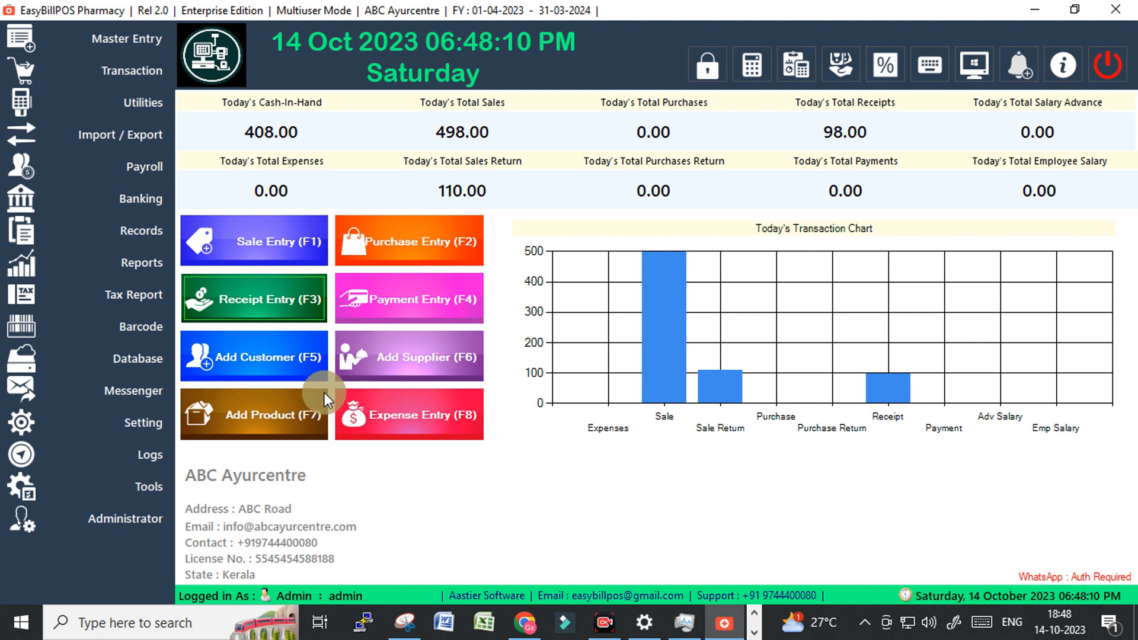
pyautogui.click(258, 422)
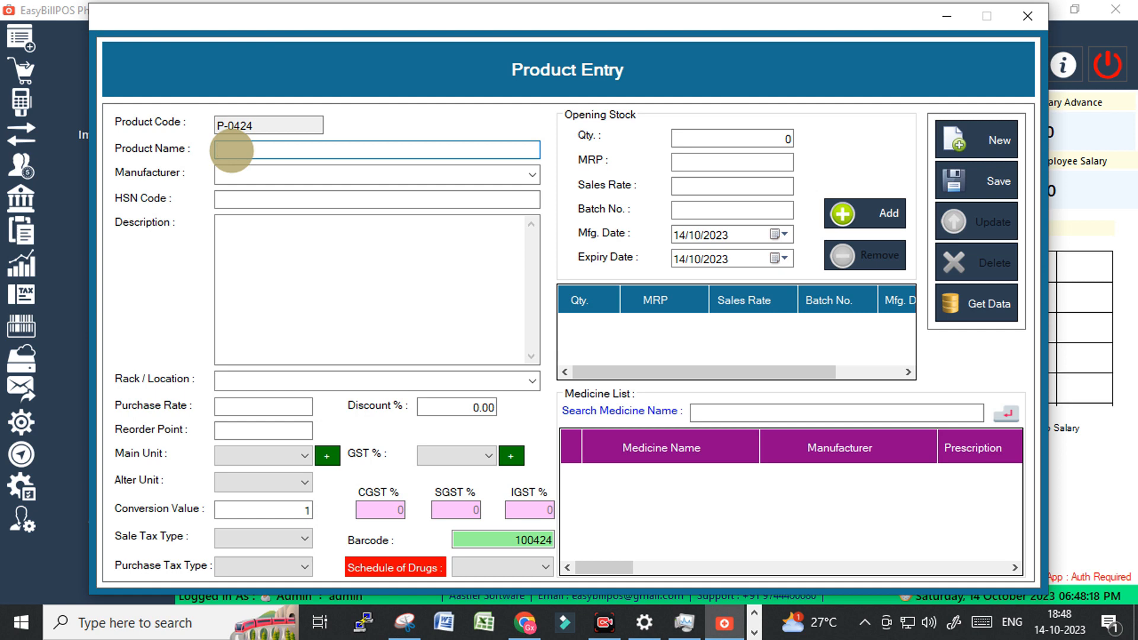
# Name the product 'ABC MEdicine1', choose manufacturer AVN, and enter HSN code 350001.
pyautogui.write('ABC')
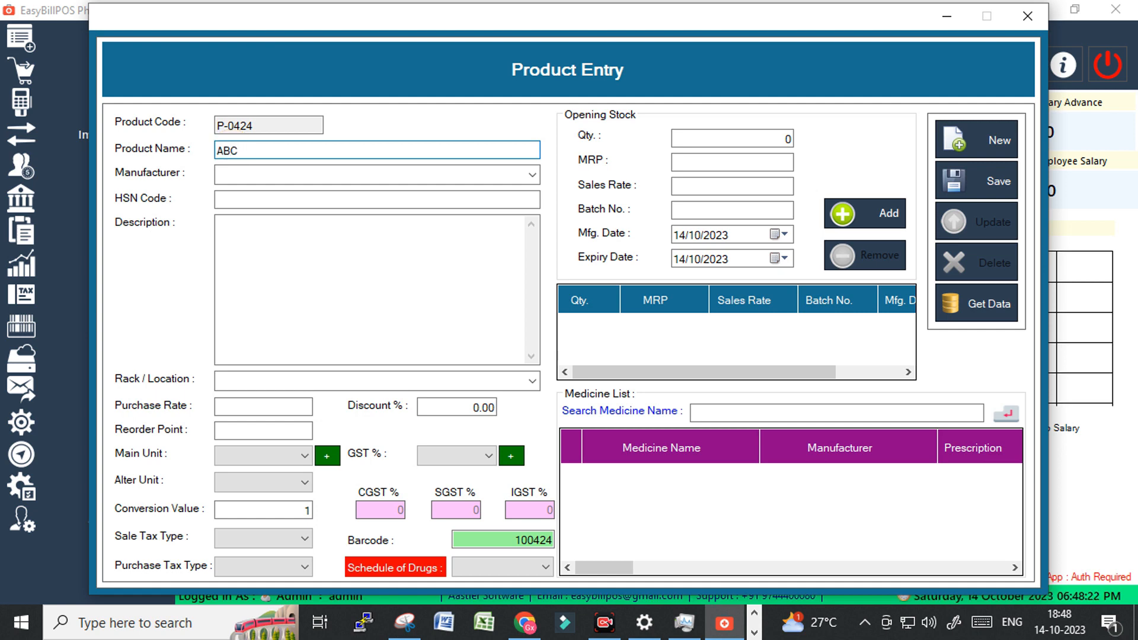
pyautogui.write(' MEdicine1')
pyautogui.click(261, 175)
pyautogui.write('ABC')
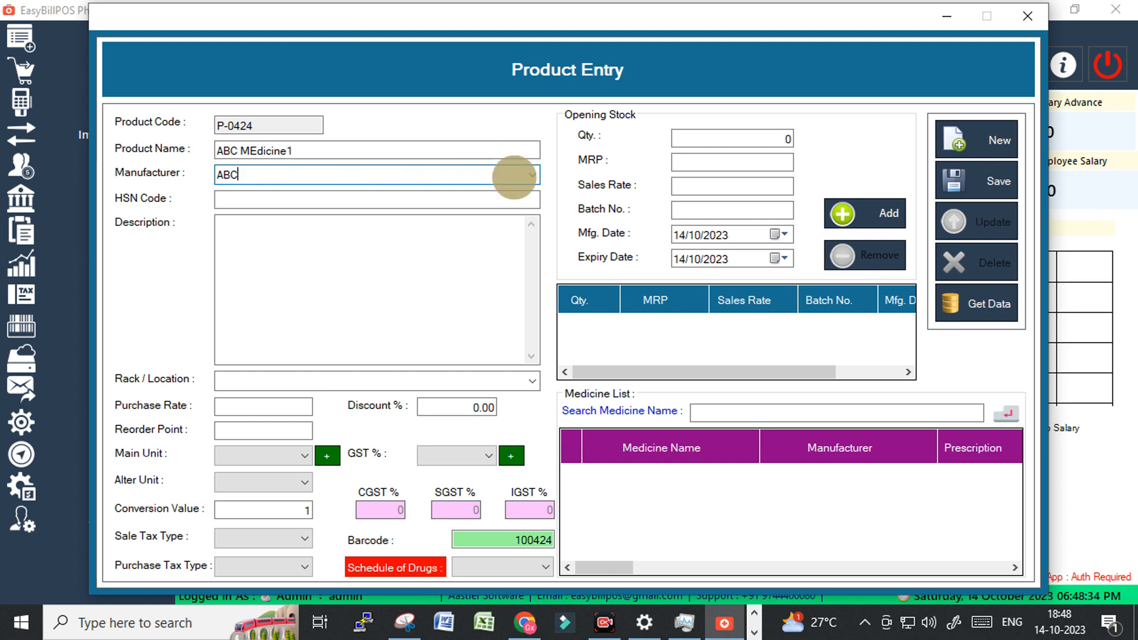
pyautogui.click(531, 175)
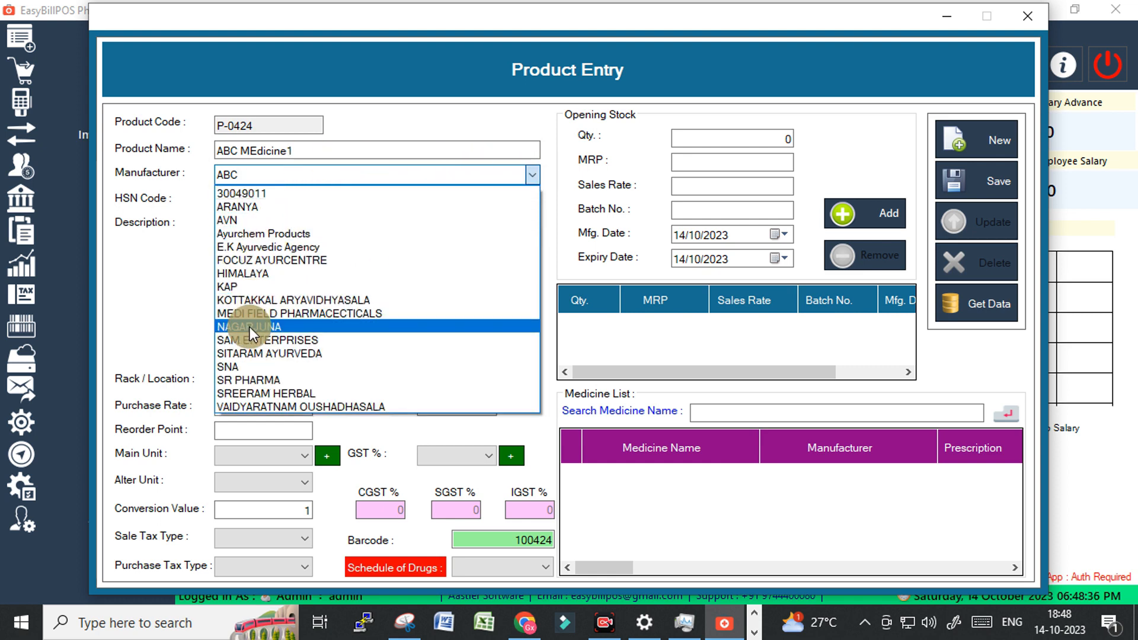
pyautogui.click(242, 220)
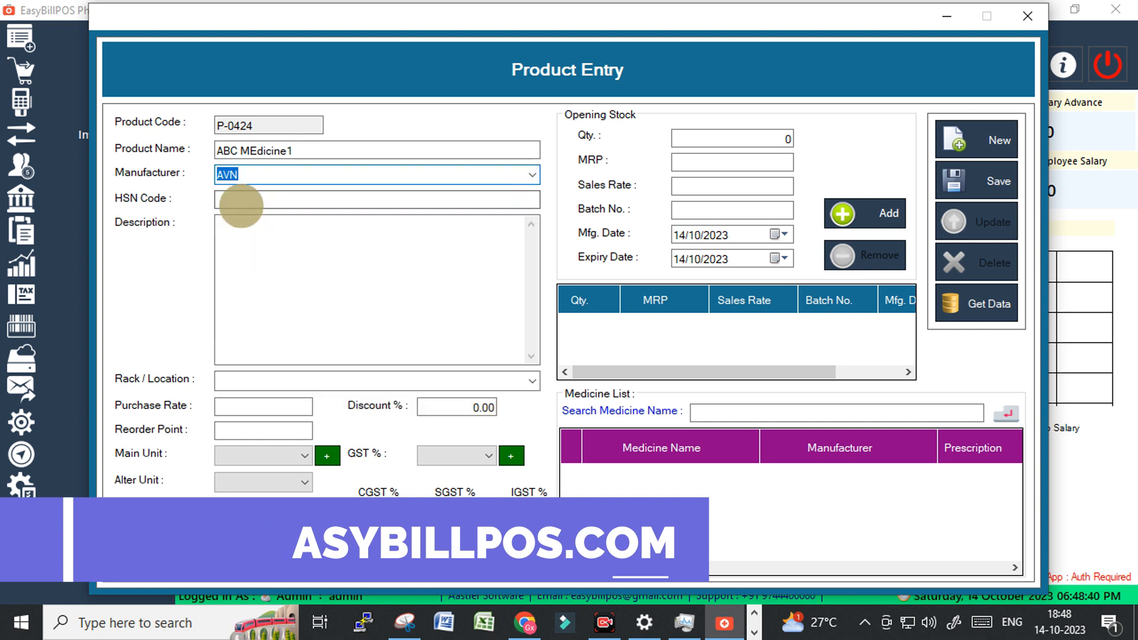
pyautogui.click(242, 200)
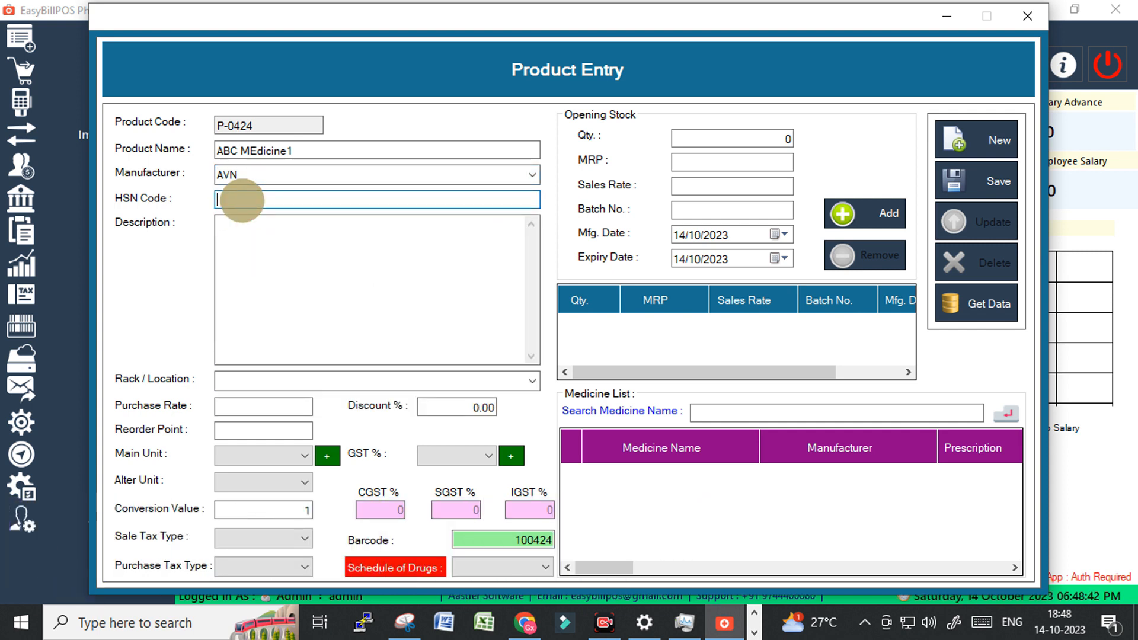
pyautogui.write('35000')
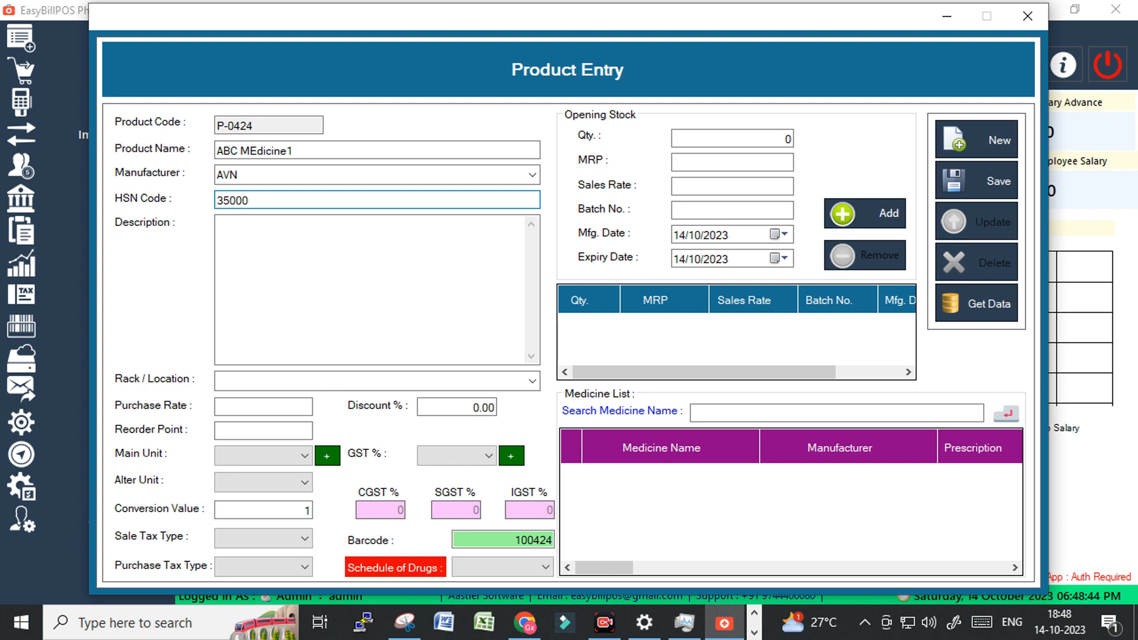
pyautogui.click(241, 200)
pyautogui.write('1')
pyautogui.click(255, 239)
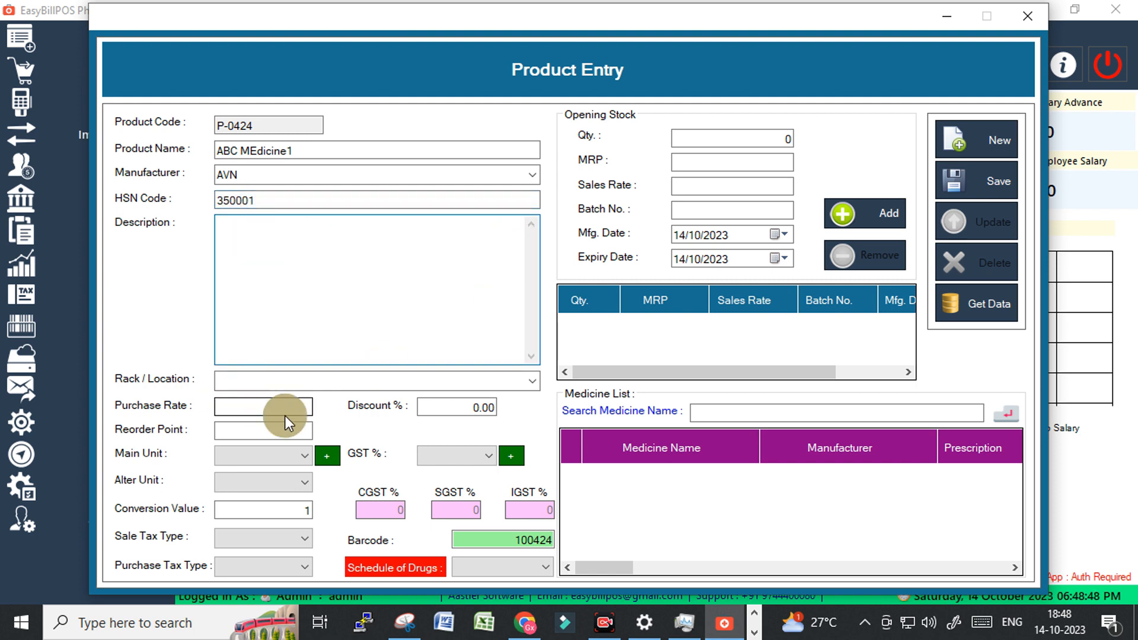
# Set rack location 1, purchase rate 100 and reorder point 10.
pyautogui.click(252, 380)
pyautogui.click(531, 382)
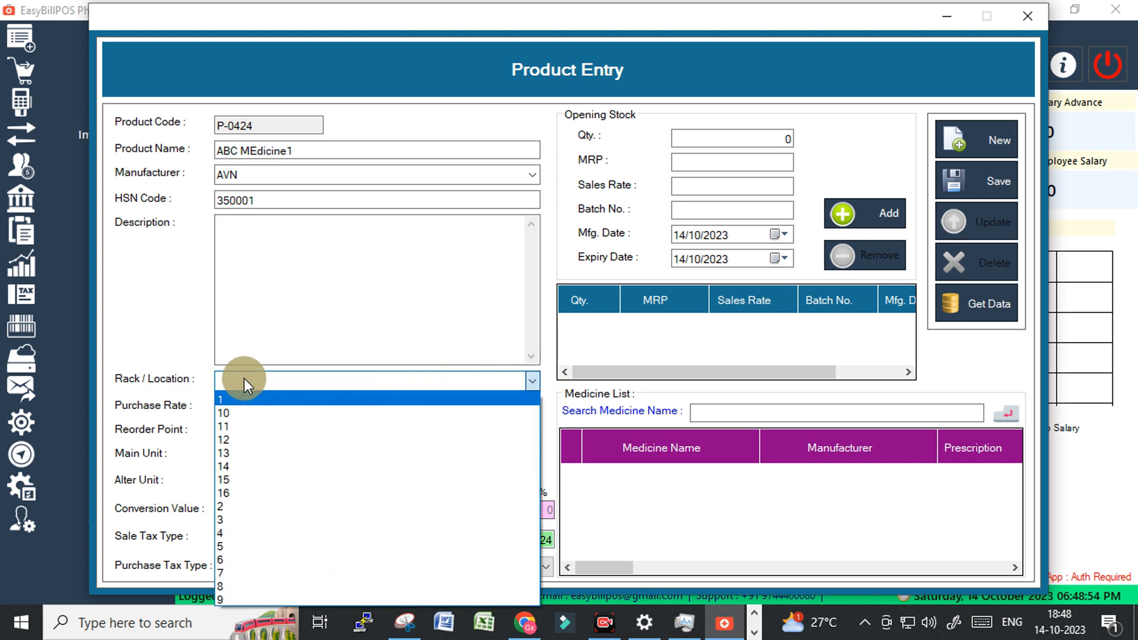
pyautogui.click(236, 398)
pyautogui.click(231, 408)
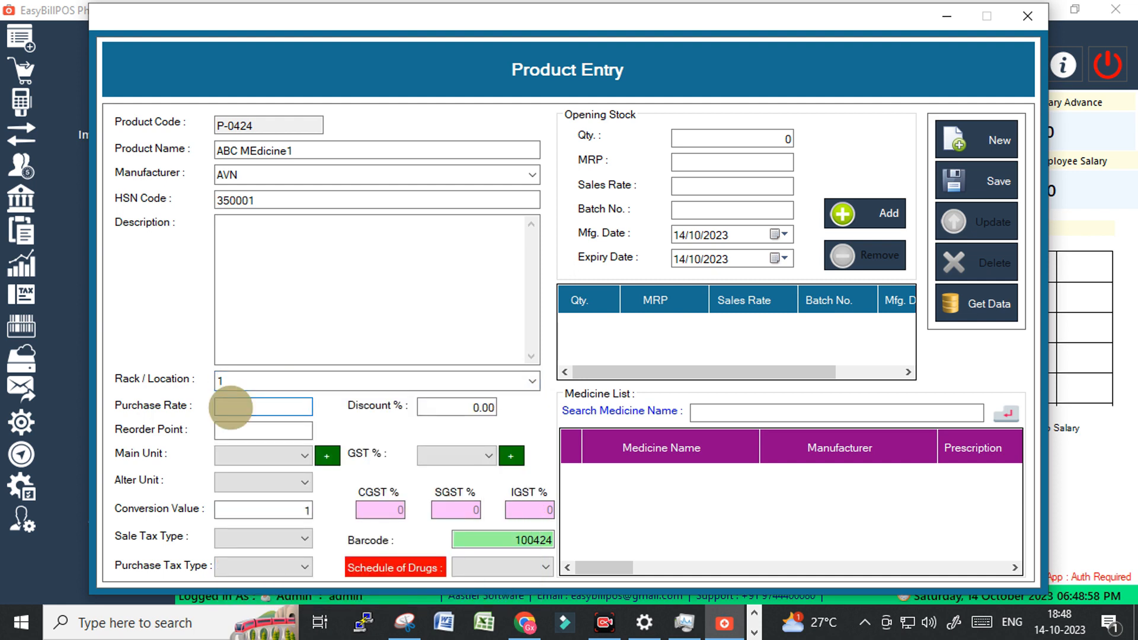
pyautogui.write('100')
pyautogui.press('Tab')
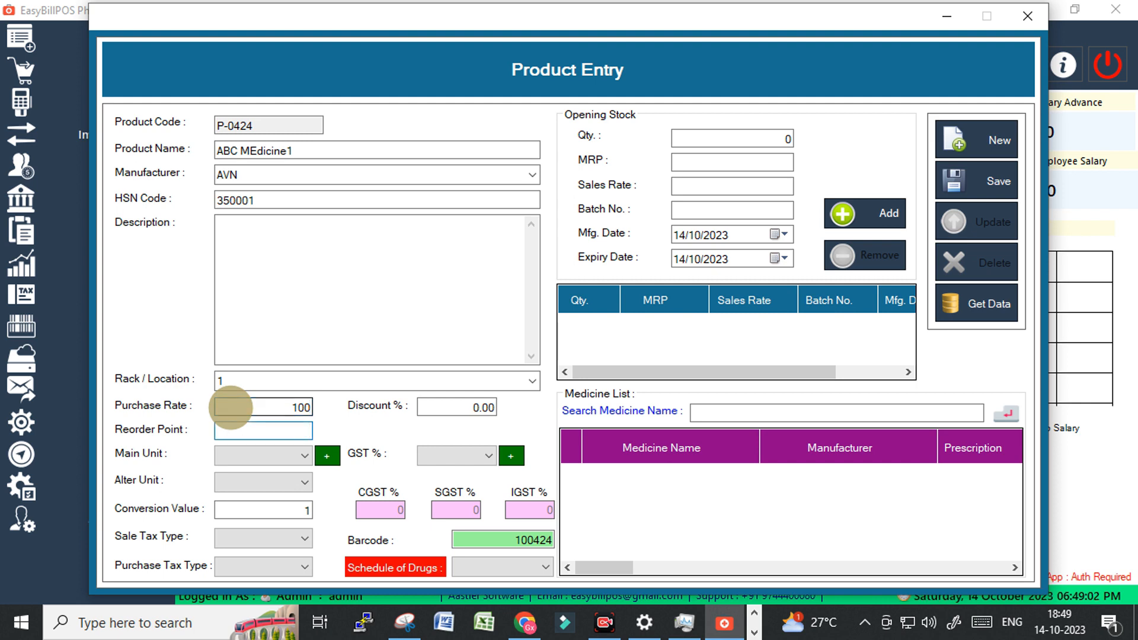
pyautogui.write('10')
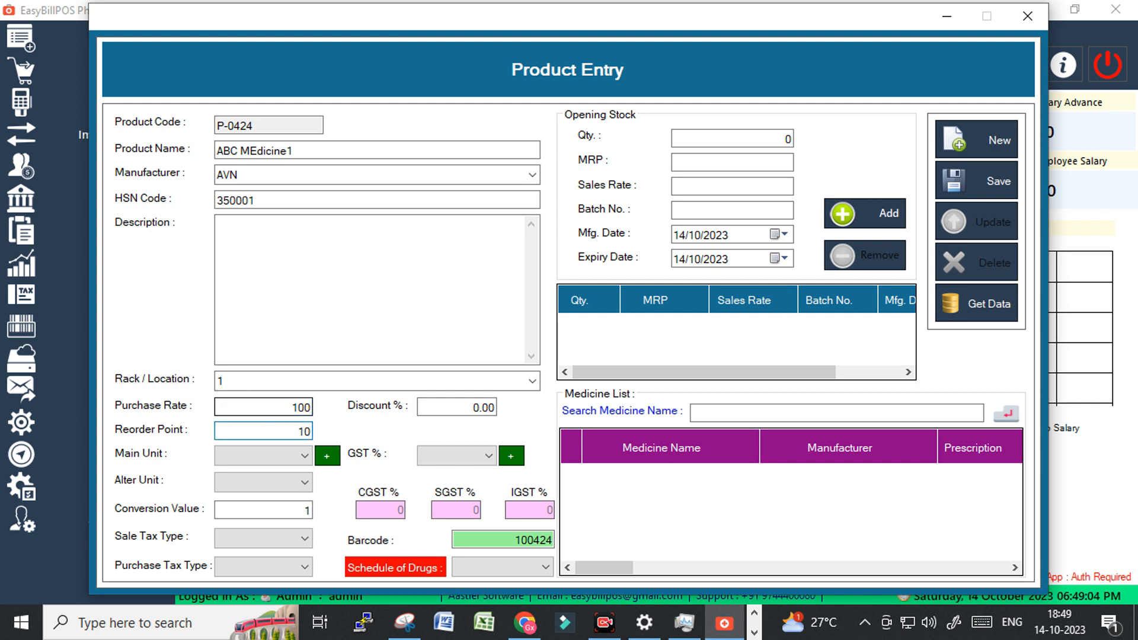
# Set the main unit to Strip and the alternate unit to Tab, and fill in the conversion value.
pyautogui.press('Tab')
pyautogui.press('Down')
pyautogui.press('Down')
pyautogui.press('Down')
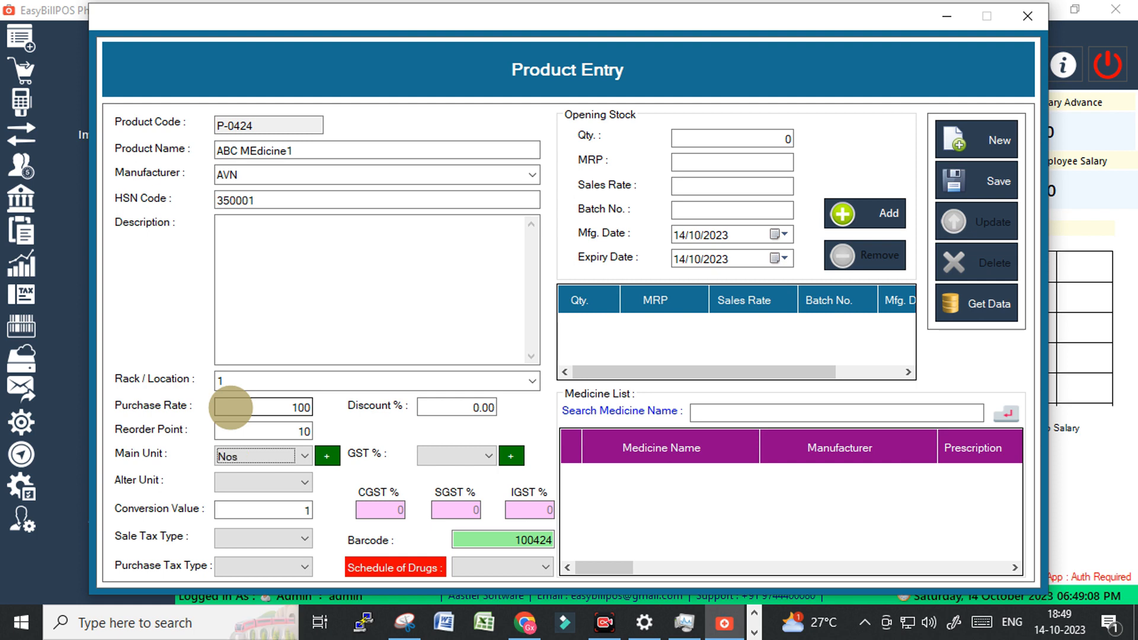
pyautogui.press('Down')
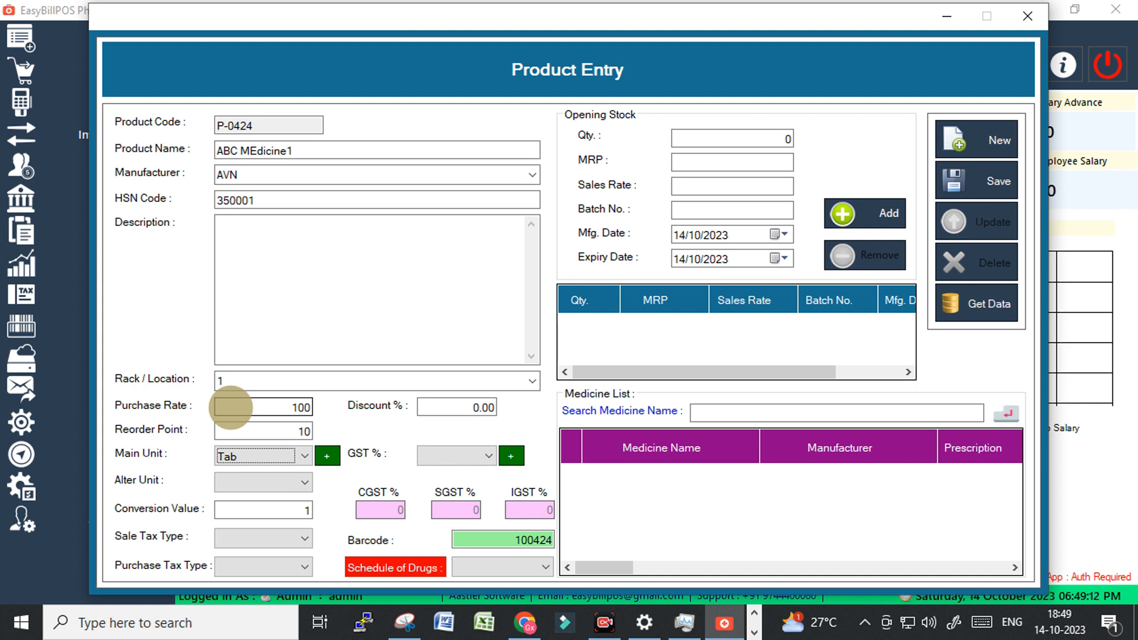
pyautogui.press('Tab')
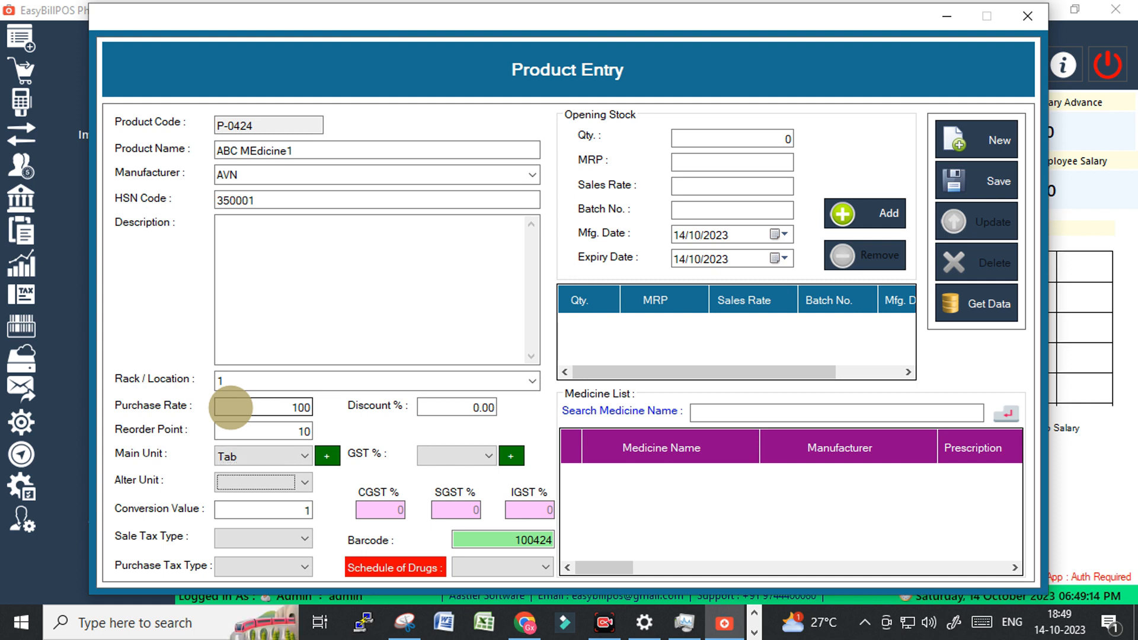
pyautogui.click(268, 455)
pyautogui.scroll(1, 255, 474)
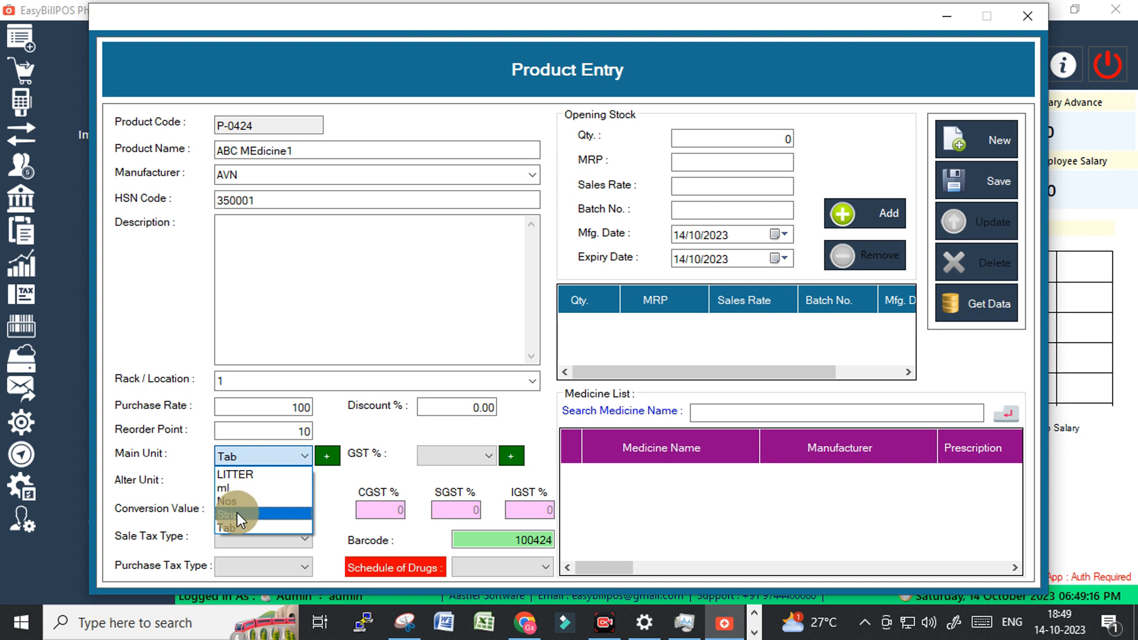
pyautogui.click(237, 512)
pyautogui.click(237, 478)
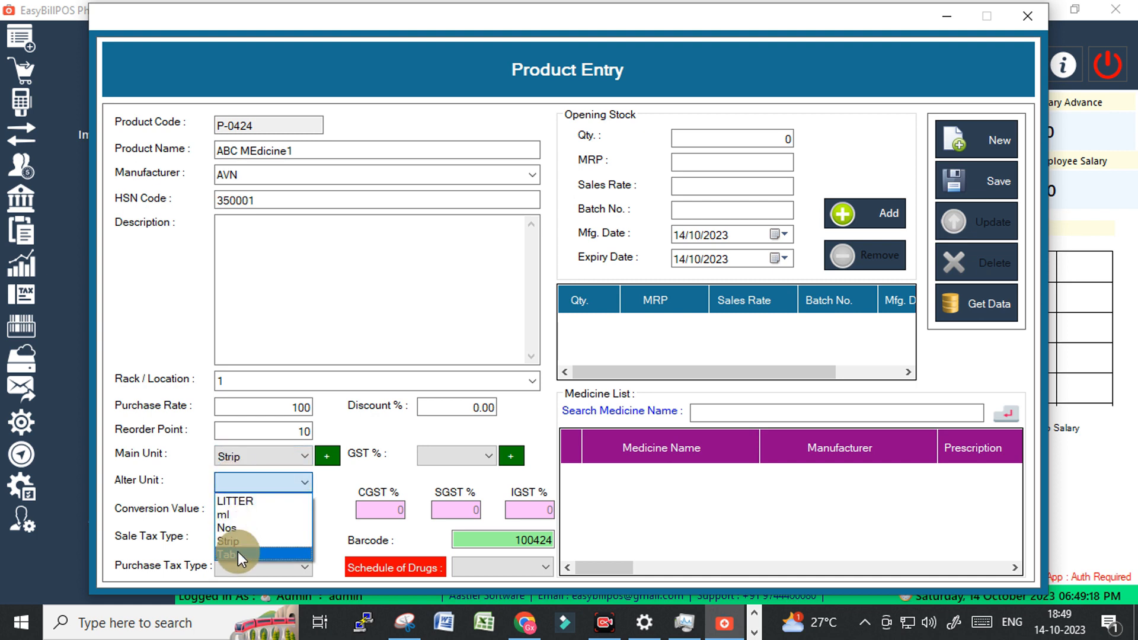
pyautogui.click(237, 552)
pyautogui.click(266, 514)
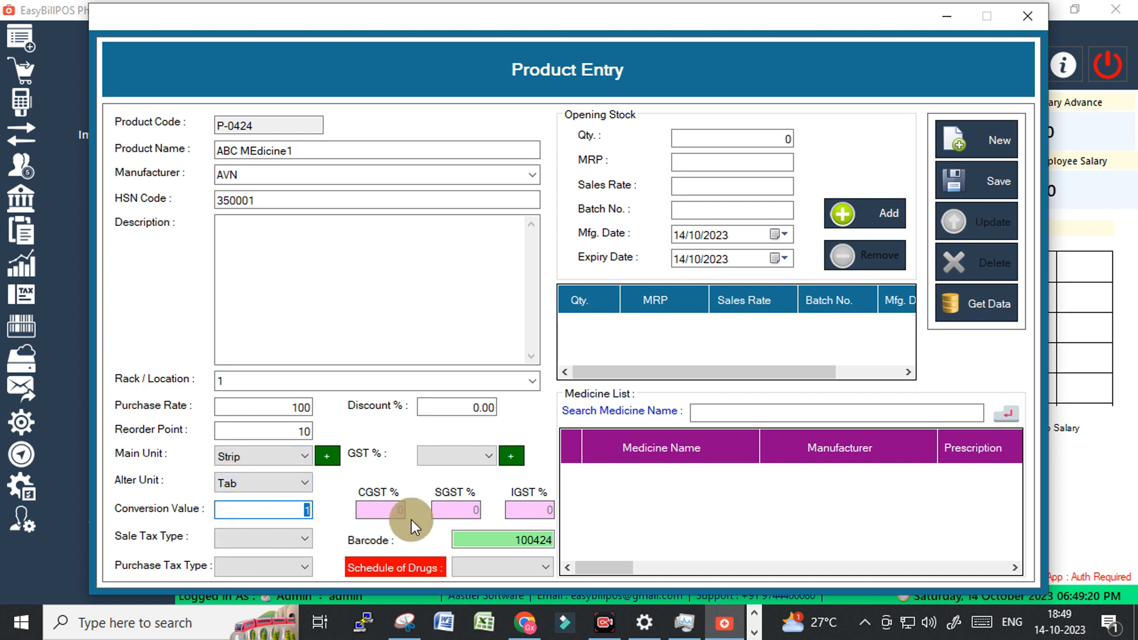
pyautogui.write('0')
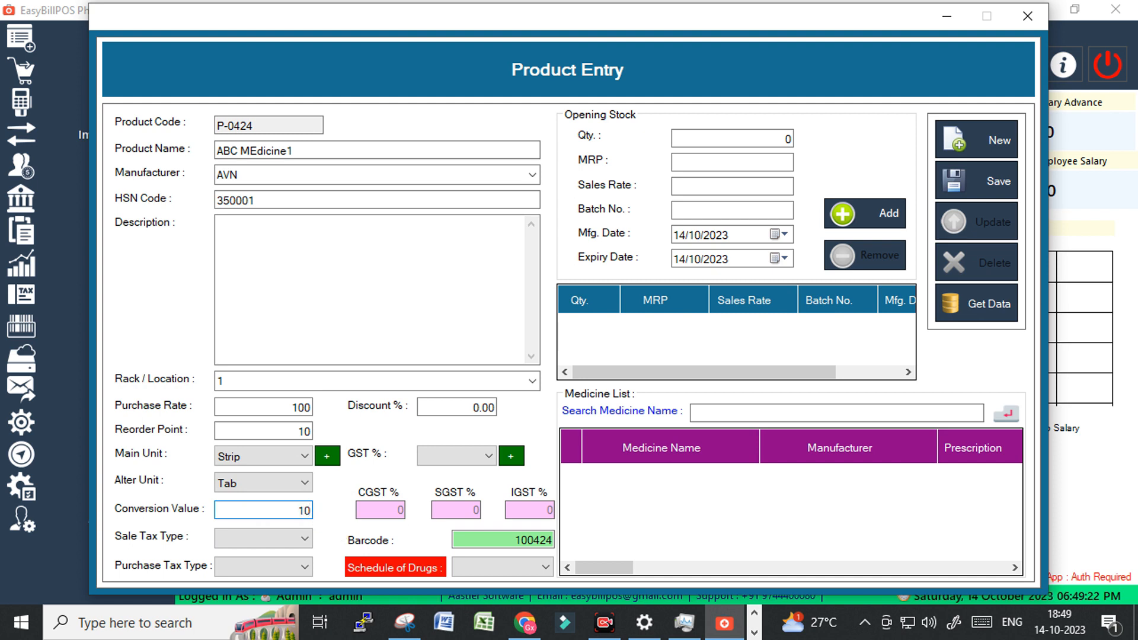
# Set sale tax Inclusive, purchase tax Exclusive, GST 12% and drug schedule OTHER.
pyautogui.click(301, 535)
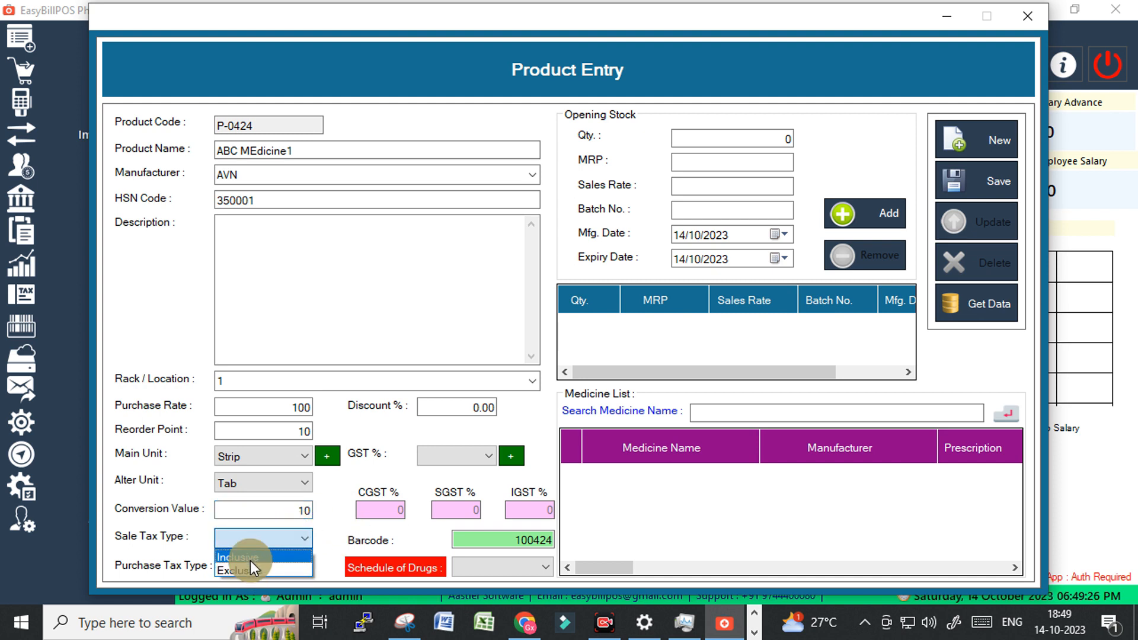
pyautogui.click(250, 561)
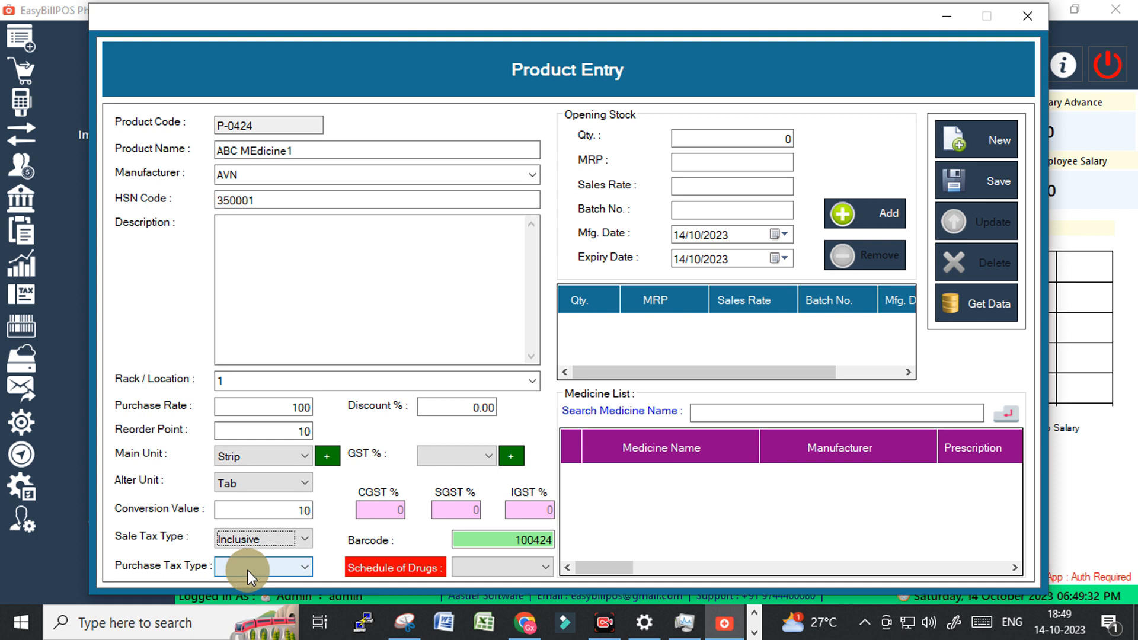
pyautogui.click(247, 570)
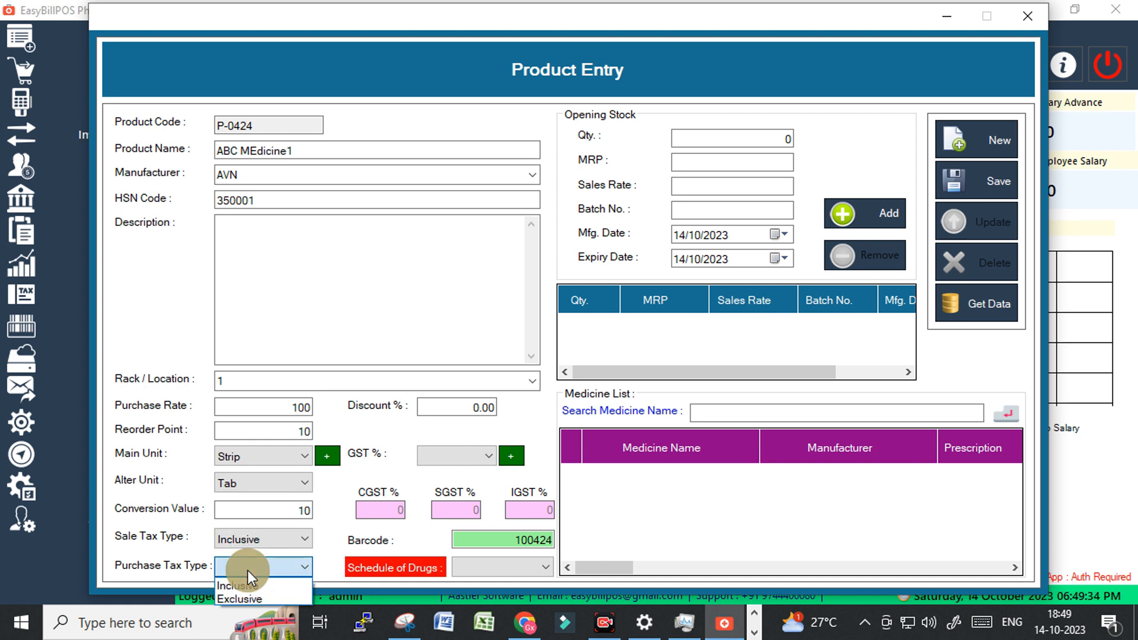
pyautogui.click(240, 596)
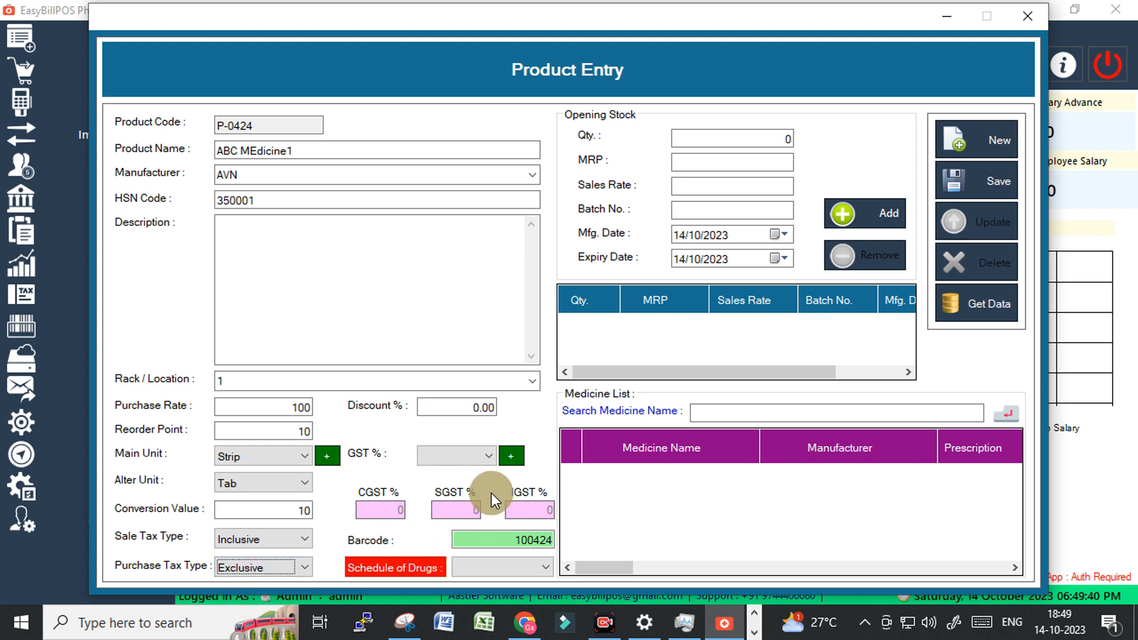
pyautogui.click(472, 457)
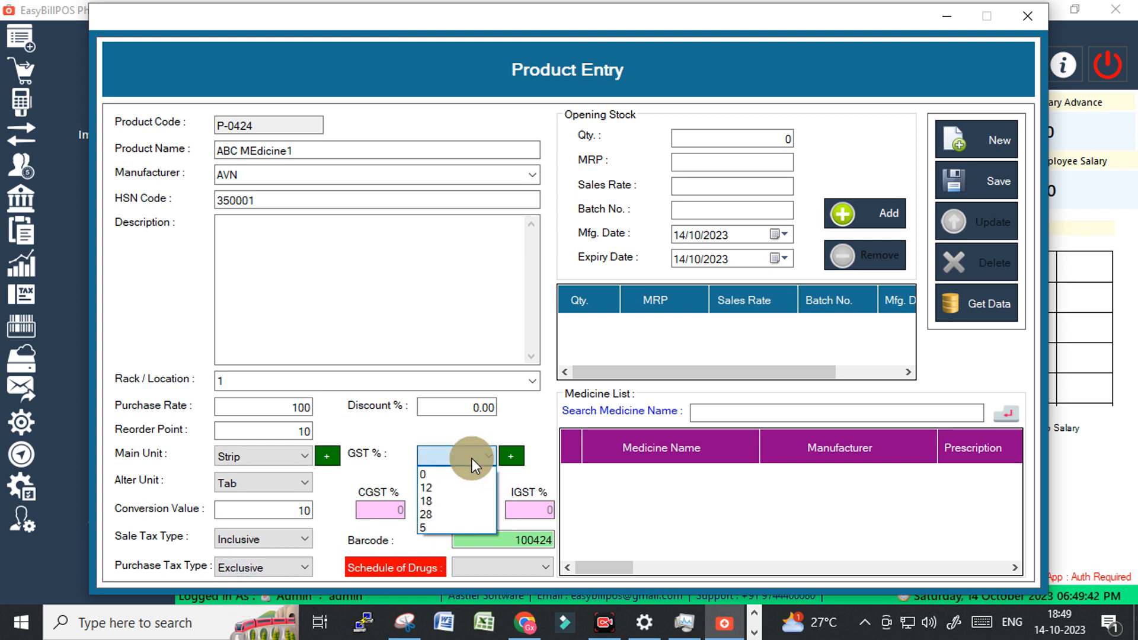
pyautogui.click(447, 488)
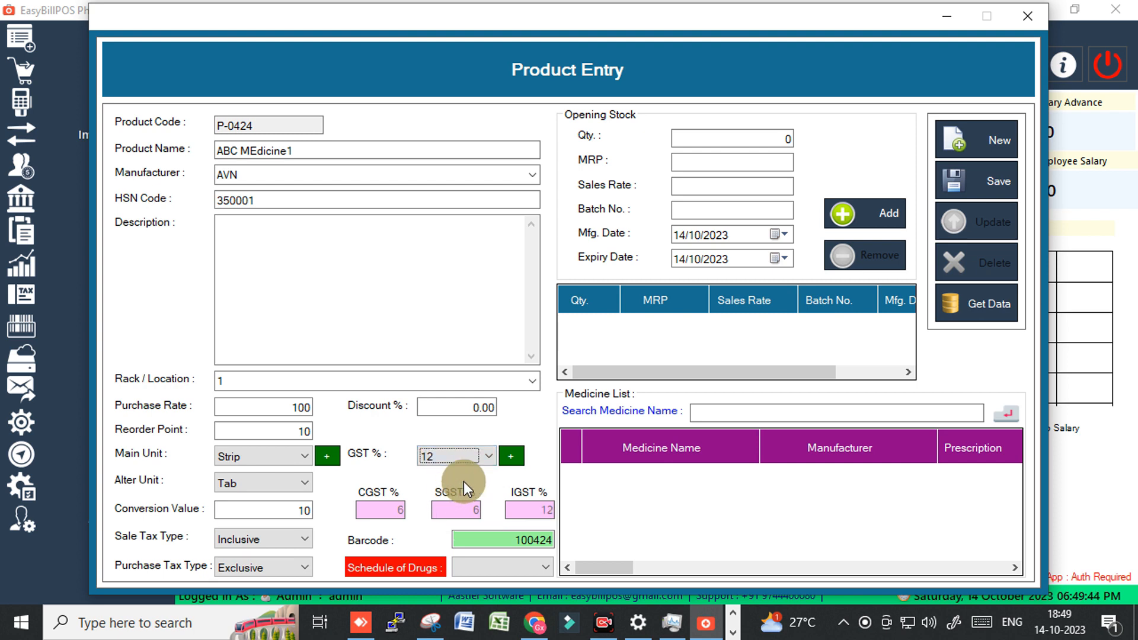
pyautogui.click(477, 566)
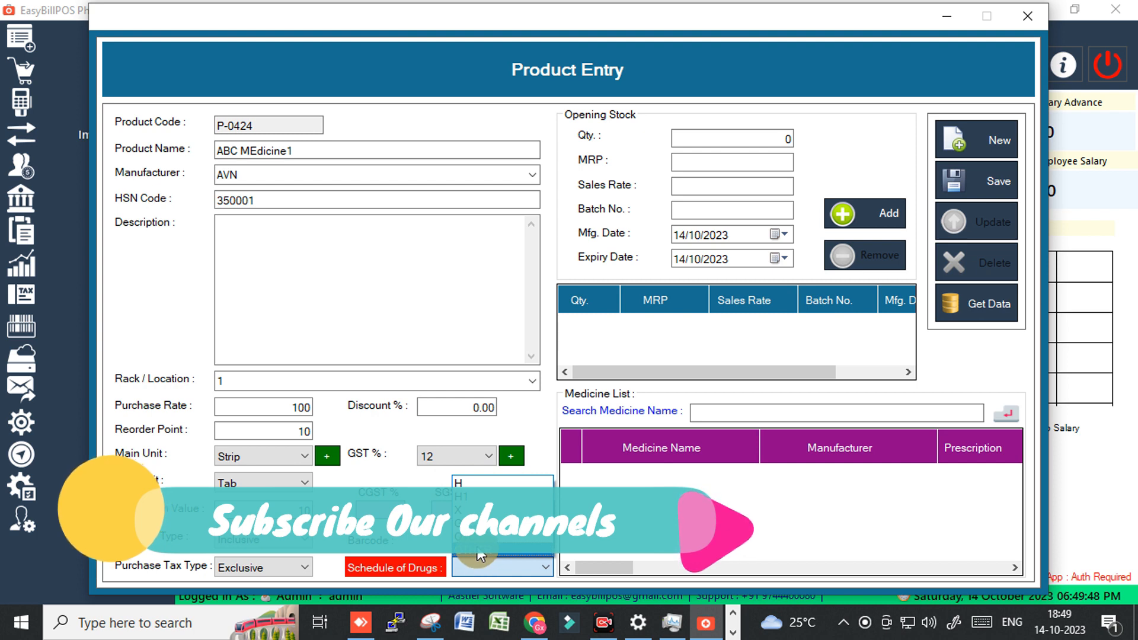
pyautogui.click(478, 553)
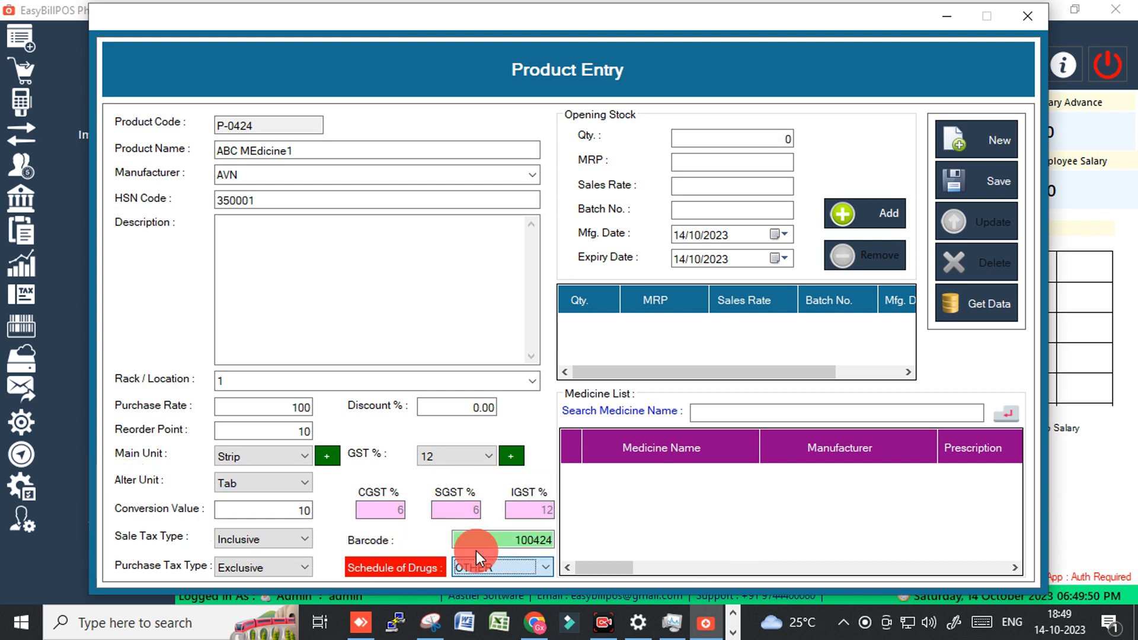
pyautogui.click(786, 138)
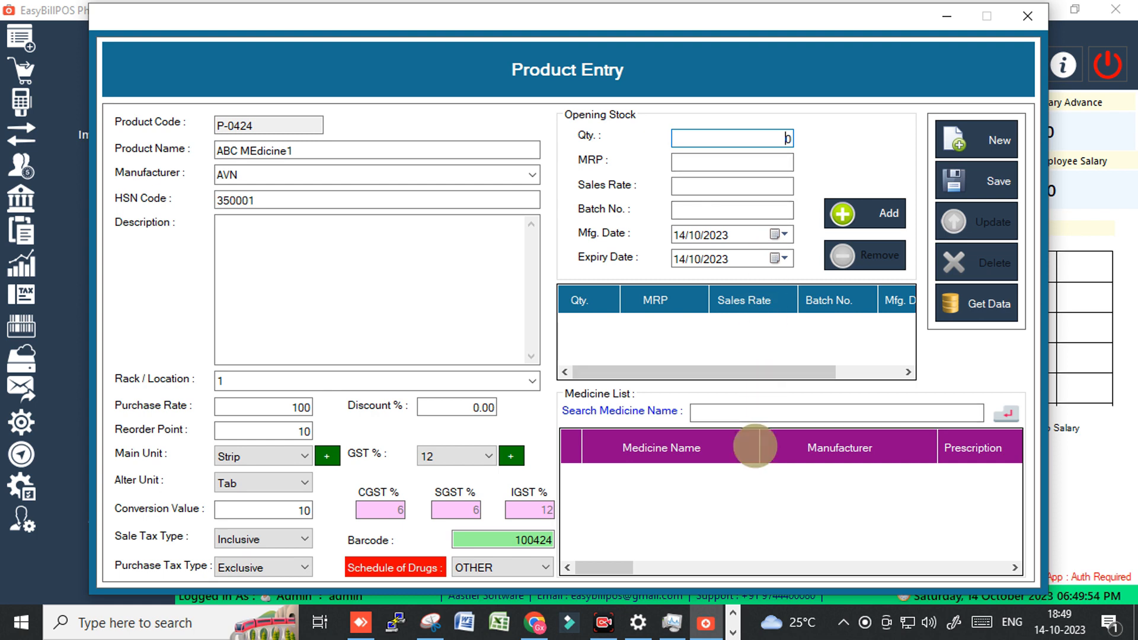
# Enter opening stock qty 50, MRP 250, sales rate 240 and batch number ABC12354.
pyautogui.write('5')
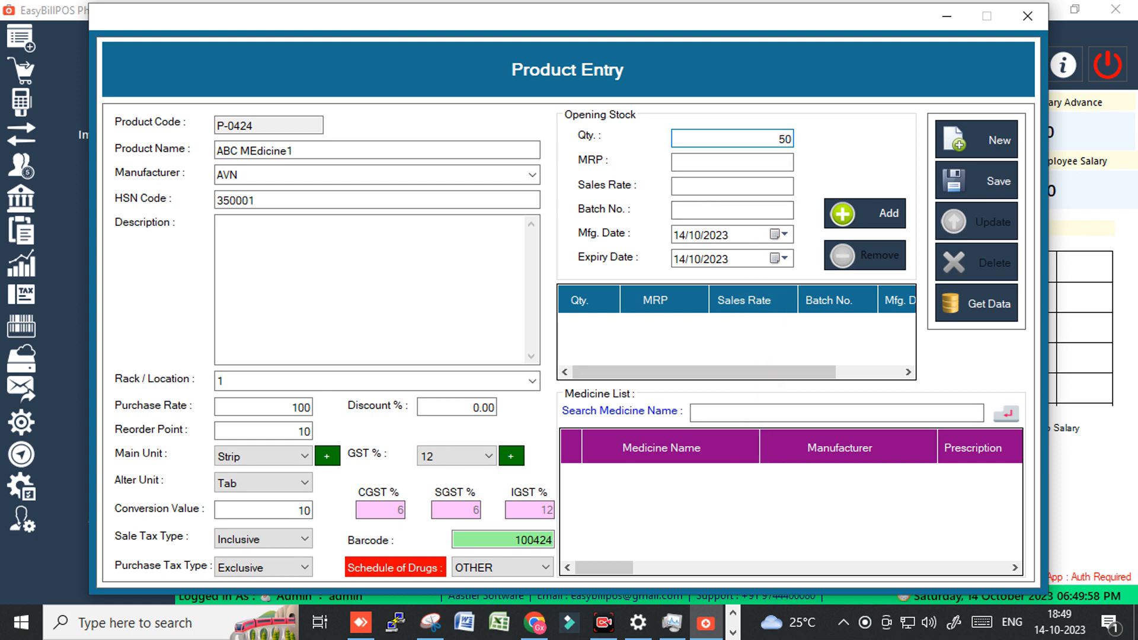
pyautogui.press('Tab')
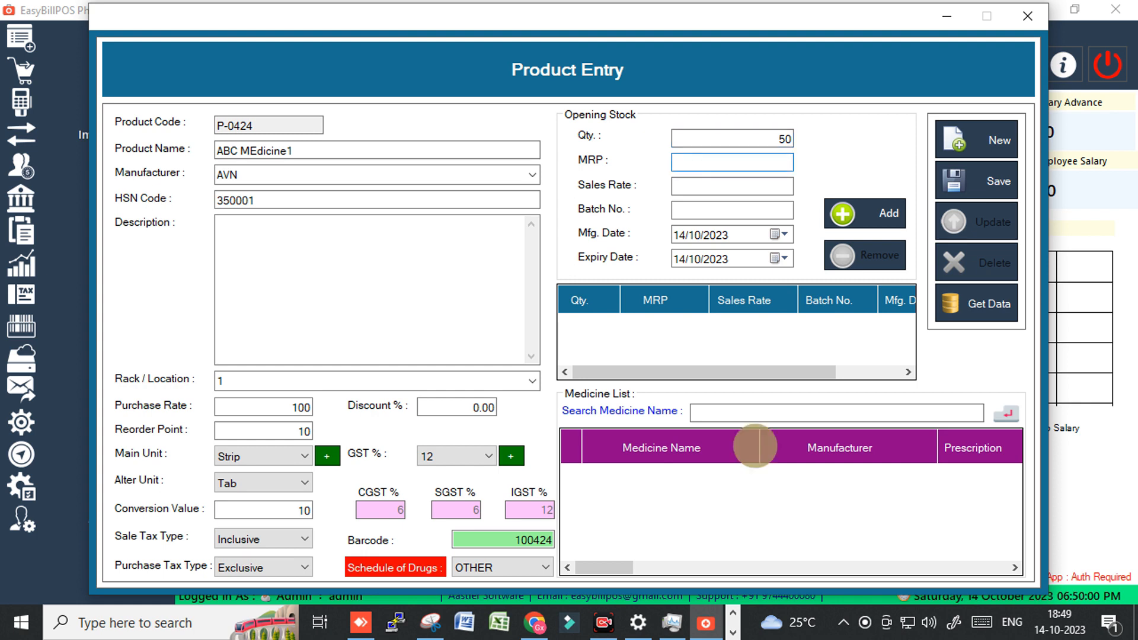
pyautogui.write('250')
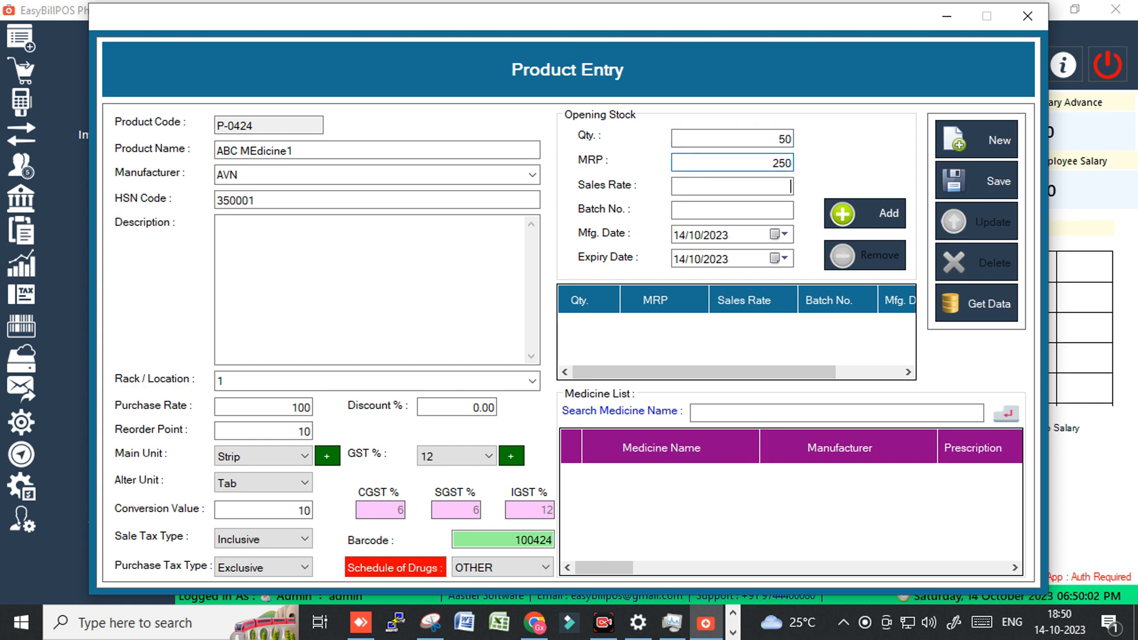
pyautogui.press('Tab')
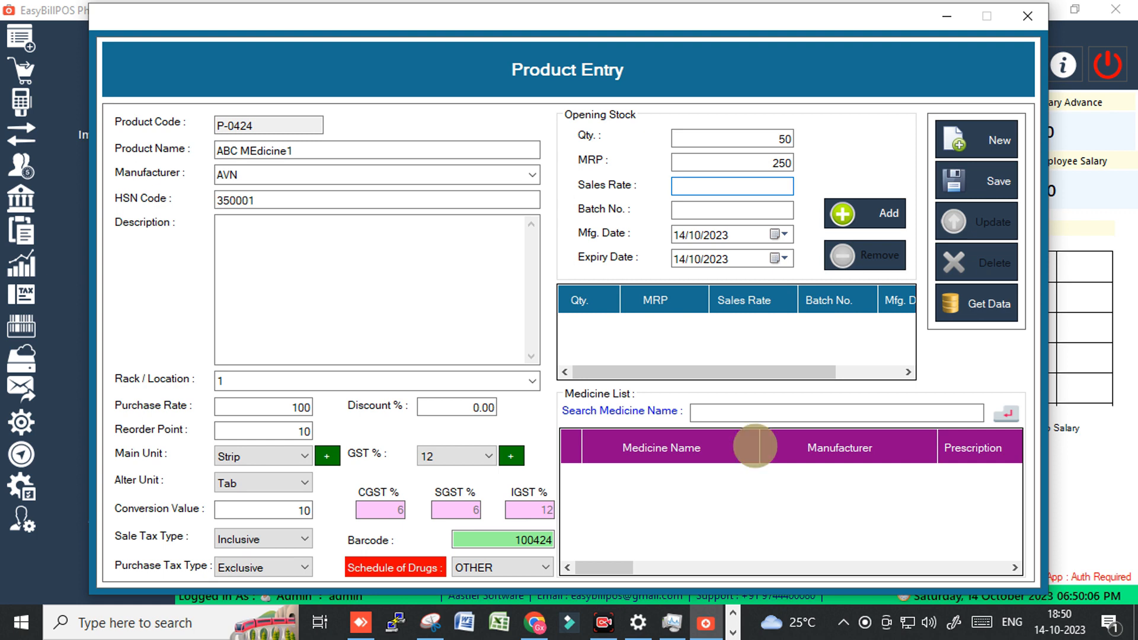
pyautogui.write('240')
pyautogui.press('Tab')
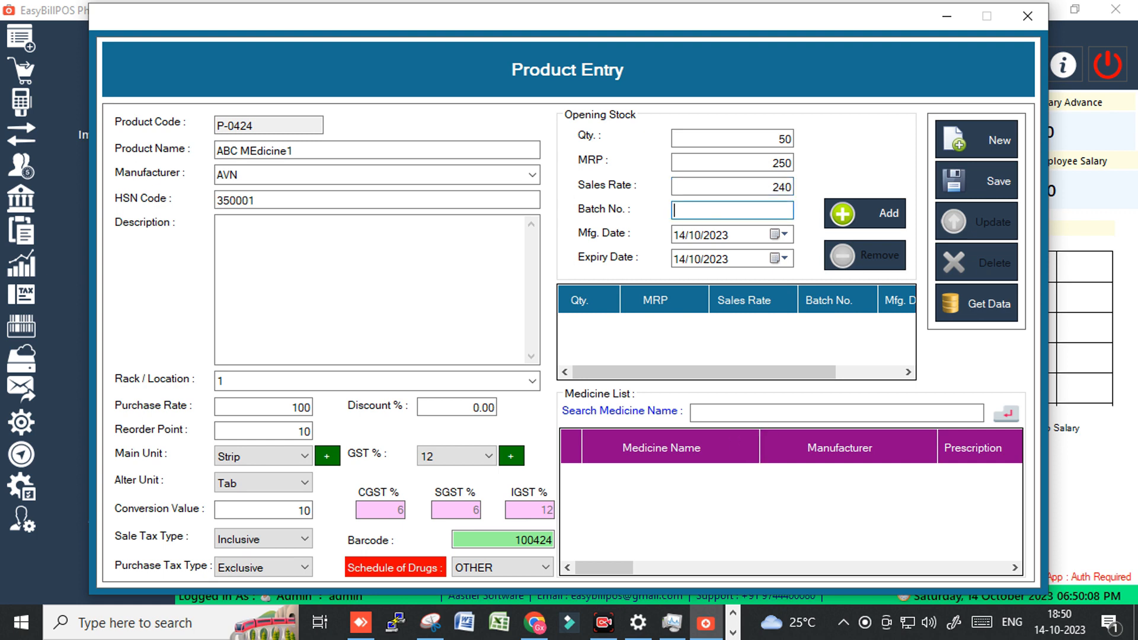
pyautogui.write('ABC')
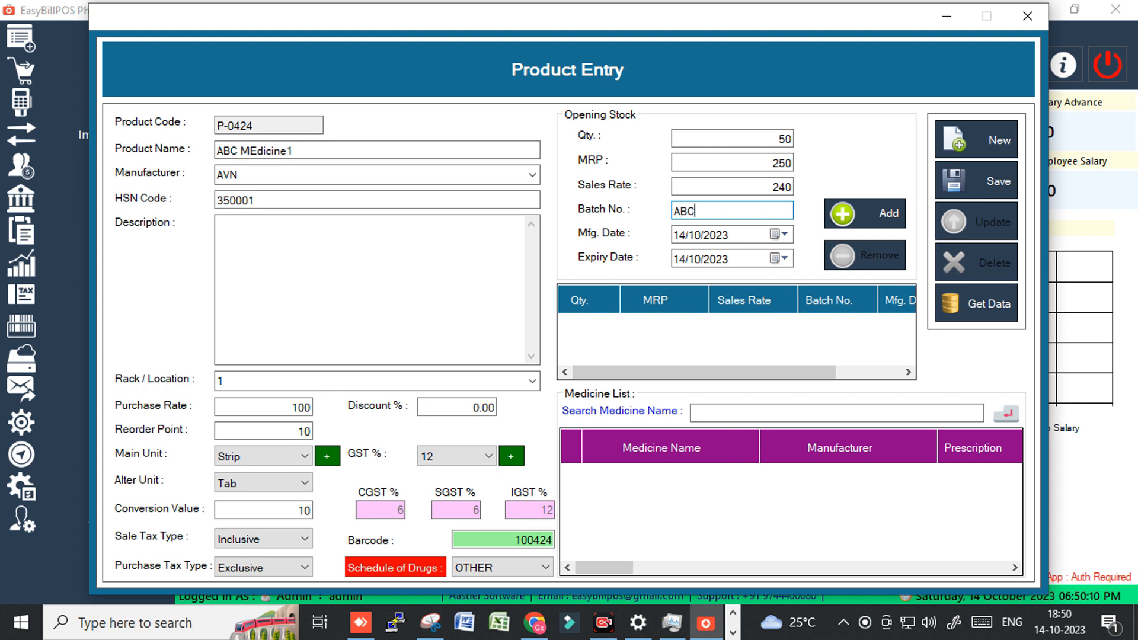
pyautogui.write('12354')
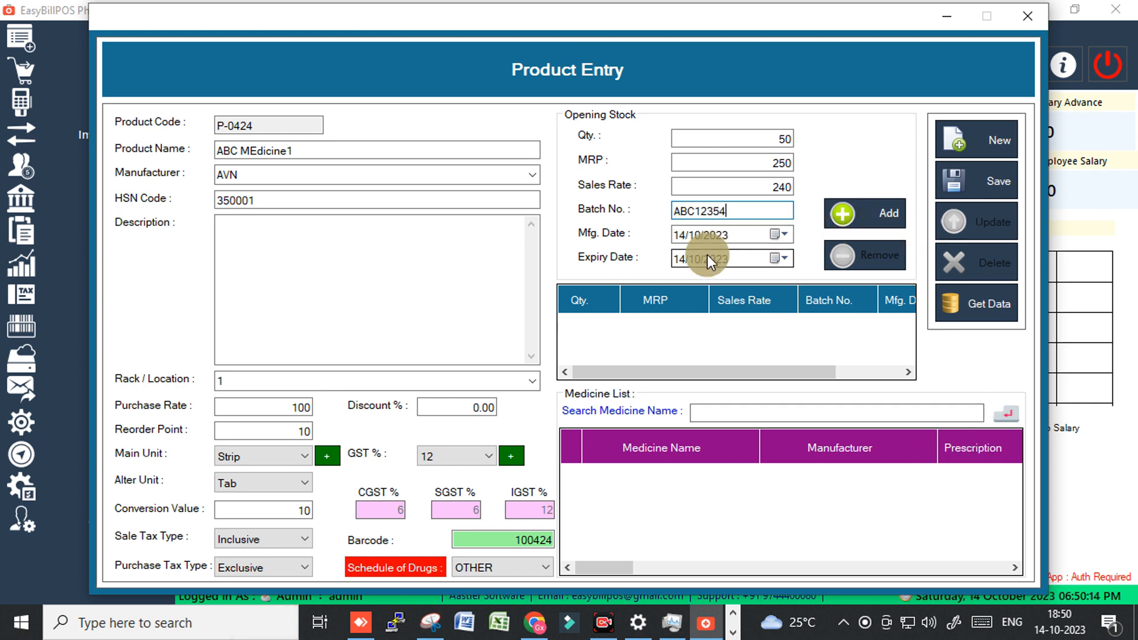
# Set the batch expiry date to 22/03/2024 and add it to the opening stock list.
pyautogui.click(730, 260)
pyautogui.click(777, 257)
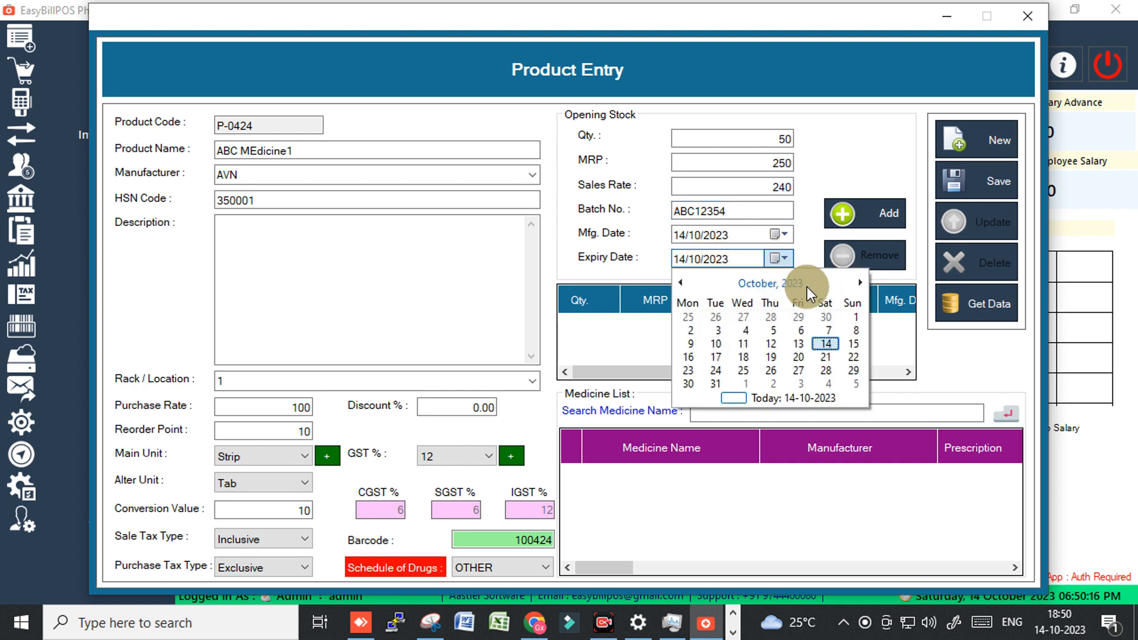
pyautogui.click(858, 282)
pyautogui.click(858, 282)
pyautogui.click(858, 282)
pyautogui.click(858, 282)
pyautogui.click(858, 282)
pyautogui.click(799, 357)
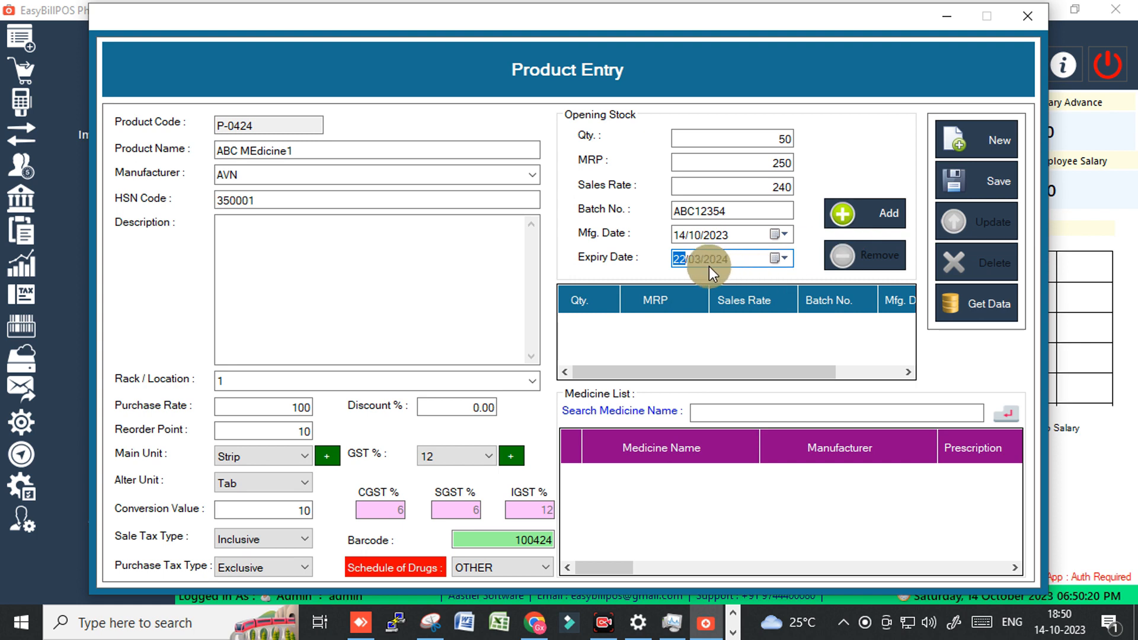
pyautogui.click(877, 212)
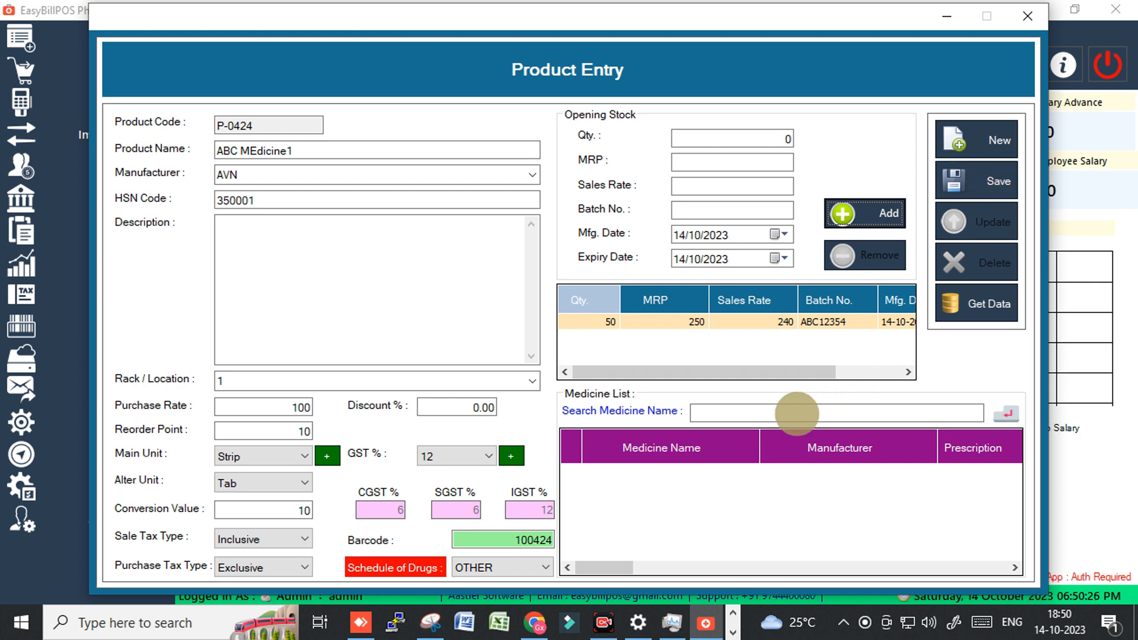
# Save the ABC MEdicine1 product record and acknowledge the 'Successfully saved' message.
pyautogui.click(782, 413)
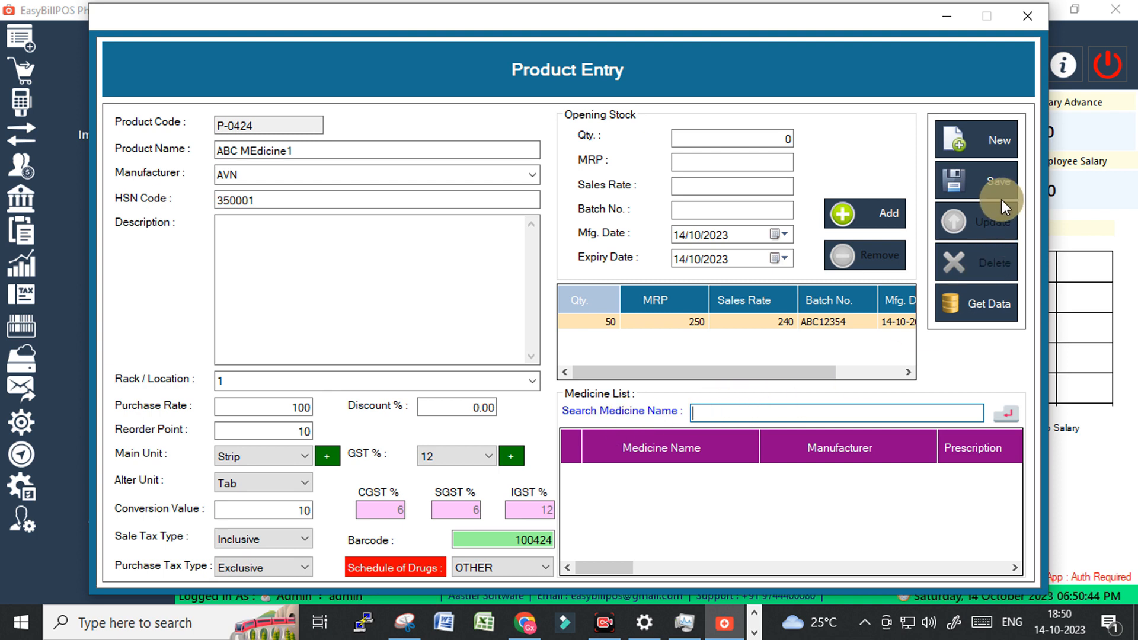
pyautogui.click(615, 350)
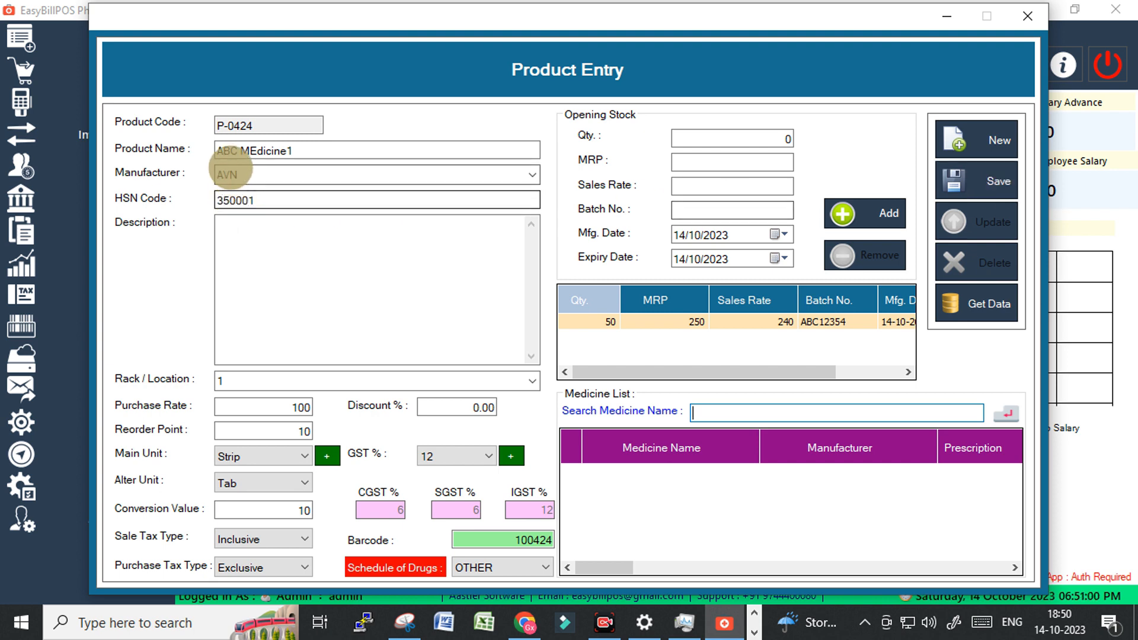
pyautogui.moveTo(220, 151); pyautogui.dragTo(313, 158)
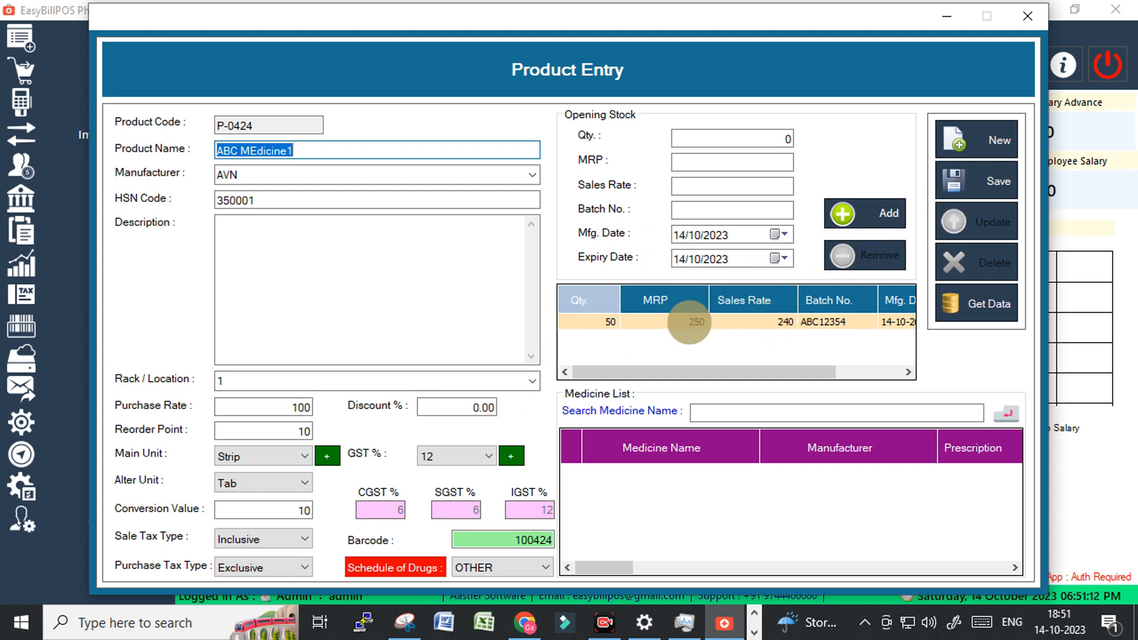
pyautogui.click(975, 180)
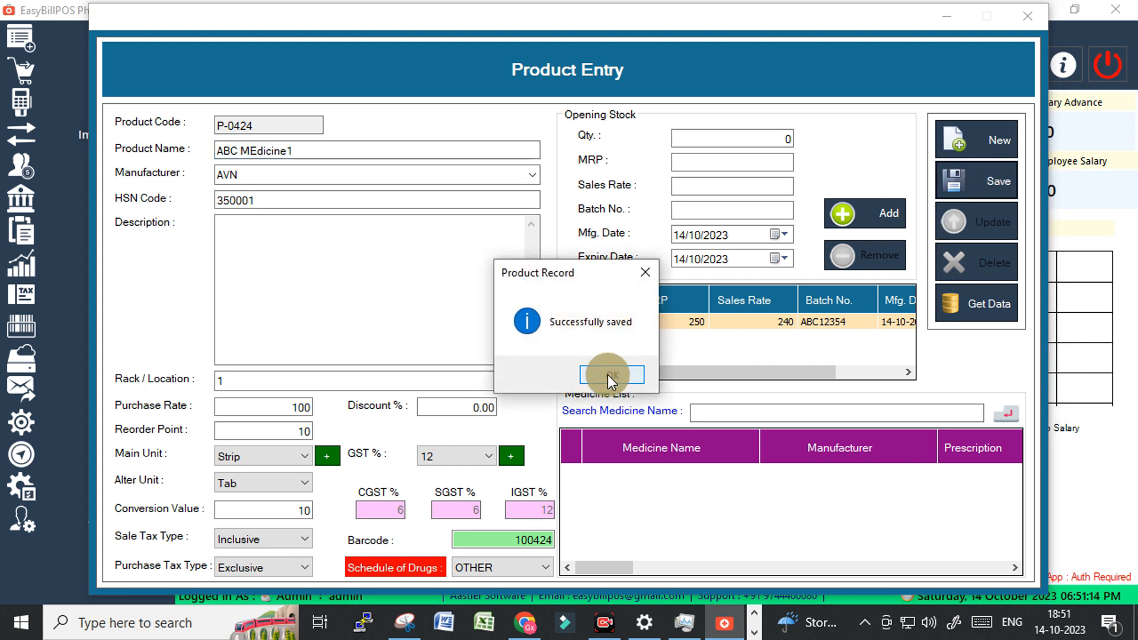
pyautogui.click(611, 375)
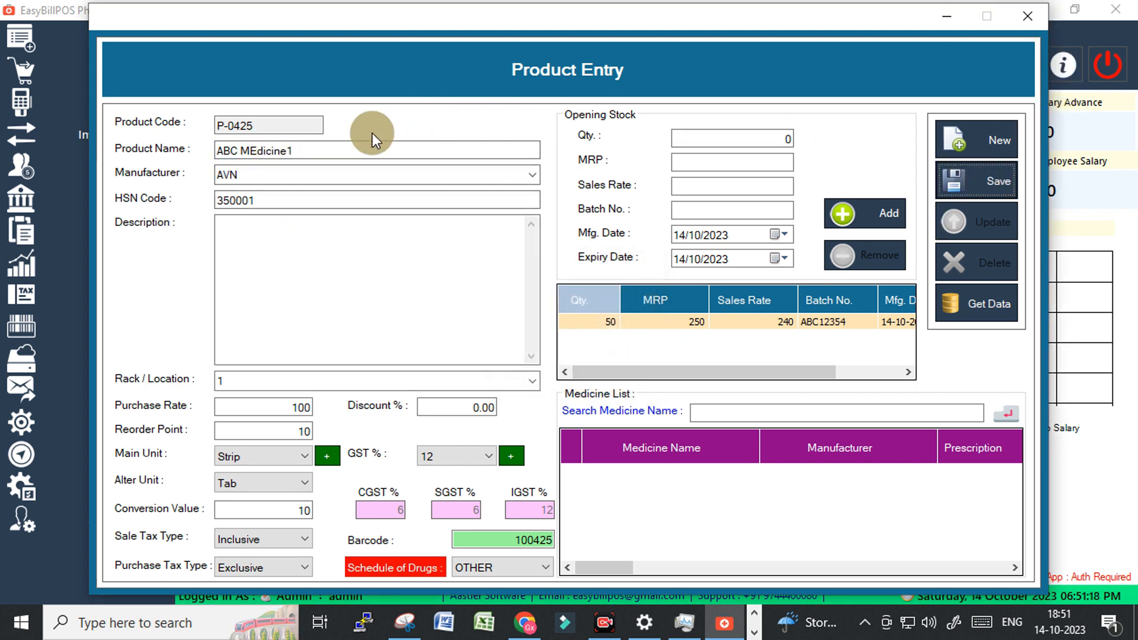
# Start a new Point of Sale invoice with 'abc' as the product and dismiss the customer warning.
pyautogui.click(1036, 16)
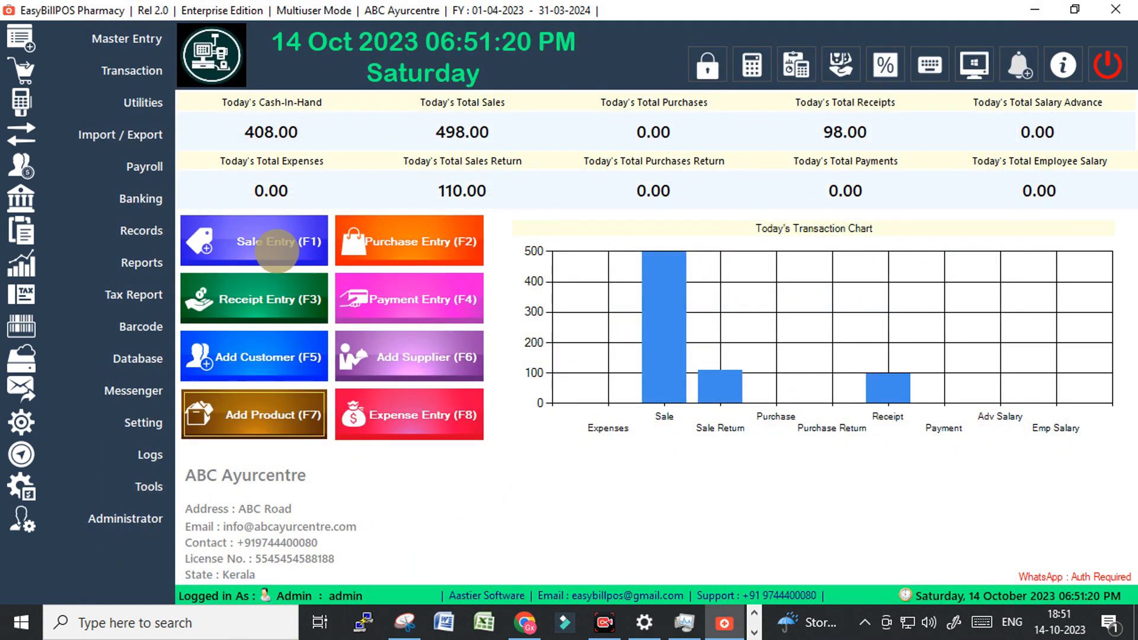
pyautogui.click(241, 237)
pyautogui.click(220, 225)
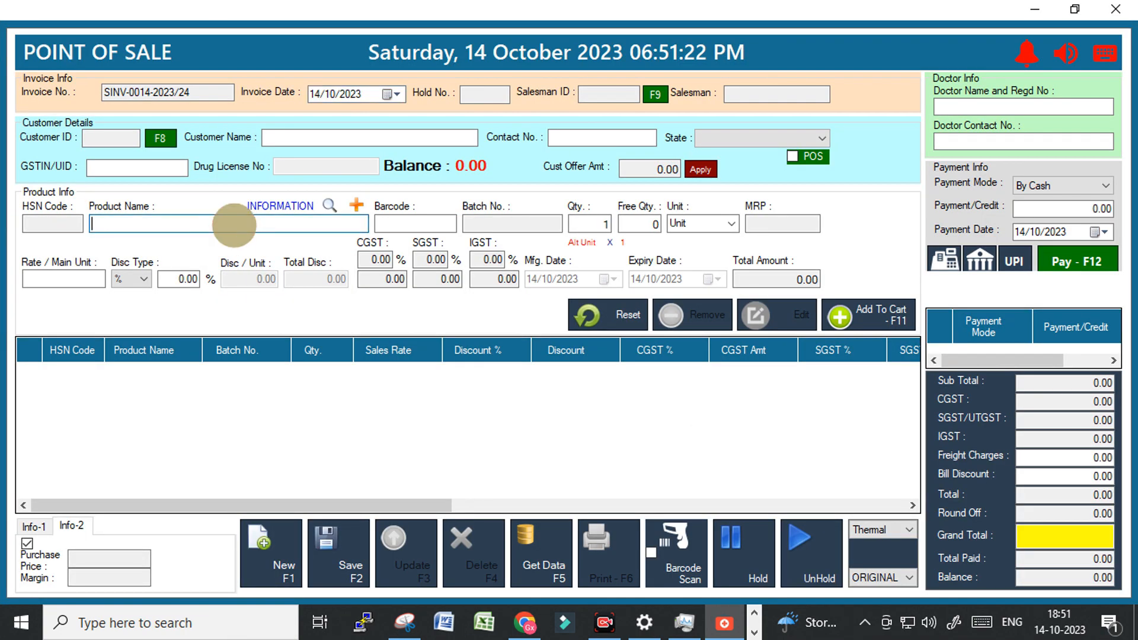
pyautogui.write('abc')
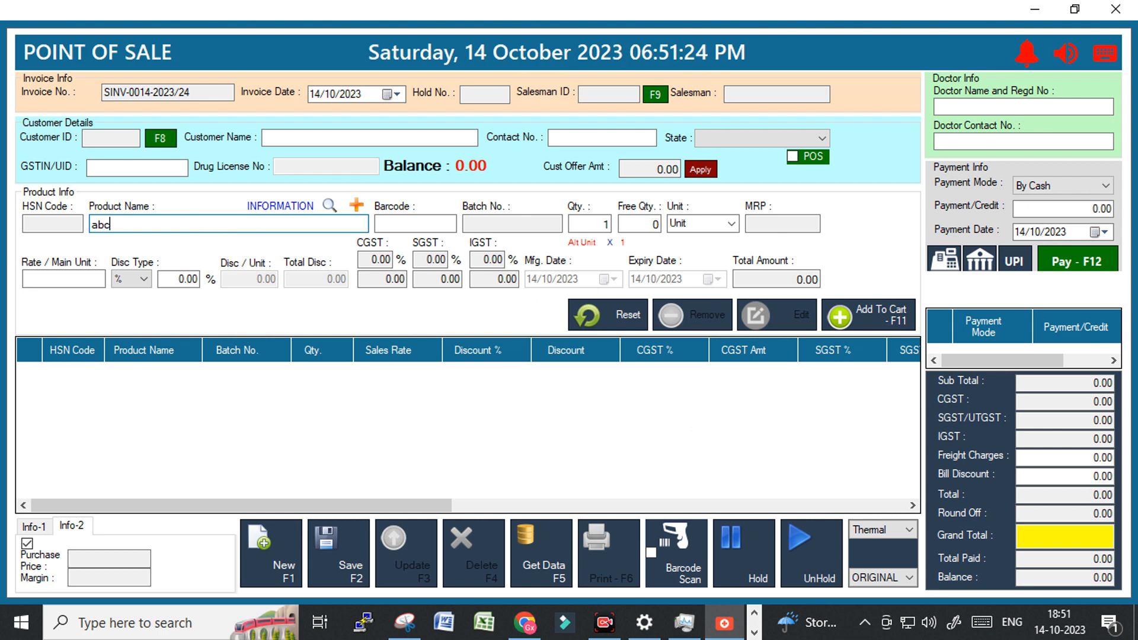
pyautogui.press('Return')
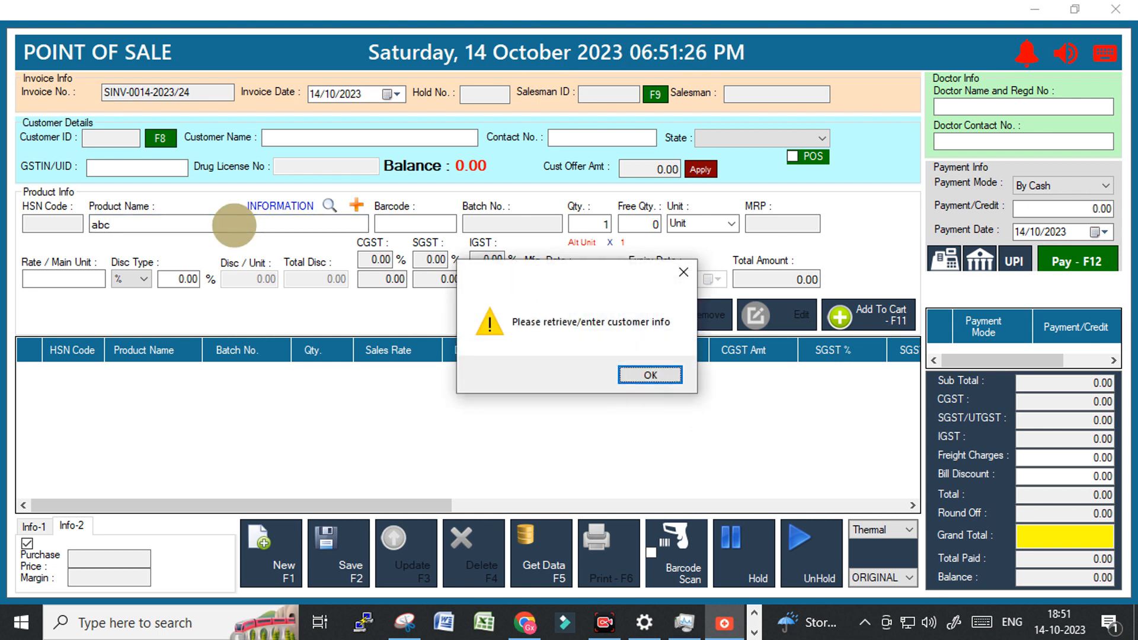
pyautogui.press('Return')
pyautogui.click(790, 156)
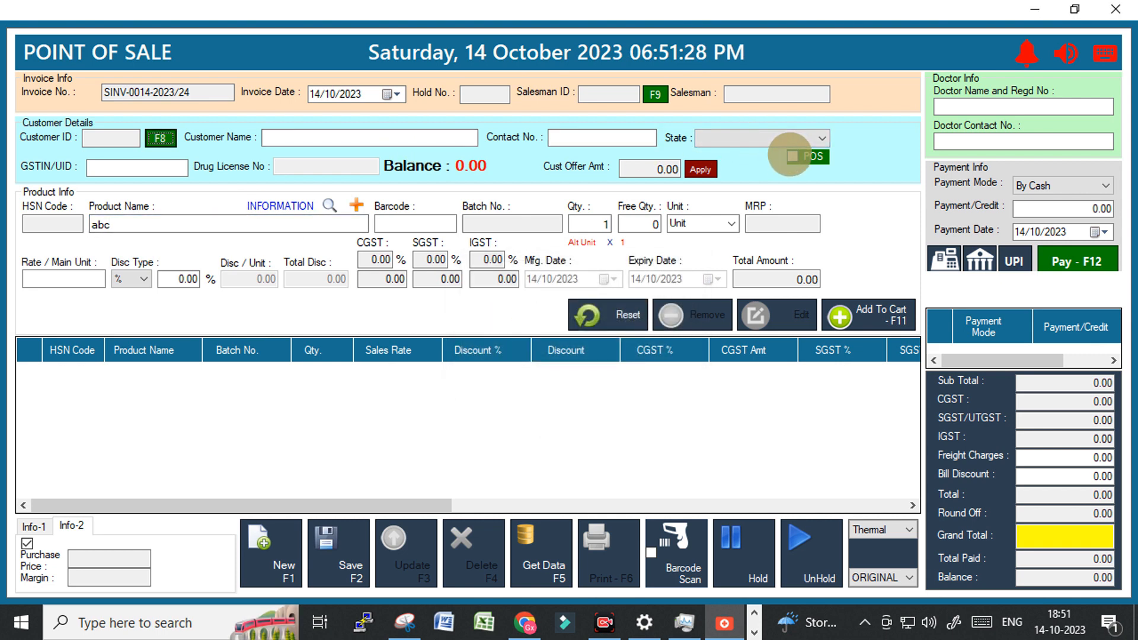
# Bill the invoice to the first customer in the F8 customer list.
pyautogui.click(389, 139)
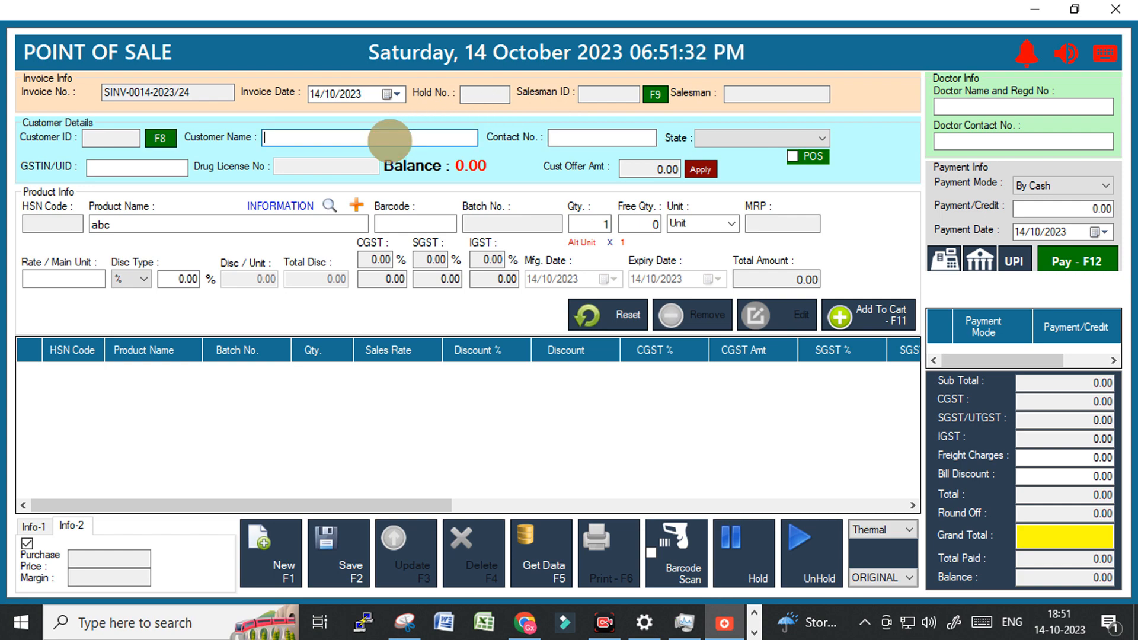
pyautogui.press('F8')
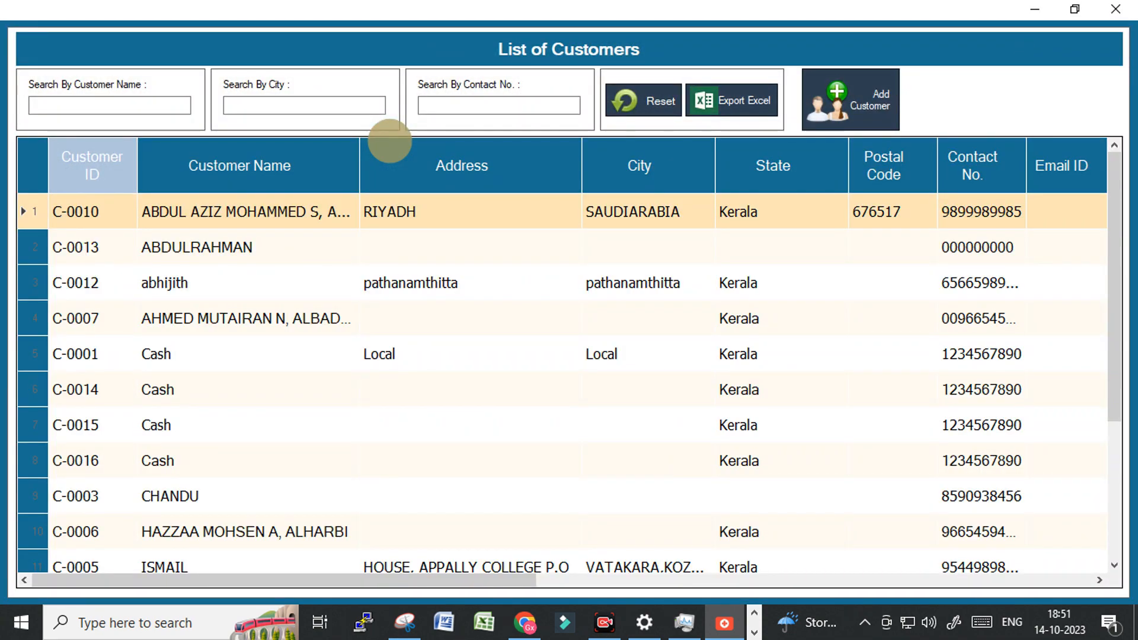
pyautogui.press('Return')
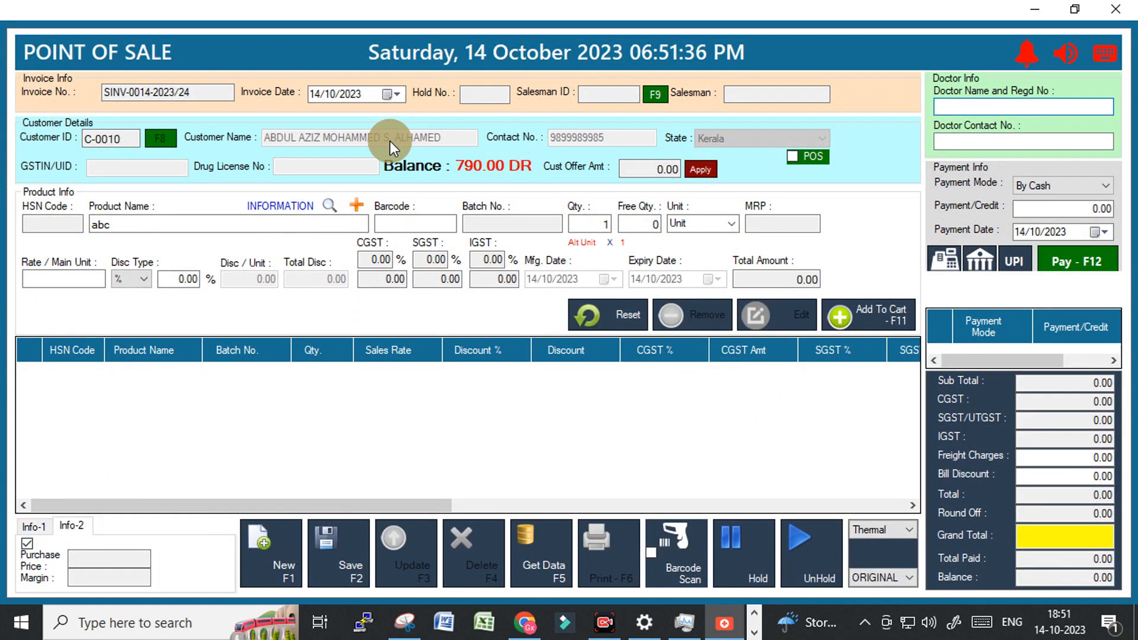
pyautogui.click(126, 225)
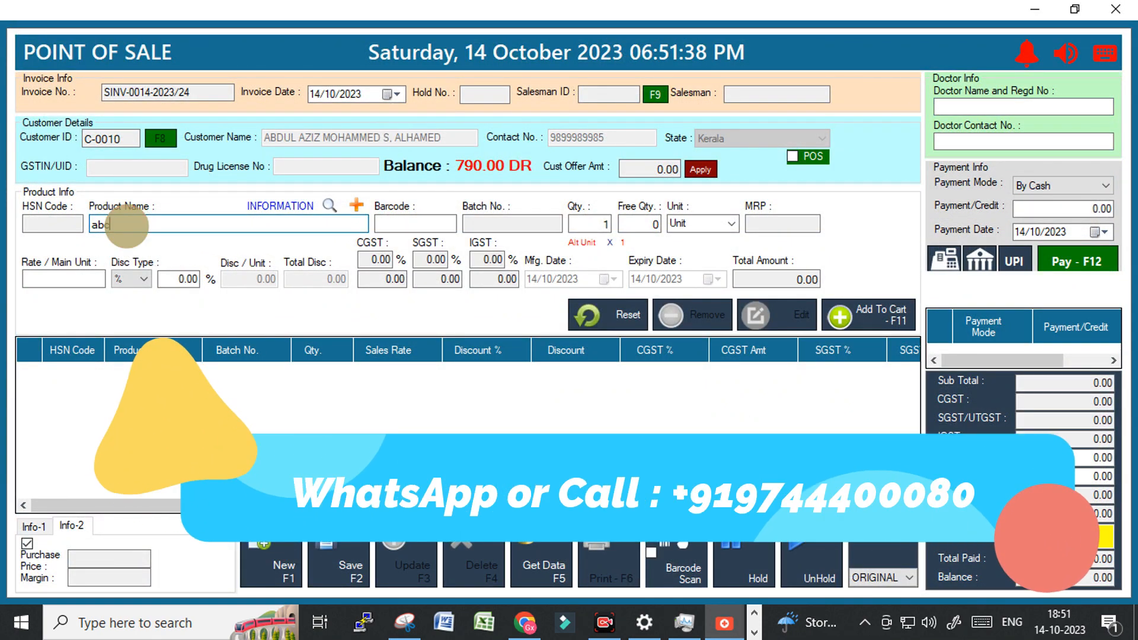
# Add ABC MEdicine1 from stock to the cart with quantity 2, bringing the total to 480.
pyautogui.press('Return')
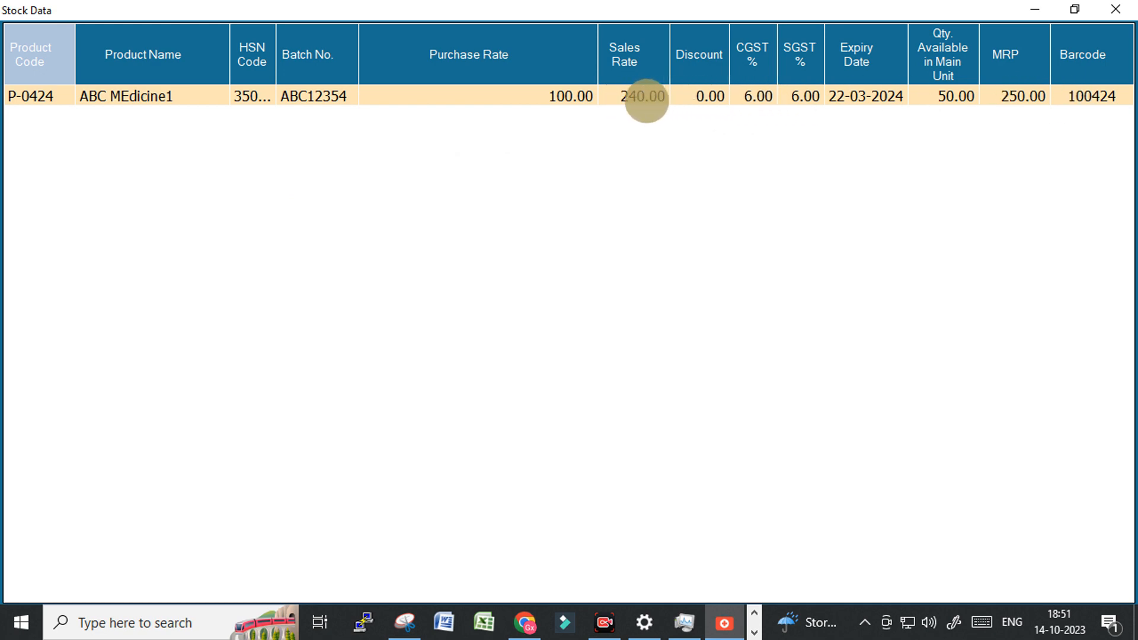
pyautogui.doubleClick(137, 96)
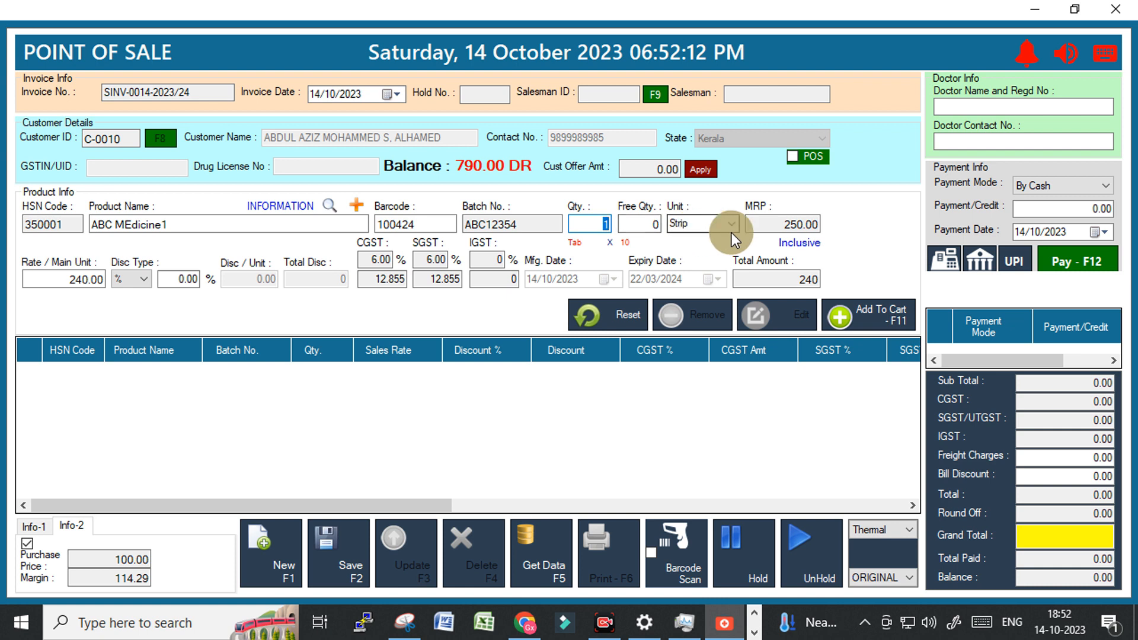
pyautogui.write('2')
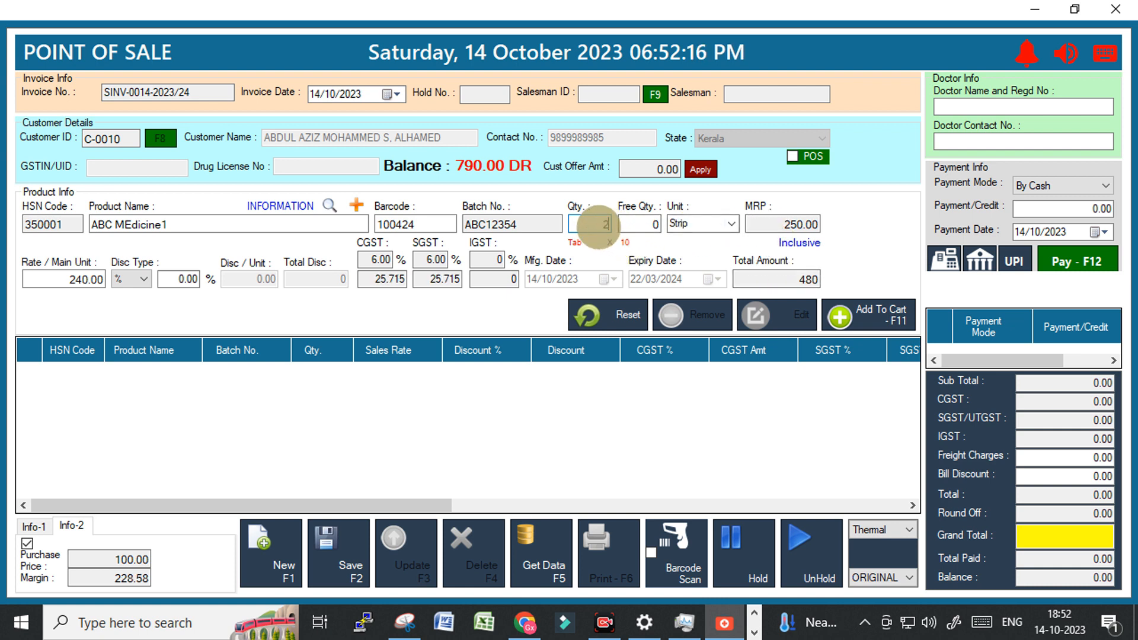
pyautogui.press('Return')
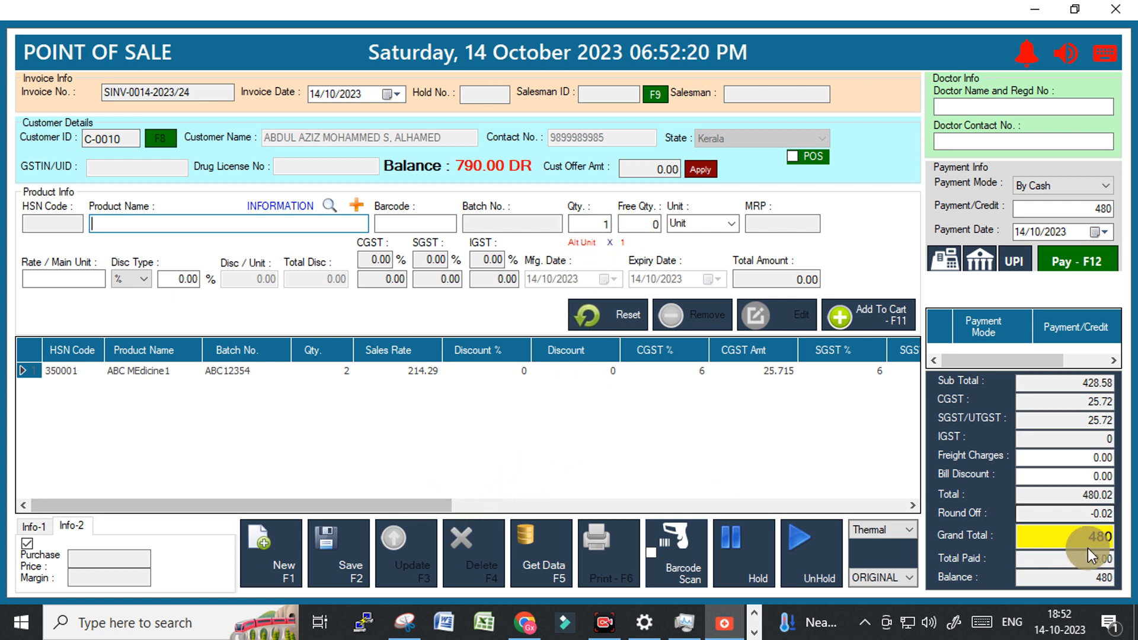
pyautogui.click(1096, 537)
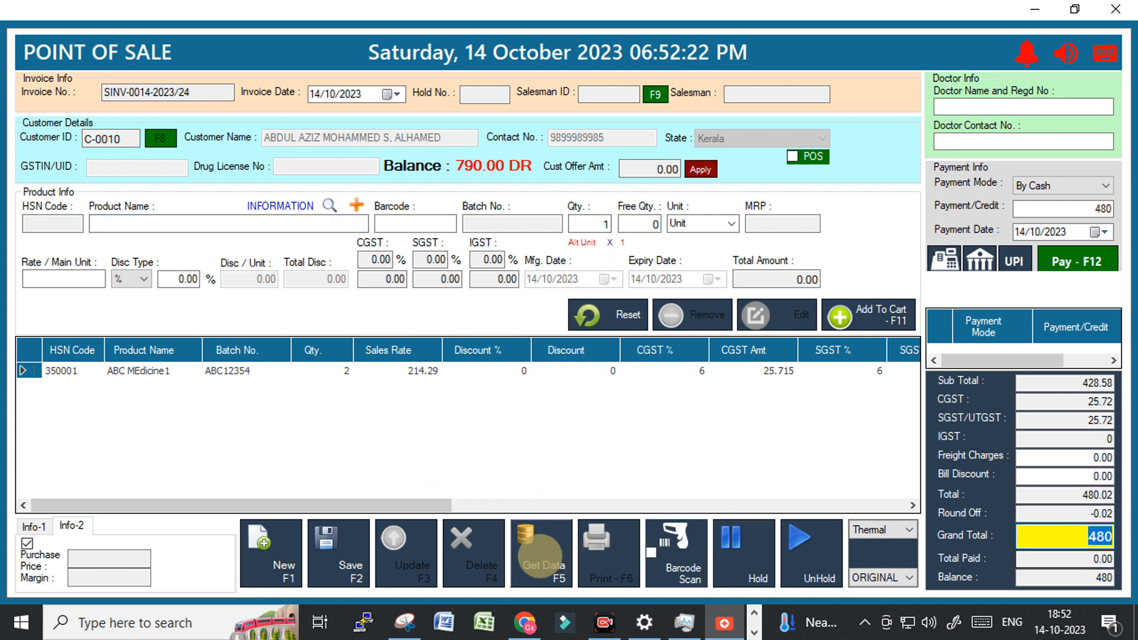
# Add 5 more Tab units of ABC MEdicine1, raising the cart line to 2.5 and the total to 600.
pyautogui.moveTo(428, 506); pyautogui.dragTo(335, 505)
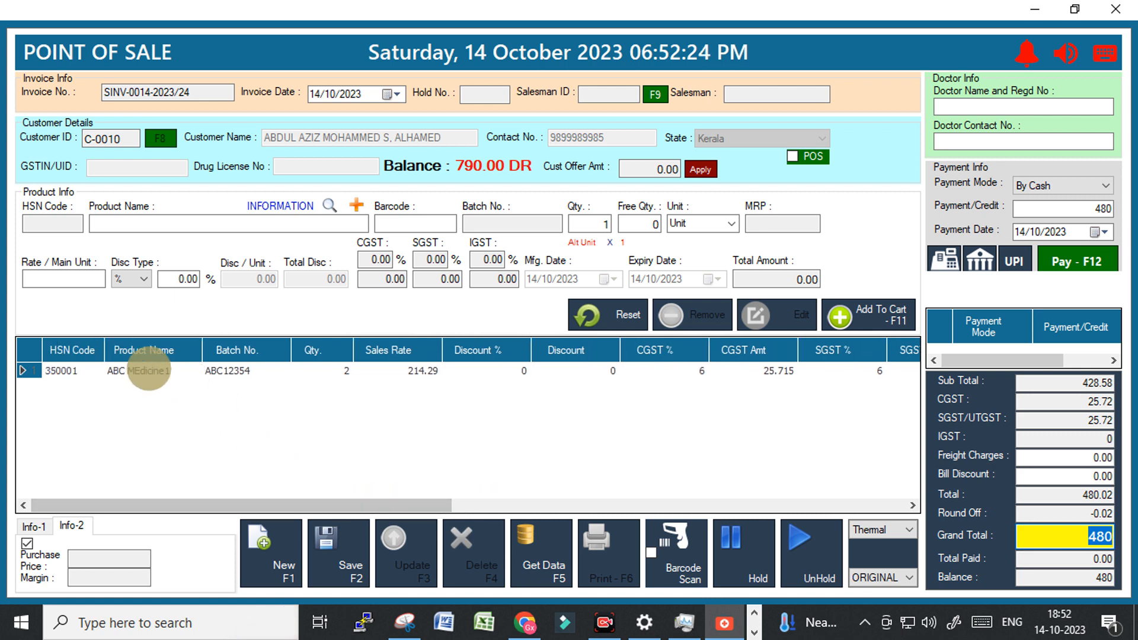
pyautogui.click(140, 224)
pyautogui.write('abc')
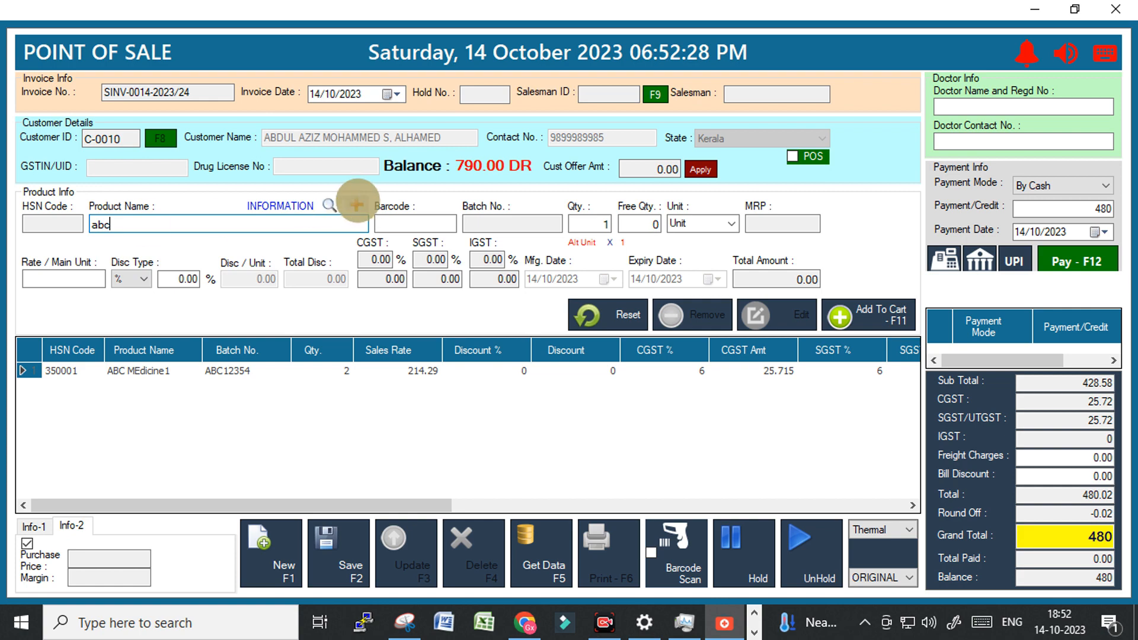
pyautogui.press('Return')
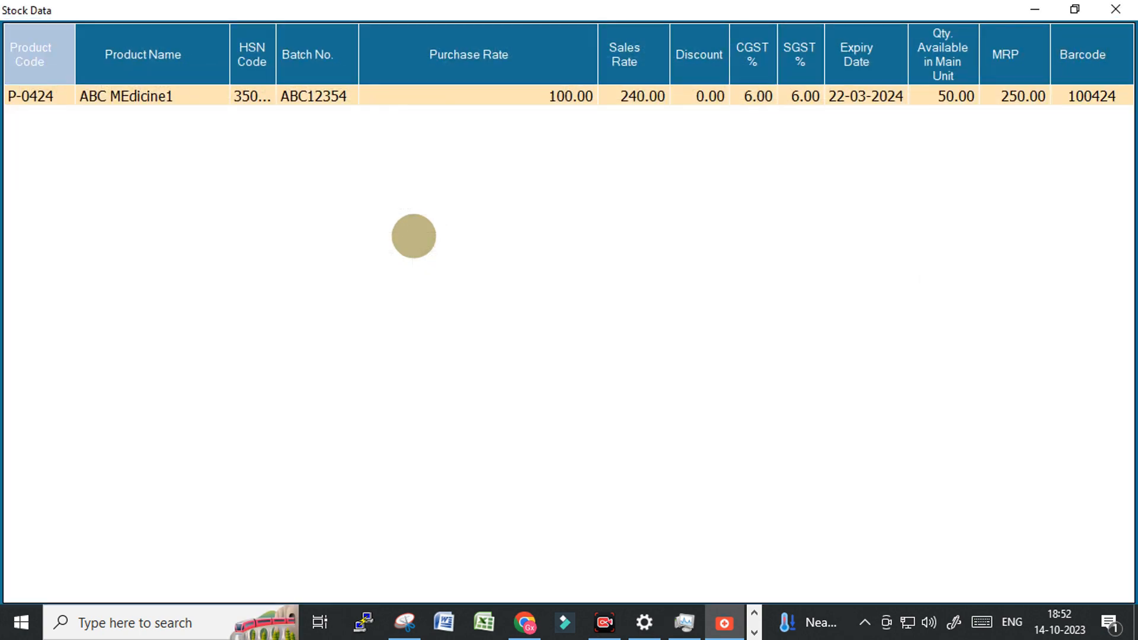
pyautogui.press('Return')
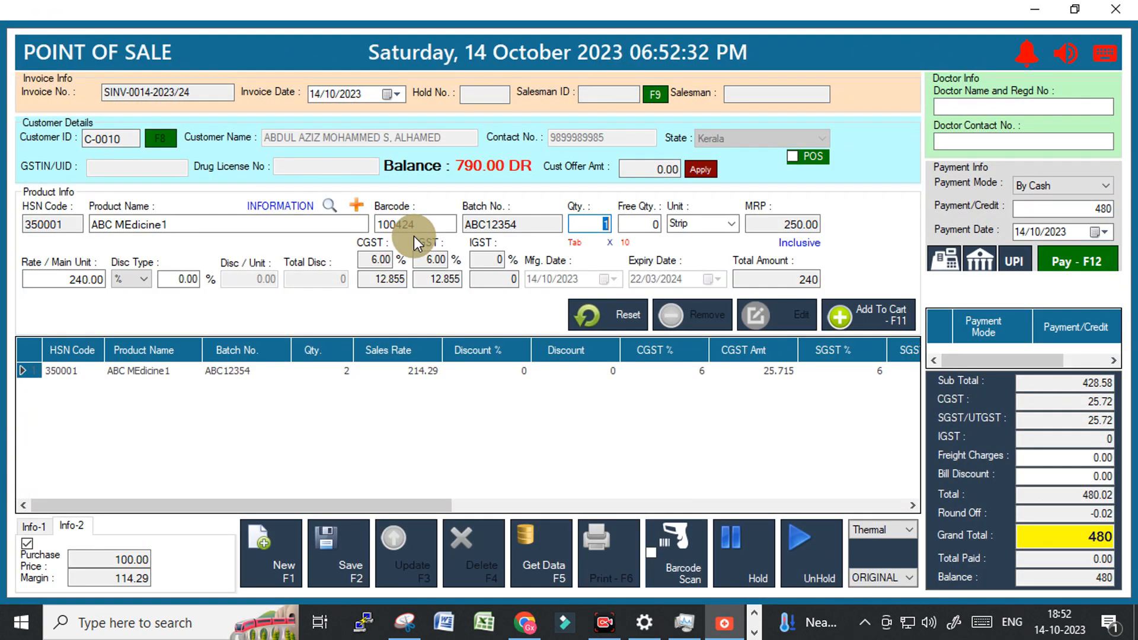
pyautogui.write('5')
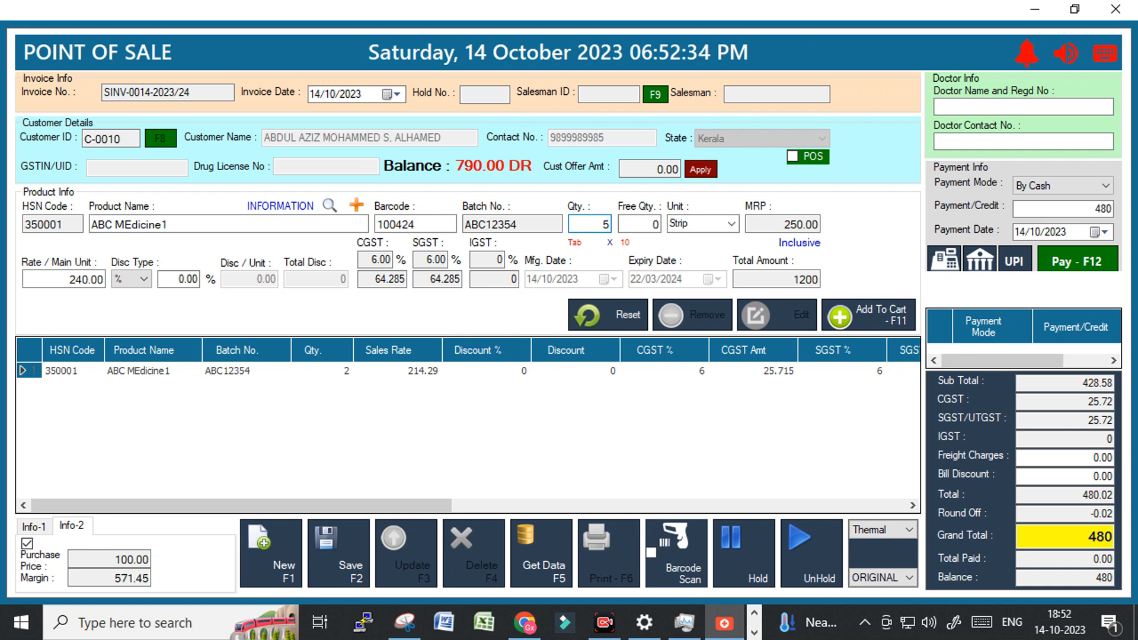
pyautogui.press('Tab')
pyautogui.press('Tab')
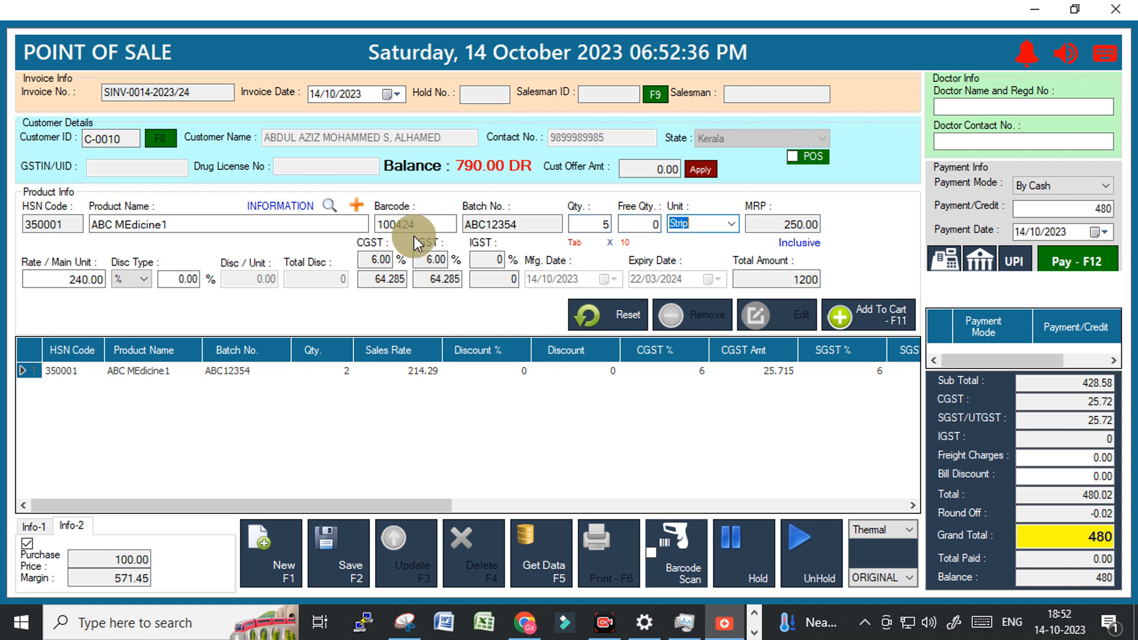
pyautogui.press('Down')
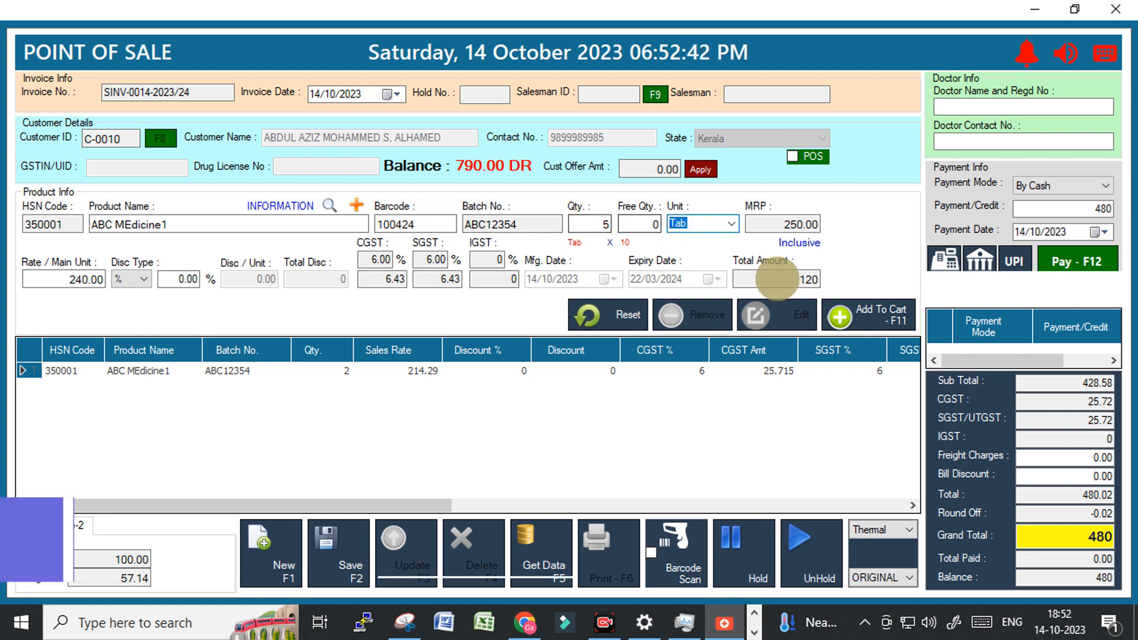
pyautogui.click(777, 278)
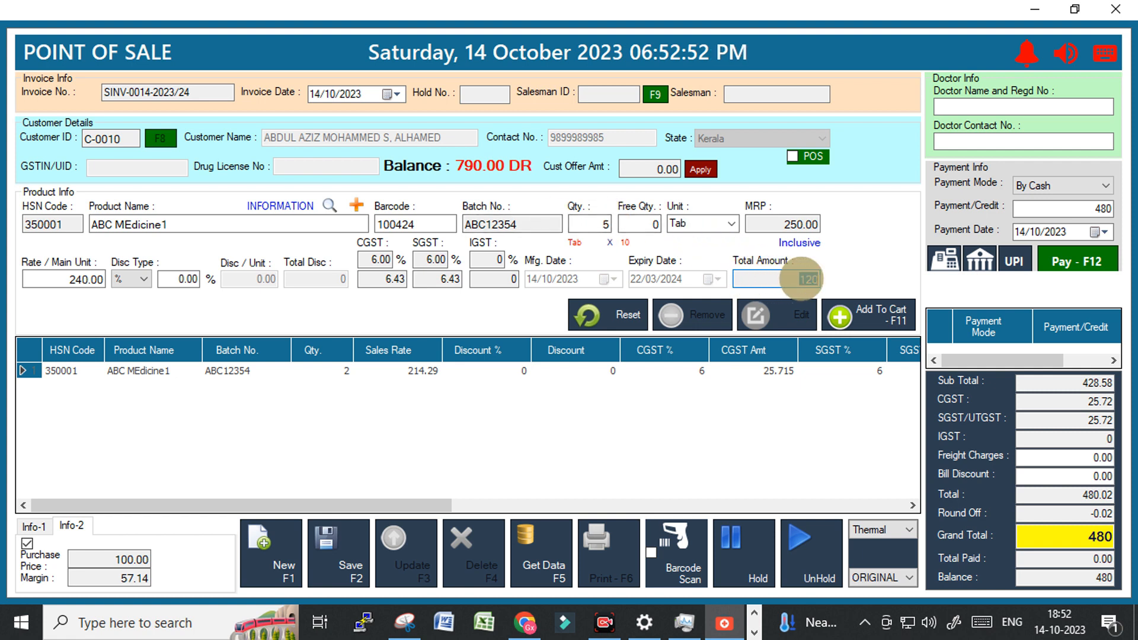
pyautogui.click(848, 311)
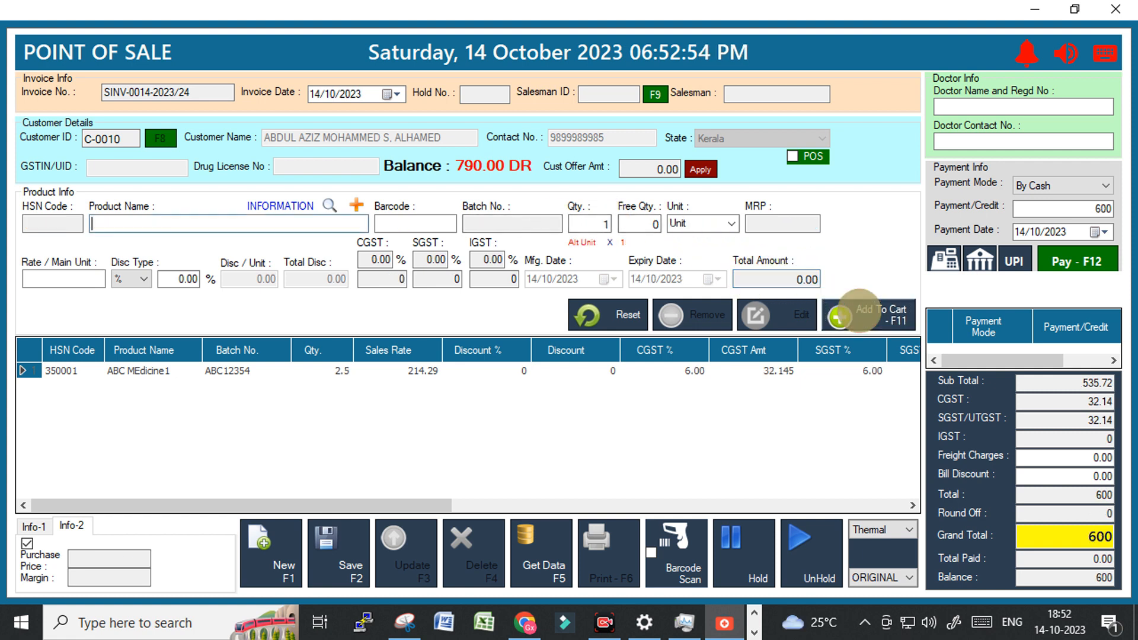
# Reload the ABC MEdicine1 cart line, review its purchase price and margin, and show the remarks box.
pyautogui.click(320, 370)
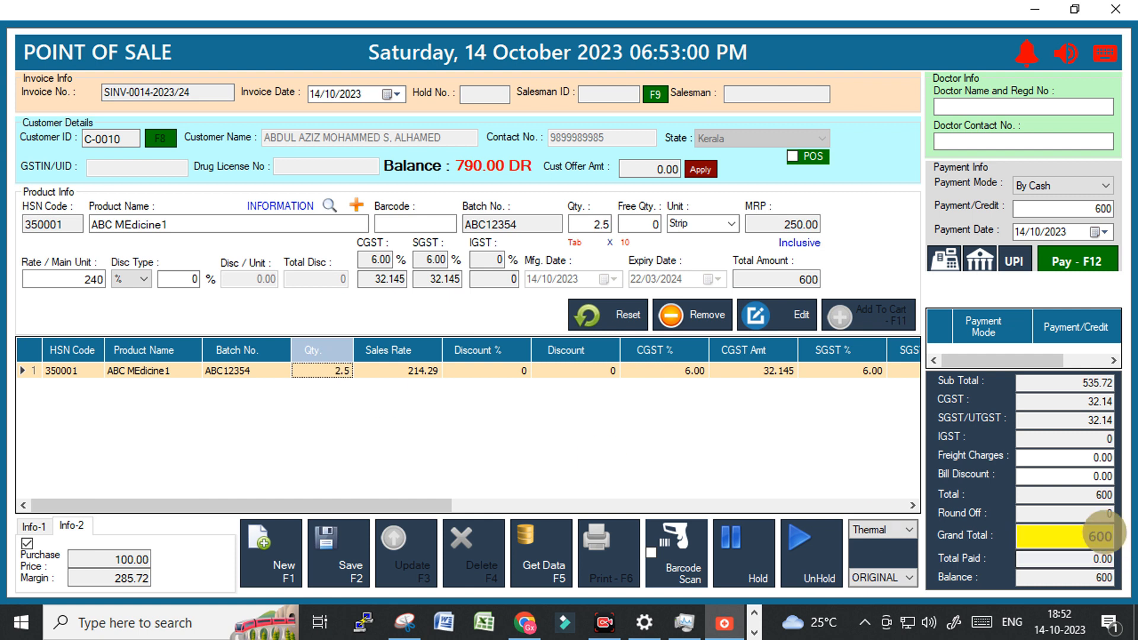
pyautogui.click(1111, 536)
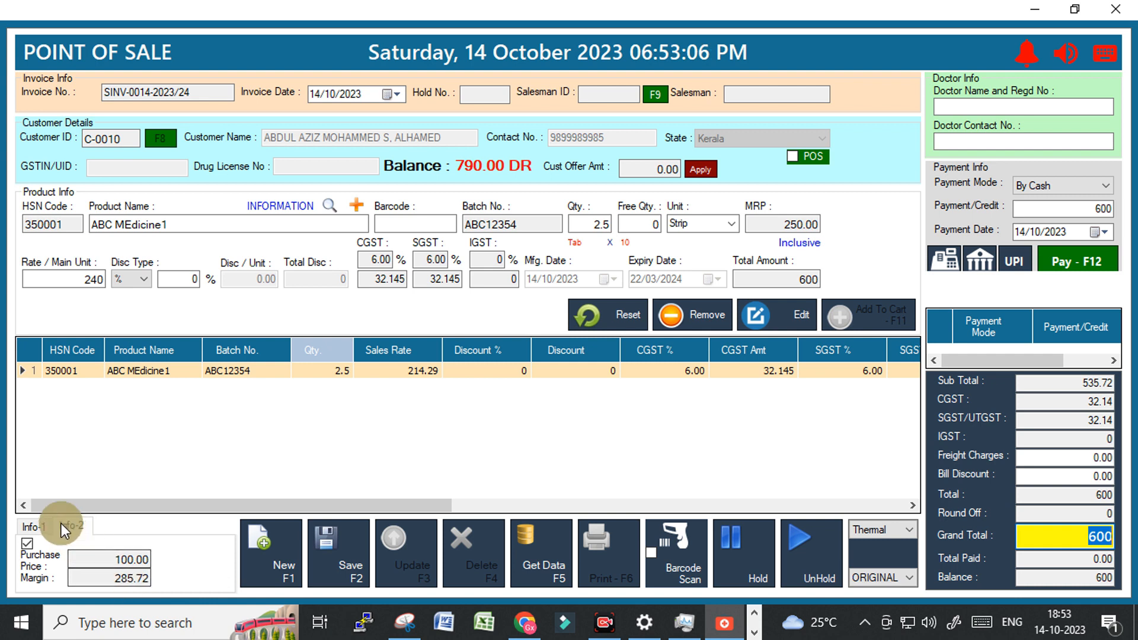
pyautogui.moveTo(107, 561); pyautogui.dragTo(185, 562)
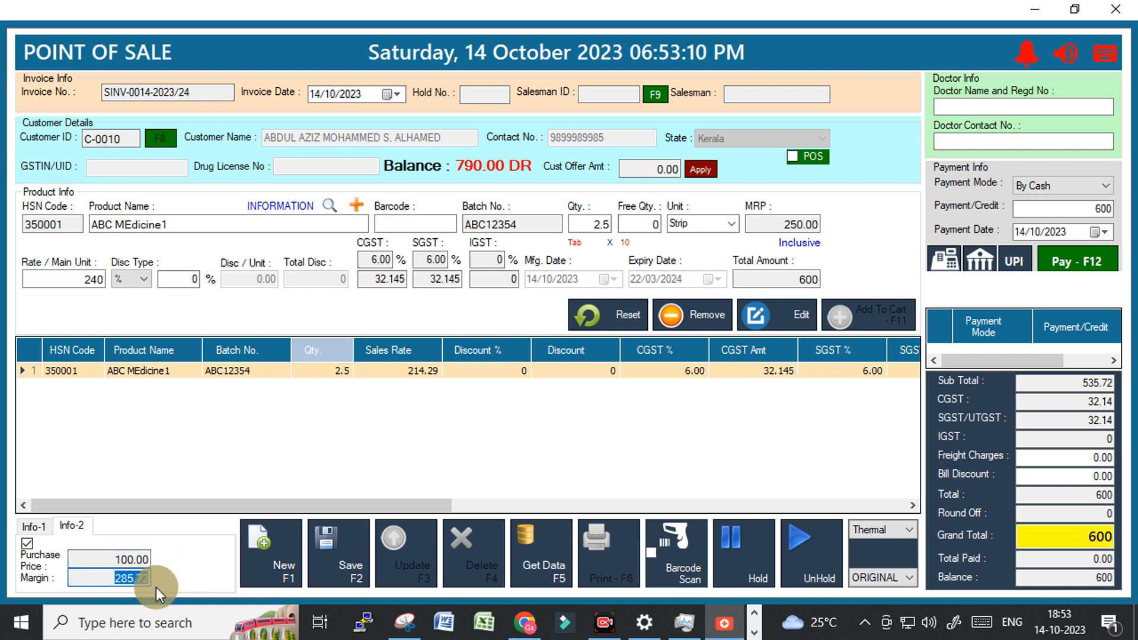
pyautogui.click(234, 374)
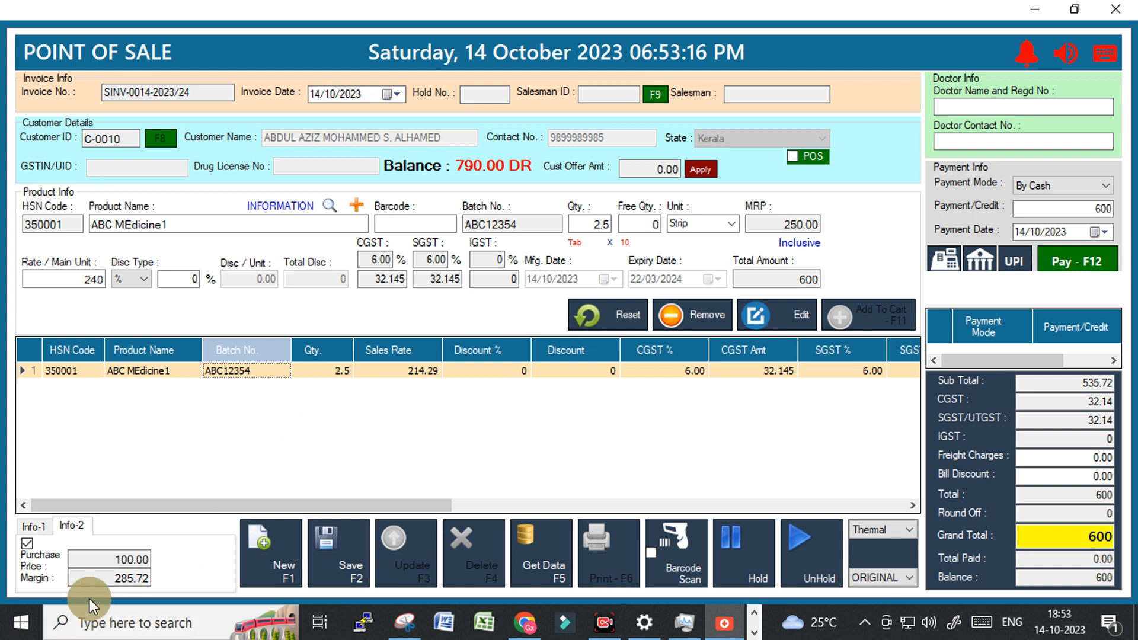
pyautogui.moveTo(115, 578); pyautogui.dragTo(147, 580)
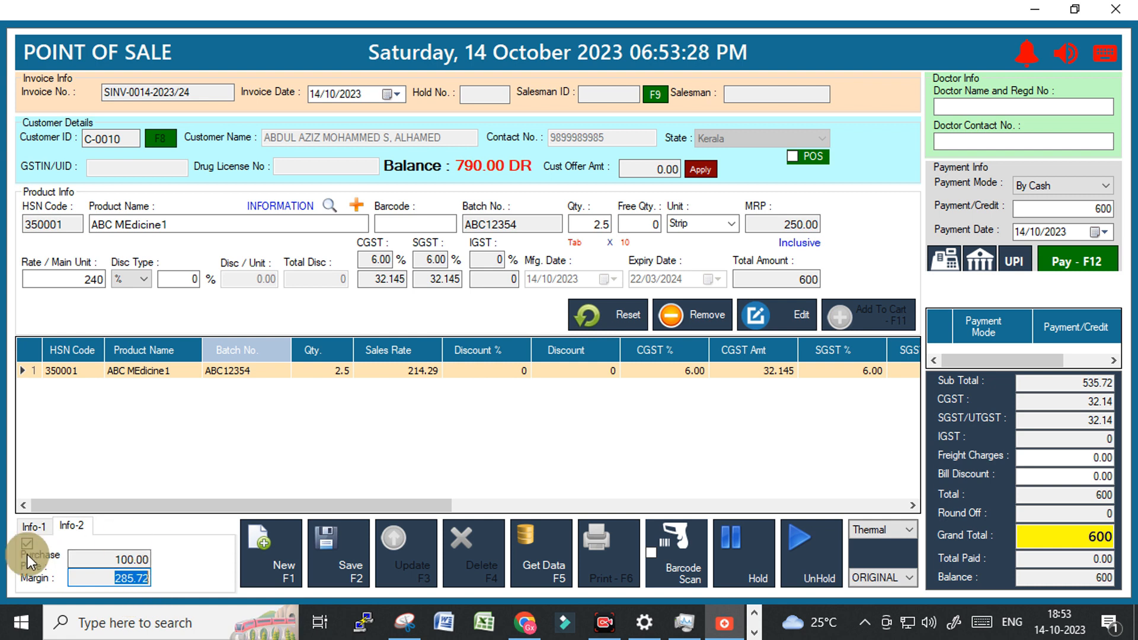
pyautogui.click(35, 525)
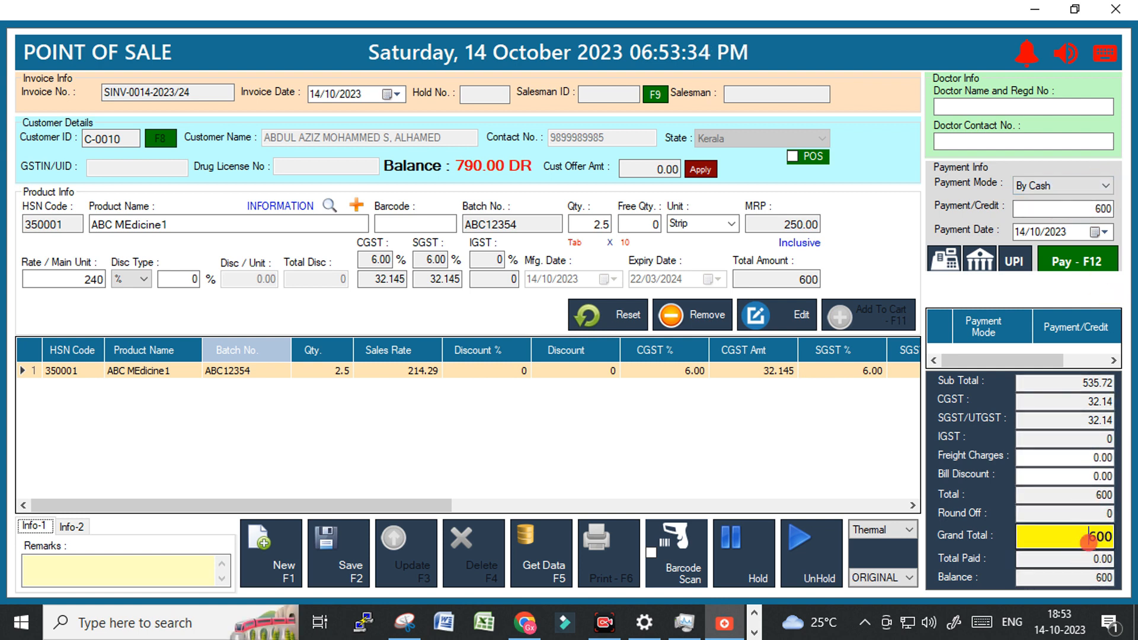
# Pay the 600 invoice under Credit Terms - 7 days.
pyautogui.doubleClick(1093, 536)
pyautogui.click(1106, 185)
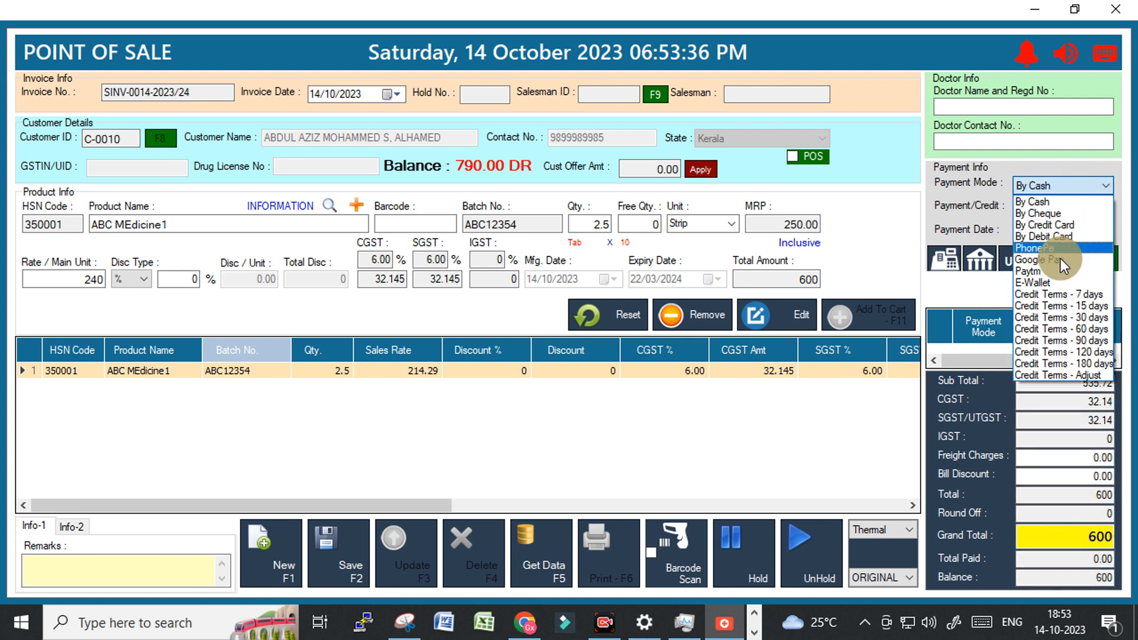
pyautogui.click(1046, 296)
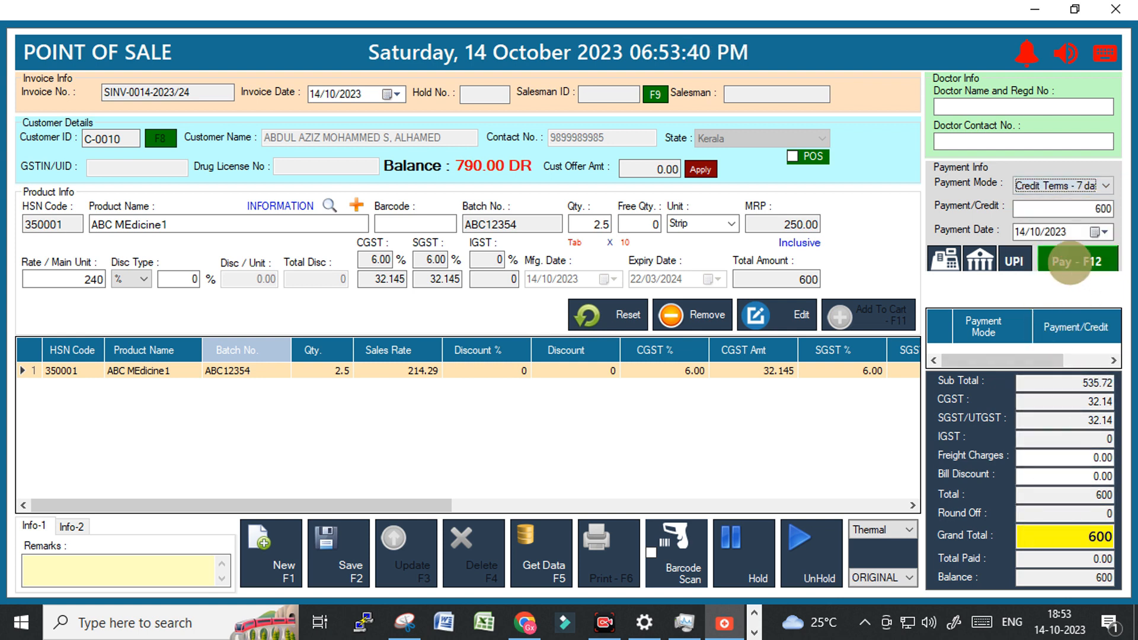
pyautogui.click(1069, 263)
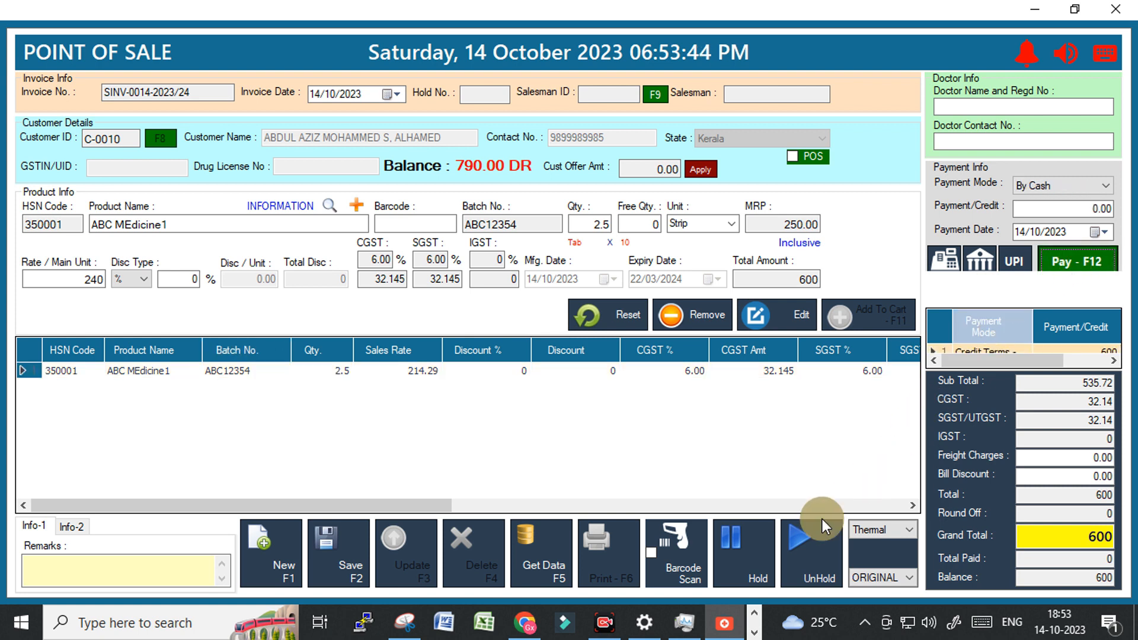
# Save the invoice in A5 Size print format and agree to print it.
pyautogui.click(877, 531)
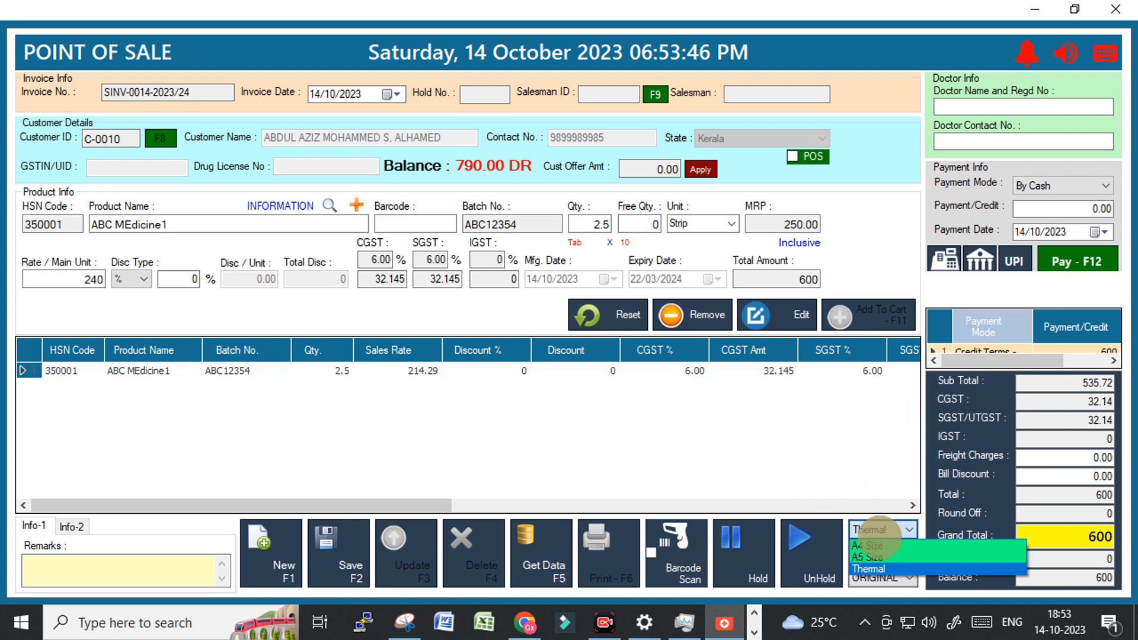
pyautogui.click(875, 557)
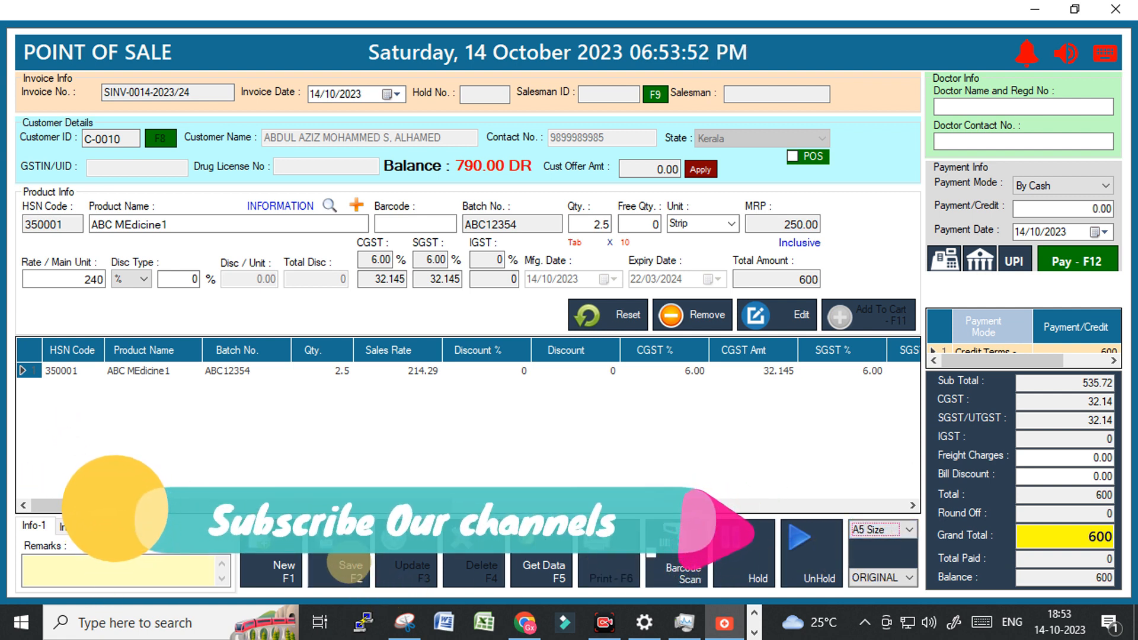
pyautogui.click(349, 562)
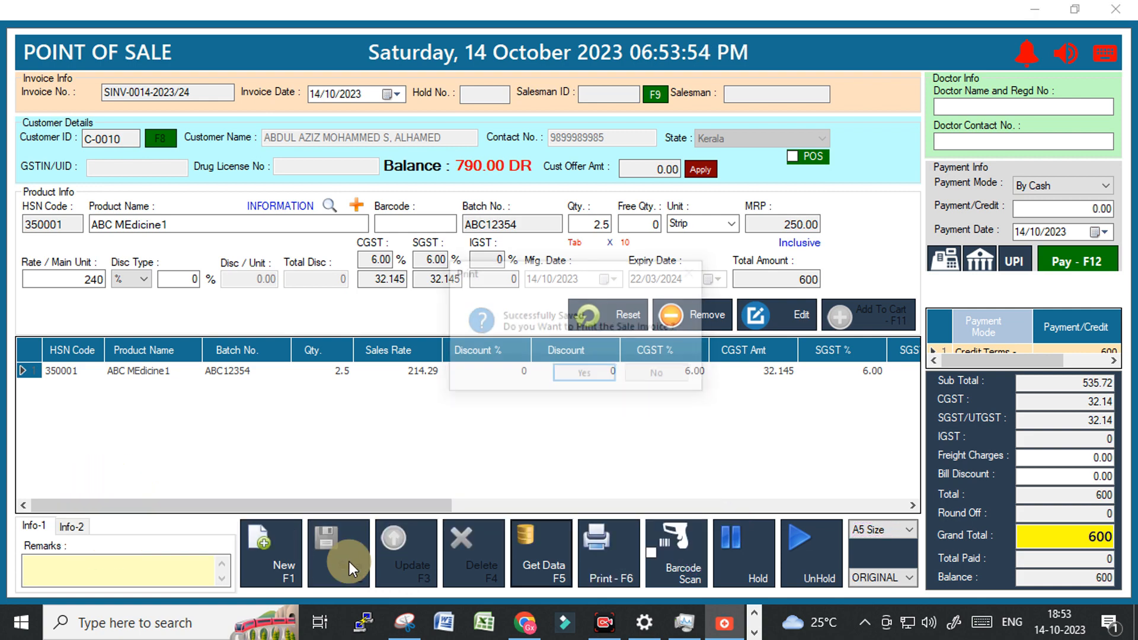
pyautogui.press('Return')
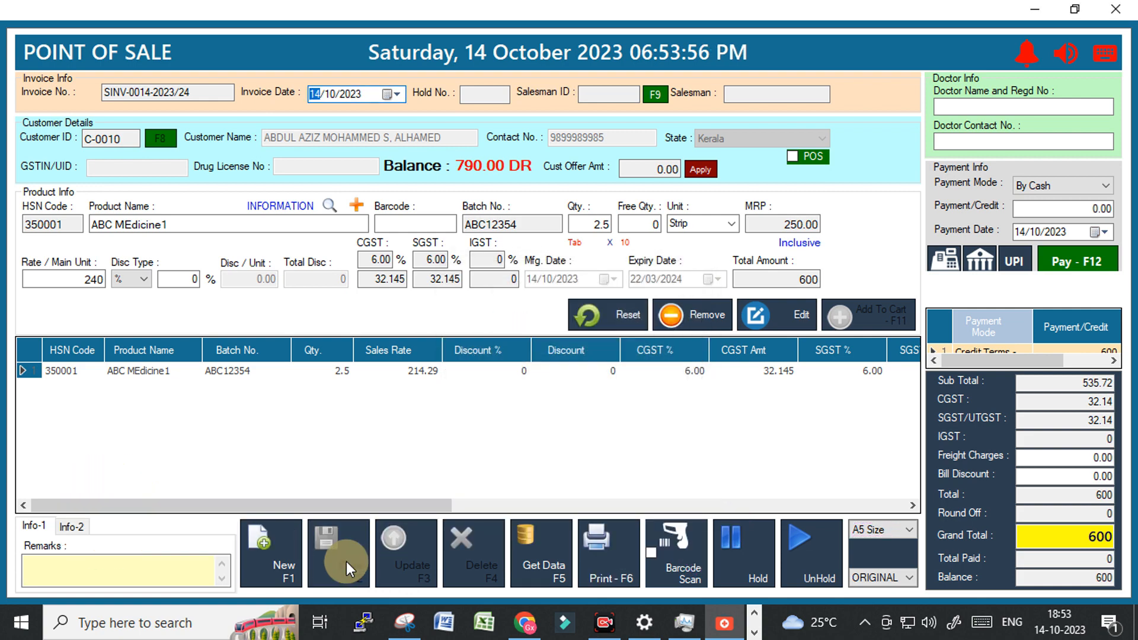
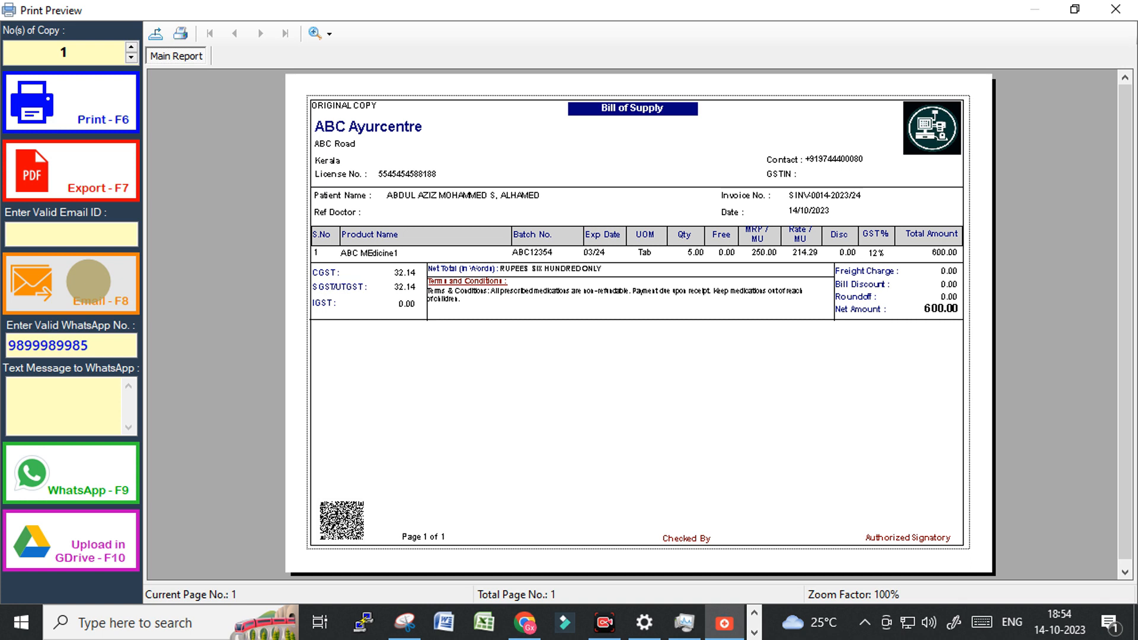
# Check the Email ID and WhatsApp No. fields, then close the 600.00 bill print preview.
pyautogui.click(83, 237)
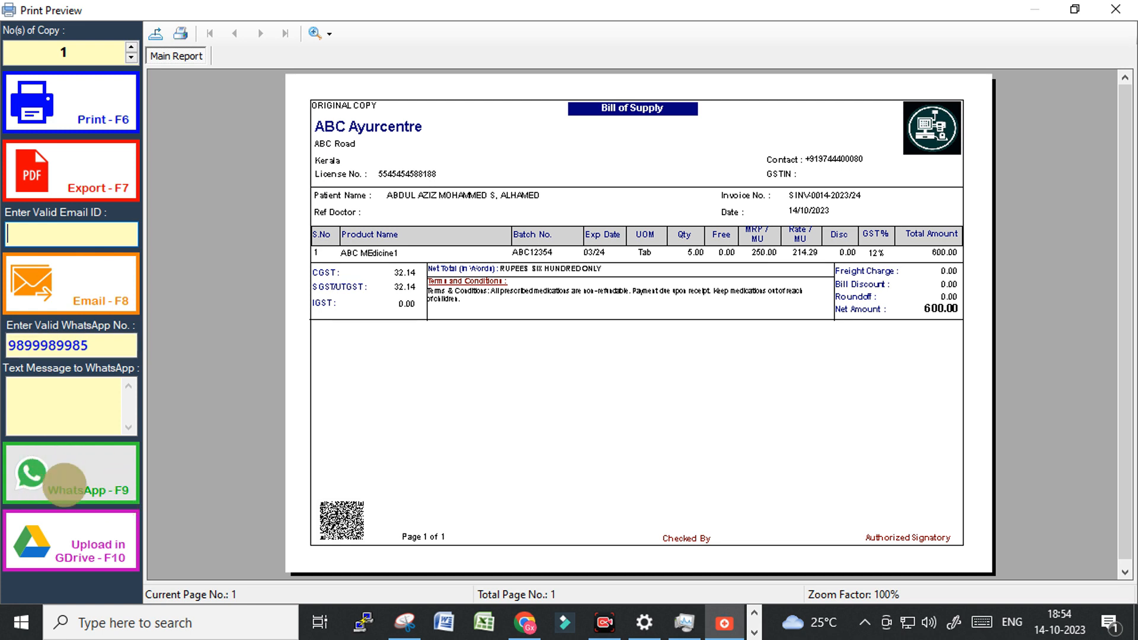
pyautogui.doubleClick(30, 346)
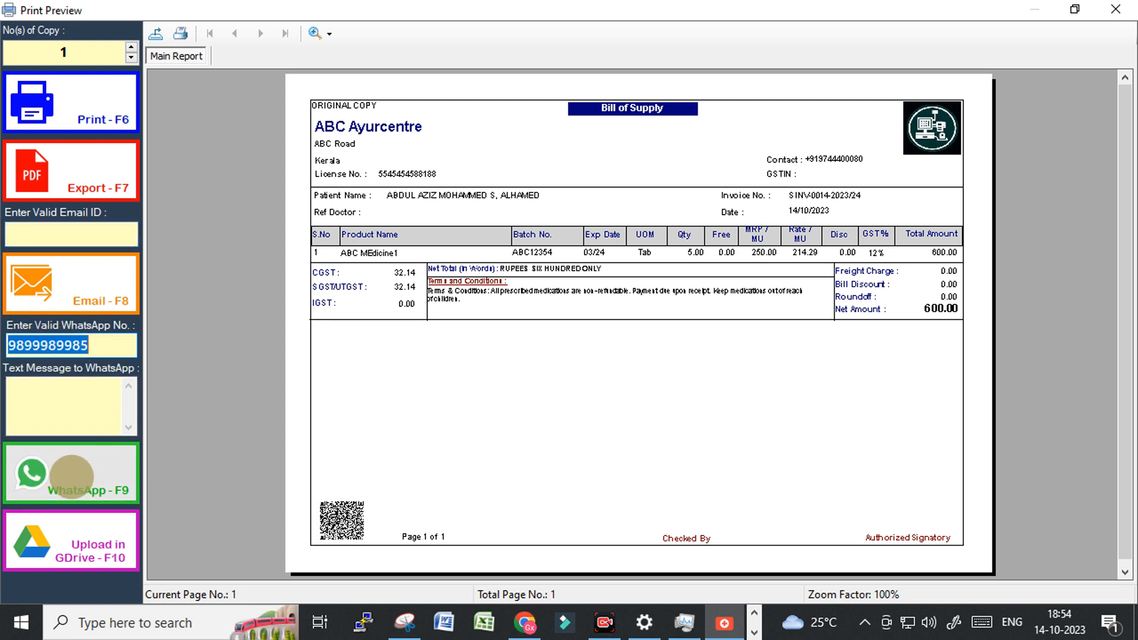
pyautogui.click(1115, 9)
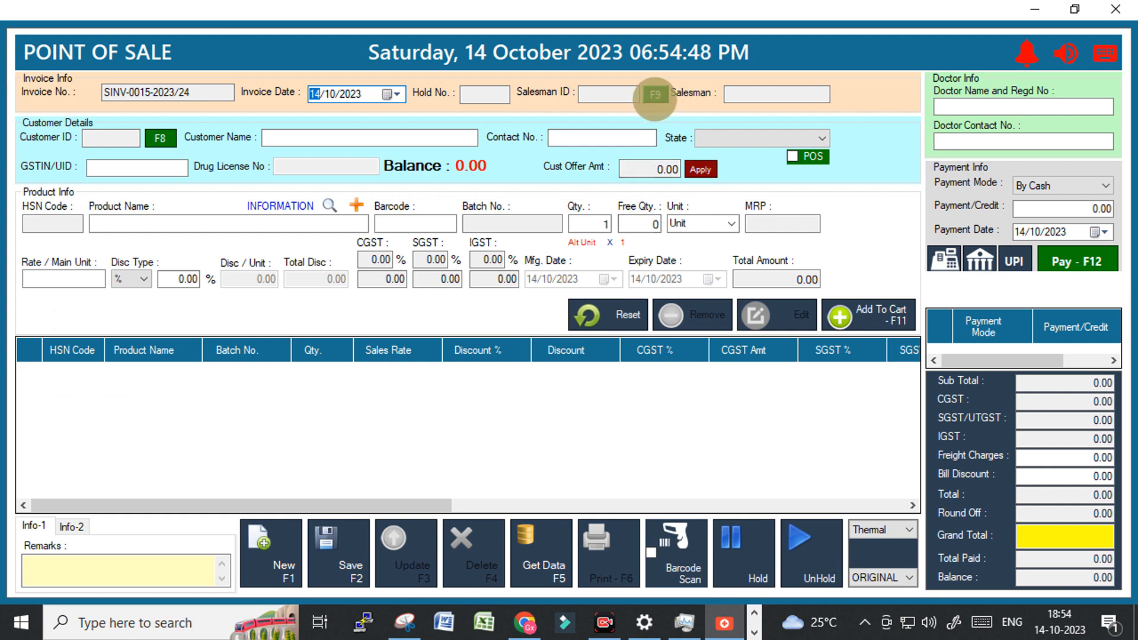
# Assign the listed salesman to the new sale and close the Point of Sale screen.
pyautogui.click(654, 96)
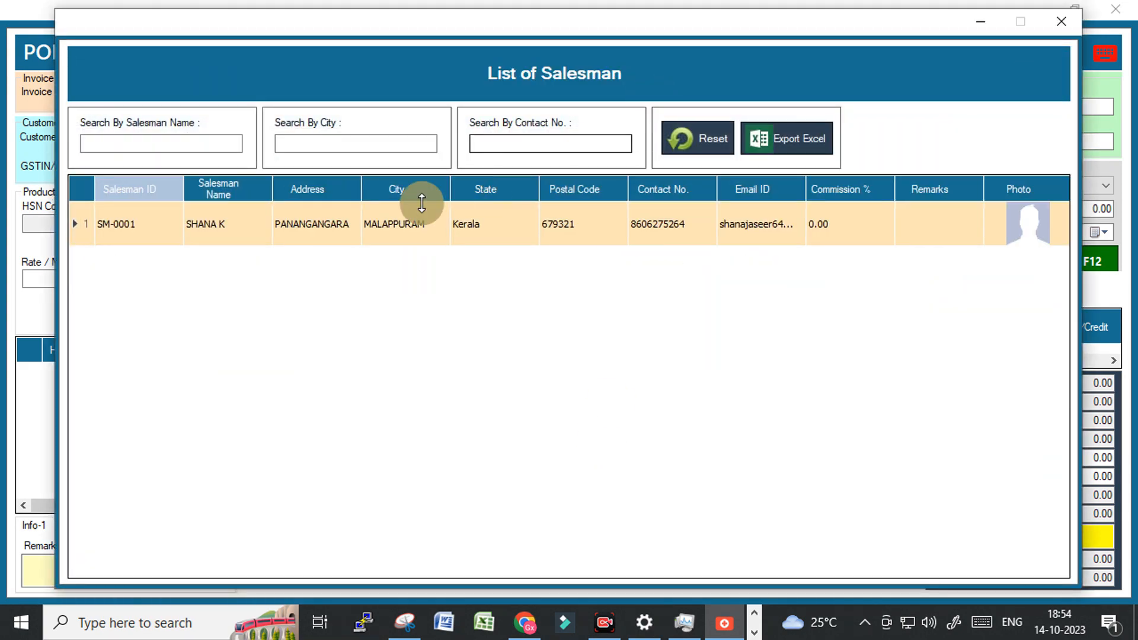
pyautogui.doubleClick(225, 231)
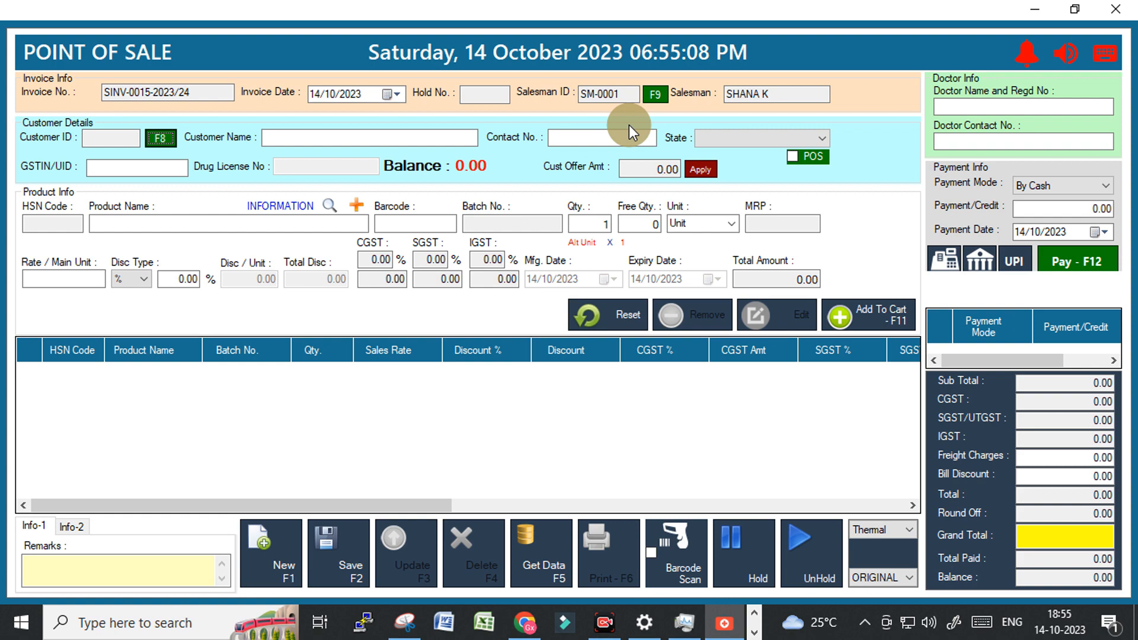
pyautogui.click(1116, 9)
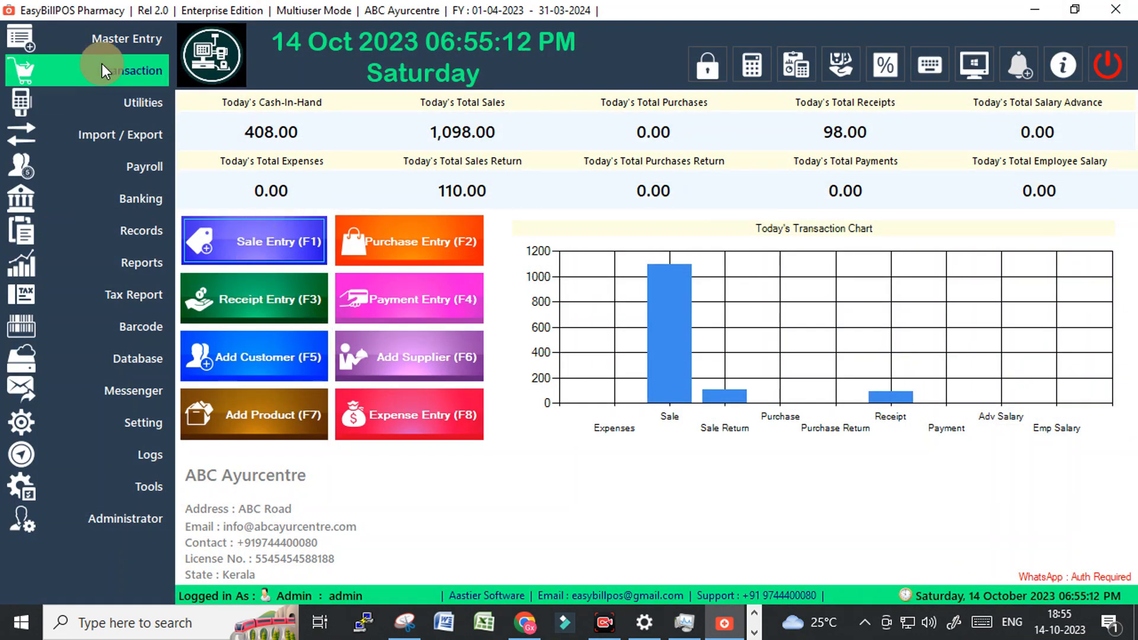
pyautogui.click(109, 48)
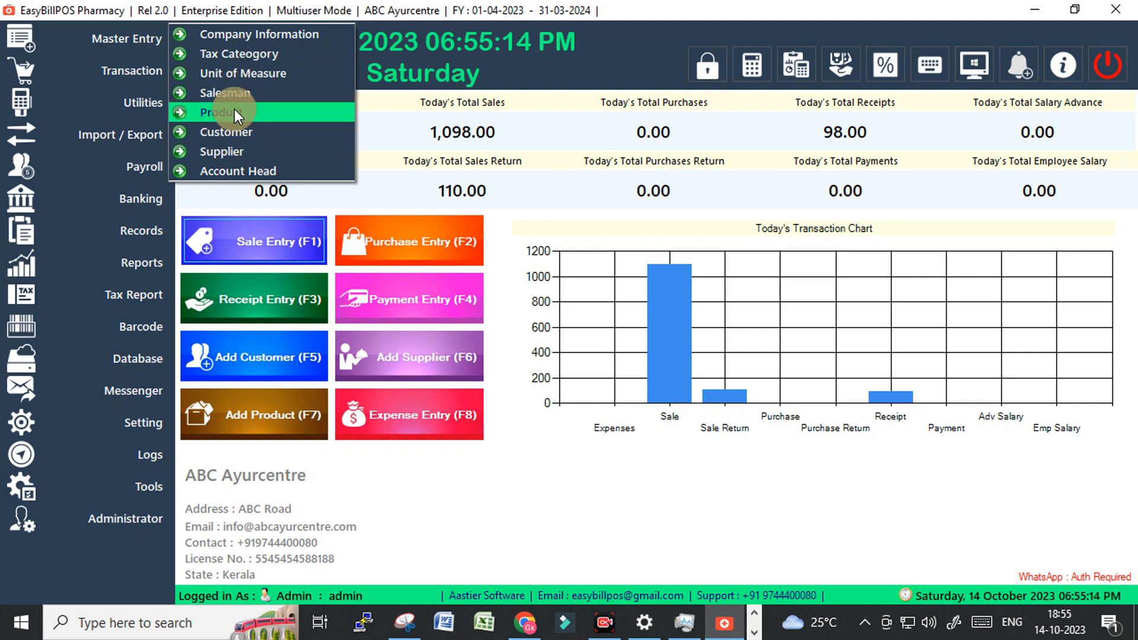
pyautogui.click(234, 94)
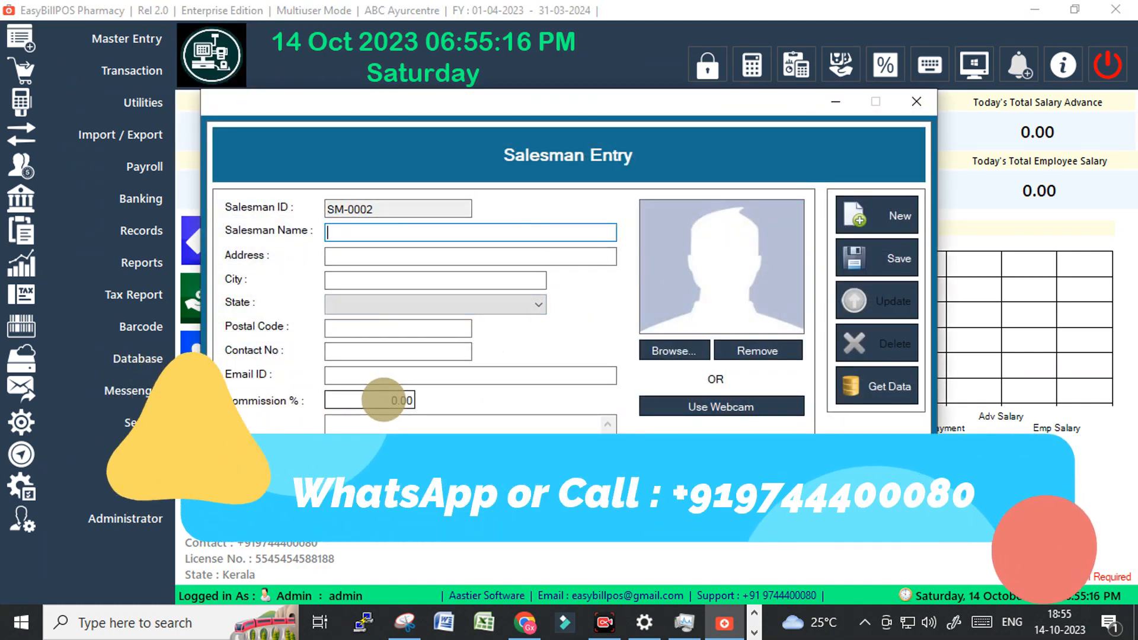
pyautogui.click(393, 400)
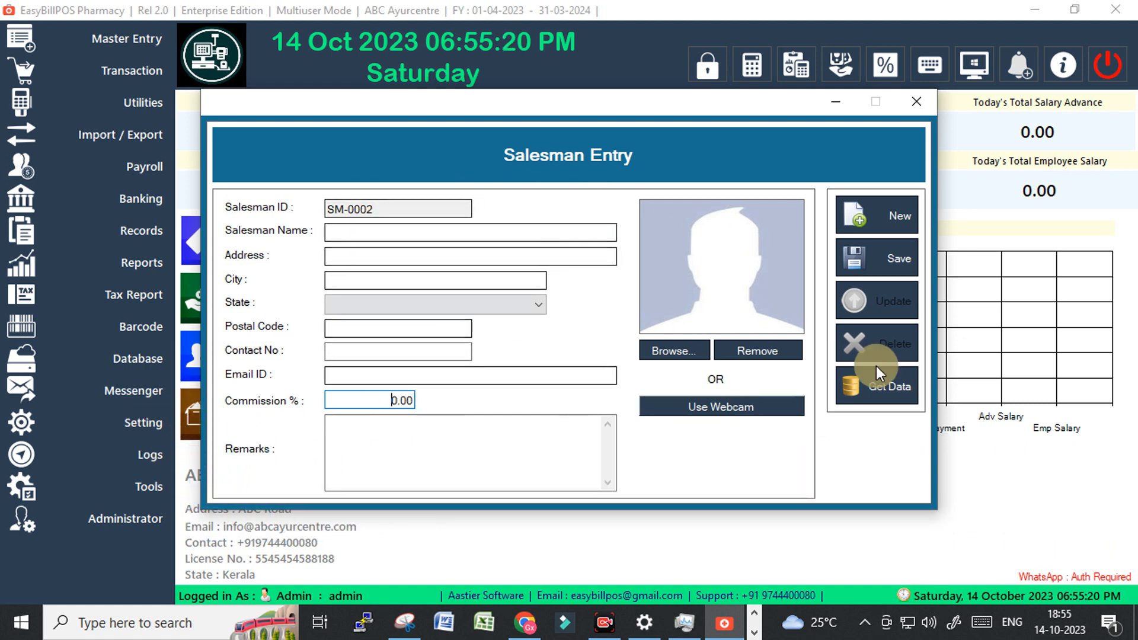
pyautogui.click(915, 102)
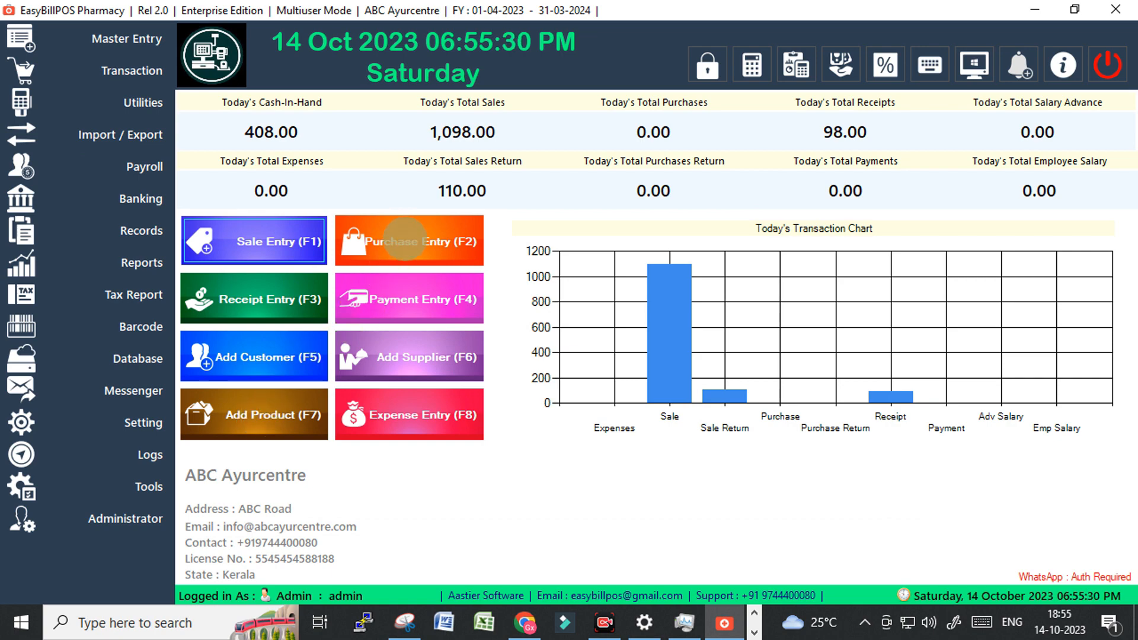
# Start a new purchase entry with supplier BA AYURVEDICS.
pyautogui.click(404, 243)
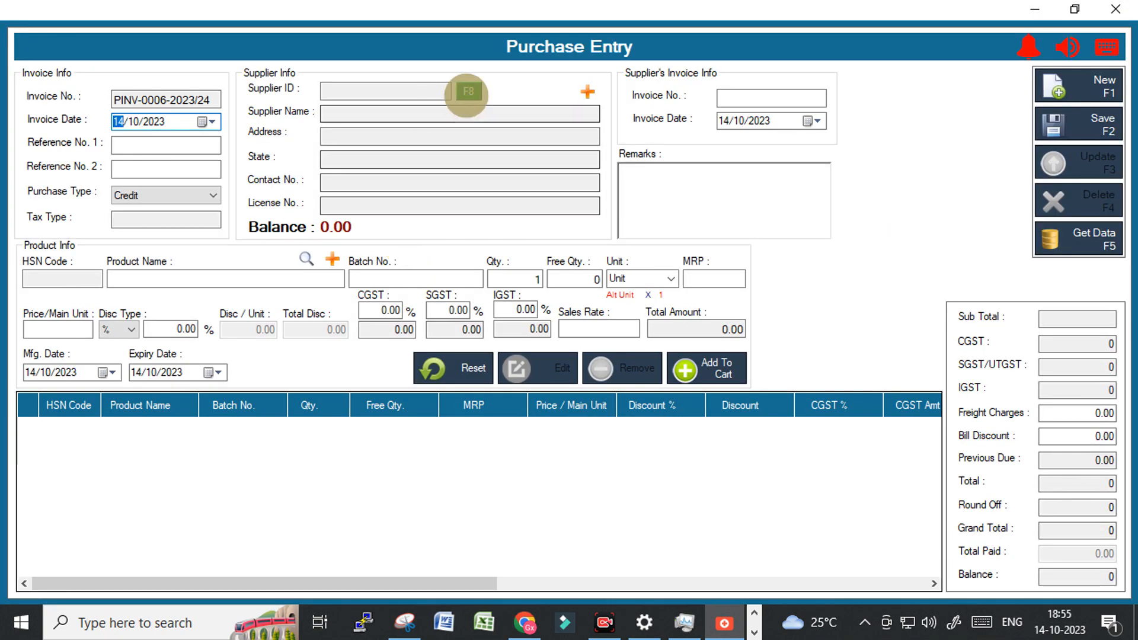
pyautogui.click(468, 92)
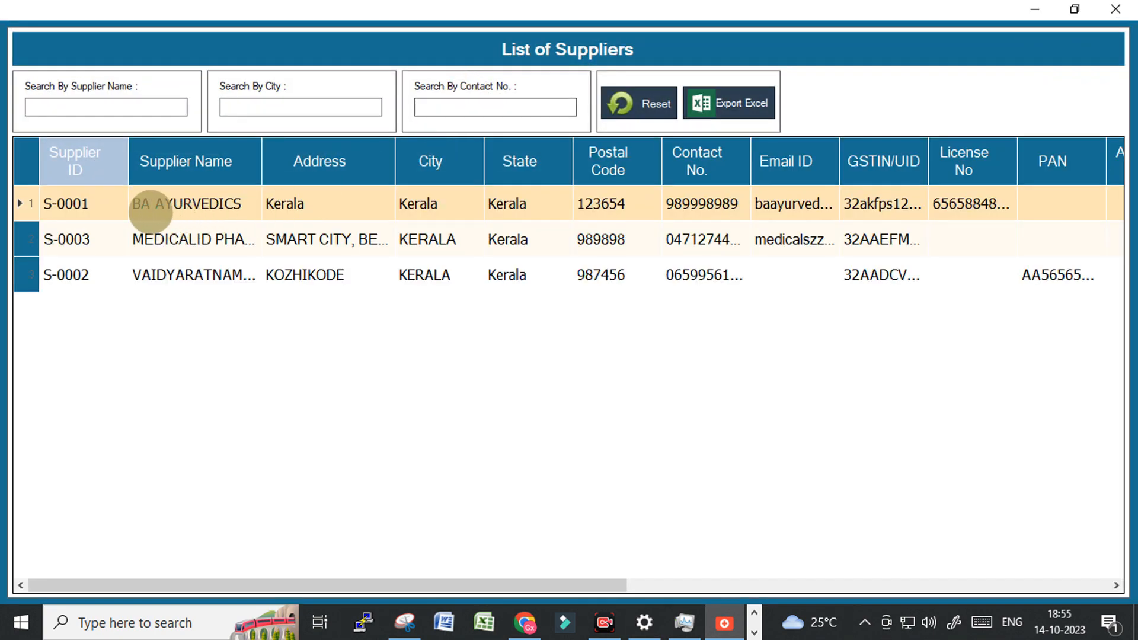
pyautogui.doubleClick(149, 203)
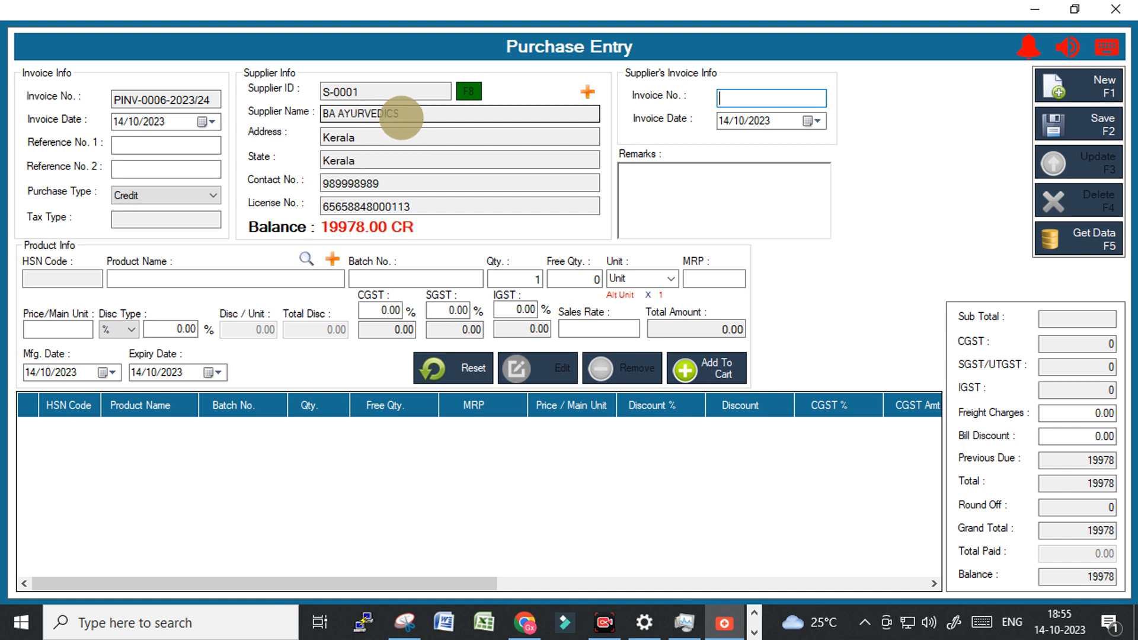
# Search products for 'abc' and load ABC MEdicine1 into the product line.
pyautogui.click(131, 278)
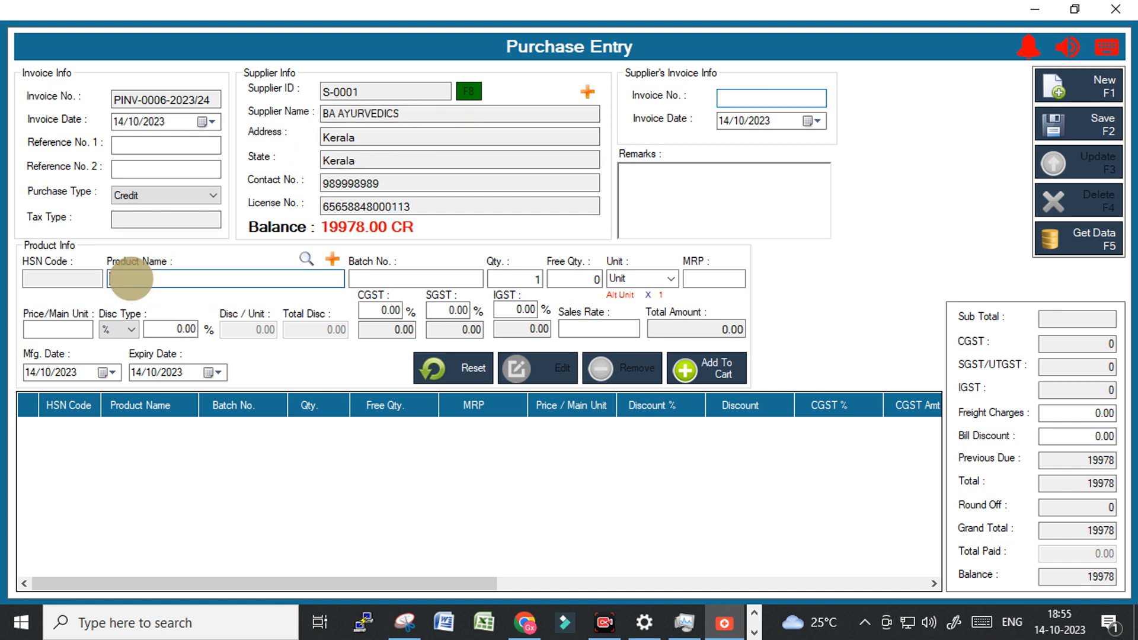
pyautogui.write('abc')
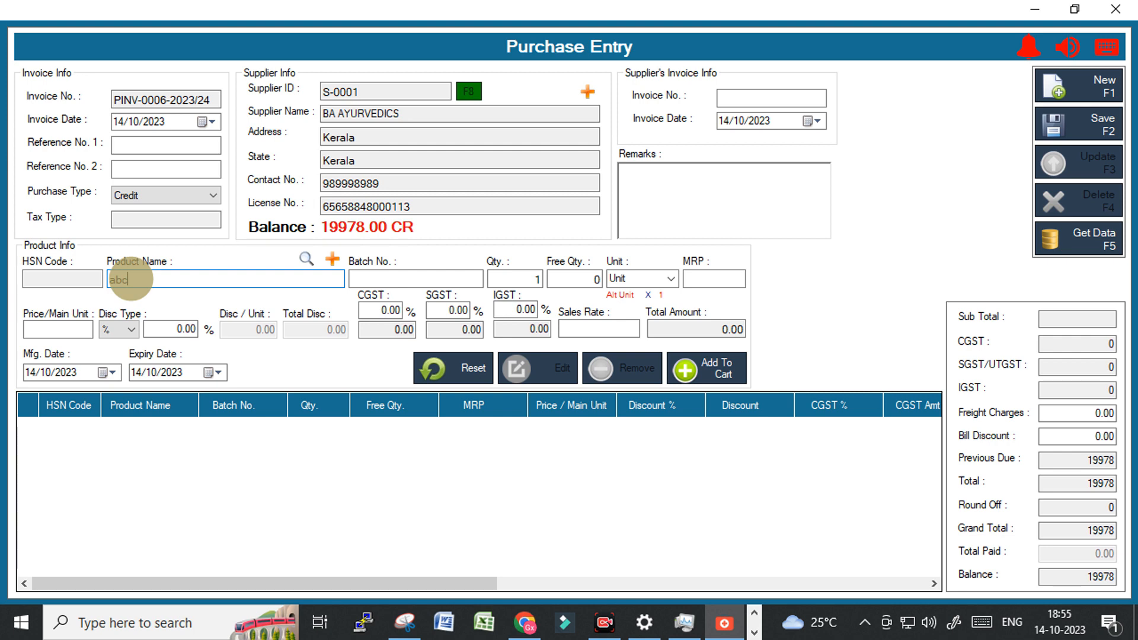
pyautogui.press('Return')
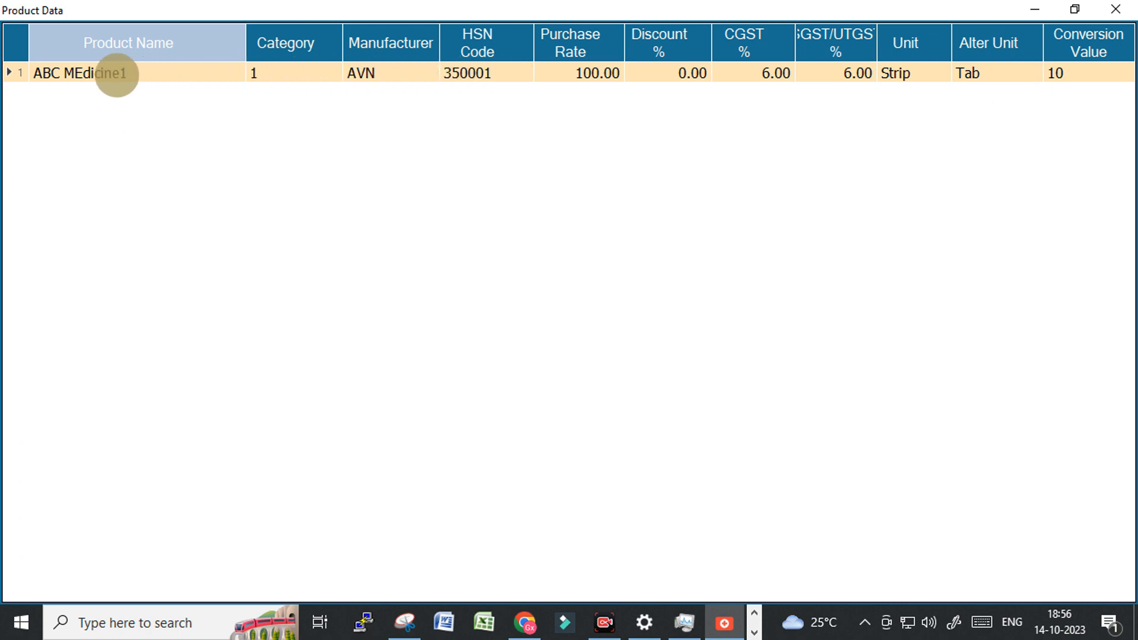
pyautogui.doubleClick(116, 75)
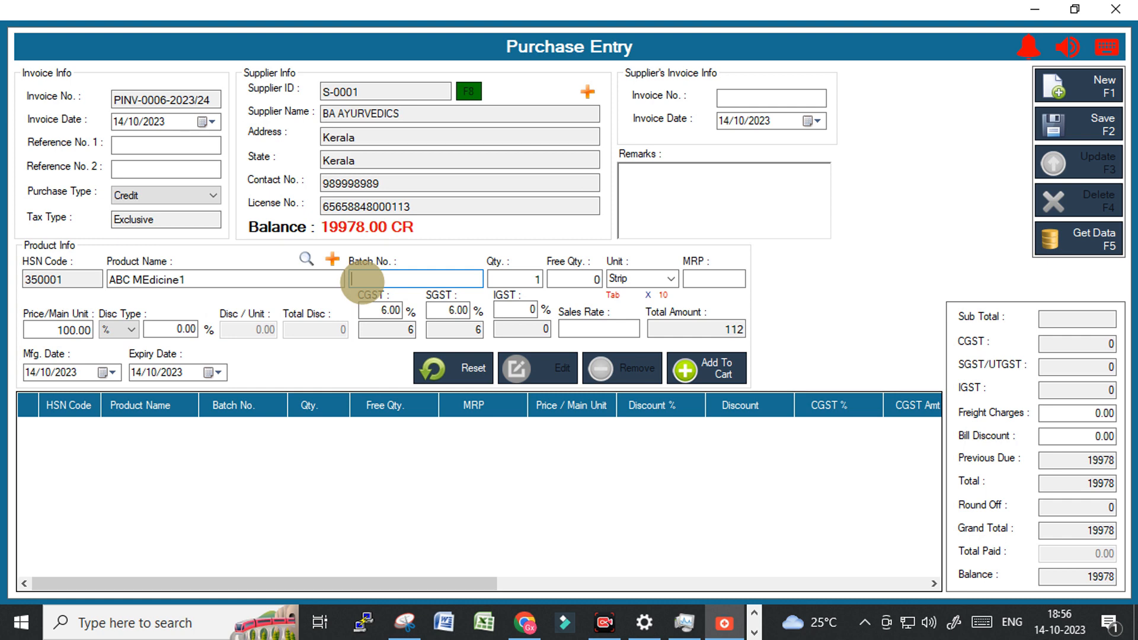
# Enter batch number BHABBB with a quantity of 30 strips.
pyautogui.write('BHA')
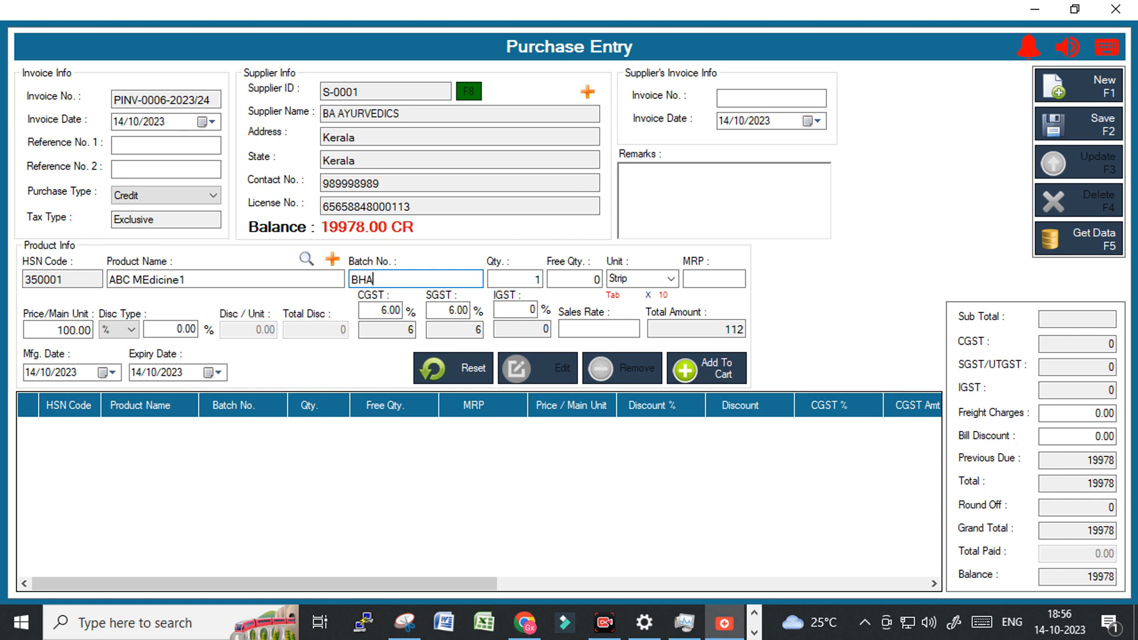
pyautogui.click(359, 280)
pyautogui.write('BBB')
pyautogui.press('Tab')
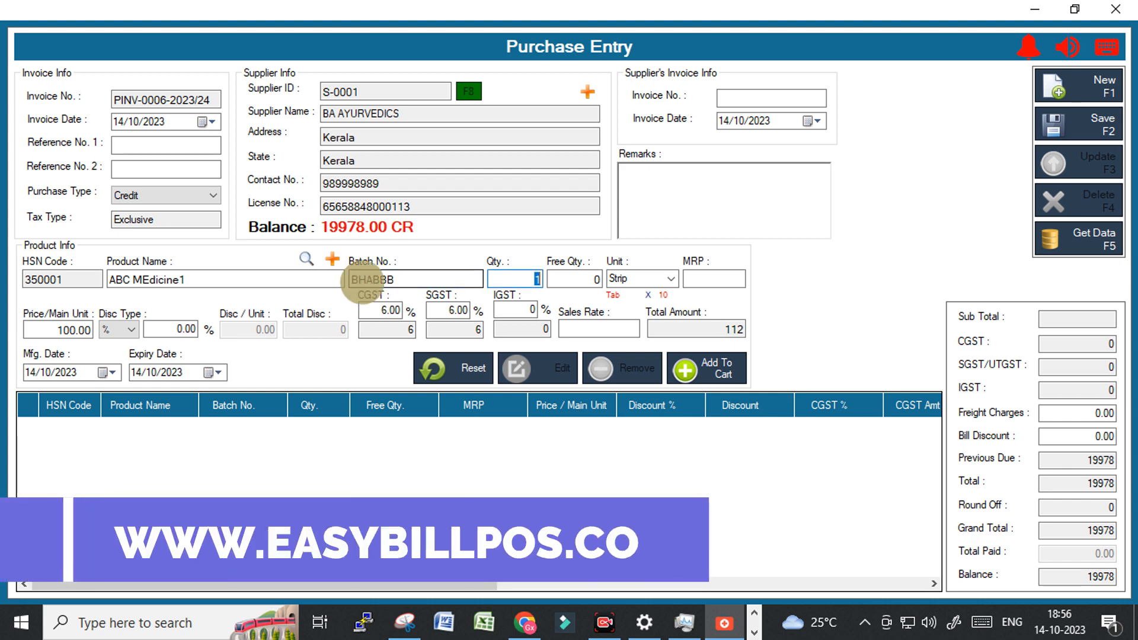
pyautogui.write('30')
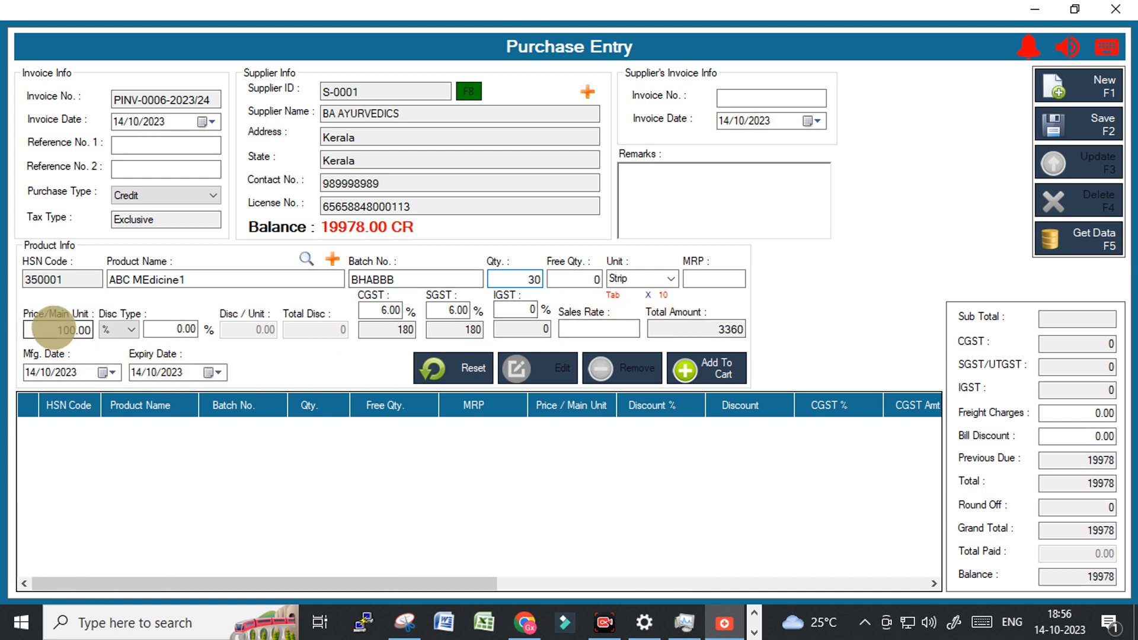
# Change the purchase price to 110.00, set sales rate 245, and adjust expiry and manufacturing dates.
pyautogui.moveTo(52, 330); pyautogui.dragTo(85, 330)
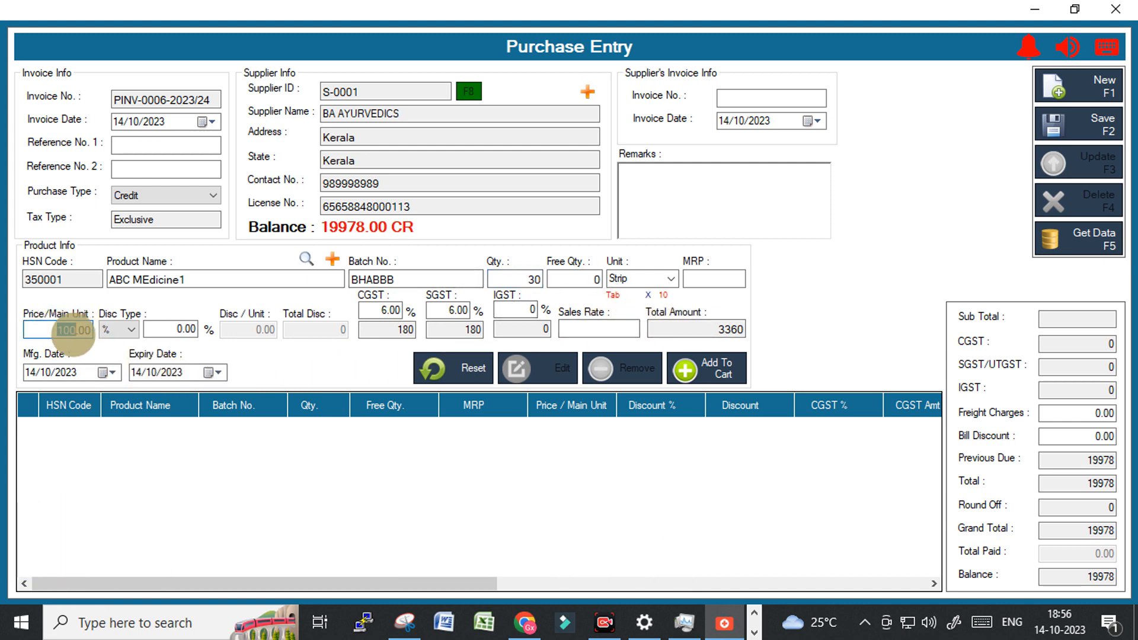
pyautogui.click(63, 330)
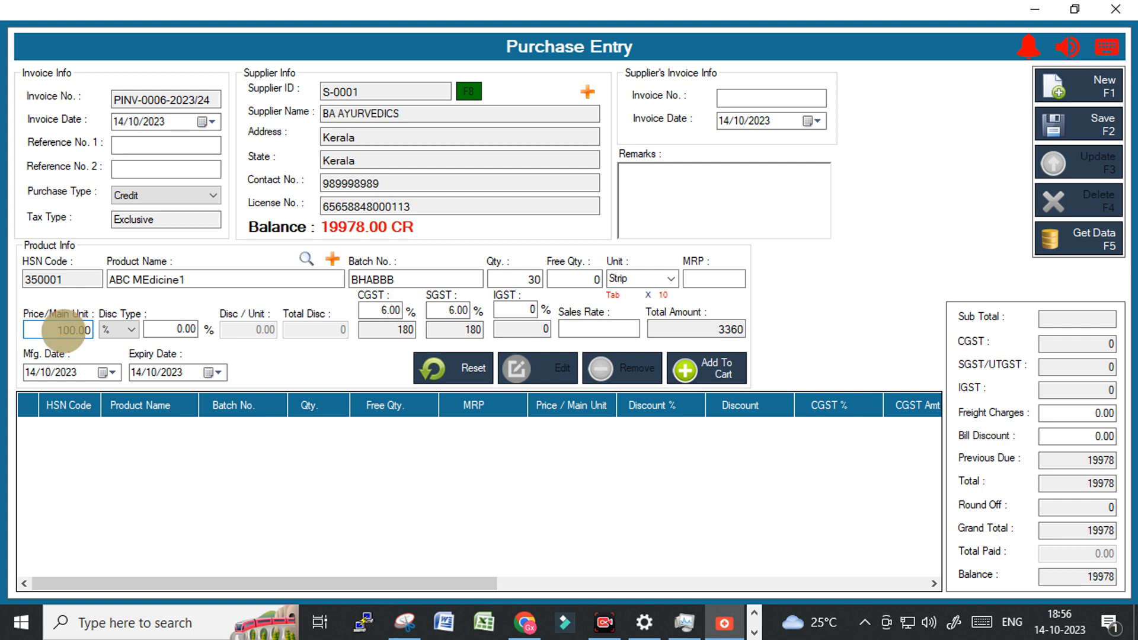
pyautogui.moveTo(63, 330); pyautogui.dragTo(67, 330)
pyautogui.write('1')
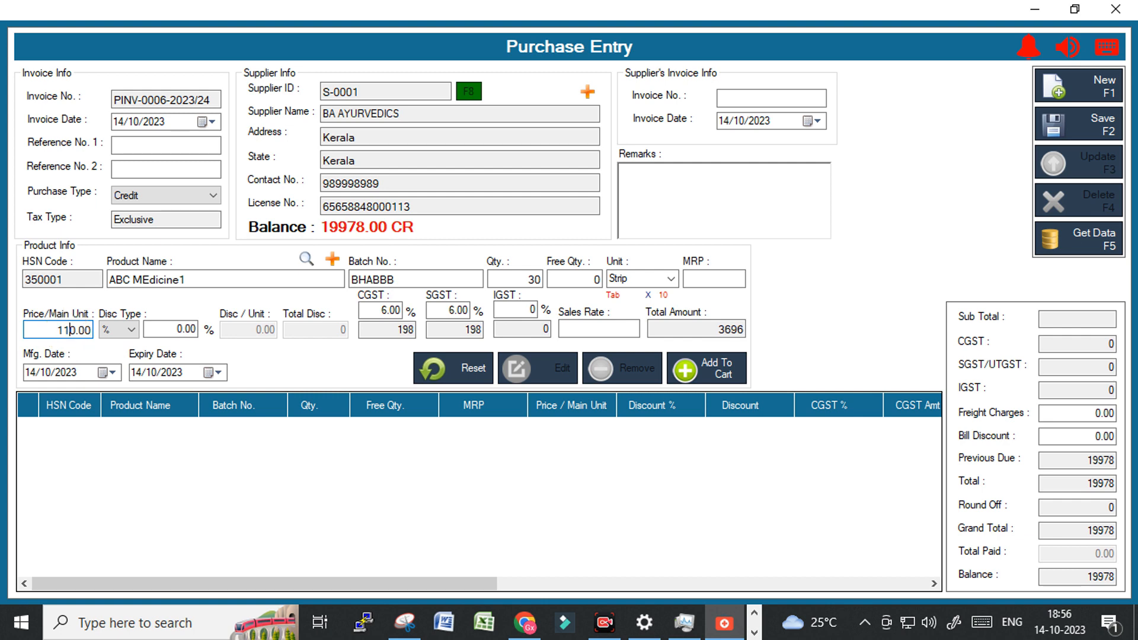
pyautogui.click(599, 330)
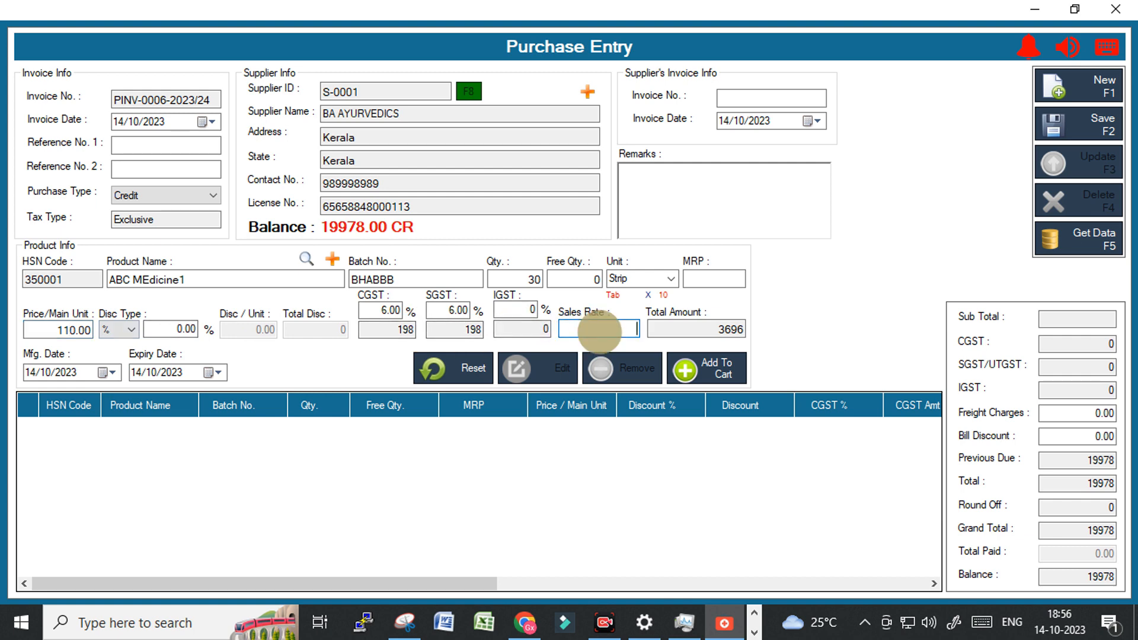
pyautogui.write('245')
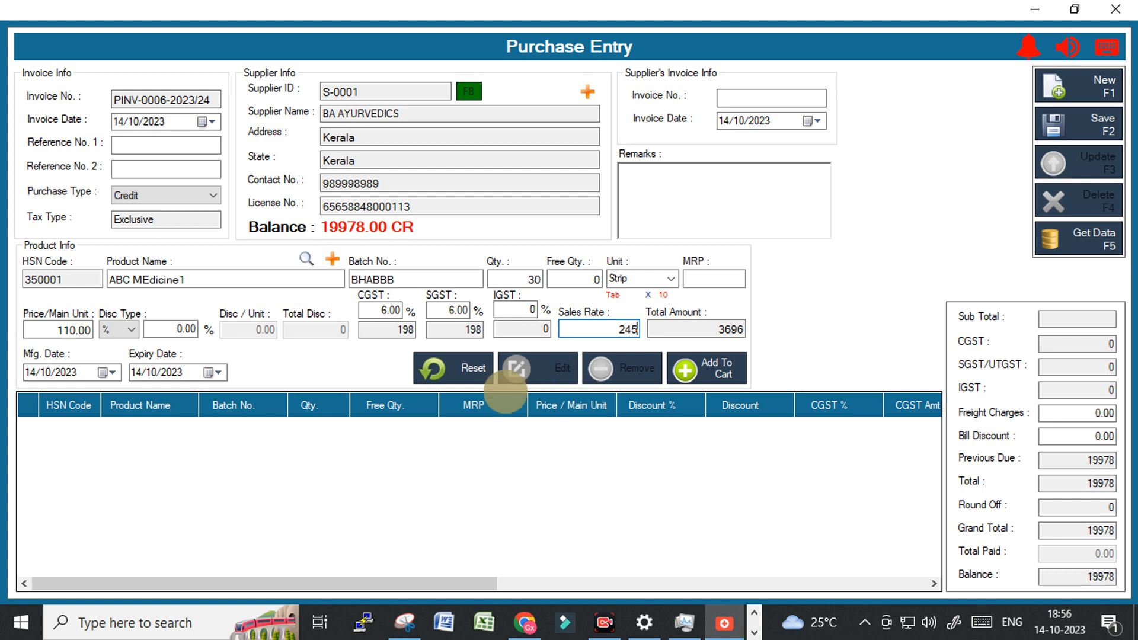
pyautogui.click(176, 371)
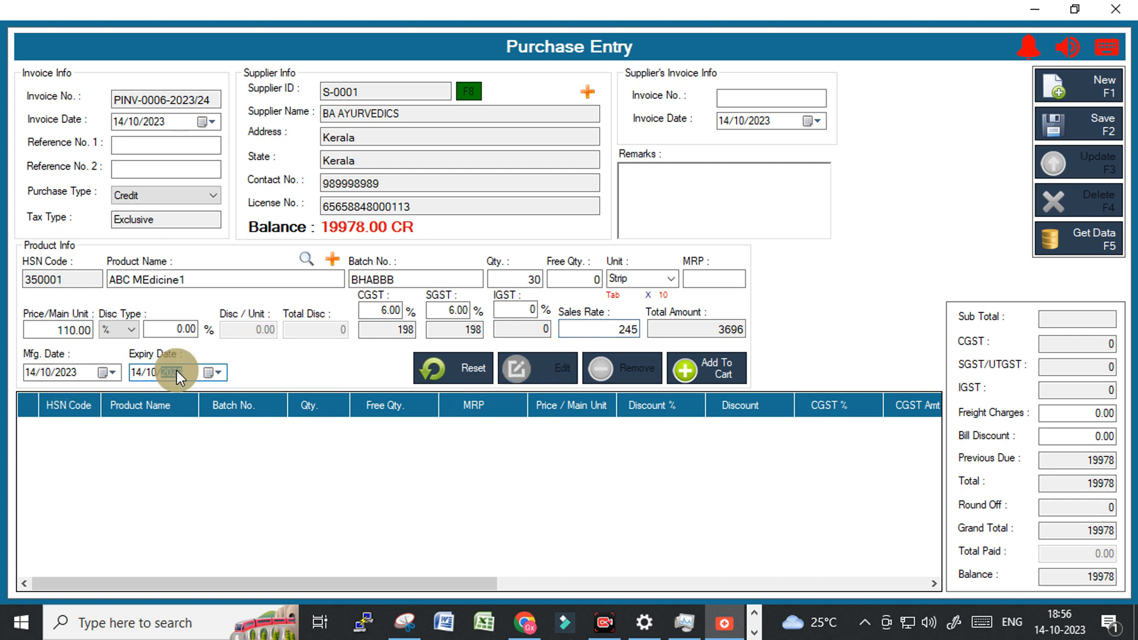
pyautogui.write('20')
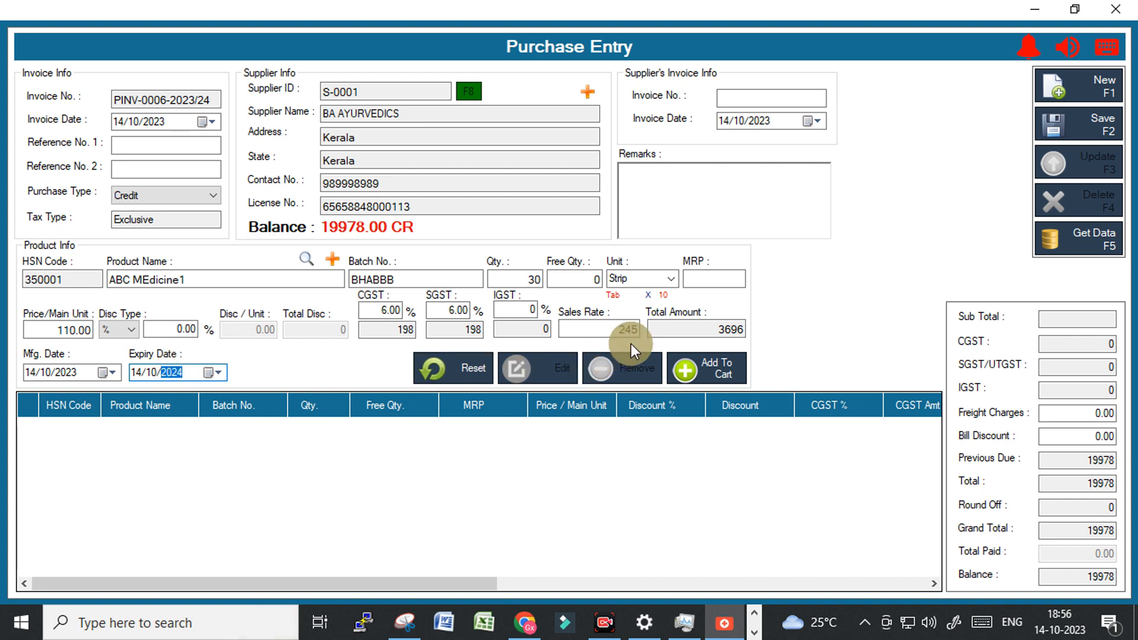
pyautogui.click(45, 374)
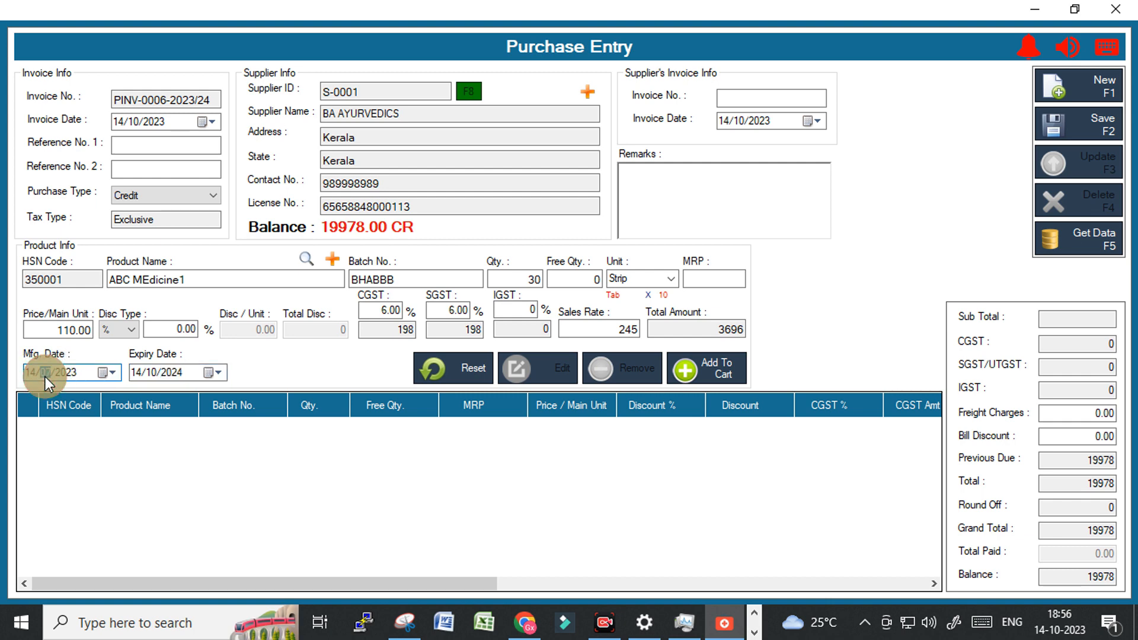
# Set the missing MRP to 360 and add the line to the purchase cart.
pyautogui.click(699, 365)
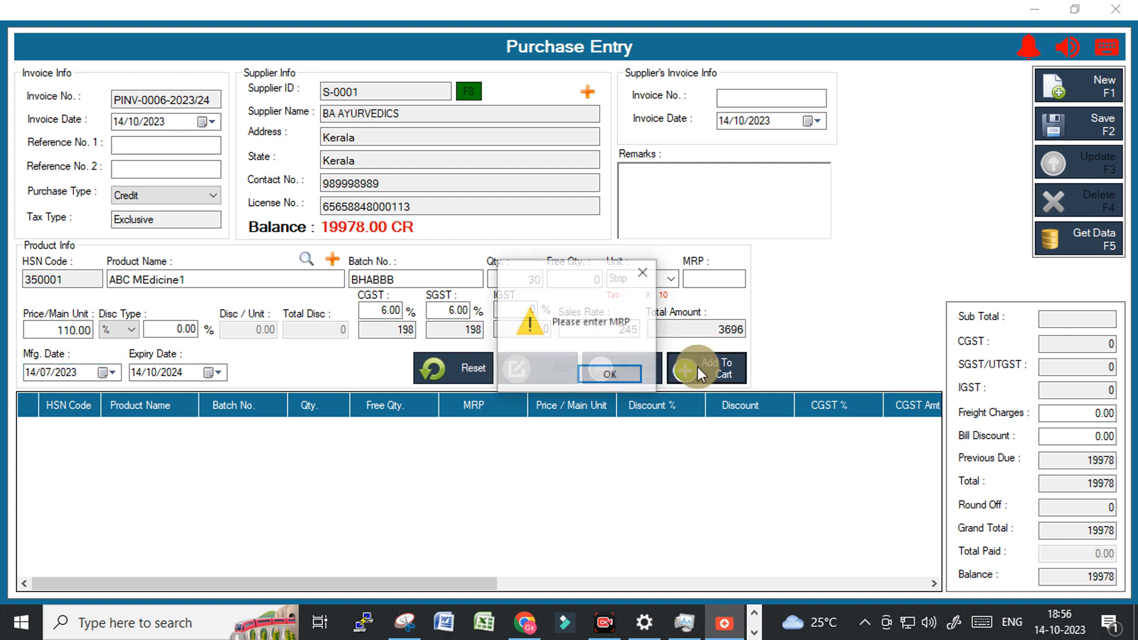
pyautogui.click(611, 374)
pyautogui.click(706, 278)
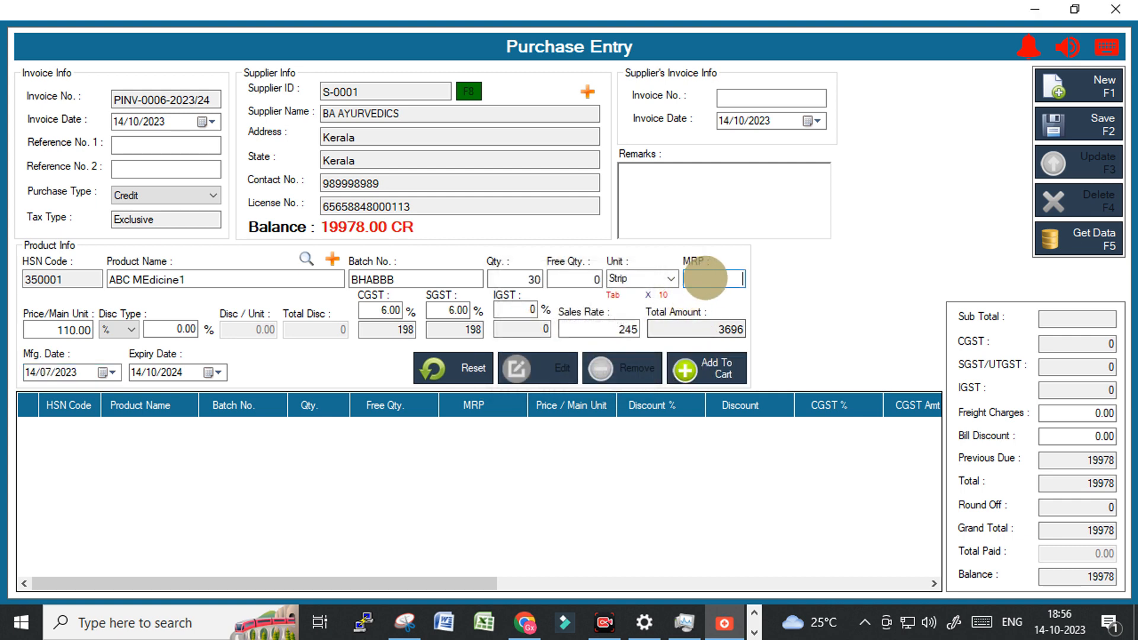
pyautogui.write('360')
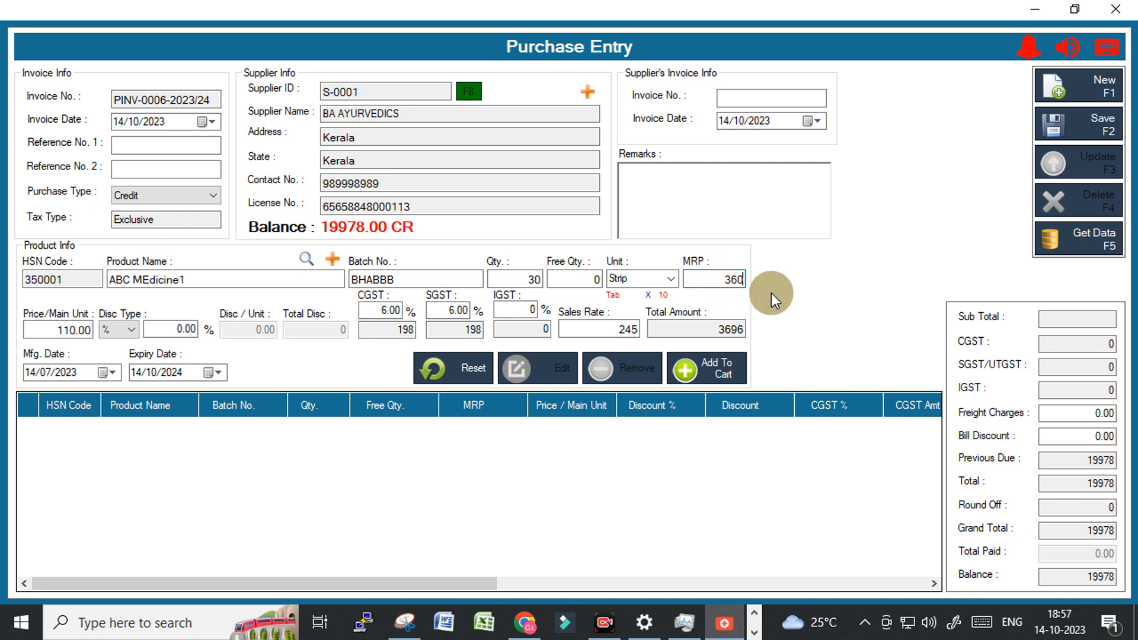
pyautogui.click(718, 372)
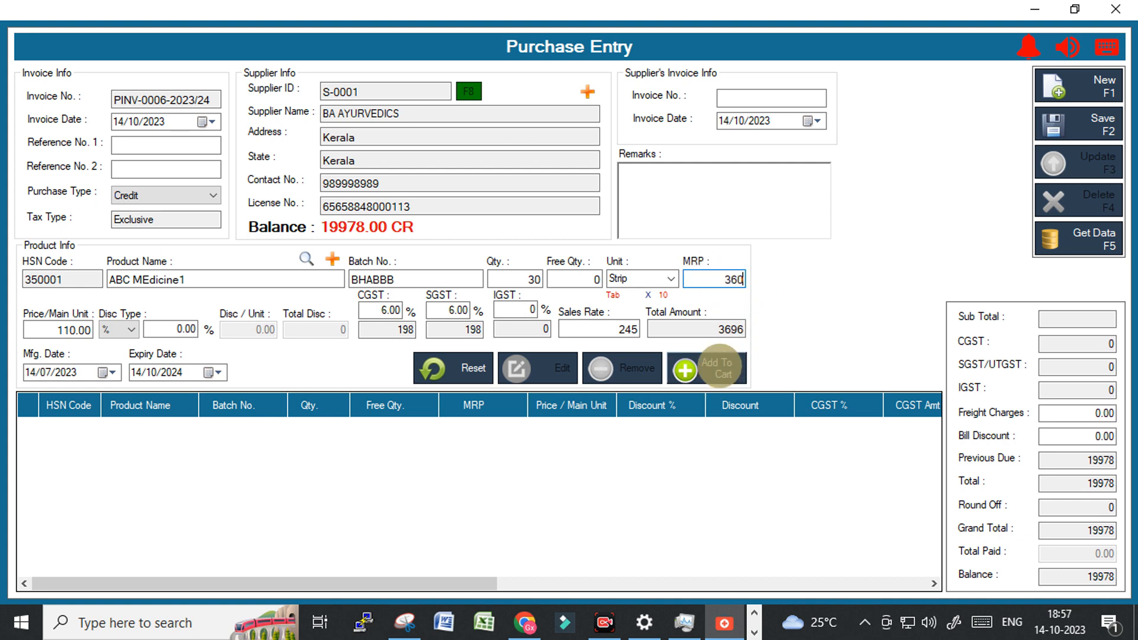
# Enter supplier invoice SP12354 dated 13/10/2023 with blank remarks, and add the line to the cart.
pyautogui.click(741, 98)
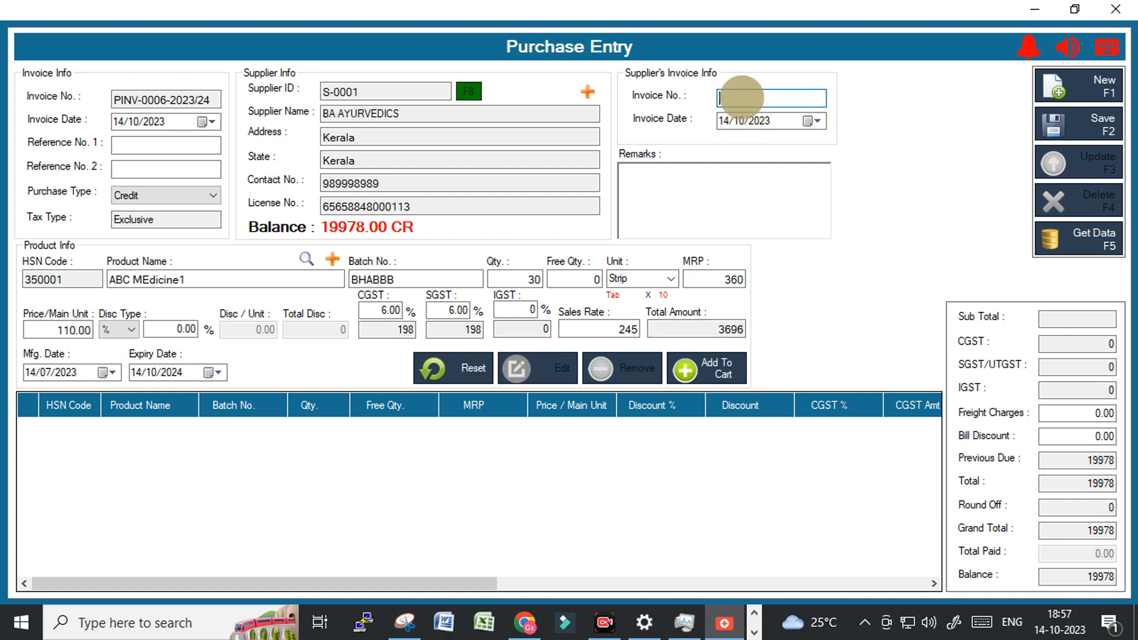
pyautogui.write('SP12354')
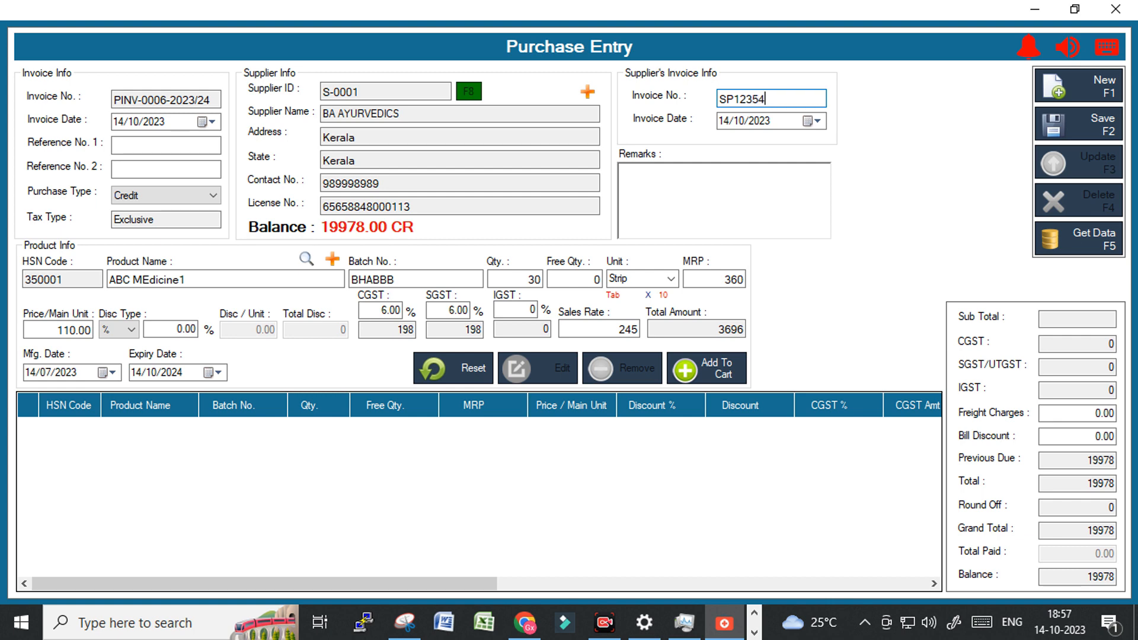
pyautogui.click(758, 122)
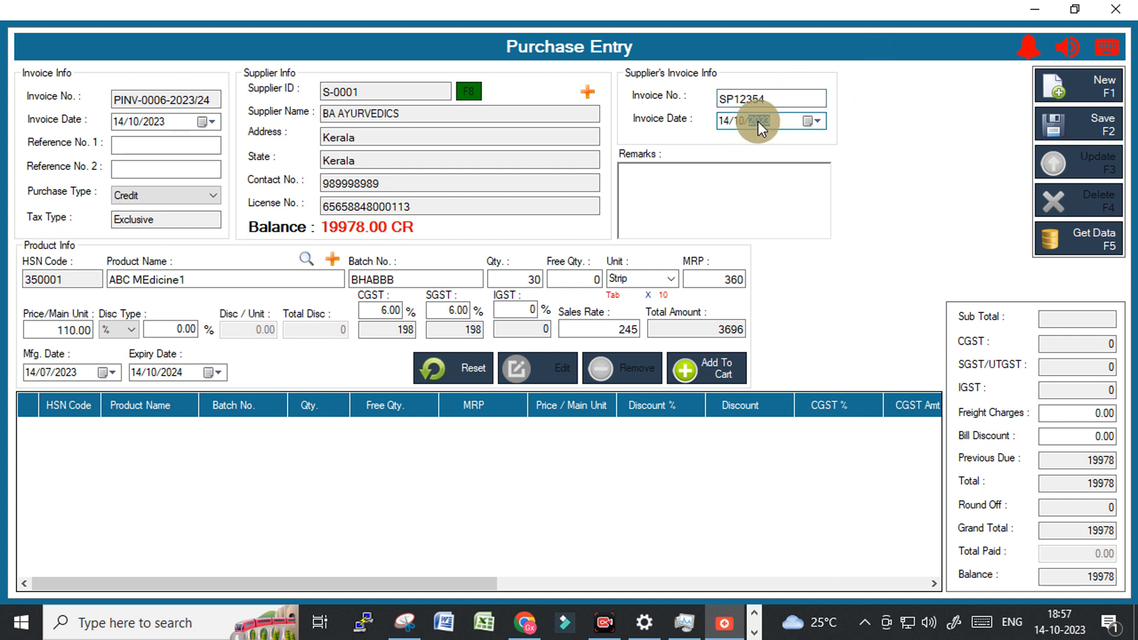
pyautogui.click(724, 120)
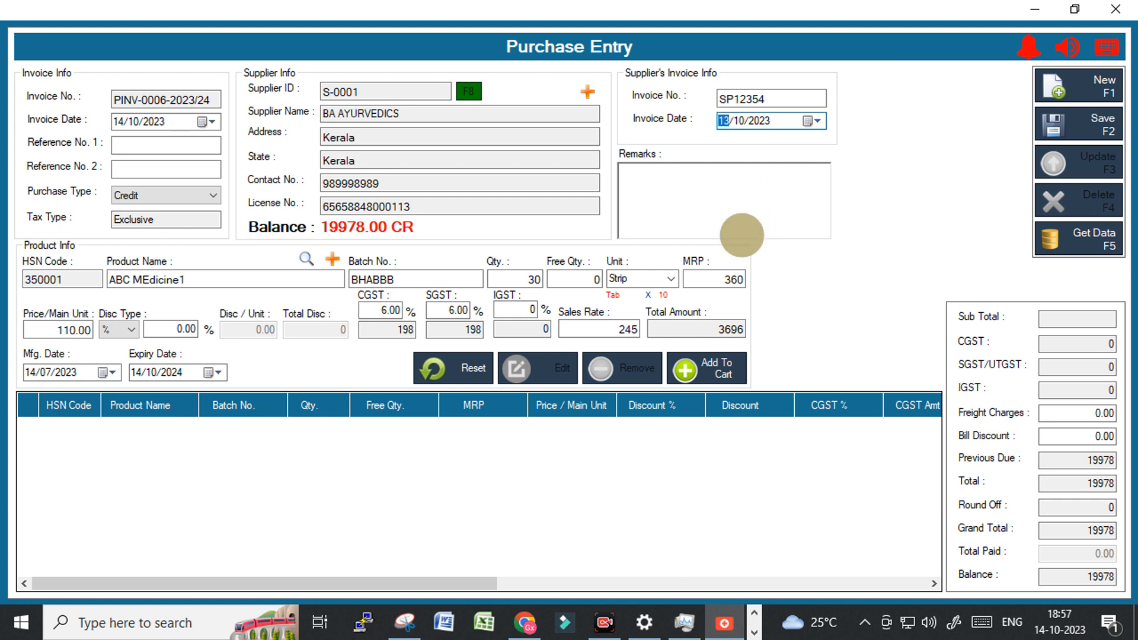
pyautogui.click(720, 204)
pyautogui.write('sasas')
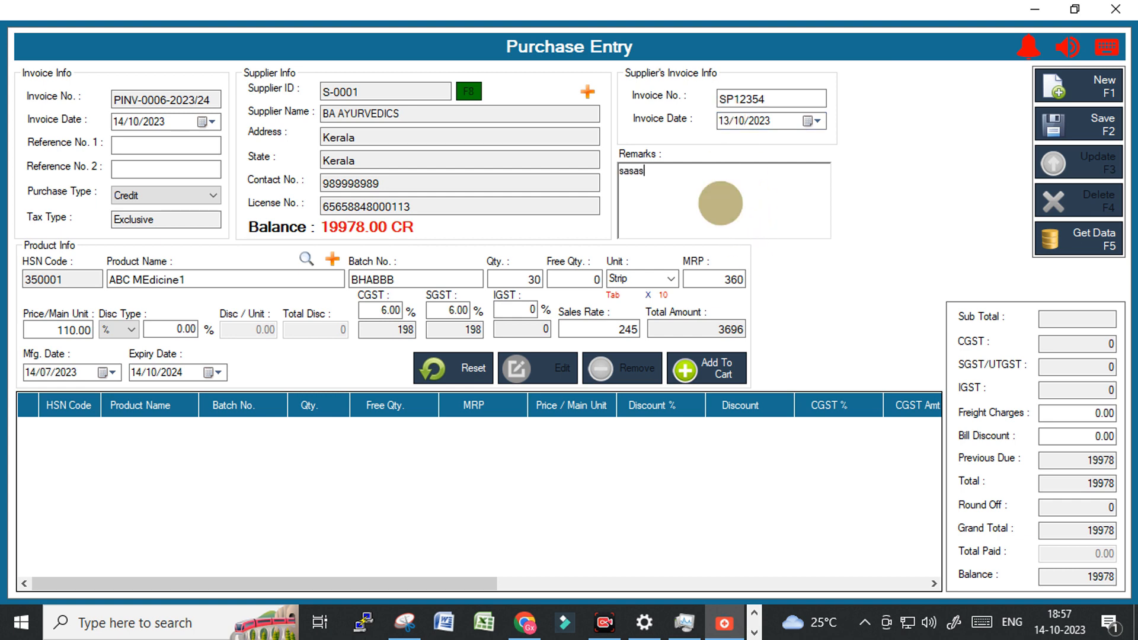
pyautogui.press('BackSpace')
pyautogui.press('BackSpace')
pyautogui.press('BackSpace')
pyautogui.press('BackSpace')
pyautogui.press('BackSpace')
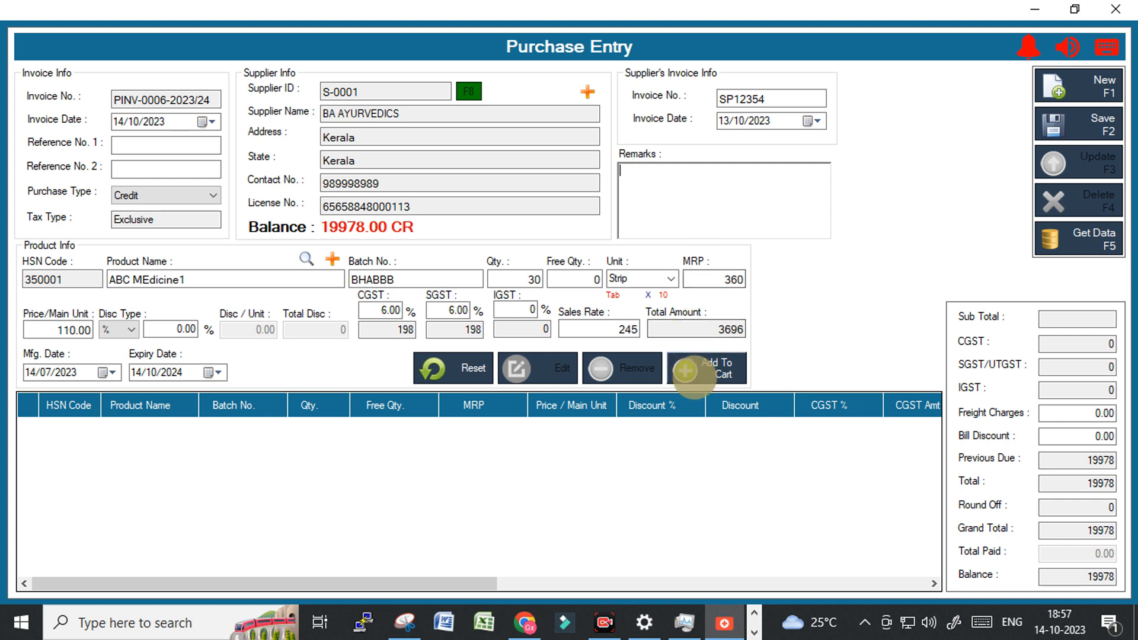
pyautogui.click(701, 372)
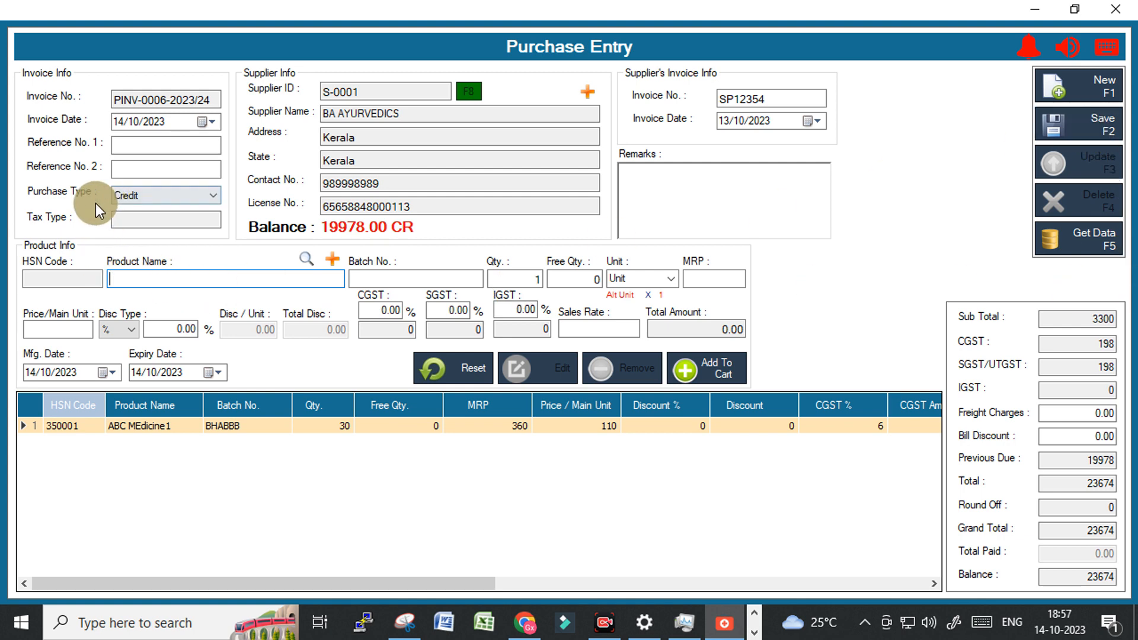
pyautogui.click(157, 197)
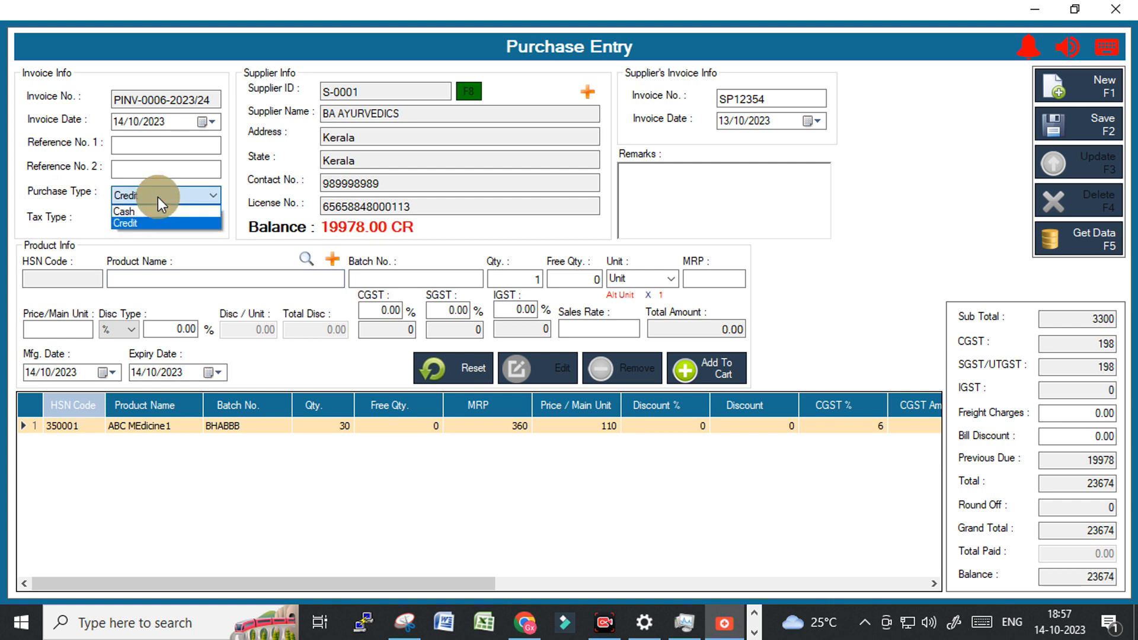
pyautogui.click(158, 197)
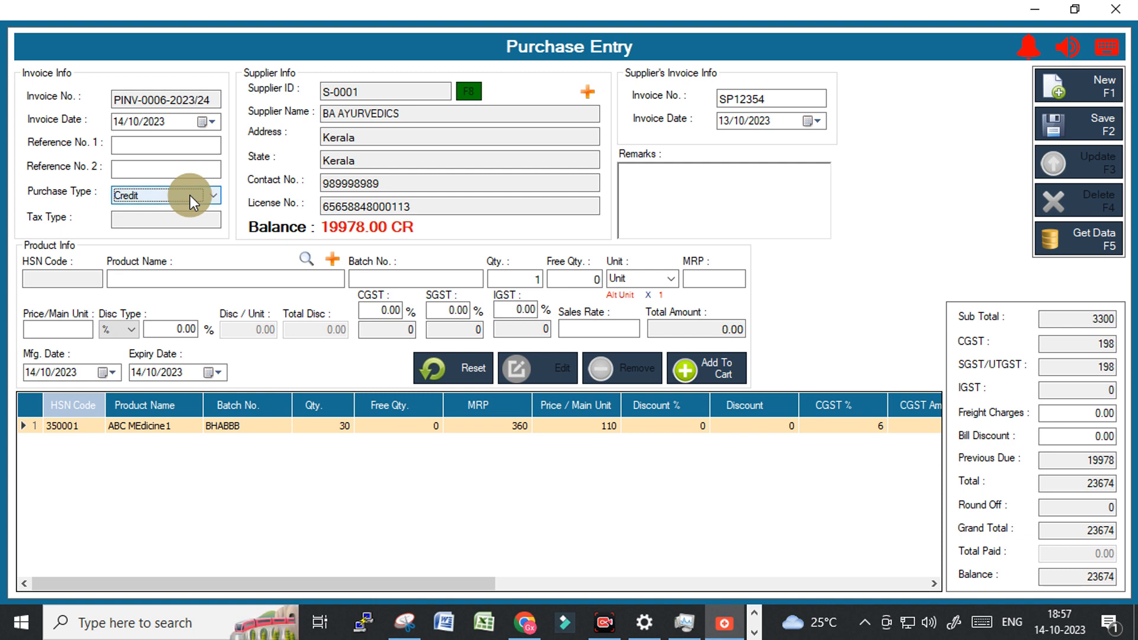
pyautogui.click(1085, 576)
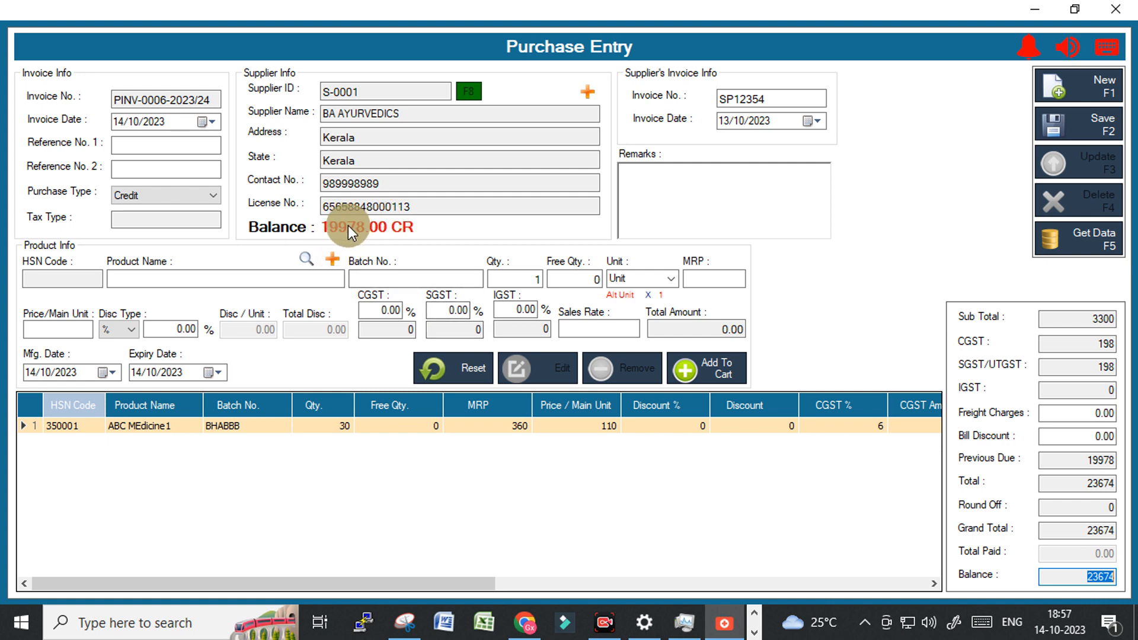
pyautogui.click(159, 196)
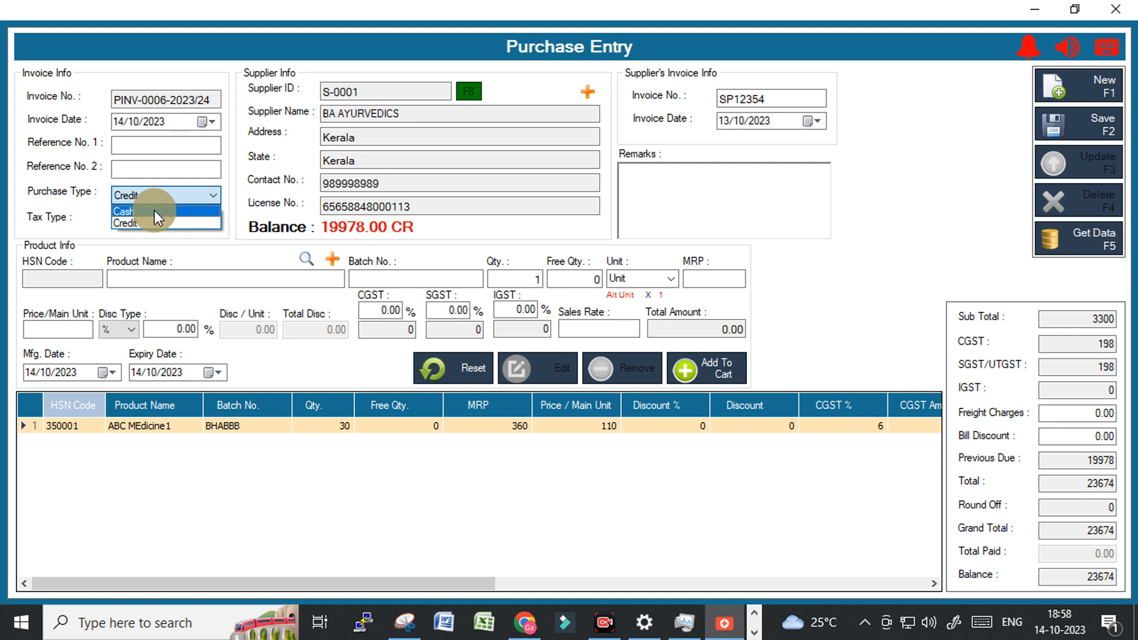
pyautogui.click(154, 211)
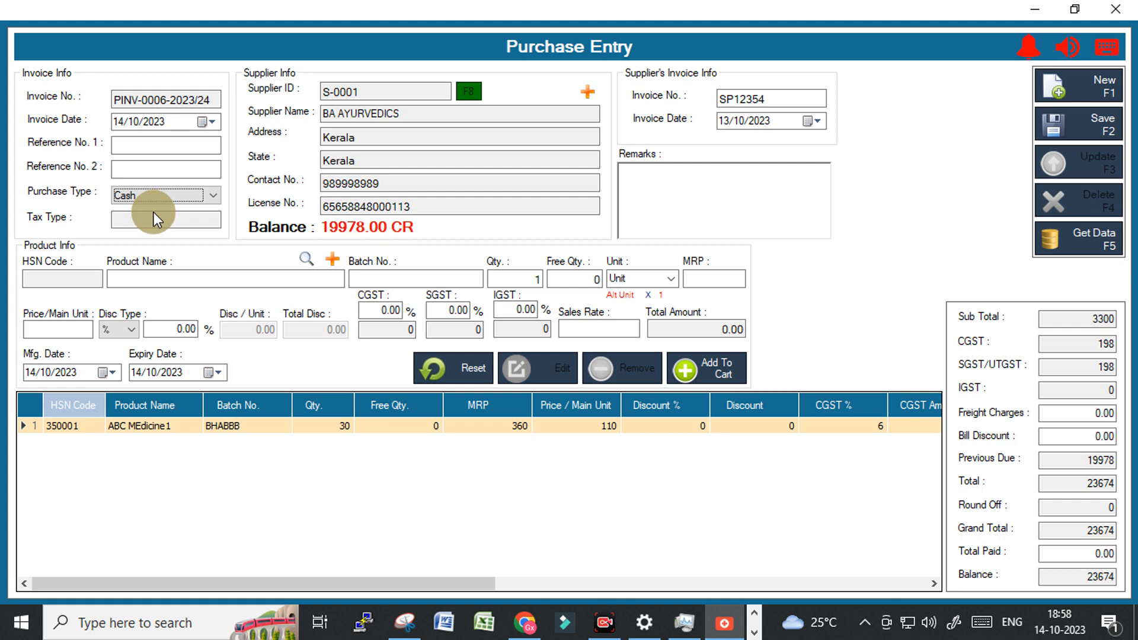
pyautogui.click(1093, 553)
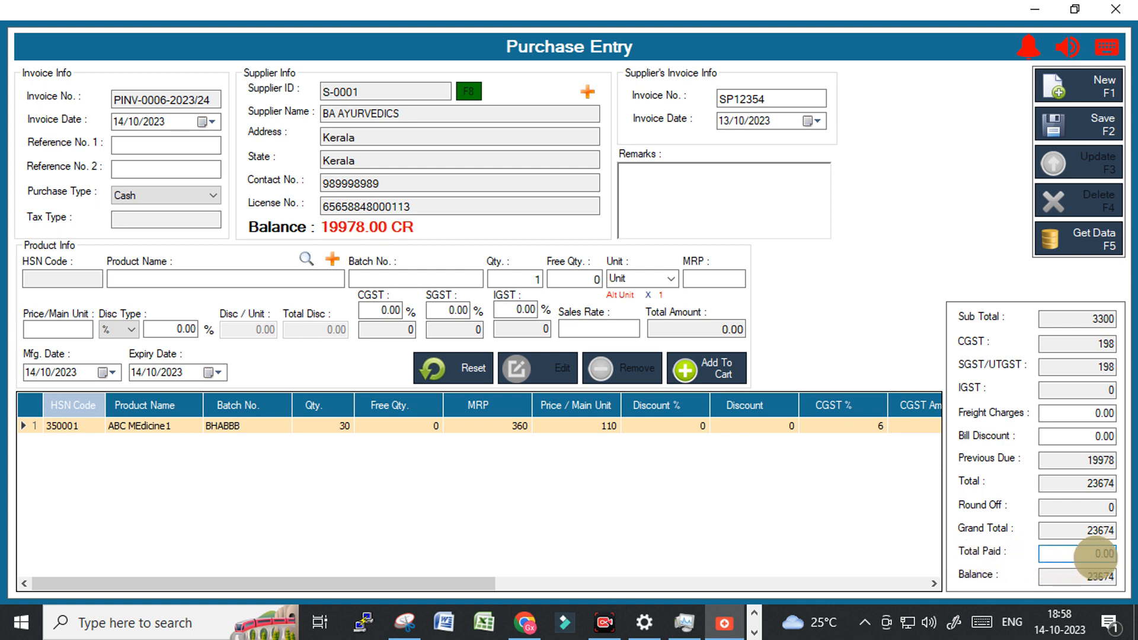
pyautogui.click(147, 196)
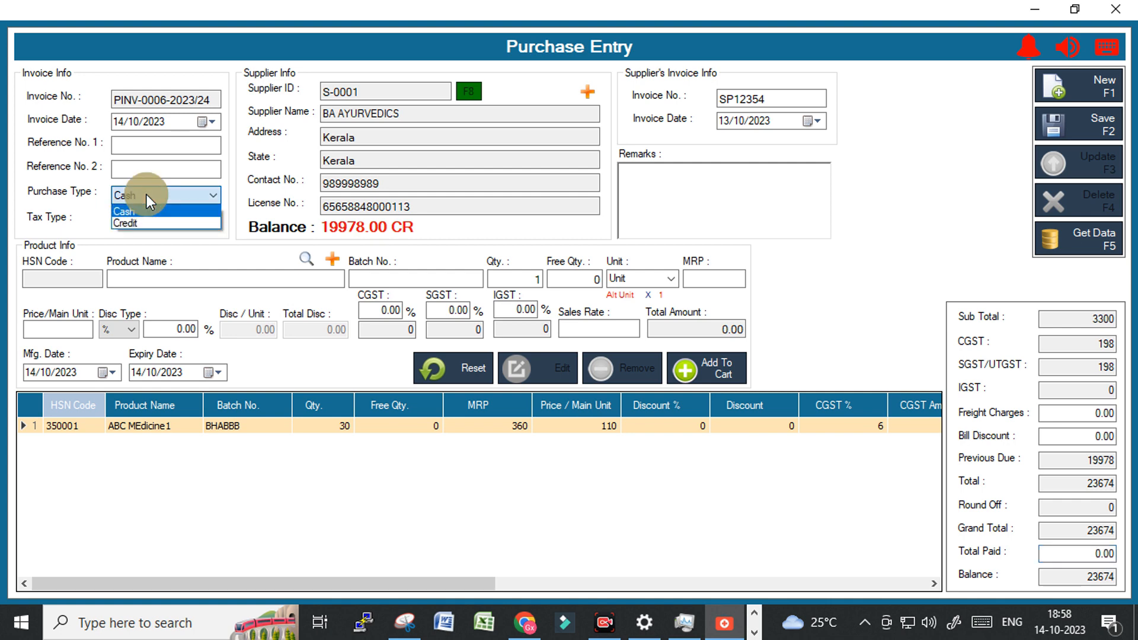
pyautogui.click(147, 224)
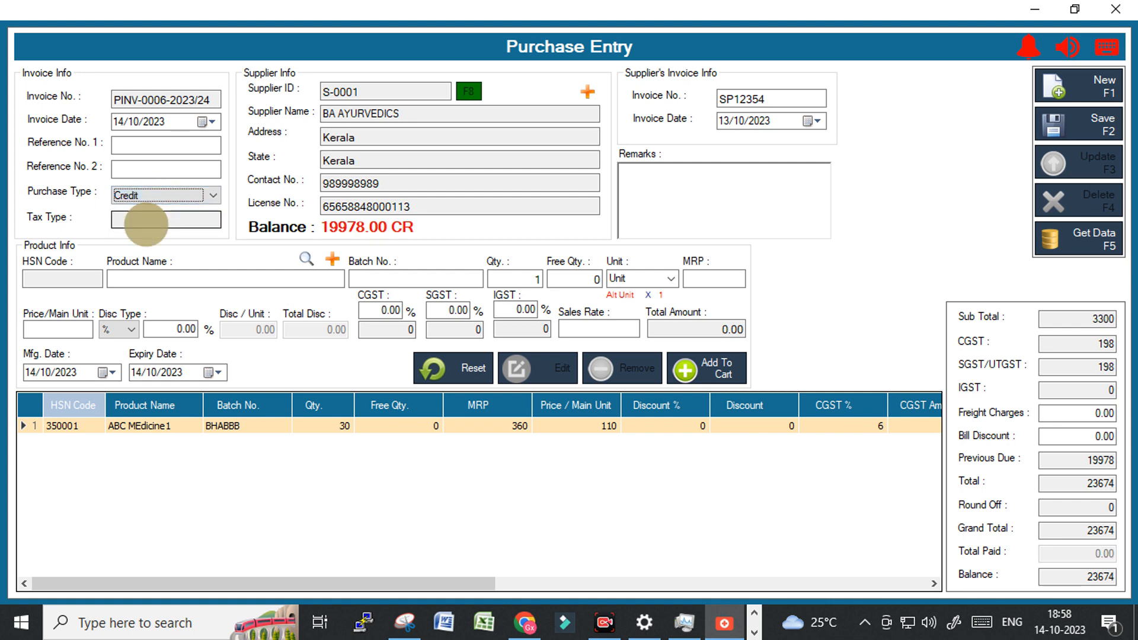
pyautogui.click(1091, 556)
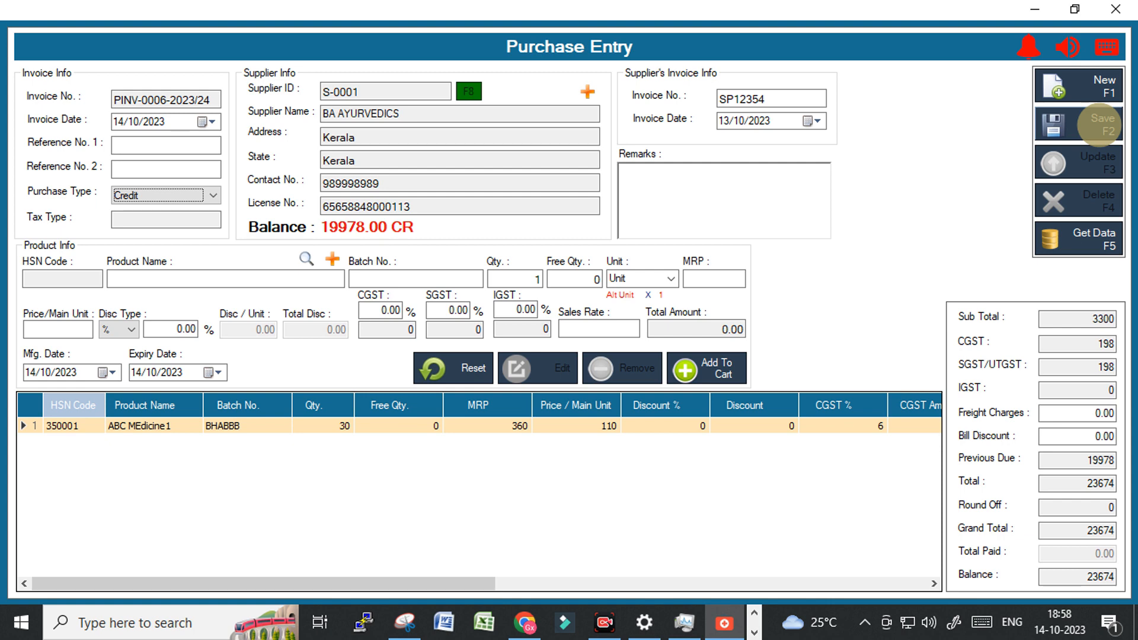
# Save purchase invoice PINV-0006-2023/24 and start a fresh purchase.
pyautogui.click(1100, 124)
pyautogui.click(631, 376)
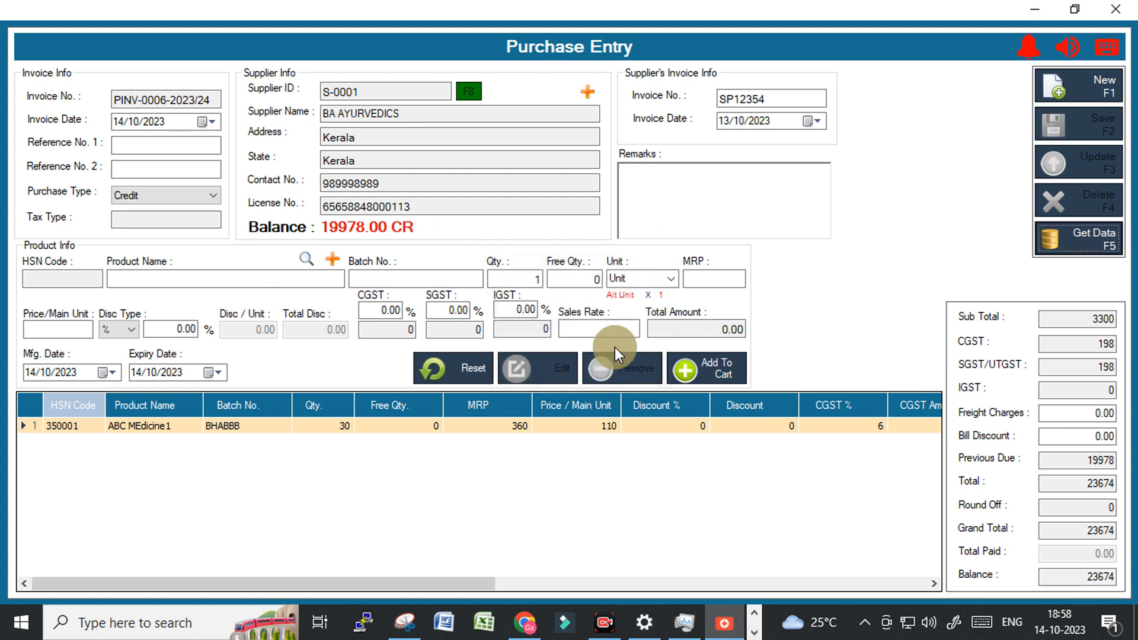
pyautogui.click(469, 93)
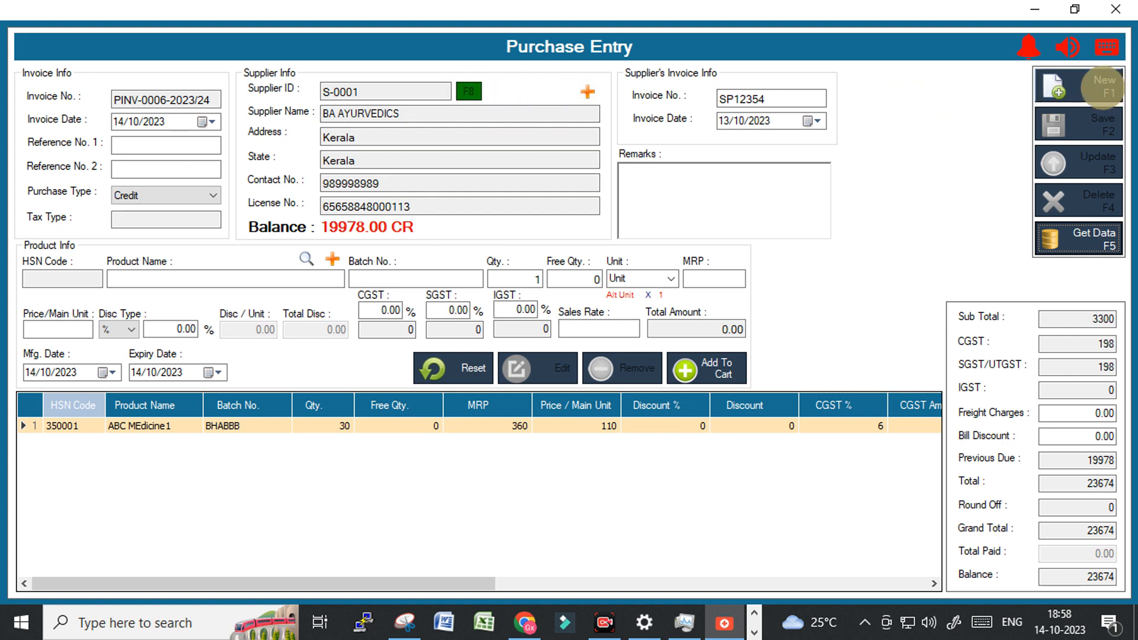
pyautogui.click(1102, 87)
# Reload PINV-0006-2023/24 for supplier BA AYURVEDICS, then close purchase entry.
pyautogui.click(468, 92)
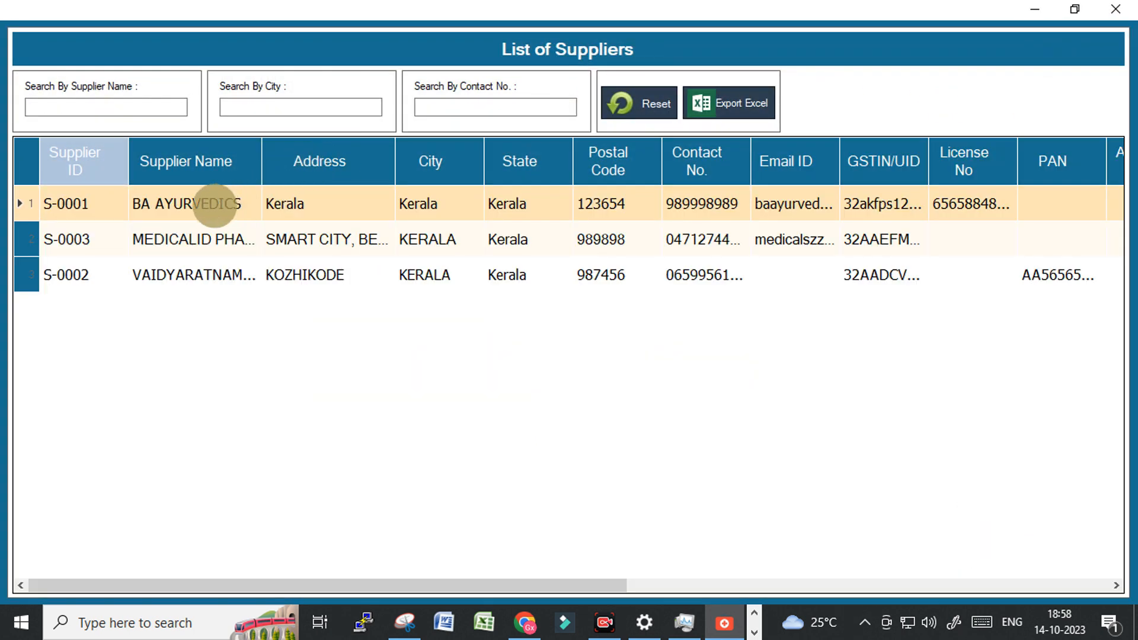
pyautogui.doubleClick(175, 208)
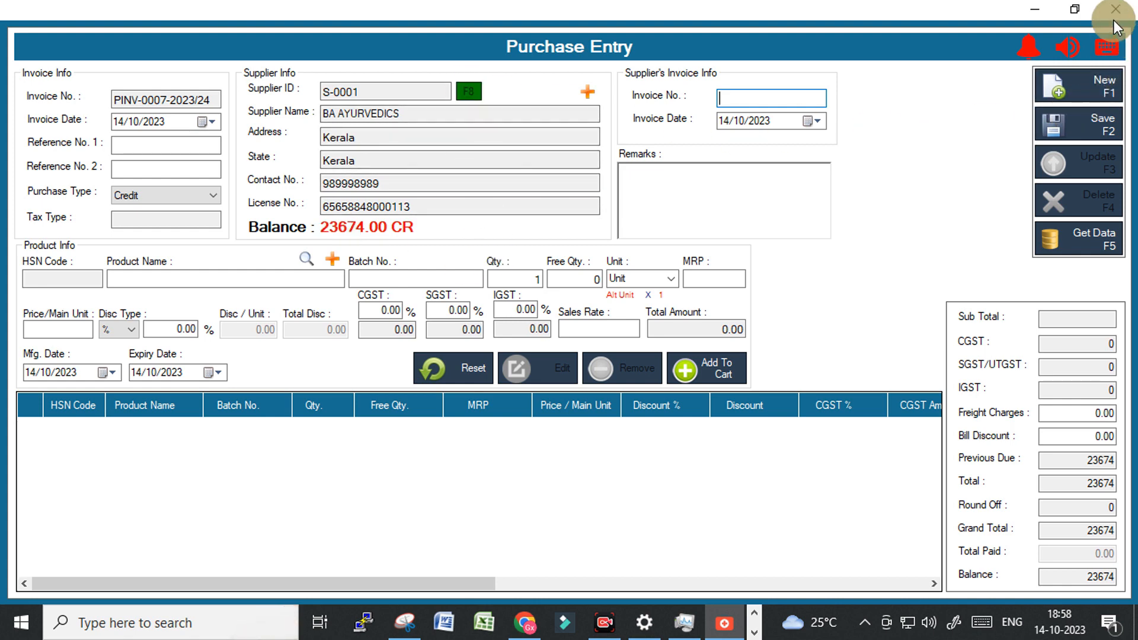
pyautogui.click(1096, 237)
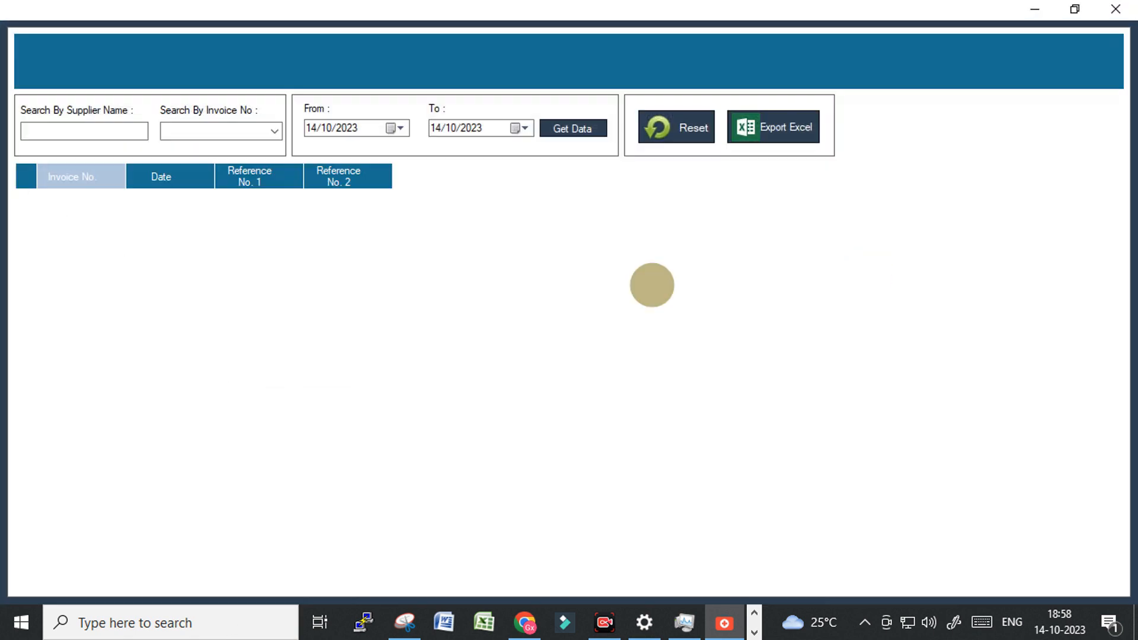
pyautogui.doubleClick(99, 203)
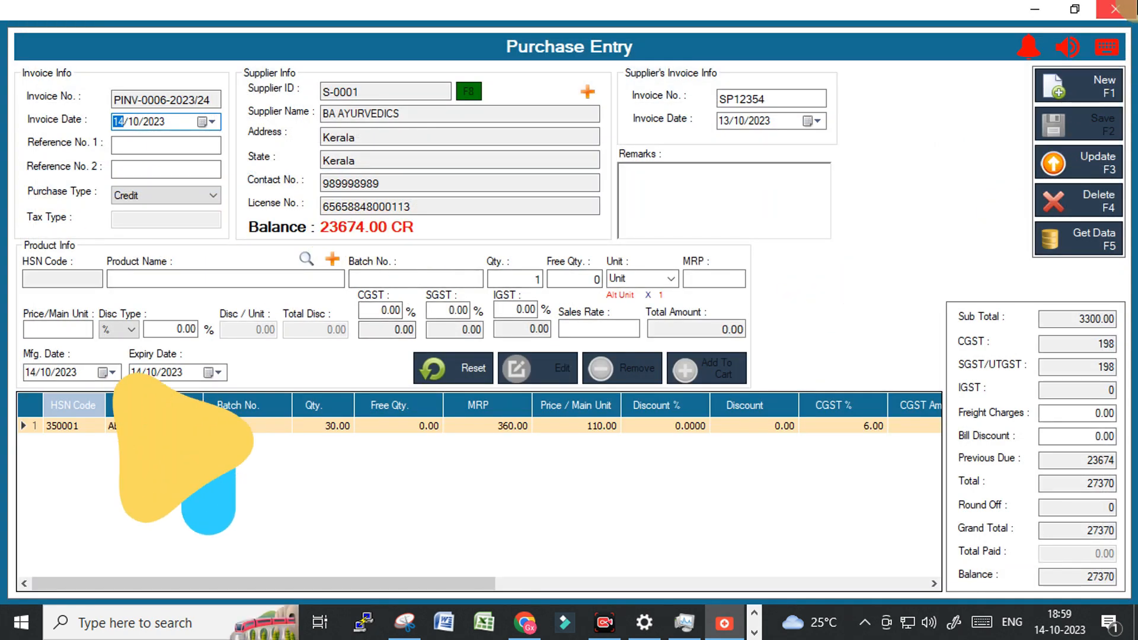
pyautogui.click(1120, 9)
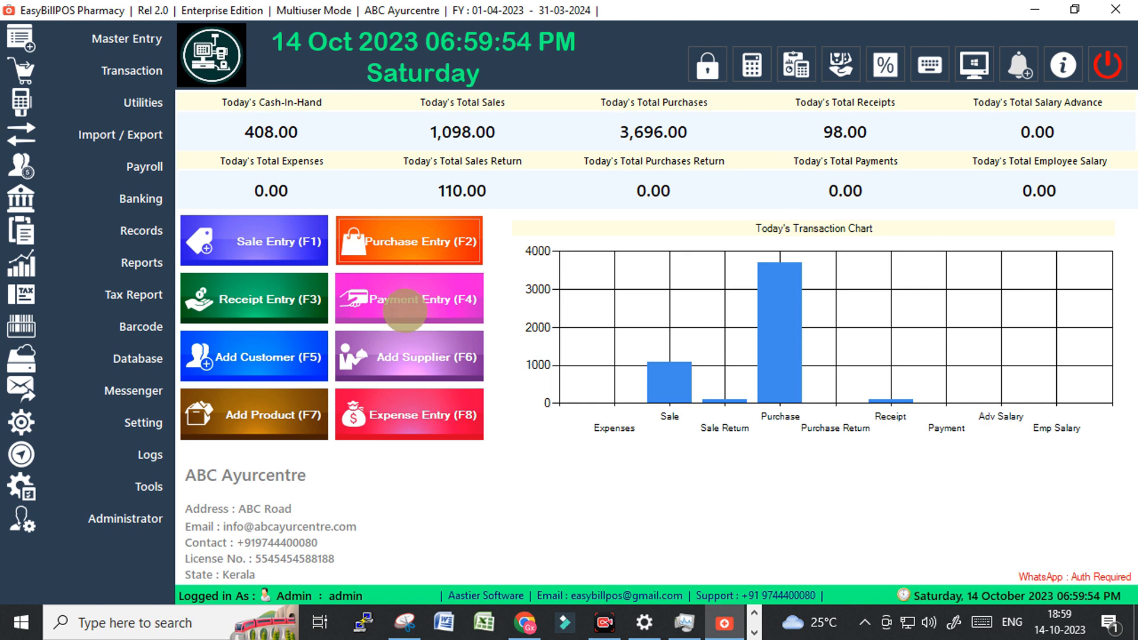
# Start a supplier payment to BA AYURVEDICS and enter the payment amount.
pyautogui.click(404, 307)
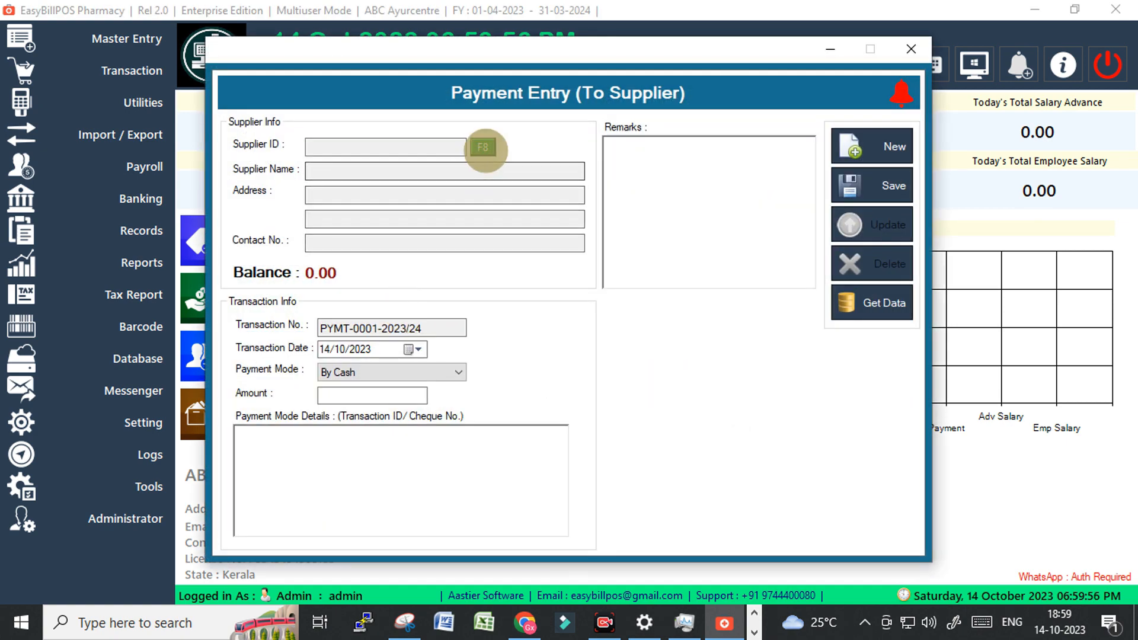
pyautogui.click(483, 147)
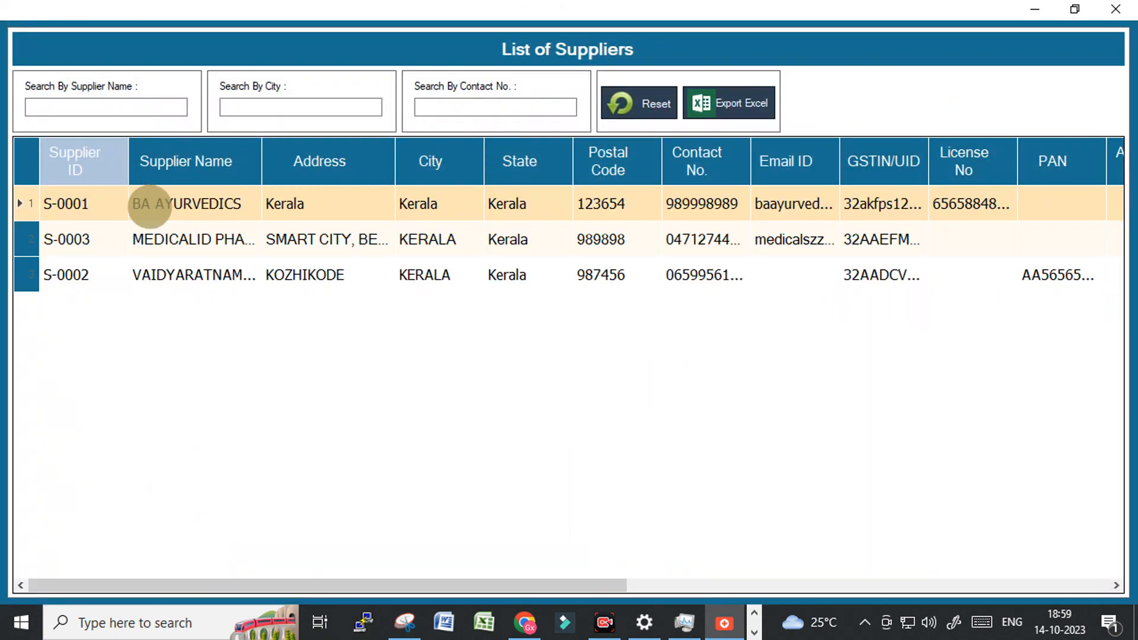
pyautogui.click(181, 204)
pyautogui.doubleClick(180, 204)
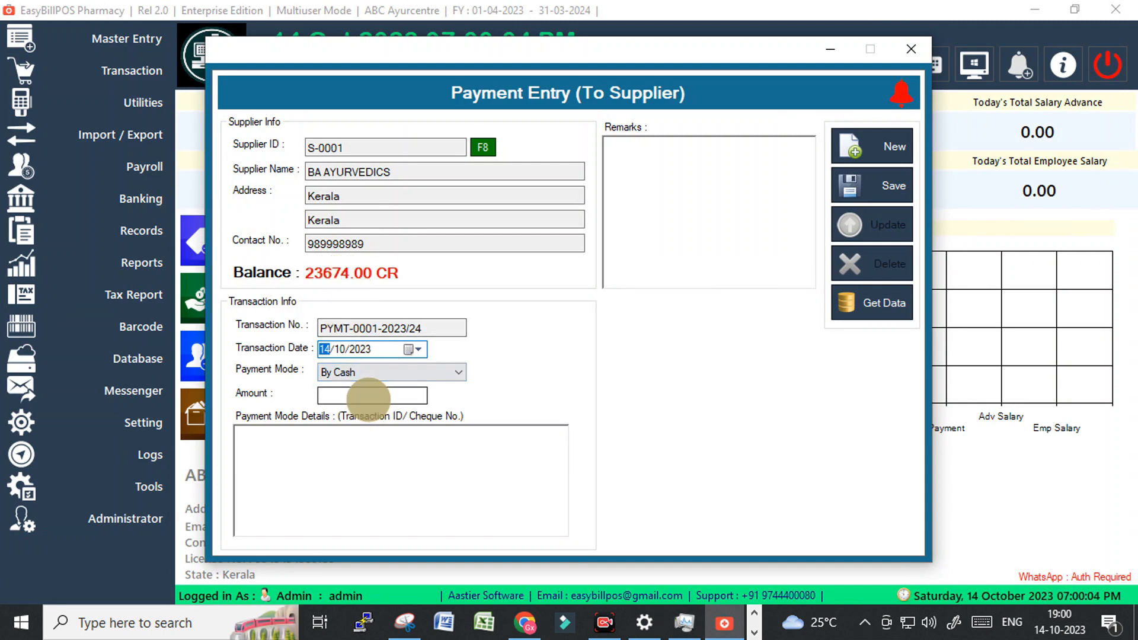
pyautogui.click(368, 396)
pyautogui.write('3')
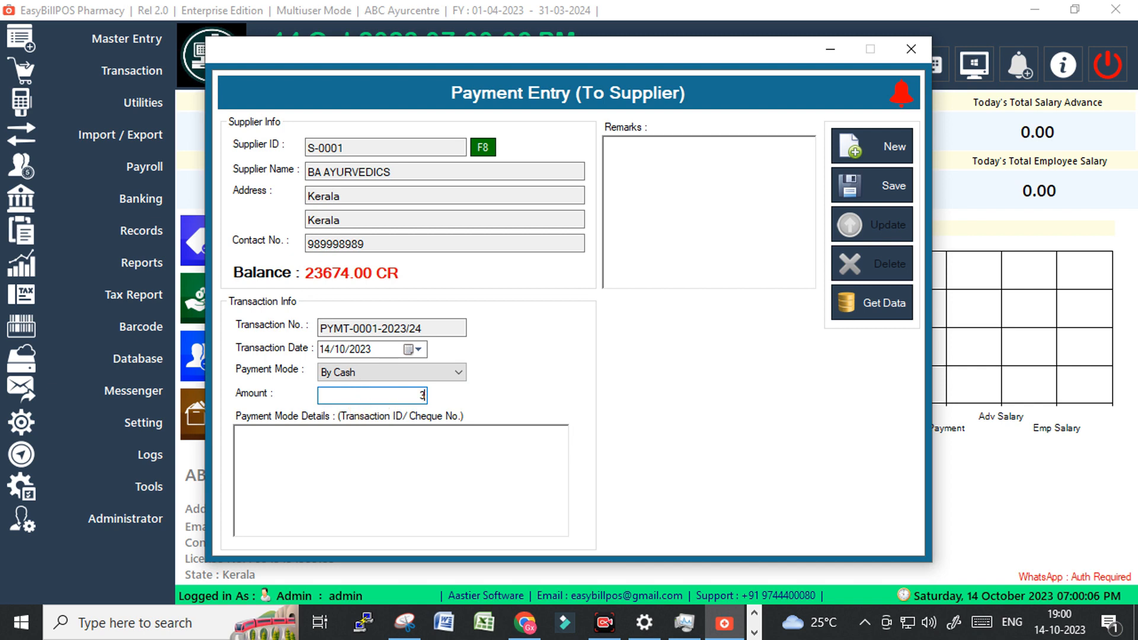
pyautogui.write('674')
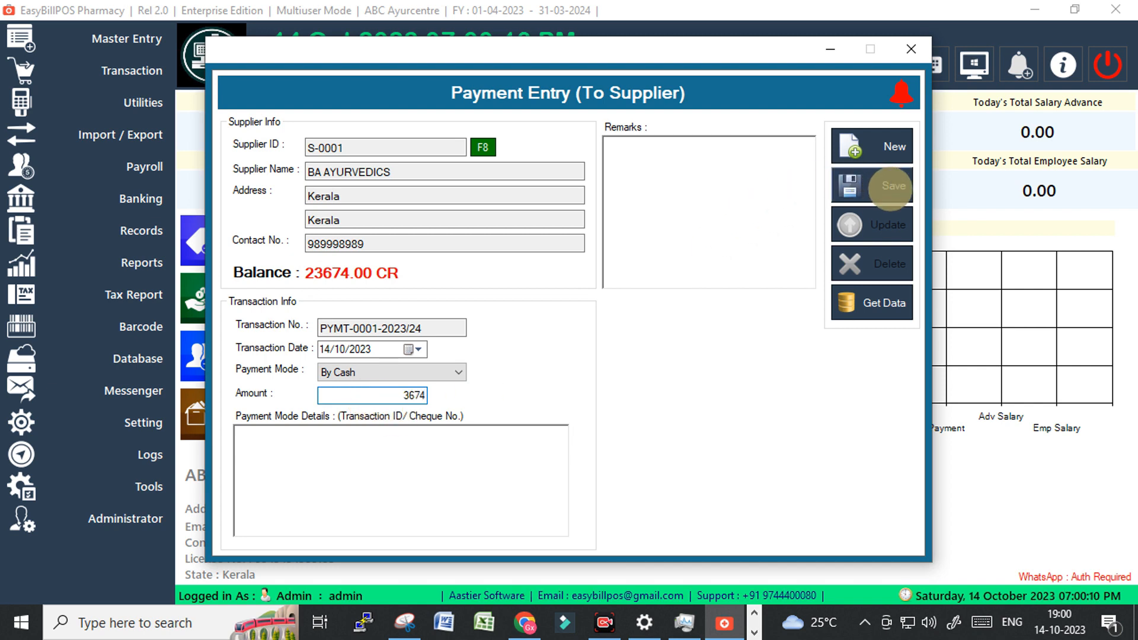
# Note 'Paid By Gpay', choose By Online Transfer as payment mode, and save.
pyautogui.click(457, 467)
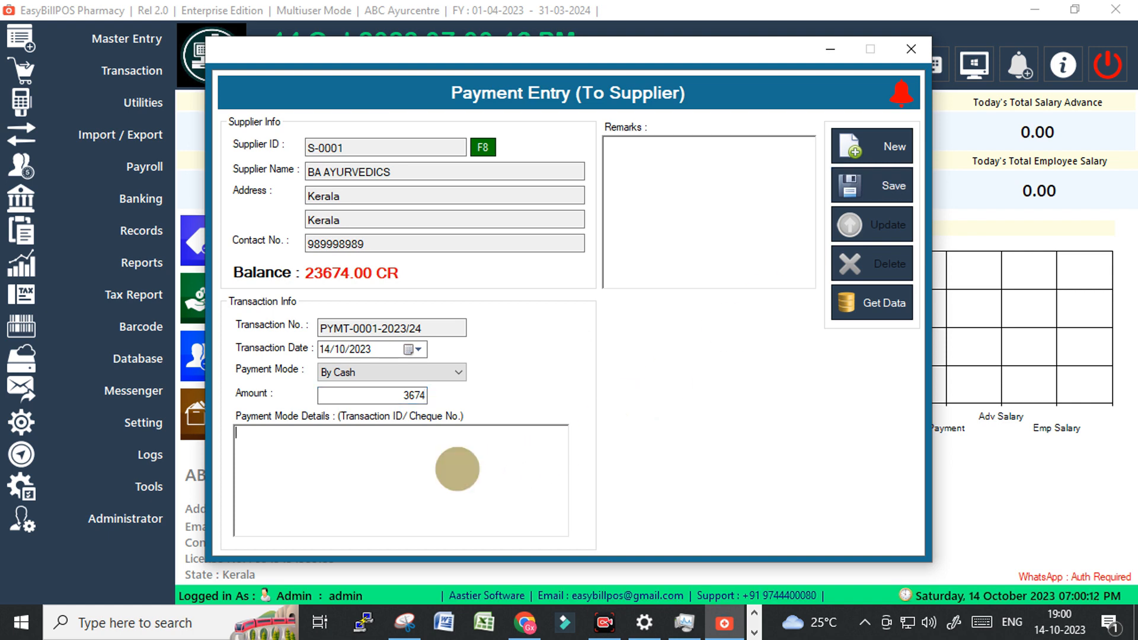
pyautogui.write('Paid')
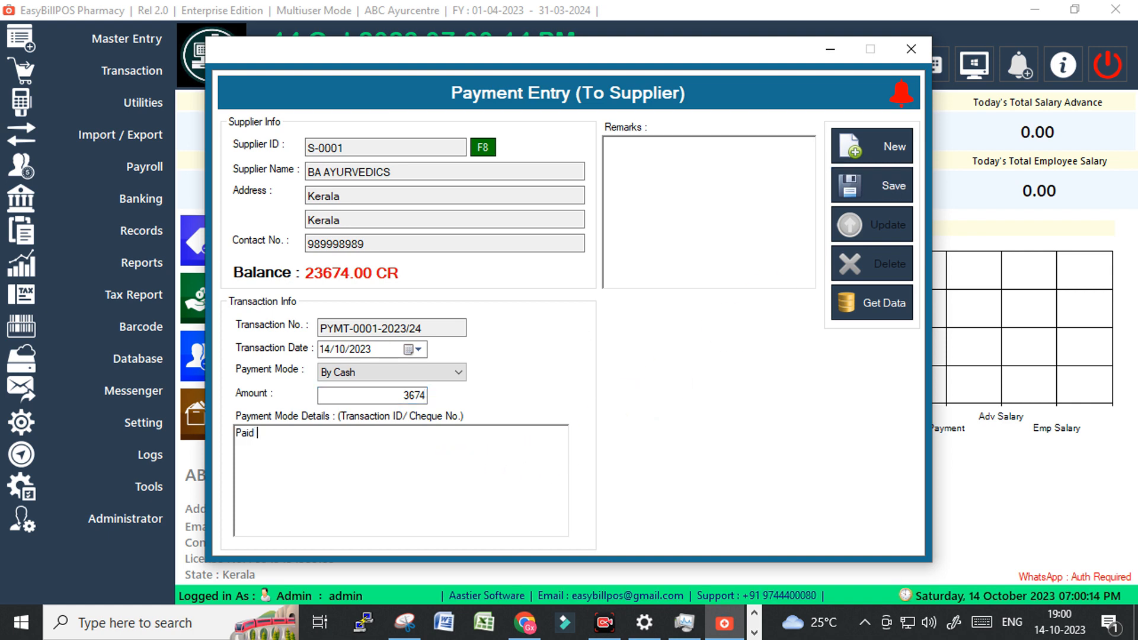
pyautogui.write(' By ')
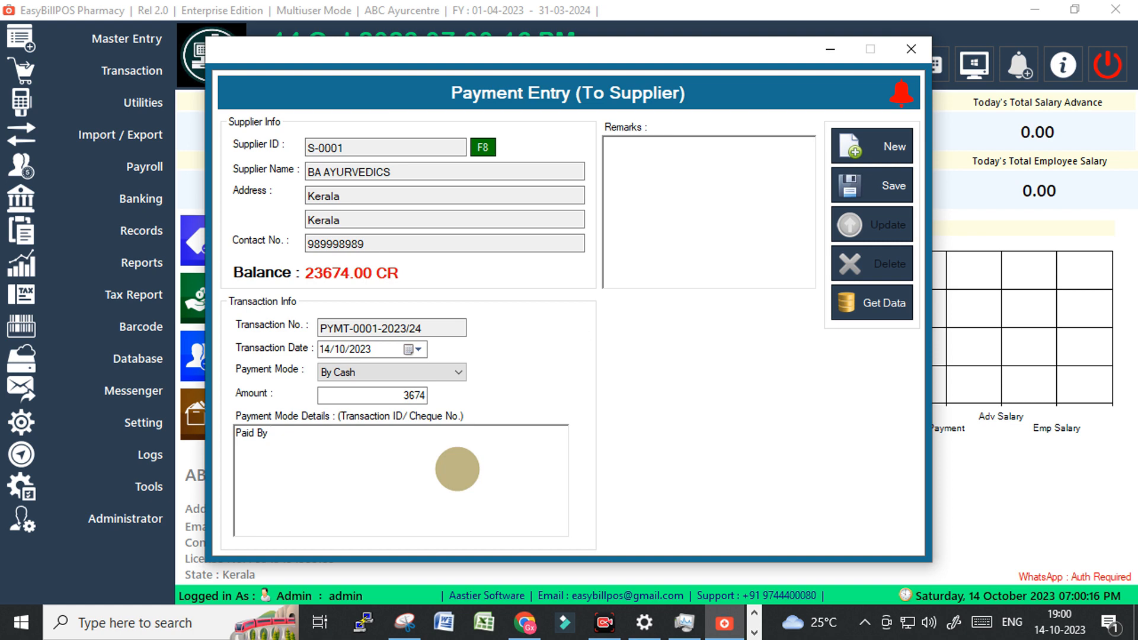
pyautogui.write('Gpay')
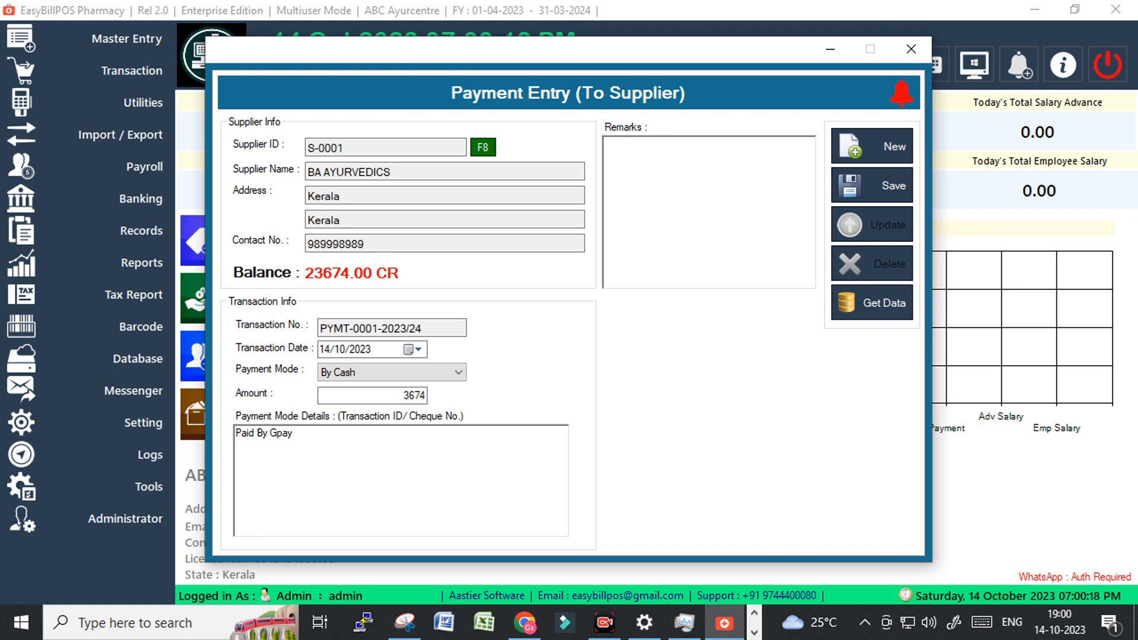
pyautogui.click(429, 376)
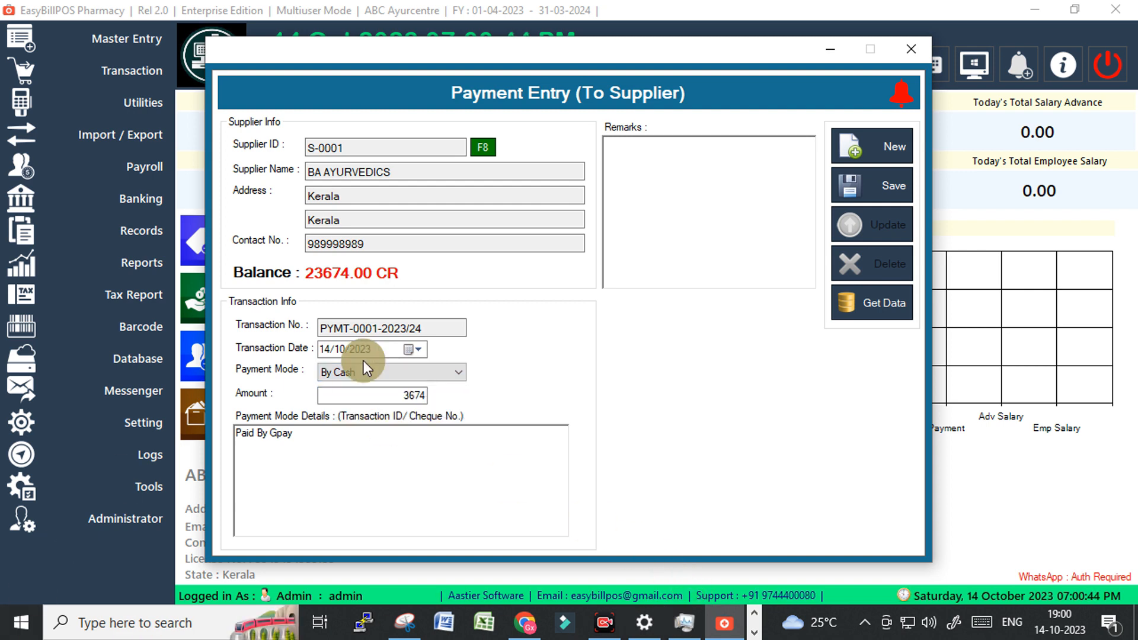
pyautogui.click(306, 434)
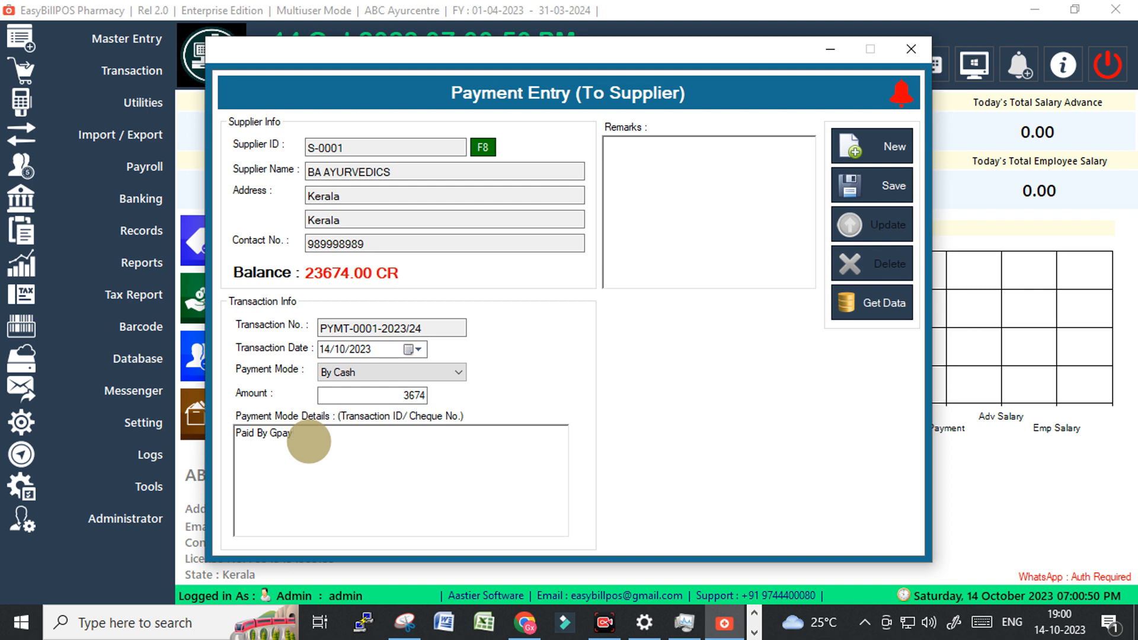
pyautogui.click(400, 370)
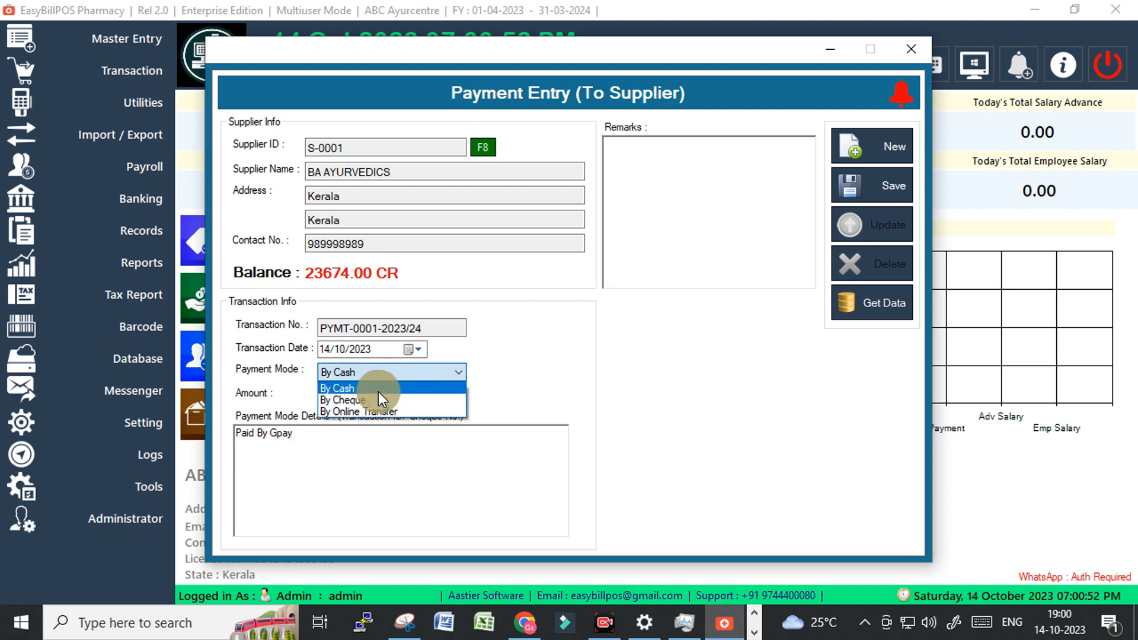
pyautogui.click(359, 412)
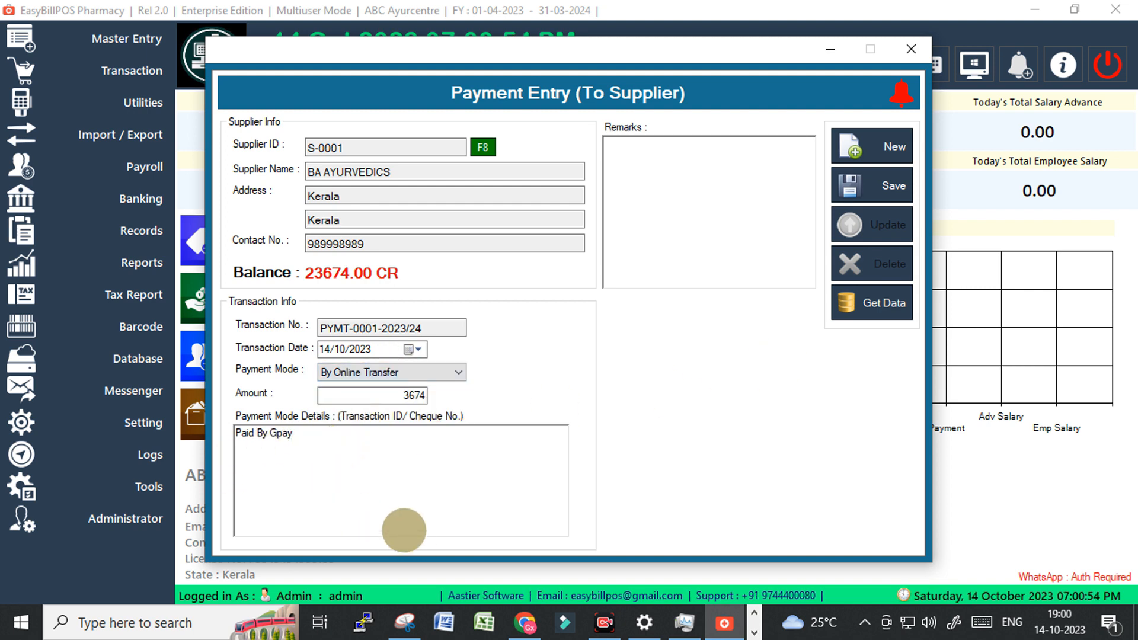
pyautogui.click(886, 187)
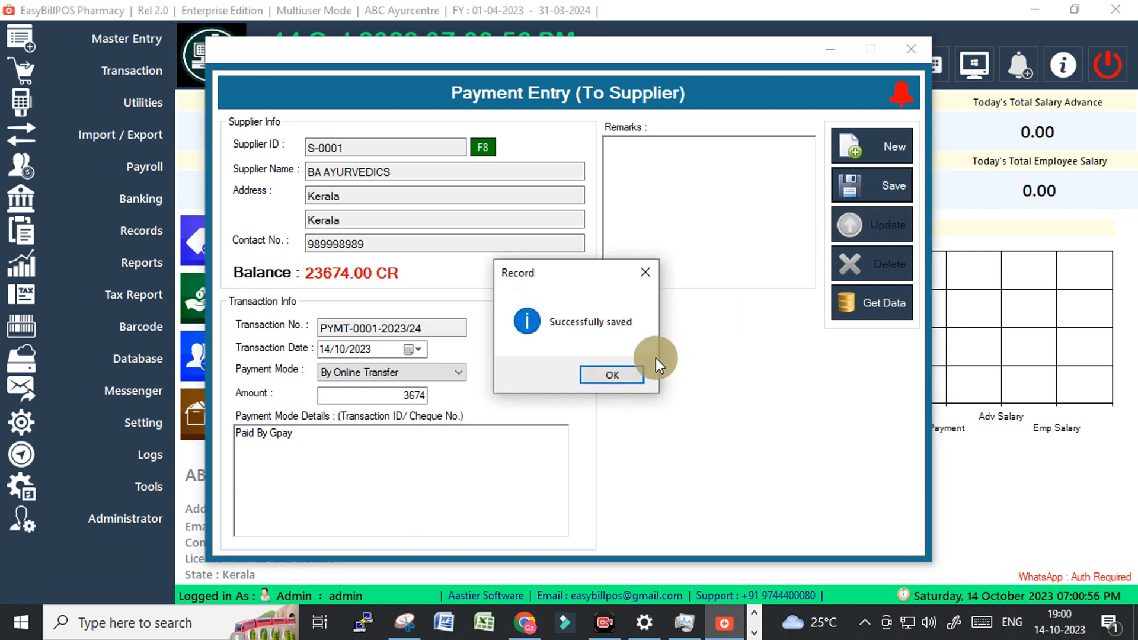
# Acknowledge the saved payment, reload supplier BA AYURVEDICS, and close Payment Entry.
pyautogui.click(607, 371)
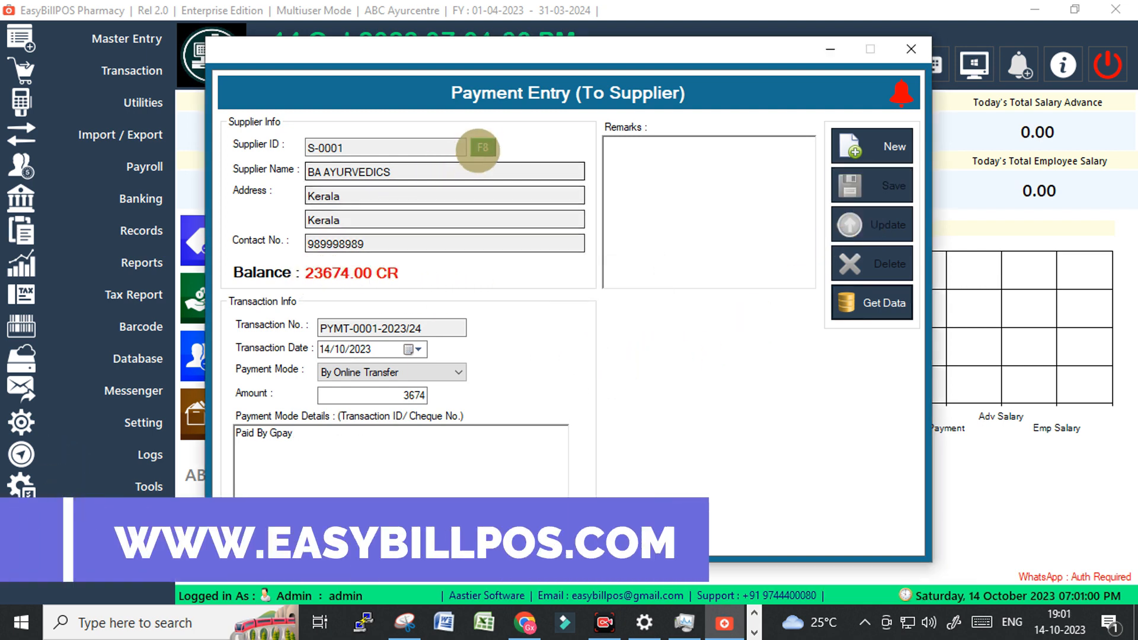
pyautogui.click(482, 147)
pyautogui.click(220, 203)
pyautogui.doubleClick(220, 203)
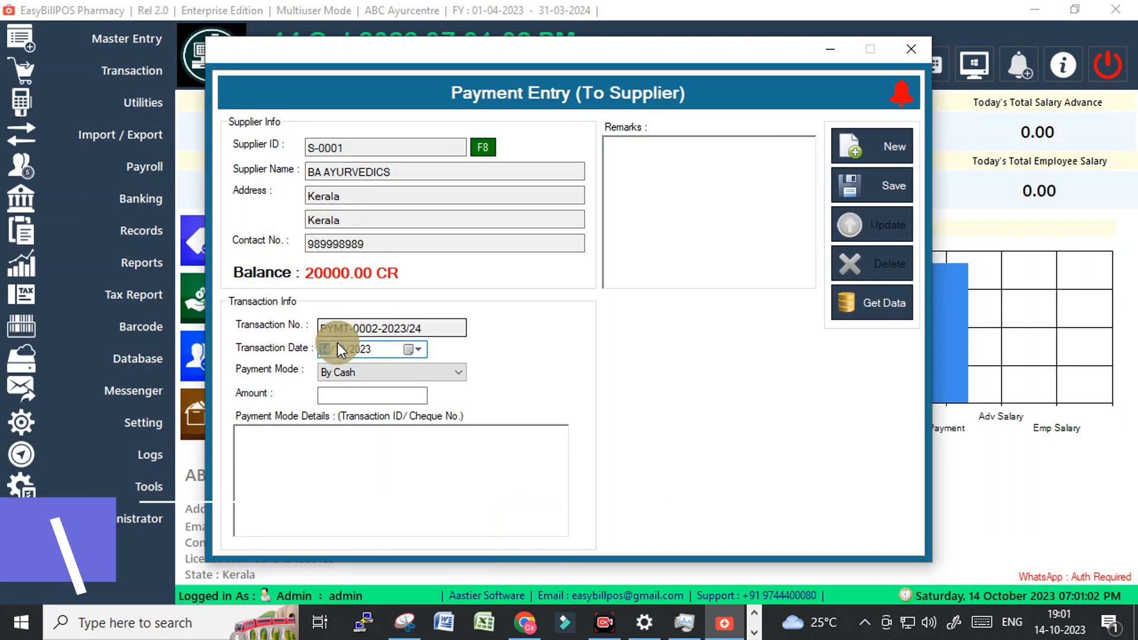
pyautogui.click(909, 48)
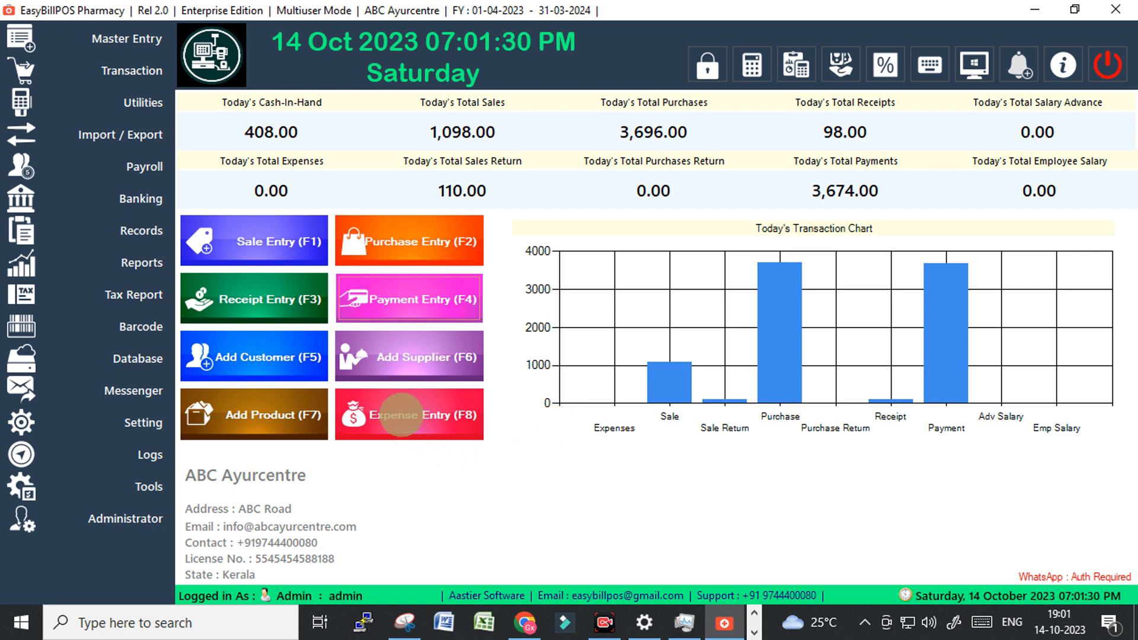
# Open a new expense entry with the payee's name and details saying they paid shop rent.
pyautogui.click(400, 415)
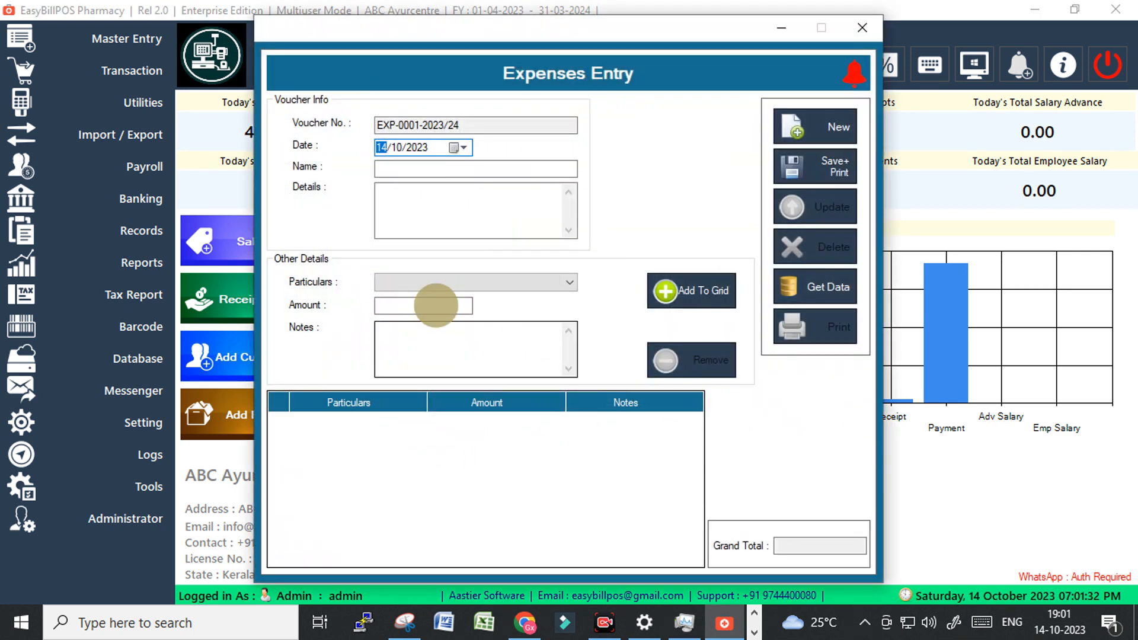
pyautogui.click(433, 170)
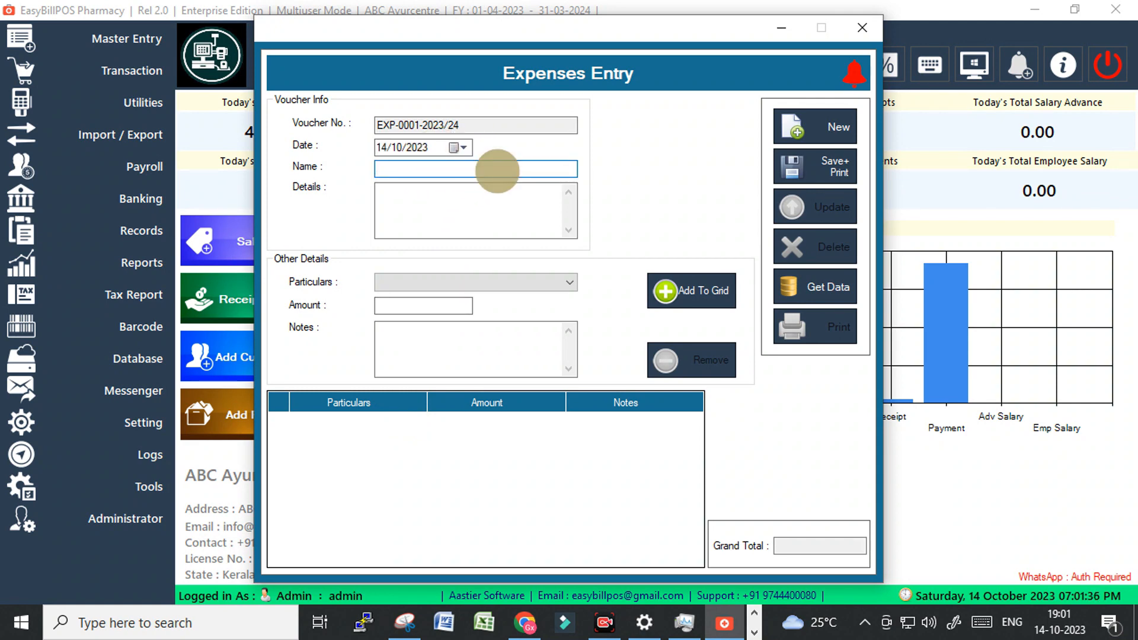
pyautogui.write('Sharath')
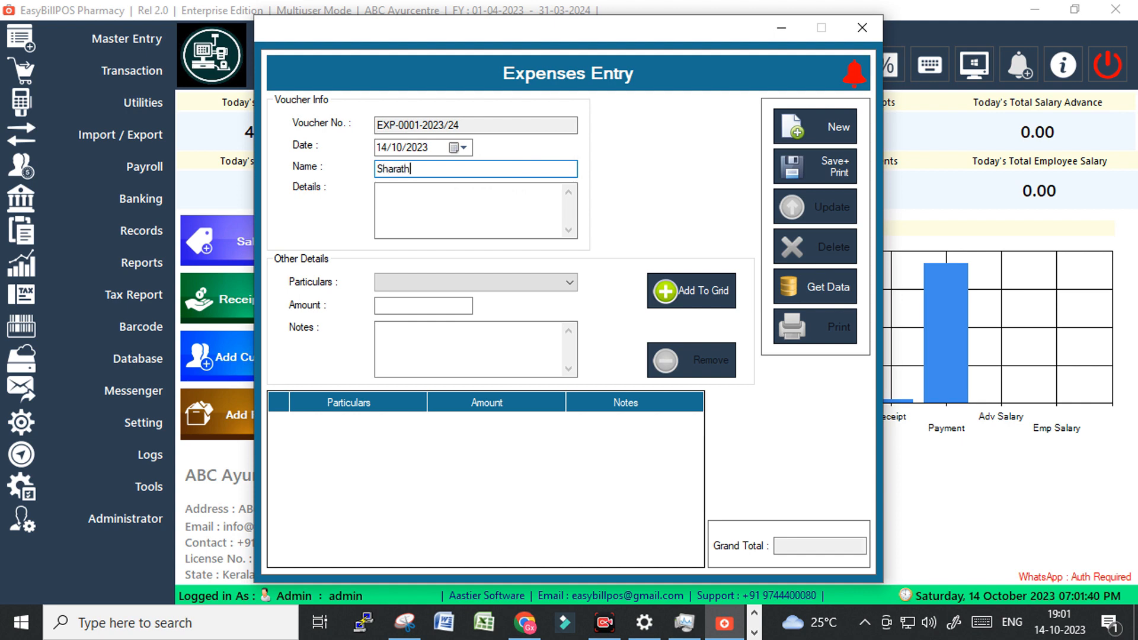
pyautogui.press('Tab')
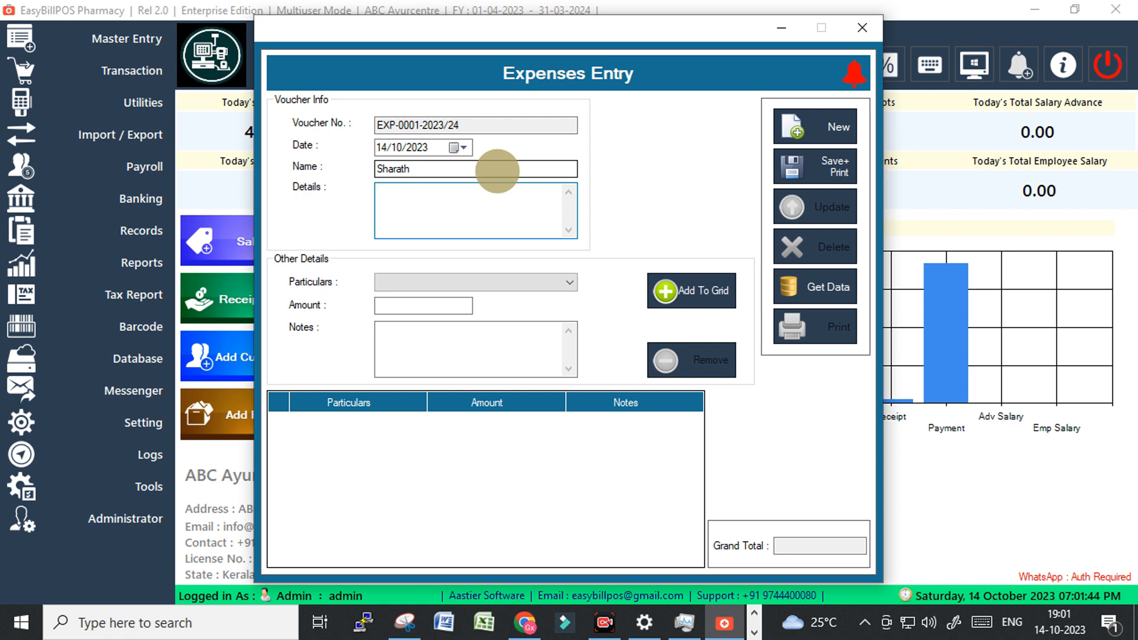
pyautogui.write('Sa')
pyautogui.press('BackSpace')
pyautogui.write('harath')
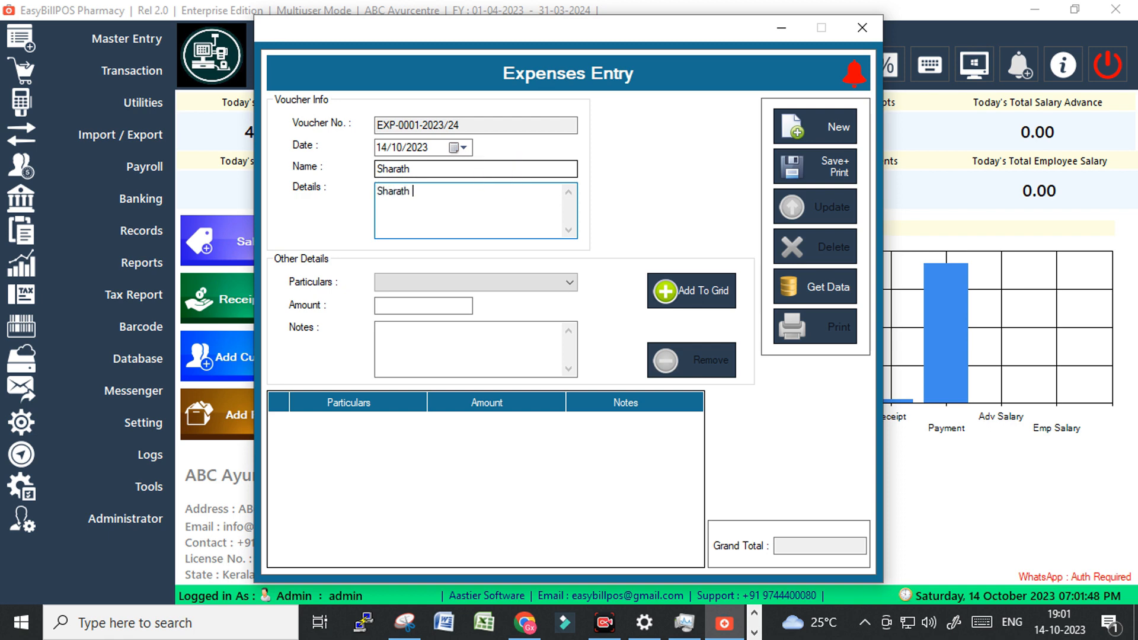
pyautogui.write(' paid shop rent')
# Add an Expense particular of 5000 with note 'Shop Rent' to the grid.
pyautogui.click(559, 282)
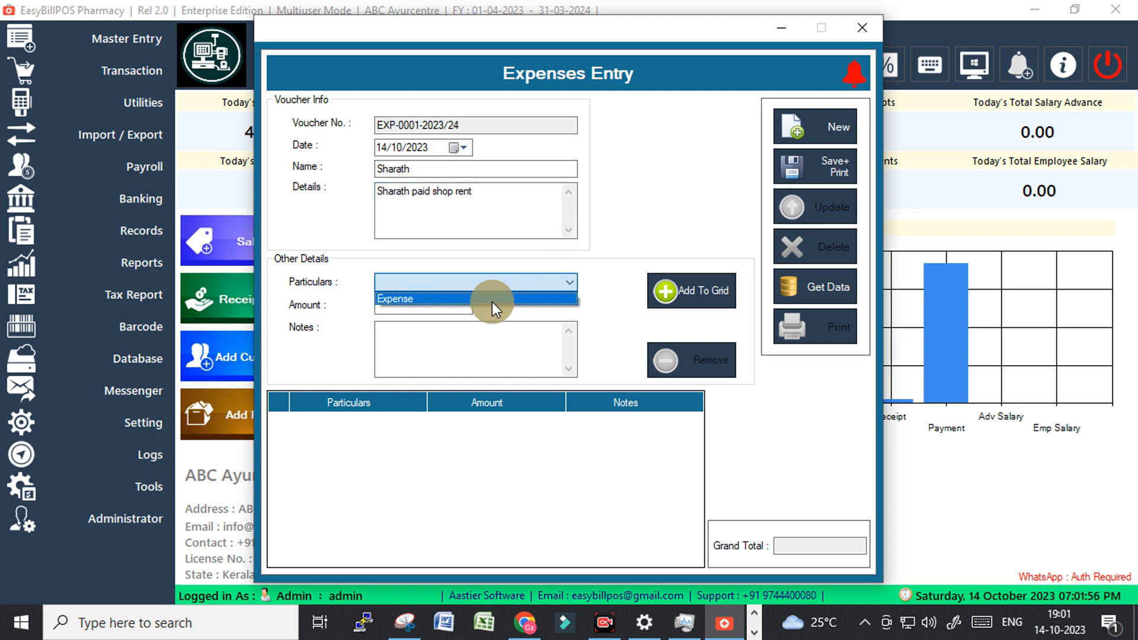
pyautogui.click(479, 298)
pyautogui.click(406, 303)
pyautogui.write('5')
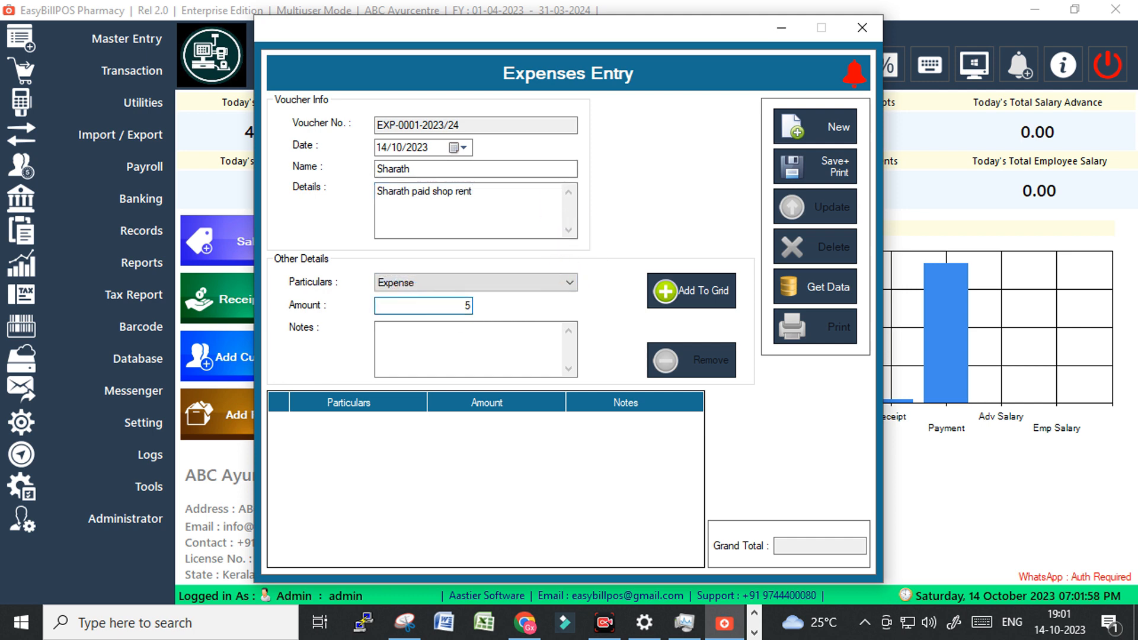
pyautogui.write('000')
pyautogui.click(450, 341)
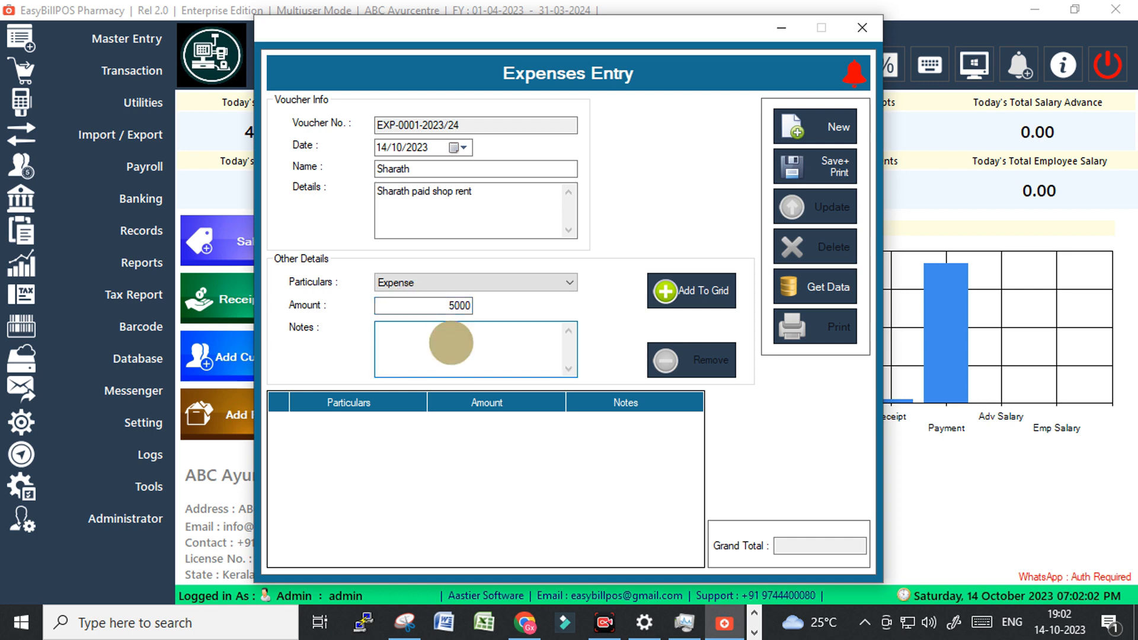
pyautogui.write('Sho')
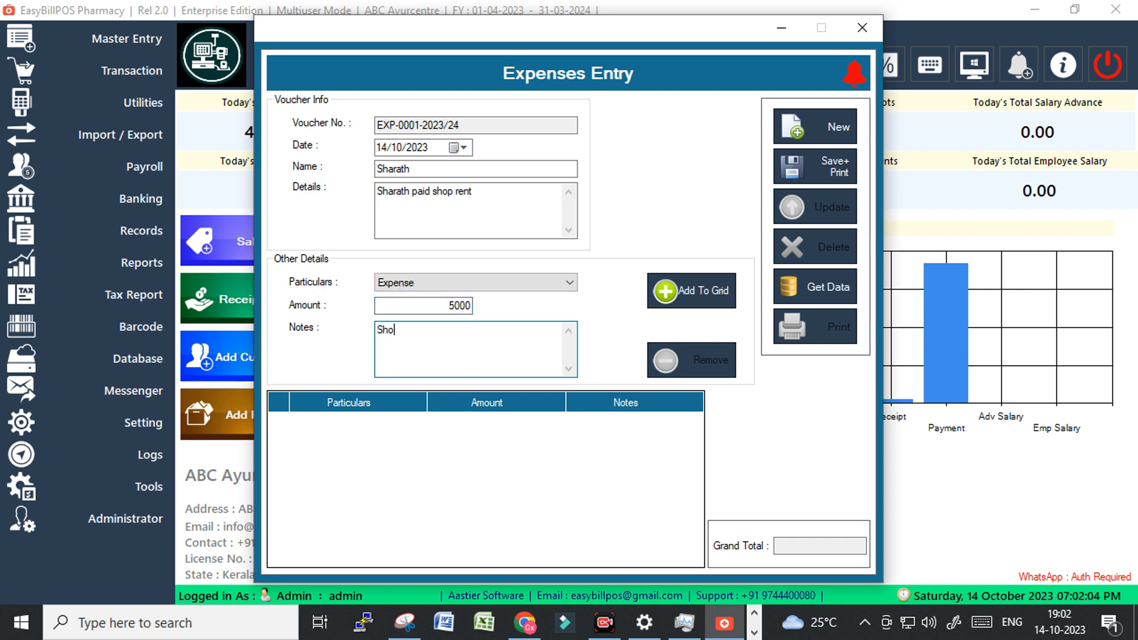
pyautogui.write('p Rent')
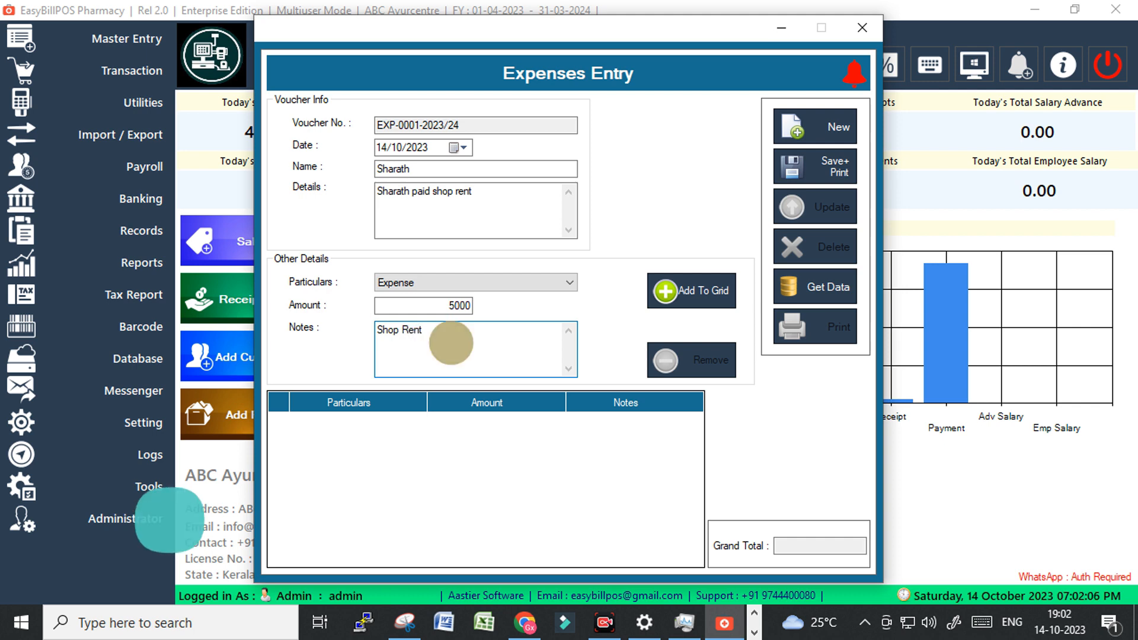
pyautogui.click(701, 286)
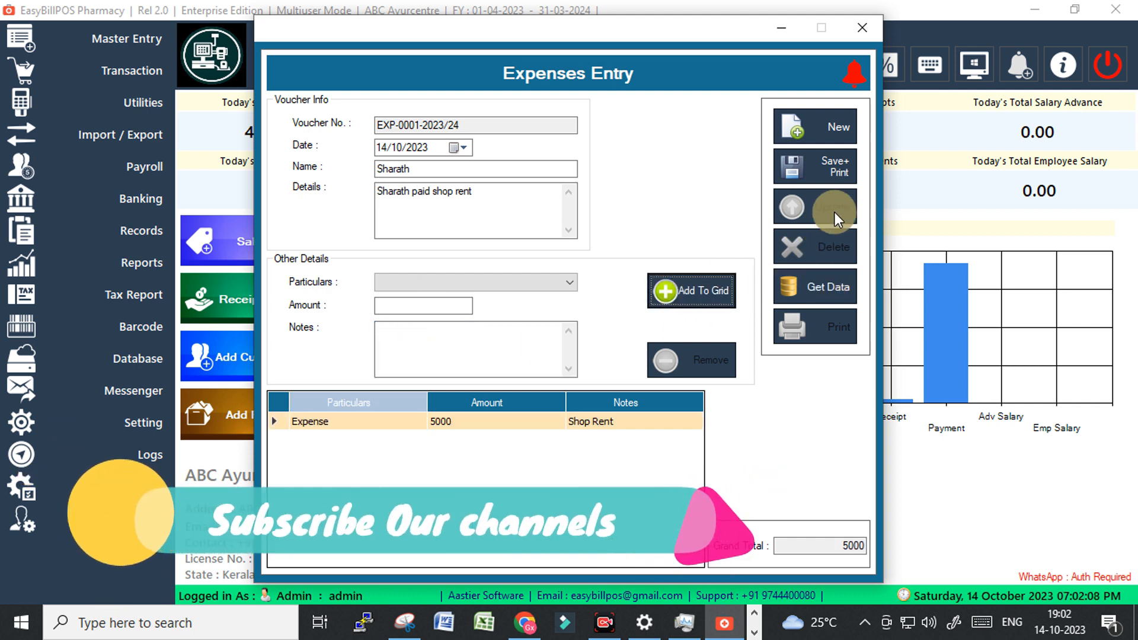
# Save and print the expense voucher, checking its Expense 5000.00 Shop Rent line.
pyautogui.click(833, 165)
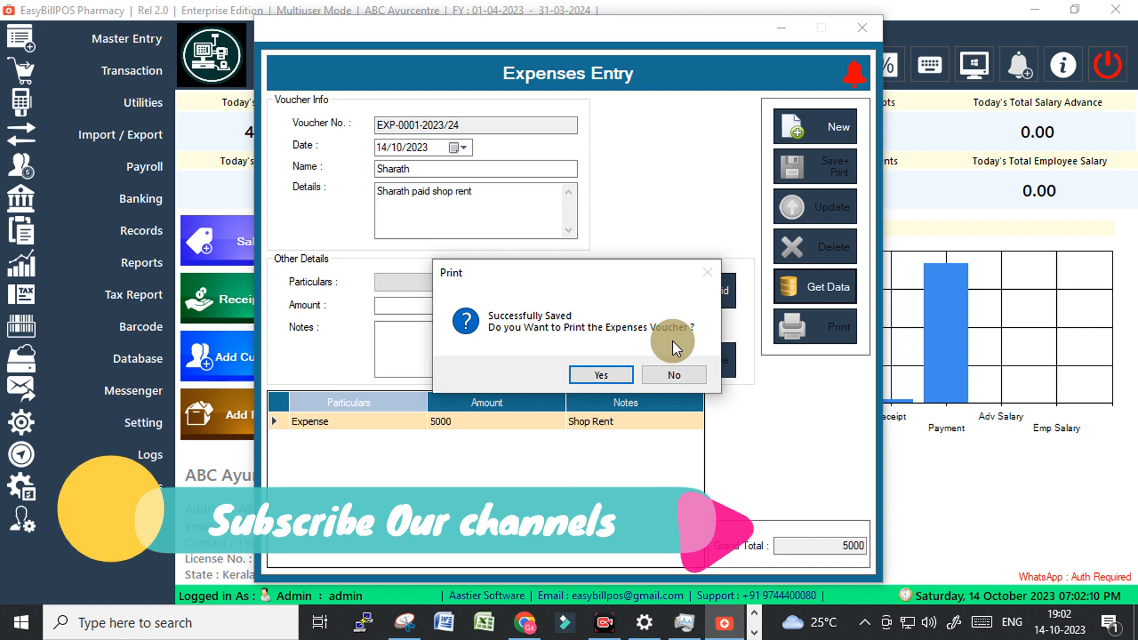
pyautogui.click(603, 374)
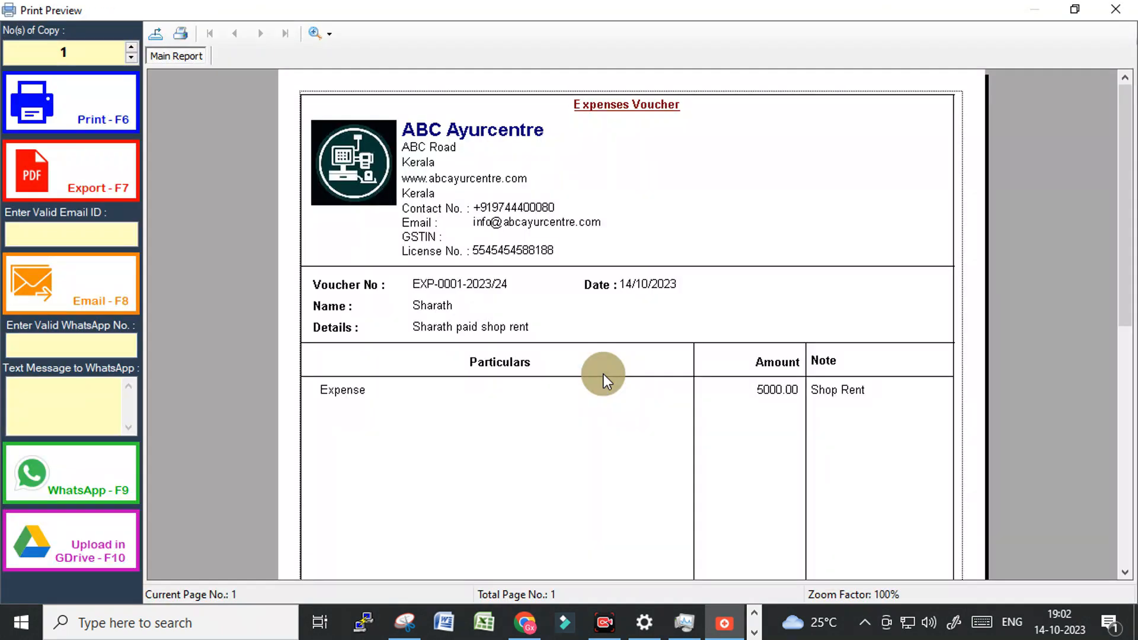
pyautogui.click(386, 389)
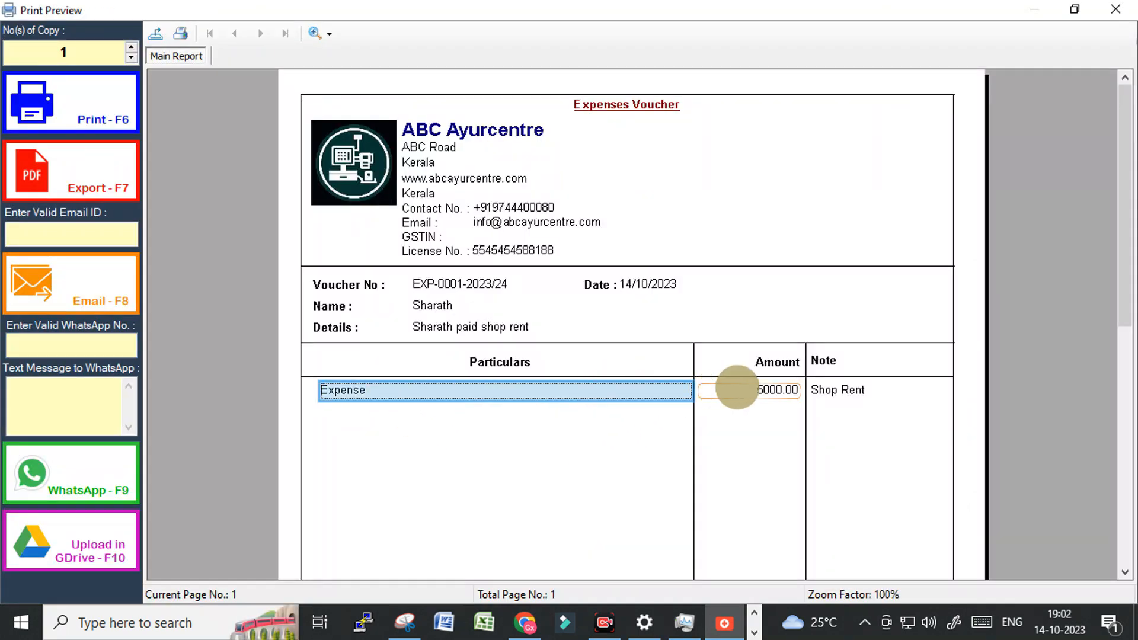
pyautogui.click(764, 389)
pyautogui.click(838, 389)
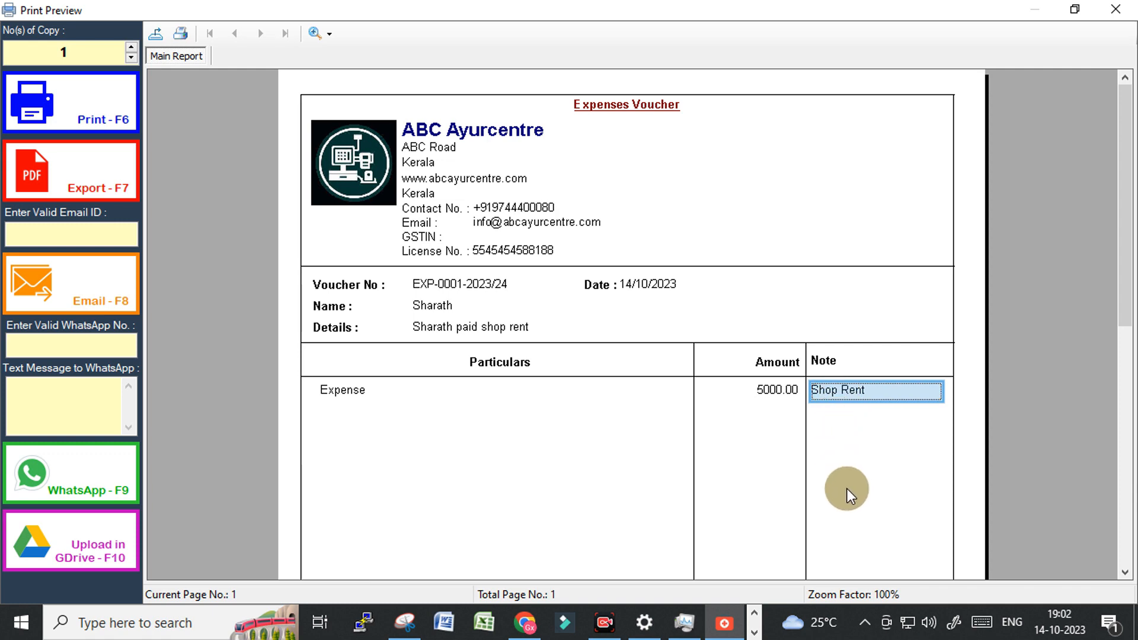
# Review the 5,000.00 total, payee, date and voucher number, then close preview and expense form.
pyautogui.scroll(-5, 848, 489)
pyautogui.click(773, 436)
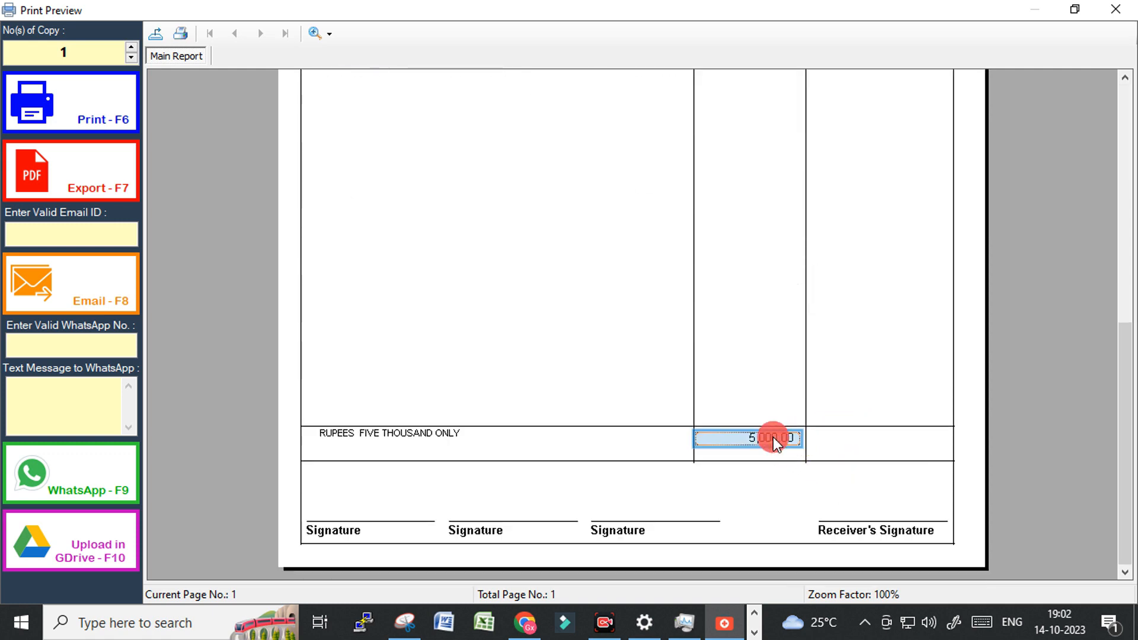
pyautogui.scroll(5, 770, 522)
pyautogui.click(482, 312)
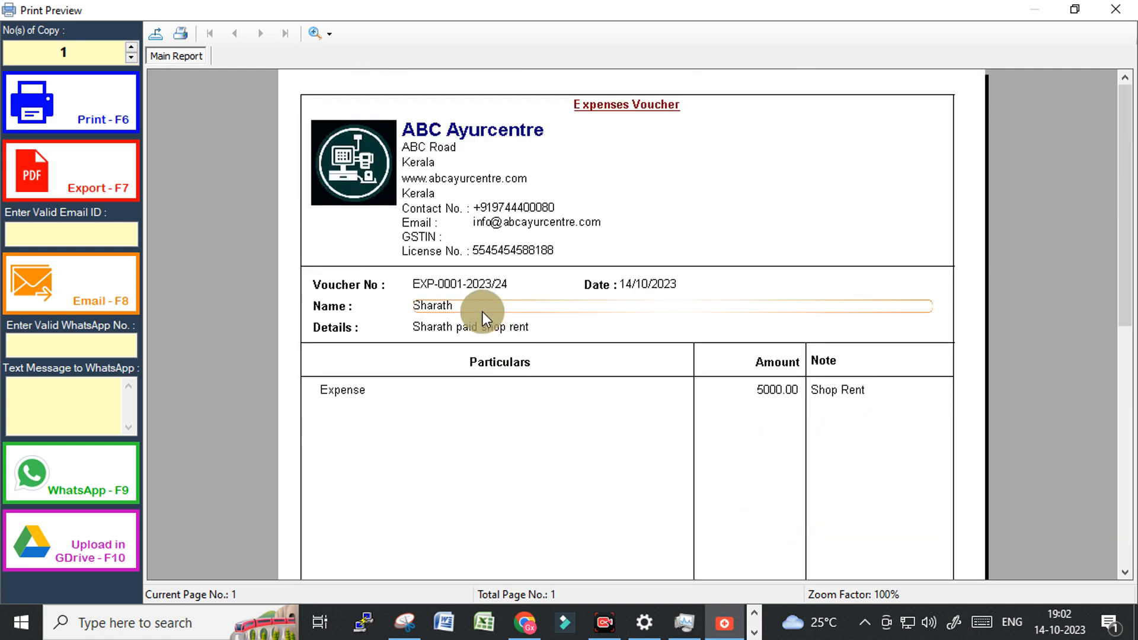
pyautogui.scroll(-5, 662, 436)
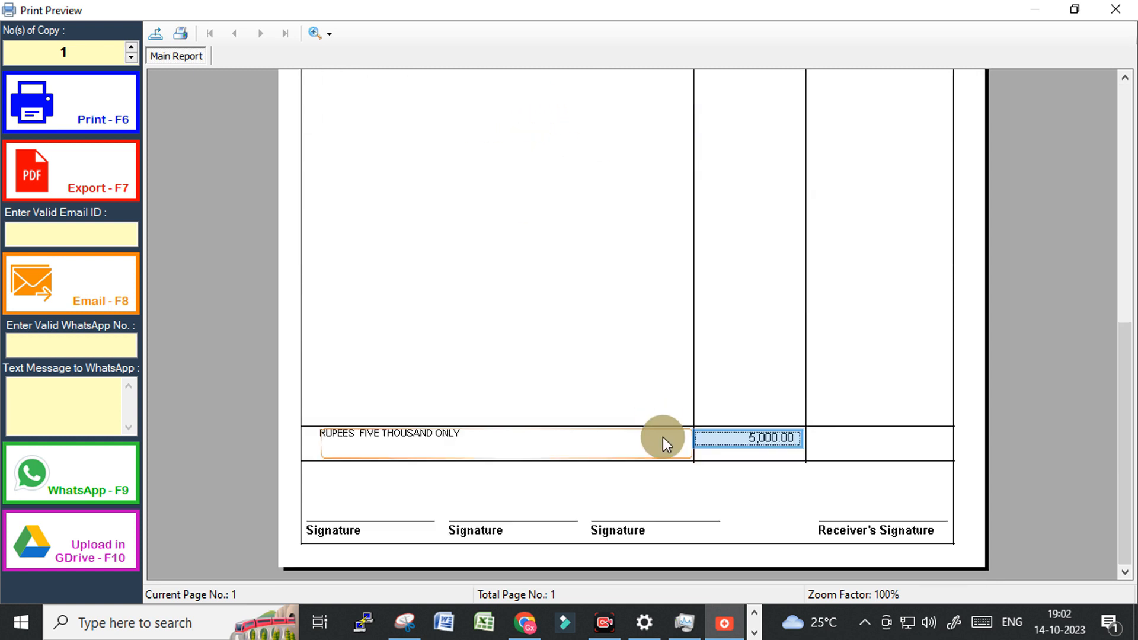
pyautogui.scroll(5, 674, 495)
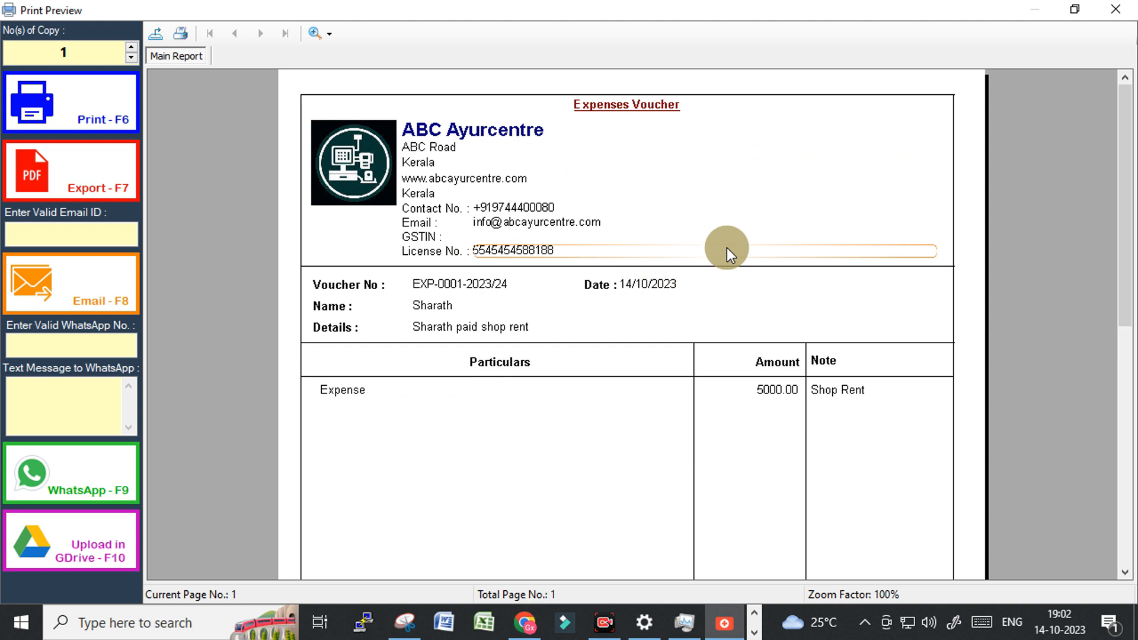
pyautogui.scroll(-5, 504, 406)
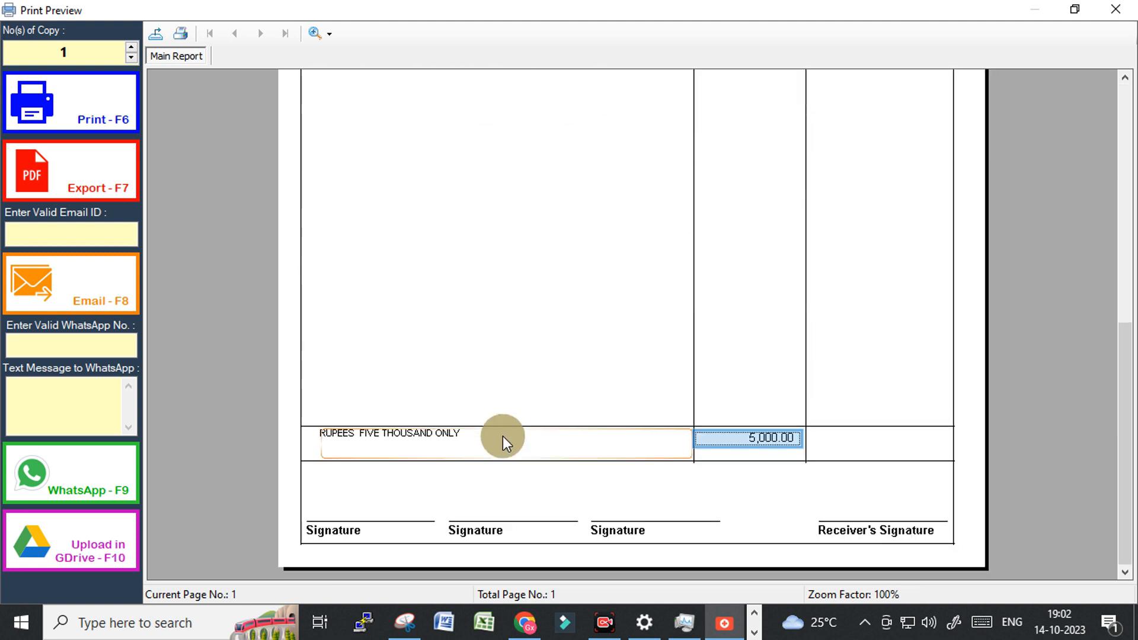
pyautogui.scroll(5, 503, 436)
pyautogui.click(642, 286)
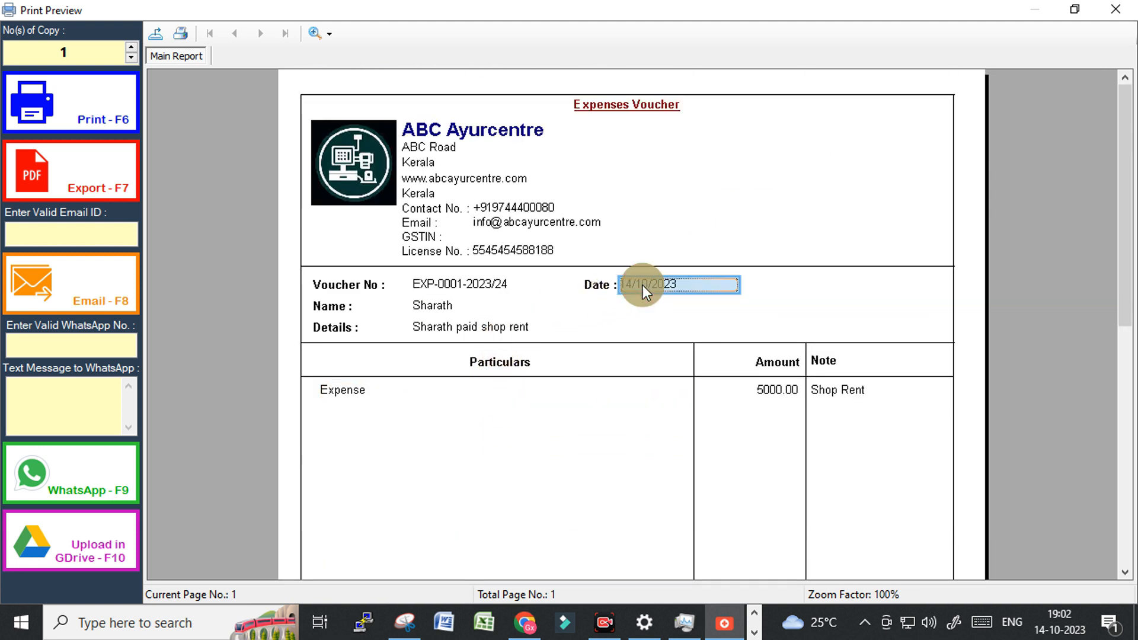
pyautogui.click(451, 287)
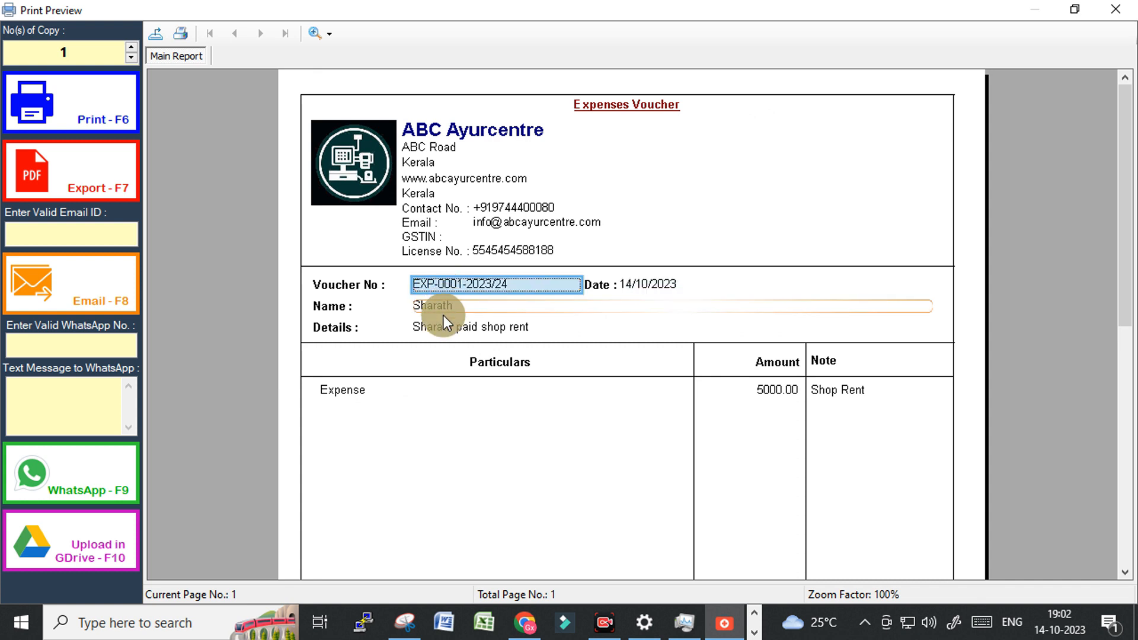
pyautogui.click(443, 308)
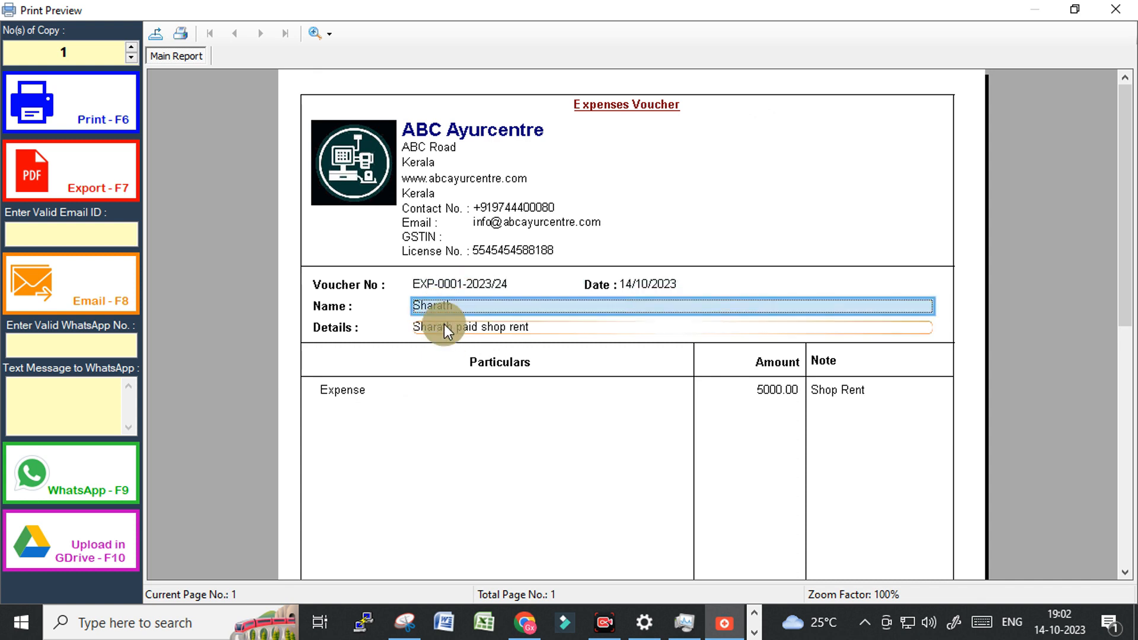
pyautogui.click(1118, 9)
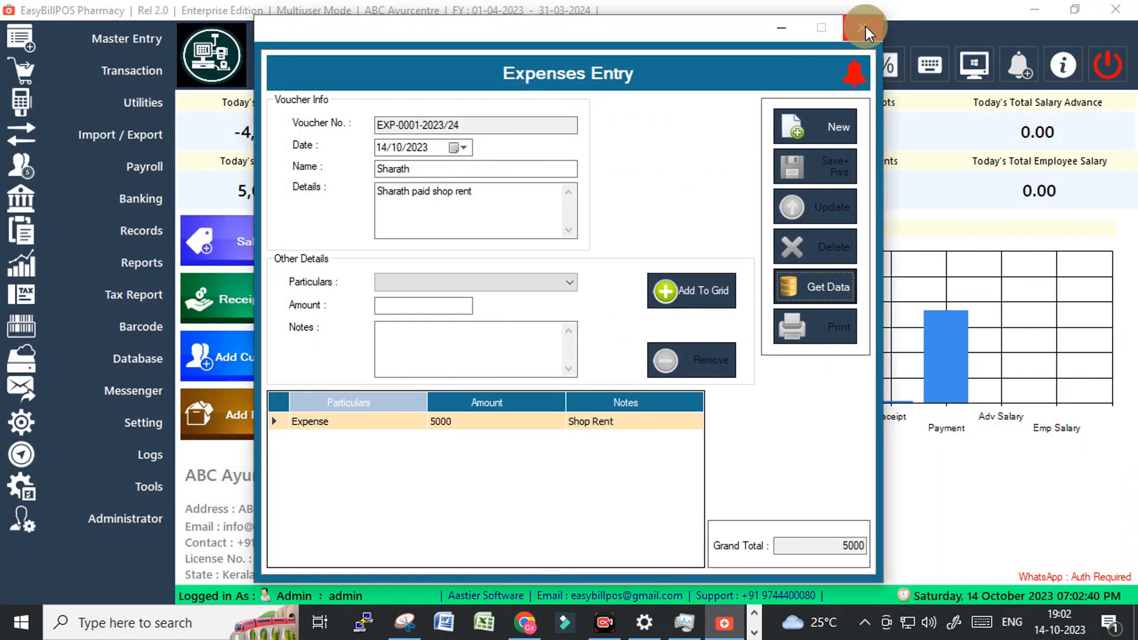
pyautogui.click(863, 28)
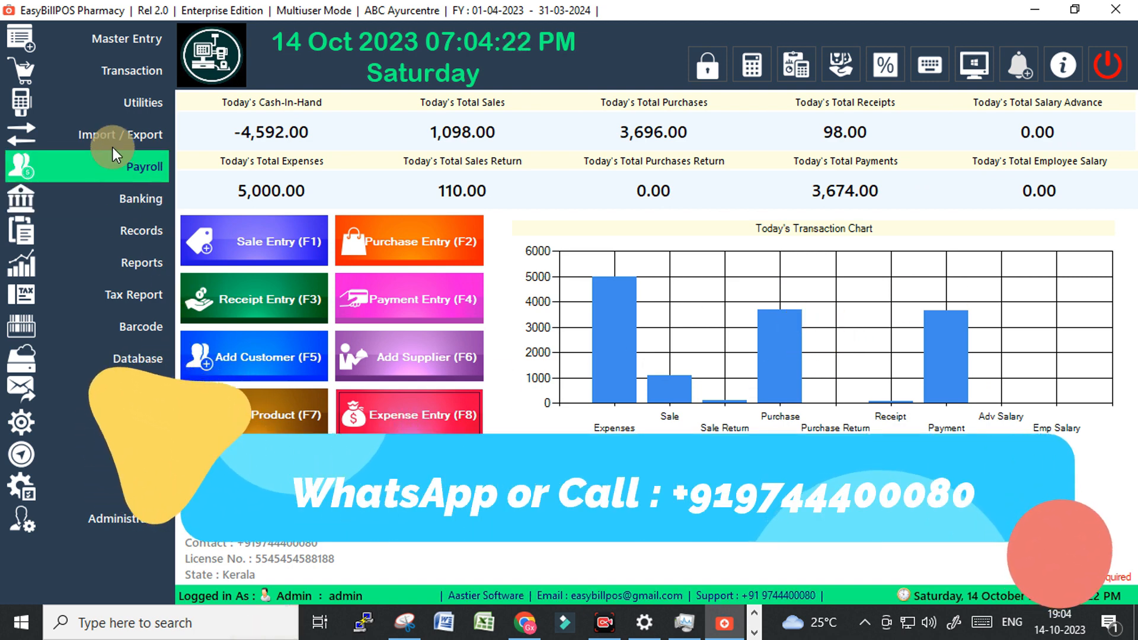
pyautogui.click(109, 41)
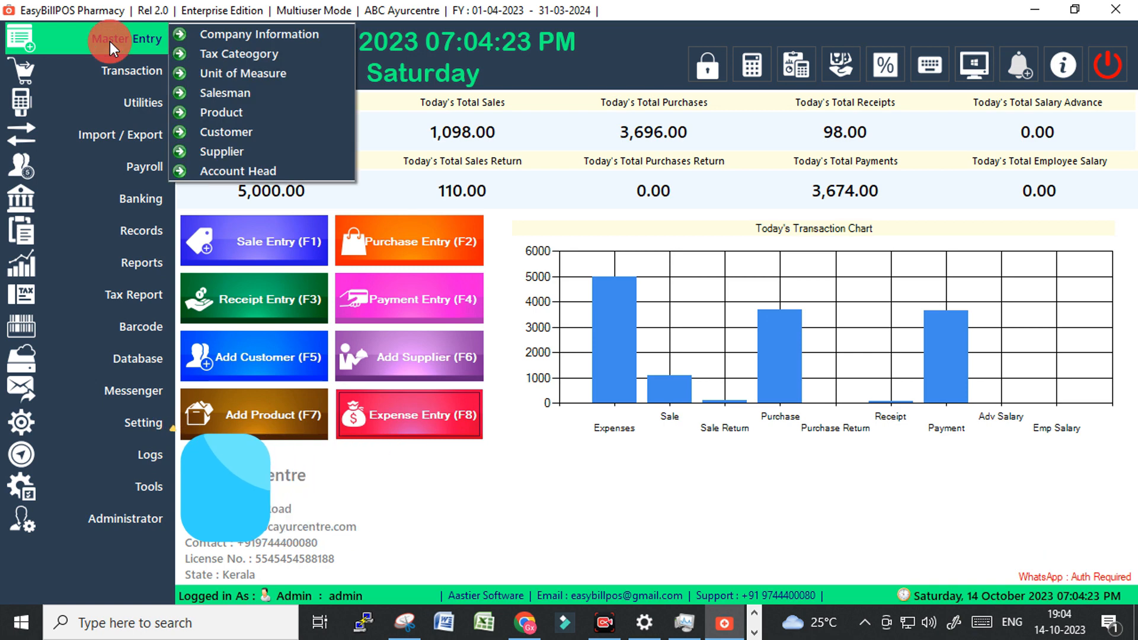
pyautogui.click(247, 36)
pyautogui.click(502, 212)
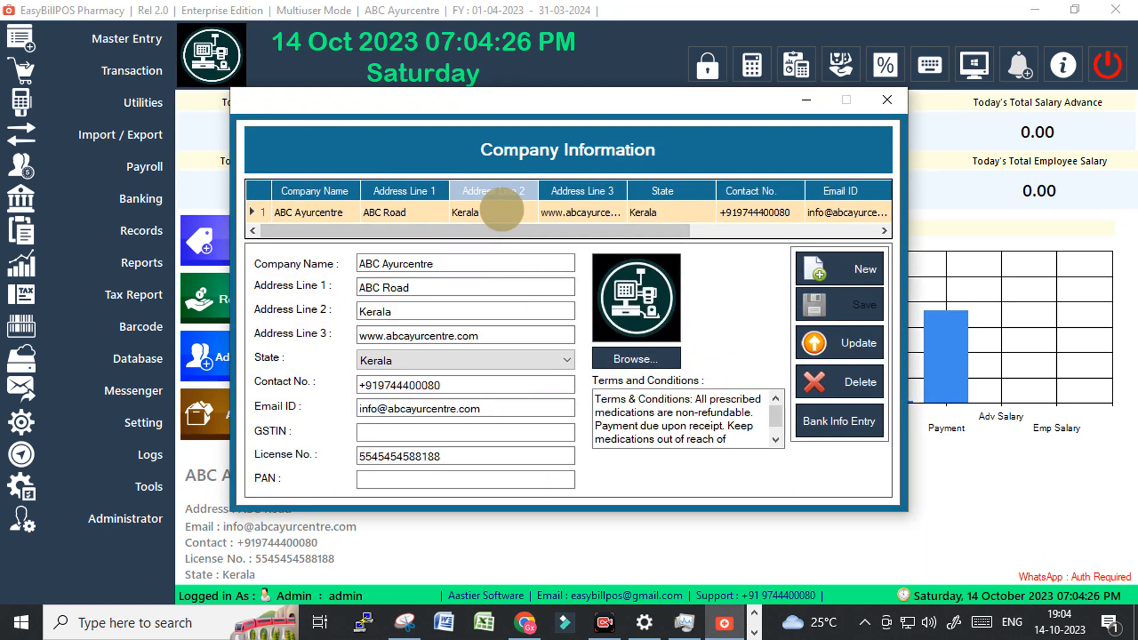
pyautogui.click(437, 263)
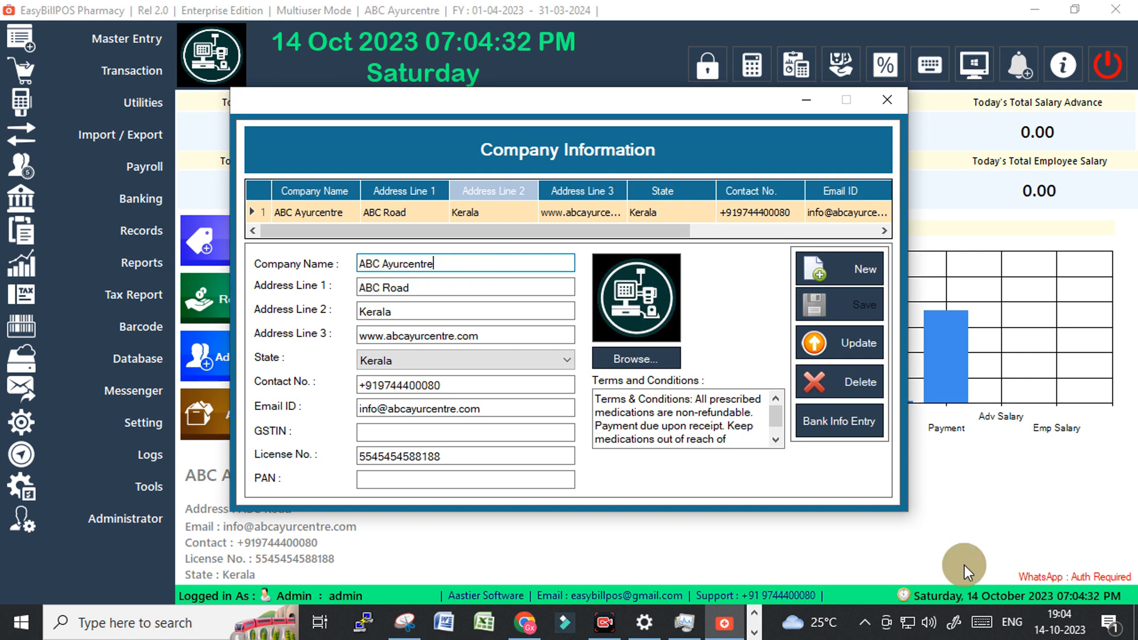
pyautogui.moveTo(398, 336); pyautogui.dragTo(483, 333)
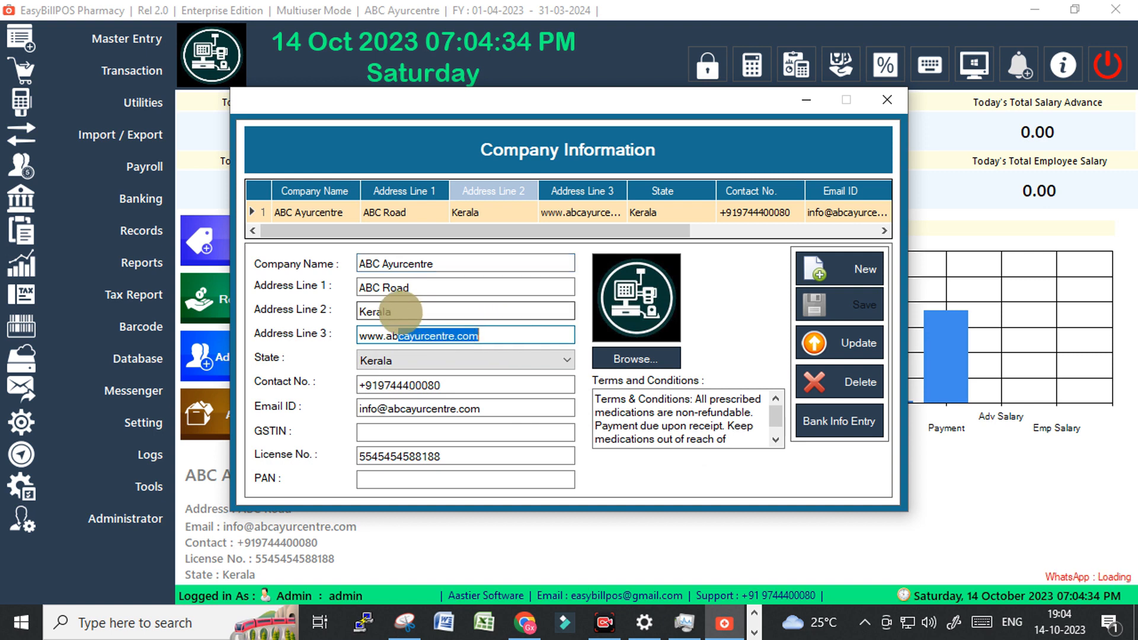
pyautogui.moveTo(366, 311); pyautogui.dragTo(417, 308)
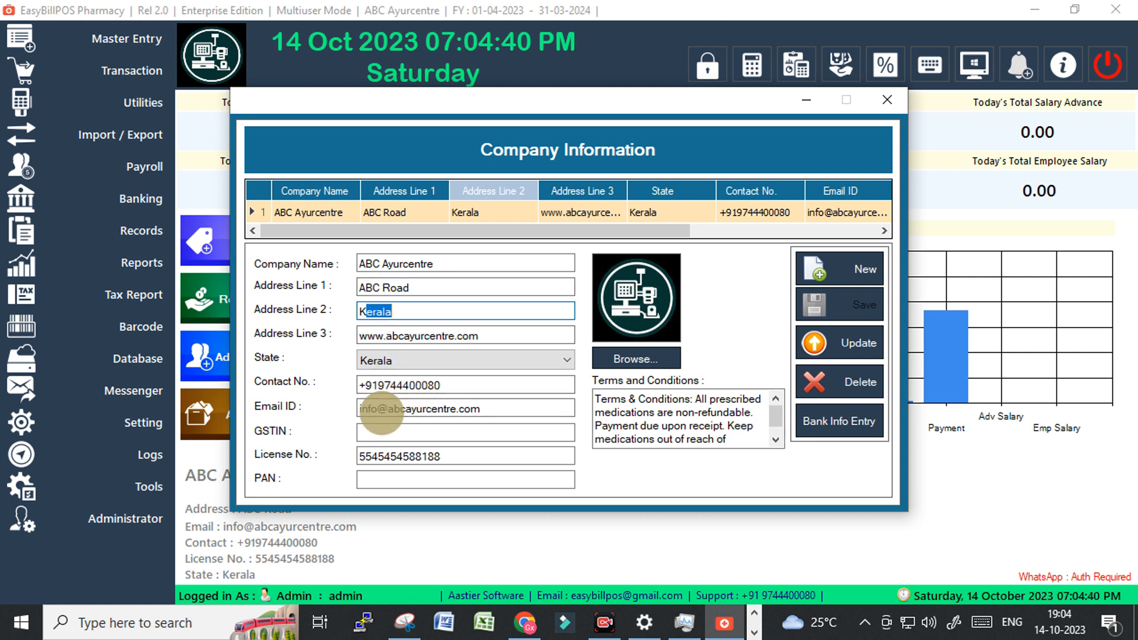
pyautogui.moveTo(377, 409); pyautogui.dragTo(452, 428)
pyautogui.moveTo(372, 456); pyautogui.dragTo(470, 462)
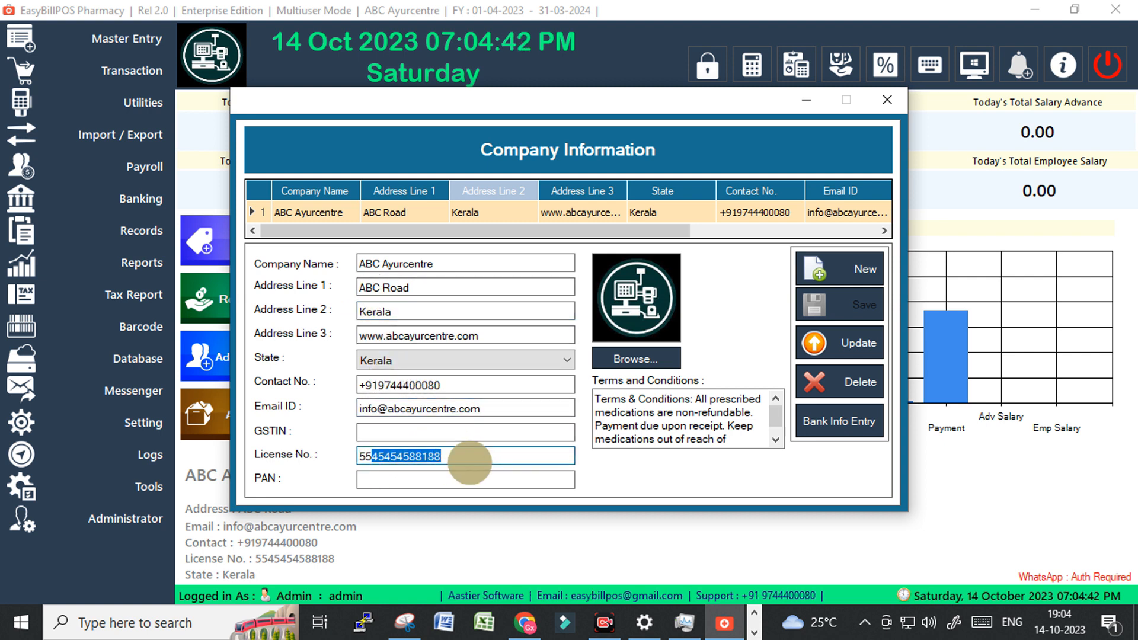
pyautogui.click(407, 477)
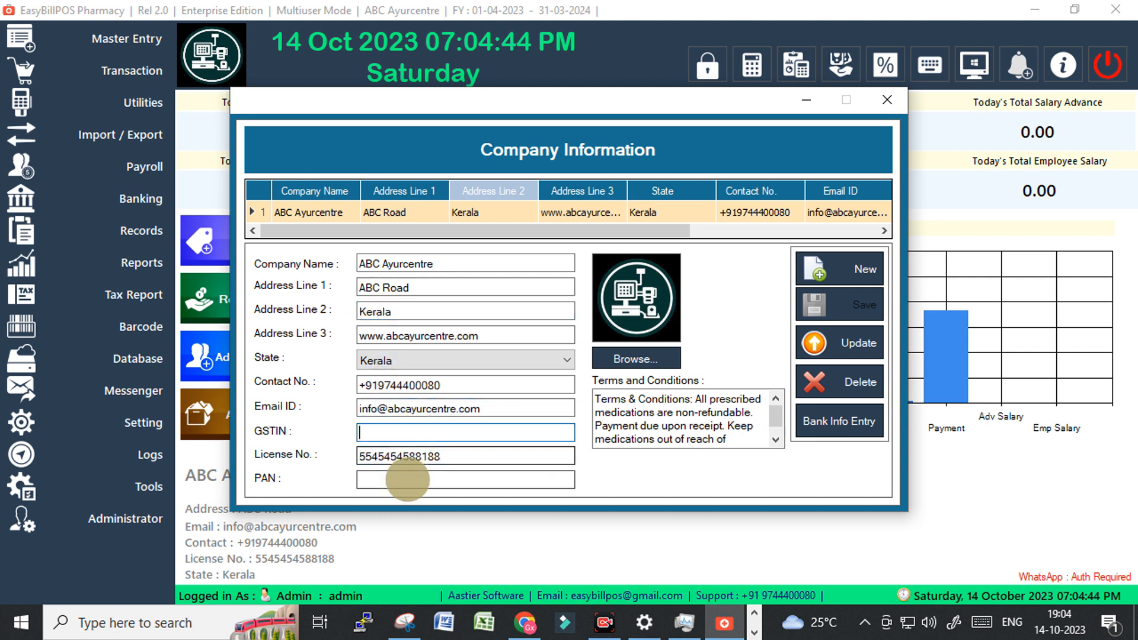
pyautogui.moveTo(597, 399); pyautogui.dragTo(647, 446)
pyautogui.scroll(1, 649, 447)
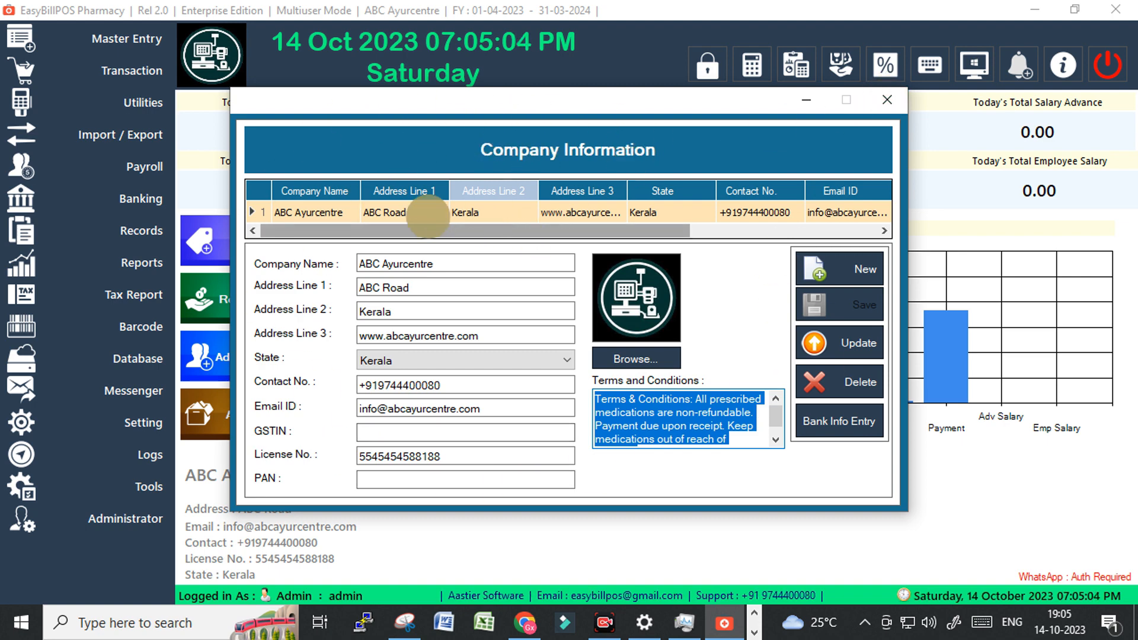
pyautogui.click(888, 99)
pyautogui.click(160, 39)
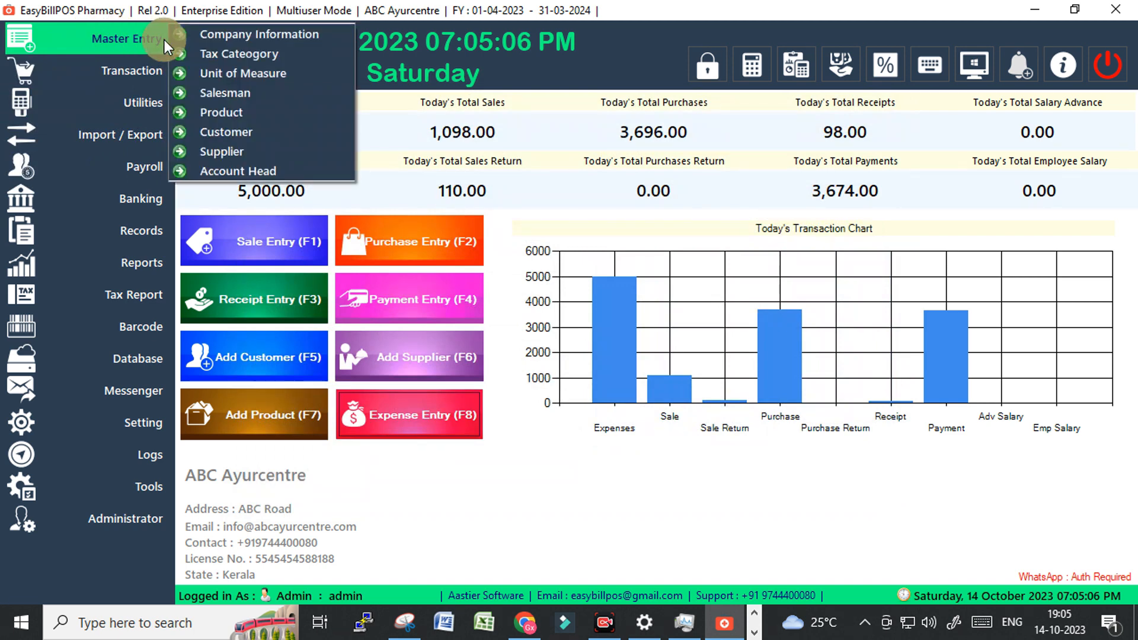
pyautogui.click(241, 55)
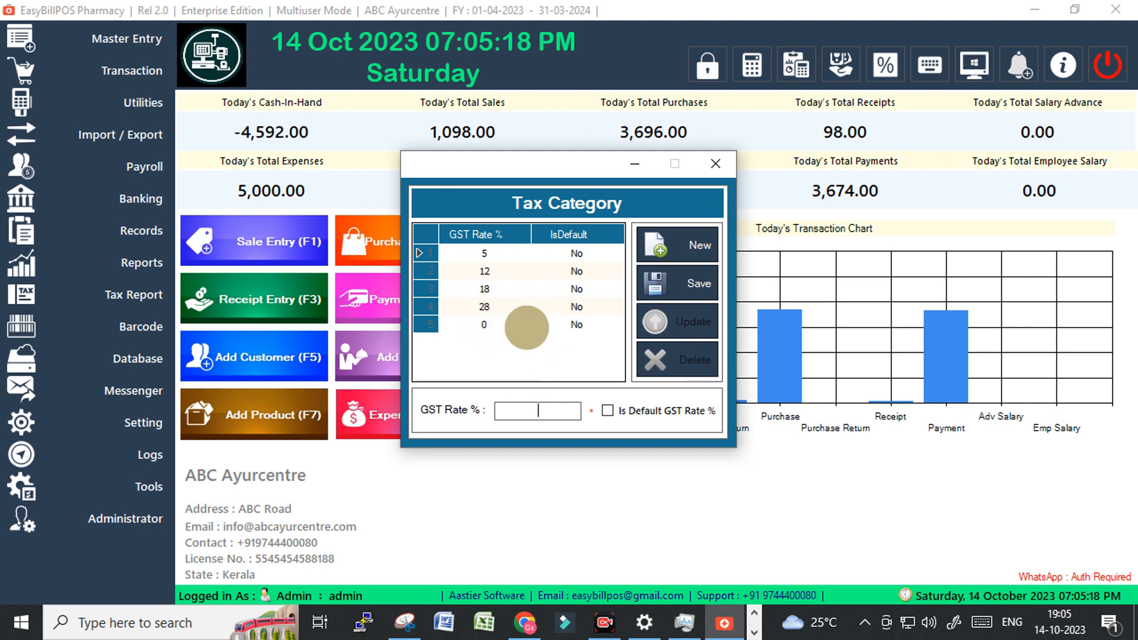
pyautogui.click(717, 165)
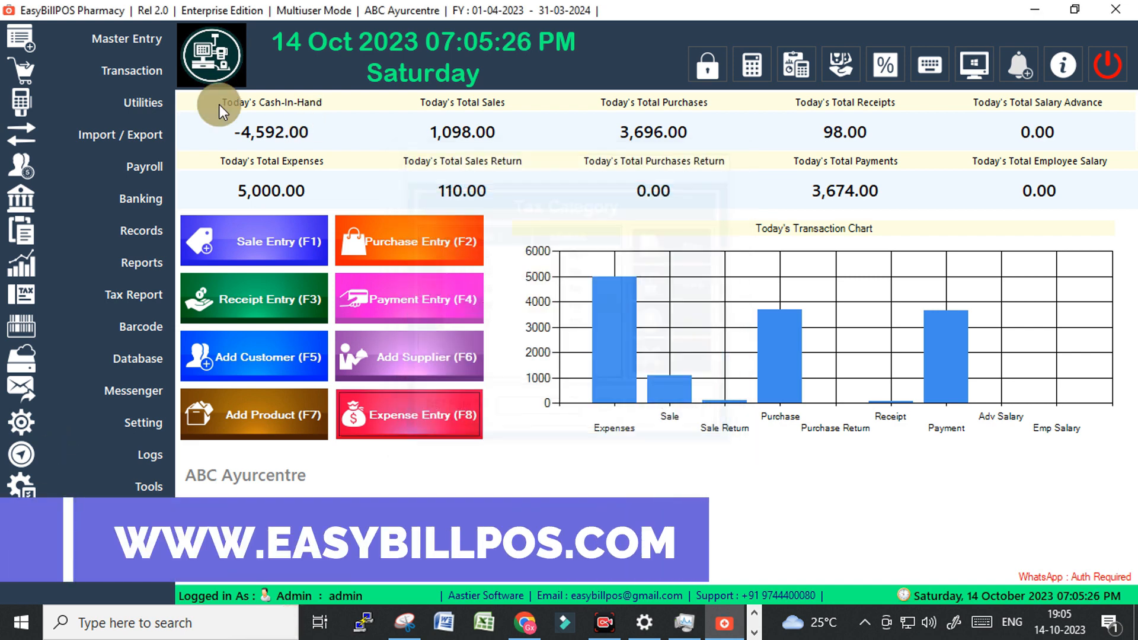
# Open the Unit of Measure list and review the existing units LITTER, ml, Strip, Tab and Nos.
pyautogui.click(145, 44)
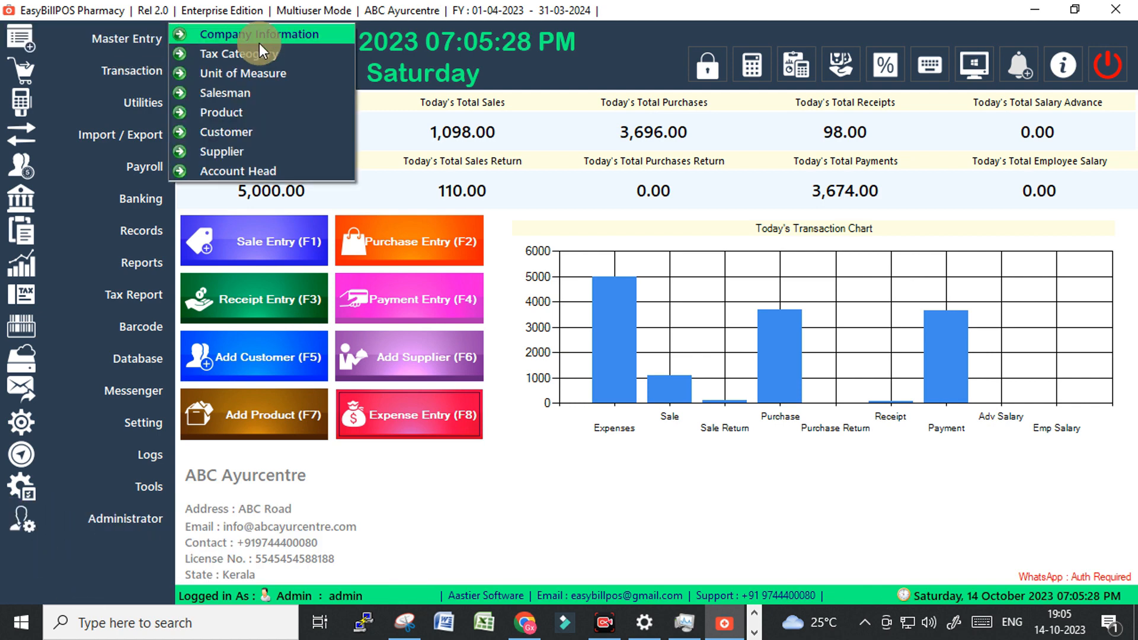
pyautogui.click(239, 74)
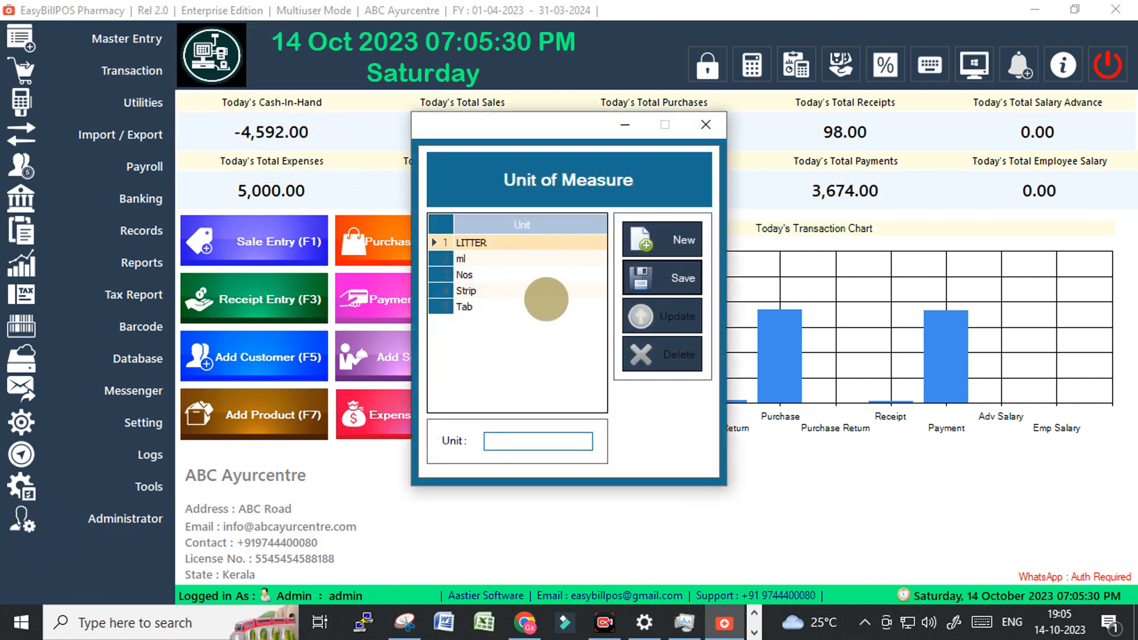
pyautogui.click(490, 244)
pyautogui.click(490, 260)
pyautogui.click(492, 290)
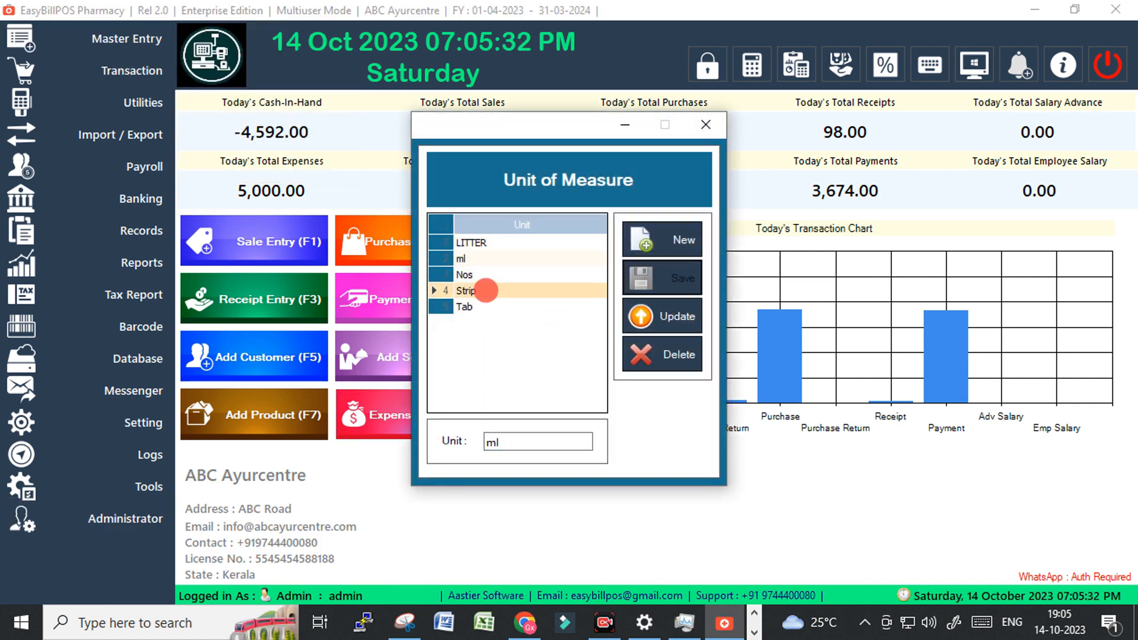
pyautogui.click(483, 306)
pyautogui.click(484, 275)
pyautogui.click(474, 259)
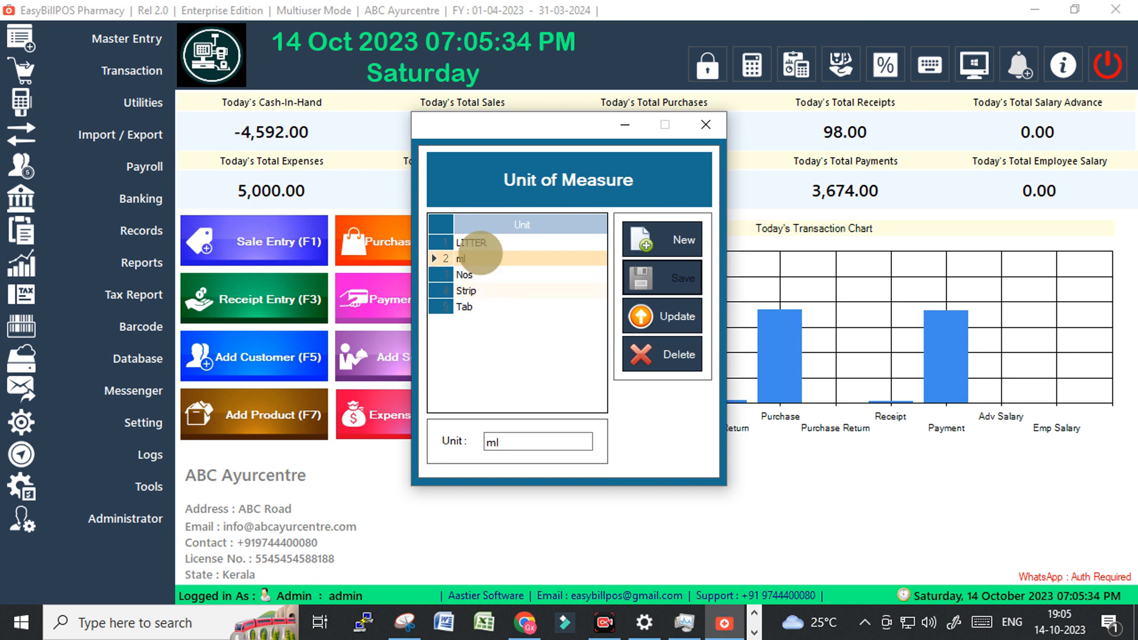
# Add and save a new unit named Pcs, then close the Unit of Measure list.
pyautogui.click(507, 446)
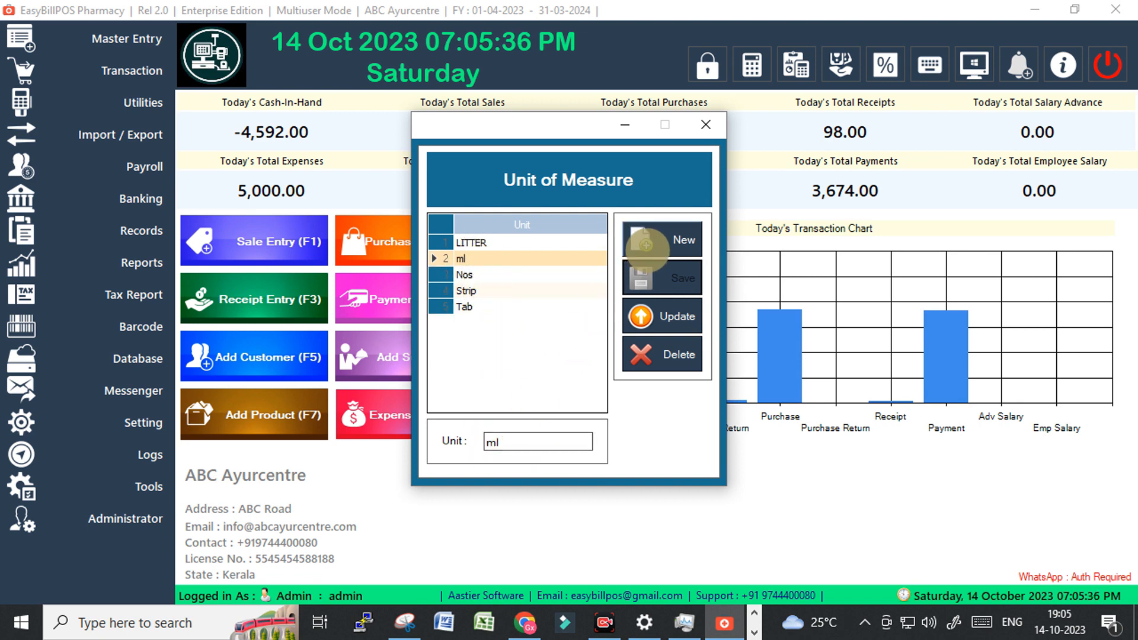
pyautogui.click(651, 249)
pyautogui.click(507, 443)
pyautogui.write('P')
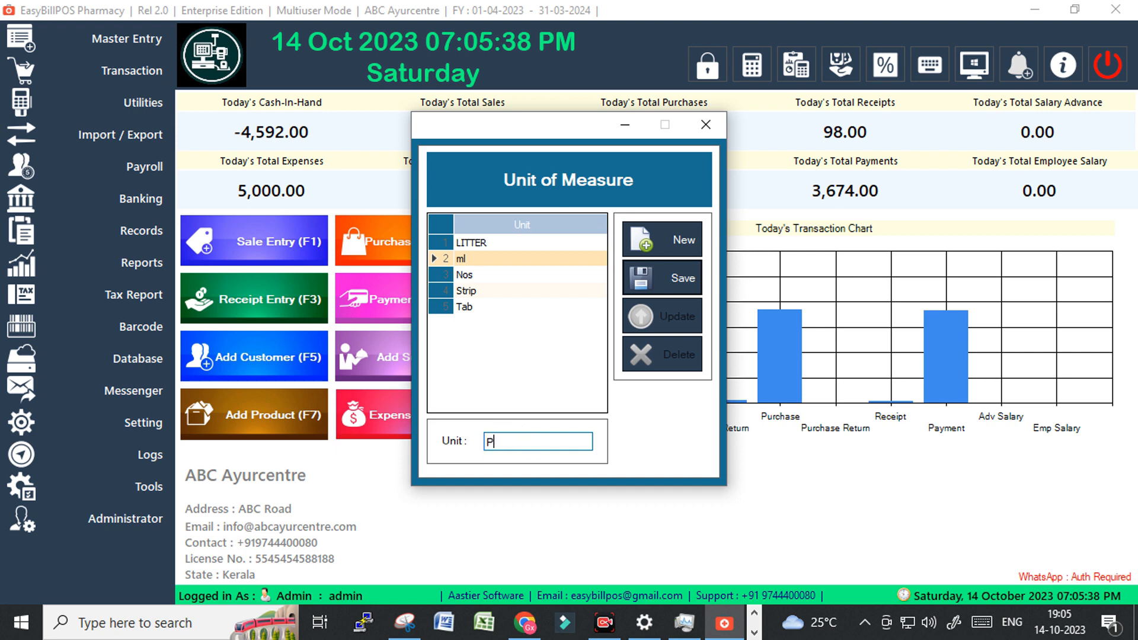
pyautogui.write('cs')
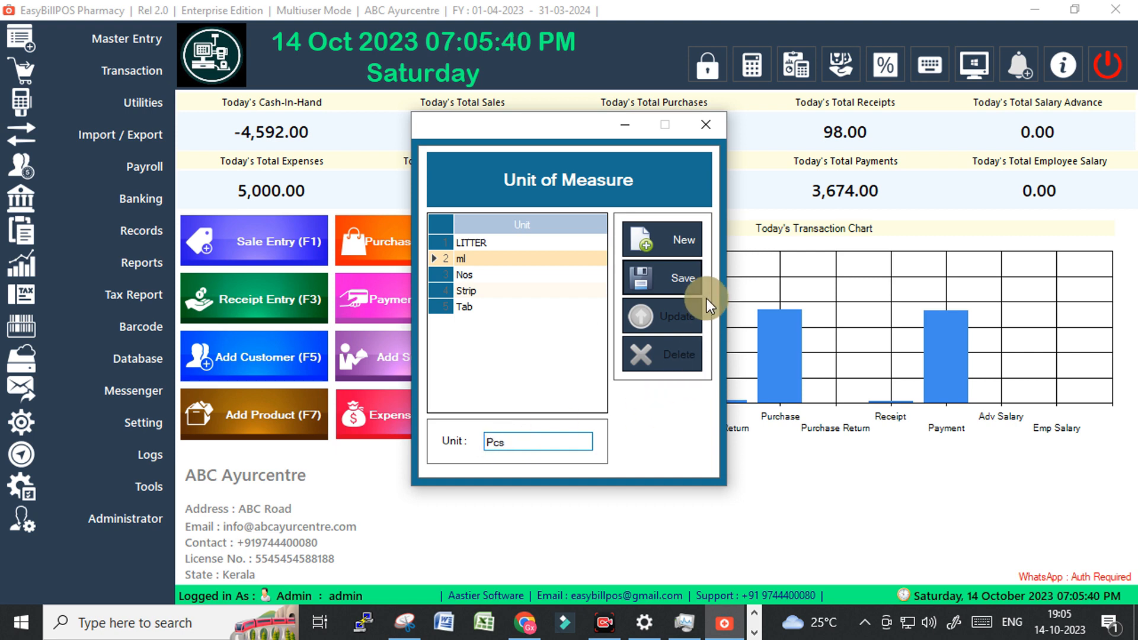
pyautogui.click(687, 282)
pyautogui.click(610, 372)
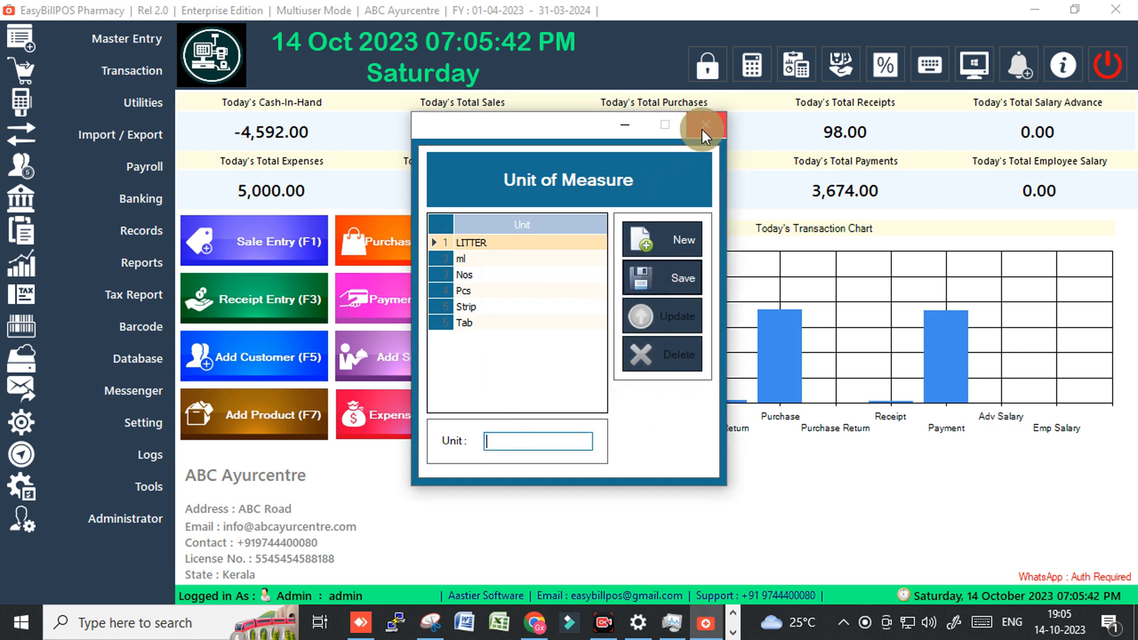
pyautogui.click(703, 129)
pyautogui.click(132, 46)
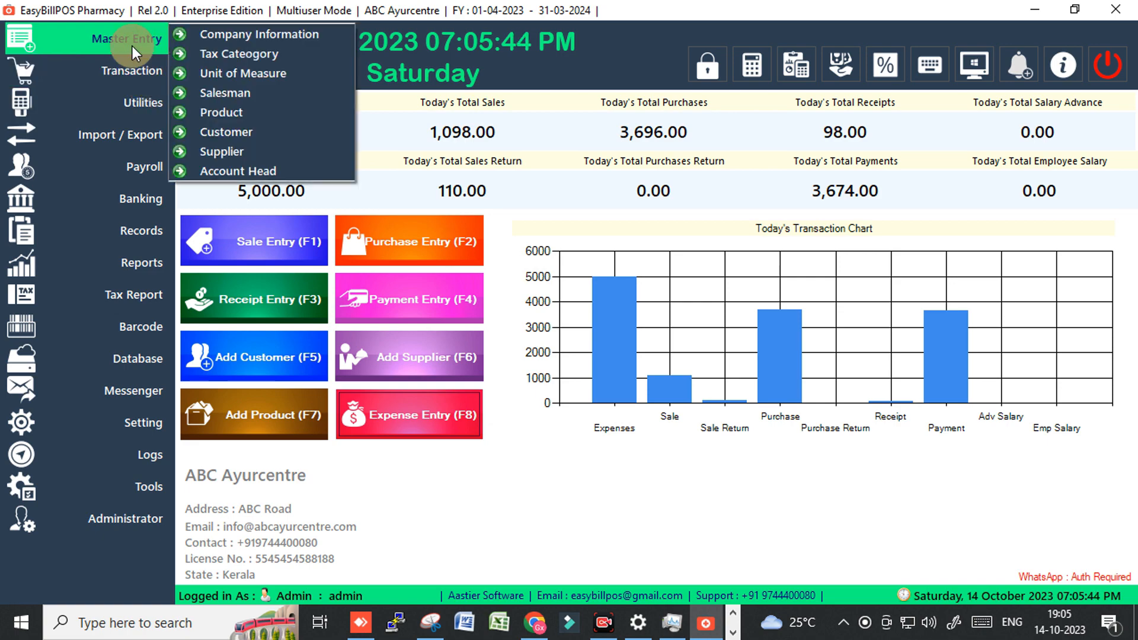
# From the saved products list, open P-0424 ABC MEdicine1 in the Product Entry form.
pyautogui.click(247, 112)
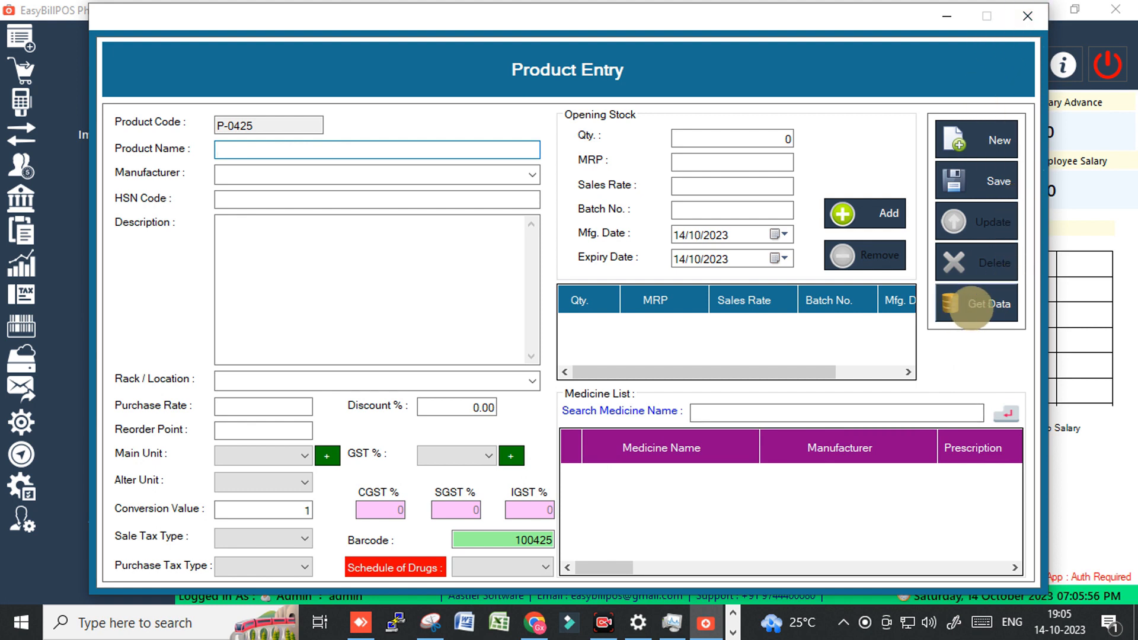
pyautogui.click(975, 306)
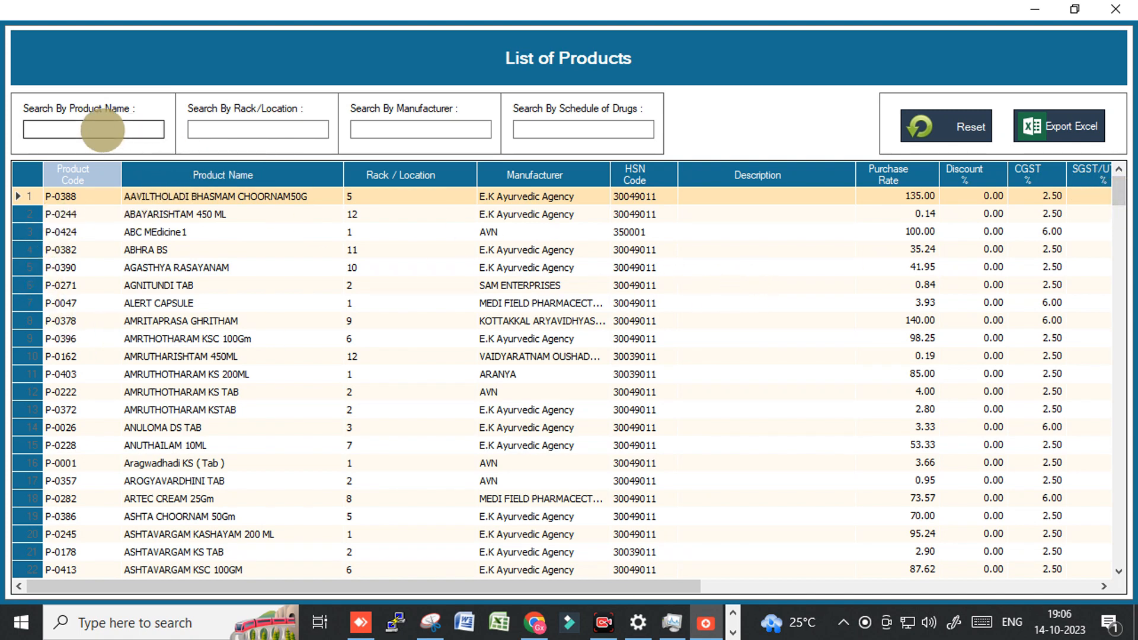
pyautogui.write('abc')
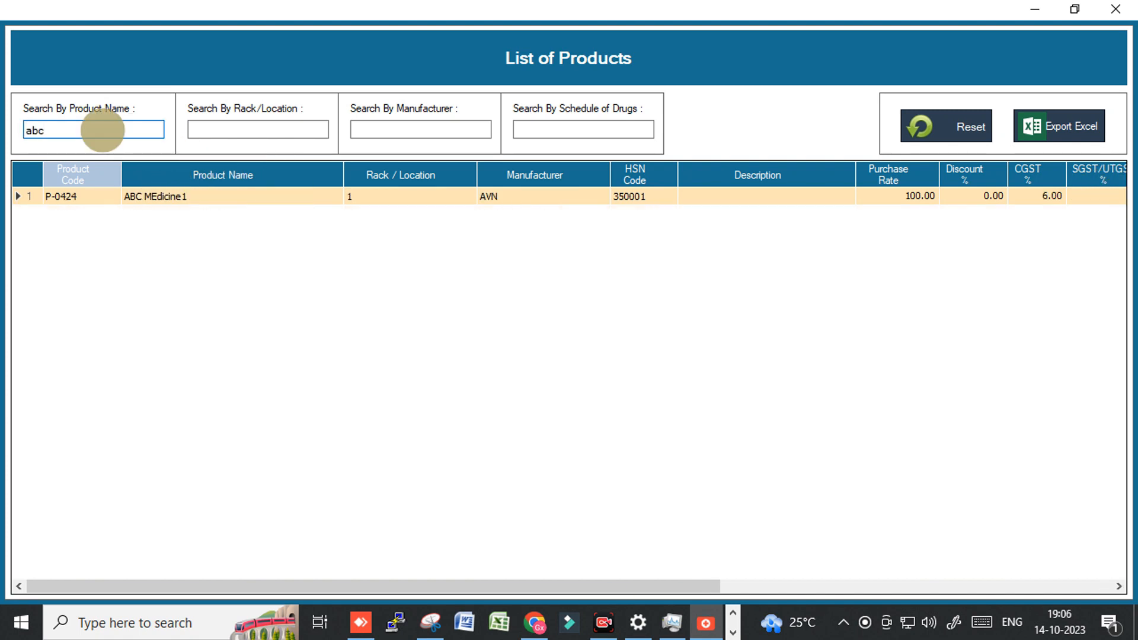
pyautogui.doubleClick(158, 197)
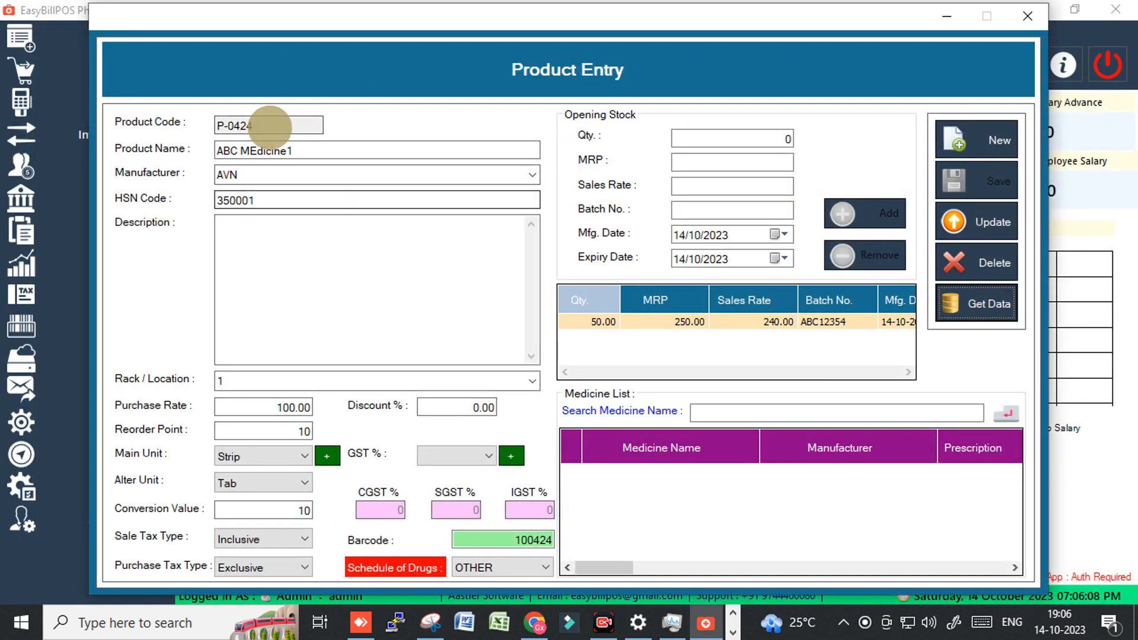
# Append 23 to rename the product to ABC MEdicine123 and attempt the update.
pyautogui.click(298, 152)
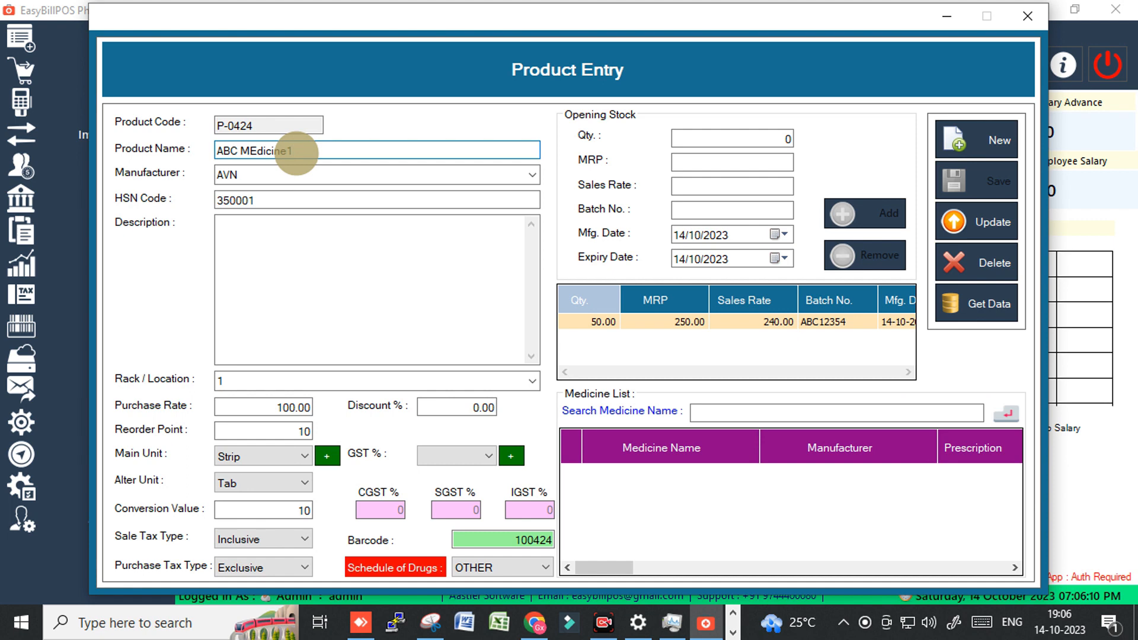
pyautogui.write('23')
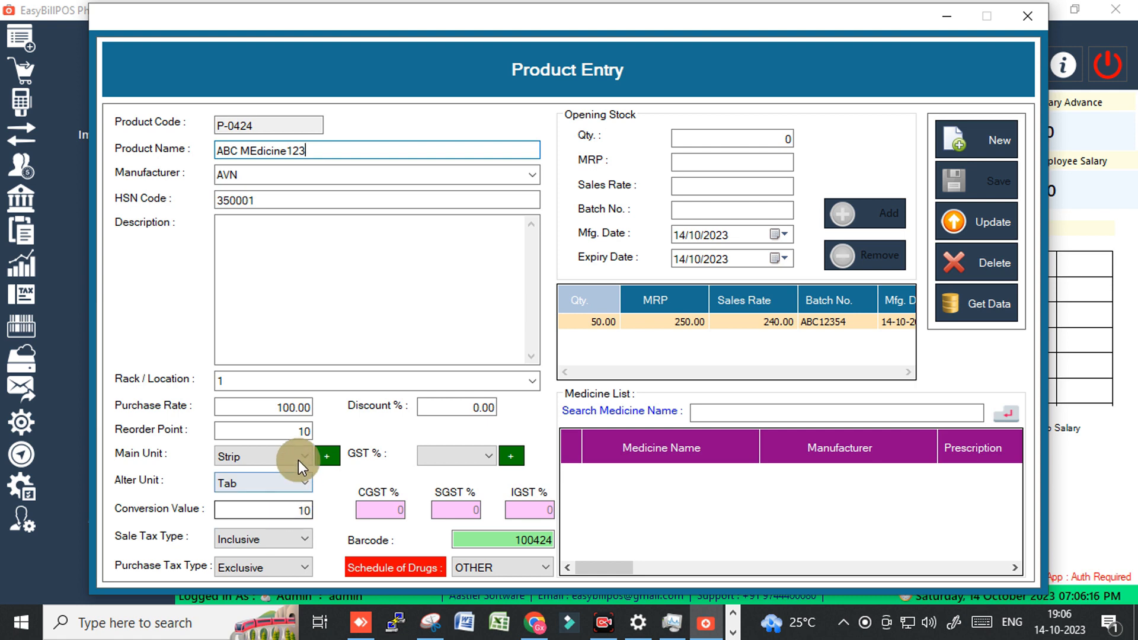
pyautogui.click(285, 406)
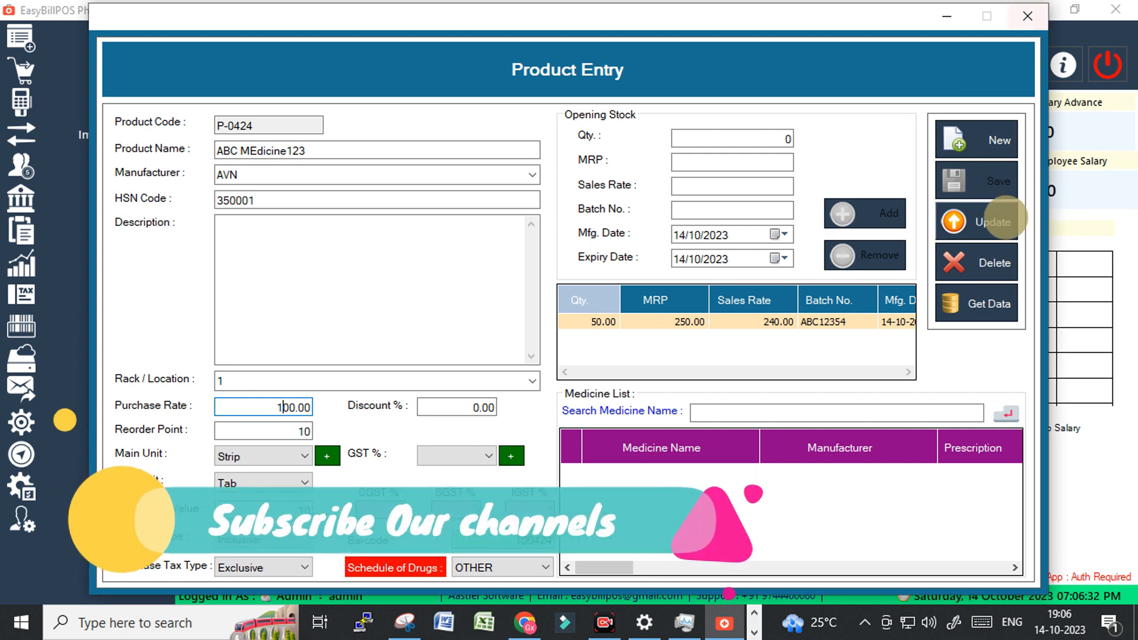
pyautogui.click(1005, 219)
pyautogui.click(600, 378)
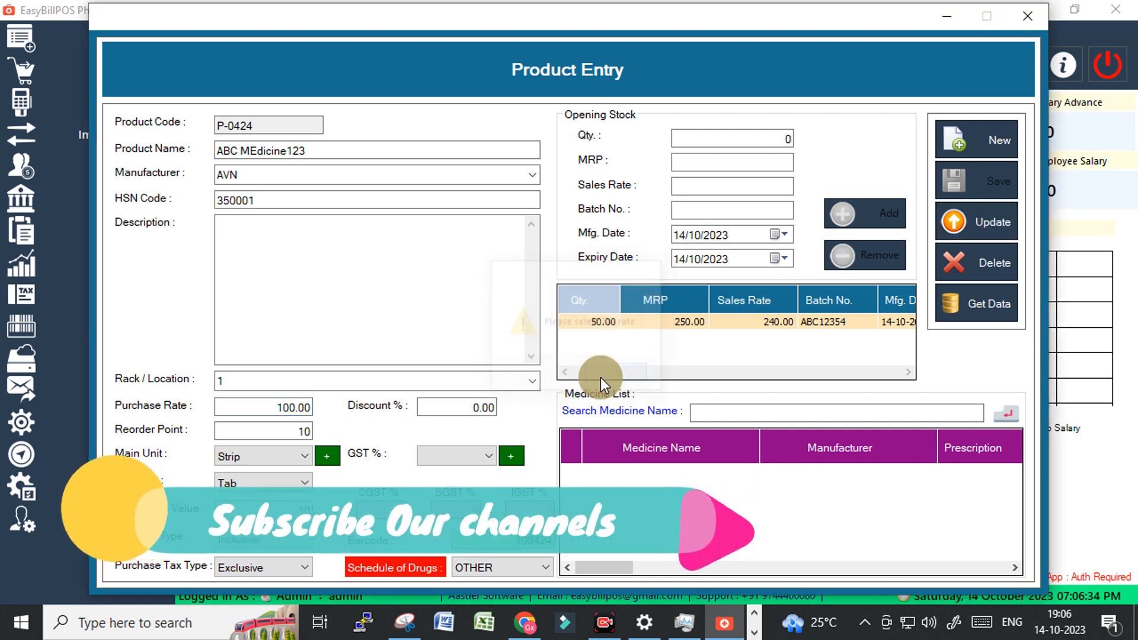
# Set GST to 12%, update the product record and close the Product Entry form.
pyautogui.click(467, 456)
pyautogui.click(443, 489)
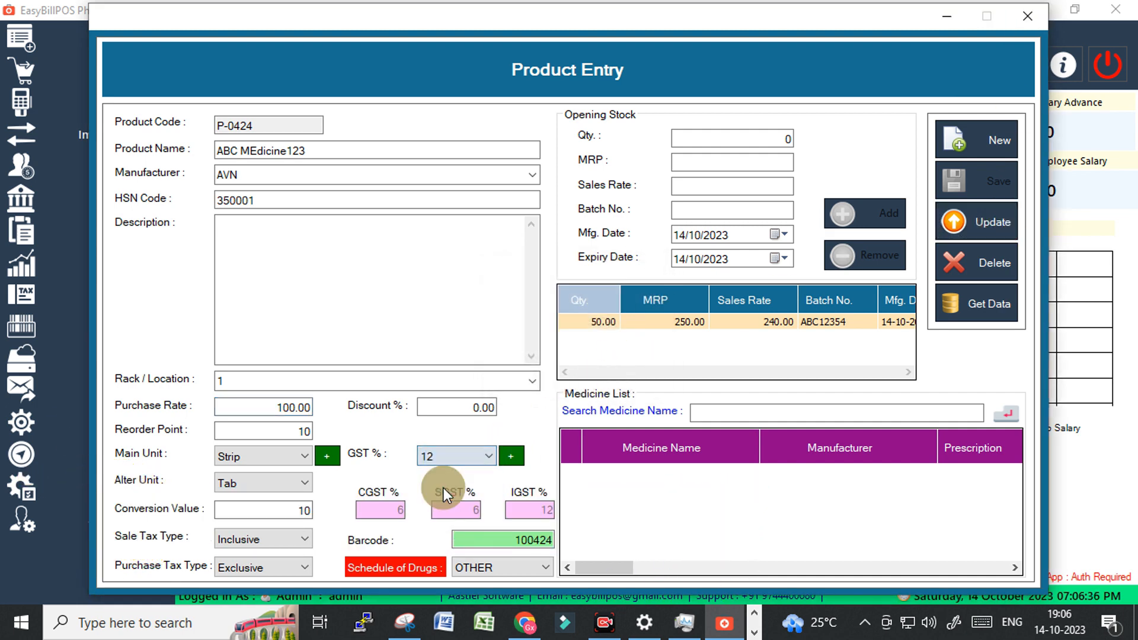
pyautogui.click(996, 223)
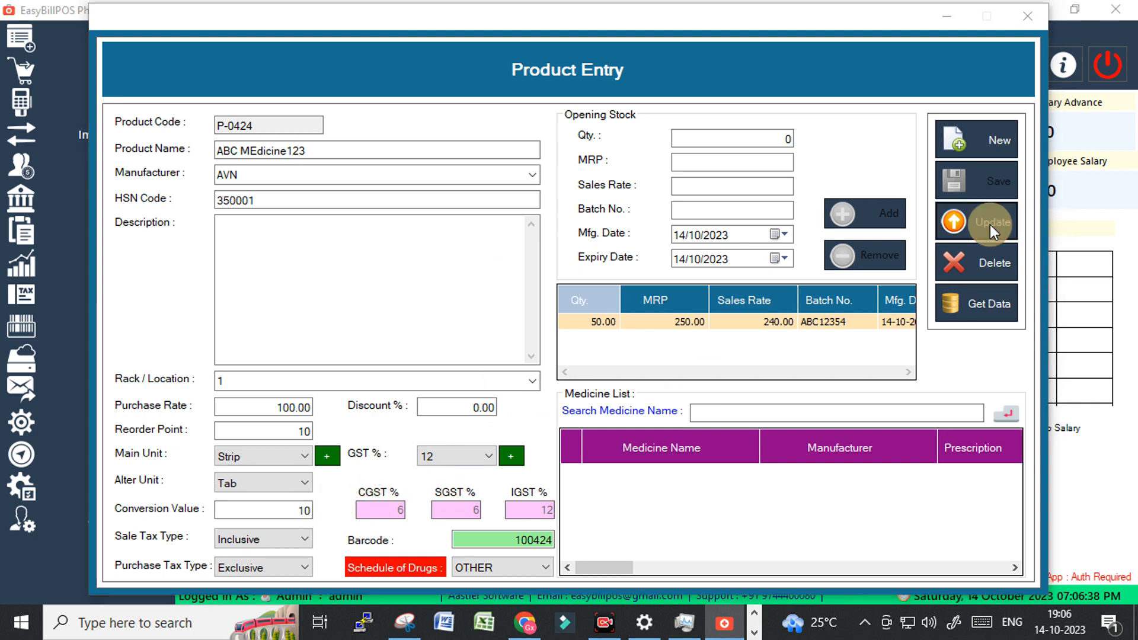
pyautogui.click(627, 373)
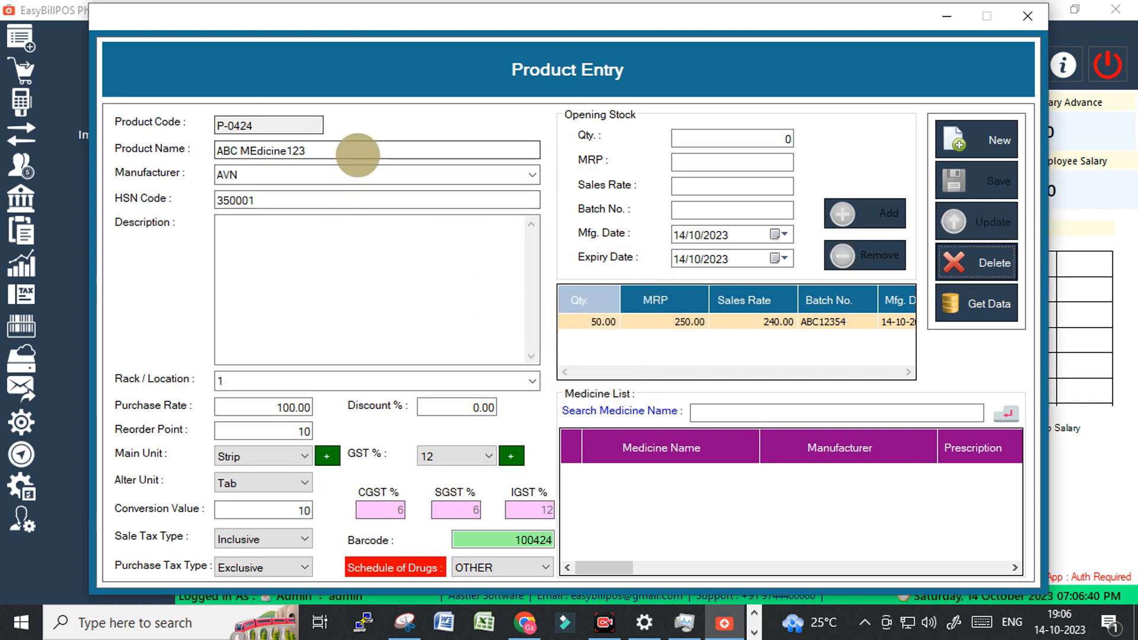
pyautogui.moveTo(355, 152); pyautogui.dragTo(247, 149)
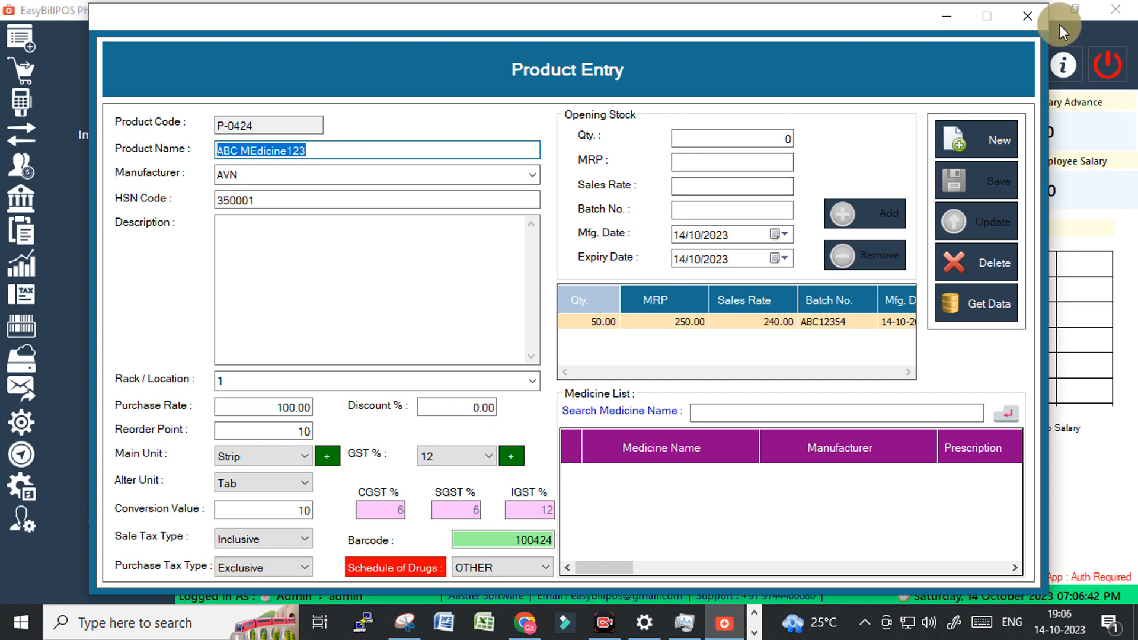
pyautogui.click(1028, 16)
# Start a POS sale for the Cash customer and search stock for 'abc'.
pyautogui.click(255, 247)
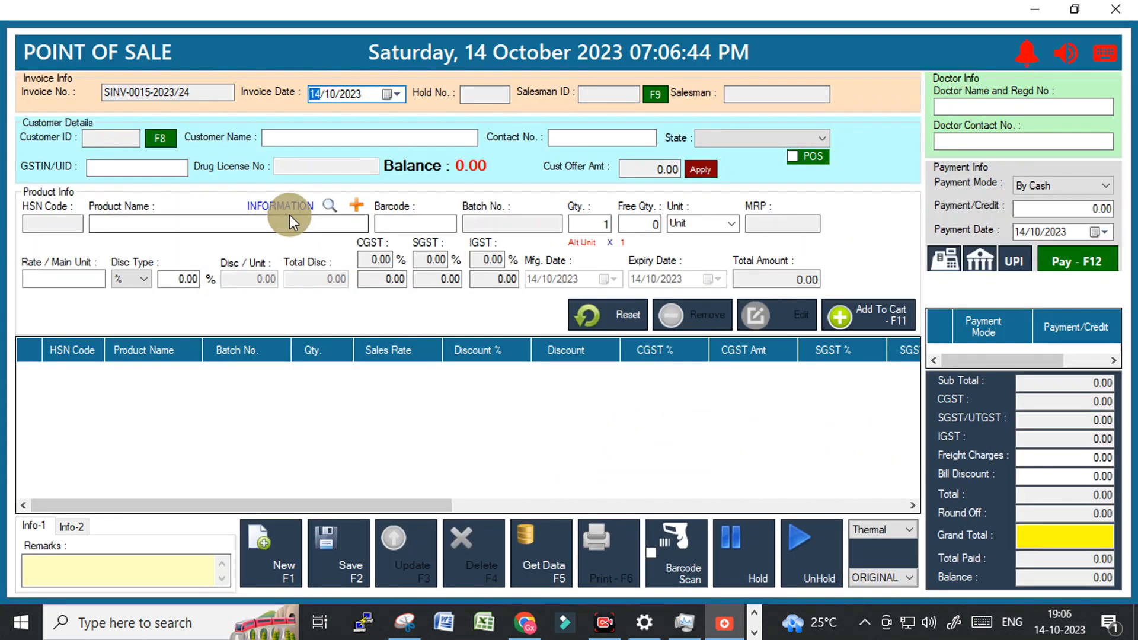
pyautogui.click(793, 156)
pyautogui.click(139, 225)
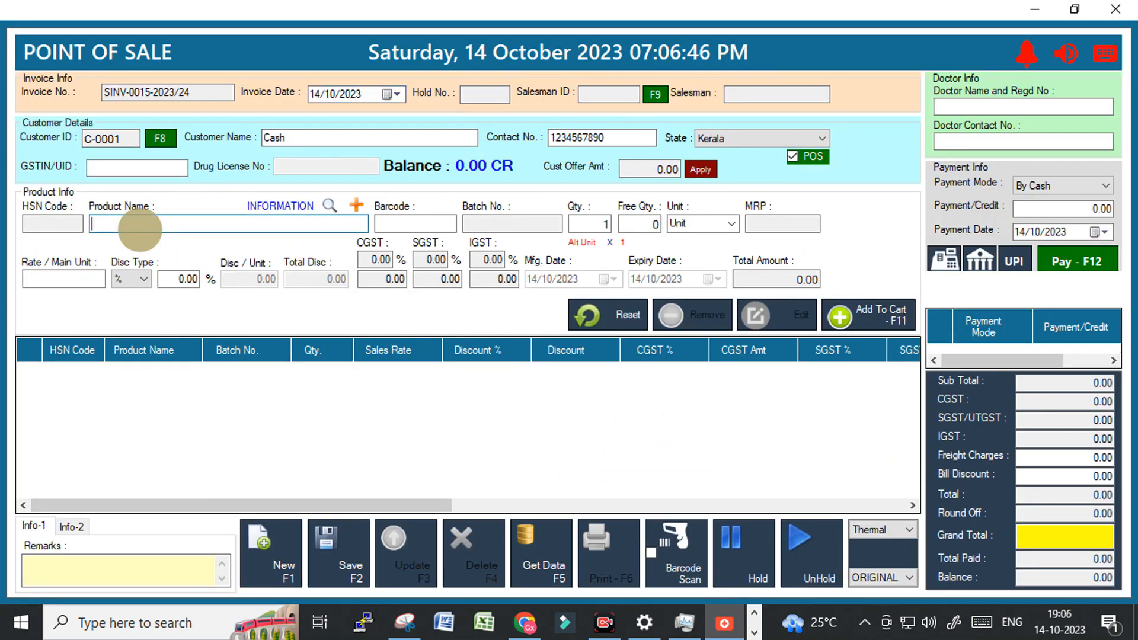
pyautogui.write('abc')
pyautogui.press('Return')
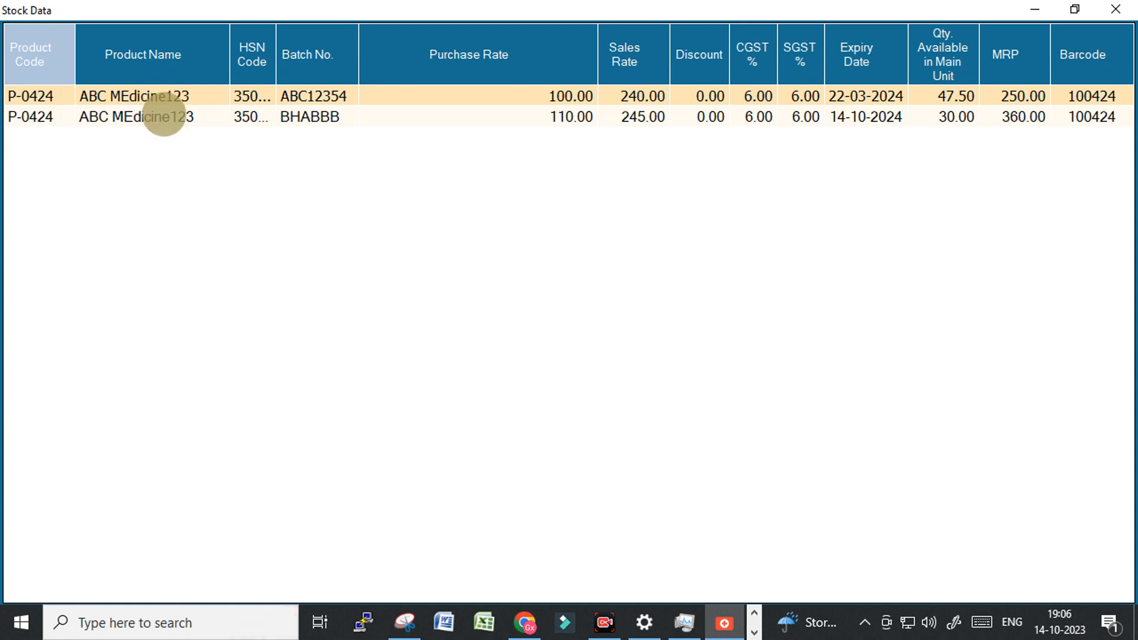
# Browse both ABC MEdicine123 stock batches, including BHABBB, then close the Stock Data list.
pyautogui.click(164, 115)
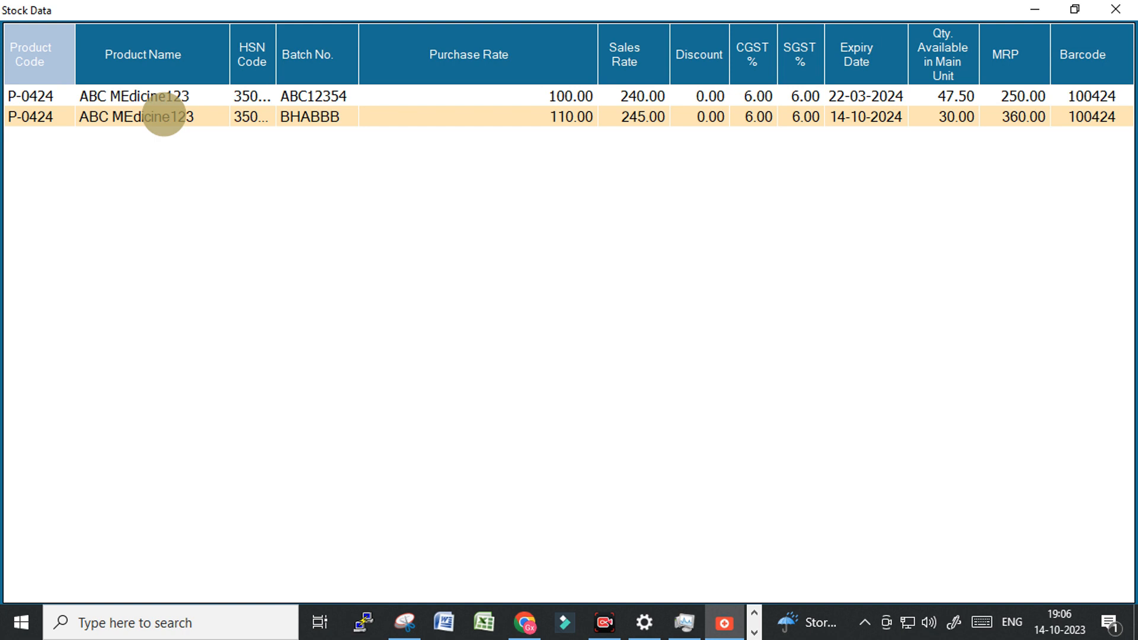
pyautogui.press('Up')
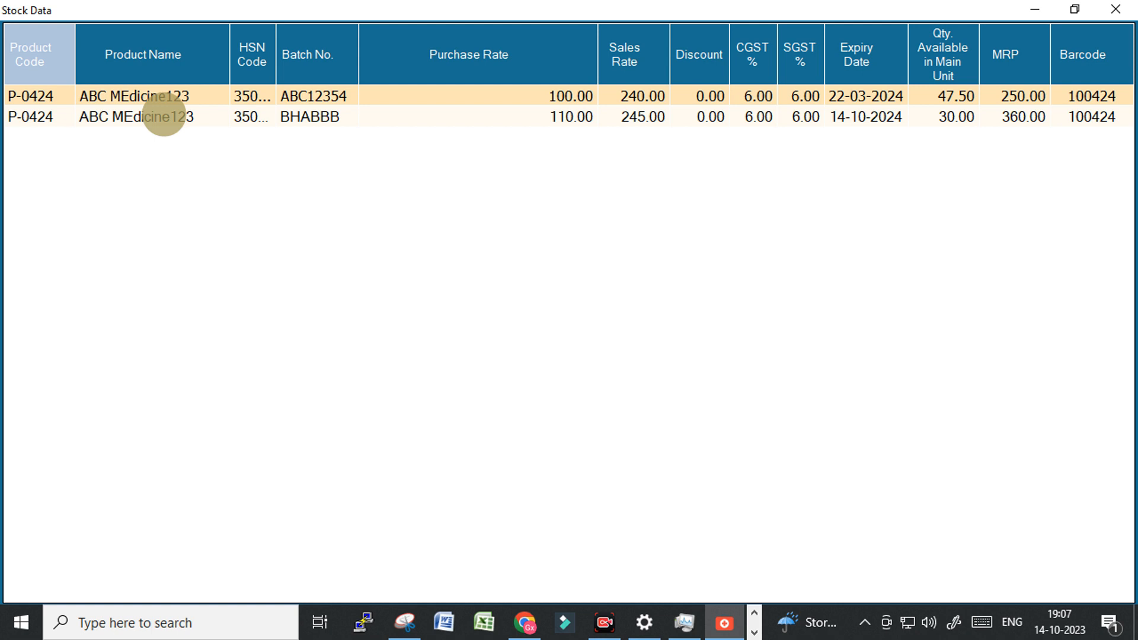
pyautogui.click(164, 115)
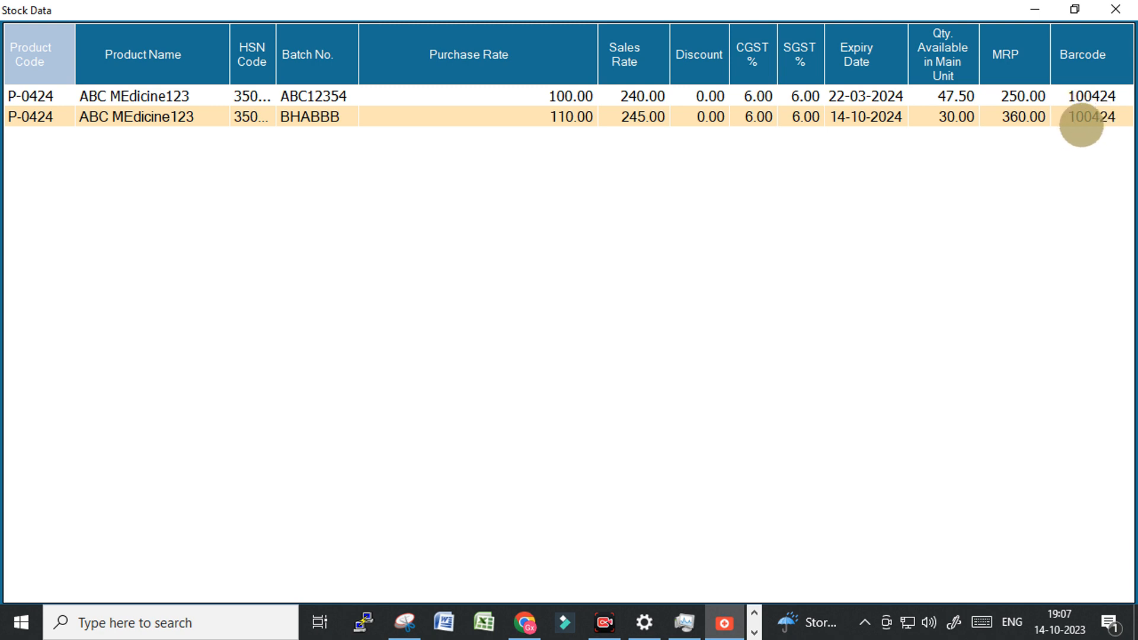
pyautogui.click(1120, 9)
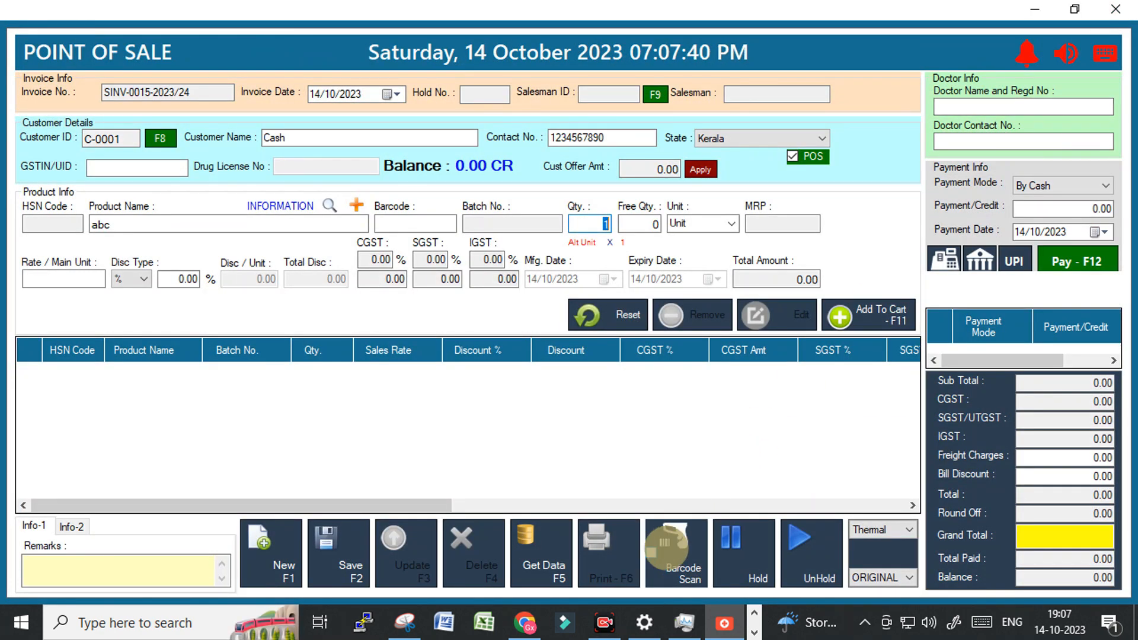
# Look up the product by barcode, correcting 100425 to 100424.
pyautogui.click(666, 548)
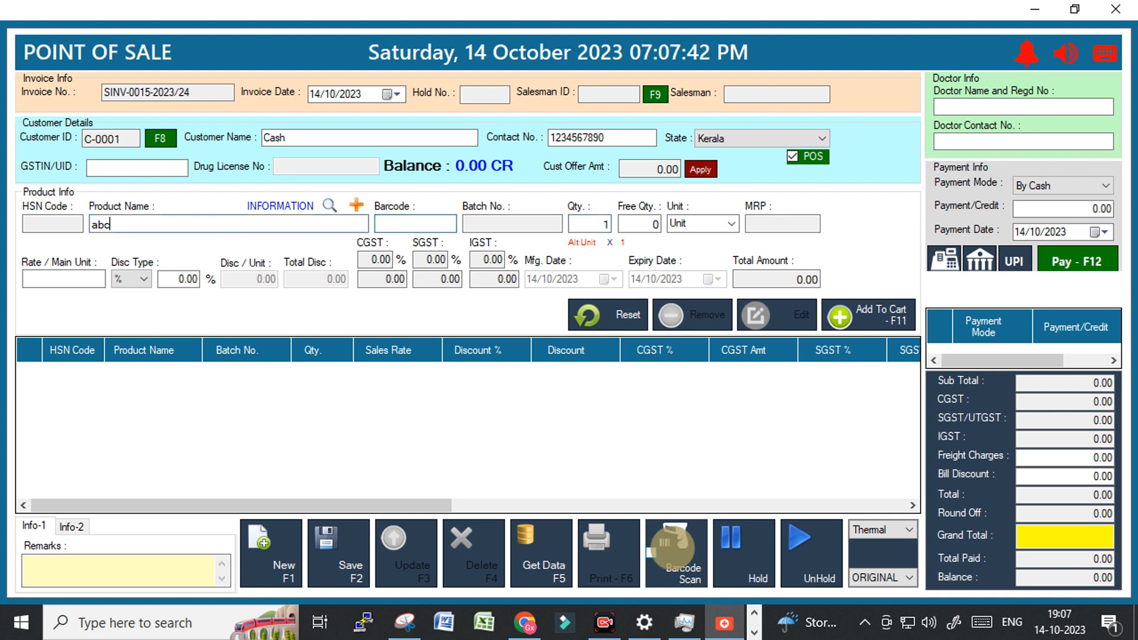
pyautogui.click(401, 221)
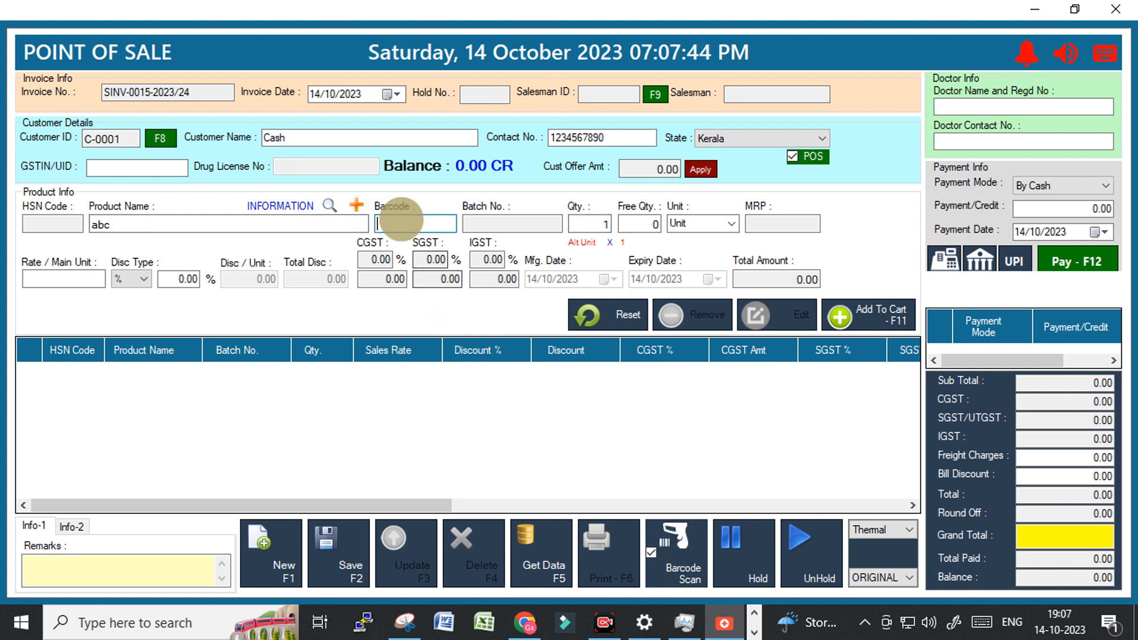
pyautogui.write('100')
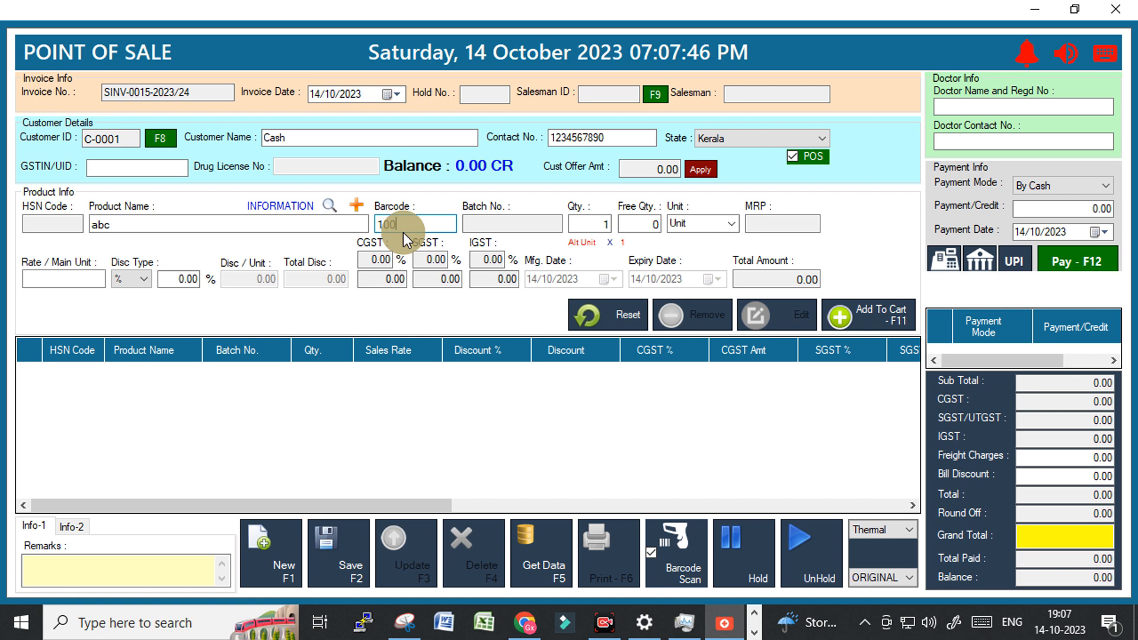
pyautogui.write('425')
pyautogui.press('Return')
pyautogui.press('Return')
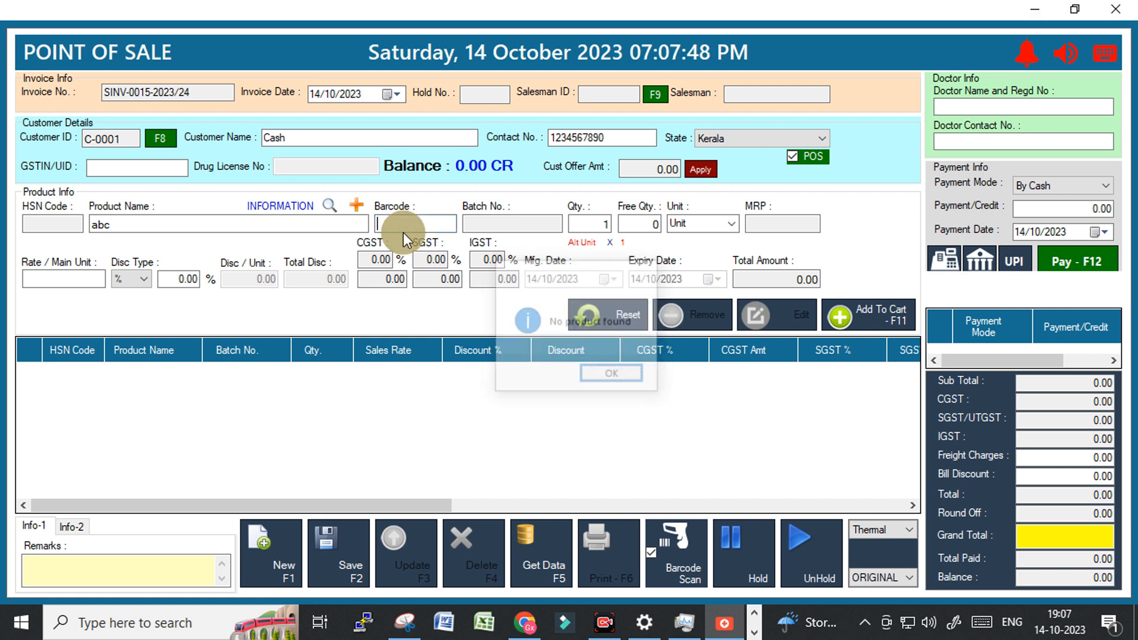
pyautogui.write('100424')
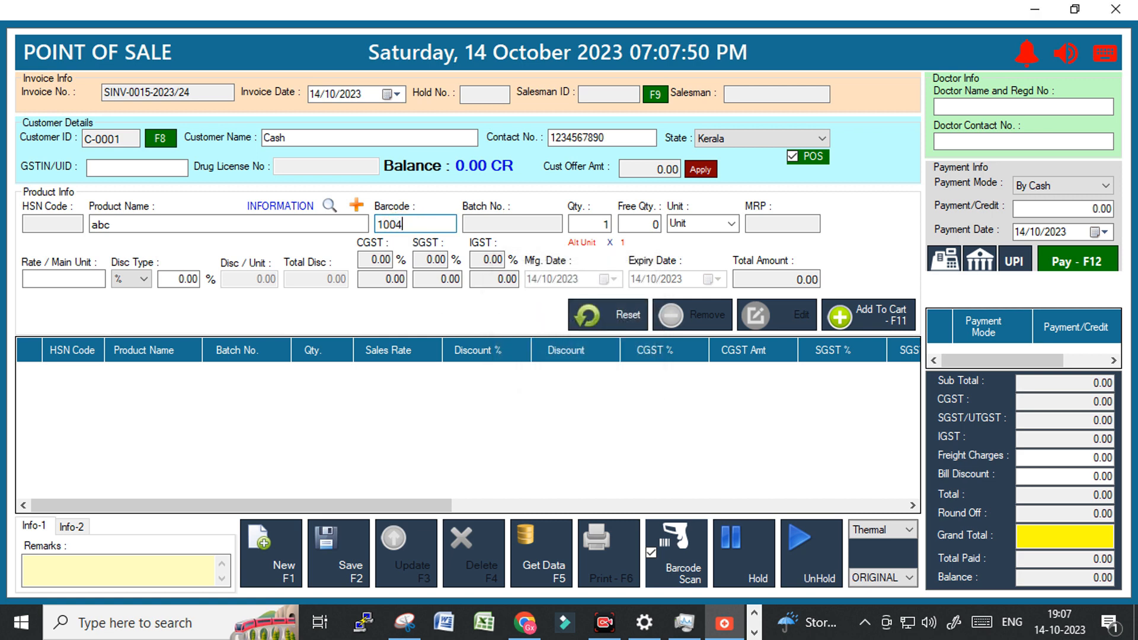
pyautogui.press('Return')
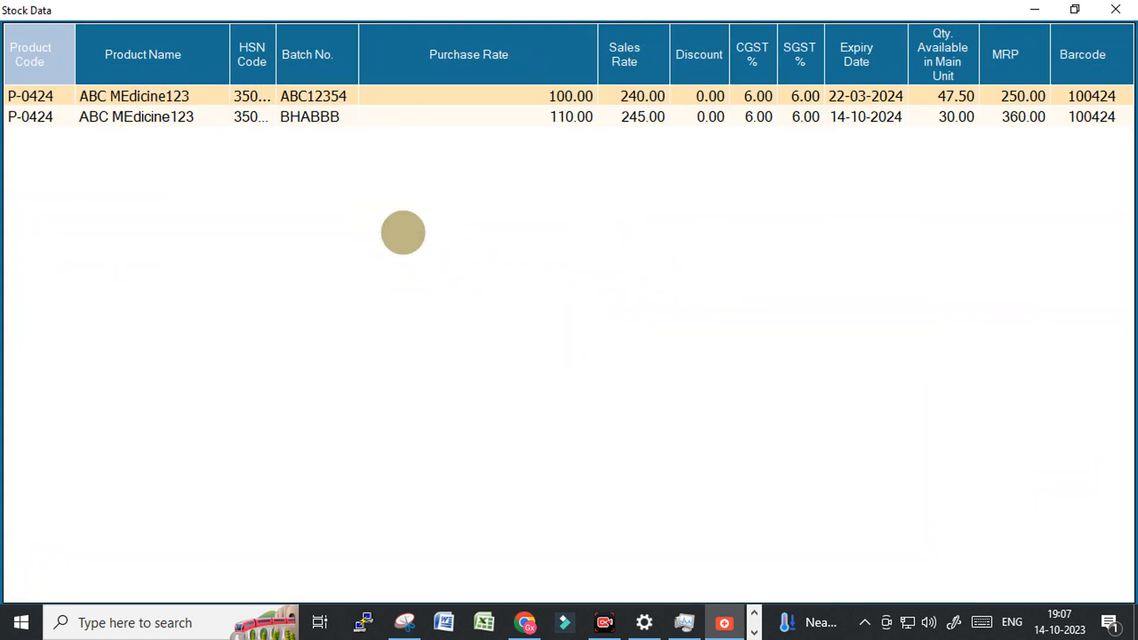
# Choose batch ABC12354 and load it into the bill line at rate 240, MRP 250.
pyautogui.press('Down')
pyautogui.press('Up')
pyautogui.press('Down')
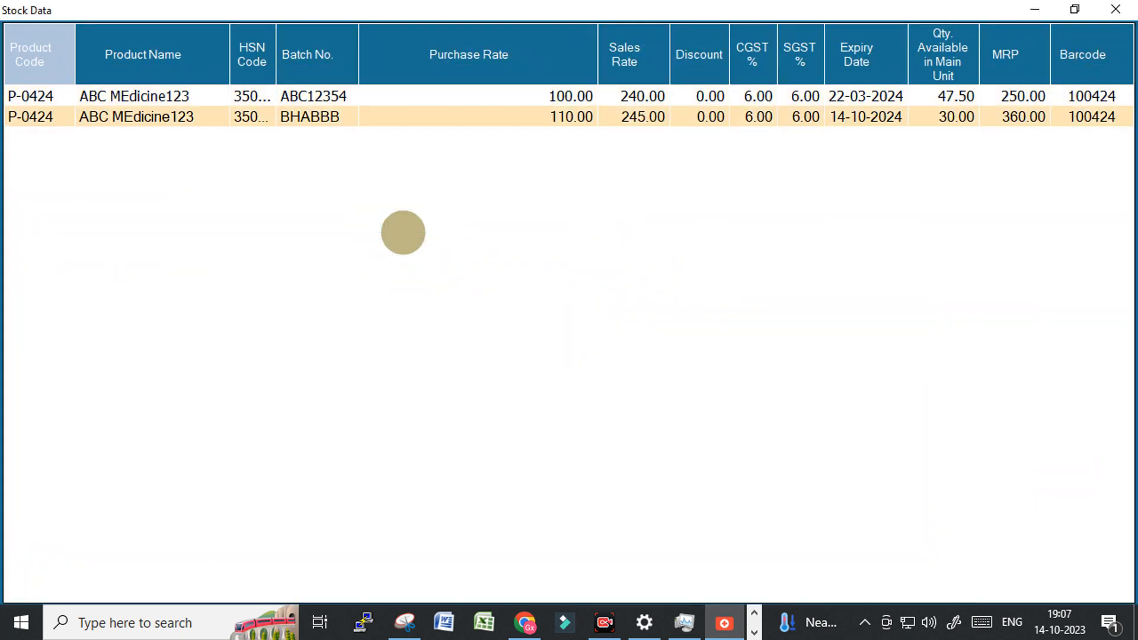
pyautogui.press('Up')
pyautogui.press('Down')
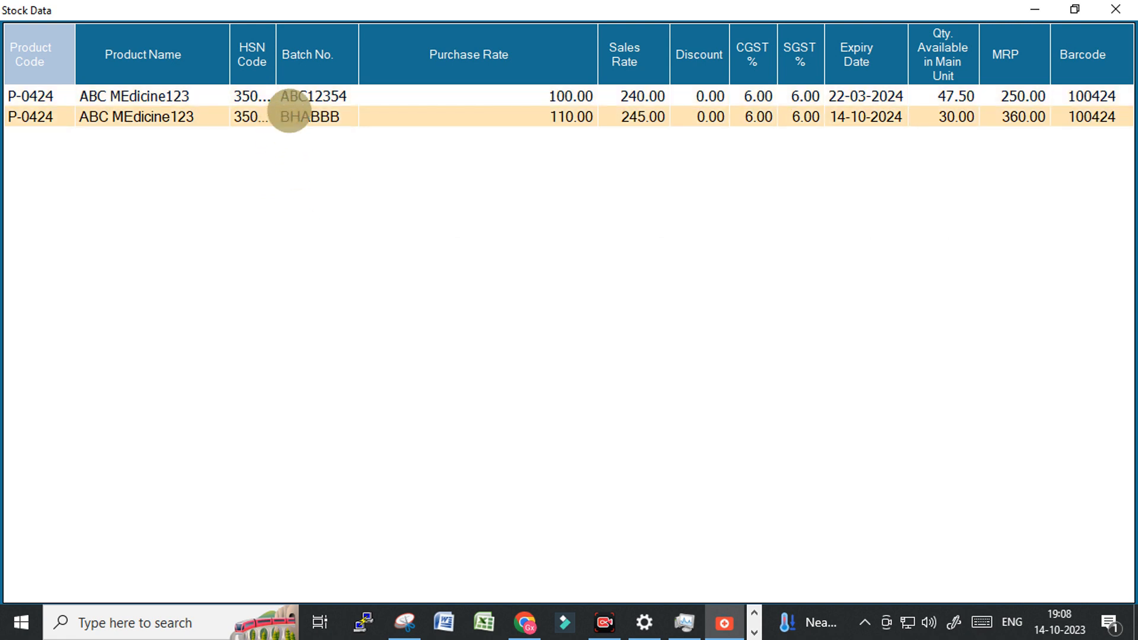
pyautogui.click(308, 96)
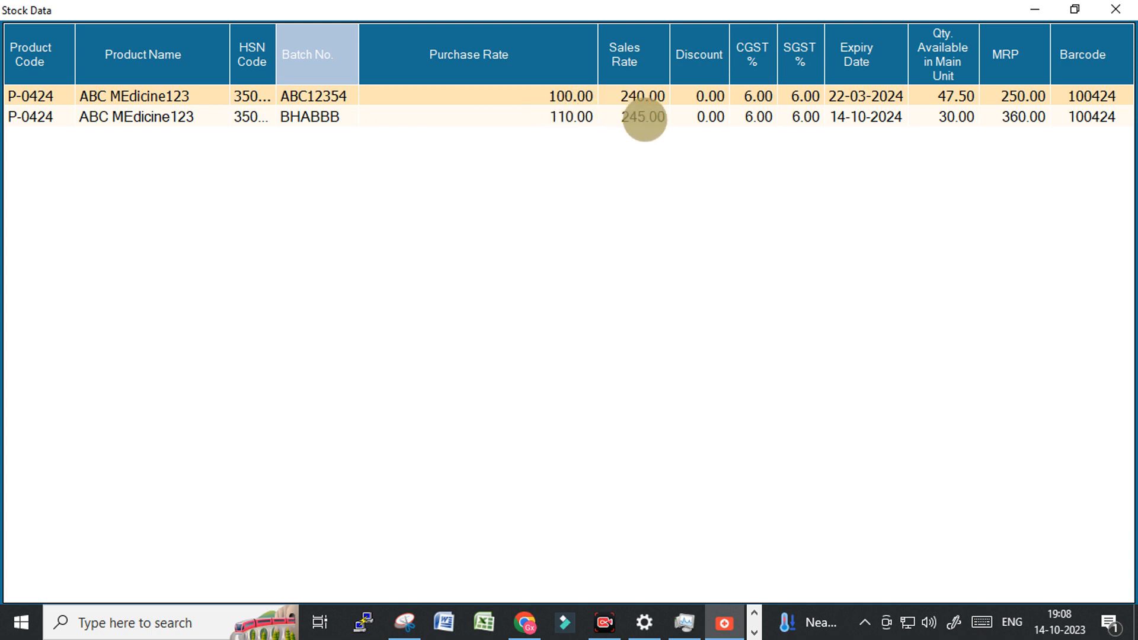
pyautogui.press('Return')
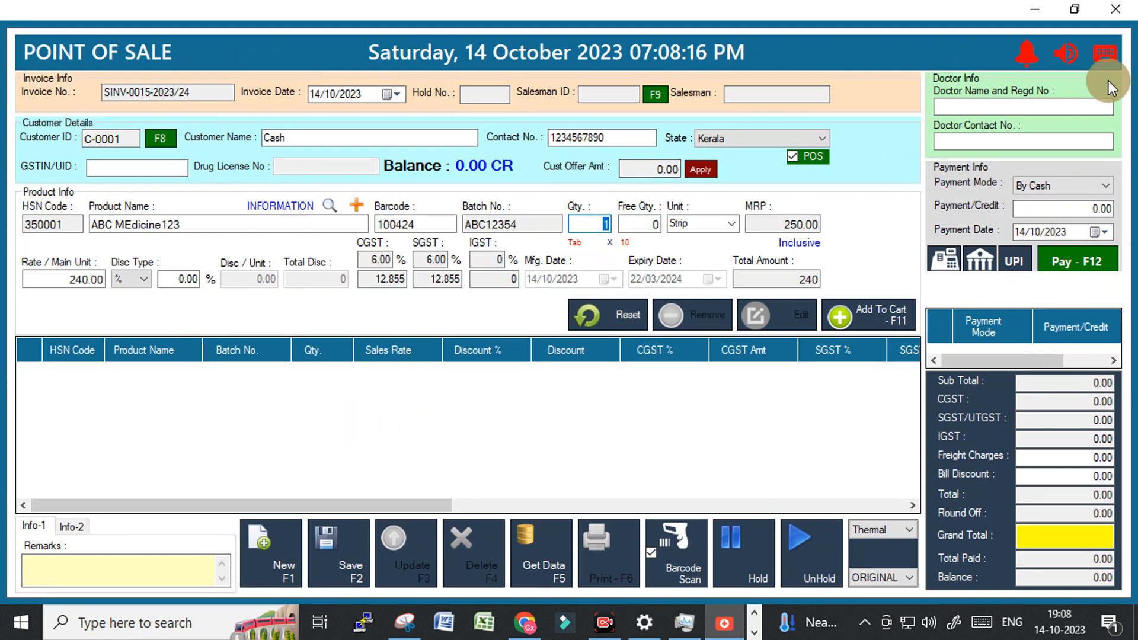
# Close the Point of Sale bill and open Utilities > Customer Offer Validation.
pyautogui.click(1115, 9)
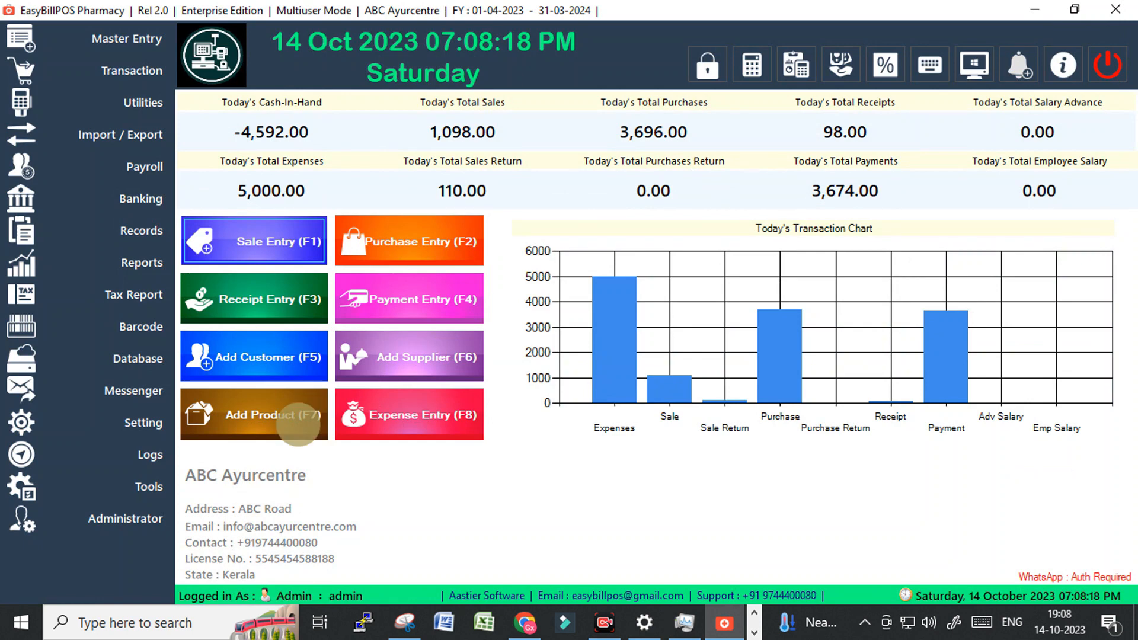
pyautogui.click(126, 99)
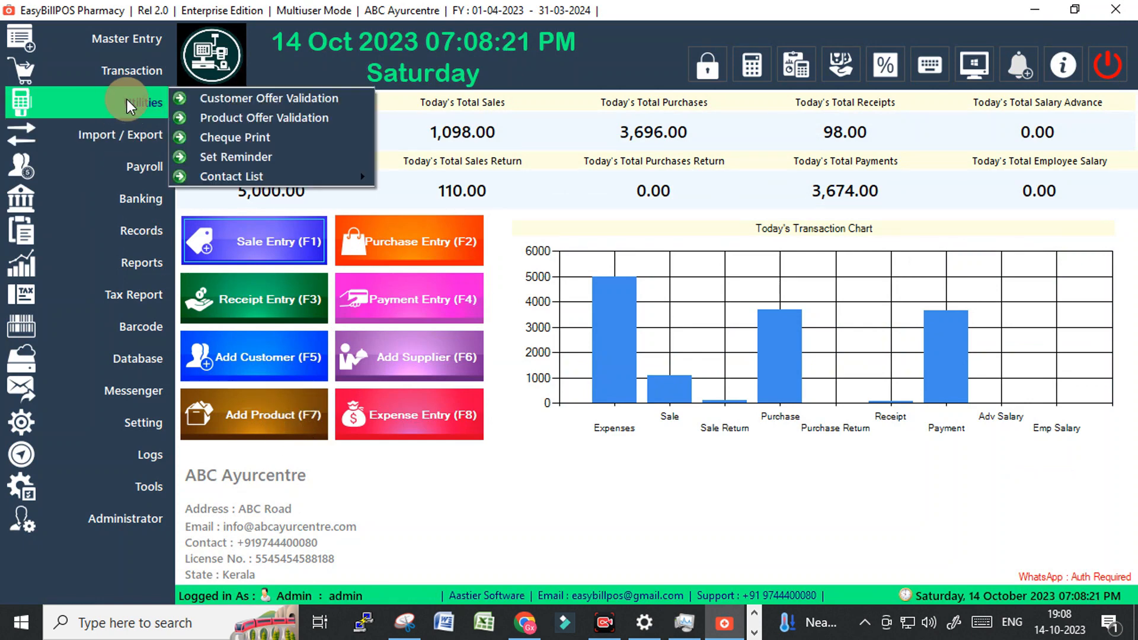
pyautogui.click(271, 102)
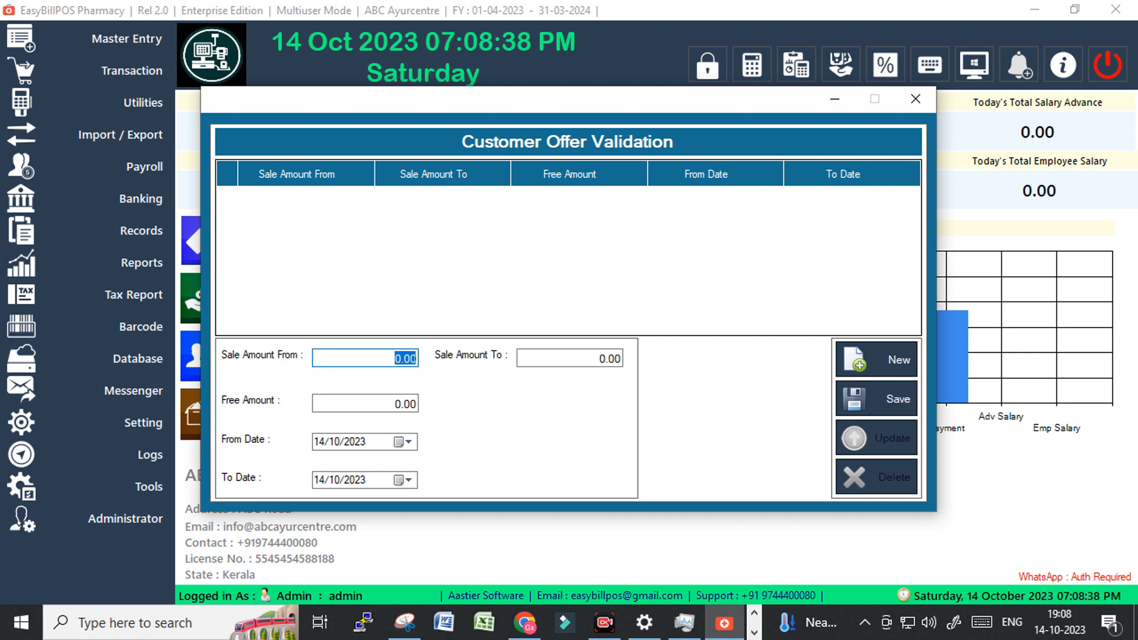
# Enter sale range 100 to 200 with 10 free, end date 15/10/2023, and save the offer.
pyautogui.write('100')
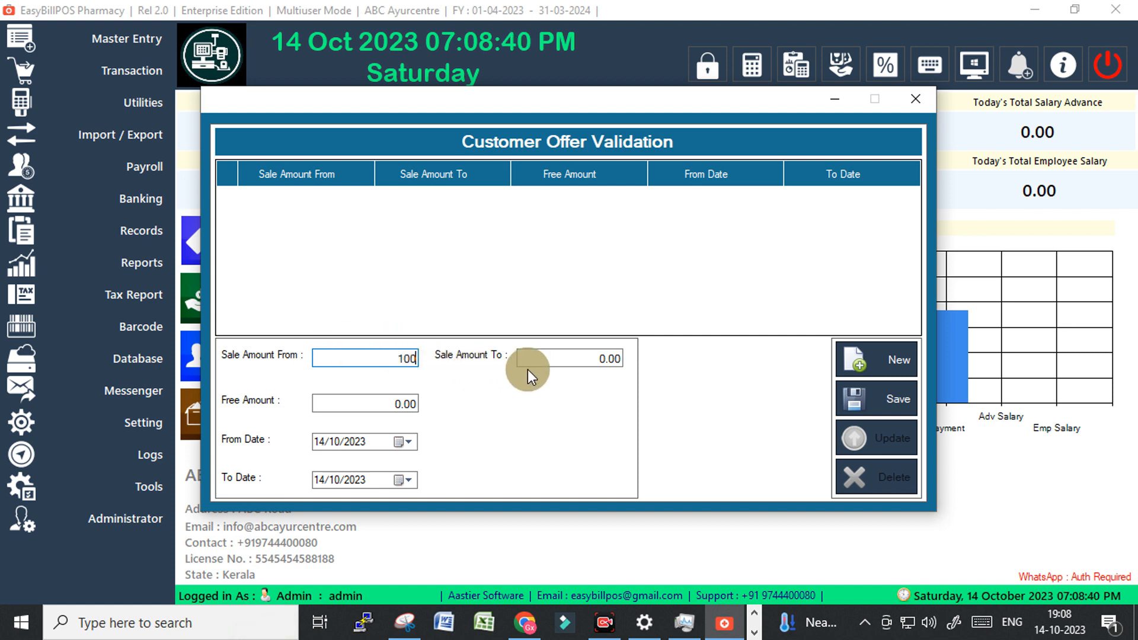
pyautogui.click(594, 355)
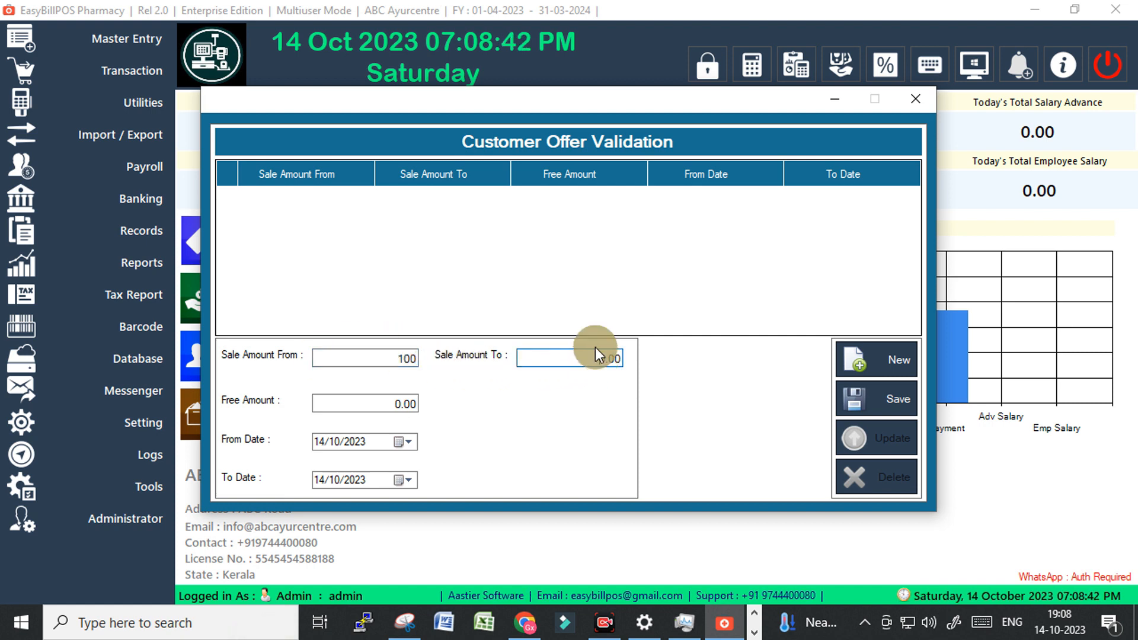
pyautogui.write('20')
pyautogui.click(377, 398)
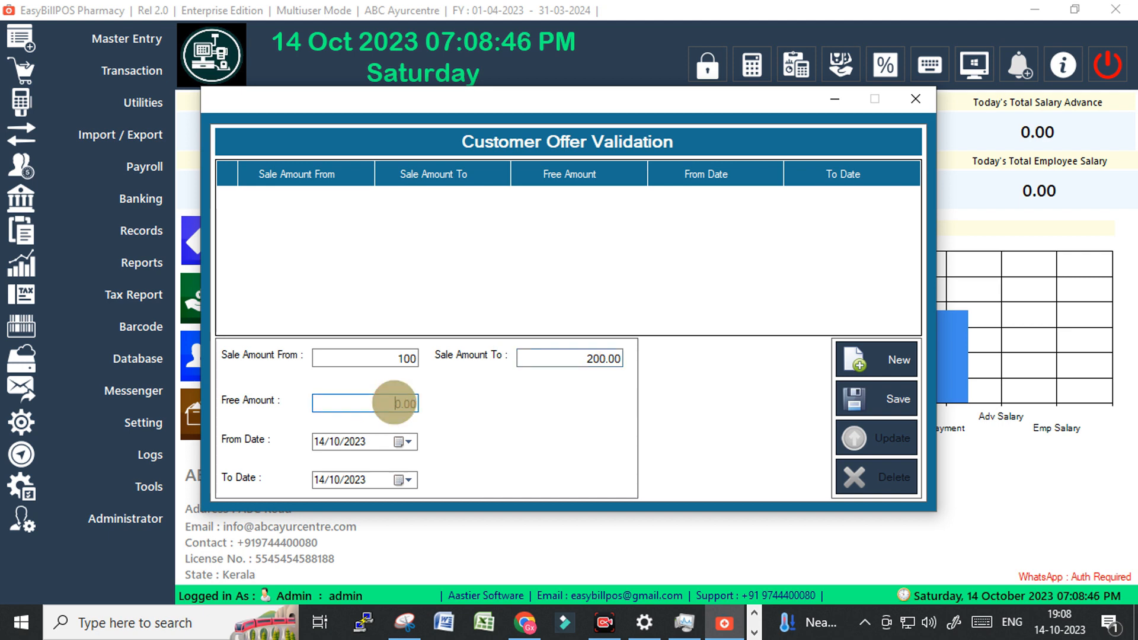
pyautogui.write('1')
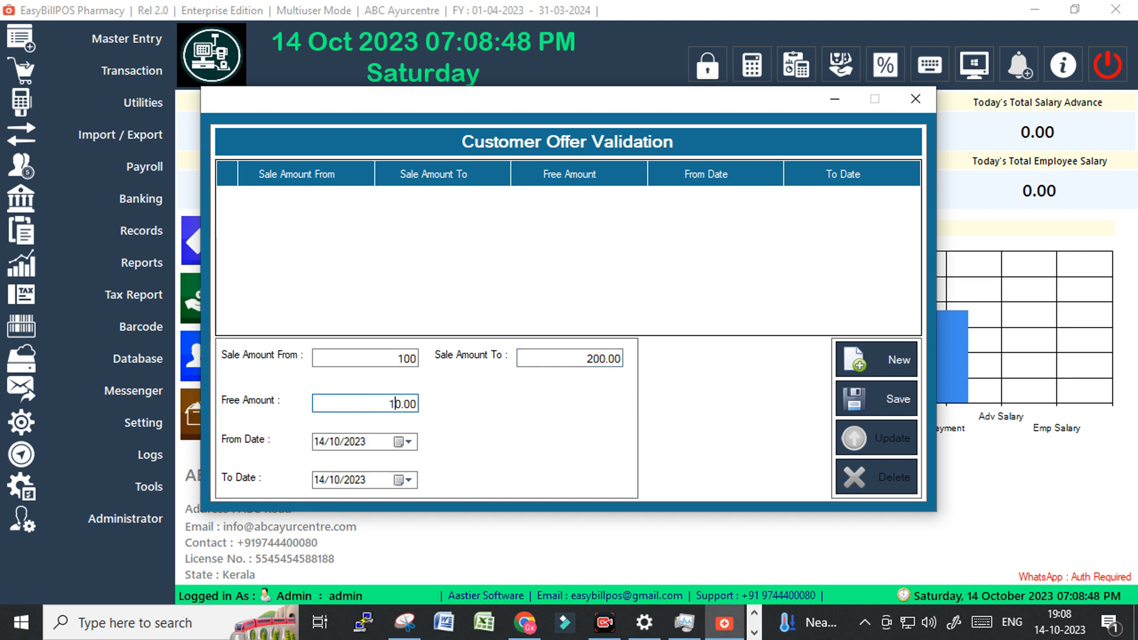
pyautogui.click(391, 398)
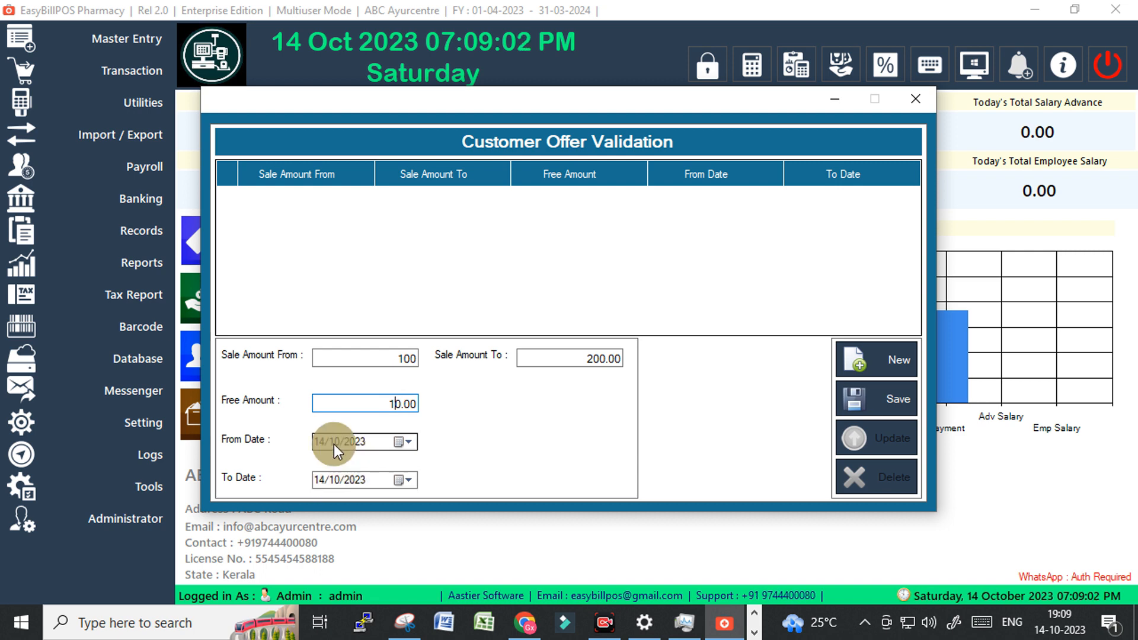
pyautogui.click(321, 479)
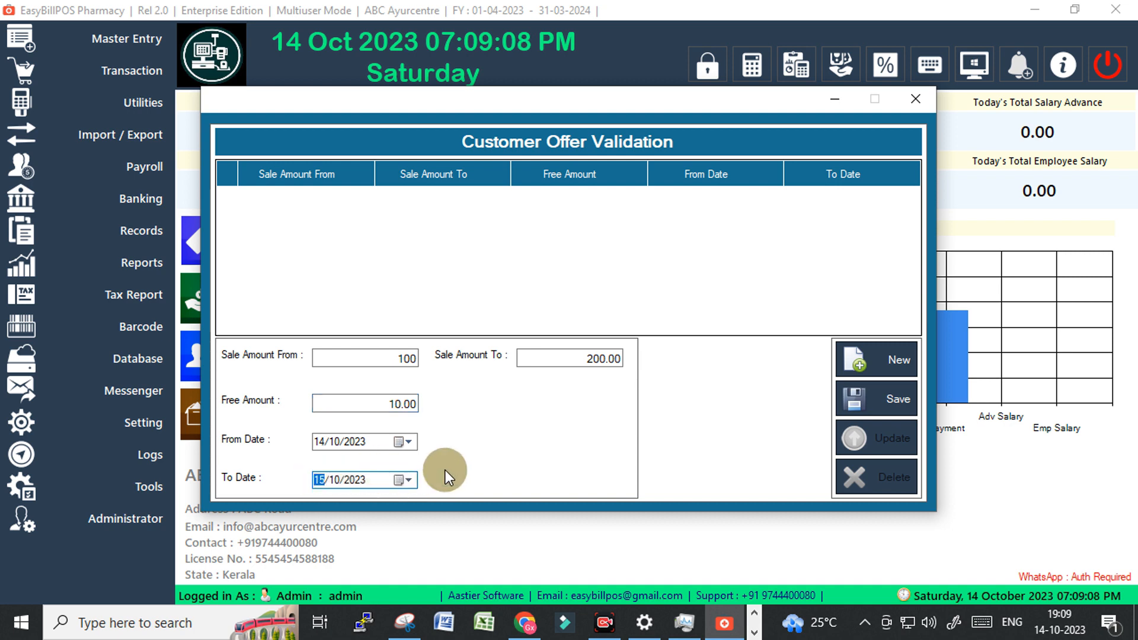
pyautogui.click(889, 400)
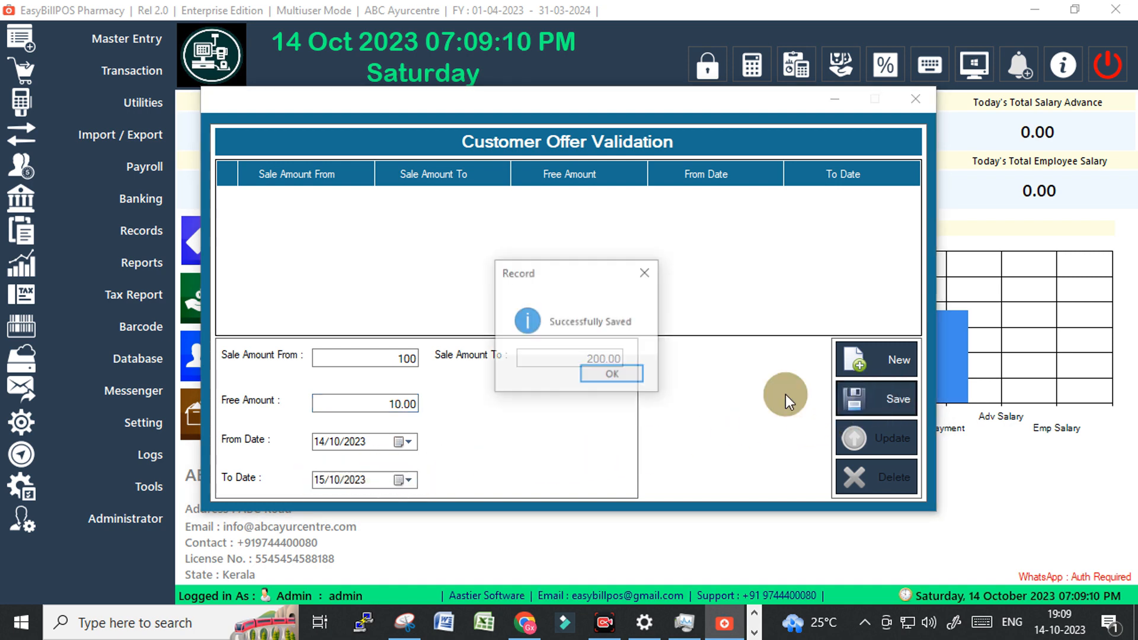
pyautogui.click(596, 375)
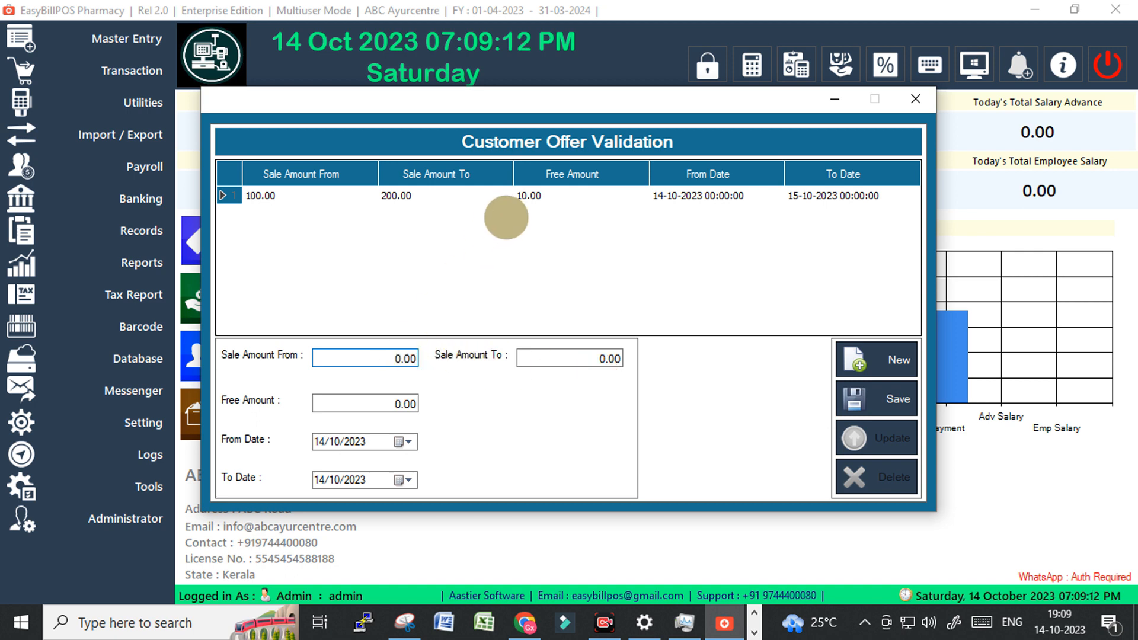
# Enter sale range 200 to 500 with 20 free, end date 15/10/2023, save, and close the window.
pyautogui.click(386, 357)
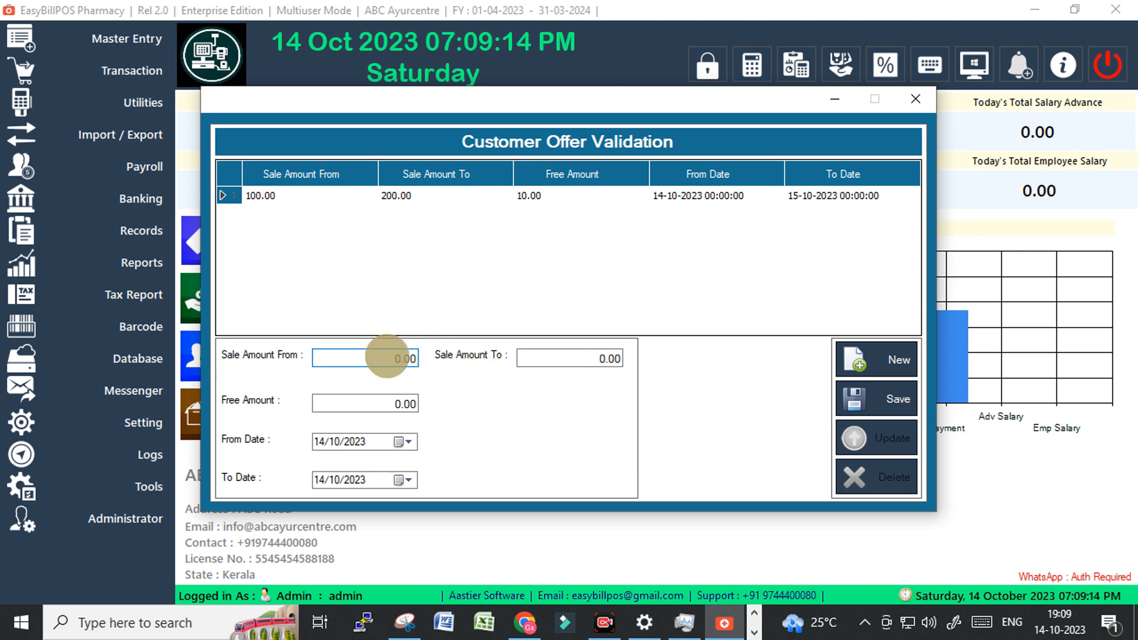
pyautogui.write('20')
pyautogui.click(591, 366)
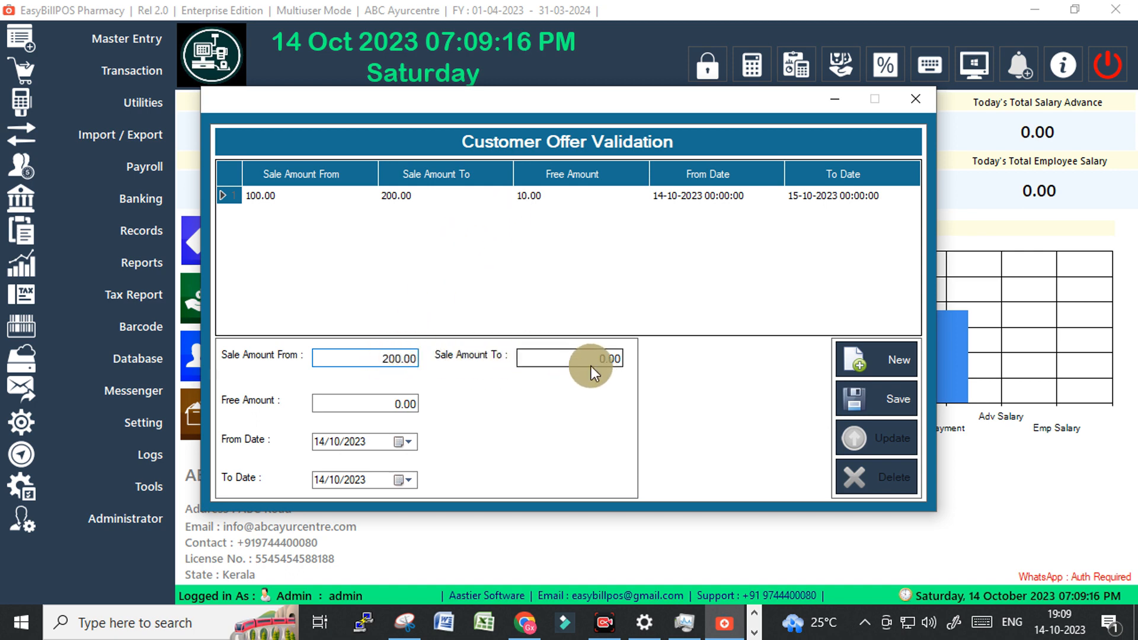
pyautogui.write('50')
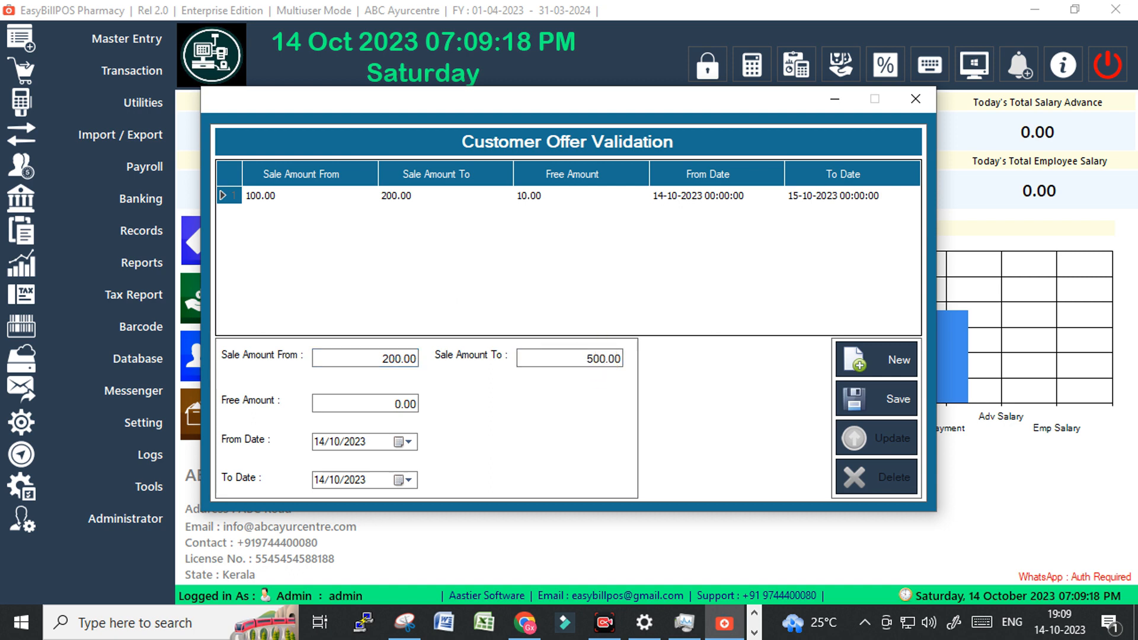
pyautogui.click(395, 403)
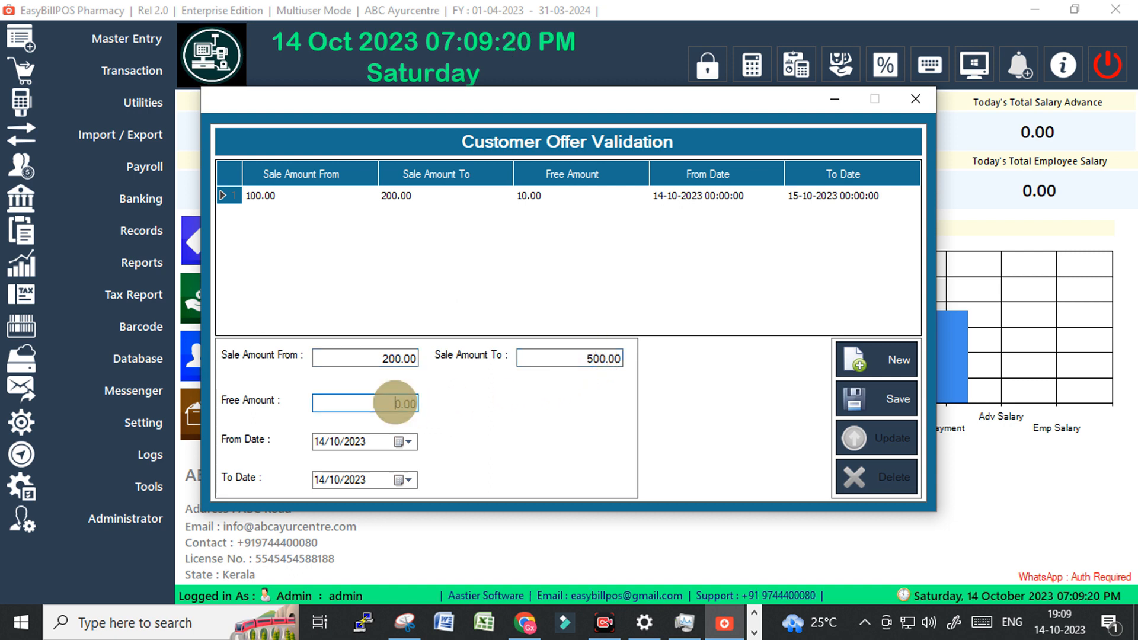
pyautogui.write('2')
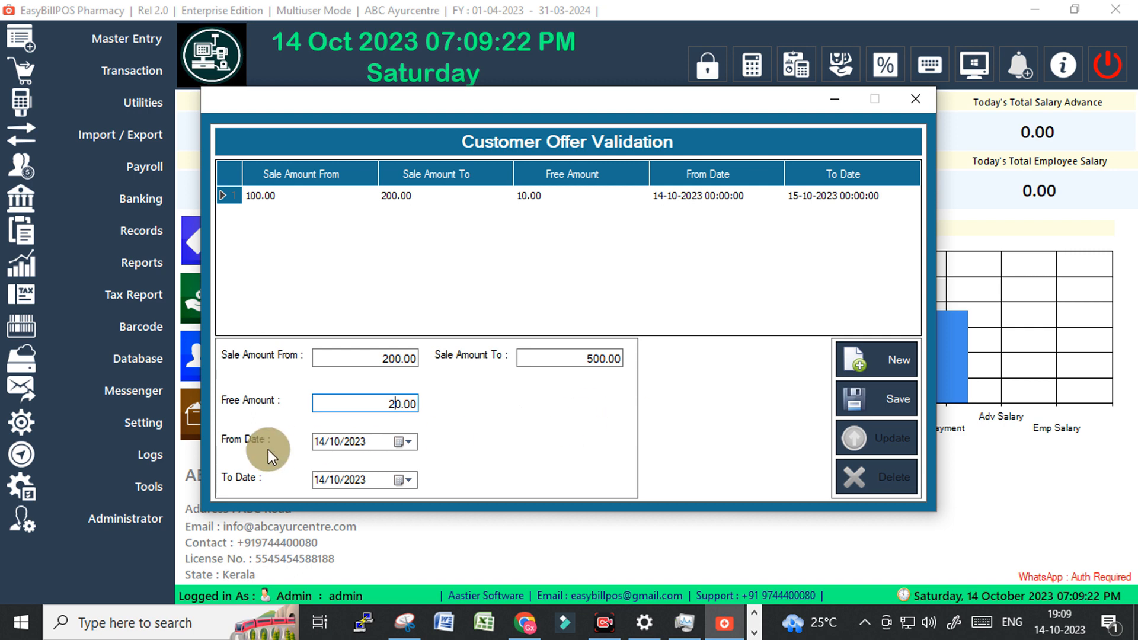
pyautogui.click(318, 482)
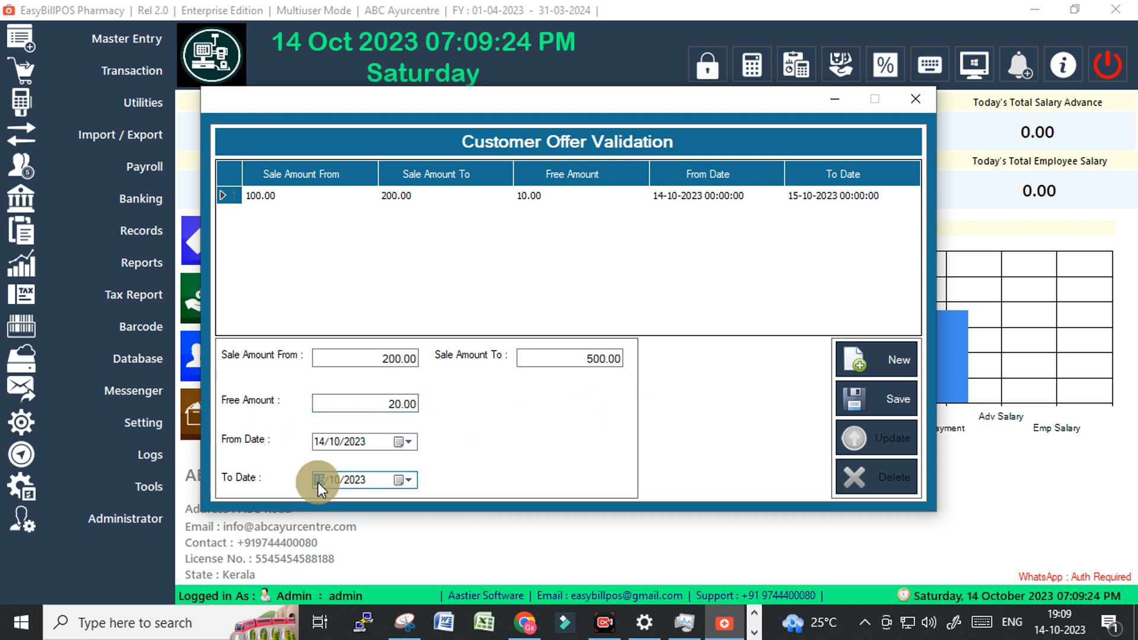
pyautogui.click(876, 398)
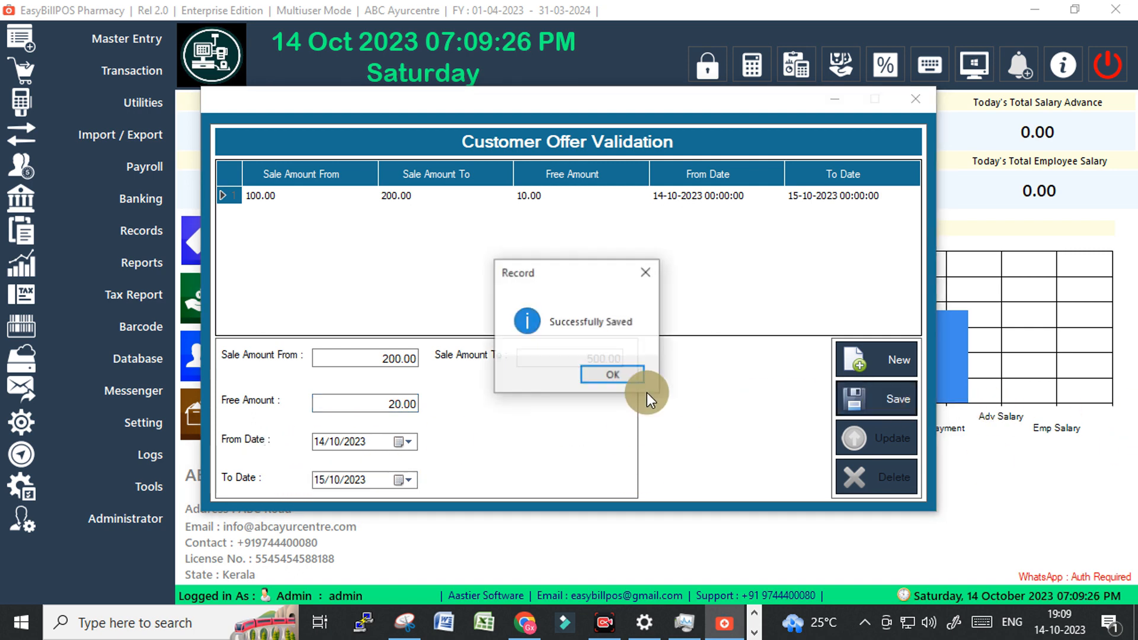
pyautogui.click(607, 373)
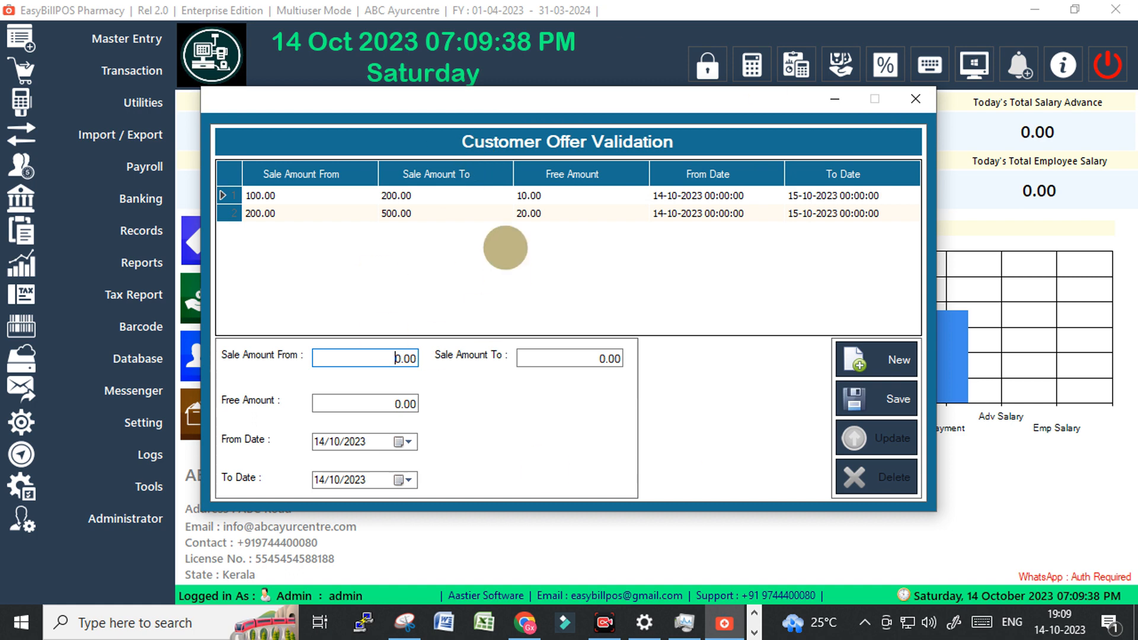
pyautogui.click(909, 98)
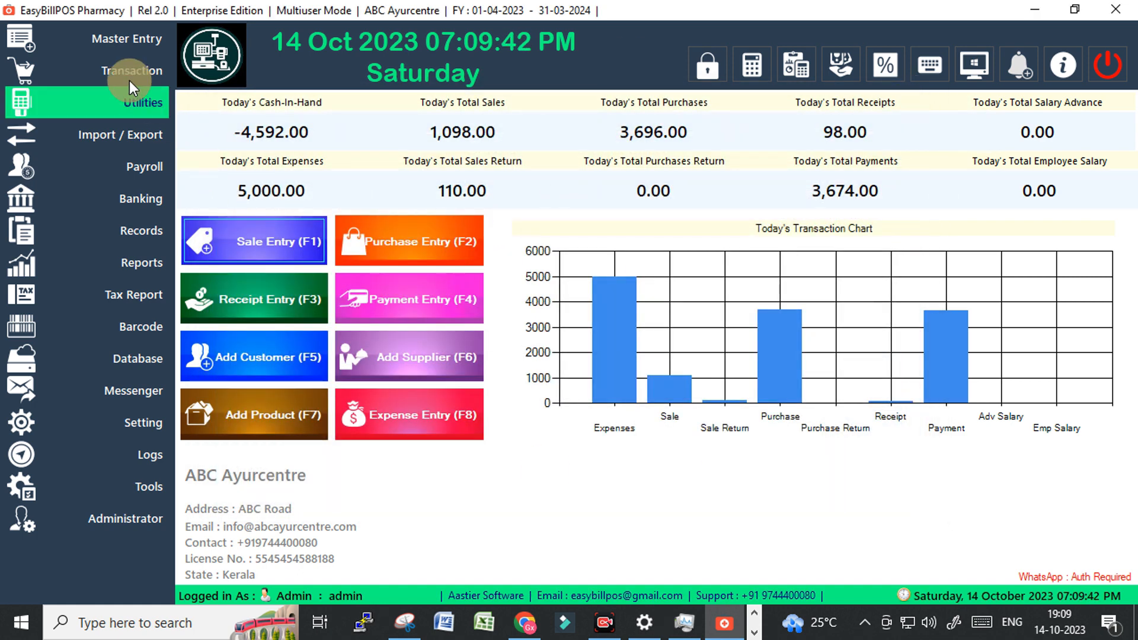
# Start a Cash-customer POS bill and load SAHACHARADI KSC batch 17 from an 's' stock search.
pyautogui.click(255, 243)
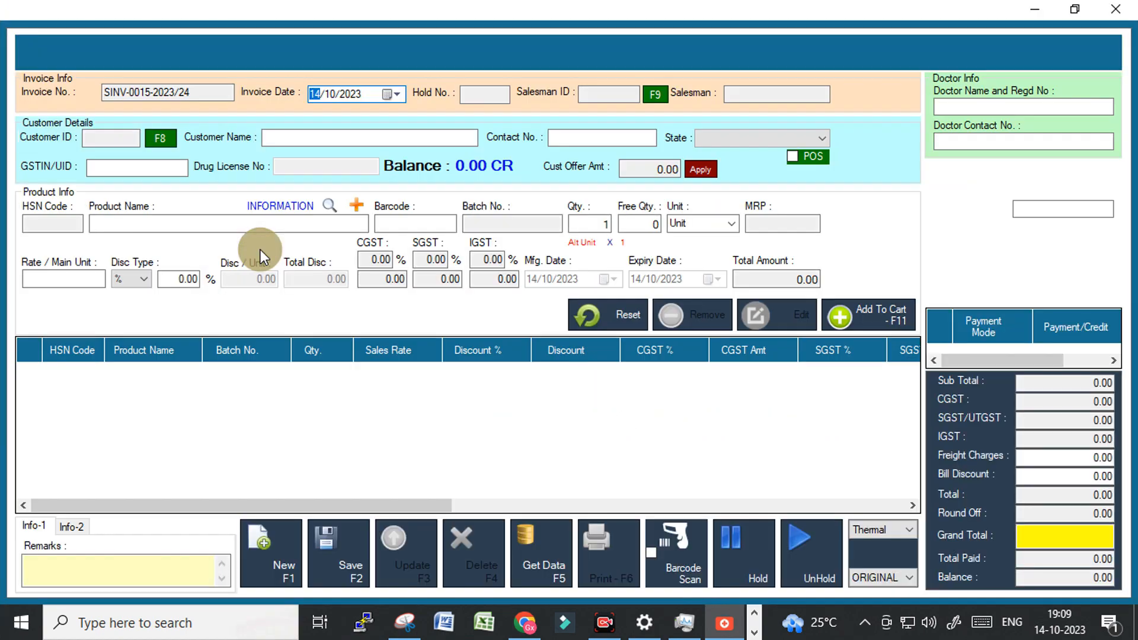
pyautogui.click(793, 156)
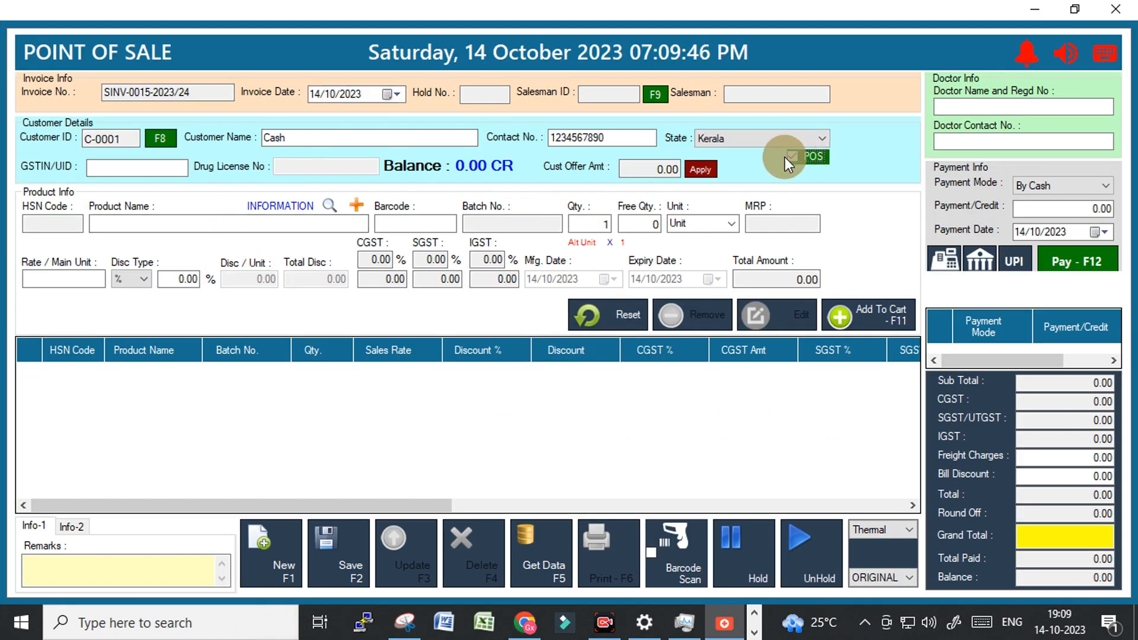
pyautogui.click(212, 225)
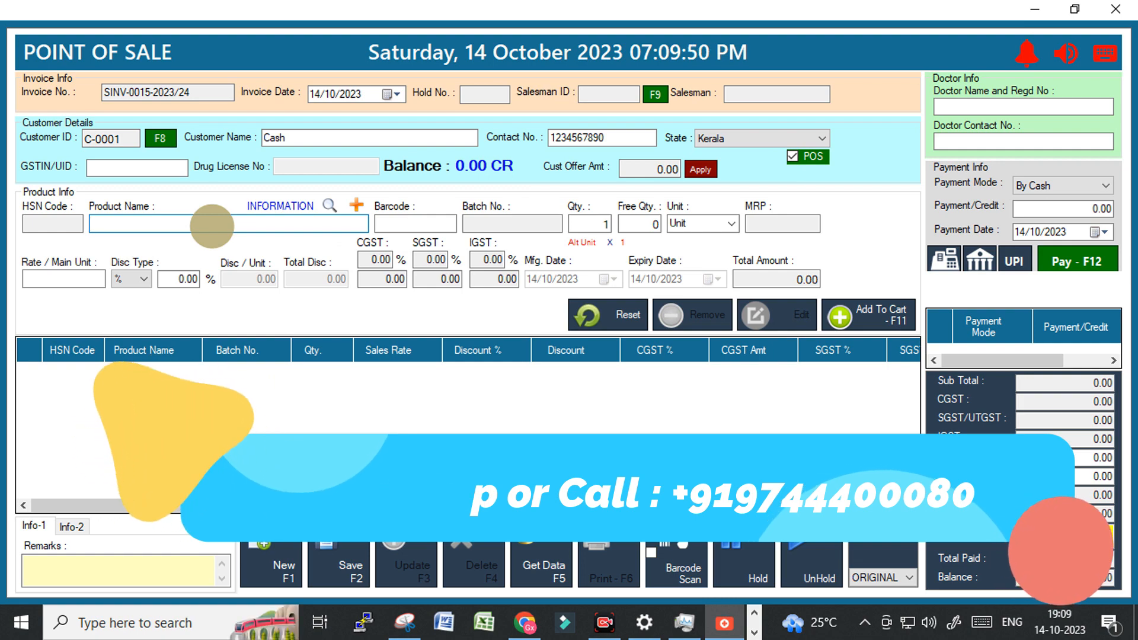
pyautogui.write('s')
pyautogui.press('Return')
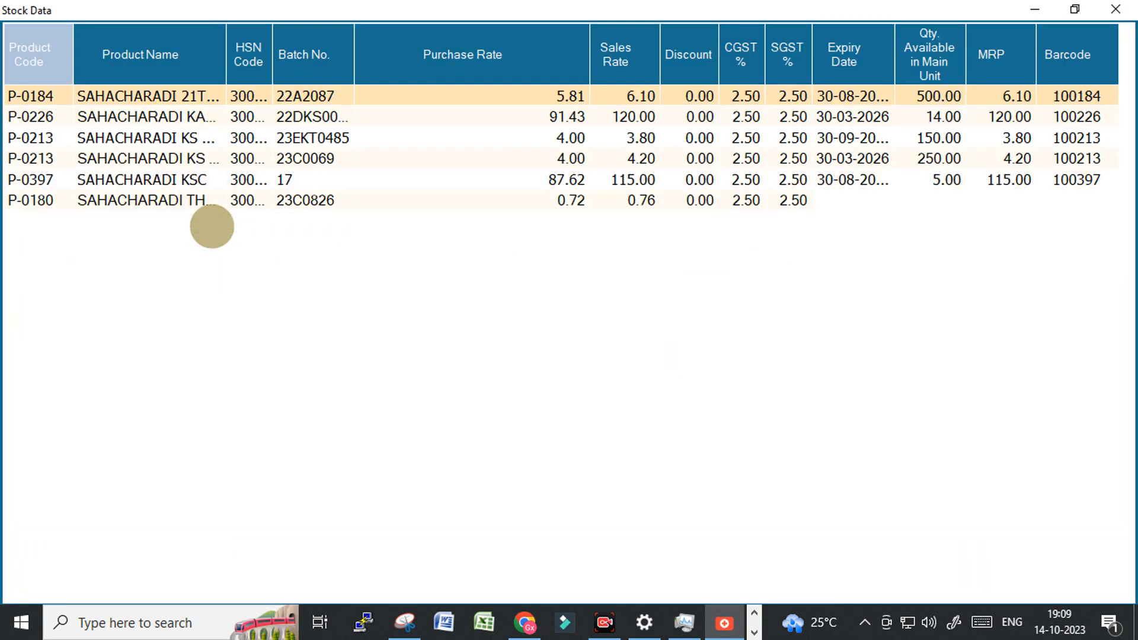
pyautogui.press('Down')
pyautogui.press('Down')
pyautogui.press('Down')
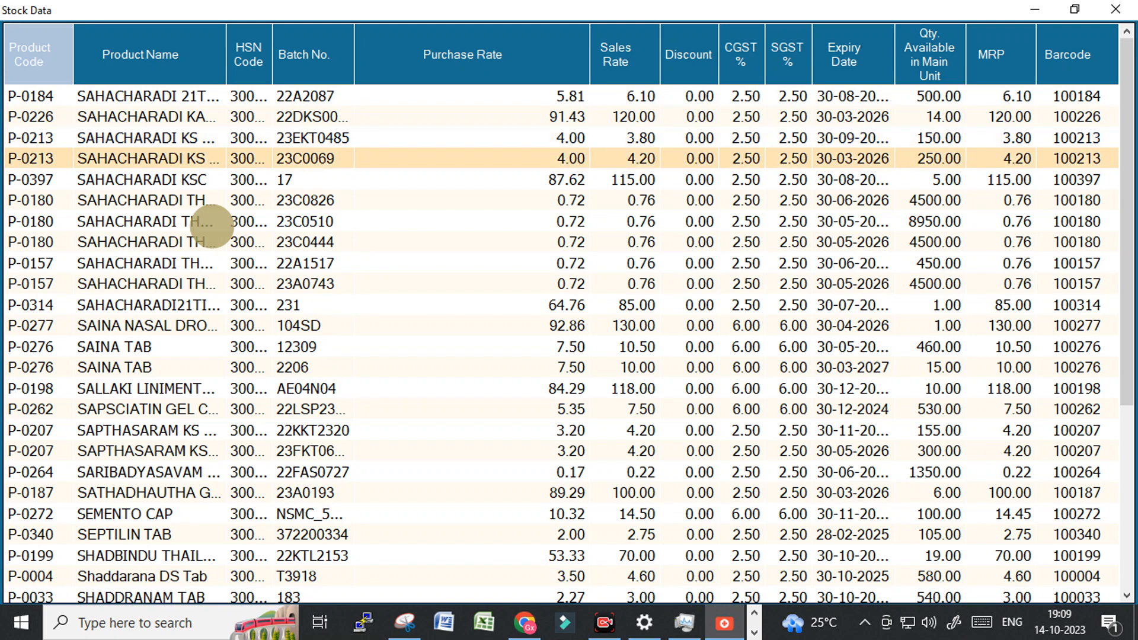
pyautogui.press('Up')
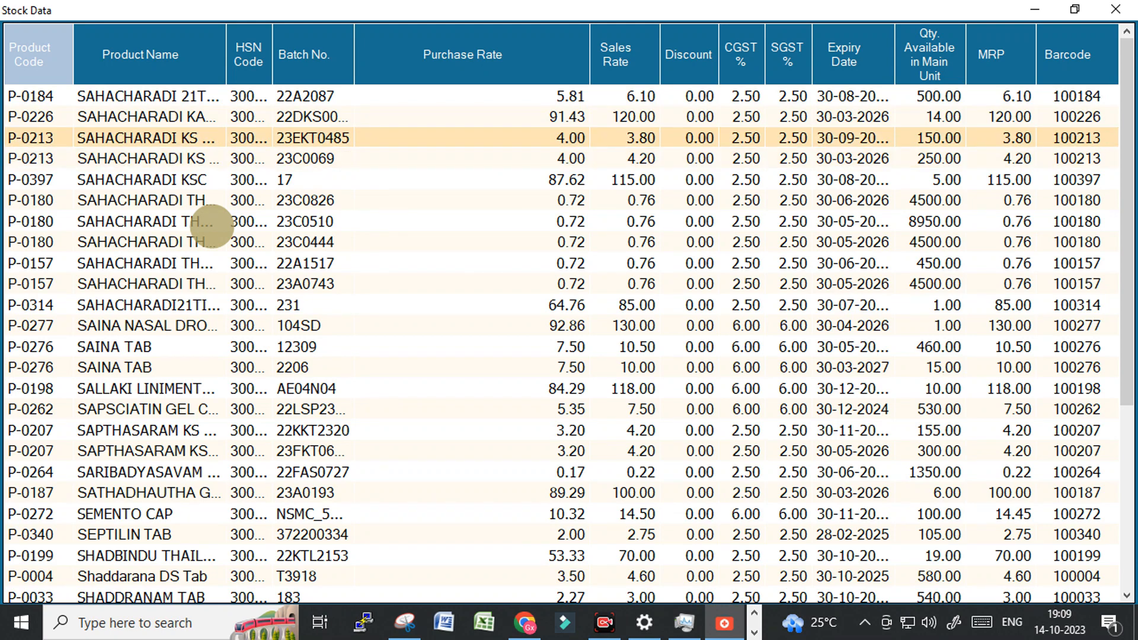
pyautogui.press('Down')
pyautogui.press('Down')
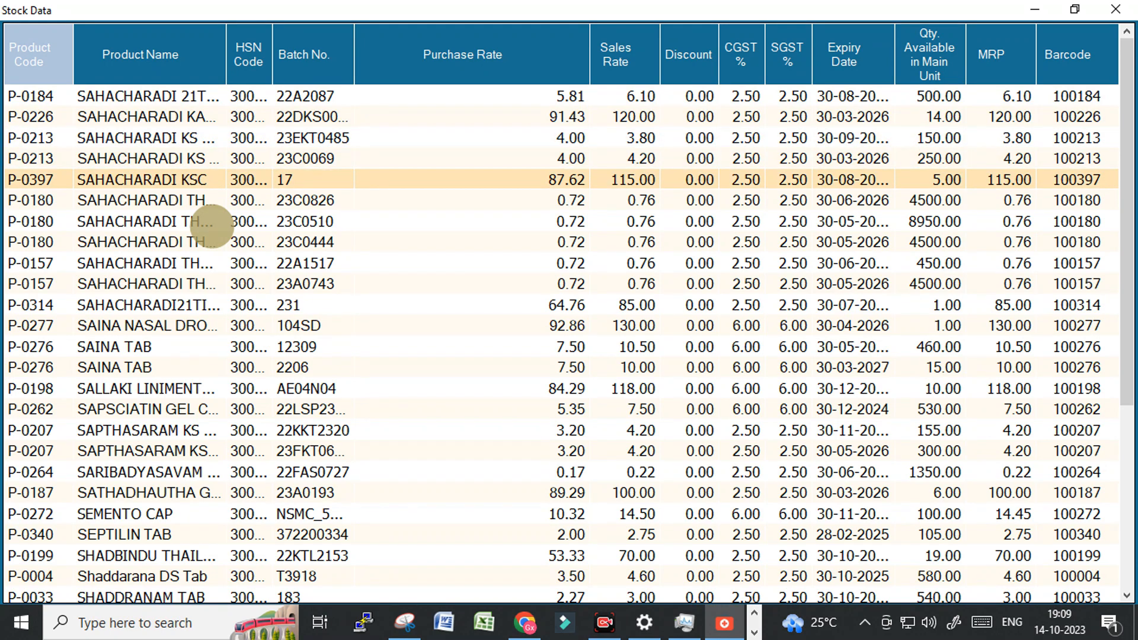
pyautogui.press('Return')
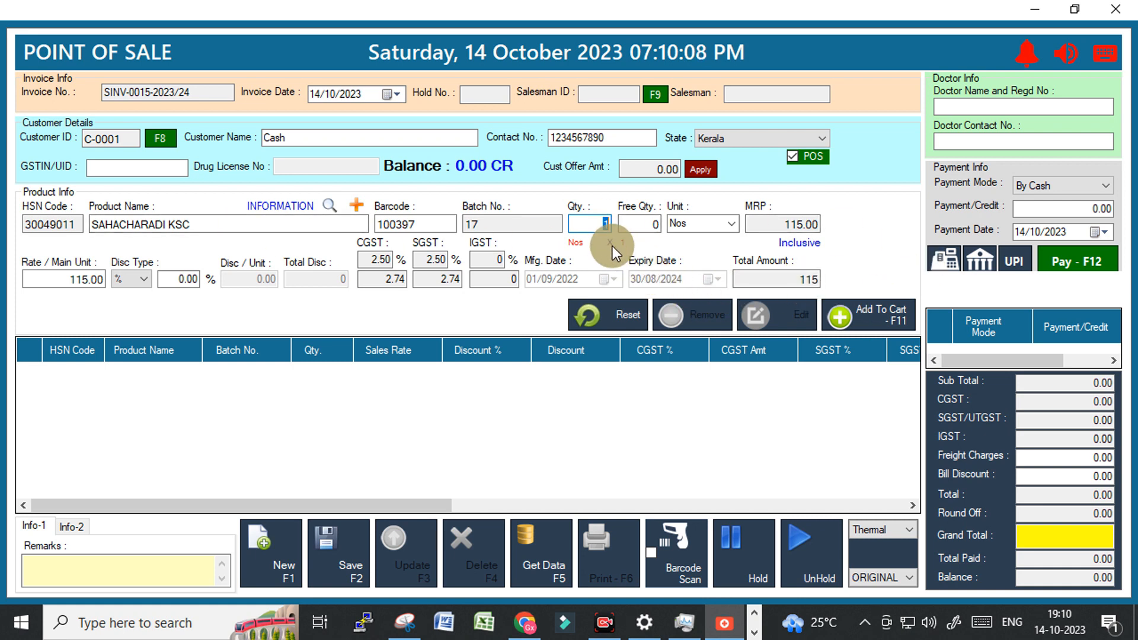
# Add SAHACHARADI KSC to the cart, apply the 10.00 customer offer, and pay 105 cash.
pyautogui.click(857, 313)
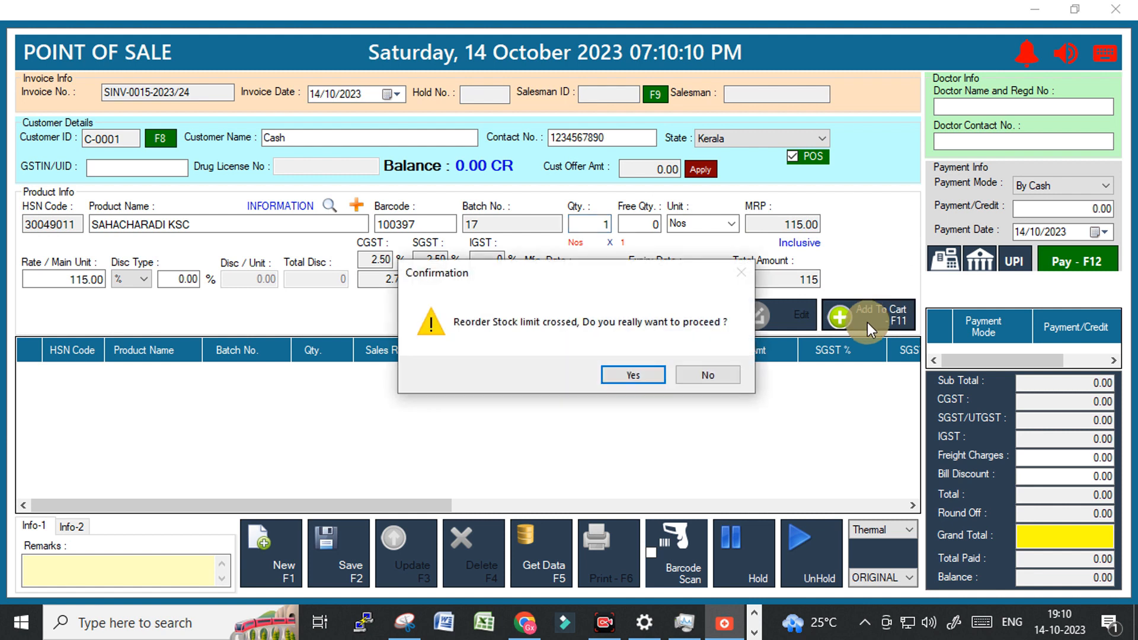
pyautogui.click(634, 375)
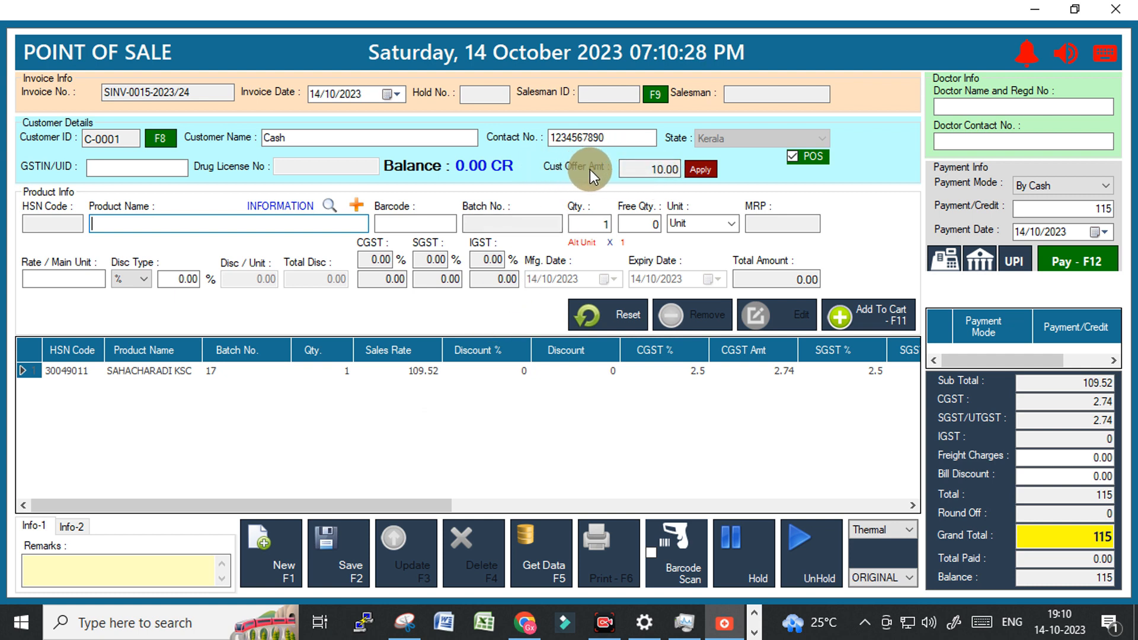
pyautogui.doubleClick(674, 170)
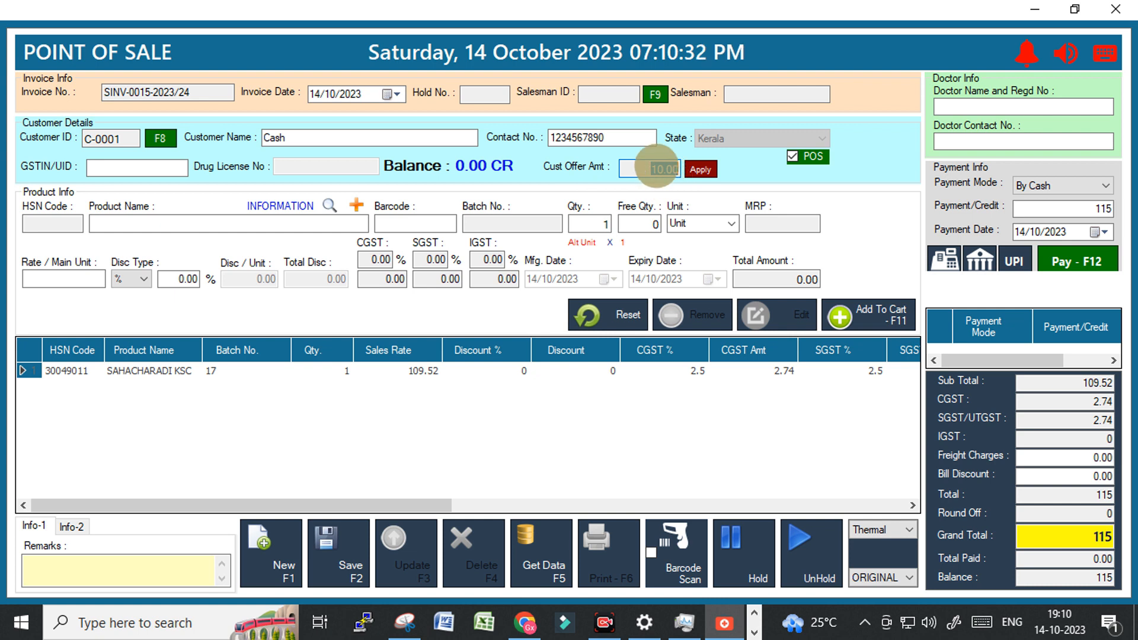
pyautogui.click(704, 170)
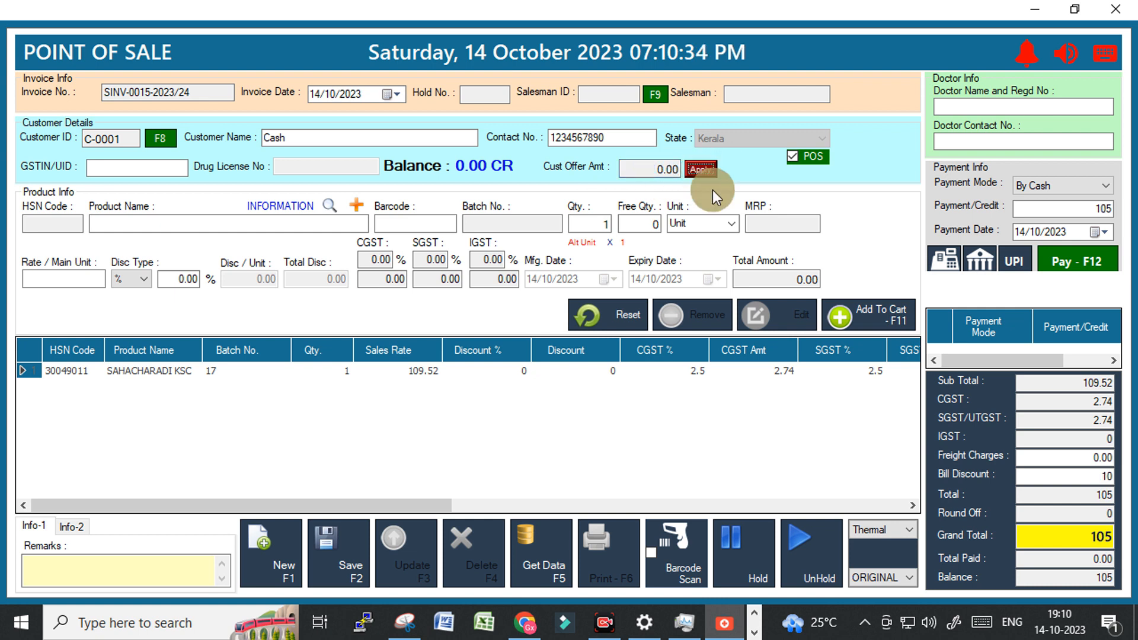
pyautogui.click(1113, 579)
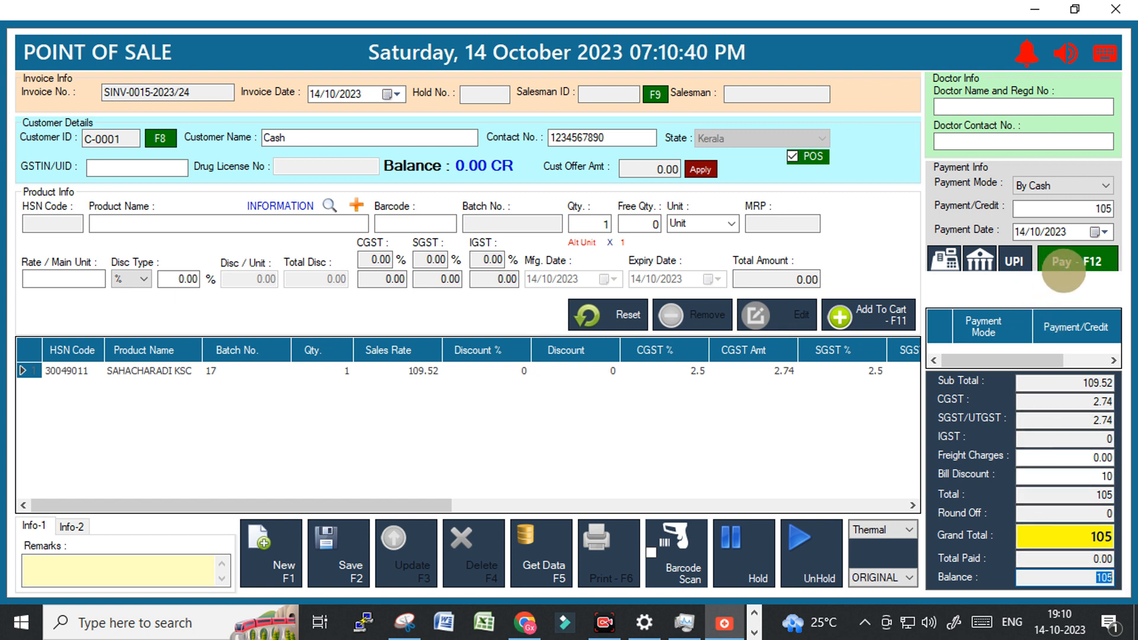
pyautogui.click(1073, 263)
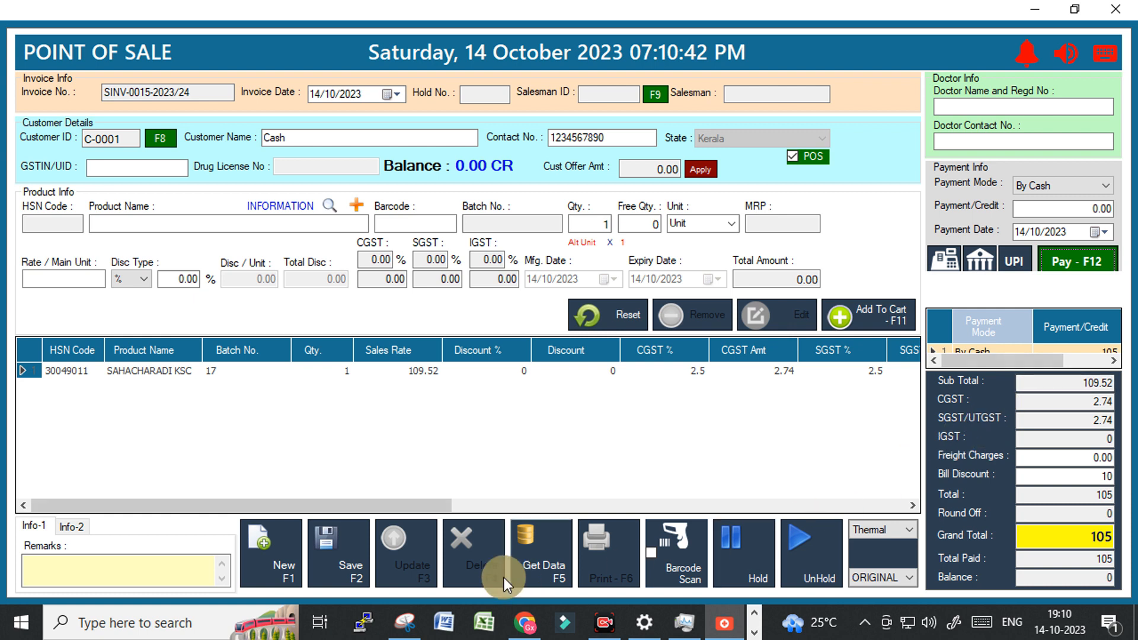
# Save sale invoice SINV-0015, preview its 105.00 printed bill, and close the preview.
pyautogui.click(339, 556)
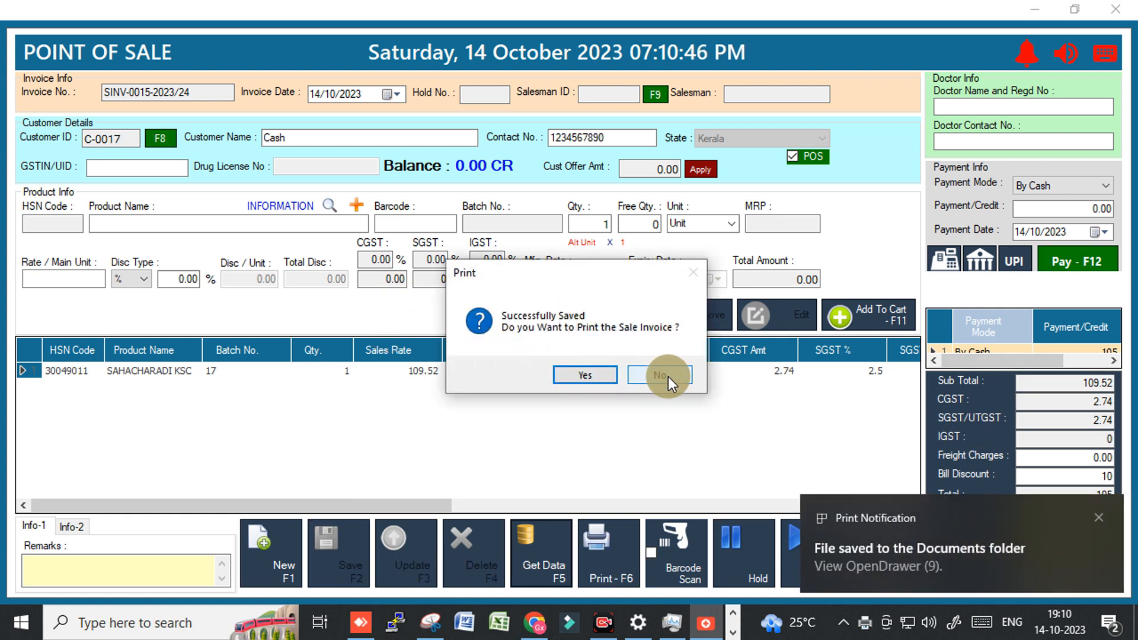
pyautogui.click(591, 376)
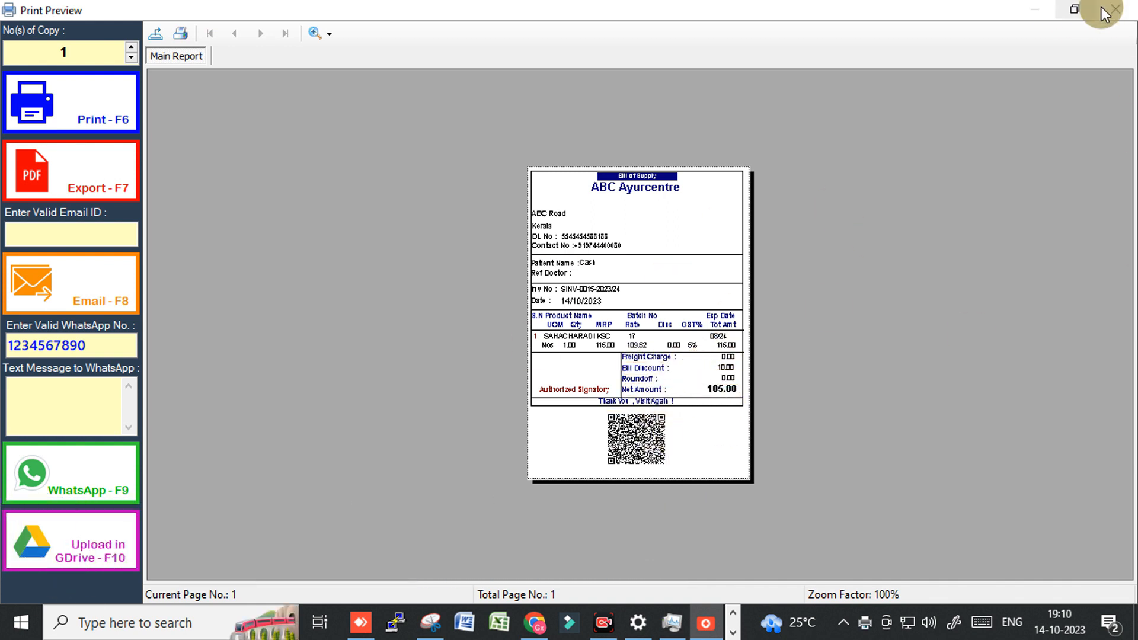
pyautogui.click(1119, 12)
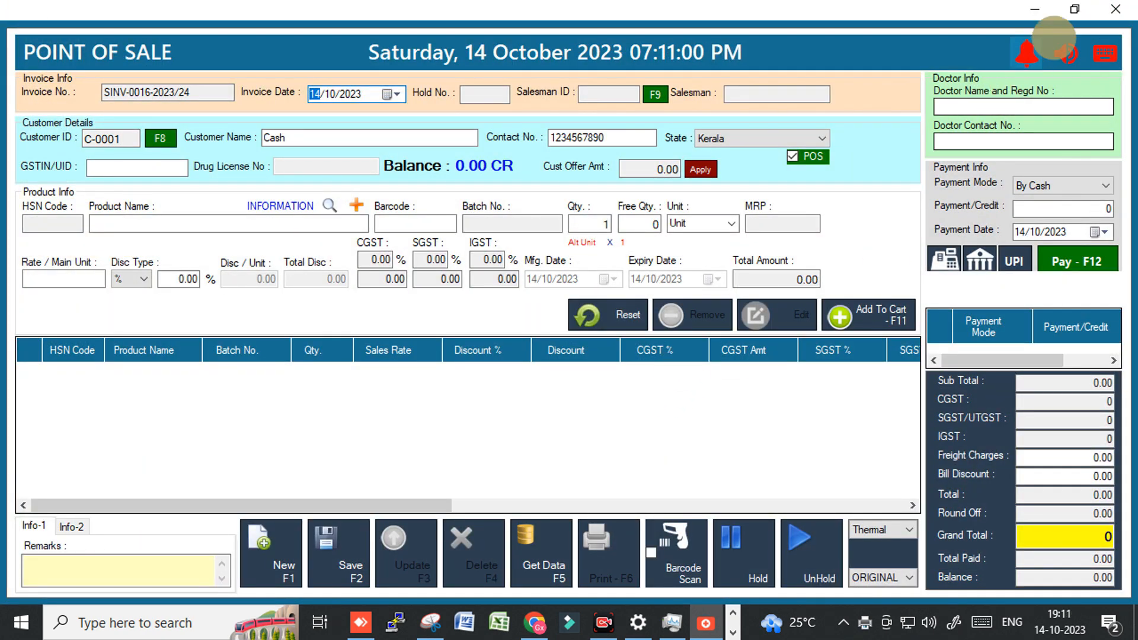
pyautogui.click(1122, 10)
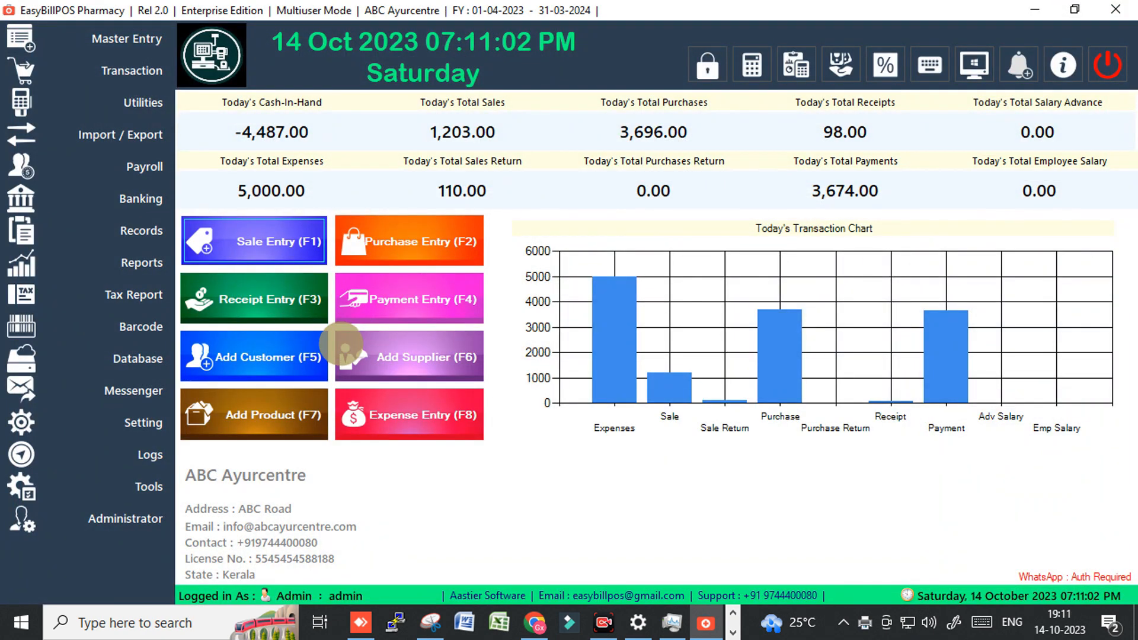
pyautogui.click(131, 70)
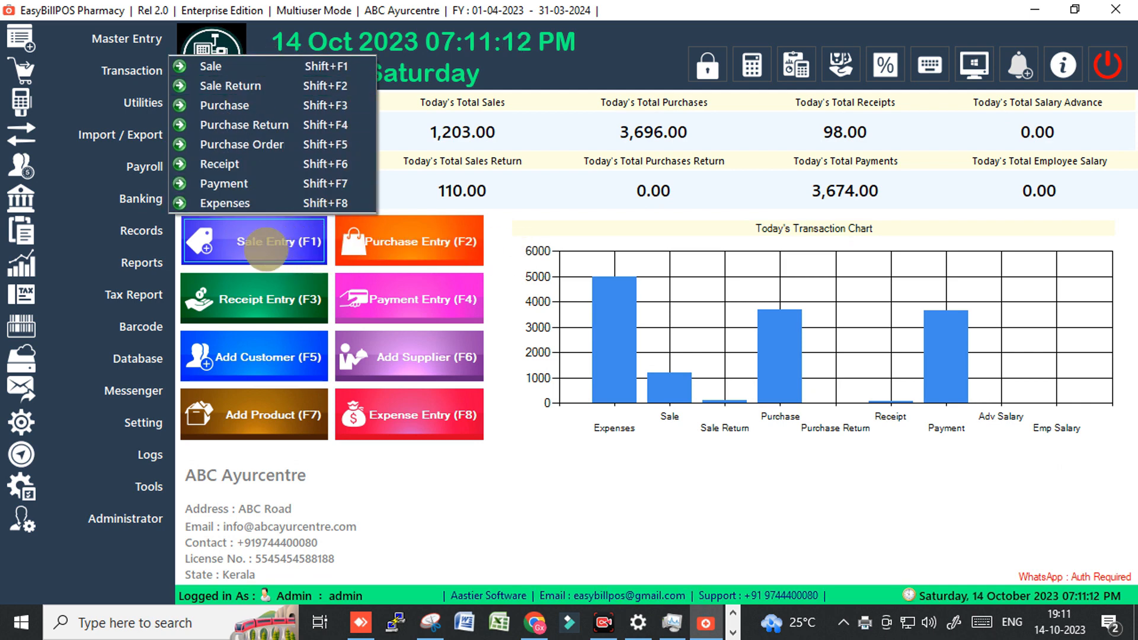
pyautogui.click(626, 245)
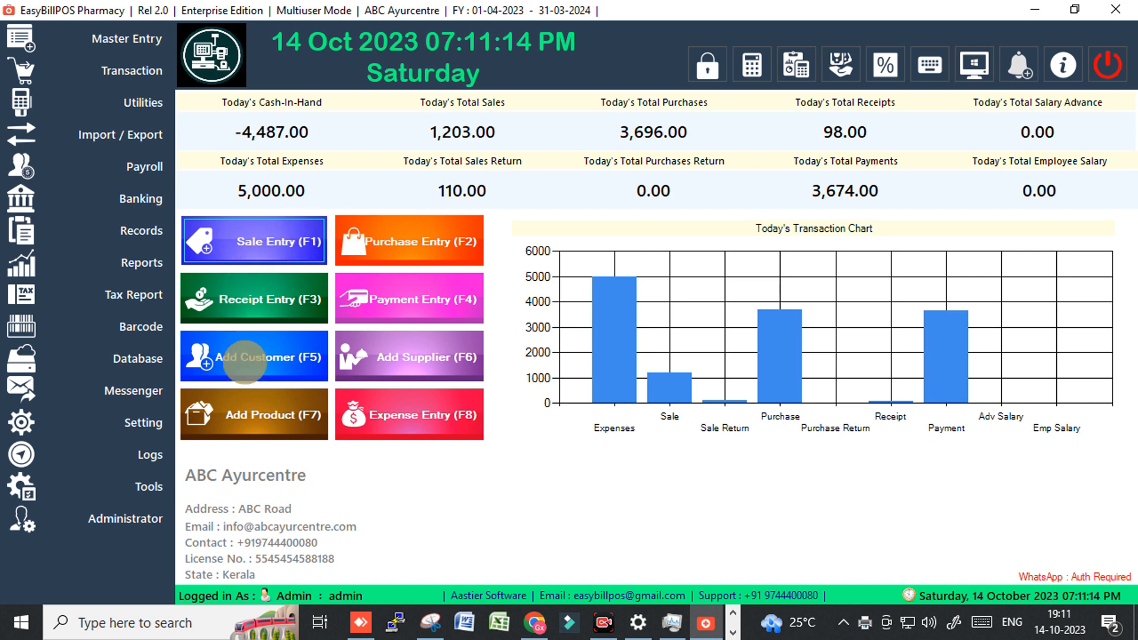
pyautogui.click(127, 72)
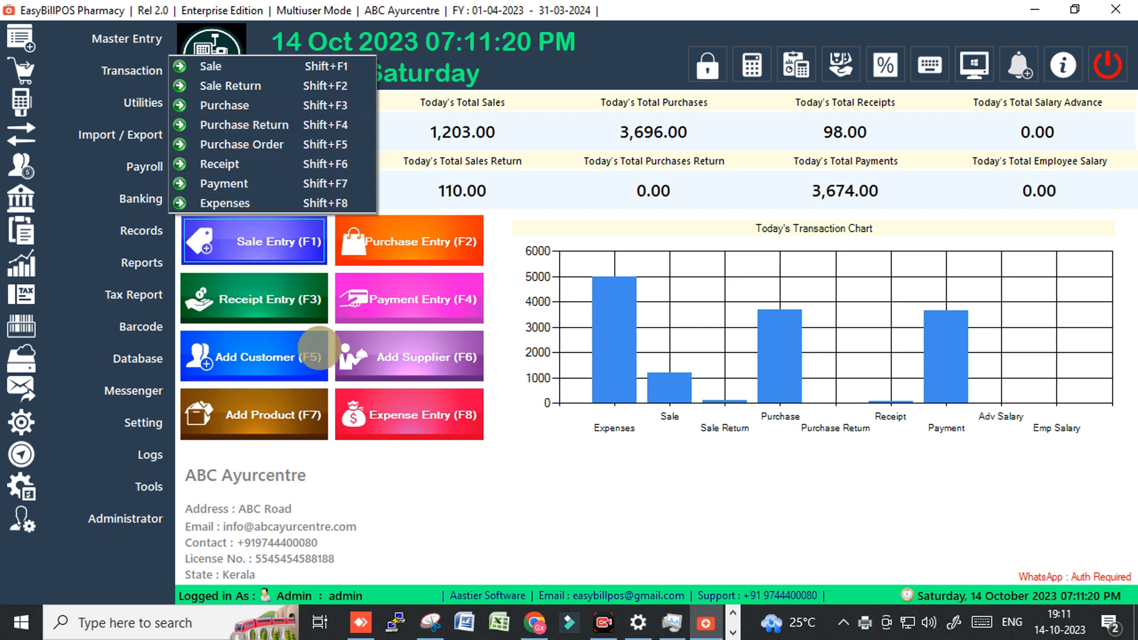
pyautogui.click(130, 104)
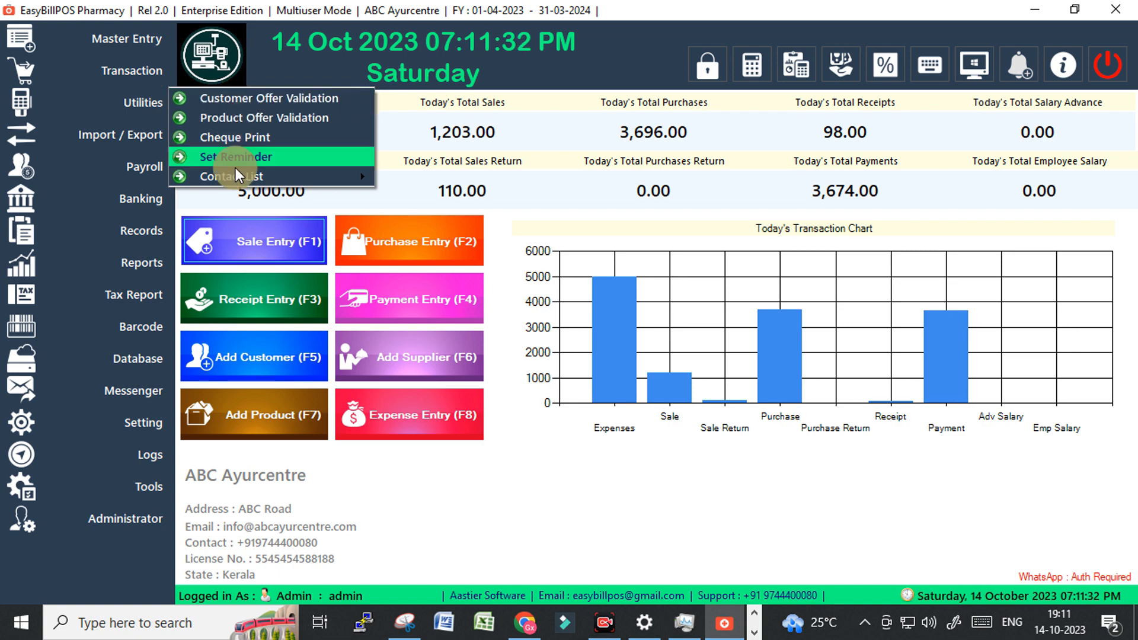
pyautogui.click(243, 236)
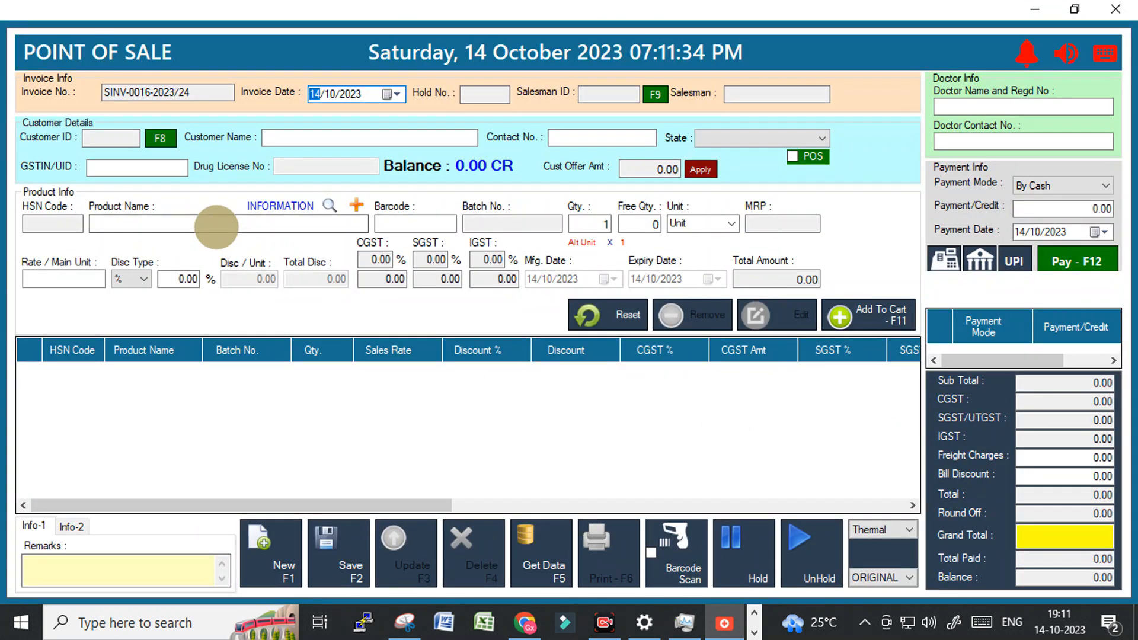
# Add ABC MEdicine123 batch ABC12354 to the sale cart.
pyautogui.click(791, 156)
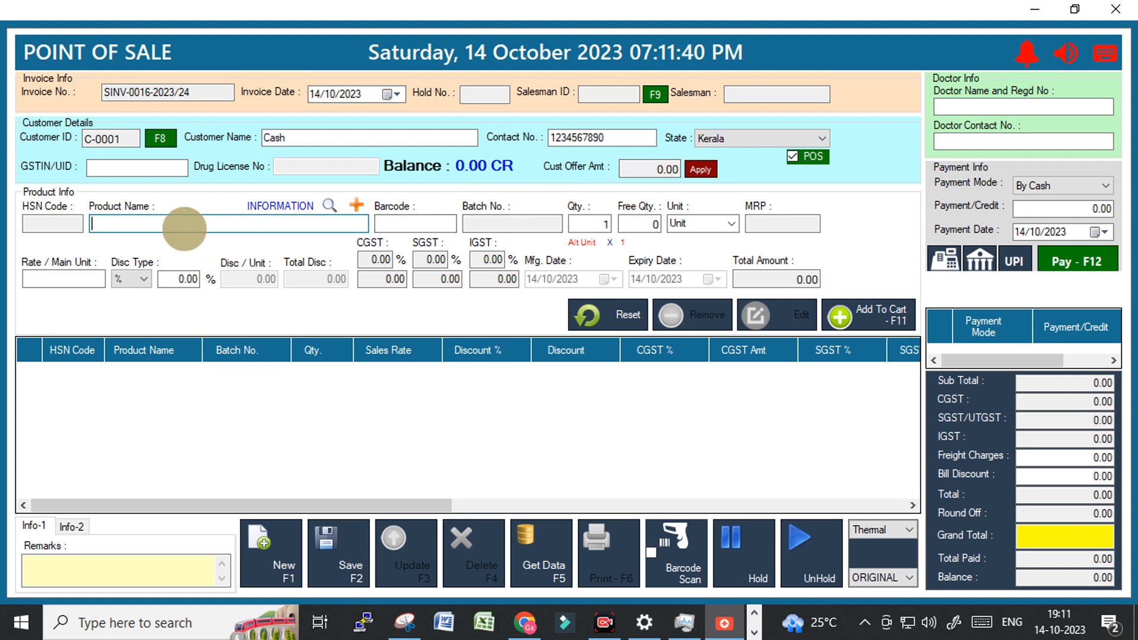
pyautogui.write('abc')
pyautogui.press('Return')
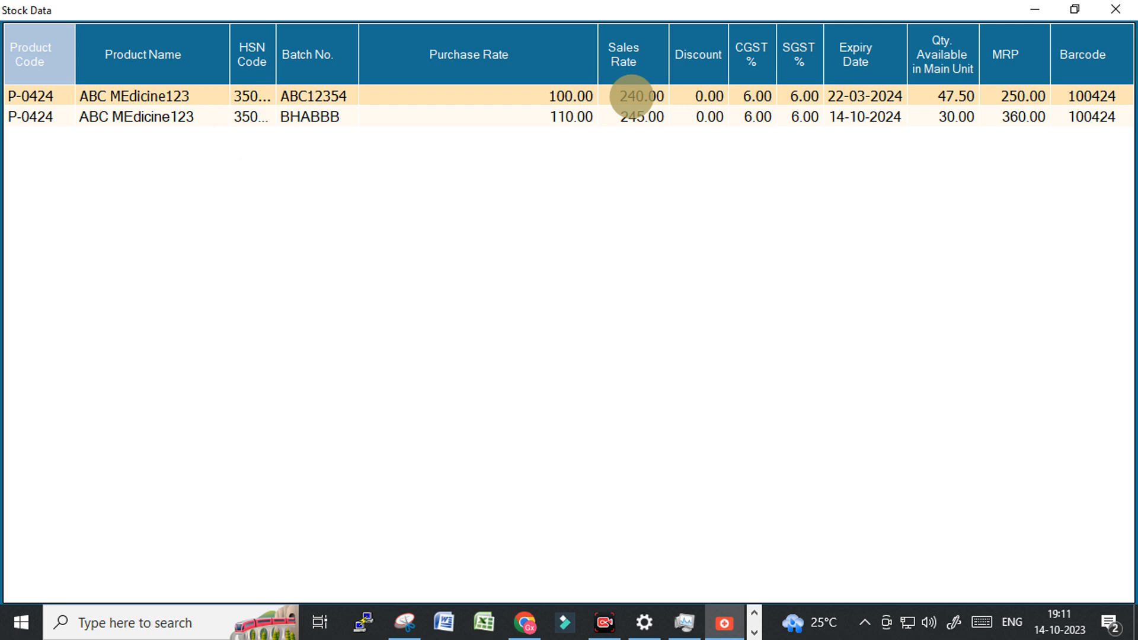
pyautogui.doubleClick(631, 95)
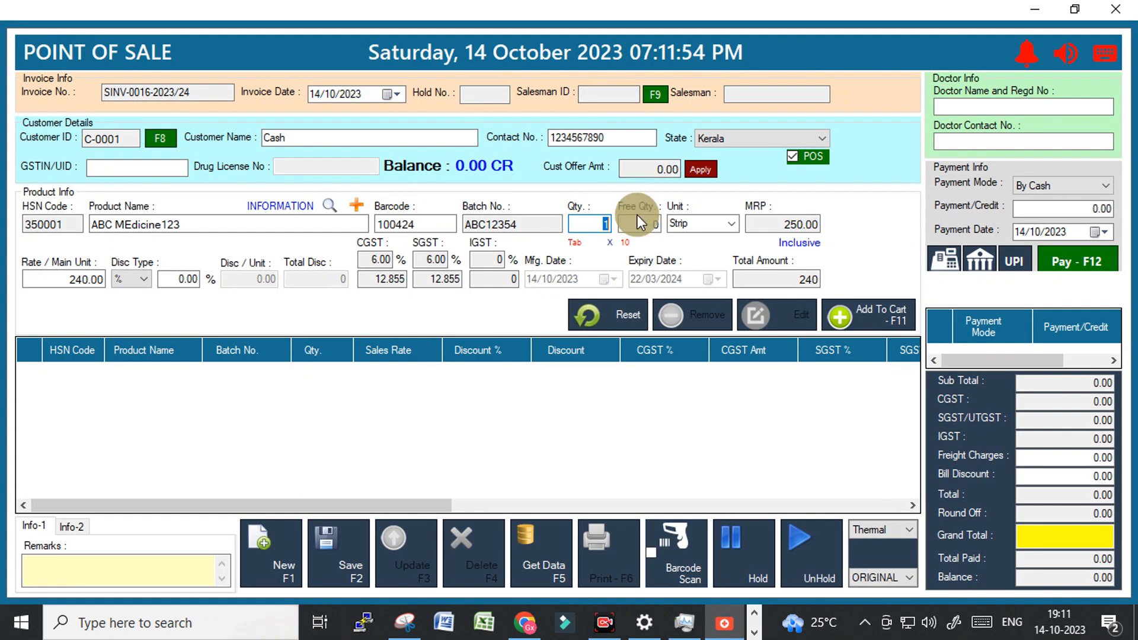
pyautogui.click(839, 316)
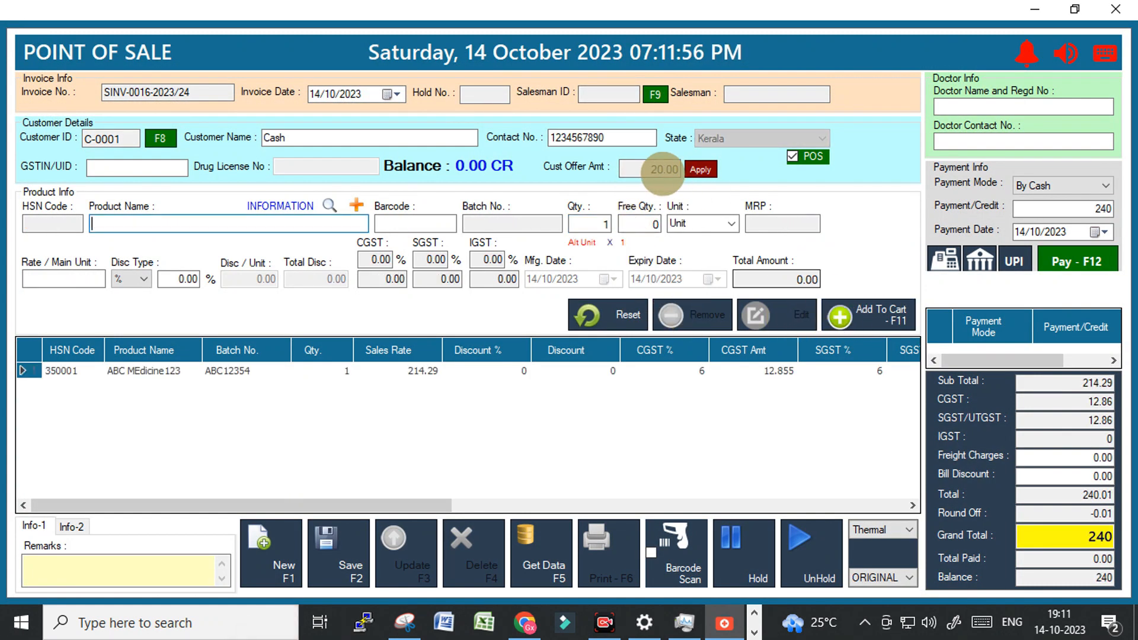
# Change the ABC MEdicine123 quantity to 3 for a 720 total, then close the sale screen.
pyautogui.doubleClick(659, 170)
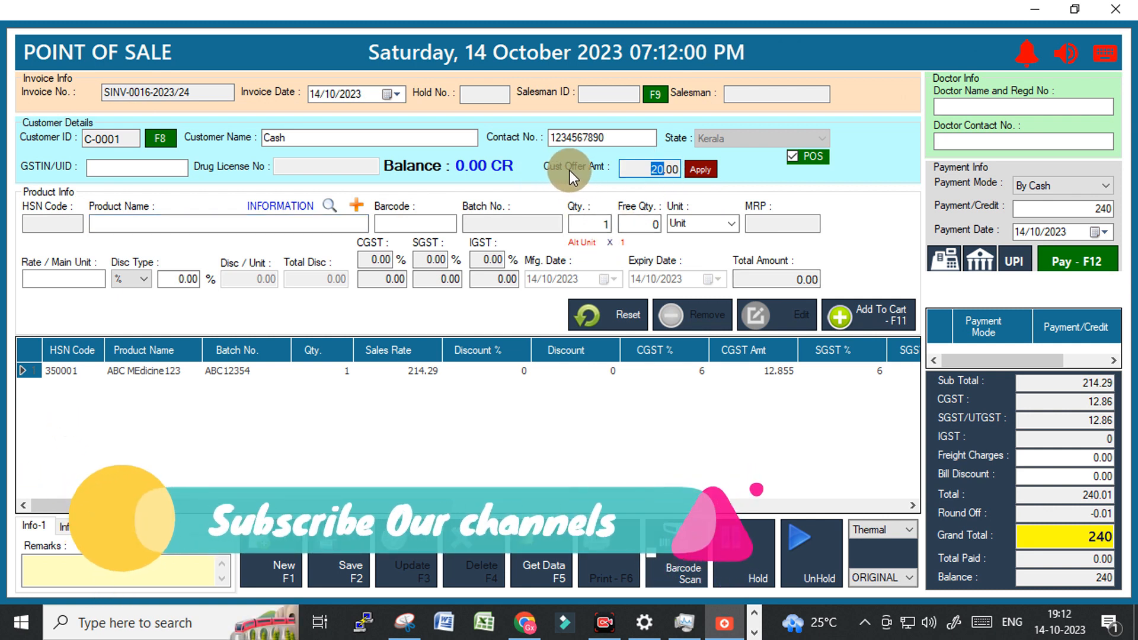
pyautogui.click(157, 370)
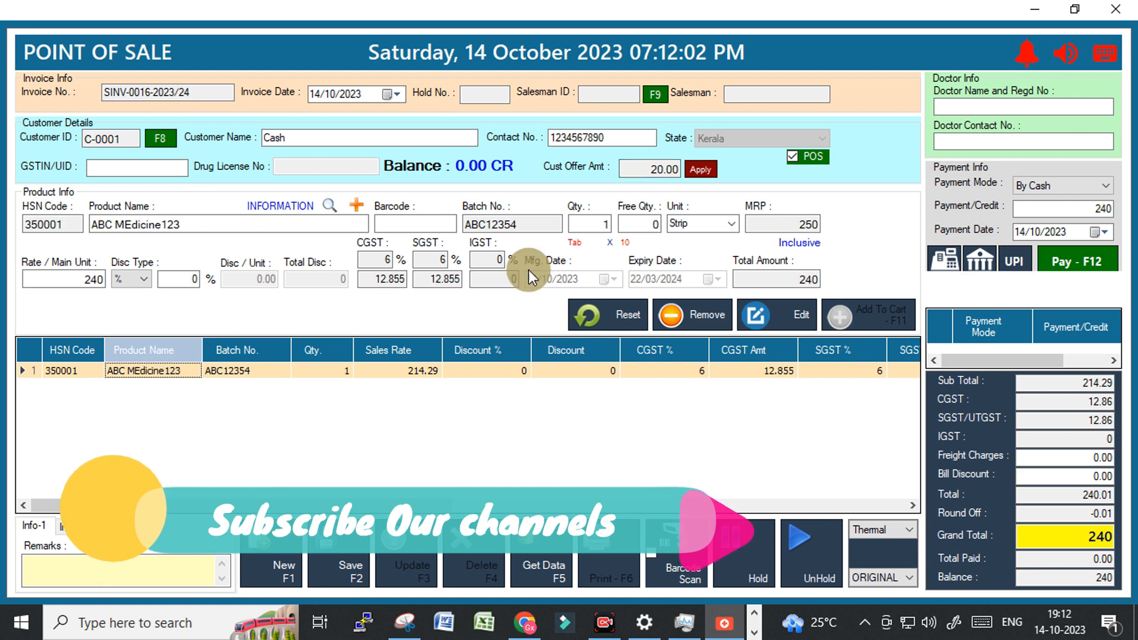
pyautogui.doubleClick(609, 224)
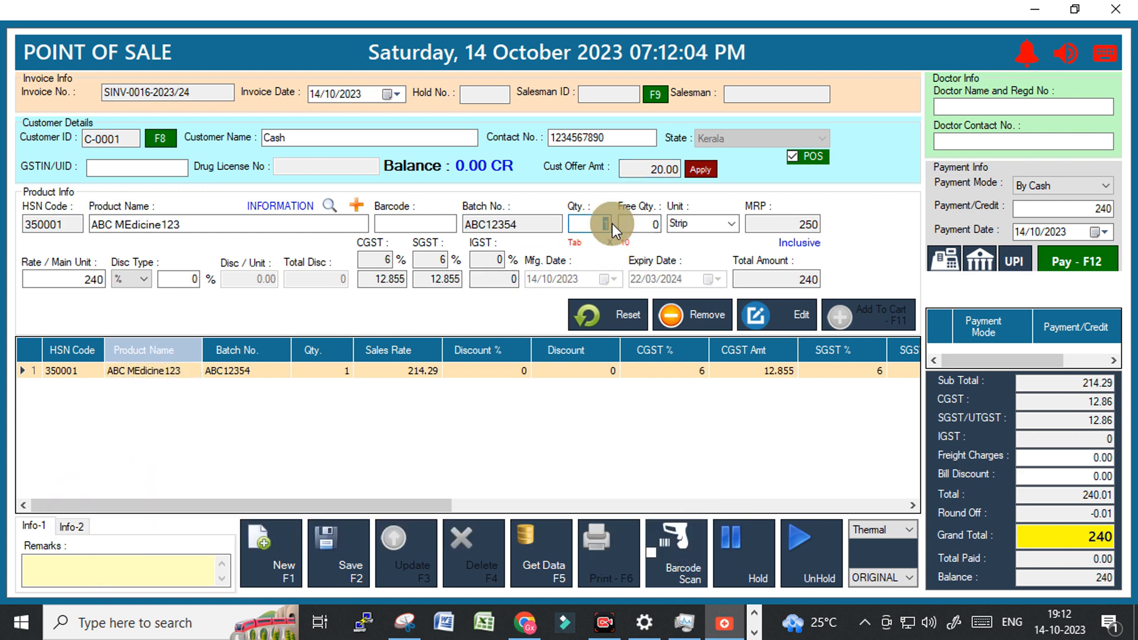
pyautogui.write('3')
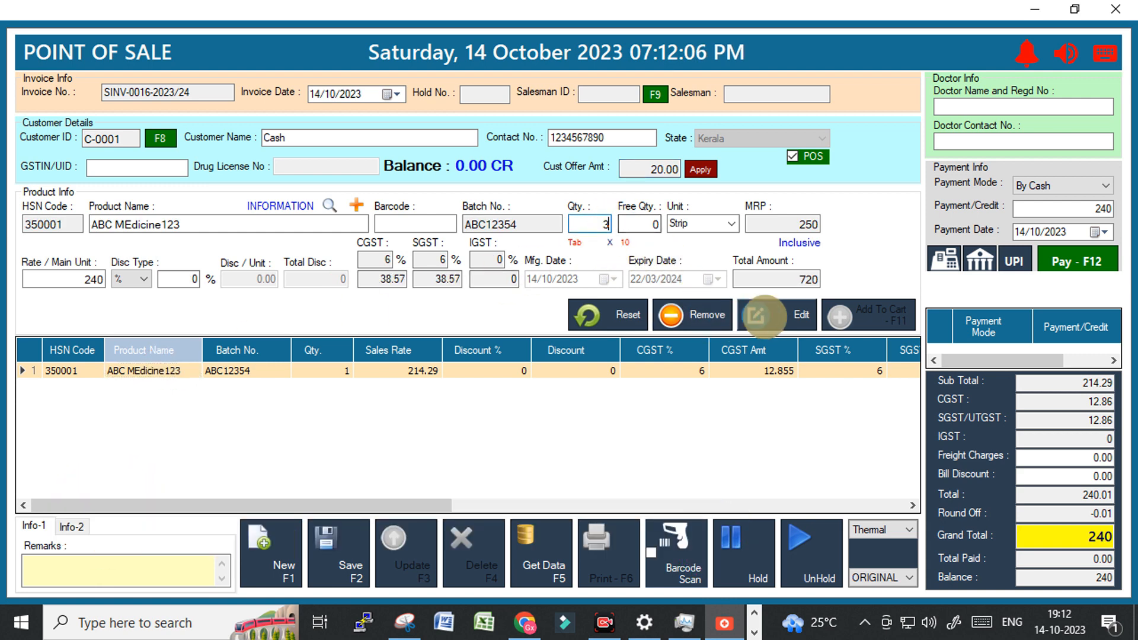
pyautogui.click(783, 316)
pyautogui.click(743, 376)
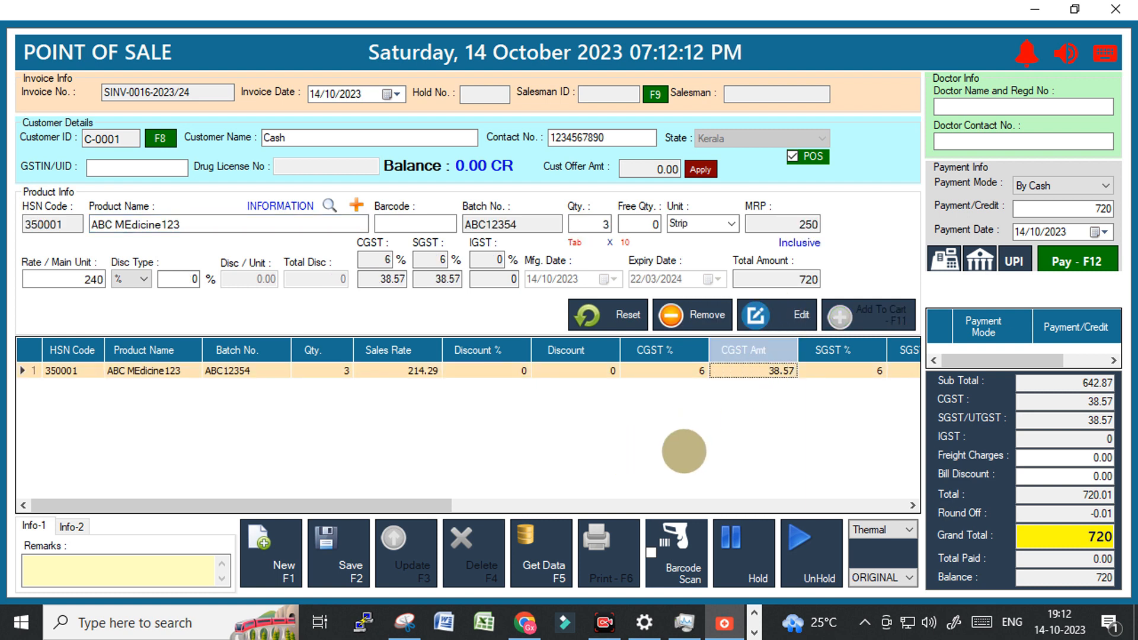
pyautogui.doubleClick(1097, 537)
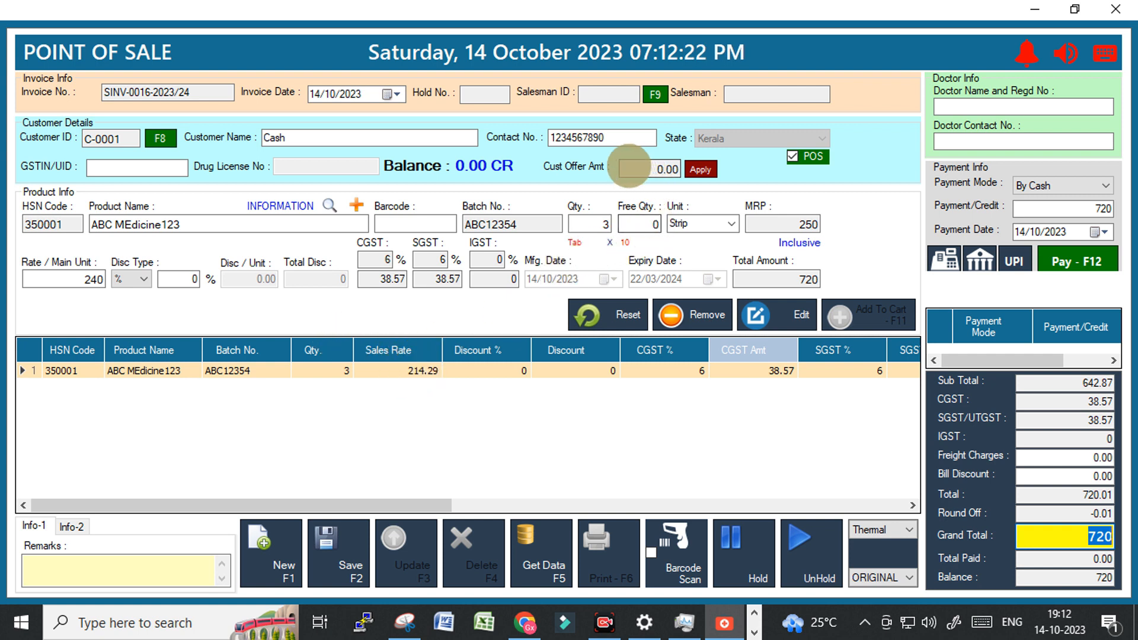
pyautogui.click(1120, 10)
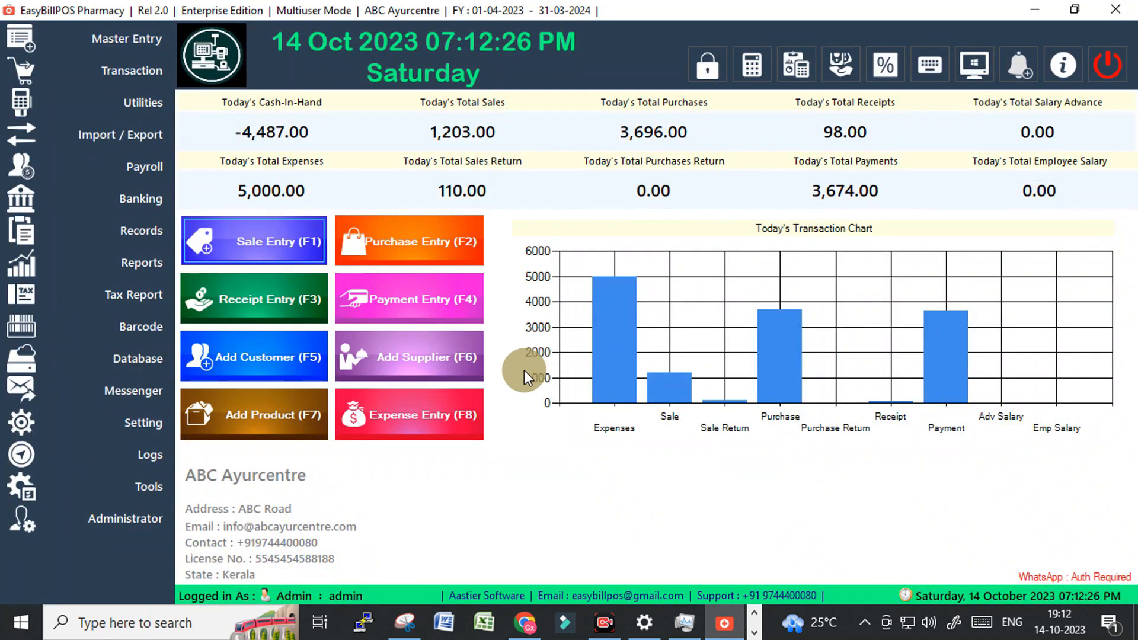
# Open Item / Product Offer Validation and choose category 1 with product ABC MEdicine123.
pyautogui.click(130, 102)
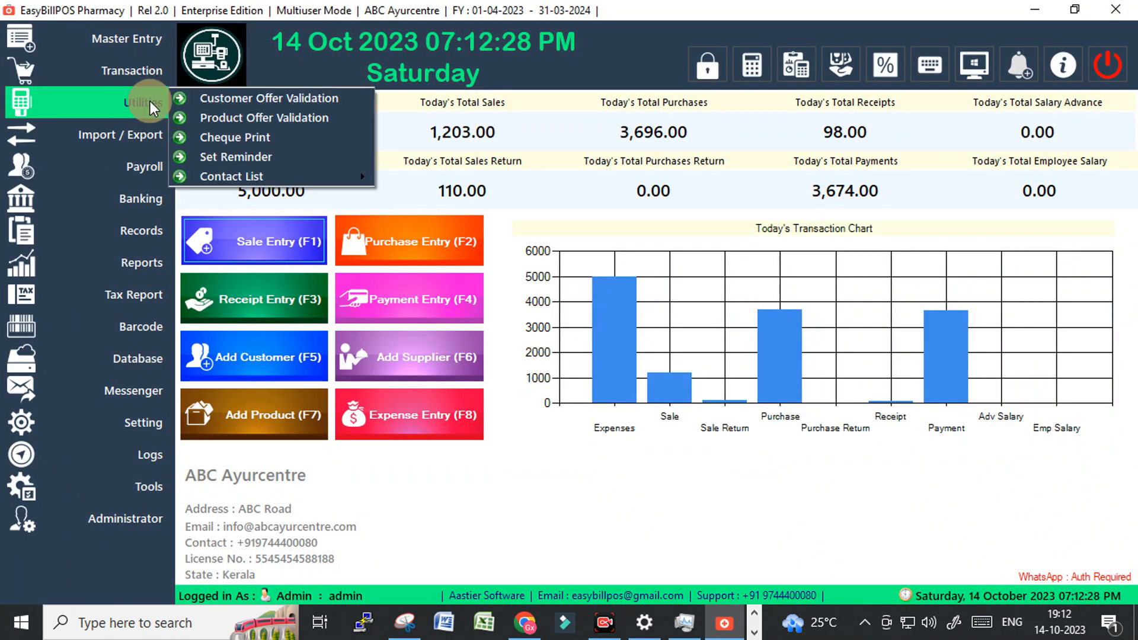
pyautogui.click(276, 120)
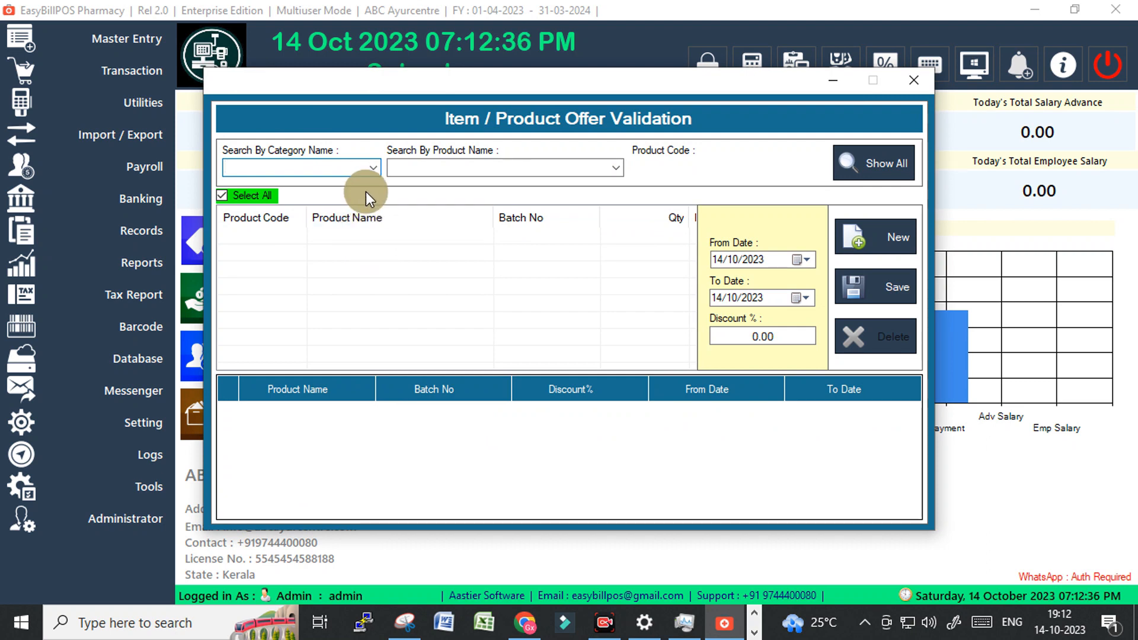
pyautogui.click(373, 167)
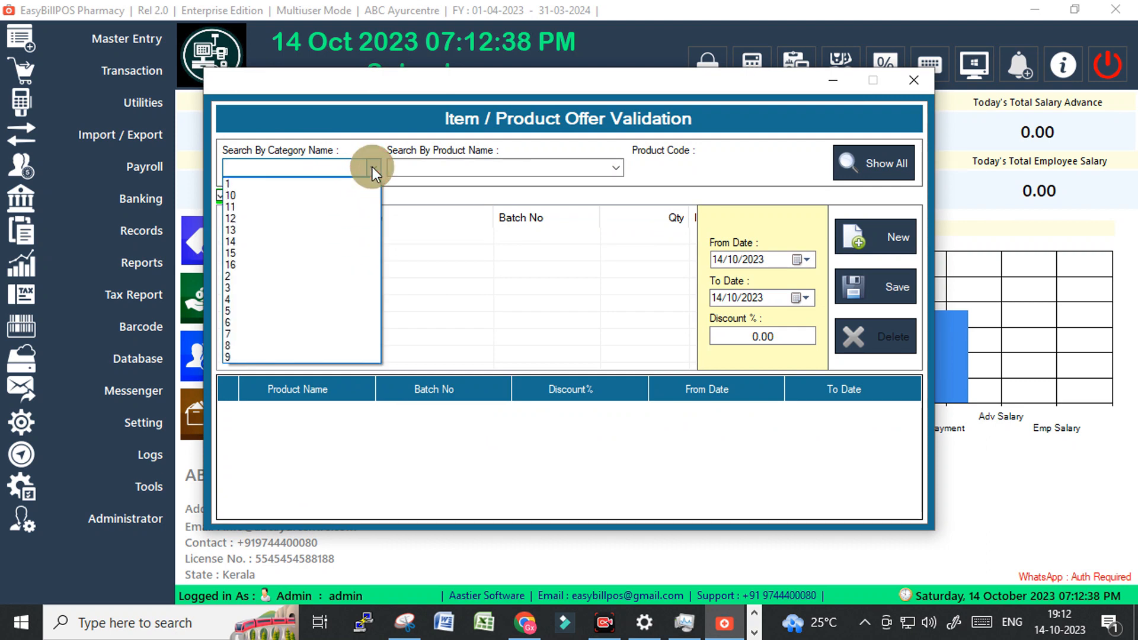
pyautogui.click(236, 180)
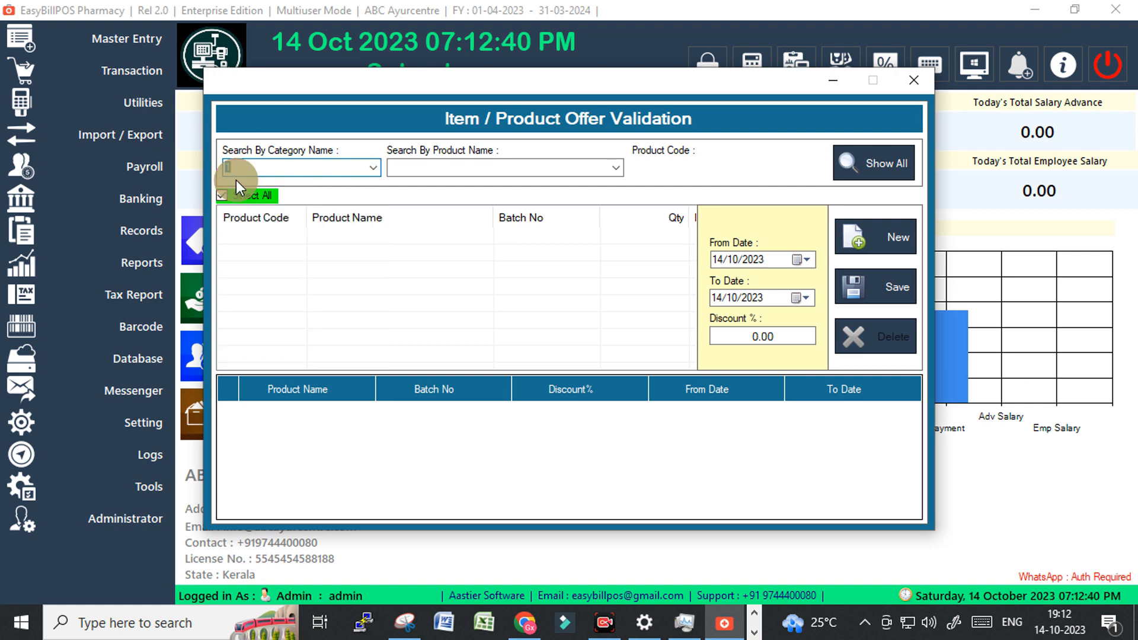
pyautogui.click(613, 169)
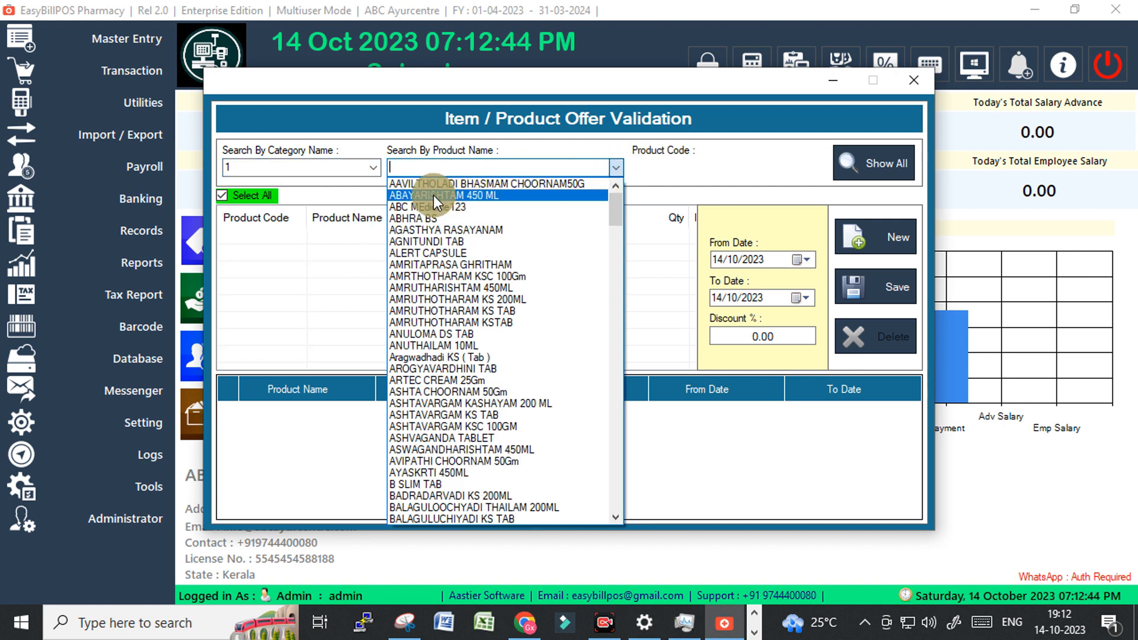
pyautogui.write('abc MEdicine123')
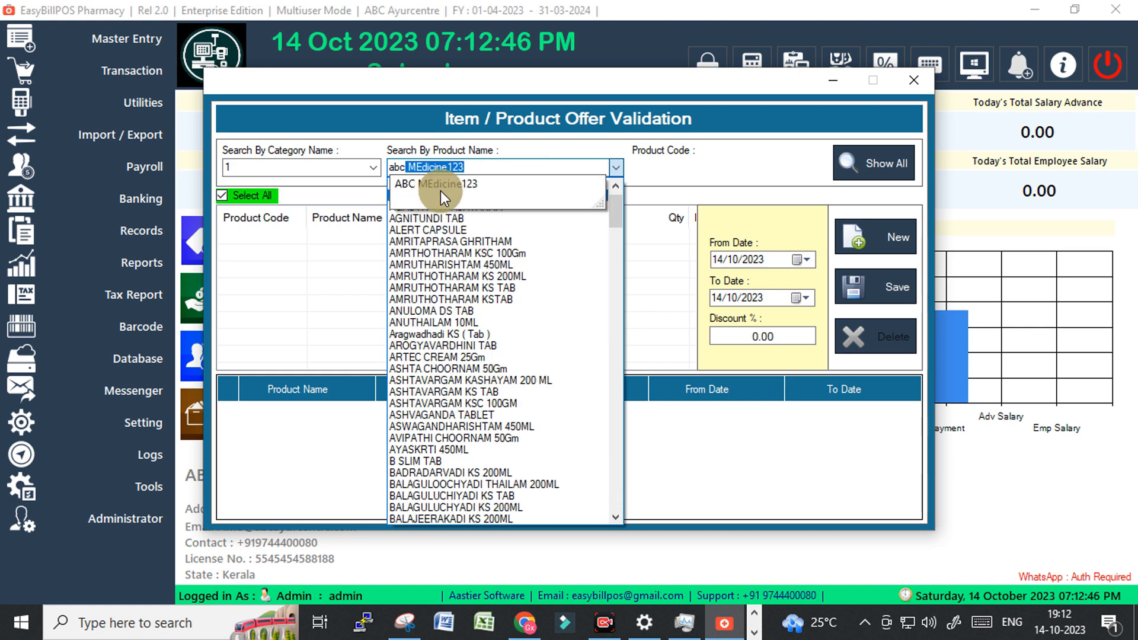
pyautogui.click(446, 180)
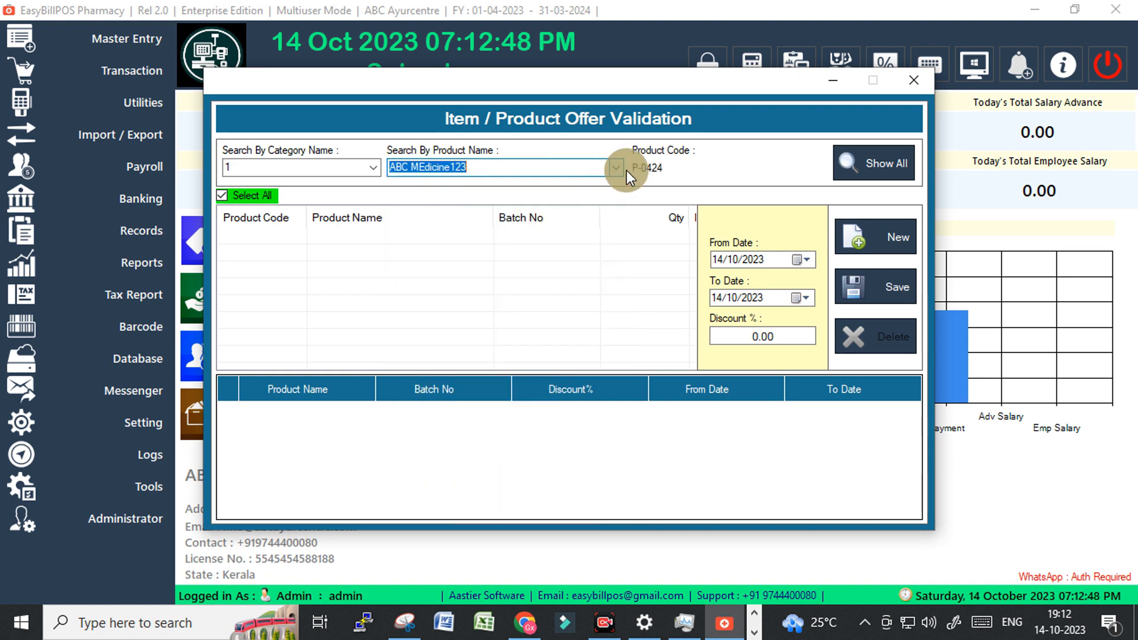
pyautogui.press('Tab')
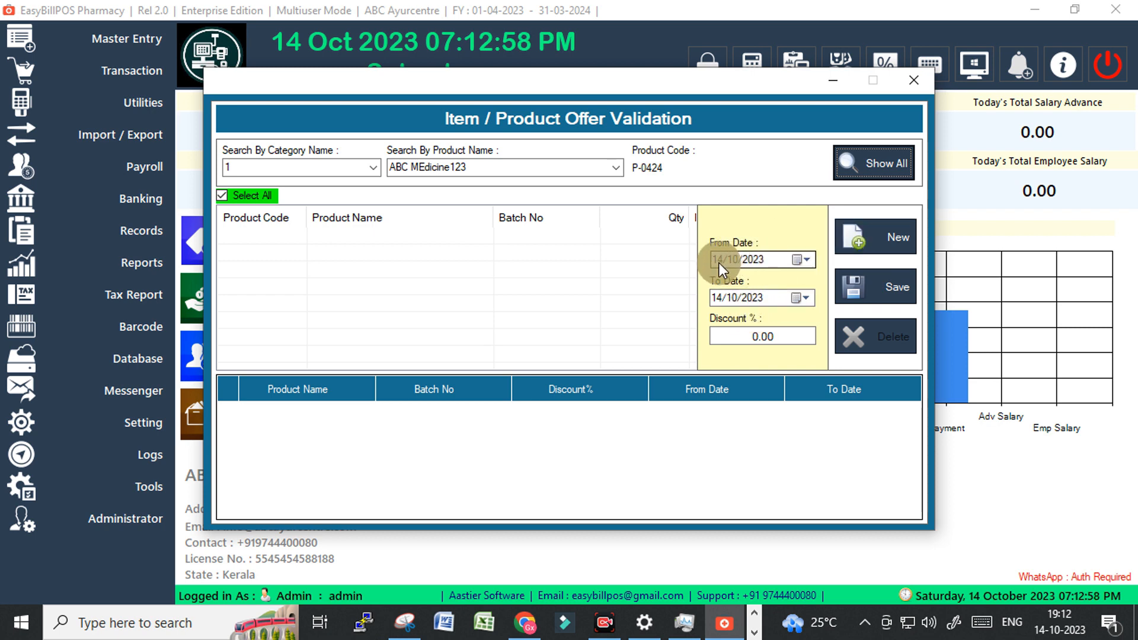
# Enter 1 in the offer end date, then reset the form with New.
pyautogui.click(714, 300)
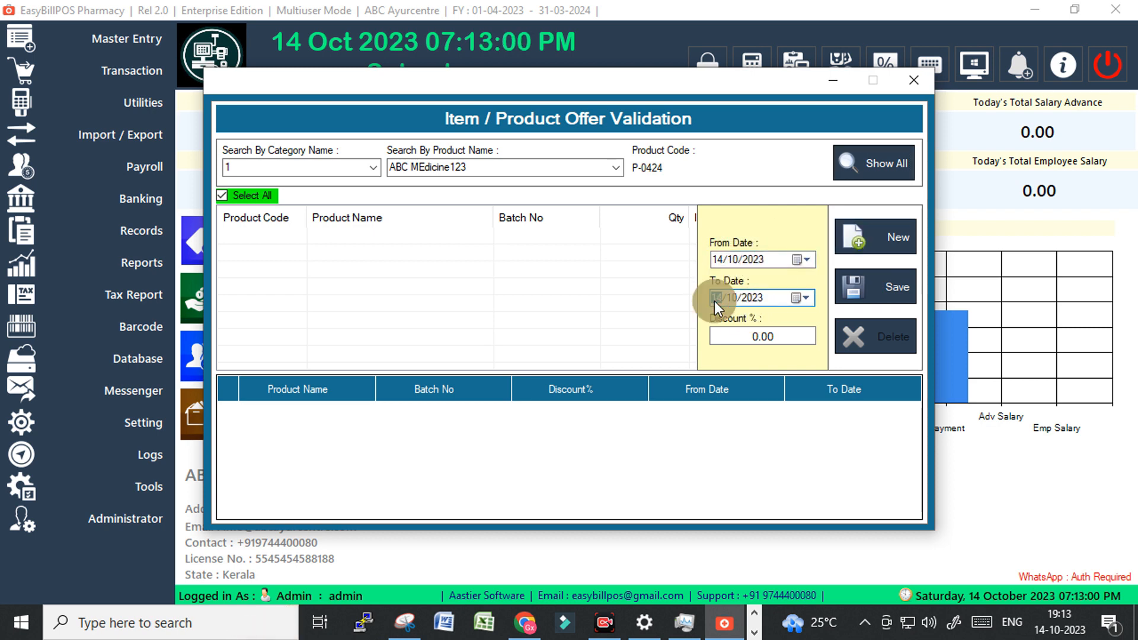
pyautogui.write('1')
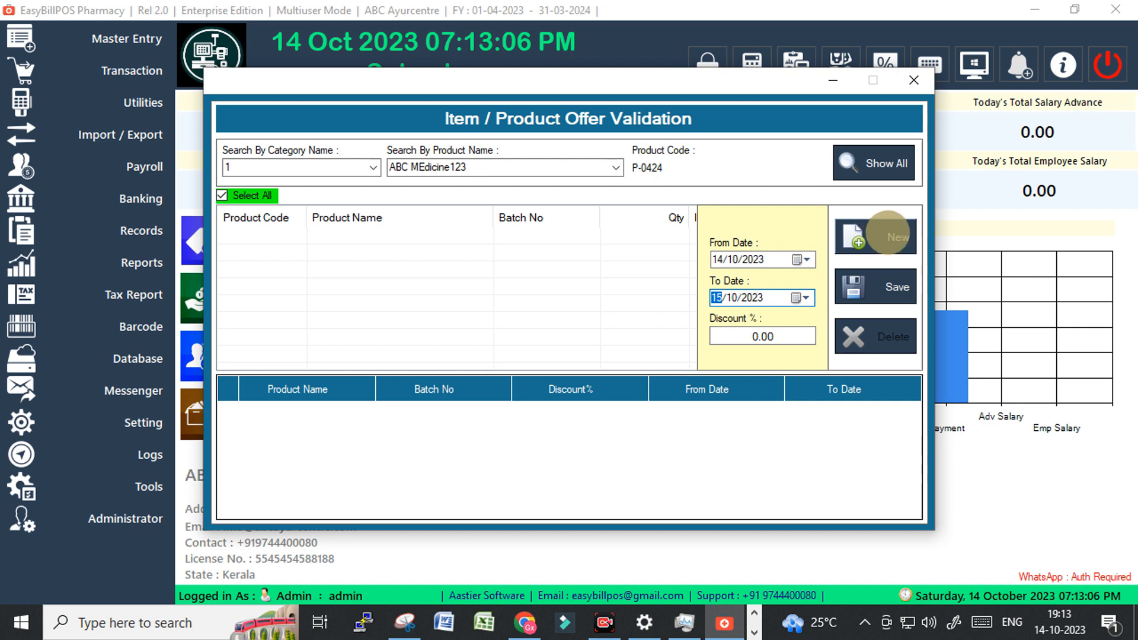
pyautogui.click(876, 231)
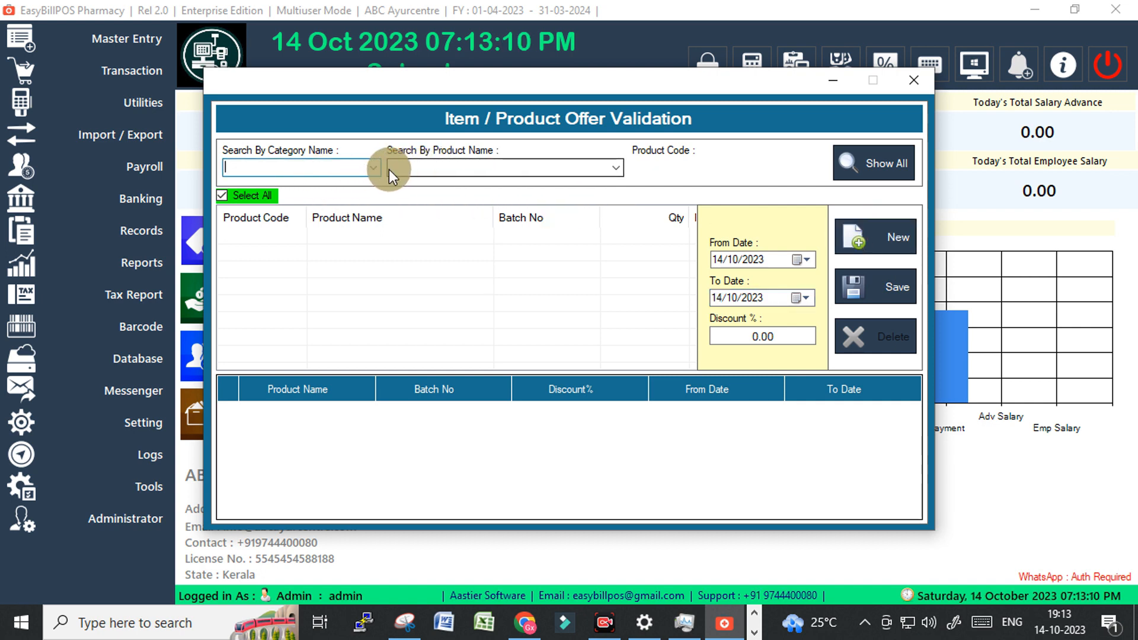
# Choose category 1 and attempt saving, dismissing the missing-product warning.
pyautogui.click(372, 168)
pyautogui.click(296, 182)
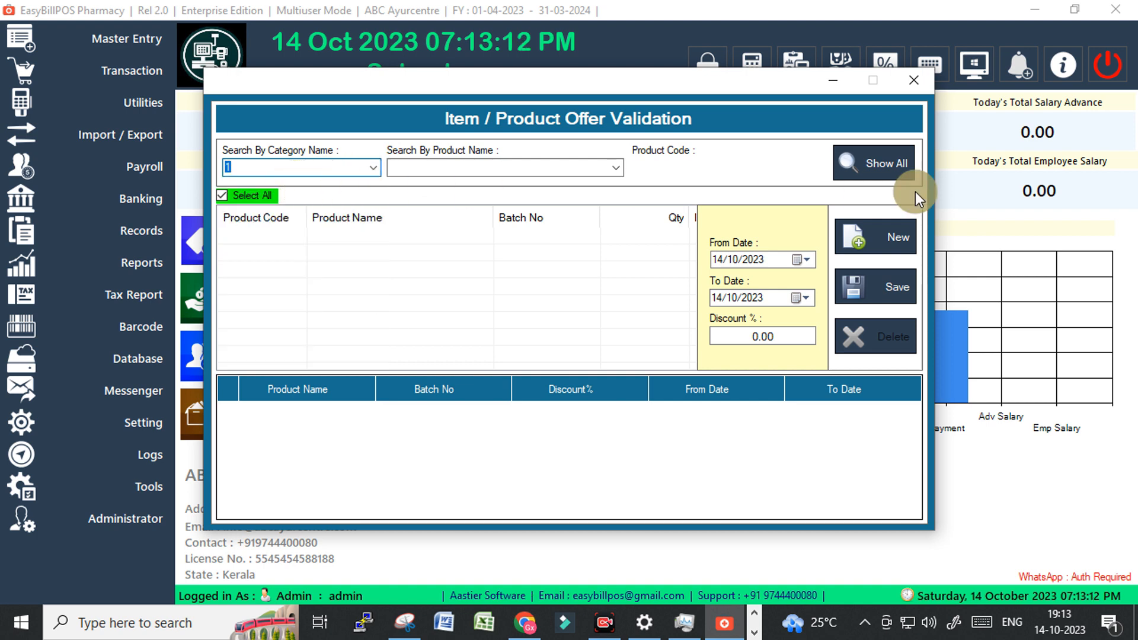
pyautogui.click(717, 296)
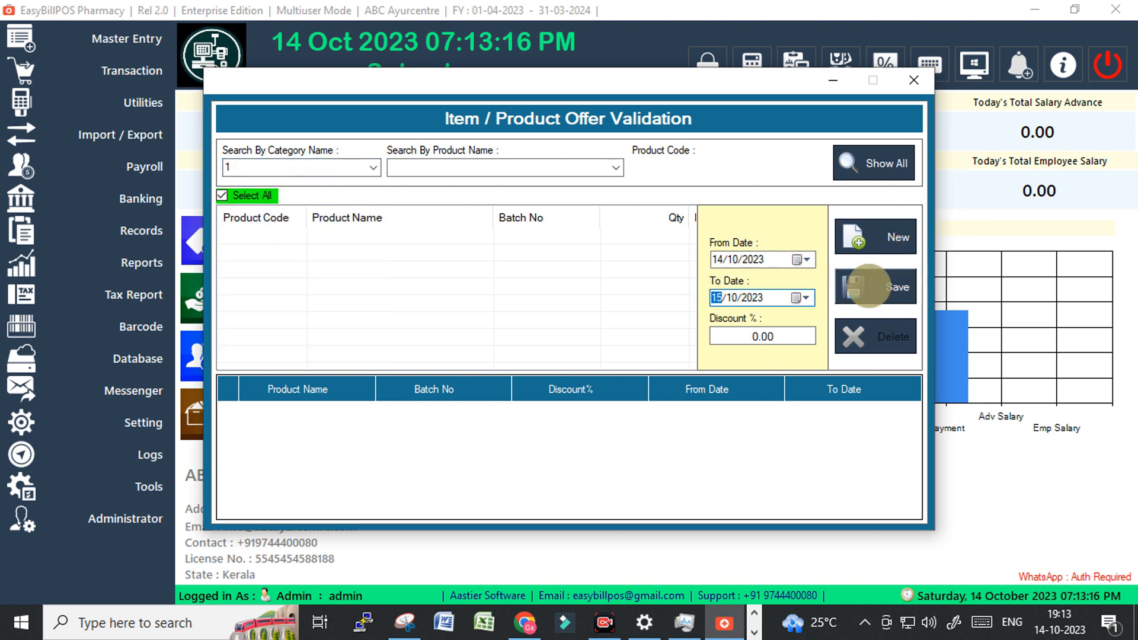
pyautogui.click(866, 287)
pyautogui.click(631, 376)
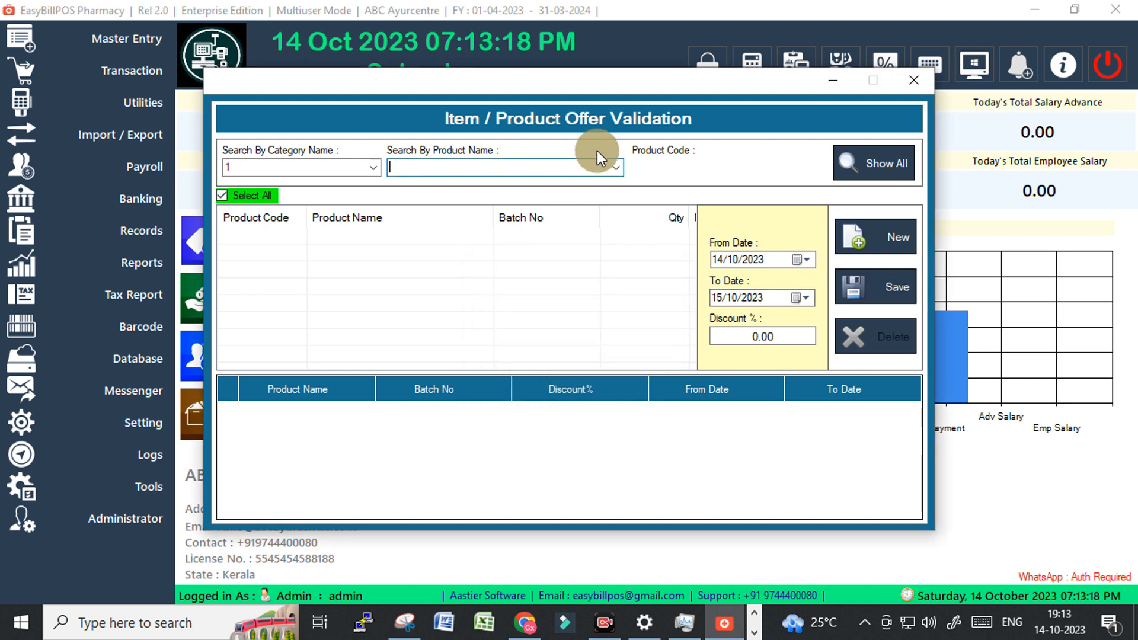
# Pick ABC MEdicine123 and retry saving, again dismissing the missing-product warning.
pyautogui.click(616, 167)
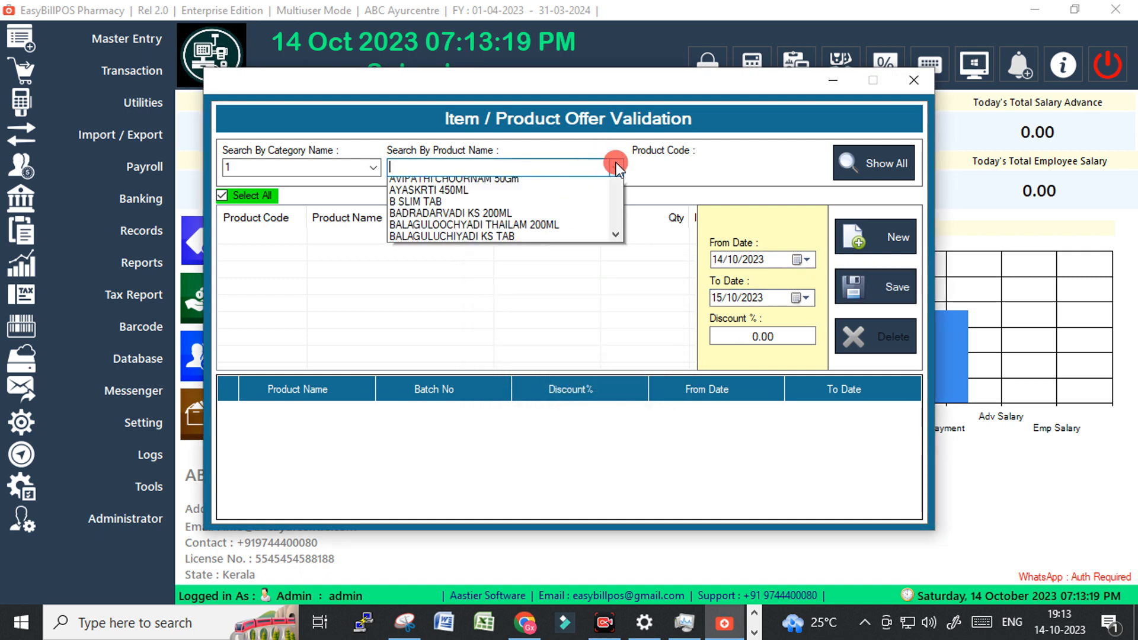
pyautogui.click(354, 172)
pyautogui.click(331, 166)
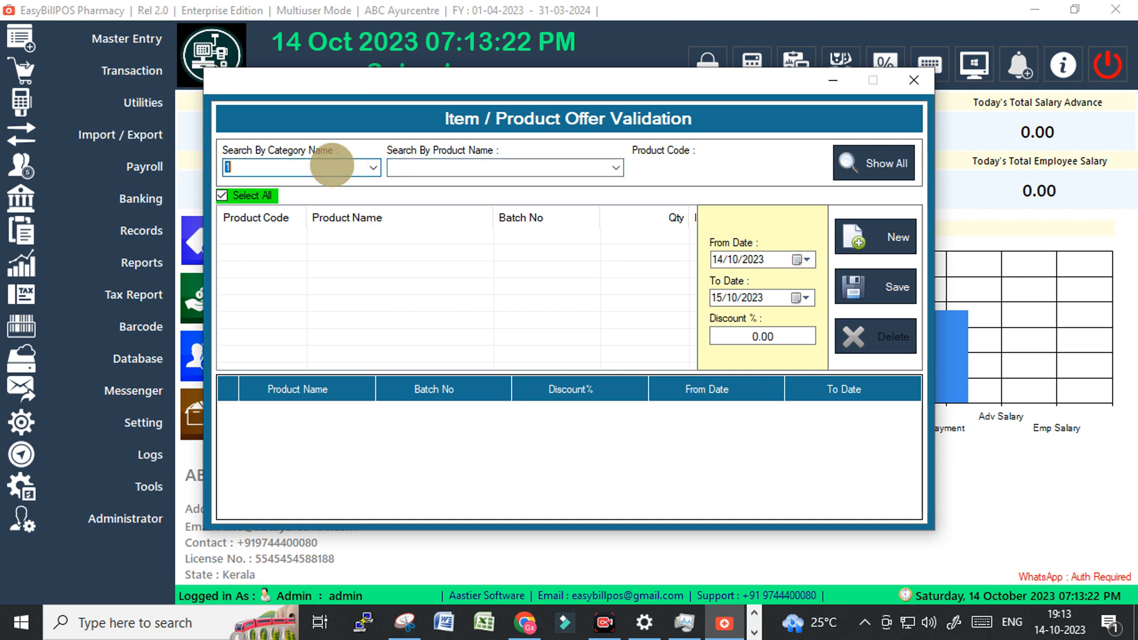
pyautogui.click(407, 166)
pyautogui.write('ab')
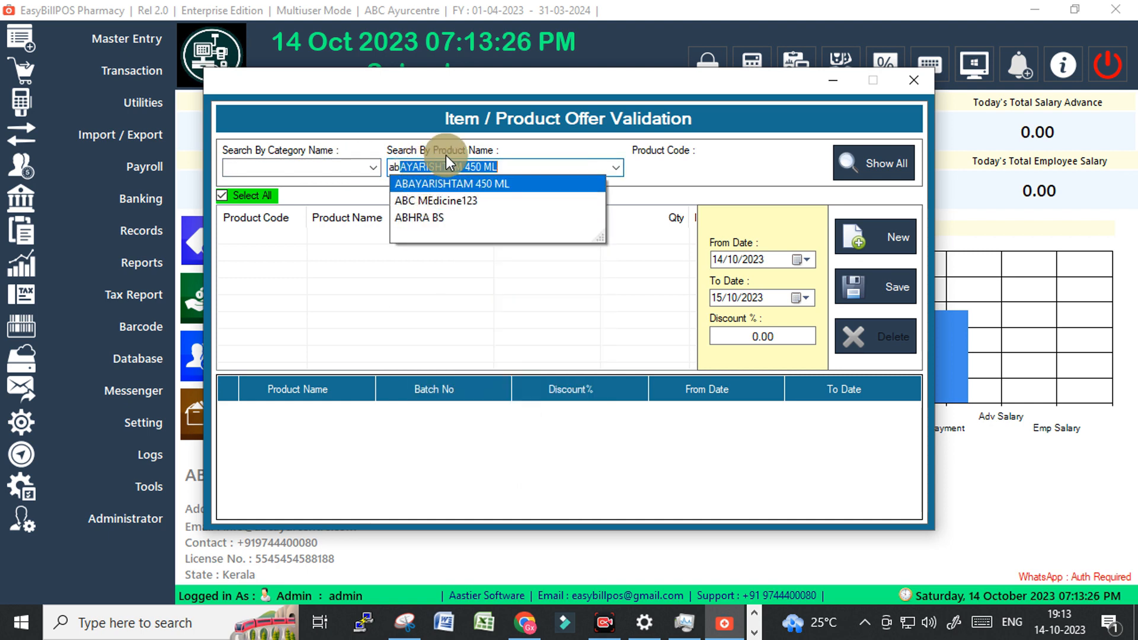
pyautogui.write('c MEdicine123')
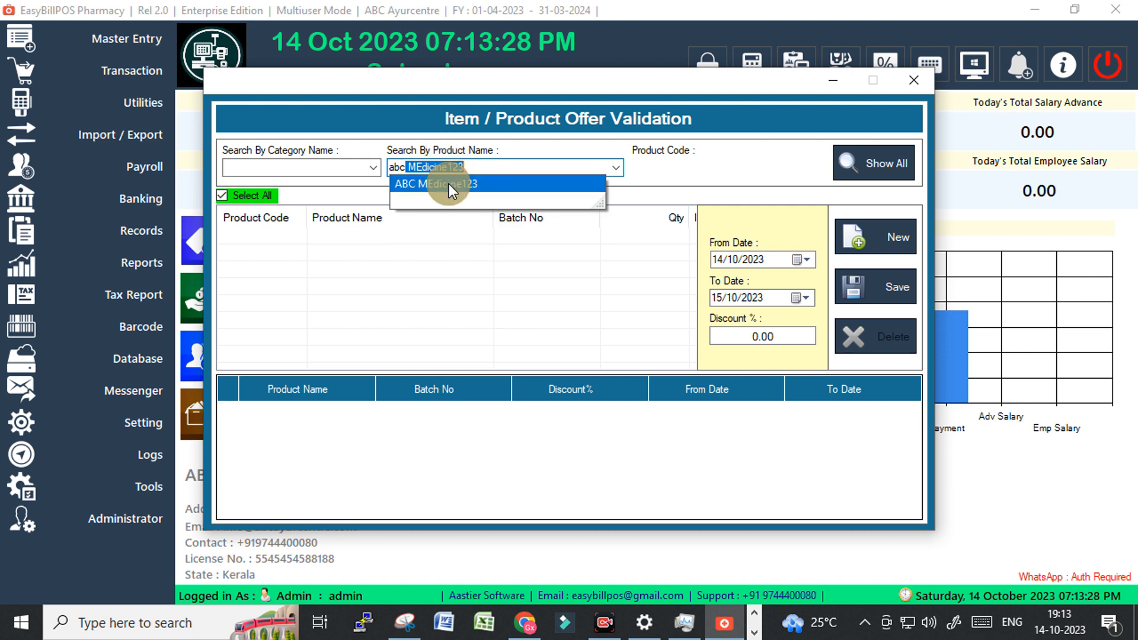
pyautogui.click(449, 184)
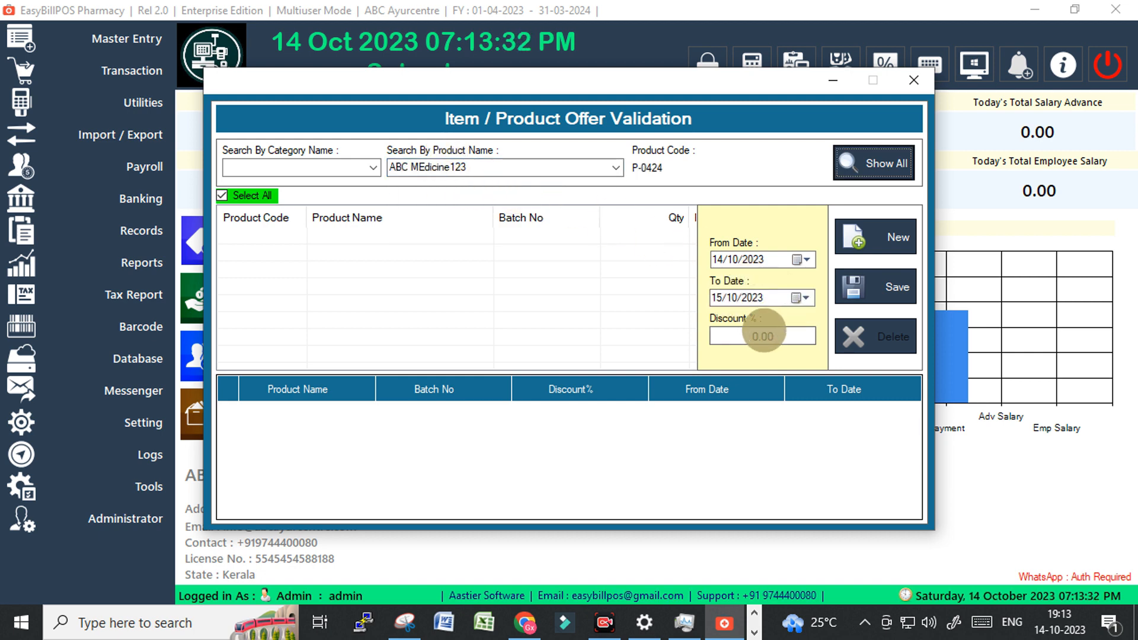
pyautogui.click(751, 336)
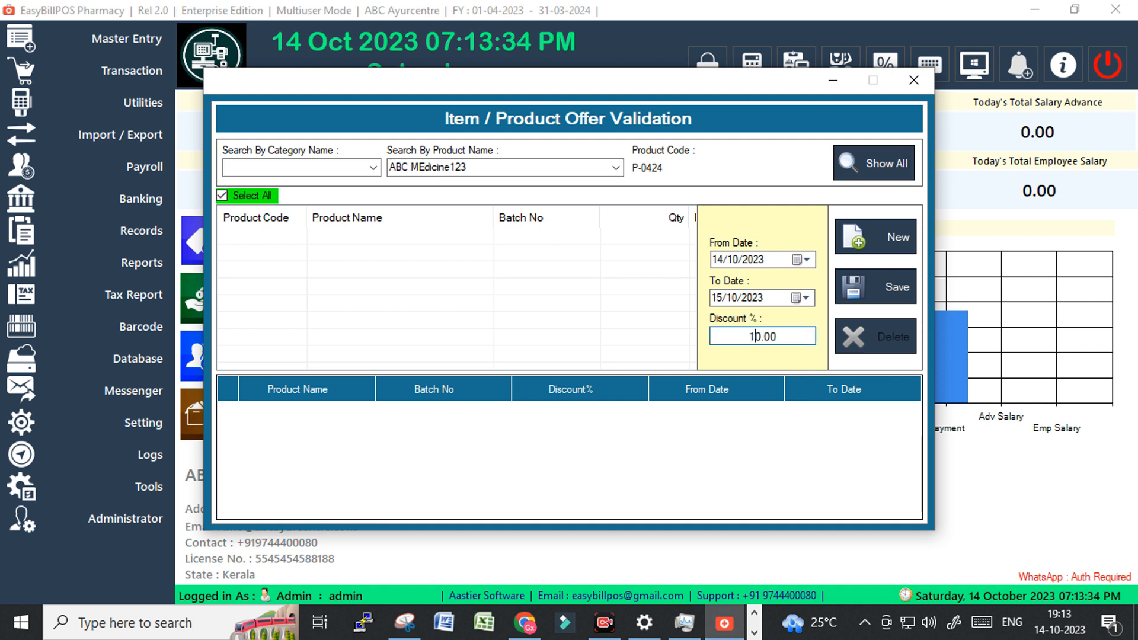
pyautogui.click(883, 287)
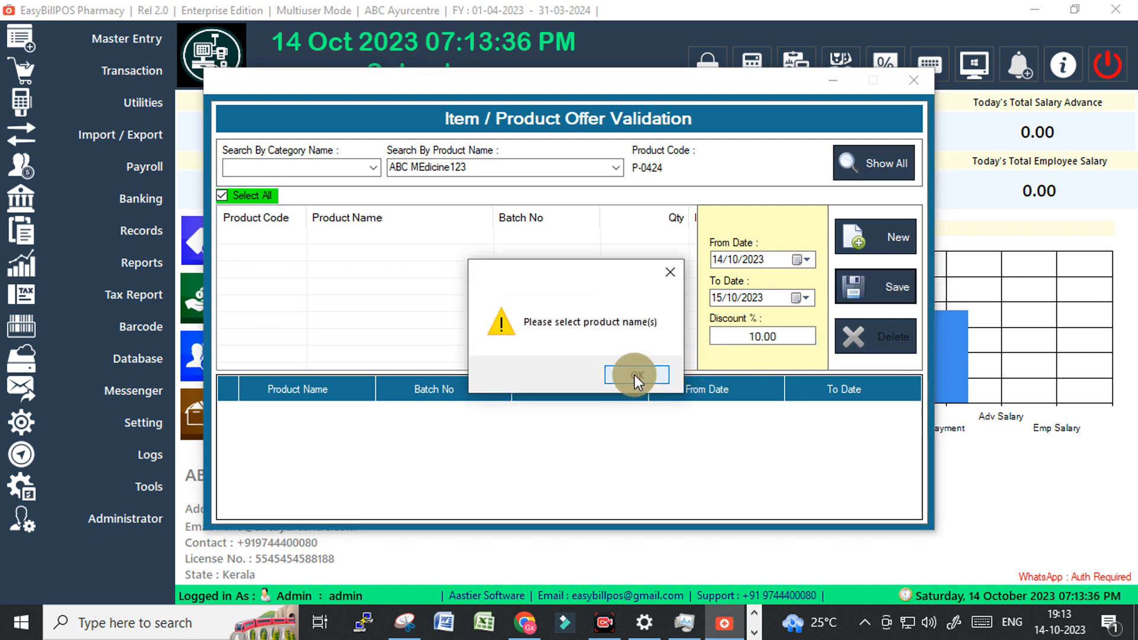
pyautogui.click(634, 375)
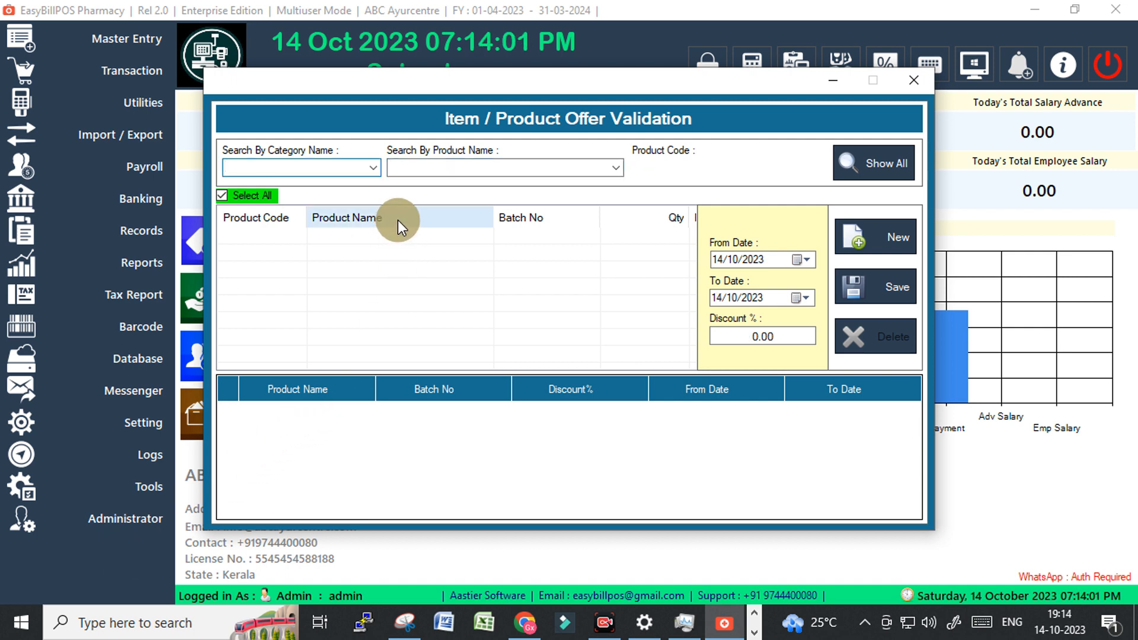
# List all category 1 products and save a 1% discount ending 15/10/2023.
pyautogui.click(372, 170)
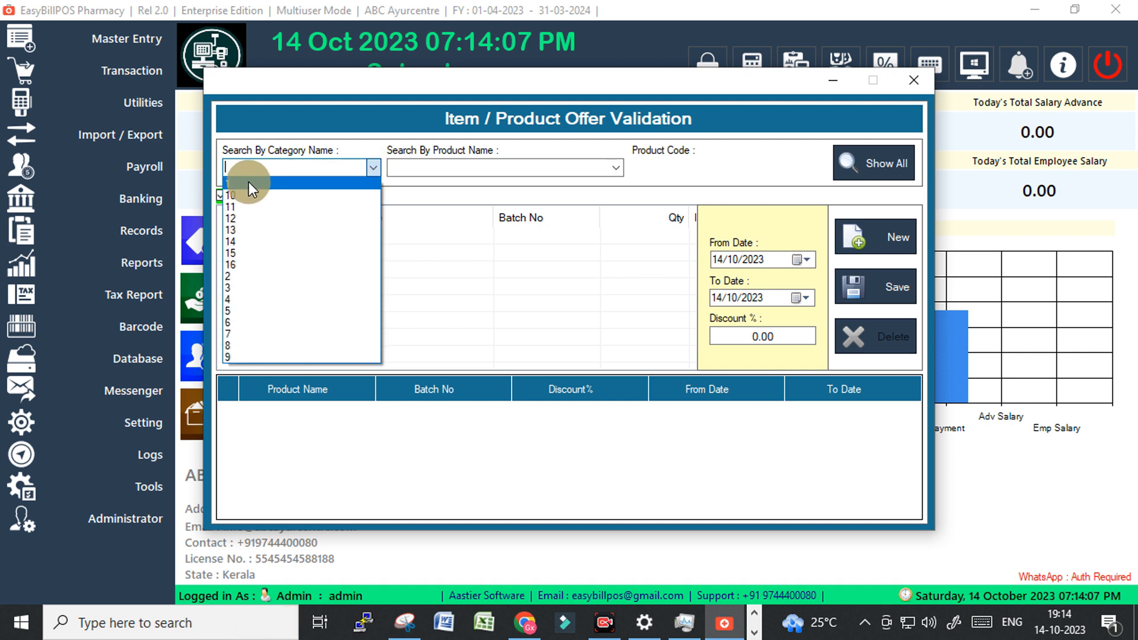
pyautogui.click(247, 182)
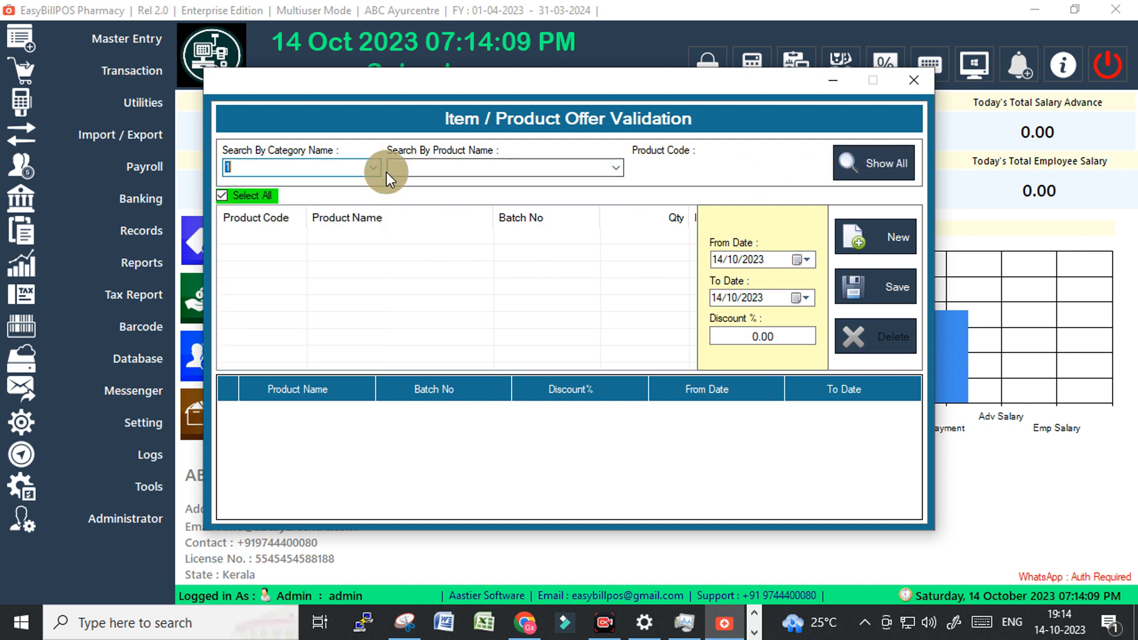
pyautogui.click(871, 161)
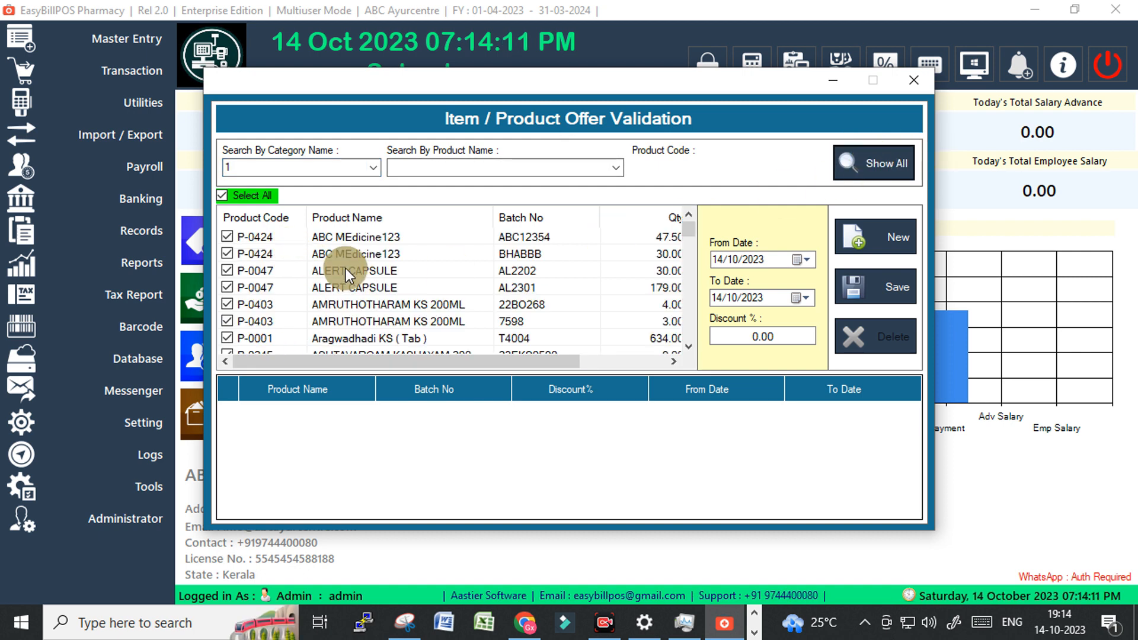
pyautogui.scroll(-5, 485, 301)
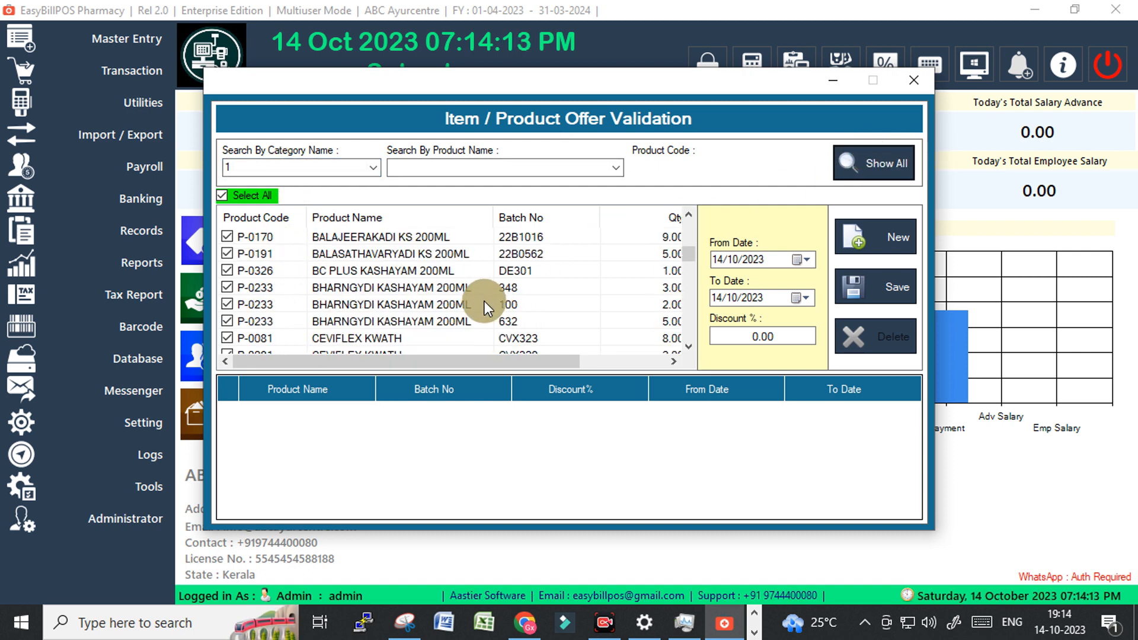
pyautogui.scroll(5, 482, 301)
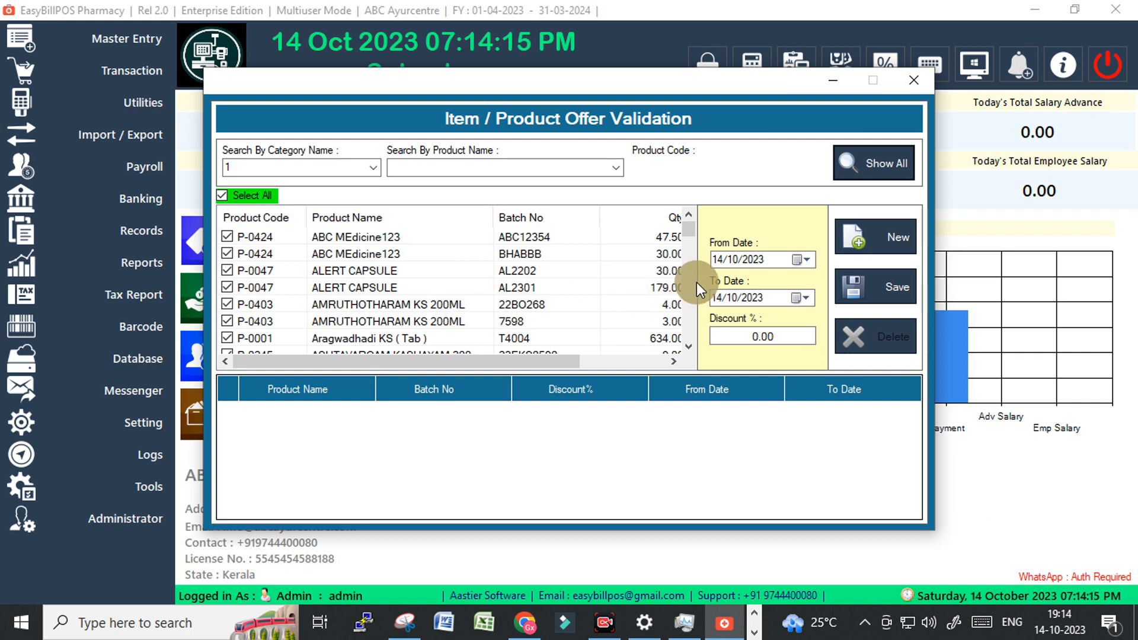
pyautogui.click(719, 299)
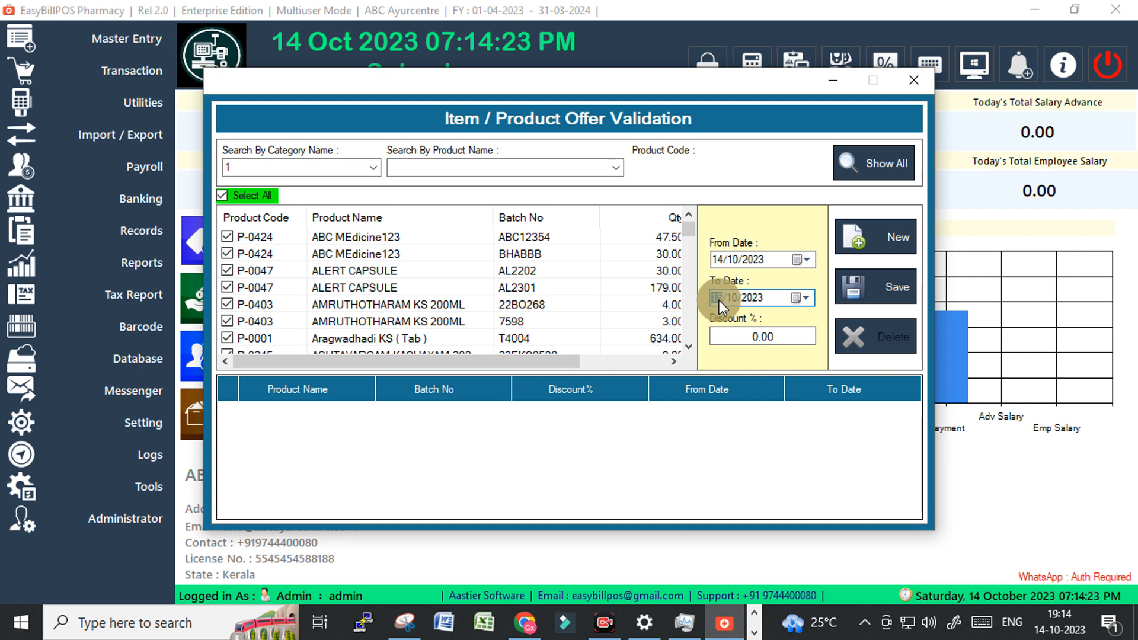
pyautogui.click(753, 336)
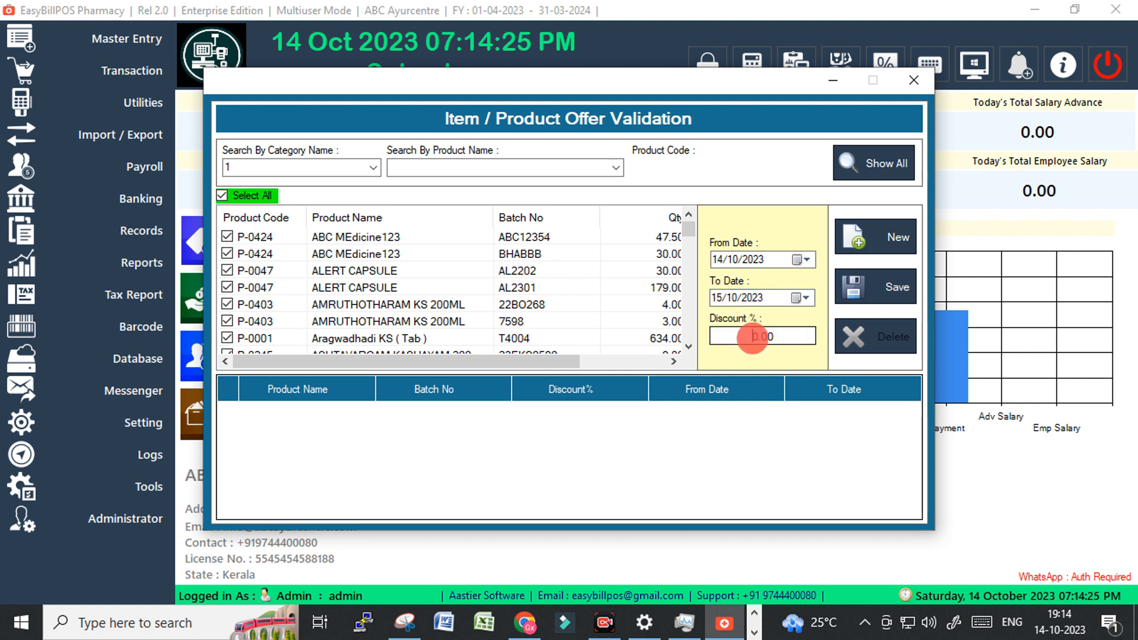
pyautogui.write('1')
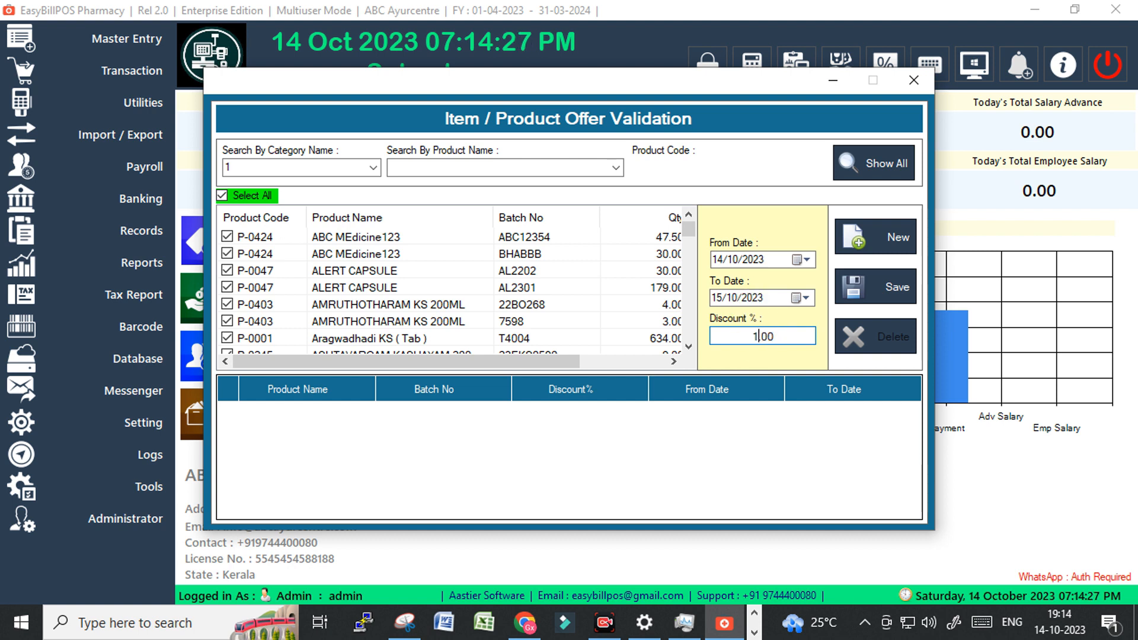
pyautogui.click(895, 282)
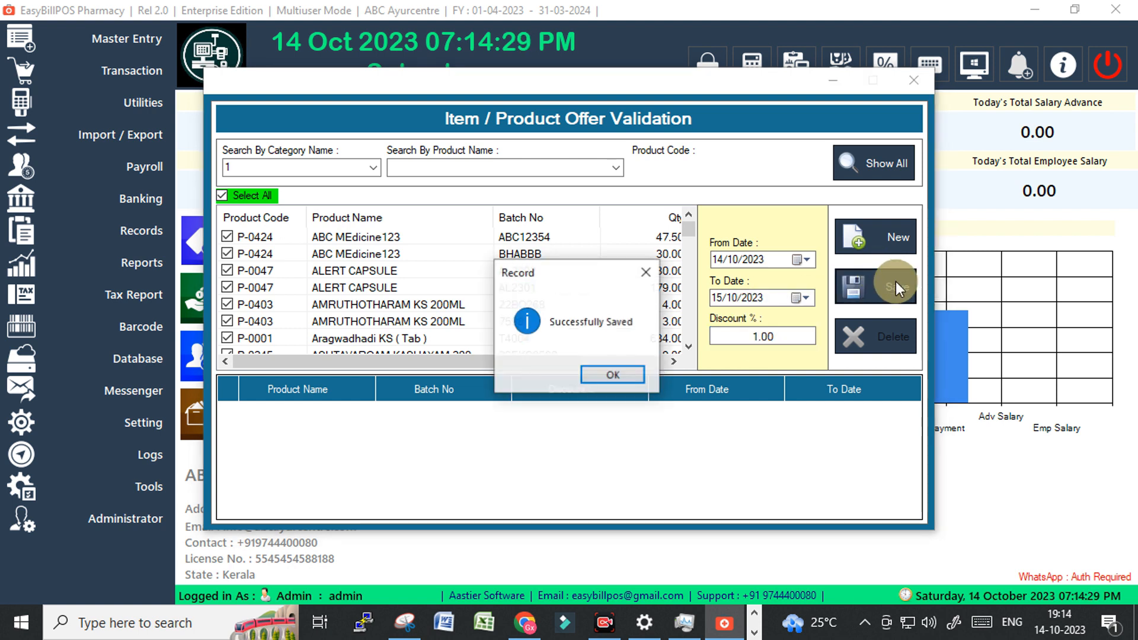
pyautogui.click(614, 375)
# Review the offers list and load every product with Show All.
pyautogui.scroll(-6, 355, 450)
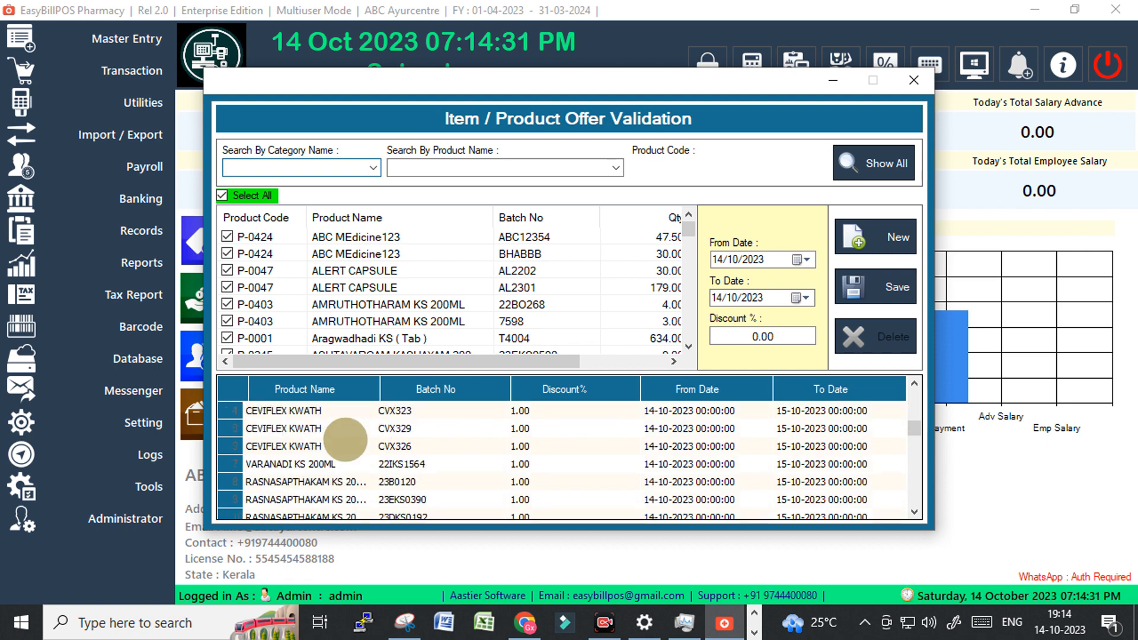
pyautogui.scroll(-6, 422, 461)
pyautogui.scroll(15, 444, 461)
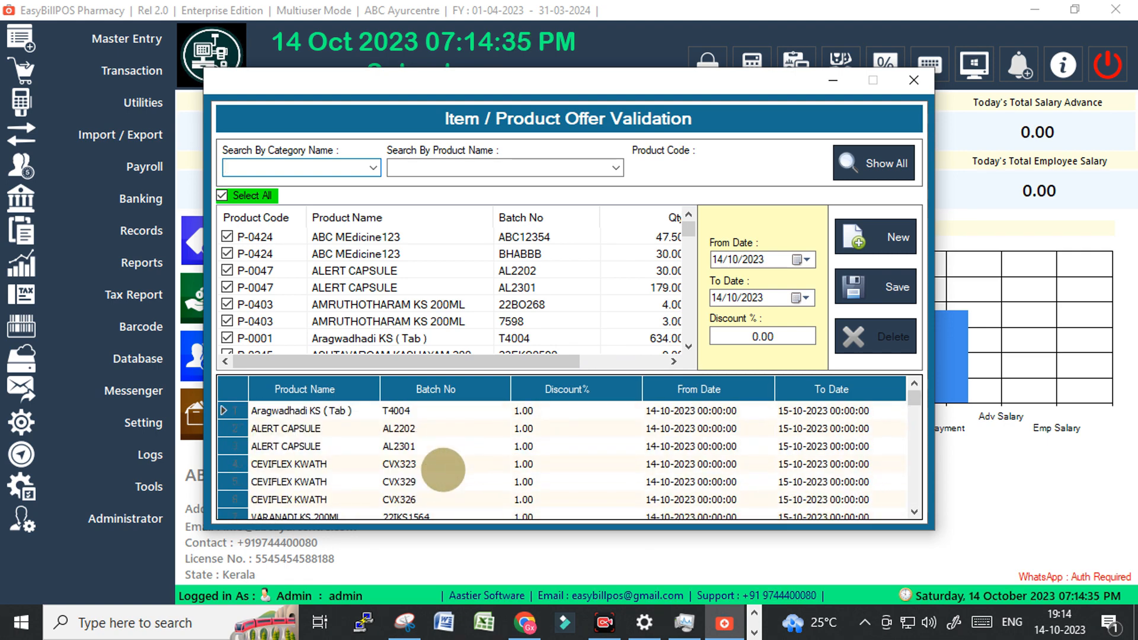
pyautogui.scroll(-8, 521, 473)
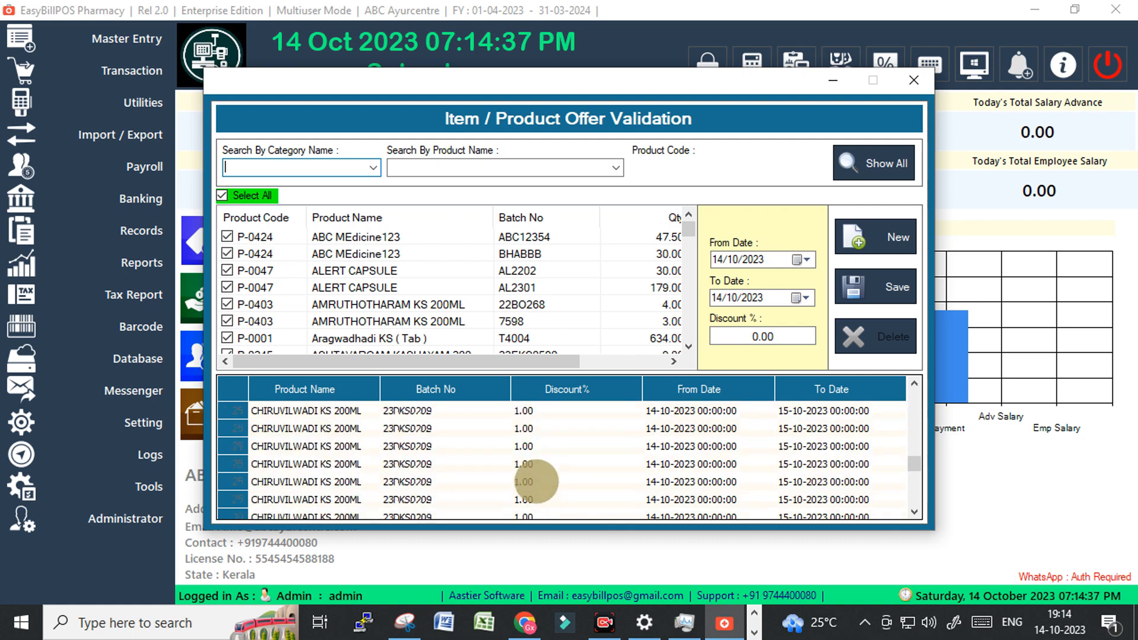
pyautogui.scroll(-8, 535, 481)
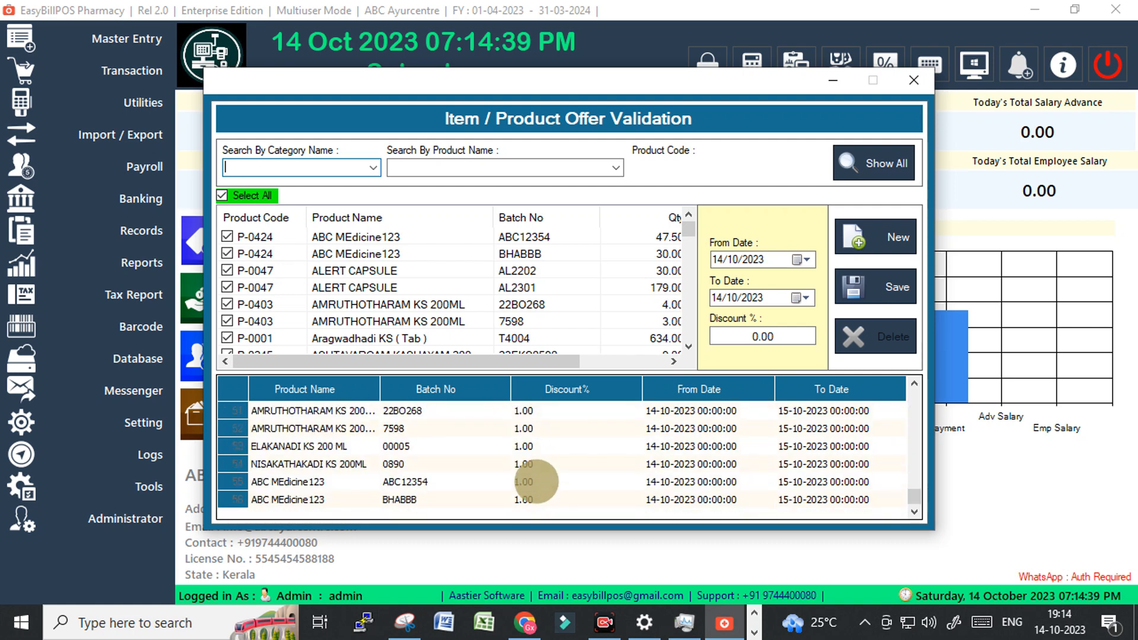
pyautogui.scroll(15, 536, 481)
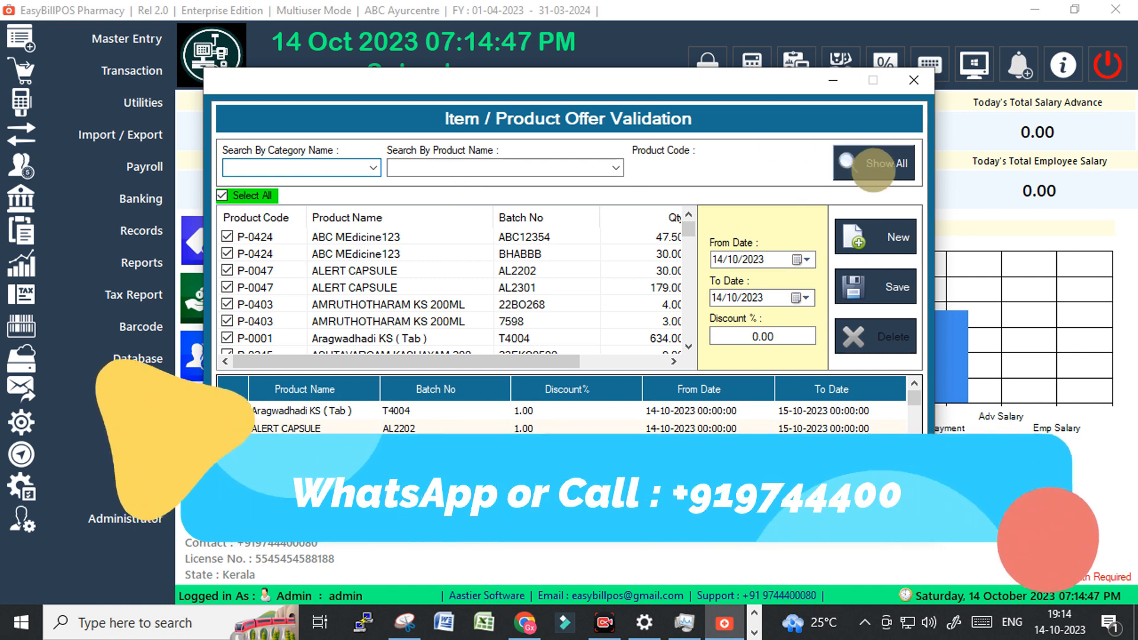
pyautogui.click(240, 195)
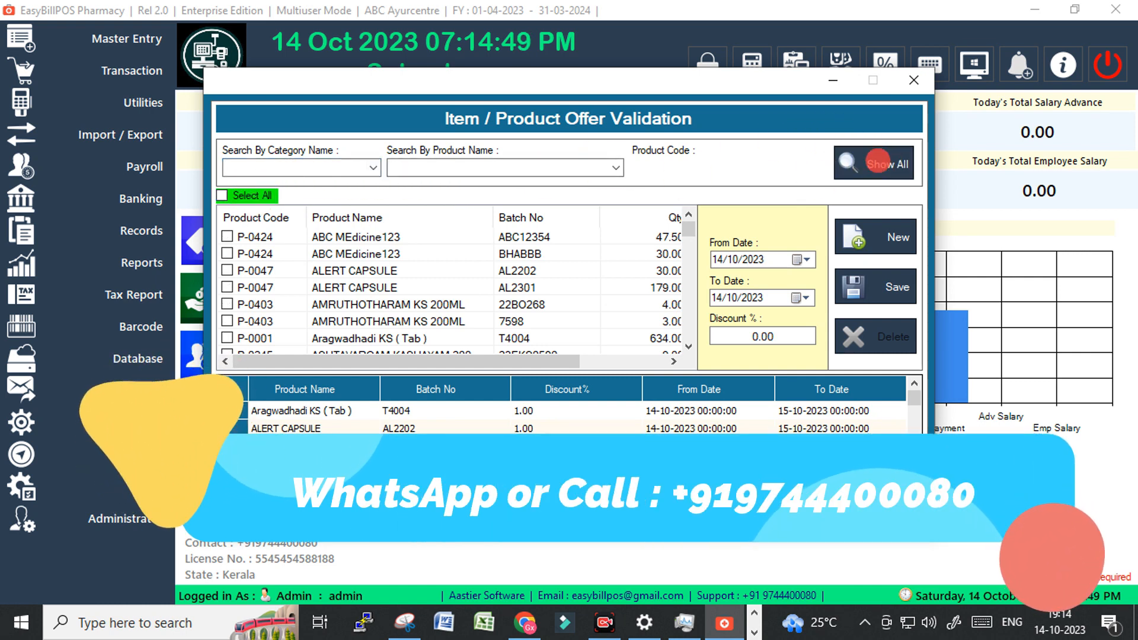
pyautogui.click(863, 162)
# Filter to category 10, then drop the category filter to search by product name.
pyautogui.click(255, 195)
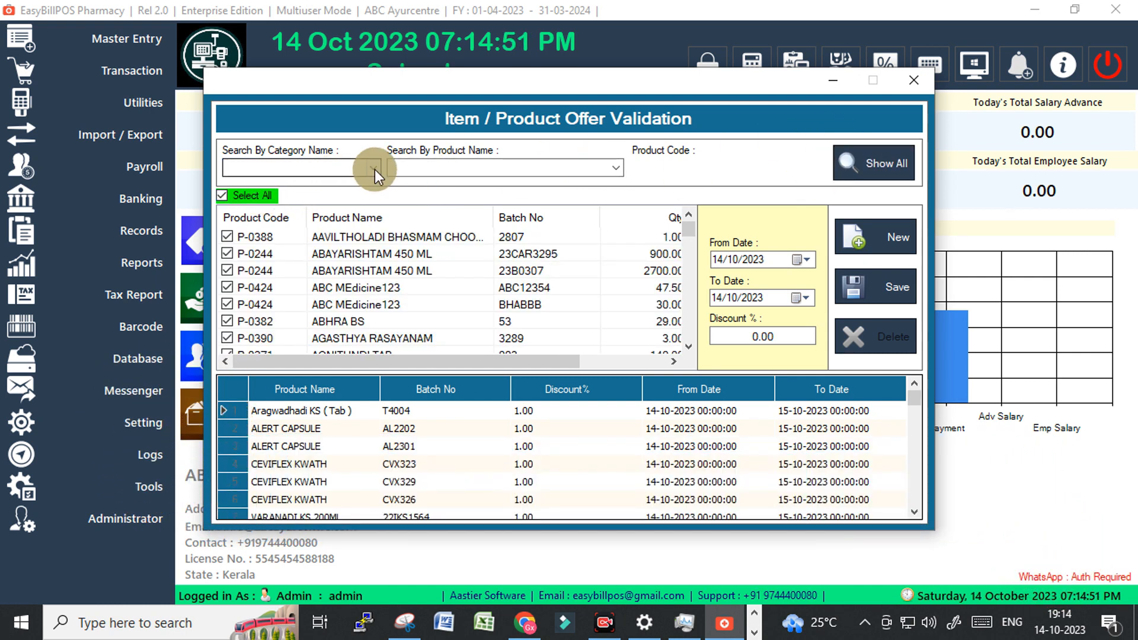
pyautogui.click(373, 168)
pyautogui.click(298, 195)
pyautogui.click(868, 162)
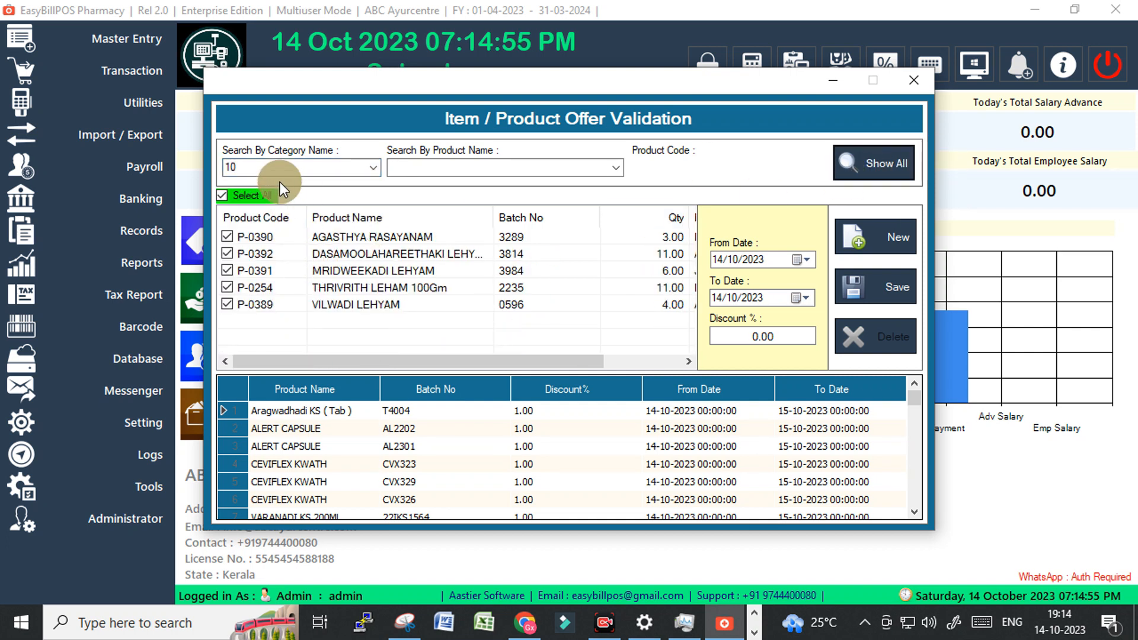
pyautogui.click(371, 170)
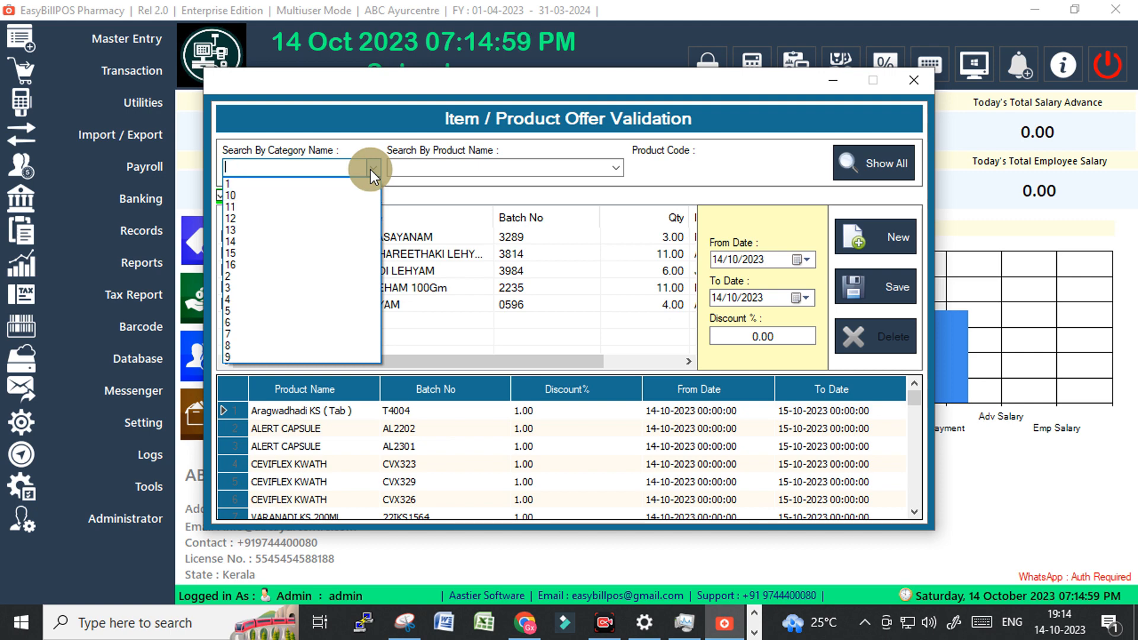
pyautogui.click(468, 168)
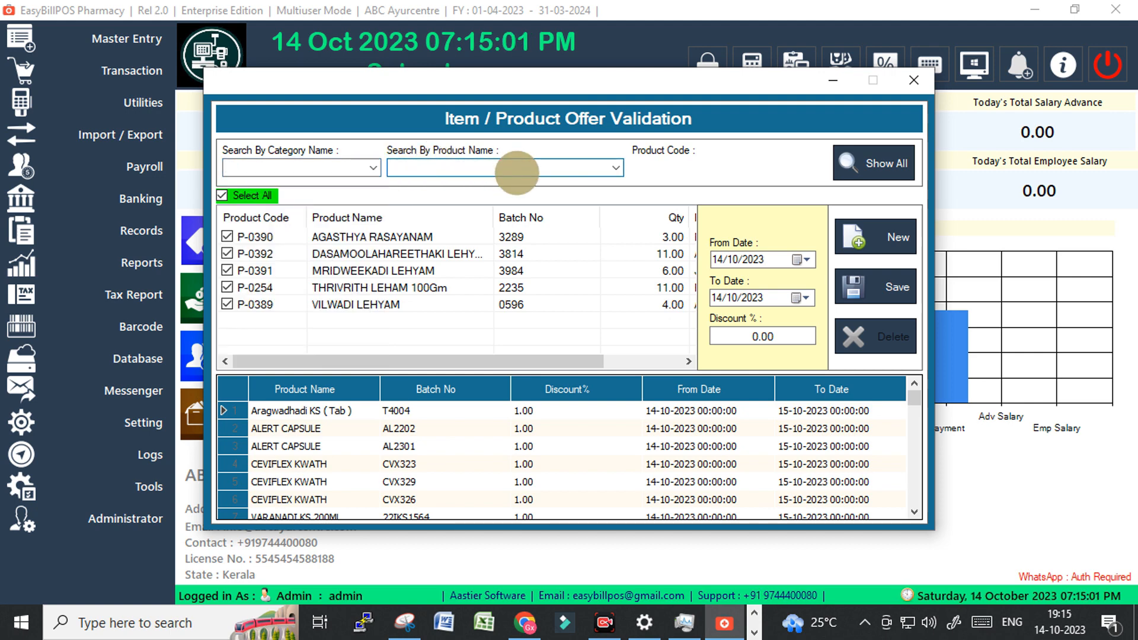
# Load ABC MEdicine123's batches and tick only batch ABC12354.
pyautogui.write('abc MEdicine123')
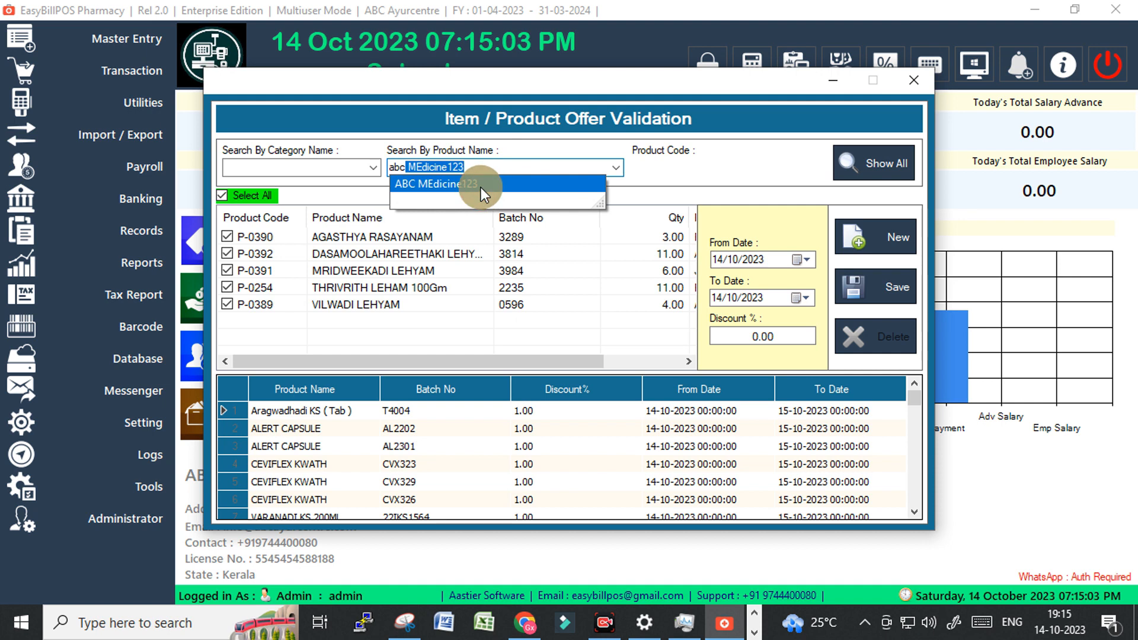
pyautogui.click(482, 187)
pyautogui.click(865, 162)
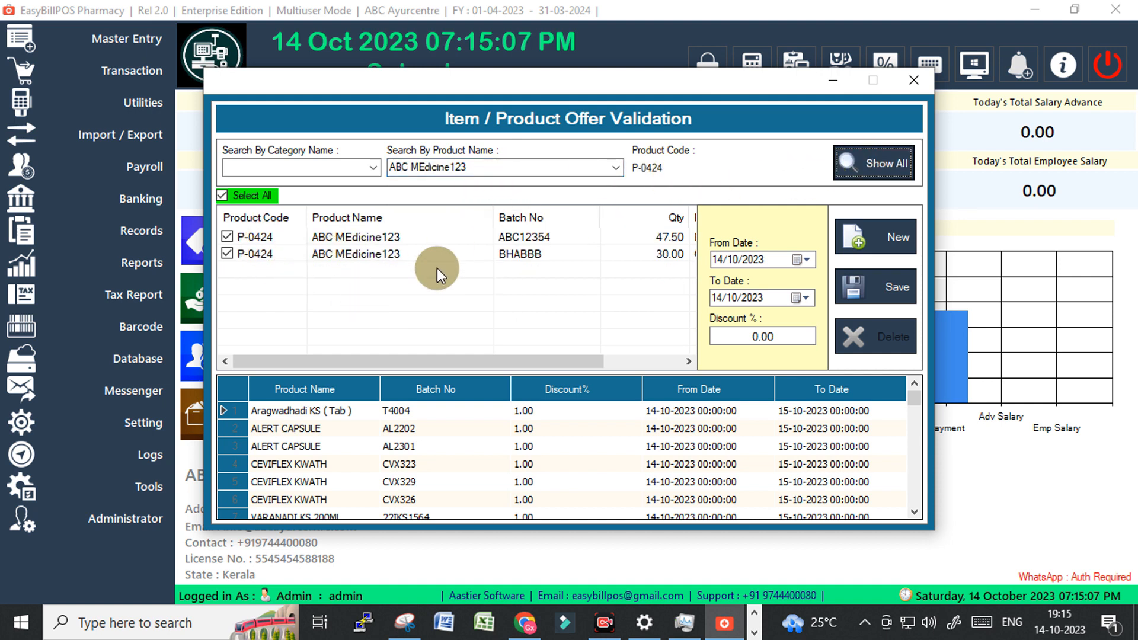
pyautogui.moveTo(547, 361); pyautogui.dragTo(207, 344)
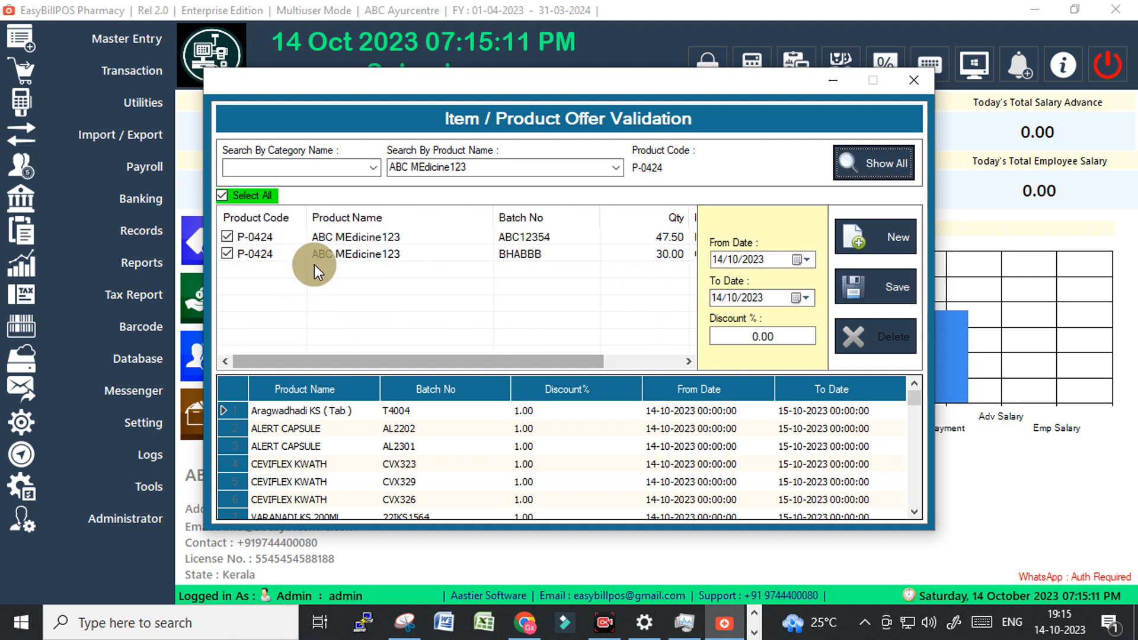
pyautogui.moveTo(490, 360); pyautogui.dragTo(489, 371)
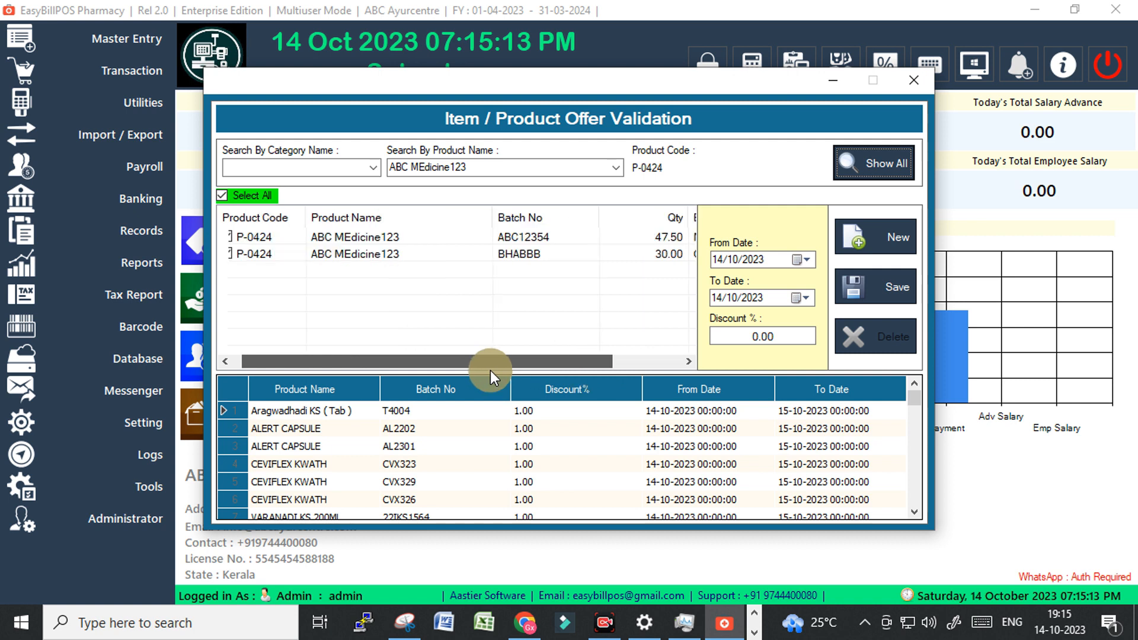
pyautogui.click(227, 254)
pyautogui.click(226, 238)
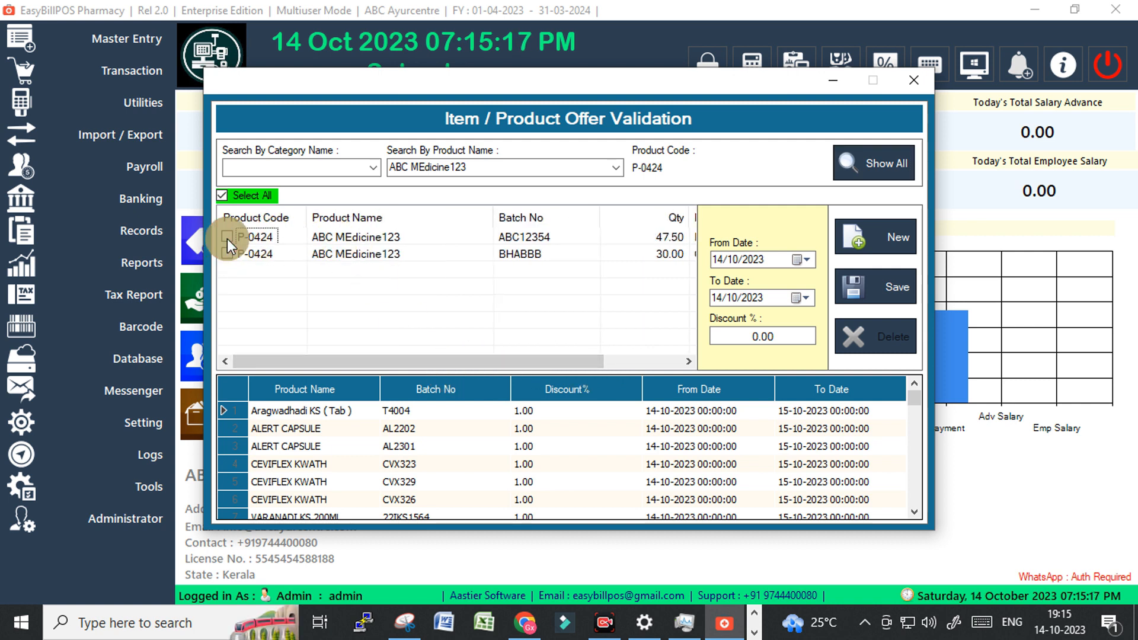
pyautogui.click(227, 237)
# Set a 20% discount ending 15/10/2023 and save the batch offer.
pyautogui.click(754, 336)
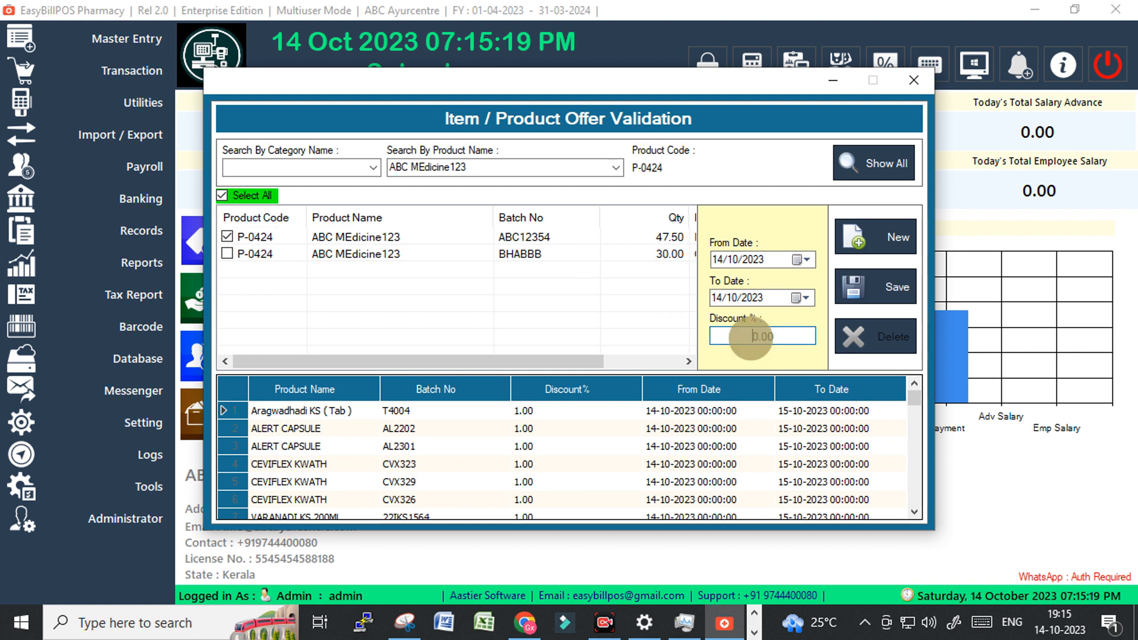
pyautogui.write('2')
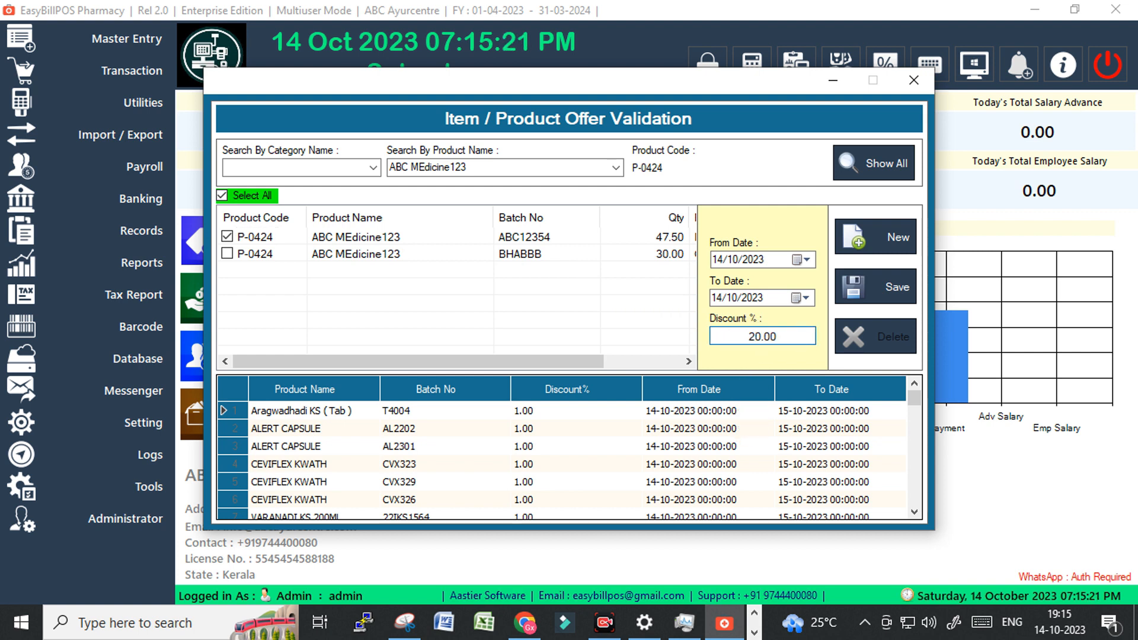
pyautogui.click(716, 298)
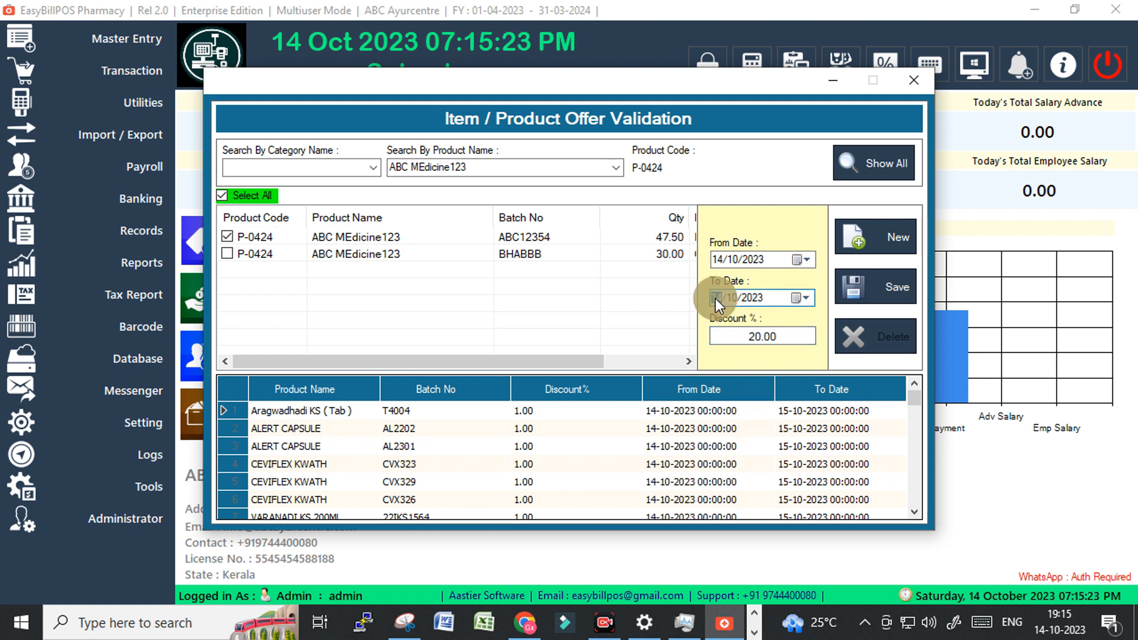
pyautogui.write('15')
pyautogui.click(877, 287)
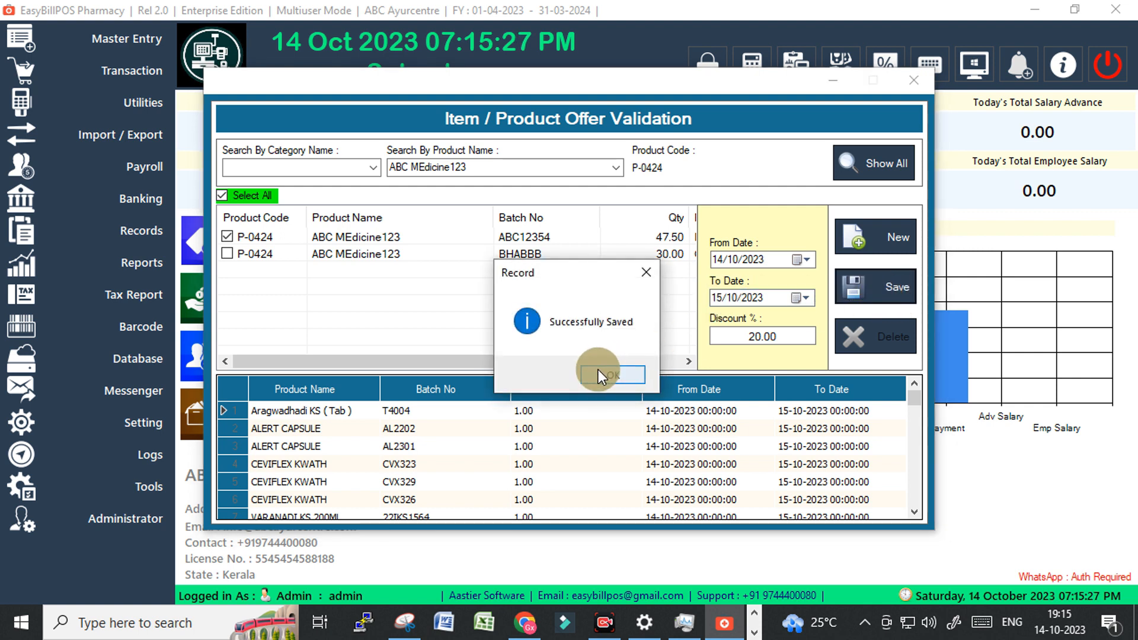
pyautogui.click(598, 369)
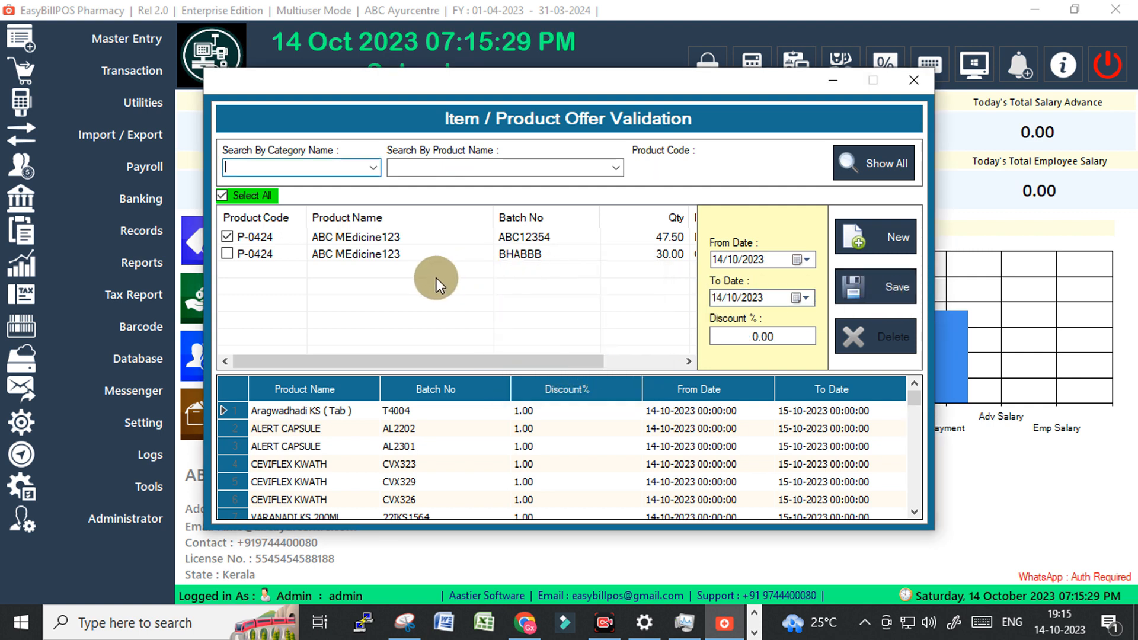
# Browse the saved ABC MEdicine123 offers for batches ABC12354 and BHABBB in the grid.
pyautogui.scroll(-7, 406, 457)
pyautogui.scroll(7, 406, 457)
pyautogui.scroll(-1, 407, 455)
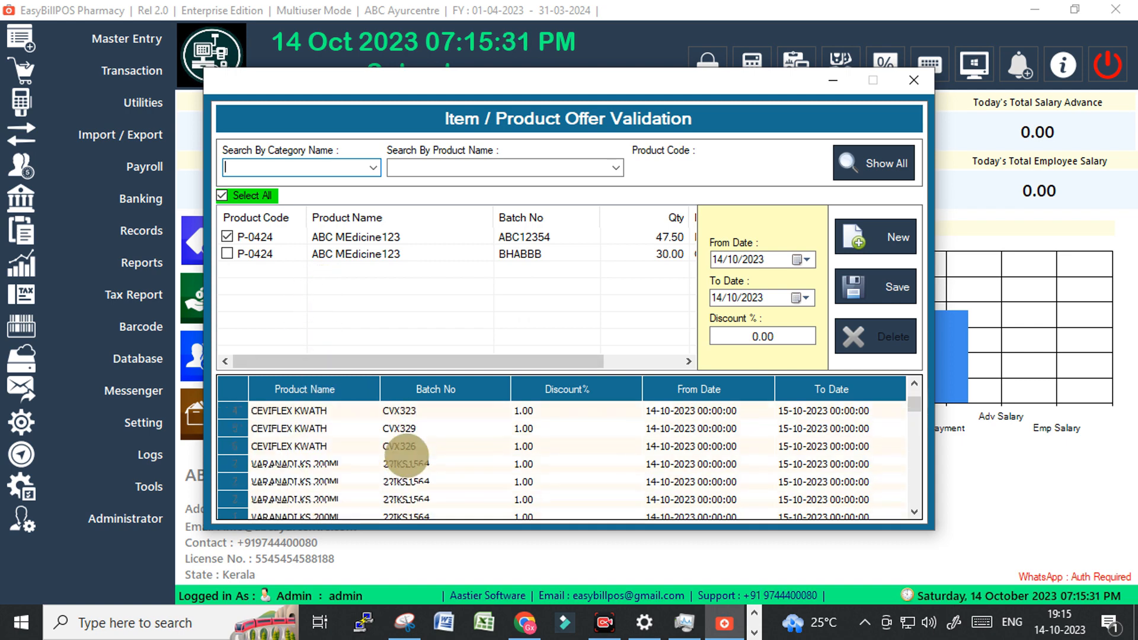
pyautogui.scroll(-15, 406, 456)
pyautogui.click(305, 499)
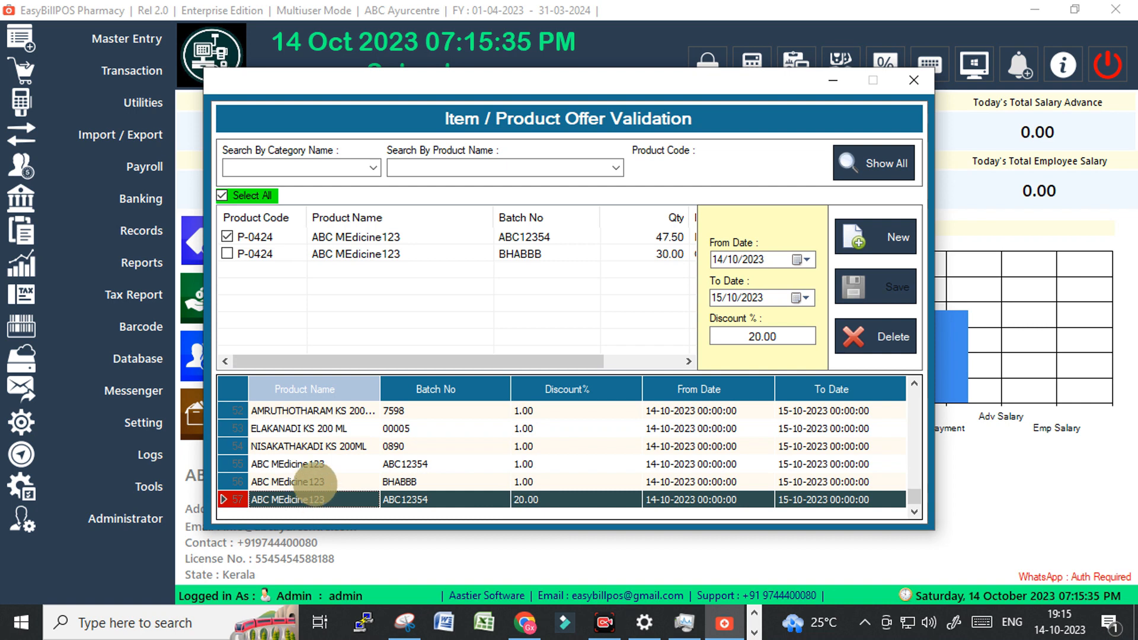
pyautogui.click(312, 463)
pyautogui.click(307, 481)
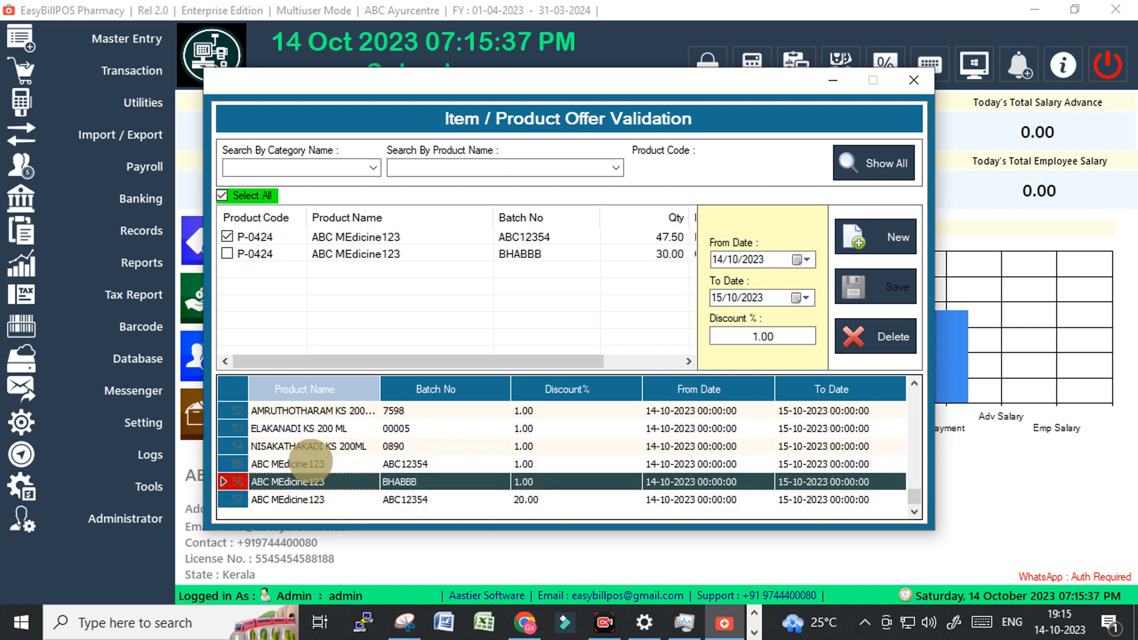
pyautogui.click(310, 463)
pyautogui.click(306, 482)
pyautogui.click(270, 499)
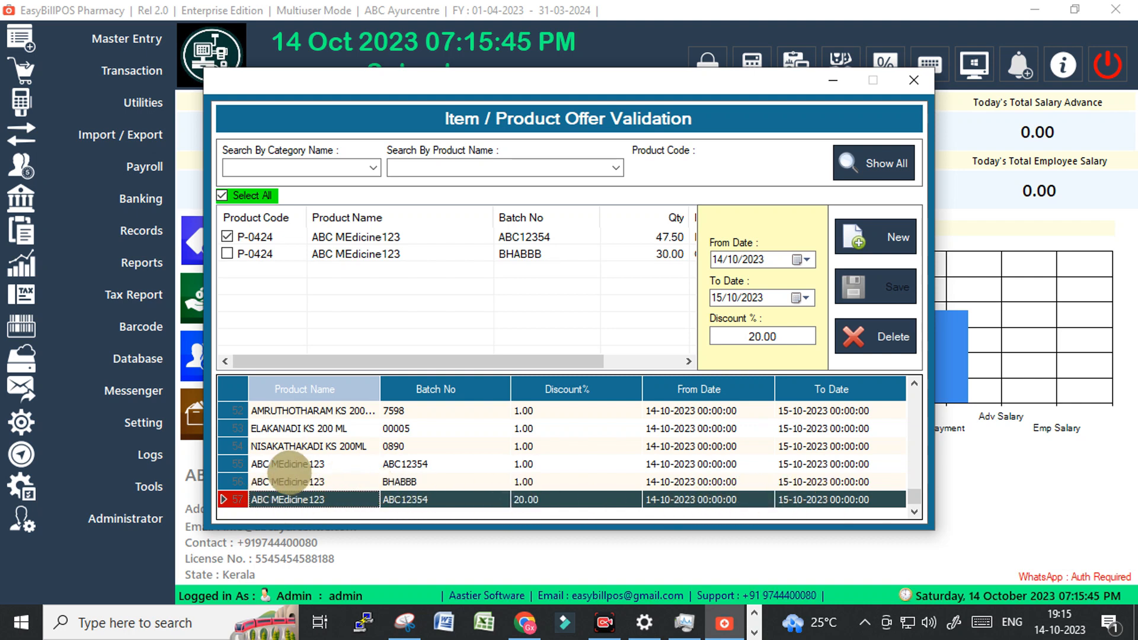
# Delete the 1.00% BHABBB offer for ABC MEdicine123.
pyautogui.click(279, 481)
pyautogui.click(877, 339)
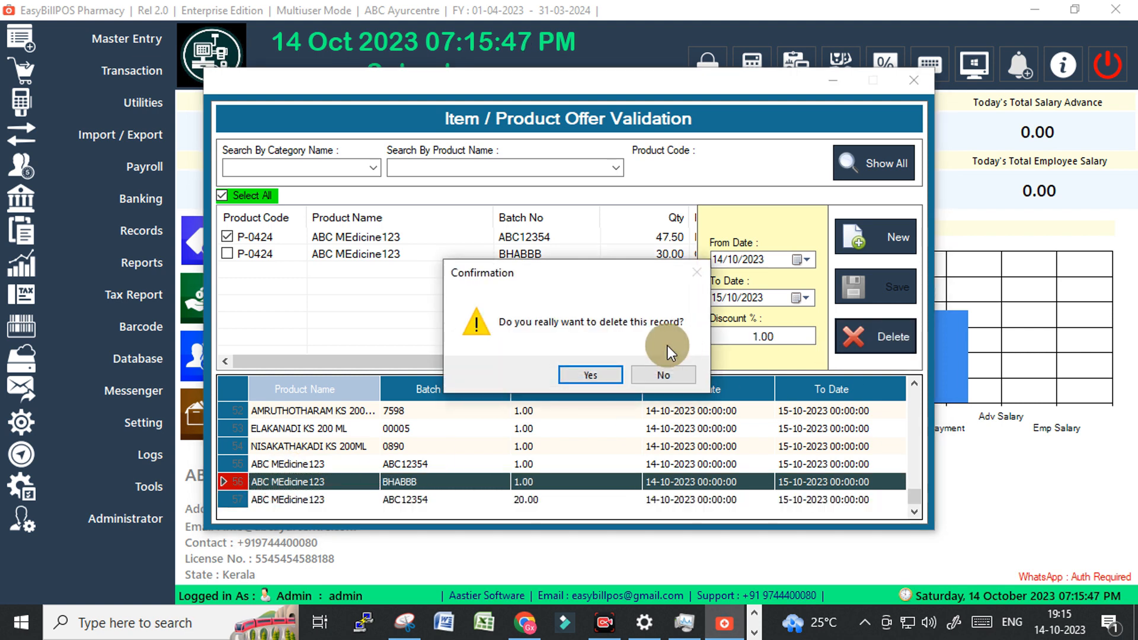
pyautogui.click(577, 373)
pyautogui.press('Return')
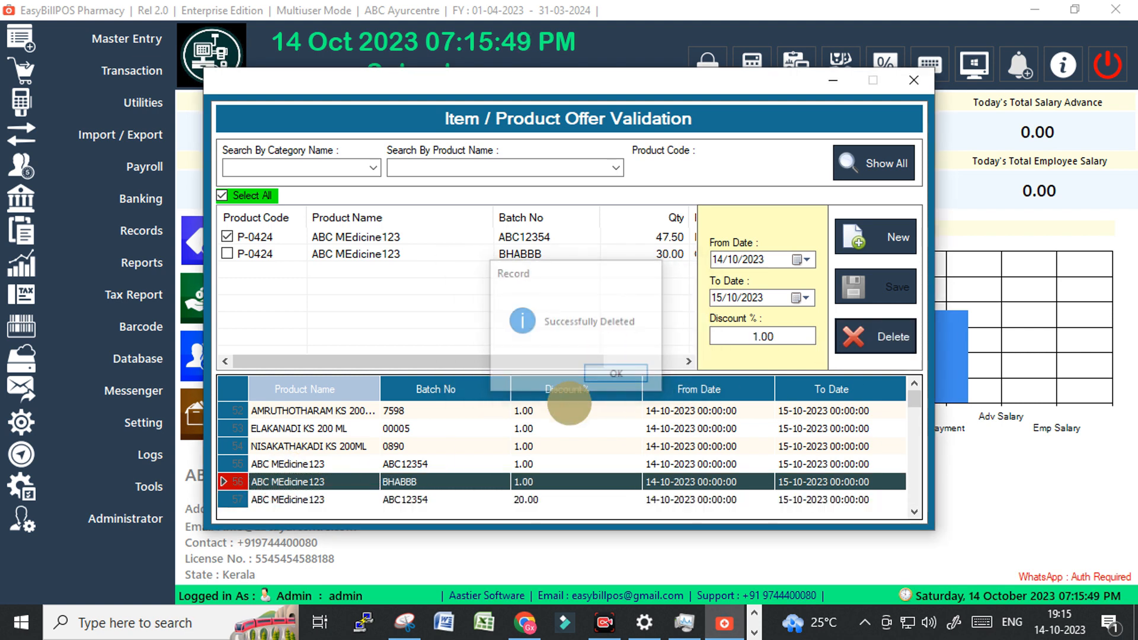
# Delete the Aragwadhadi KS (Tab) offer.
pyautogui.scroll(-15, 302, 481)
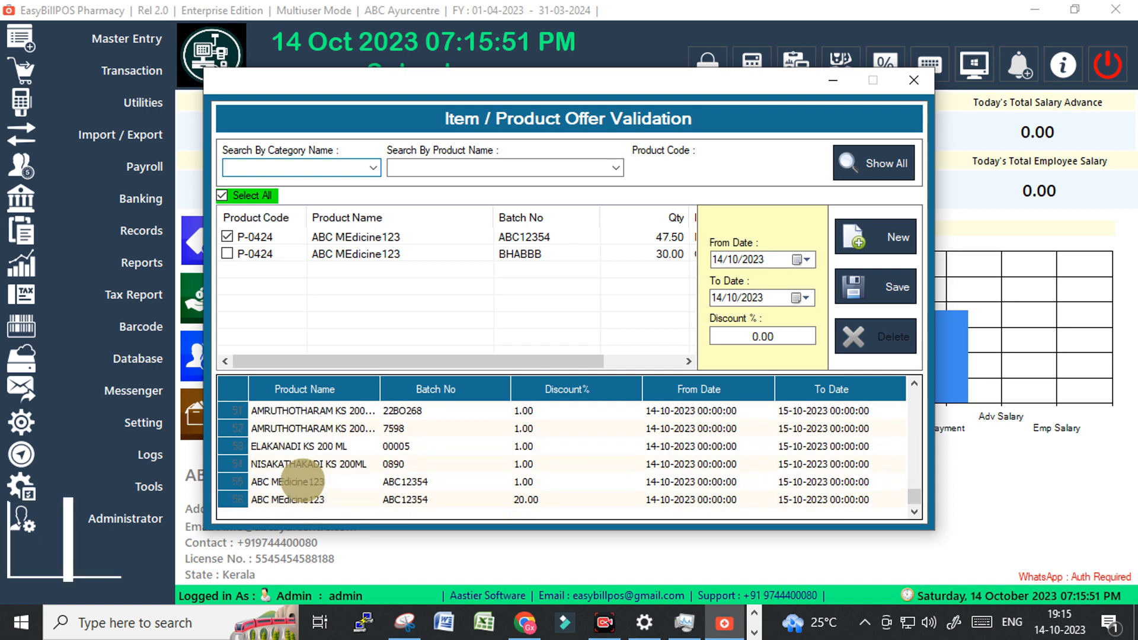
pyautogui.click(288, 480)
pyautogui.scroll(15, 279, 435)
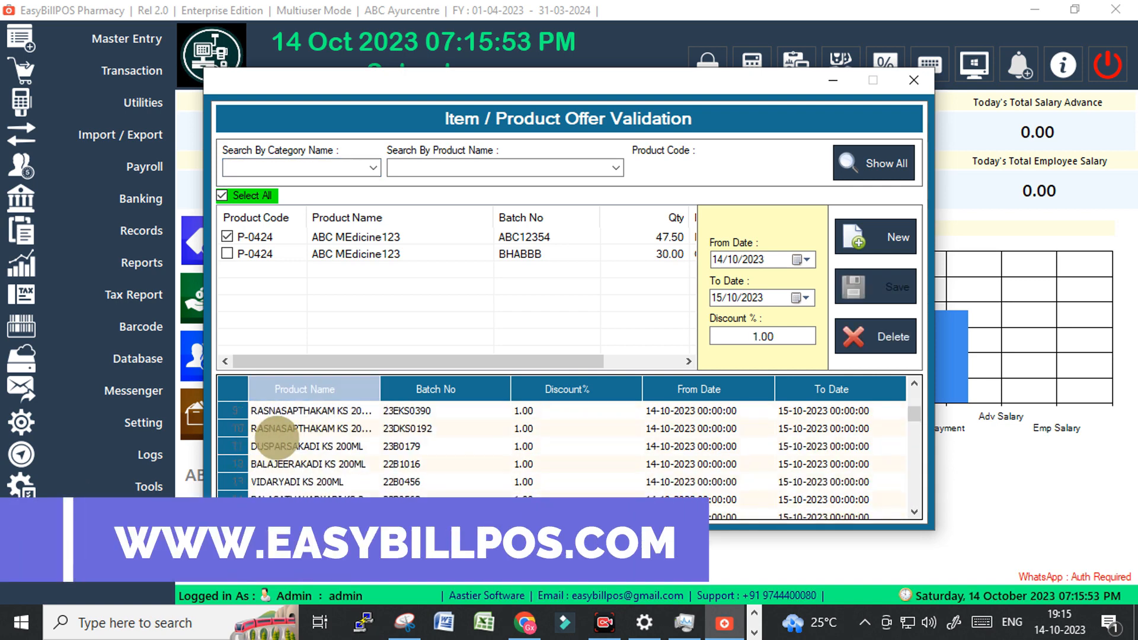
pyautogui.click(289, 410)
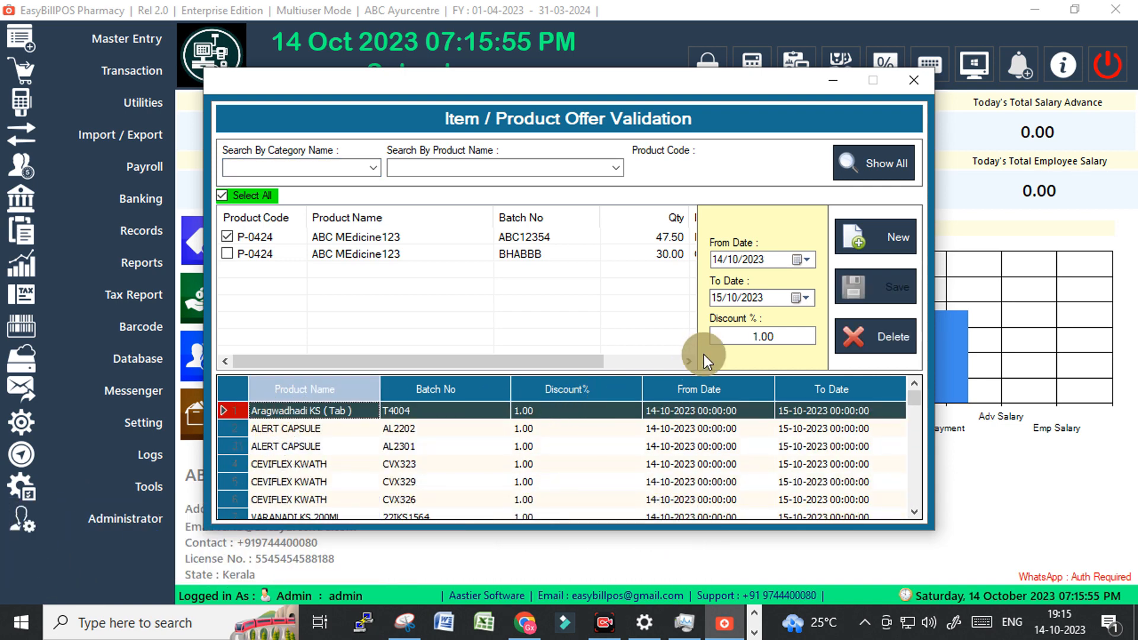
pyautogui.click(872, 343)
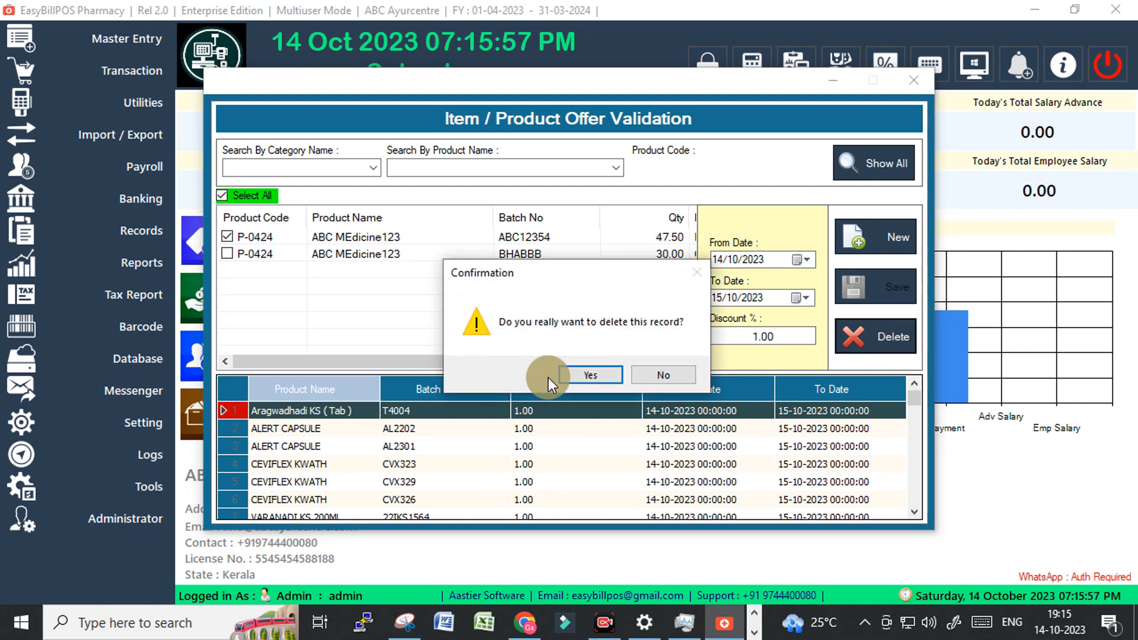
pyautogui.click(595, 372)
pyautogui.click(607, 371)
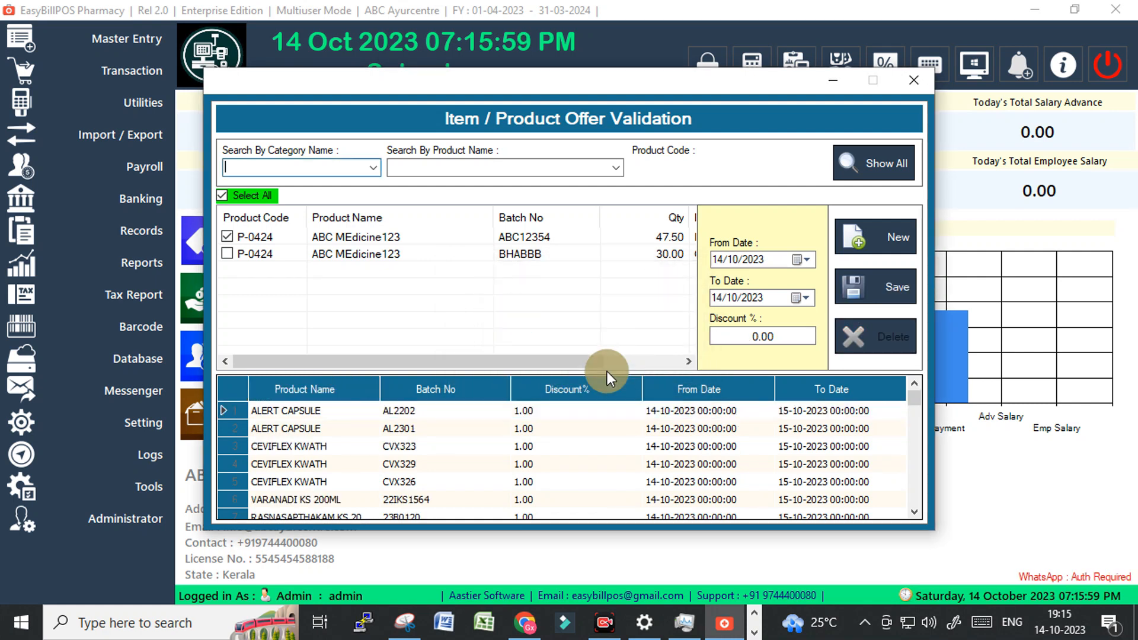
# Close the offer window, open Utilities > Set Reminder, and begin the message with 'T'.
pyautogui.click(917, 80)
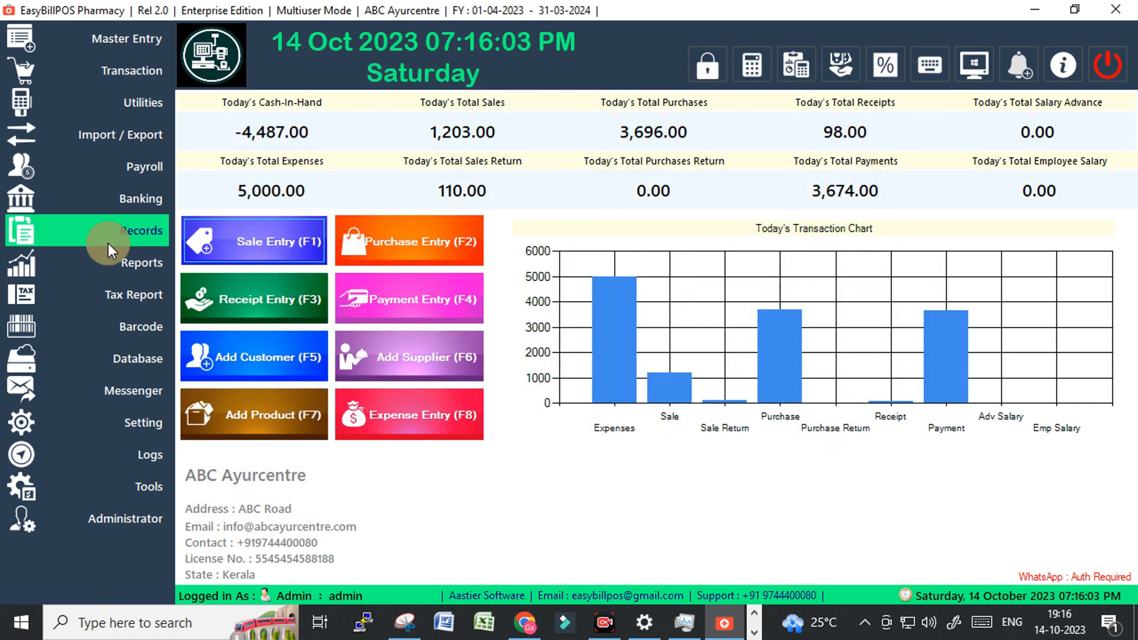
pyautogui.moveTo(145, 102)
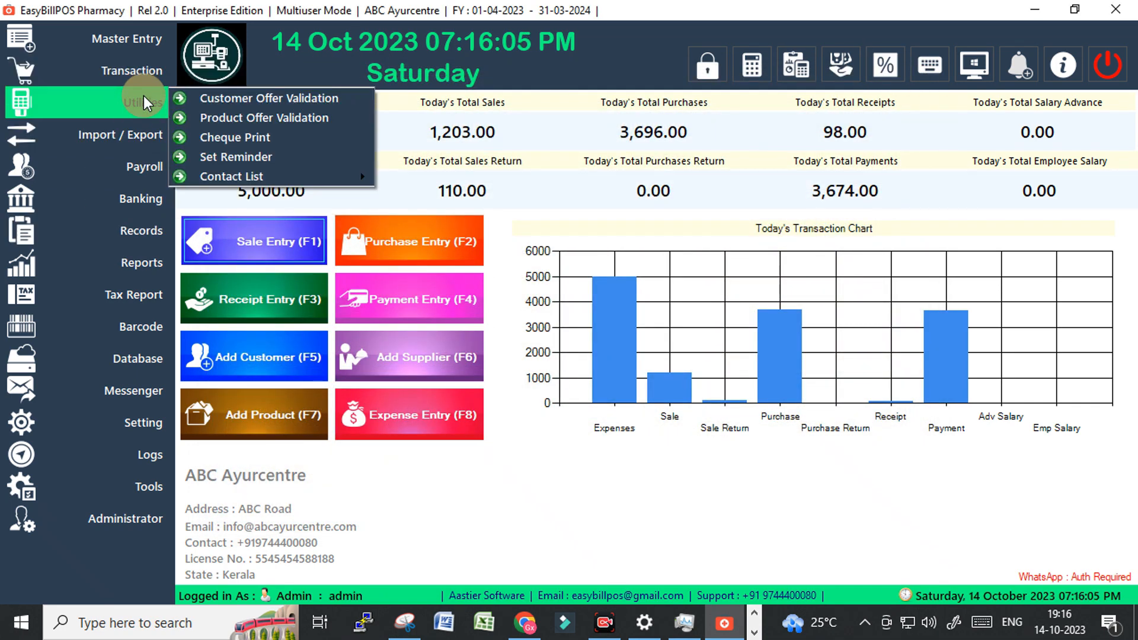
pyautogui.click(259, 158)
pyautogui.click(446, 243)
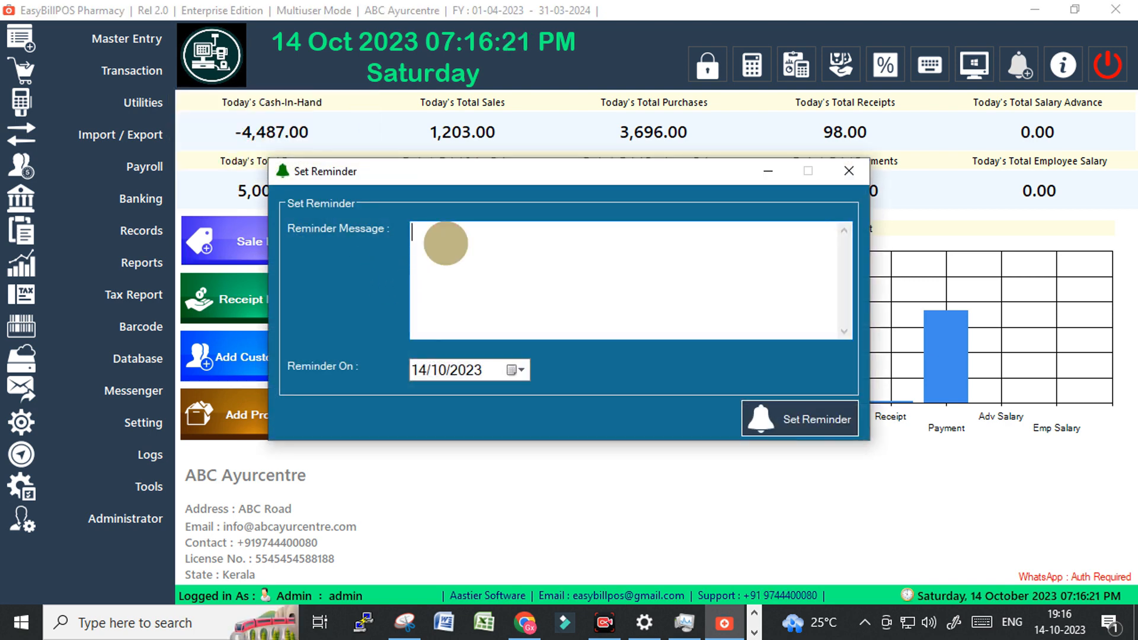
pyautogui.write('To')
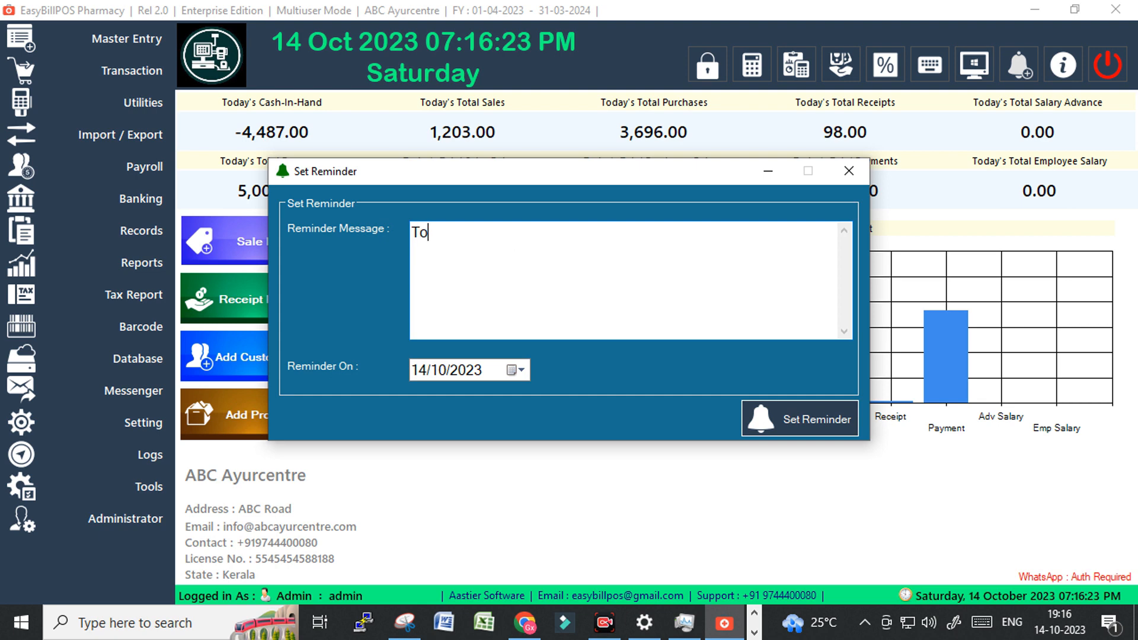
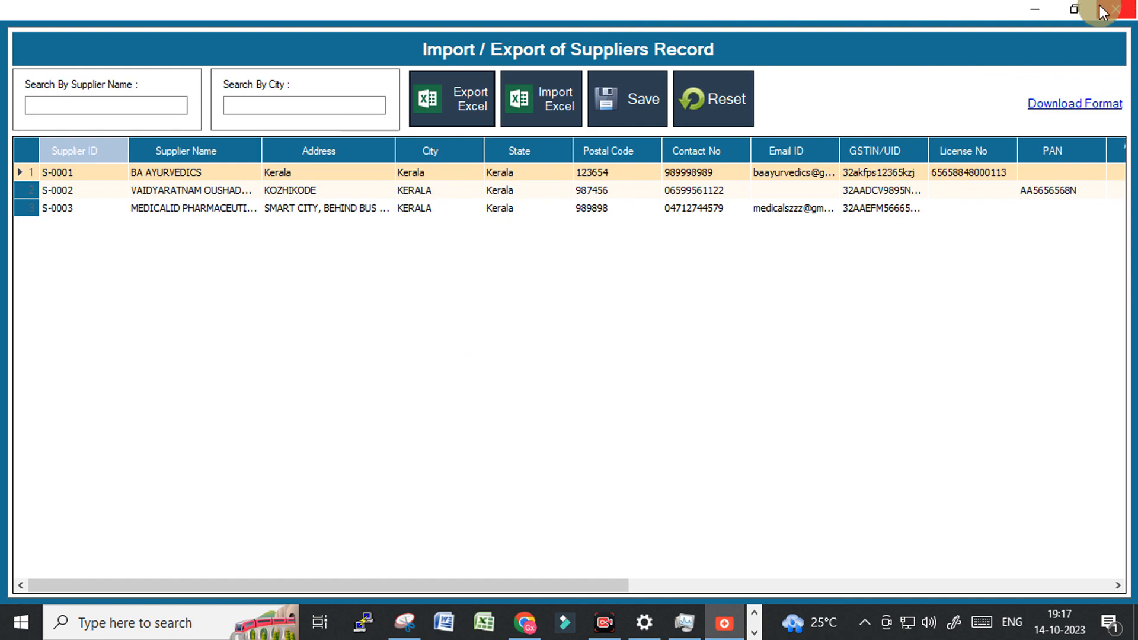
# Close the Suppliers import screen and open Import / Export for Product records.
pyautogui.click(1114, 8)
pyautogui.click(84, 127)
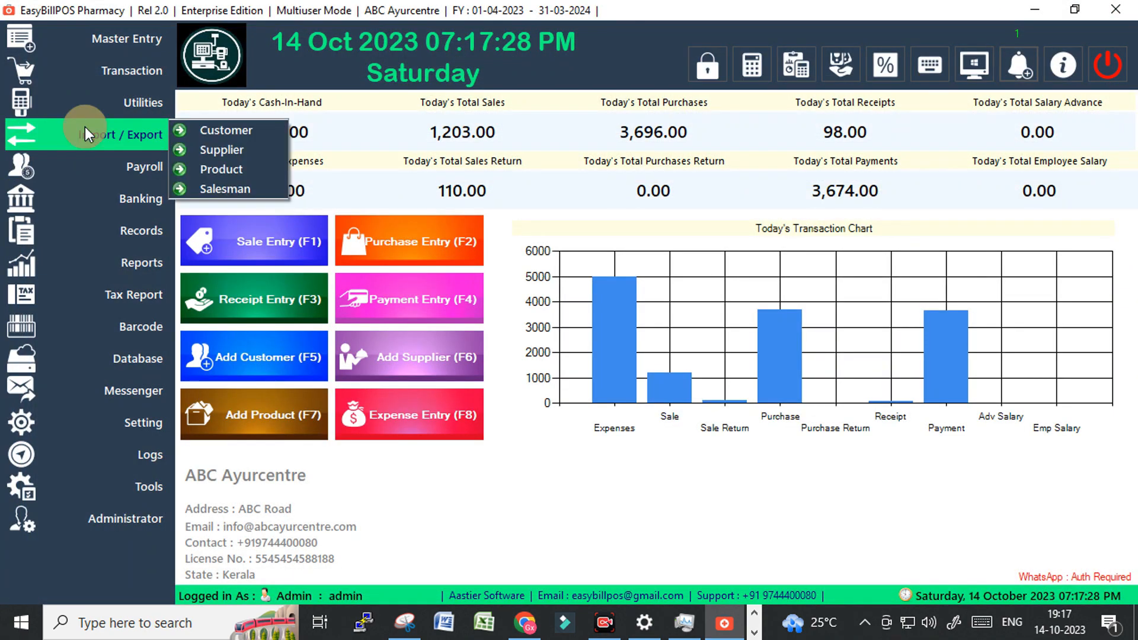
pyautogui.click(240, 172)
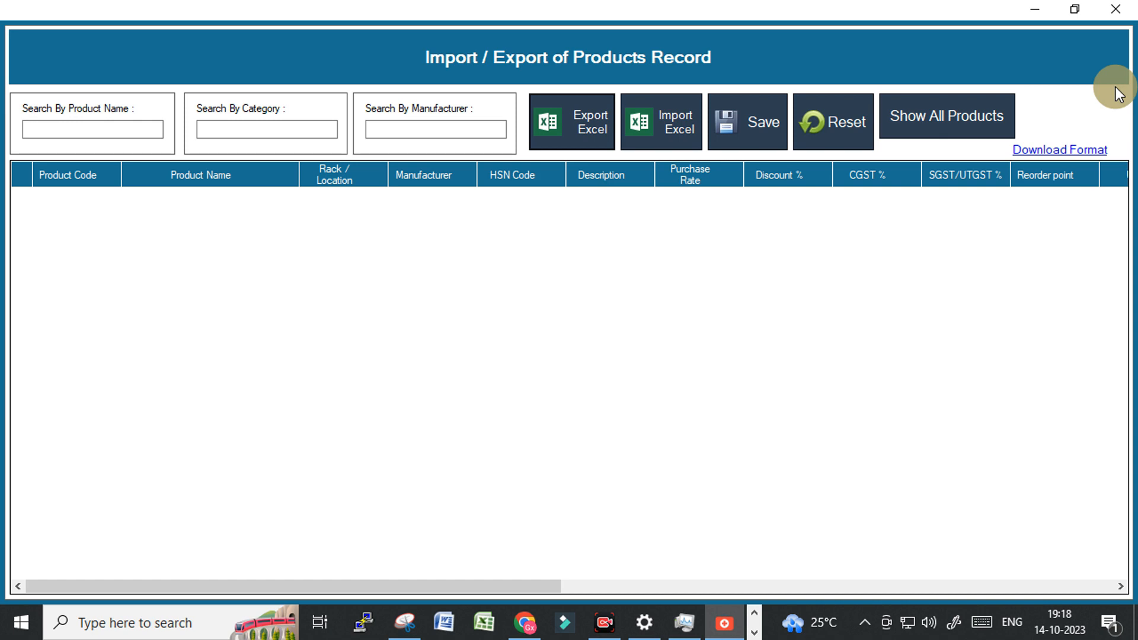
# Close the Products import screen and open the bill-wise Sales Register.
pyautogui.click(1117, 16)
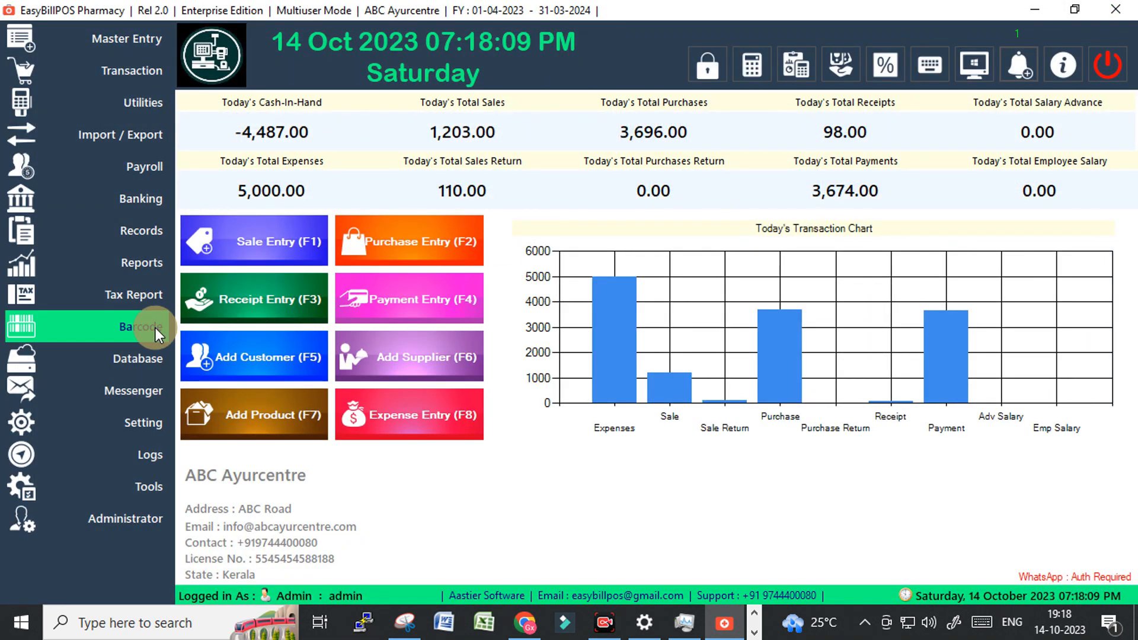
pyautogui.click(148, 295)
pyautogui.click(247, 289)
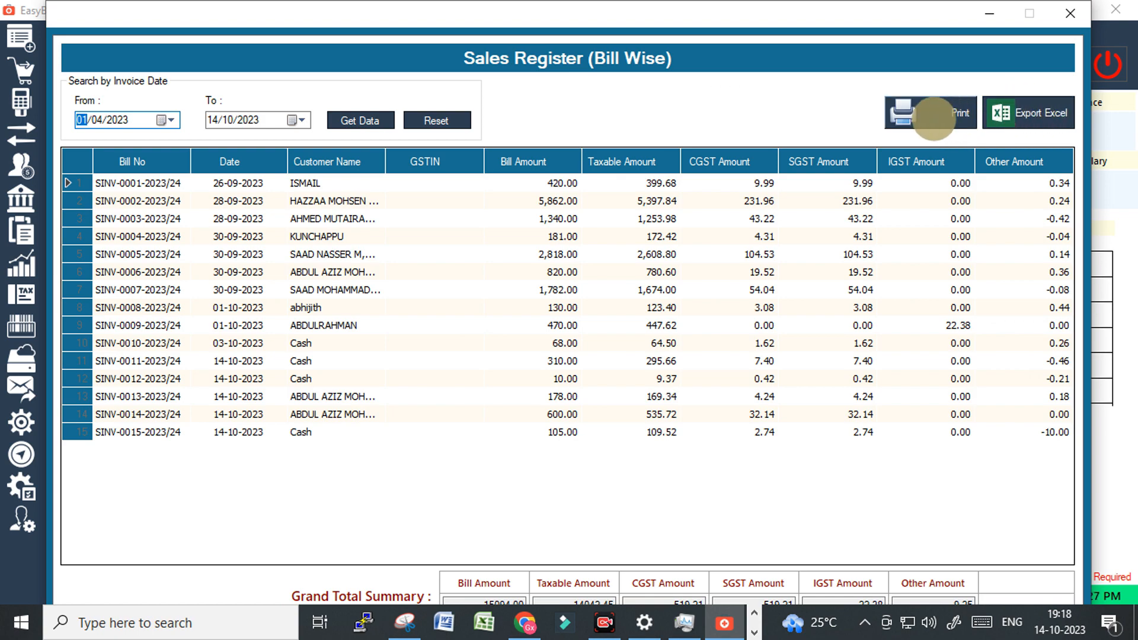
# Print-preview the Sales Register, then close the preview and the register.
pyautogui.click(933, 119)
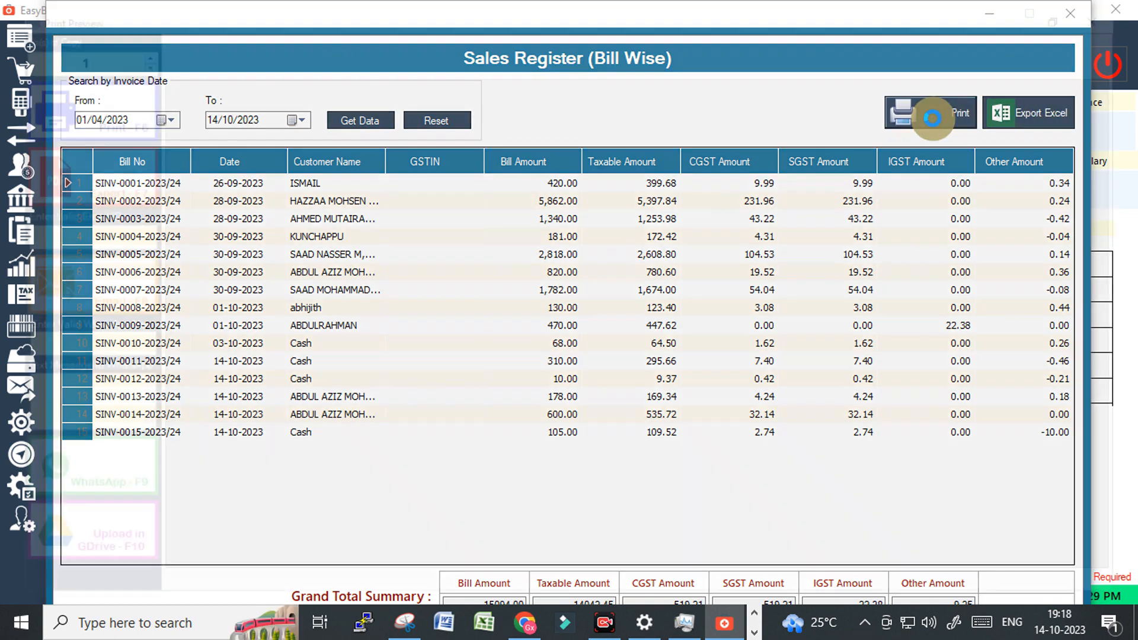
pyautogui.scroll(-4, 656, 381)
pyautogui.scroll(4, 578, 389)
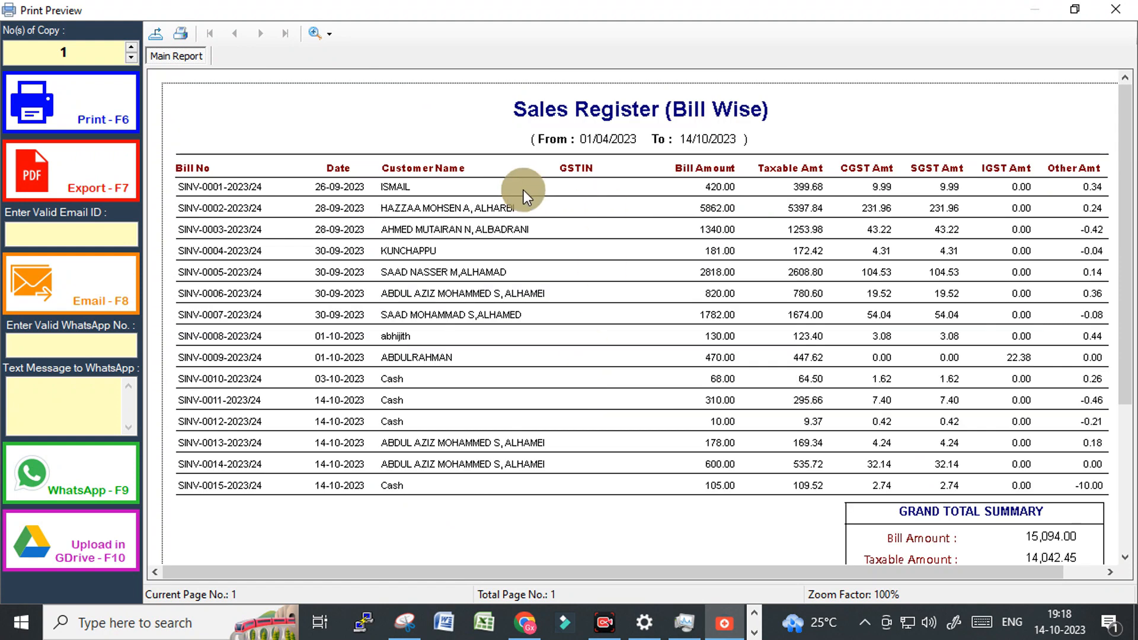
pyautogui.click(1116, 18)
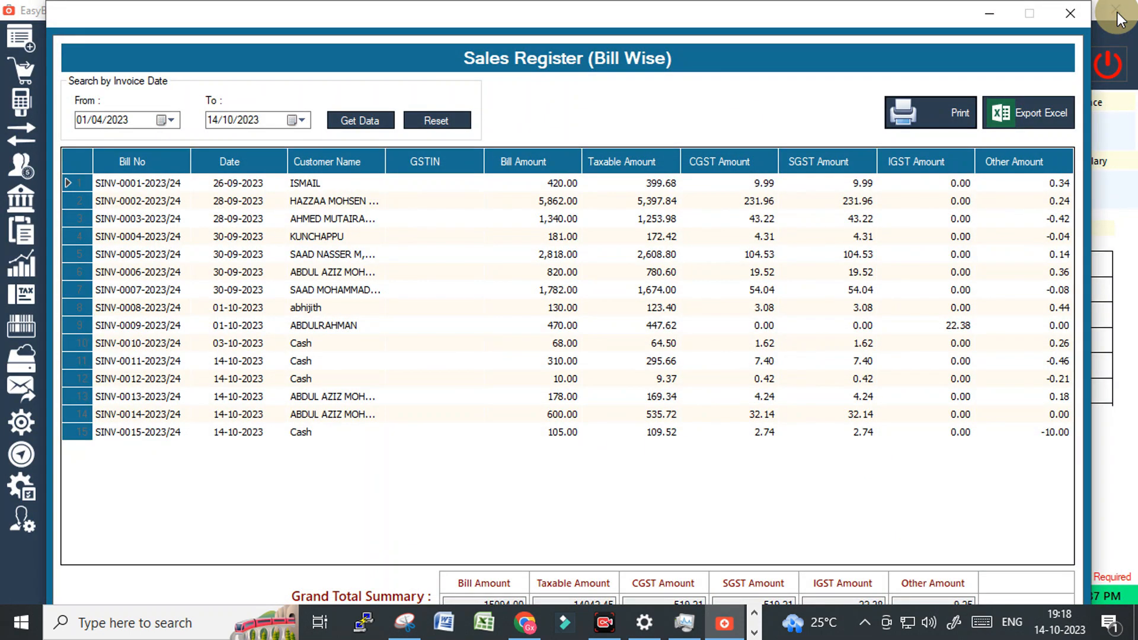
pyautogui.click(1065, 17)
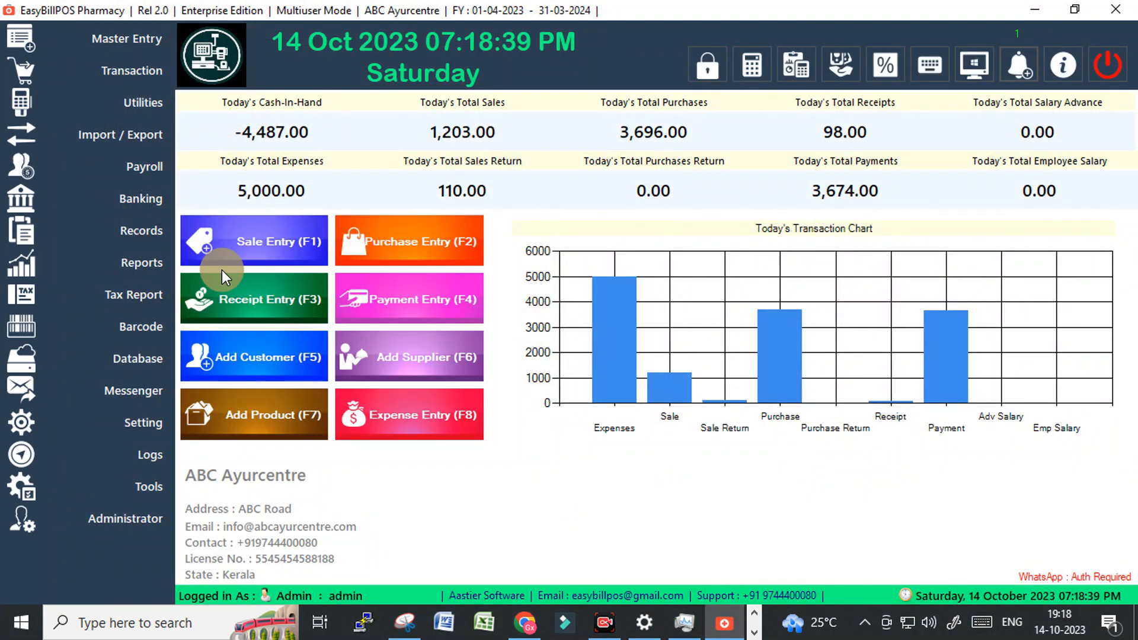
# Open the bill-wise Purchase Register, then close it.
pyautogui.click(123, 298)
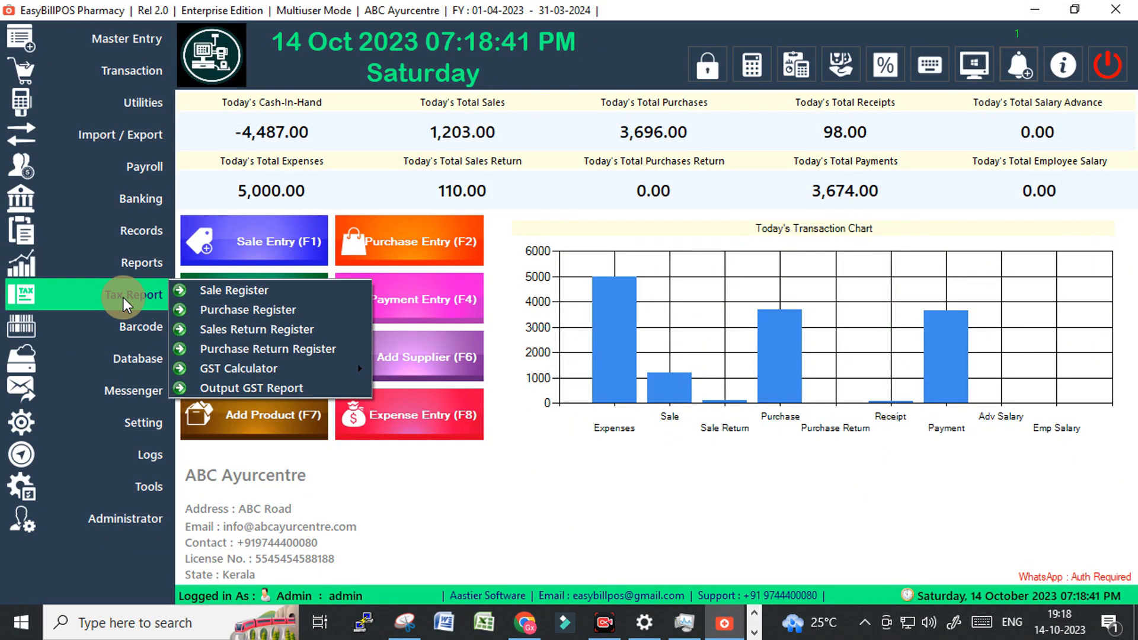
pyautogui.click(243, 314)
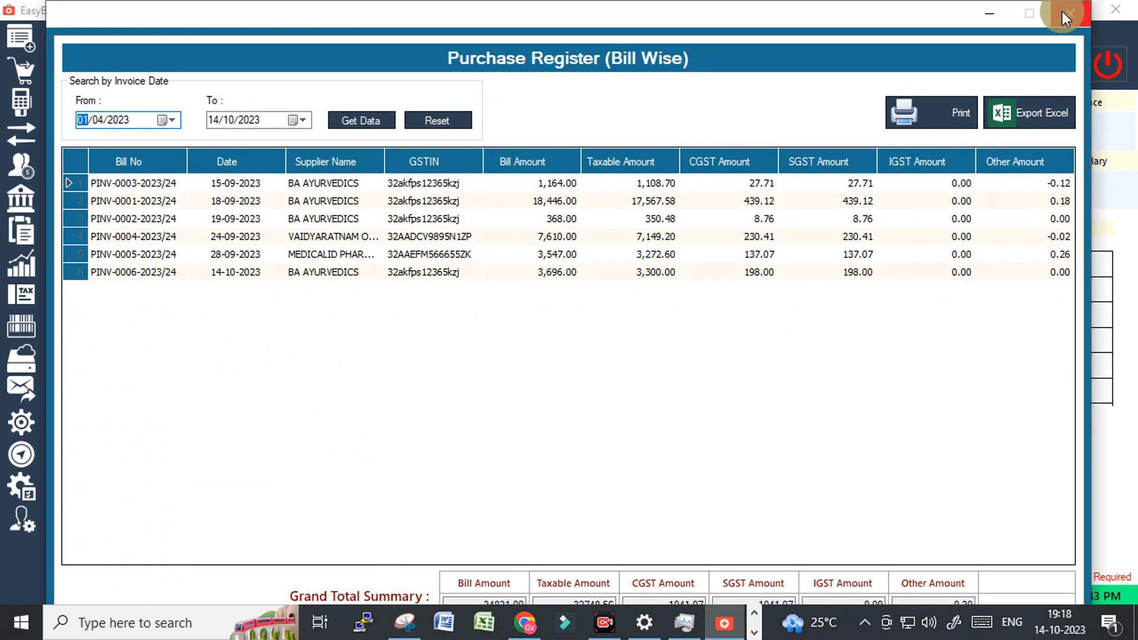
pyautogui.click(1064, 16)
# Print-preview the bill-wise Sales Return Register, then close the preview and register.
pyautogui.click(127, 301)
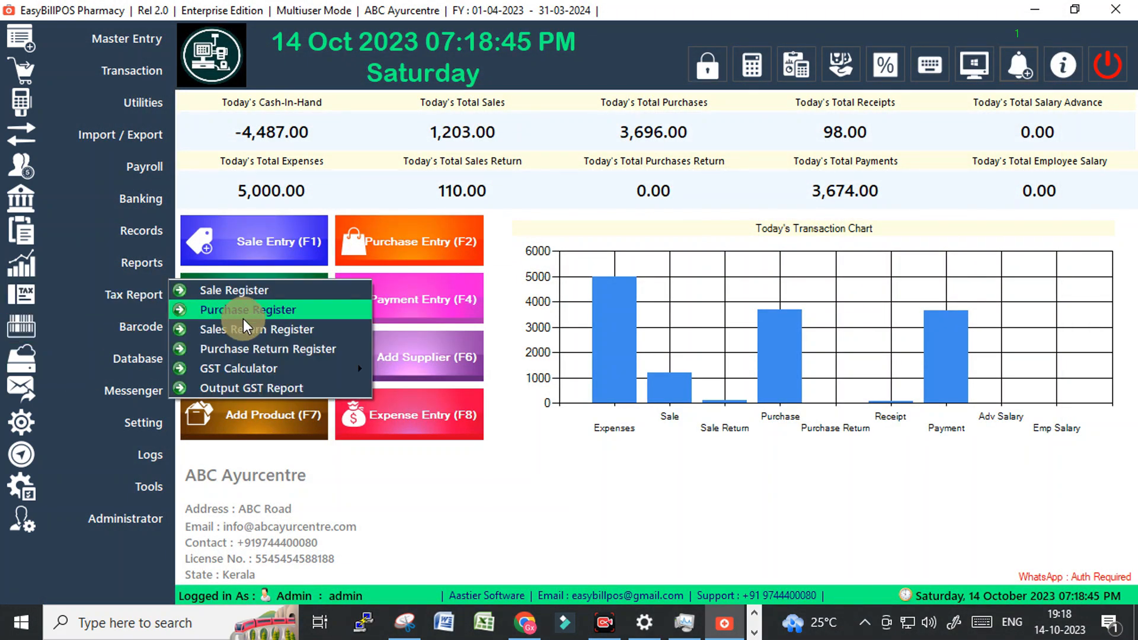
pyautogui.click(248, 329)
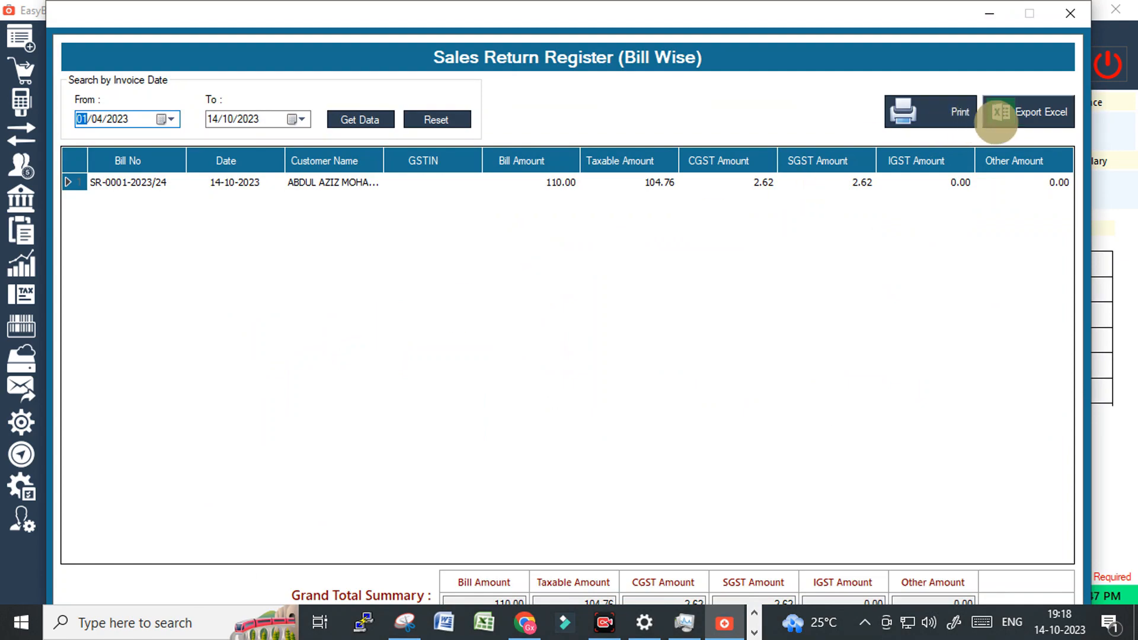
pyautogui.click(947, 118)
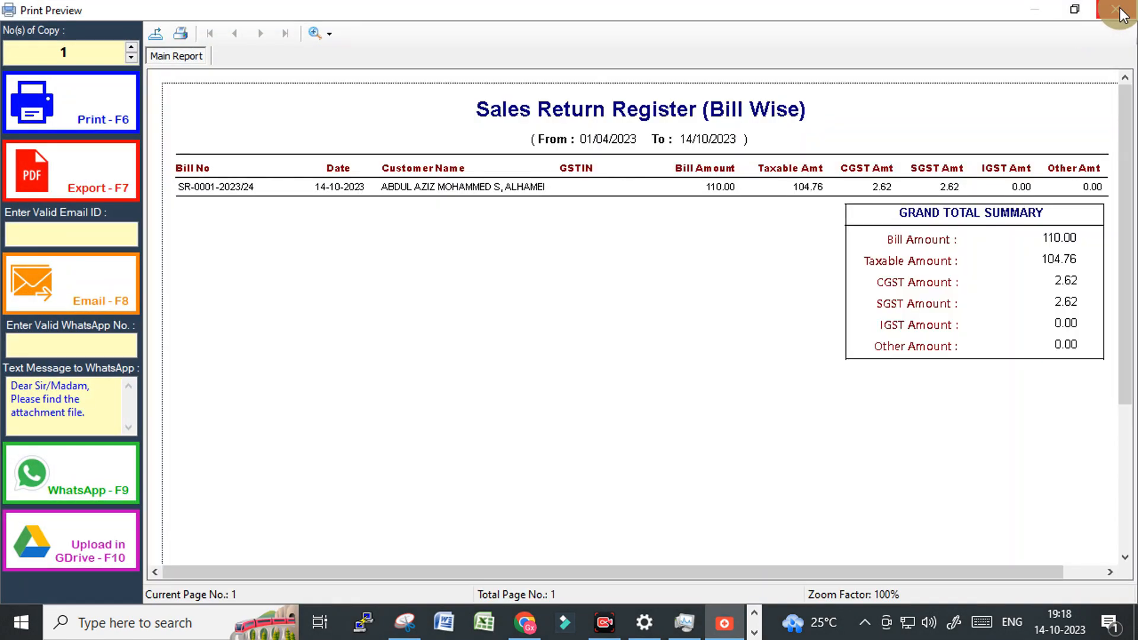
pyautogui.press('Escape')
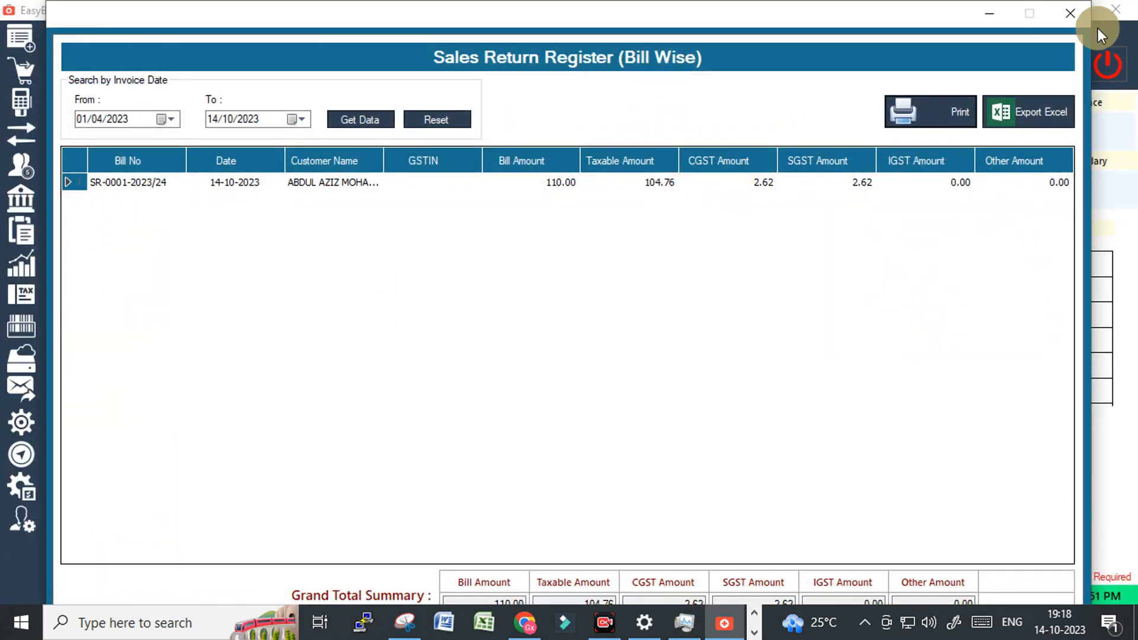
pyautogui.click(1070, 13)
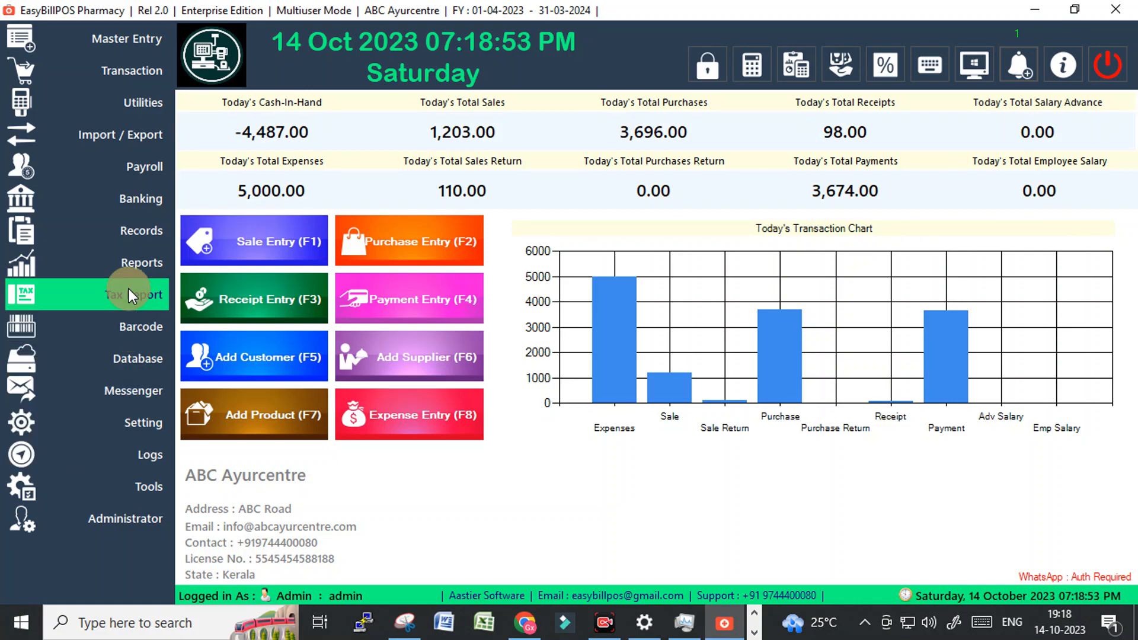
# View the Output GST Report for 01/04/2023–14/10/2023, showing CGST 519.21, then close the preview.
pyautogui.click(129, 292)
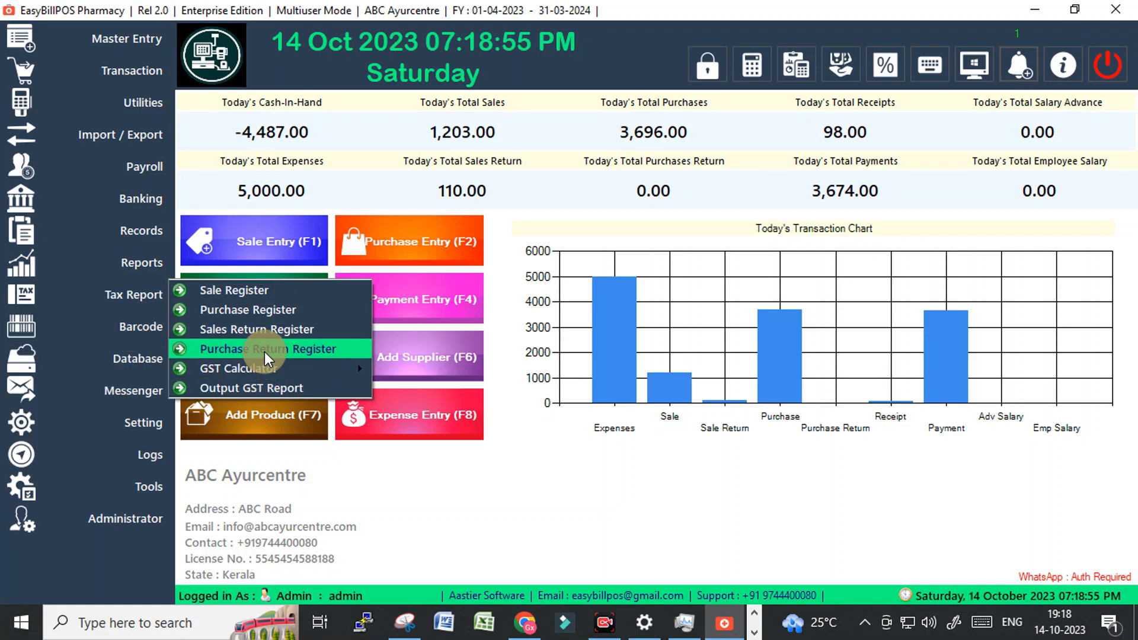
pyautogui.click(264, 389)
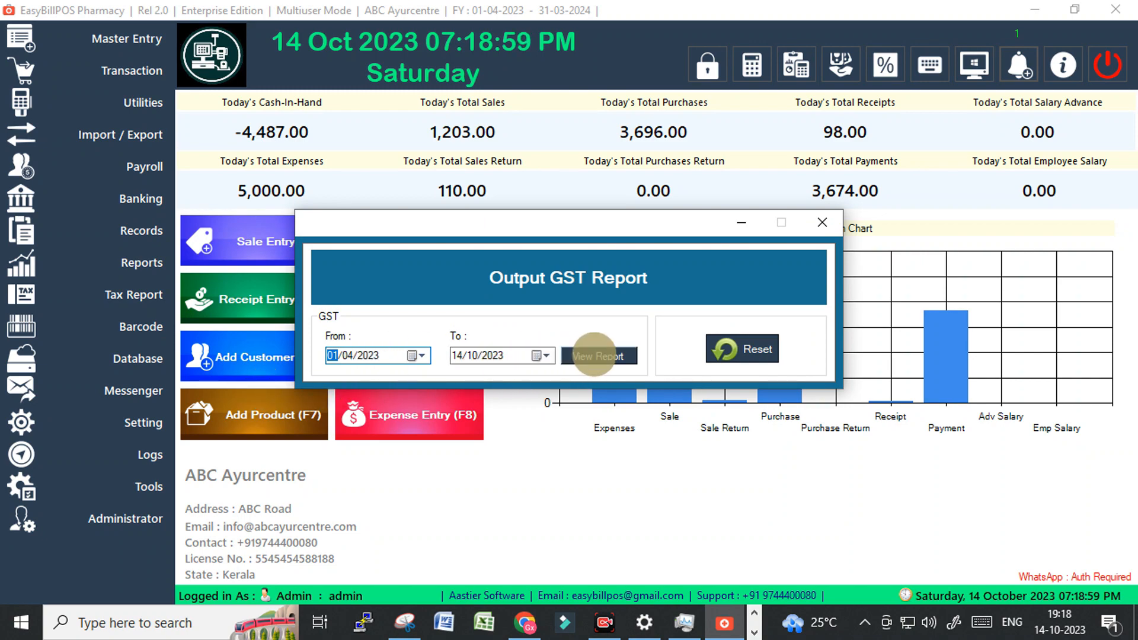
pyautogui.click(596, 356)
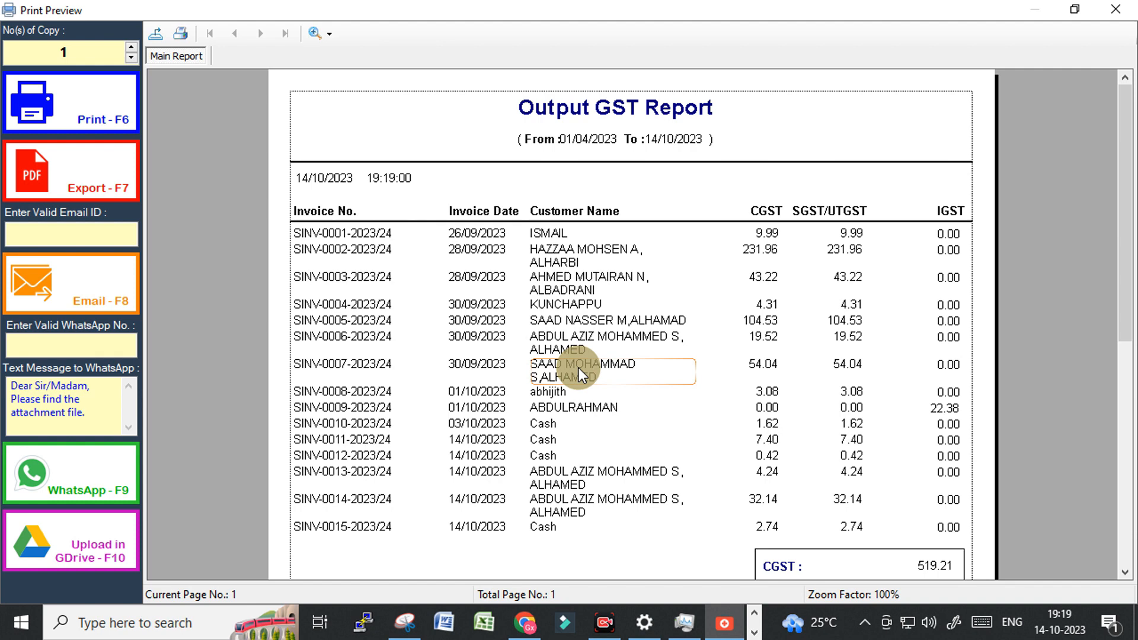
pyautogui.scroll(-10, 578, 368)
pyautogui.scroll(10, 579, 367)
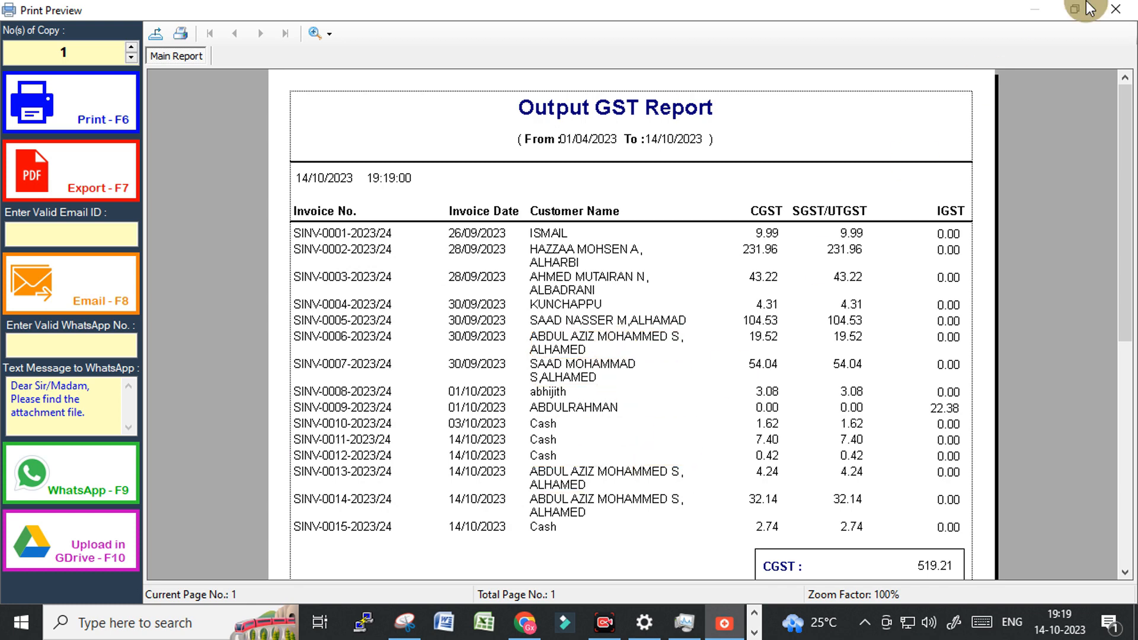
pyautogui.click(1115, 9)
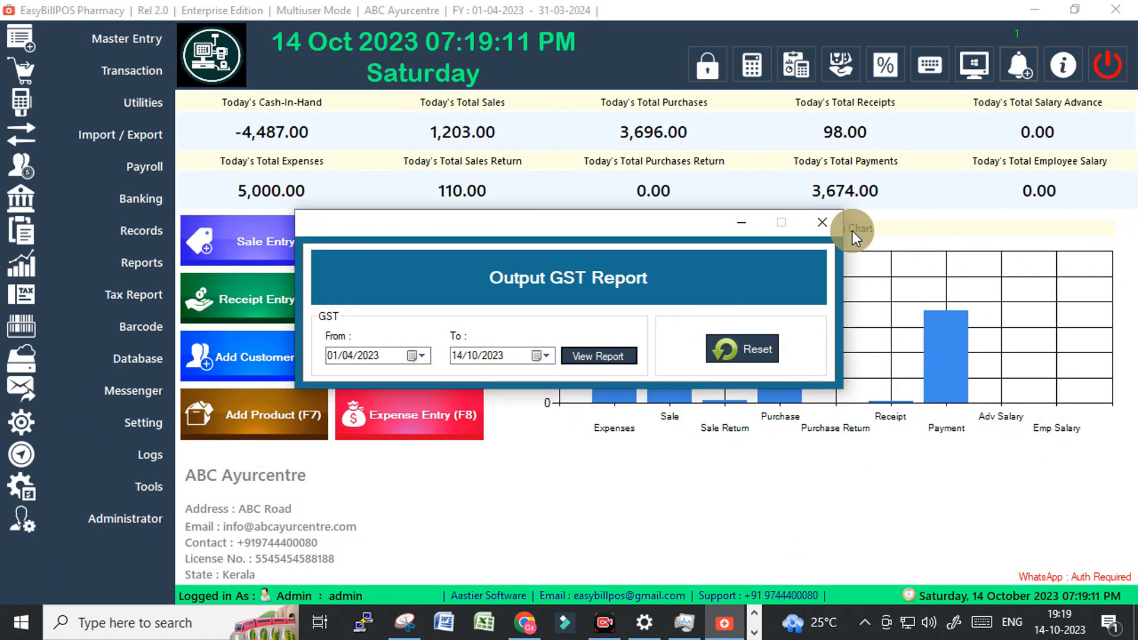
# Preview the General Ledger for 01/04/2023–14/10/2023, then close it, confirming with Yes.
pyautogui.click(824, 222)
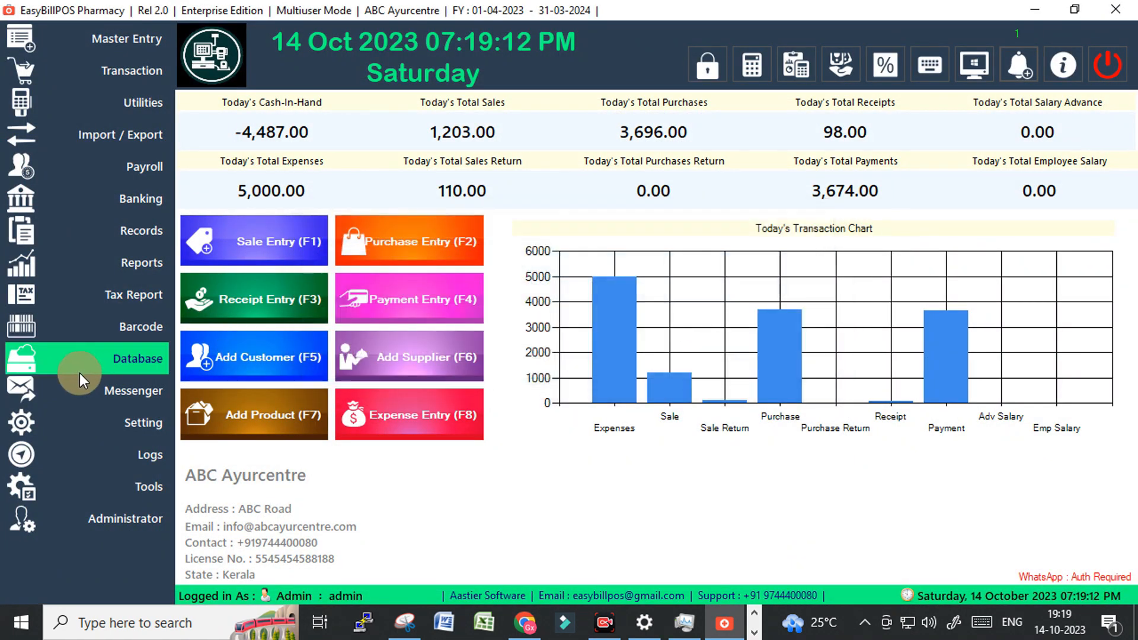
pyautogui.click(137, 262)
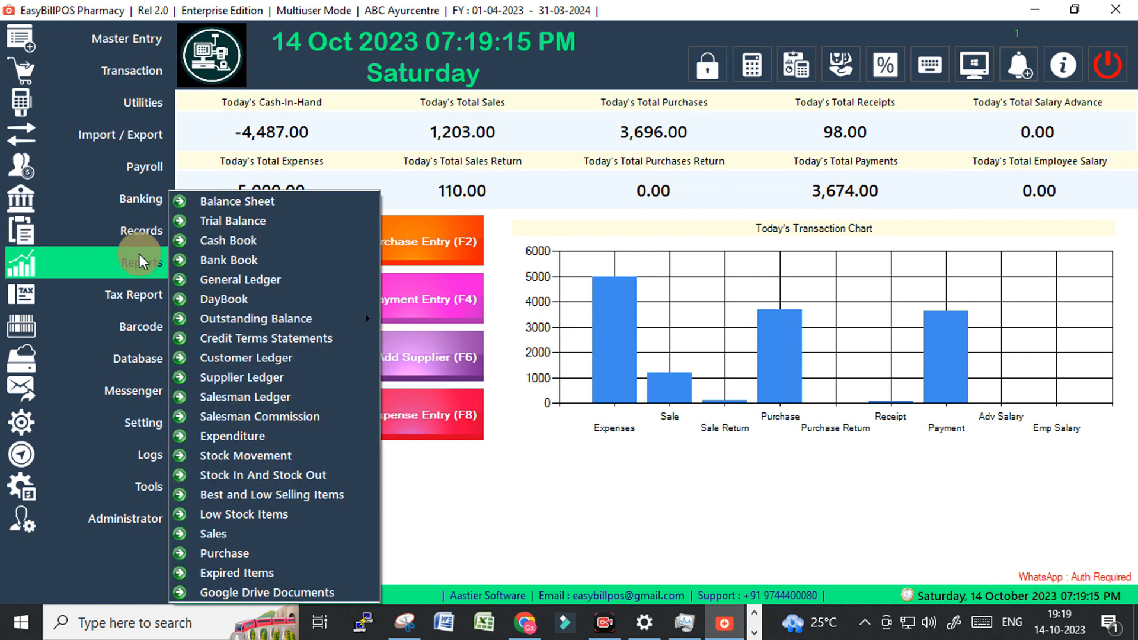
pyautogui.moveTo(145, 261)
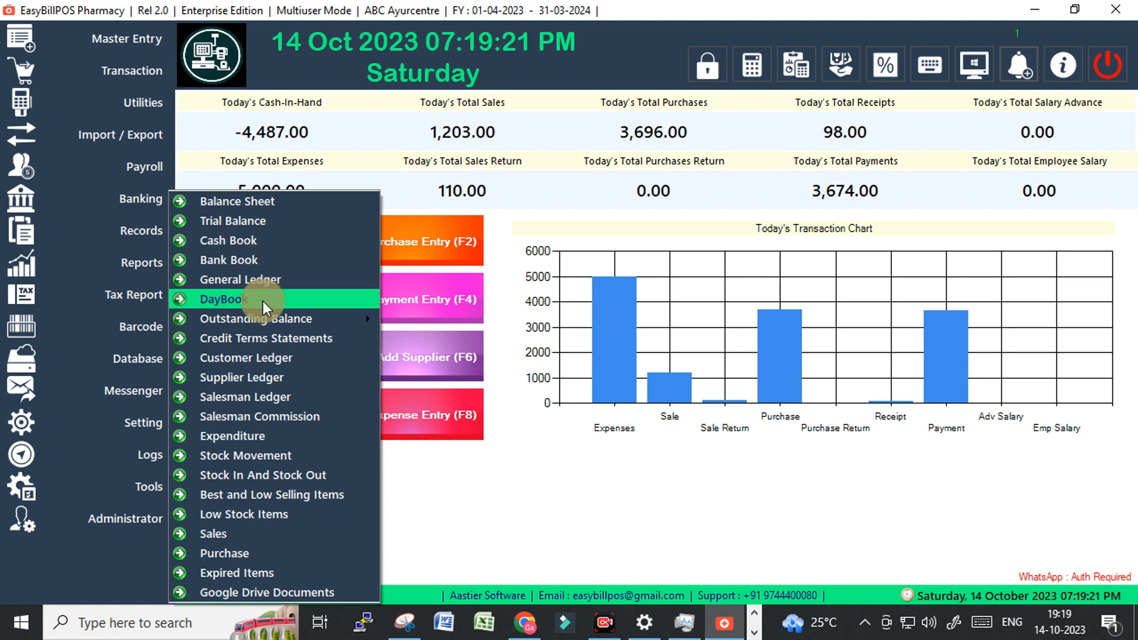
pyautogui.click(264, 283)
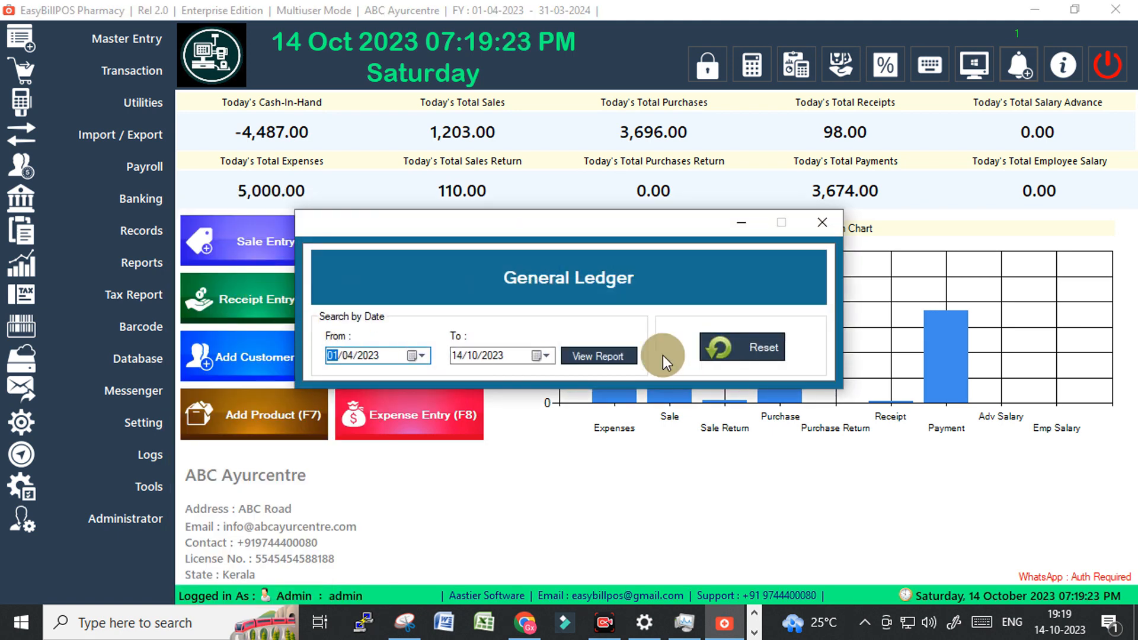
pyautogui.click(603, 354)
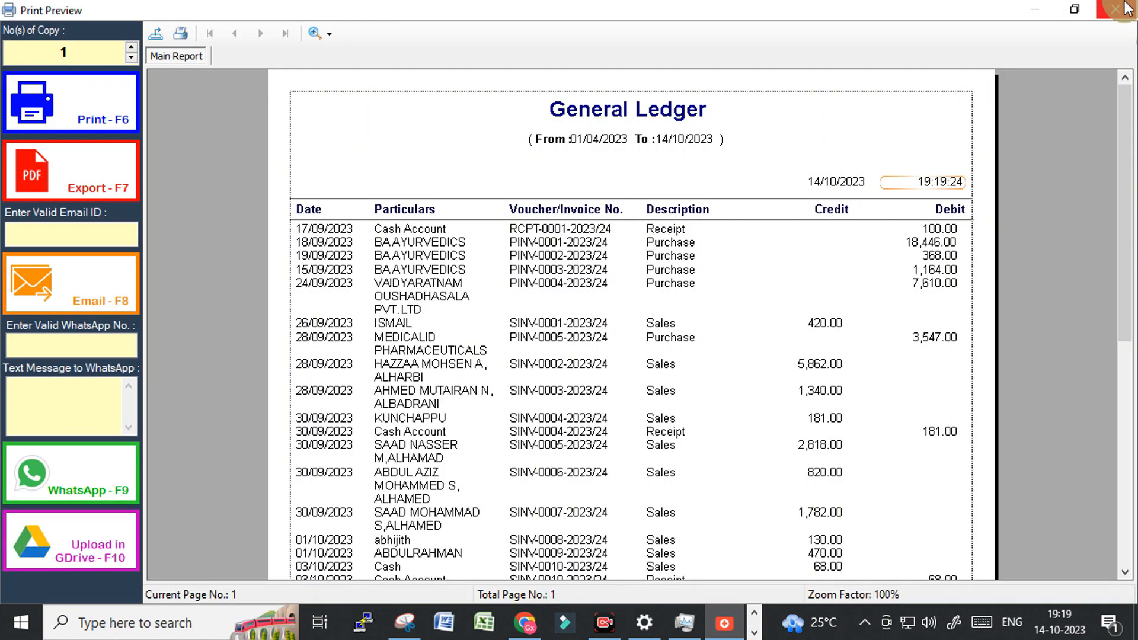
pyautogui.click(1116, 9)
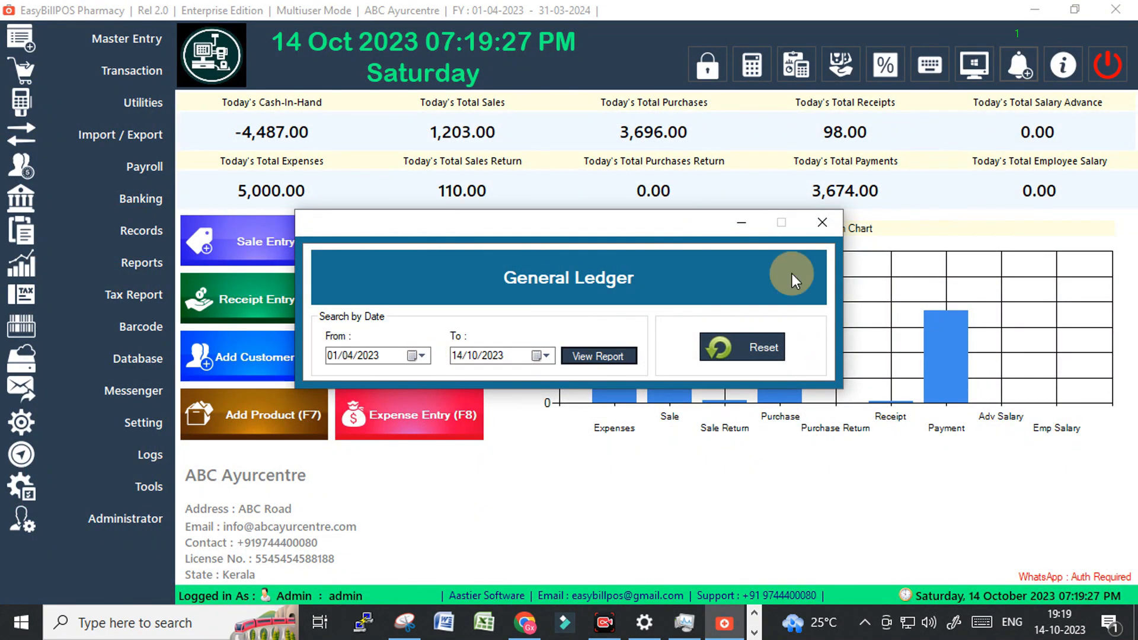
pyautogui.press('Escape')
pyautogui.click(561, 377)
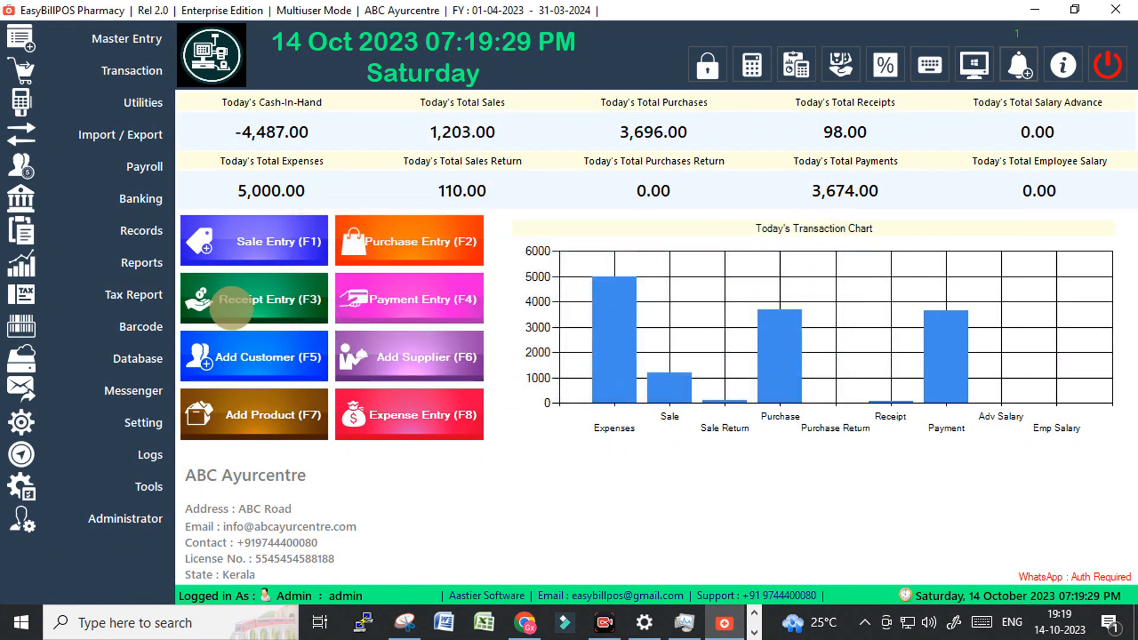
pyautogui.click(140, 230)
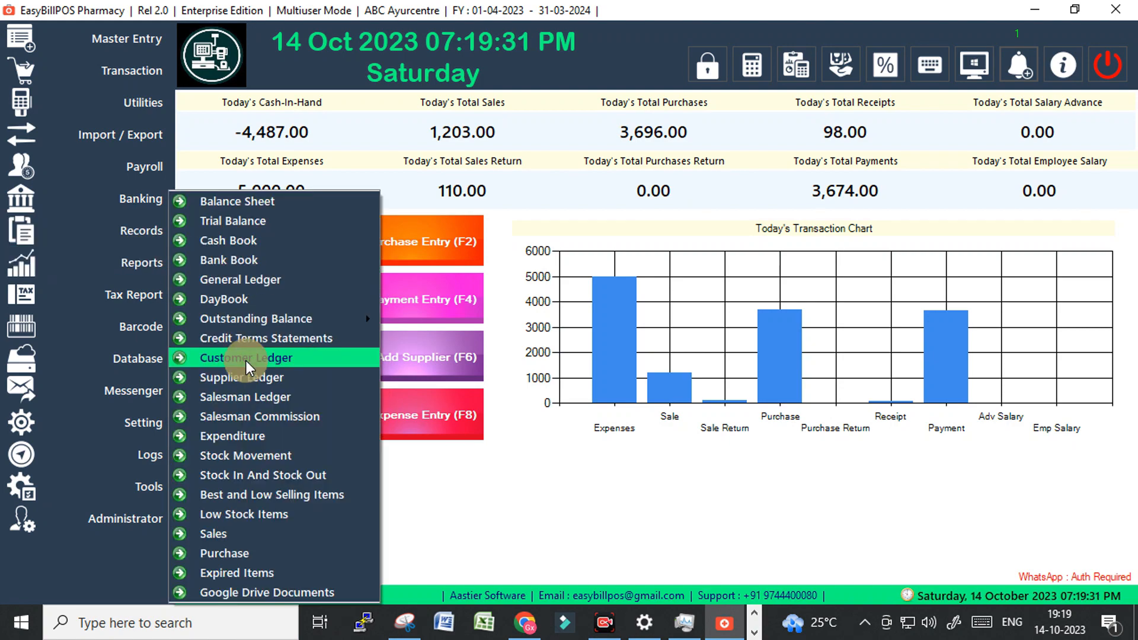
# Preview the Low Stock Products Report and scroll through its first page.
pyautogui.click(255, 513)
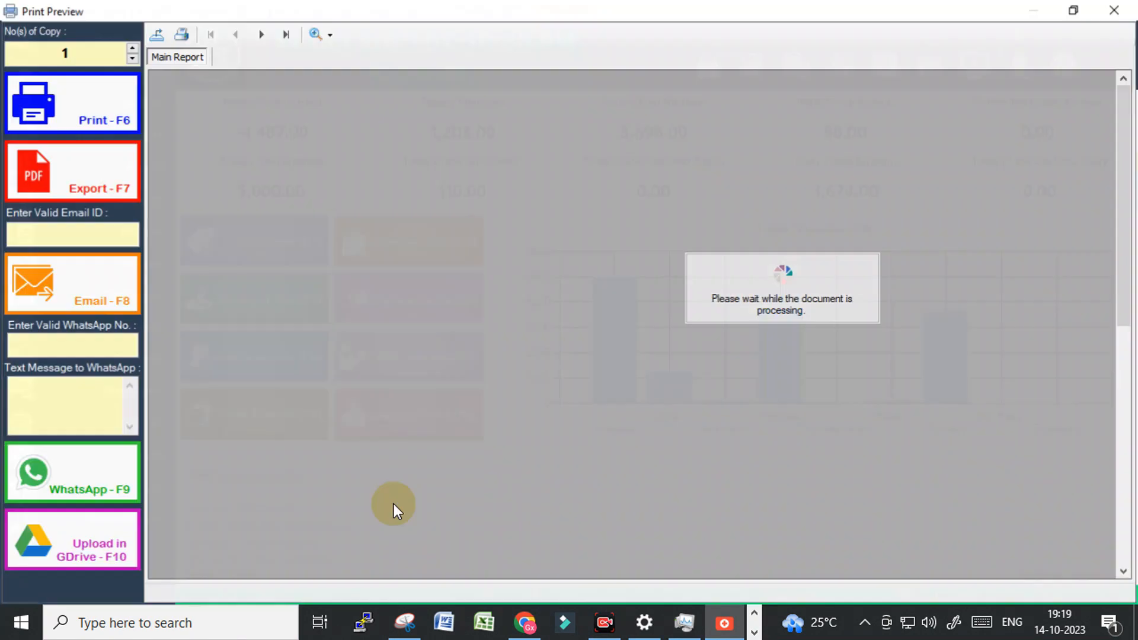
pyautogui.scroll(-5, 738, 354)
pyautogui.scroll(5, 737, 385)
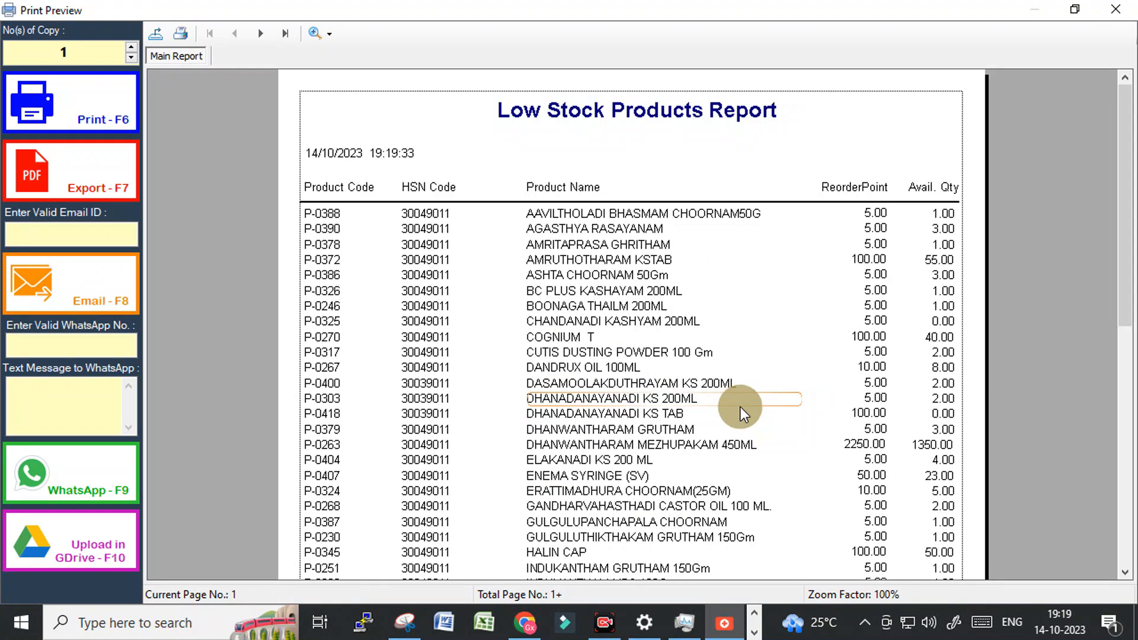
pyautogui.scroll(-5, 741, 407)
pyautogui.scroll(5, 741, 407)
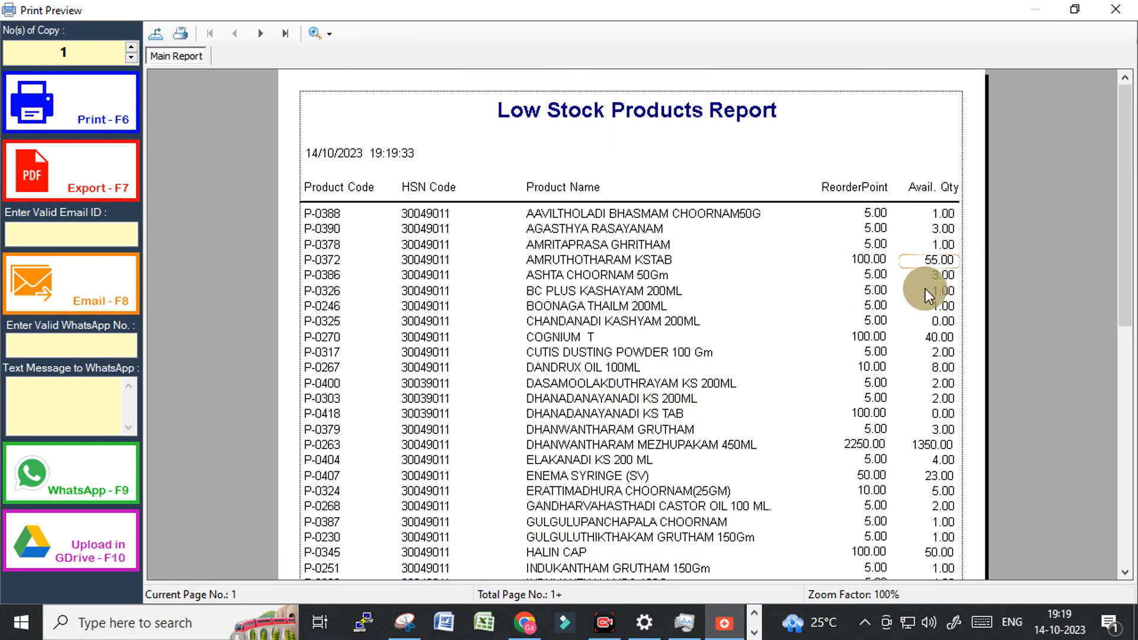
pyautogui.scroll(-5, 926, 367)
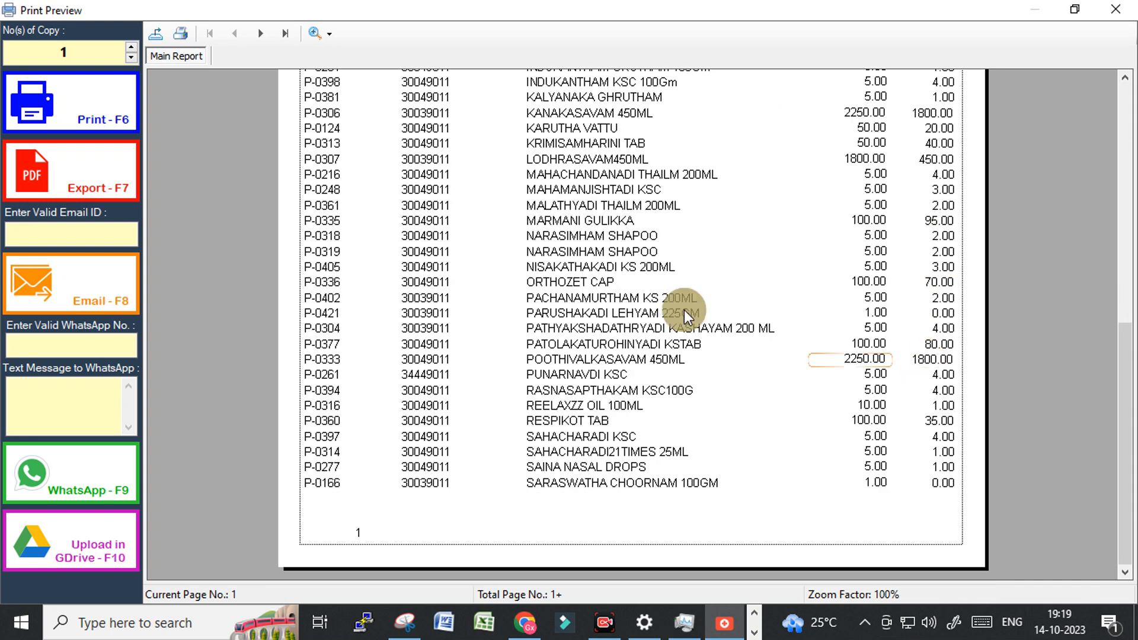
# Check page two's ReorderPoint column, close the preview, and start new product P-0425.
pyautogui.click(259, 34)
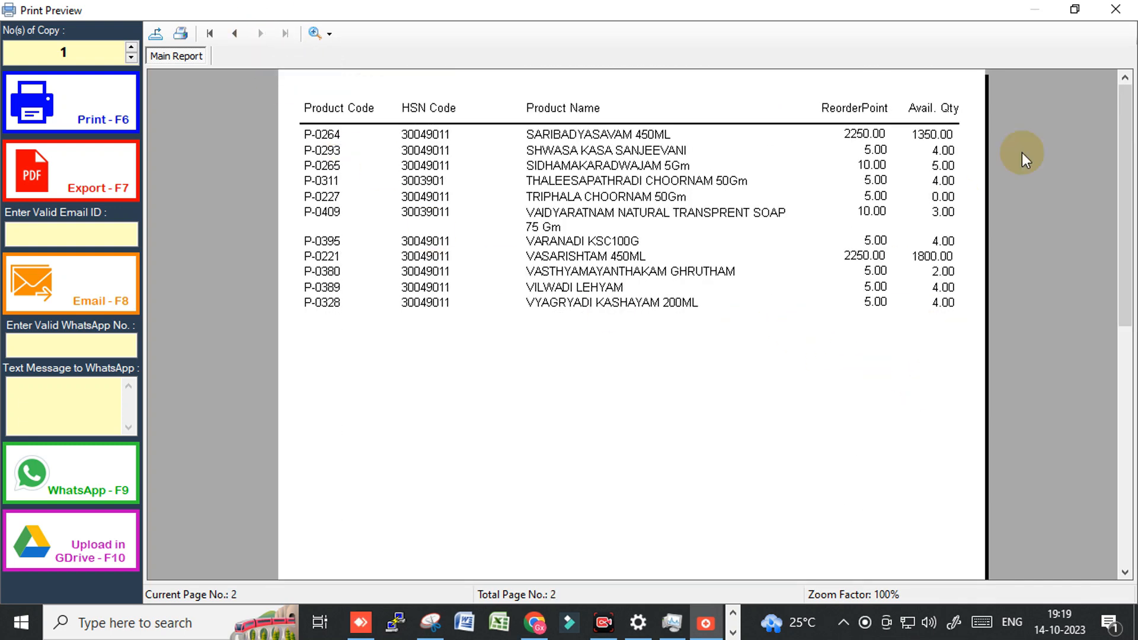
pyautogui.click(837, 112)
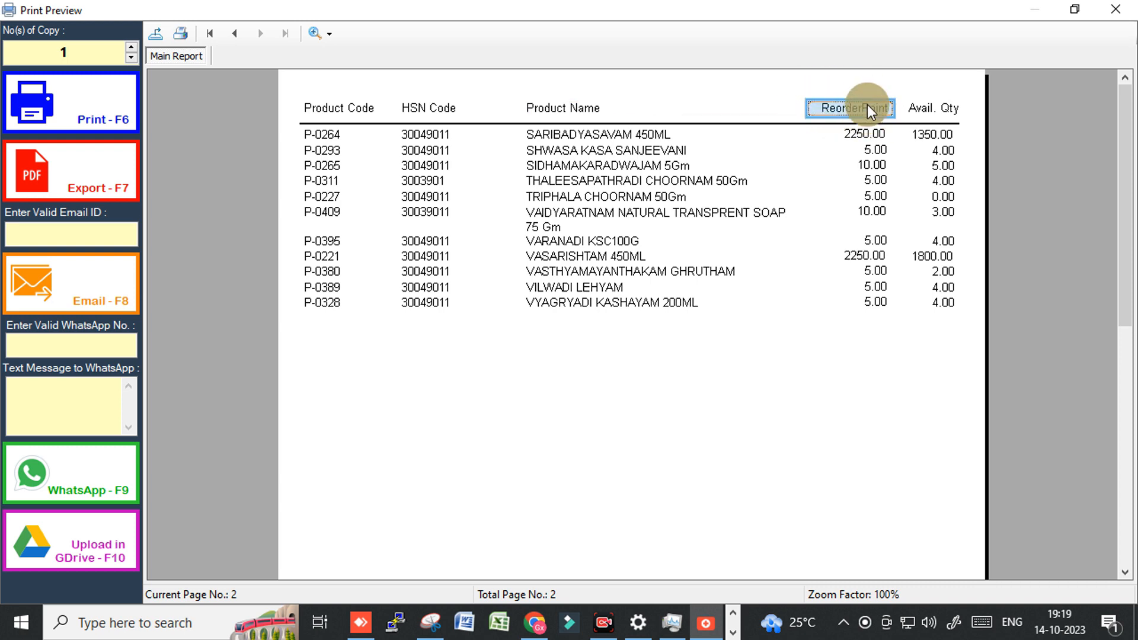
pyautogui.click(1116, 9)
pyautogui.click(233, 413)
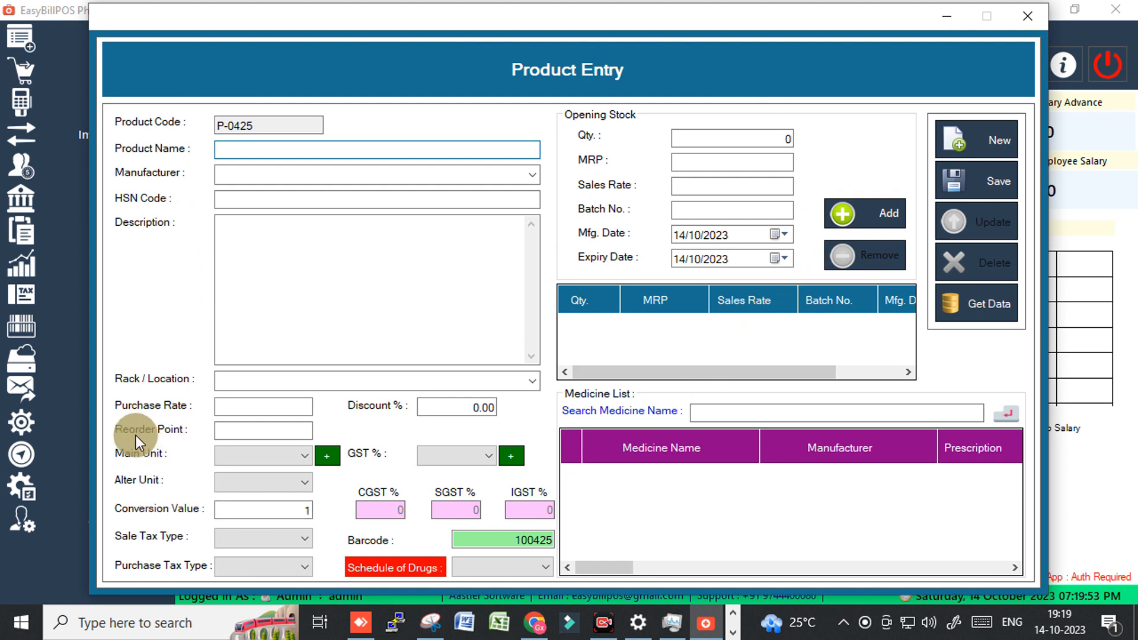
# Enter 10 as the new product's Reorder Point, then discard the Product Entry form.
pyautogui.click(252, 430)
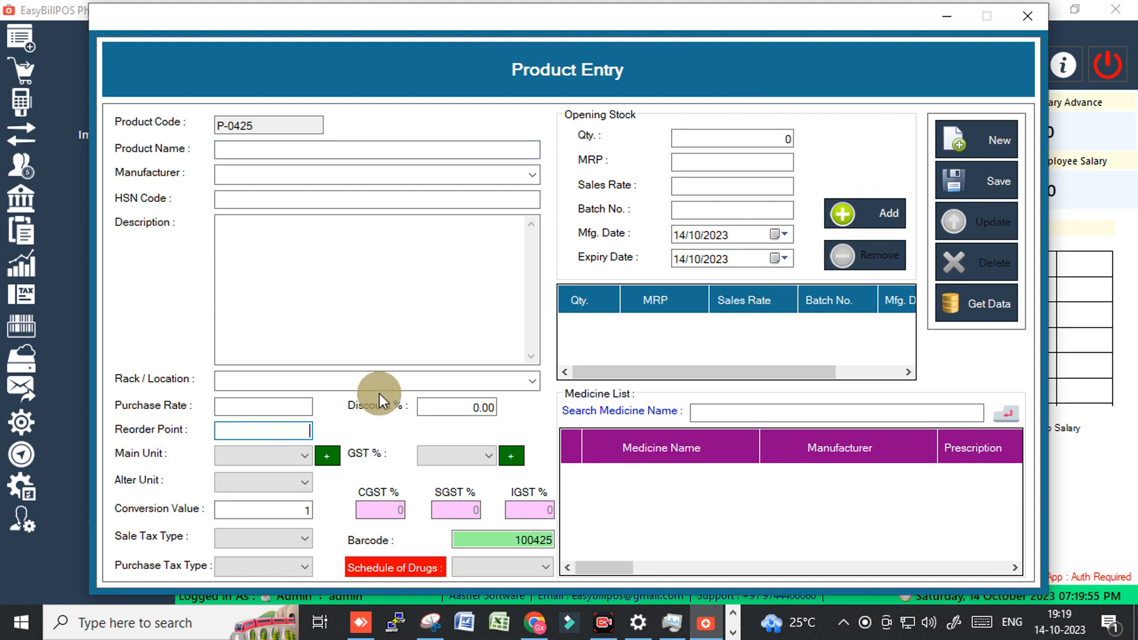
pyautogui.write('10')
pyautogui.click(1027, 16)
pyautogui.click(109, 251)
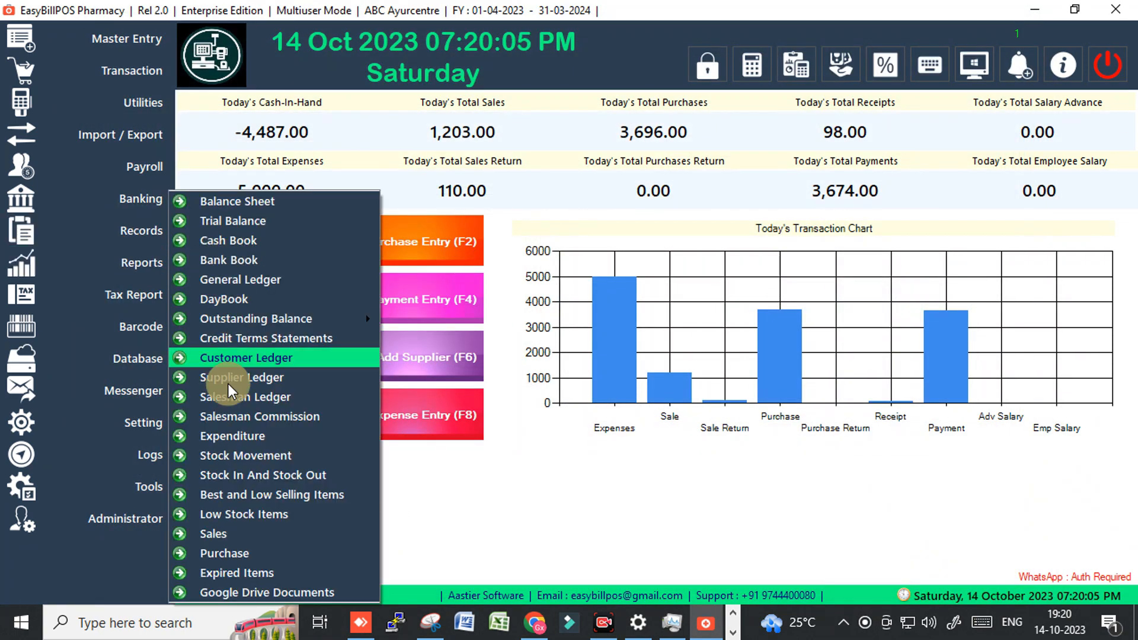
pyautogui.click(226, 520)
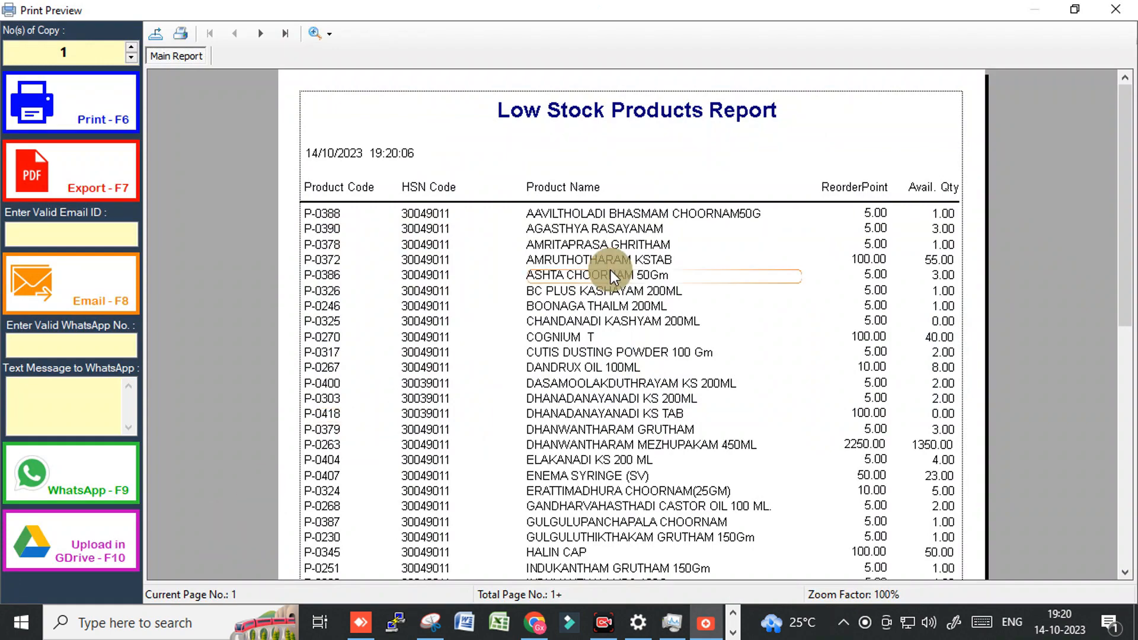
pyautogui.scroll(-8, 677, 314)
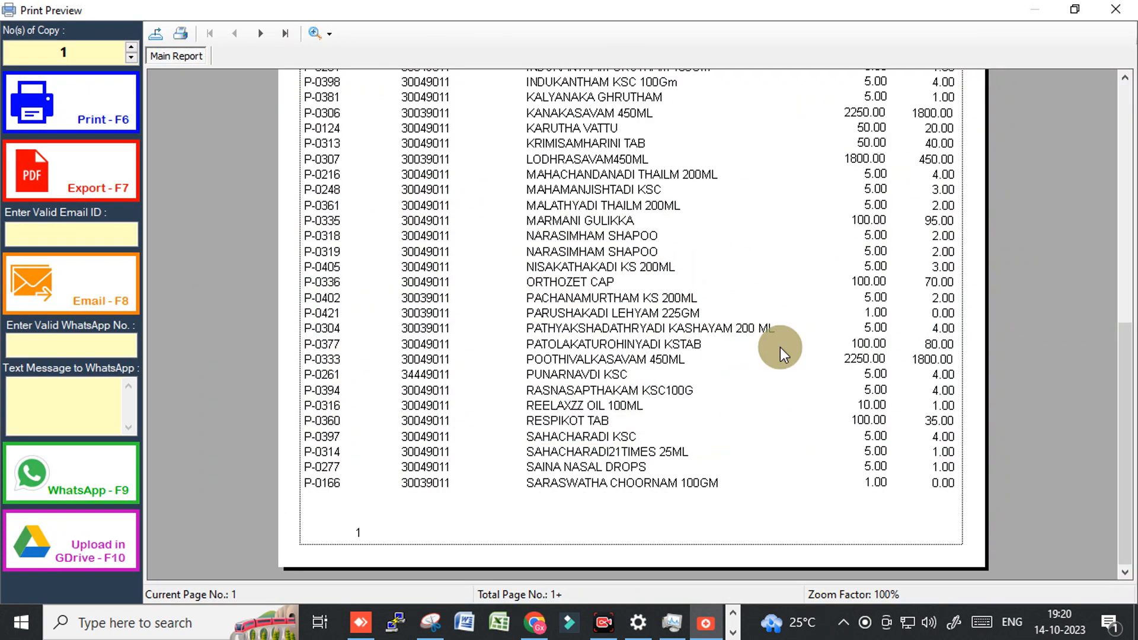
pyautogui.click(1125, 8)
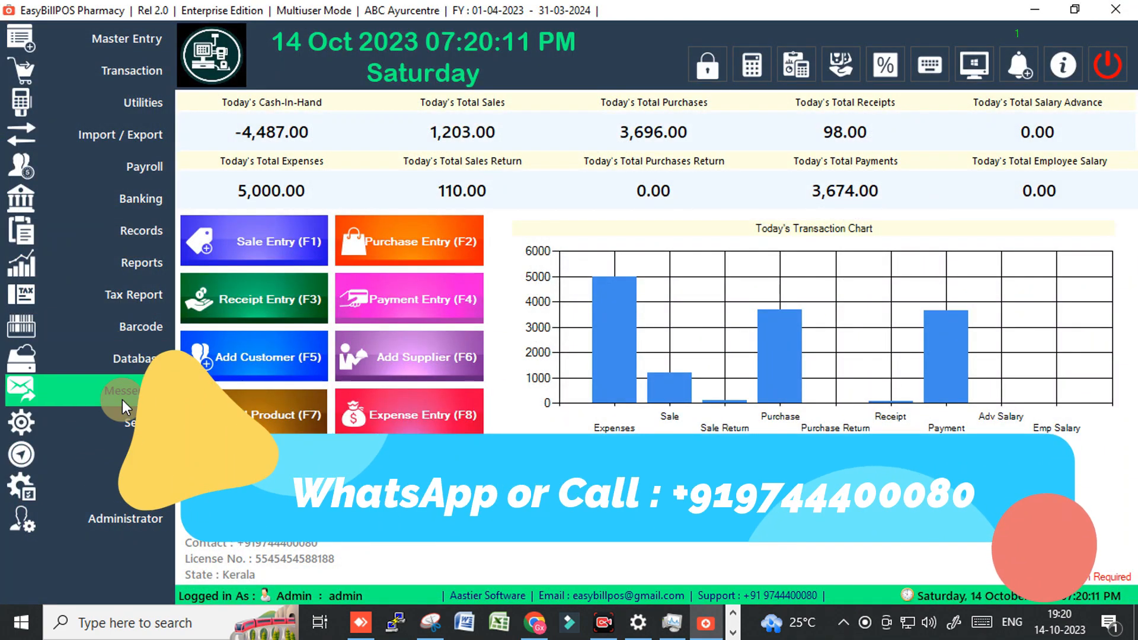
pyautogui.click(131, 265)
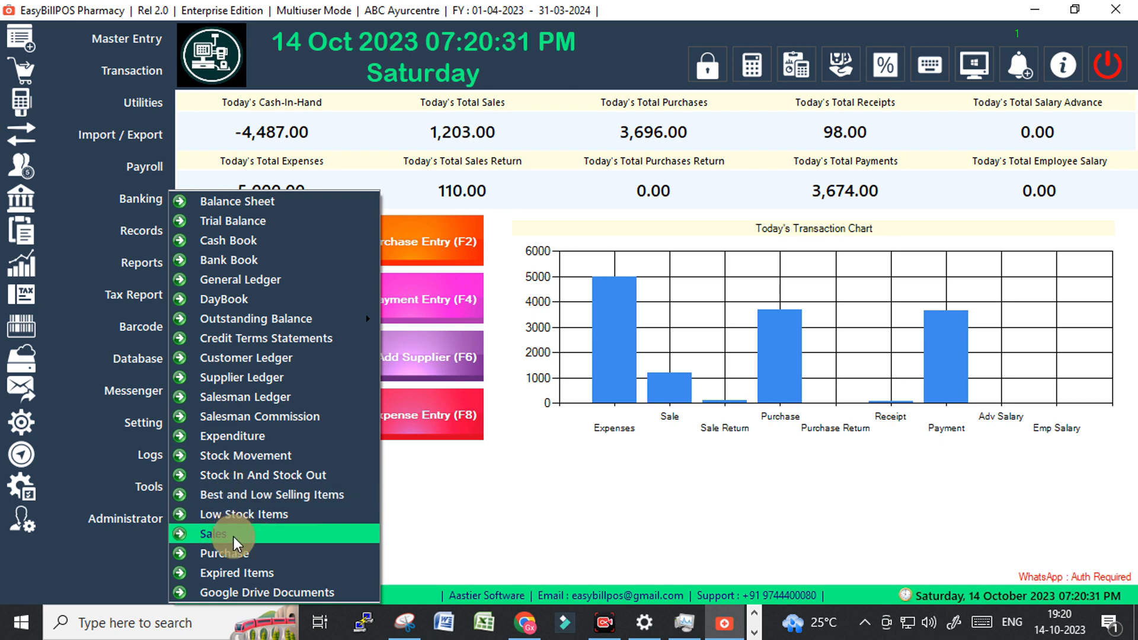
# List expired products from 14/10/2000 to 14/10/2023 (P-0225, P-0213), then close the list.
pyautogui.click(232, 571)
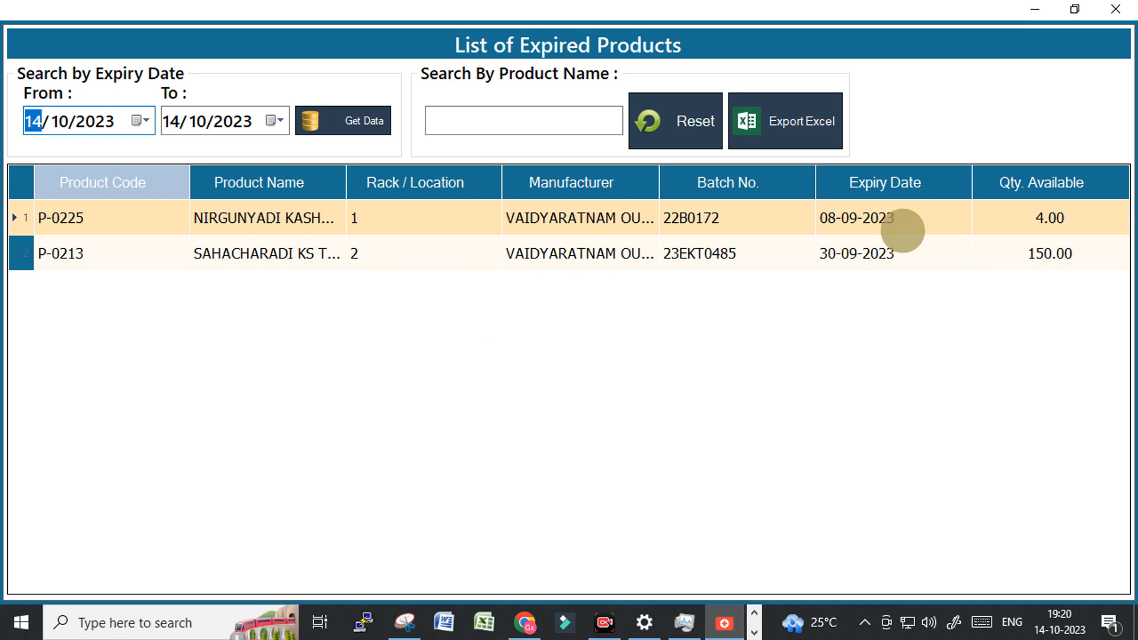
pyautogui.click(197, 125)
pyautogui.click(231, 122)
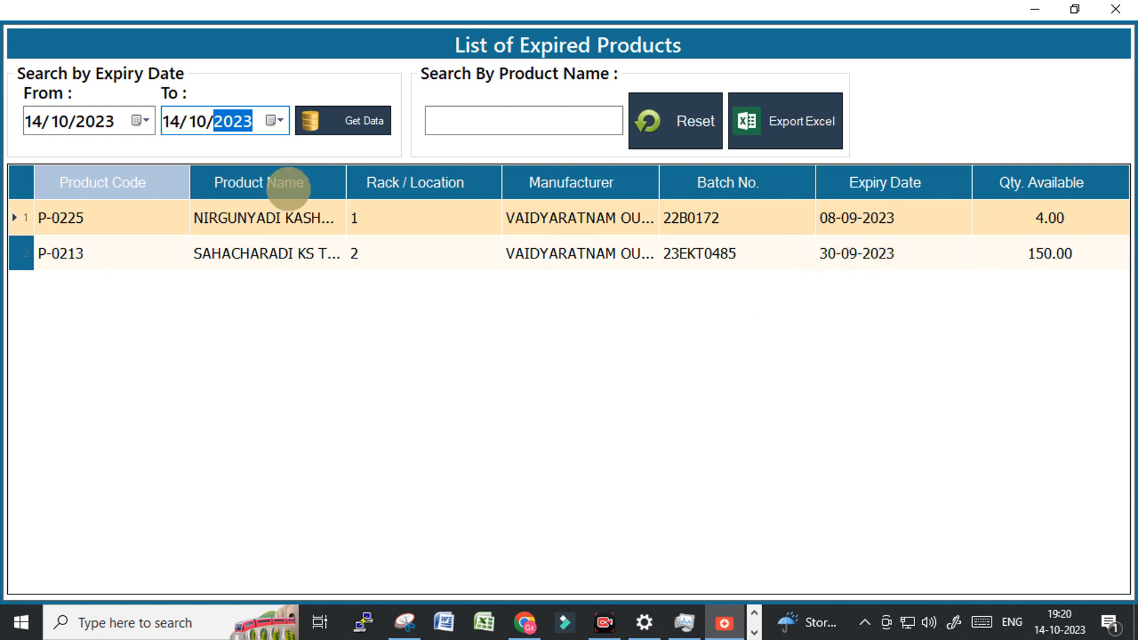
pyautogui.click(85, 122)
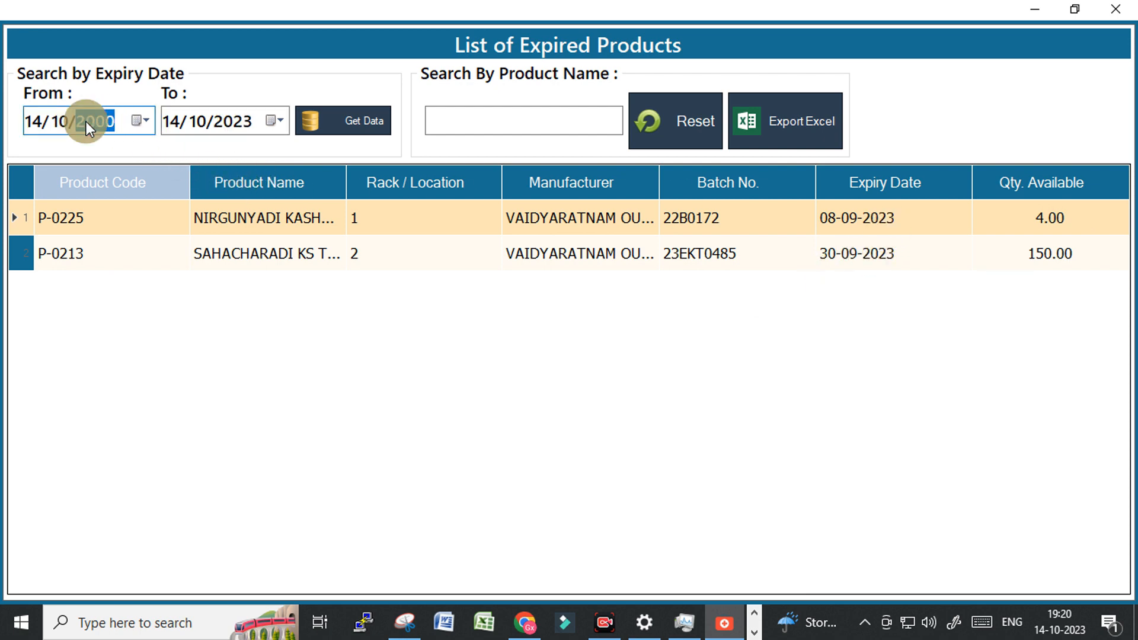
pyautogui.click(332, 120)
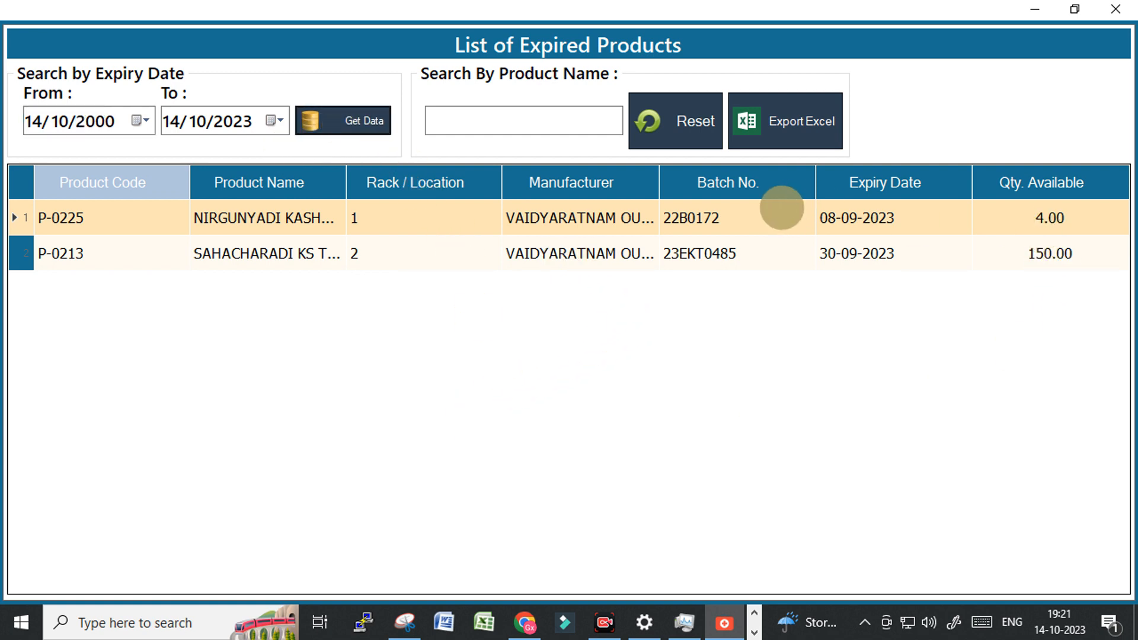
pyautogui.click(782, 208)
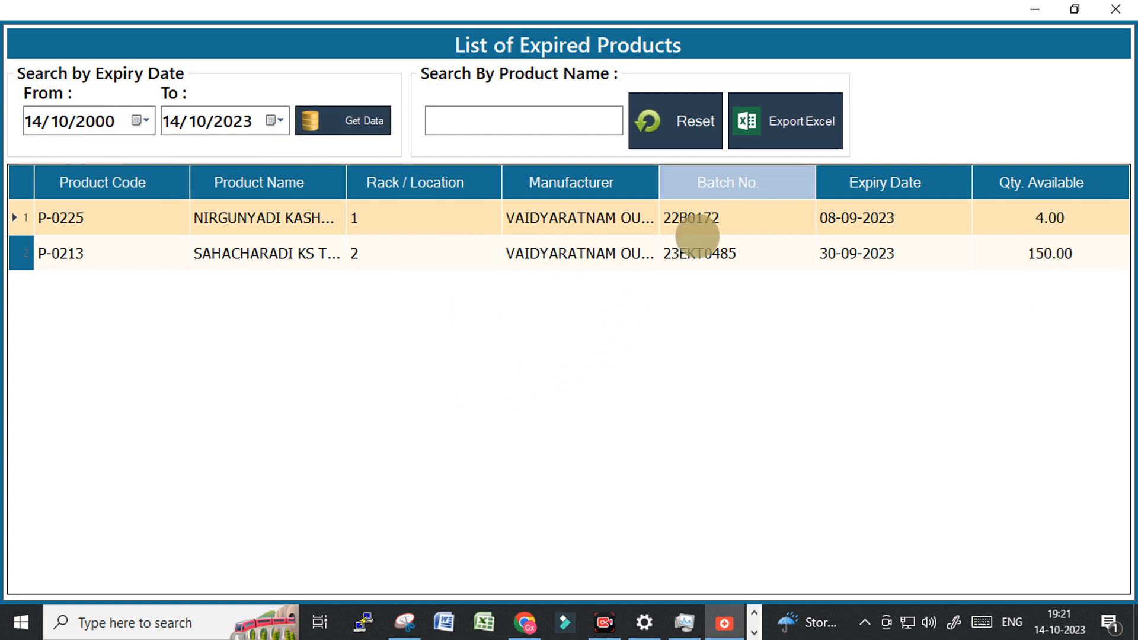
pyautogui.click(1121, 8)
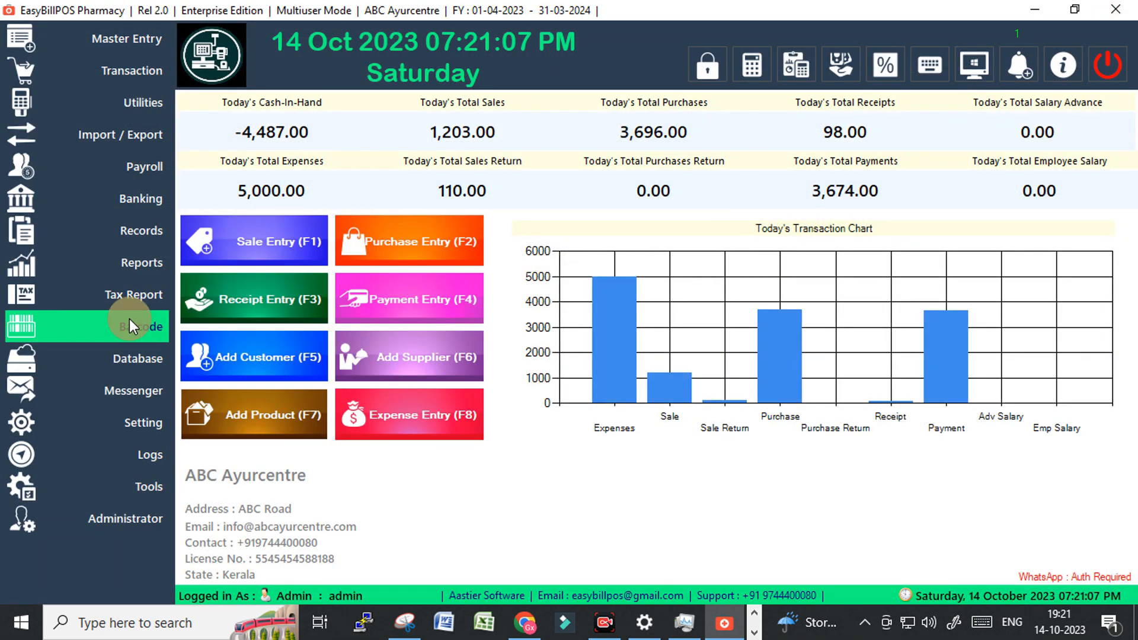
pyautogui.click(125, 265)
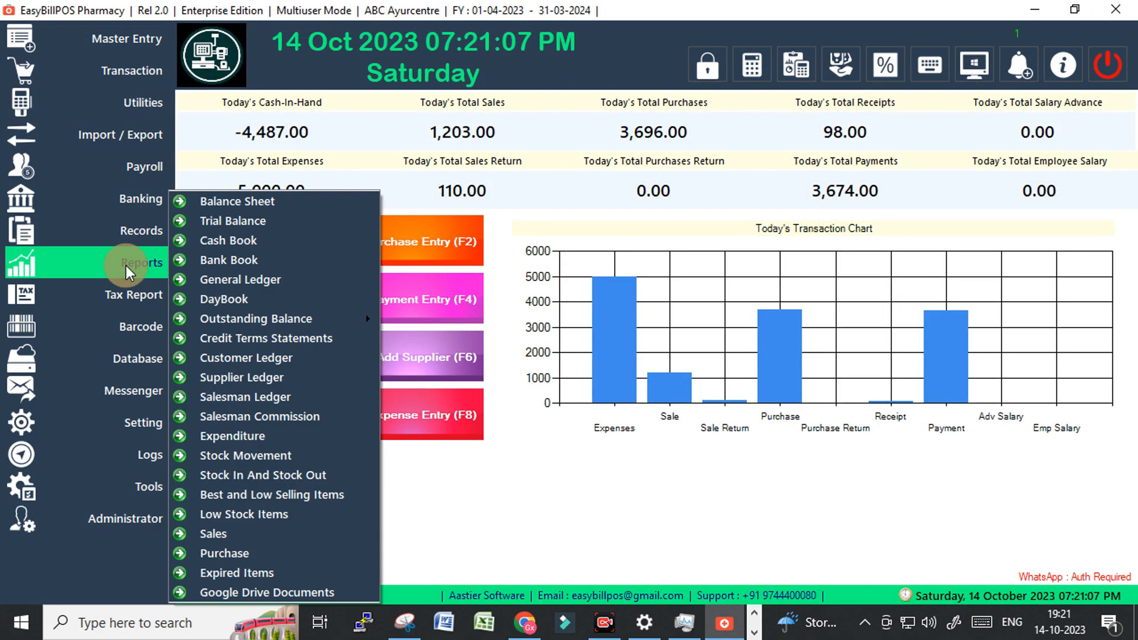
pyautogui.click(242, 593)
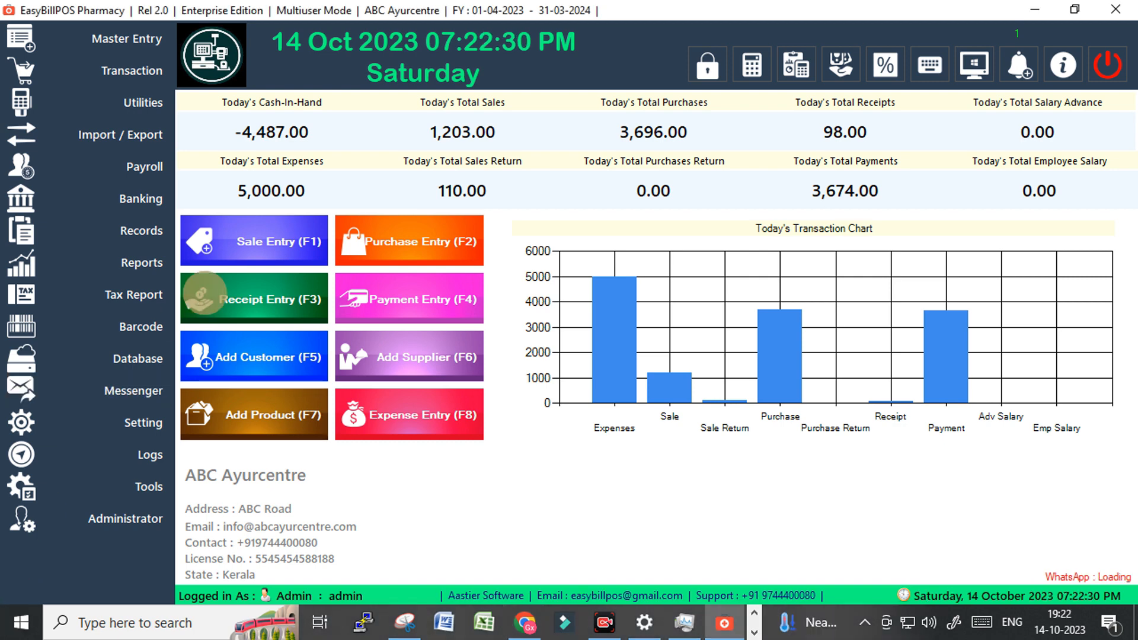
pyautogui.click(136, 356)
pyautogui.click(134, 356)
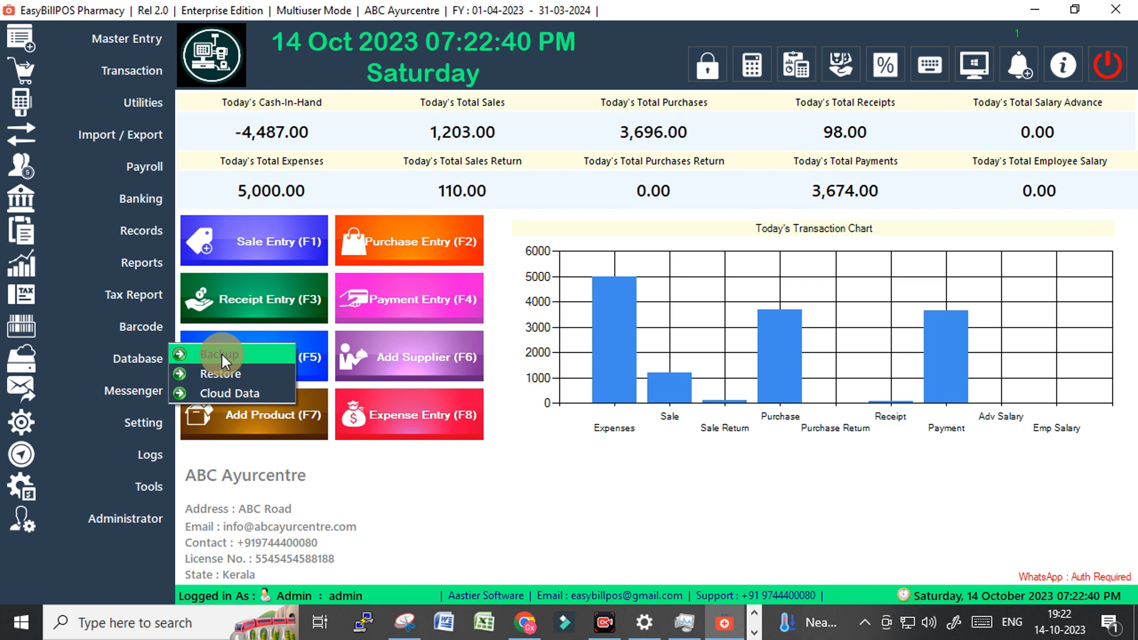
pyautogui.click(230, 393)
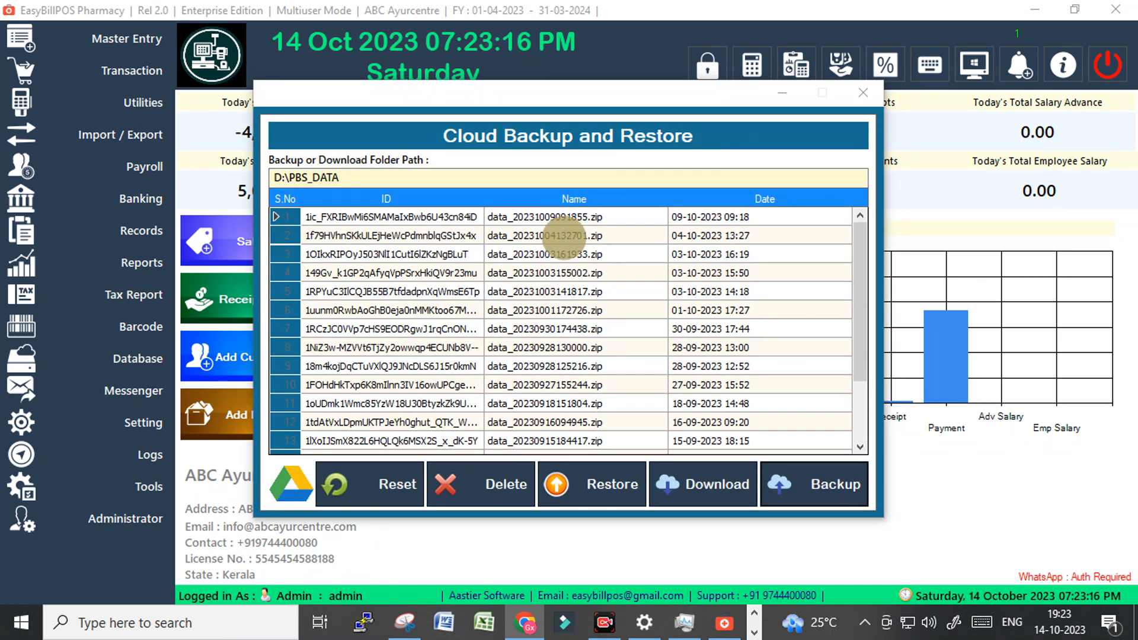
pyautogui.moveTo(602, 90); pyautogui.dragTo(635, 97)
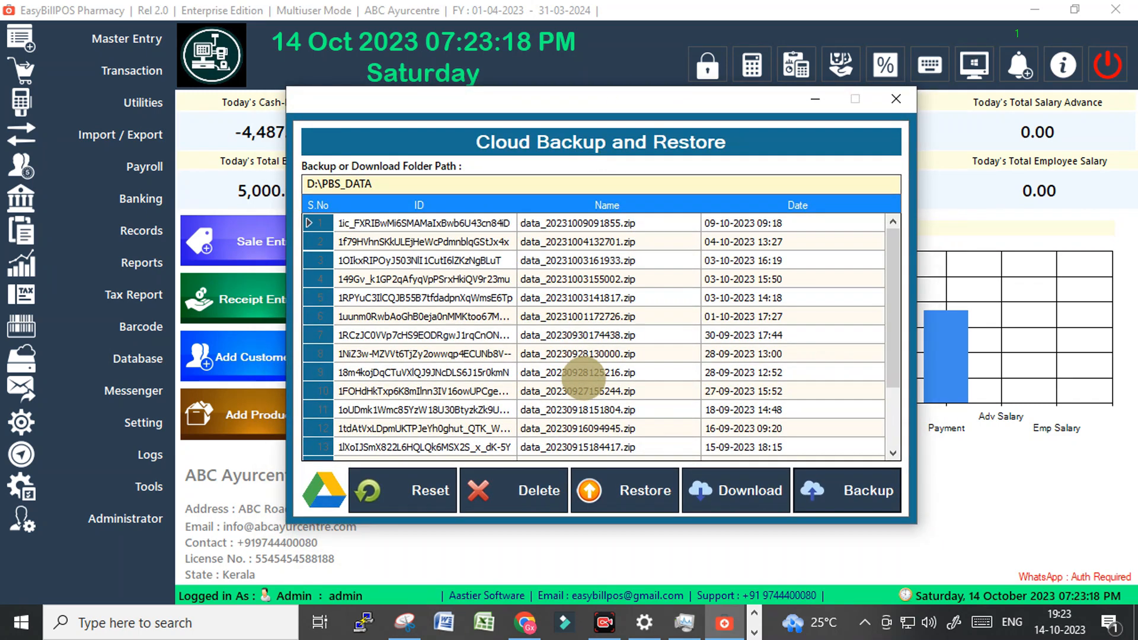
pyautogui.scroll(-2, 587, 386)
pyautogui.scroll(2, 584, 385)
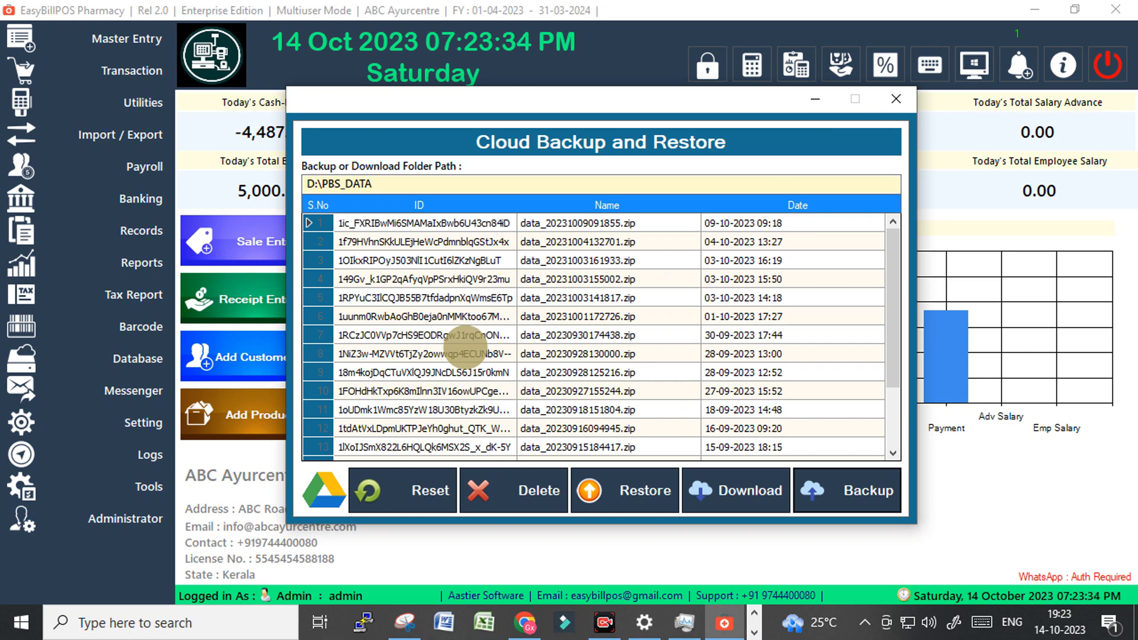
pyautogui.click(883, 99)
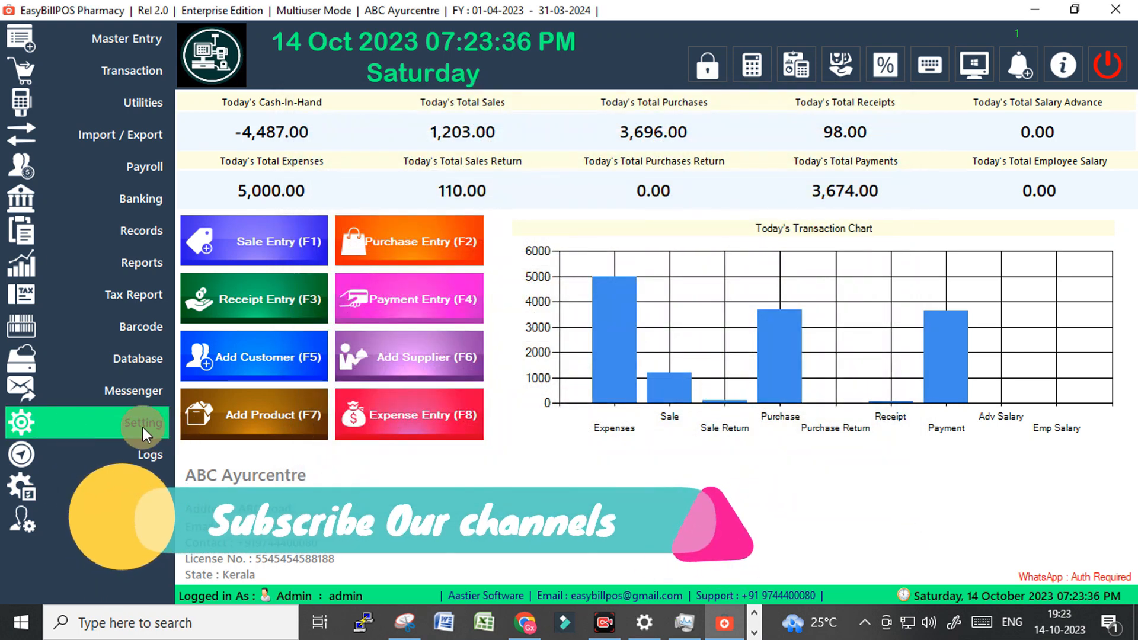
# Update the D:\AutoBackup configuration to offline backup Enabled and cloud backup Disabled.
pyautogui.click(144, 428)
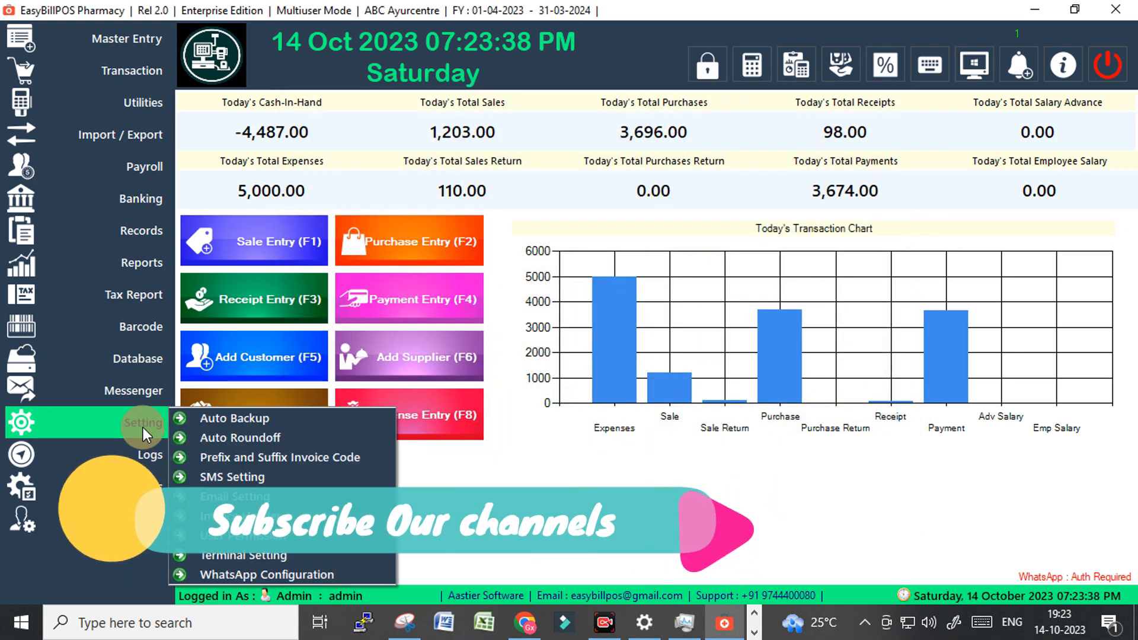
pyautogui.click(257, 419)
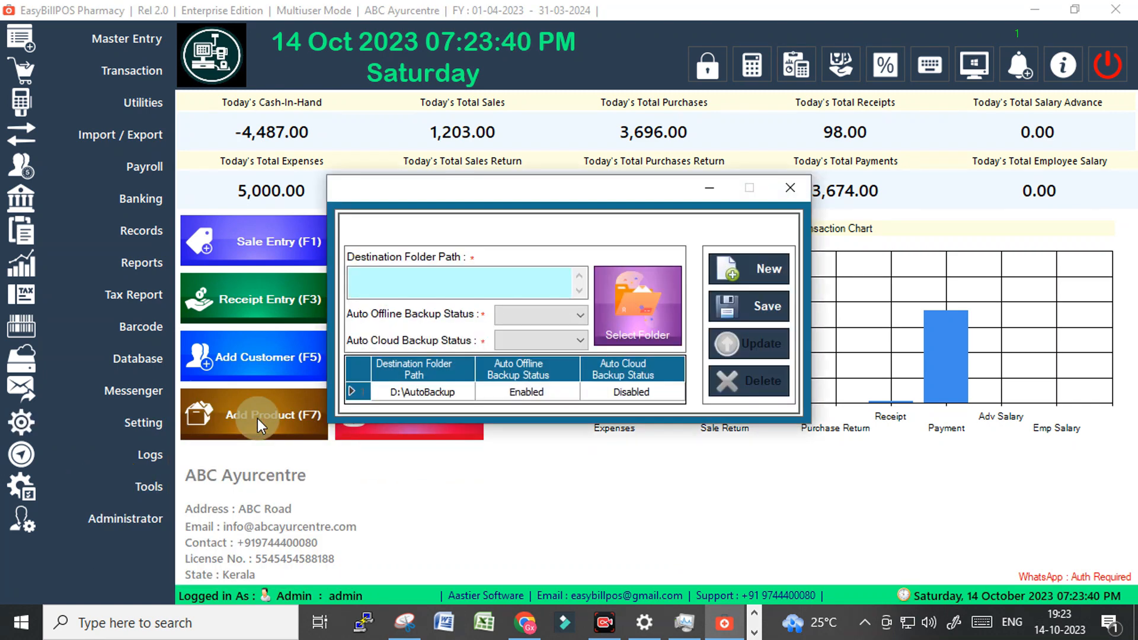
pyautogui.click(417, 391)
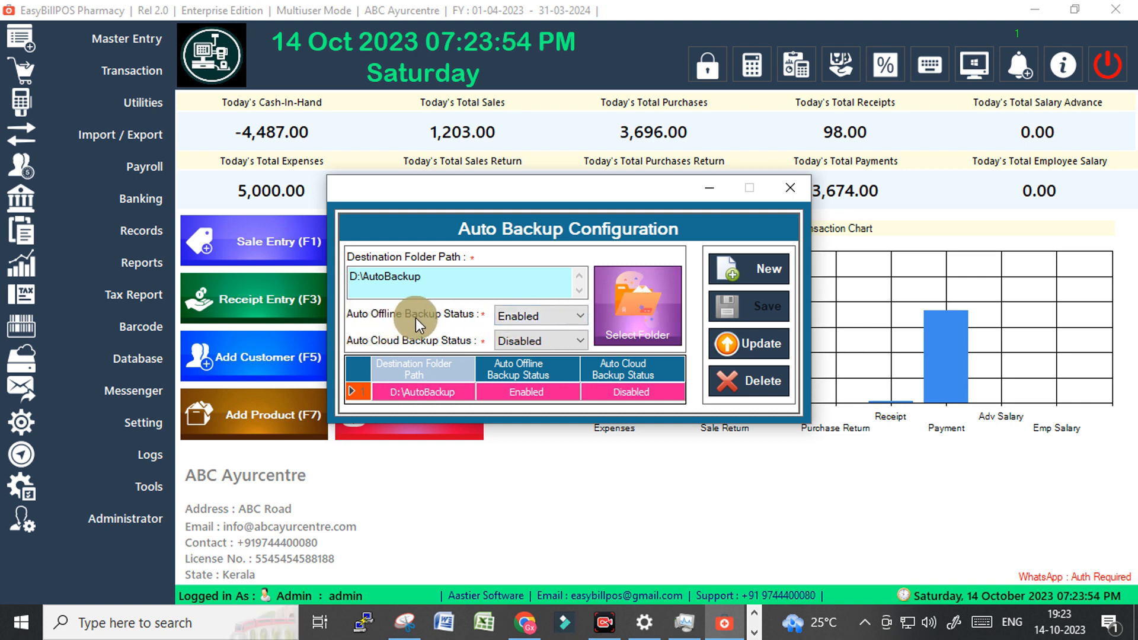
pyautogui.click(524, 315)
pyautogui.click(524, 315)
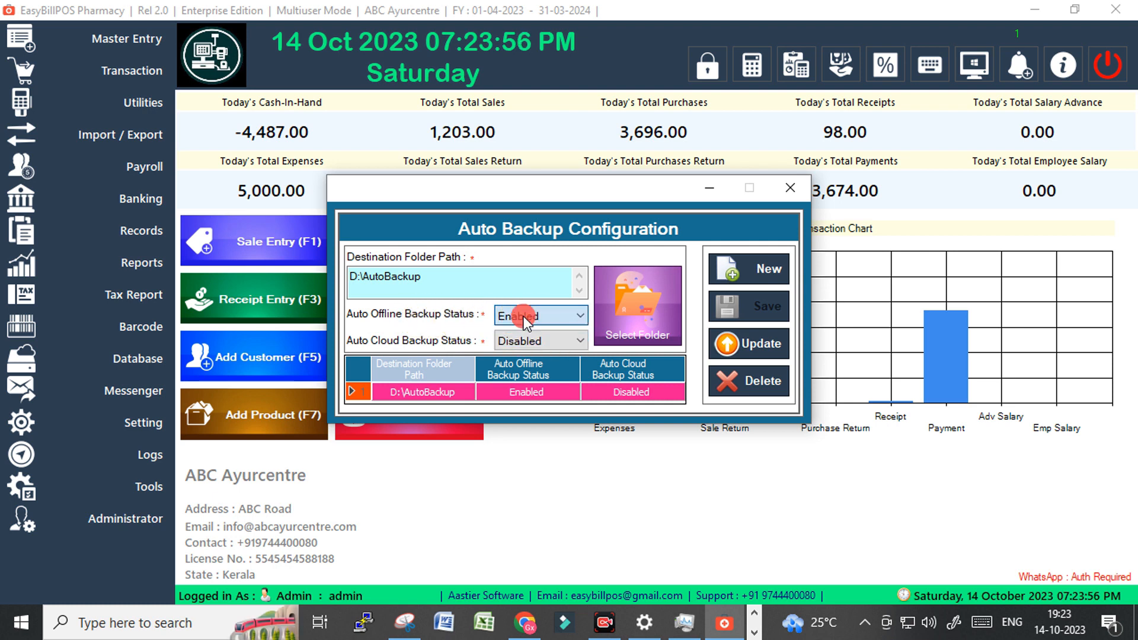
pyautogui.click(524, 342)
pyautogui.click(519, 360)
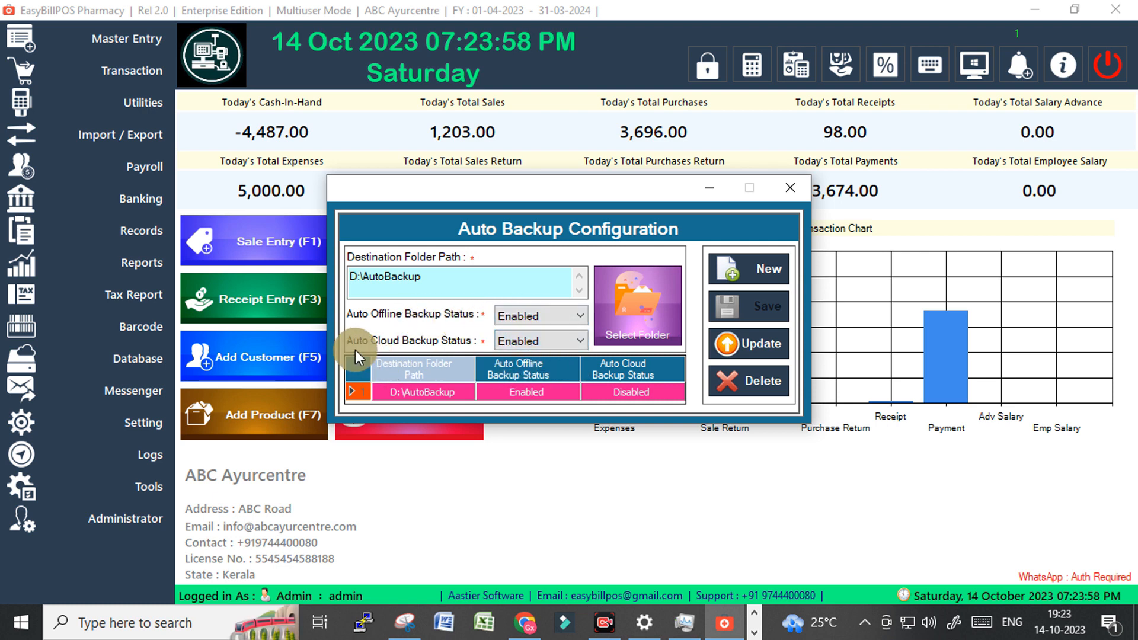
pyautogui.click(522, 343)
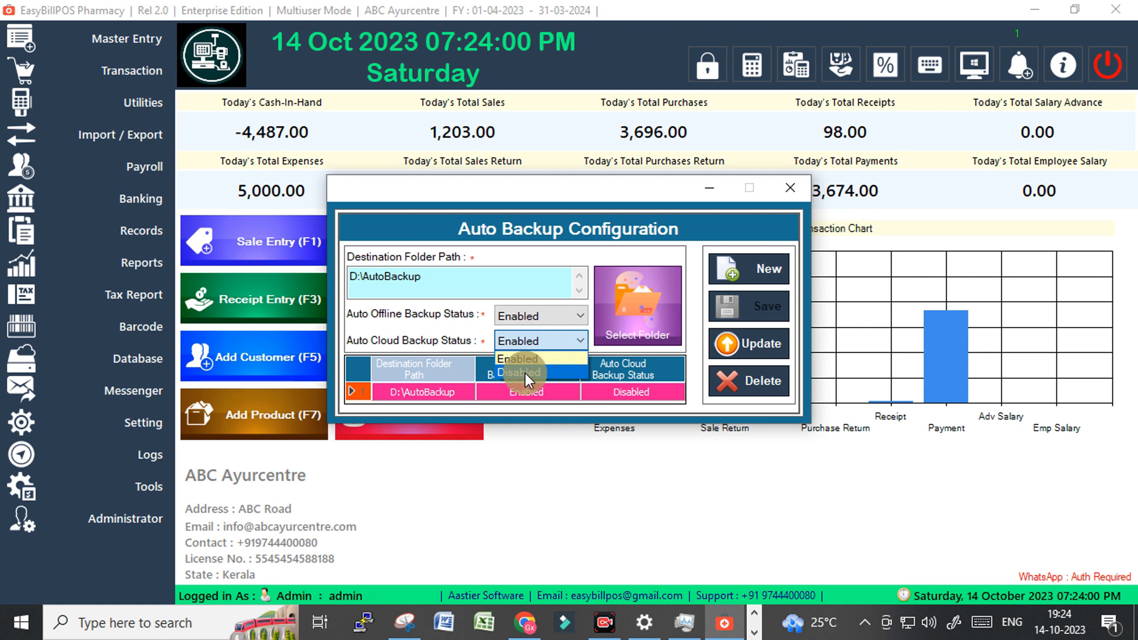
pyautogui.click(525, 371)
pyautogui.click(757, 344)
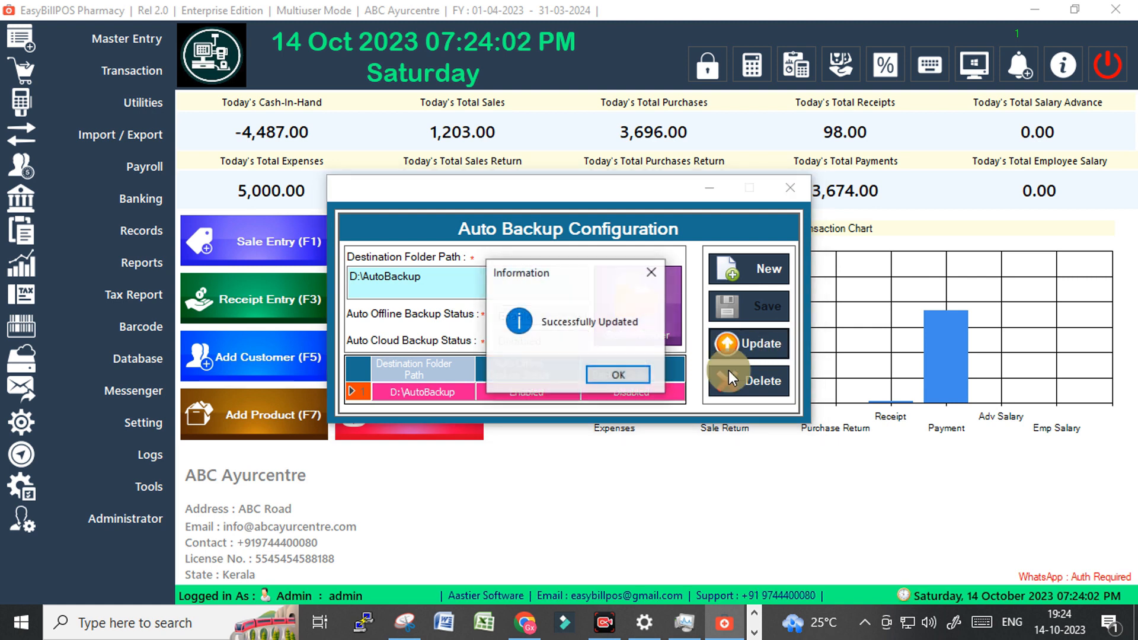
pyautogui.click(610, 373)
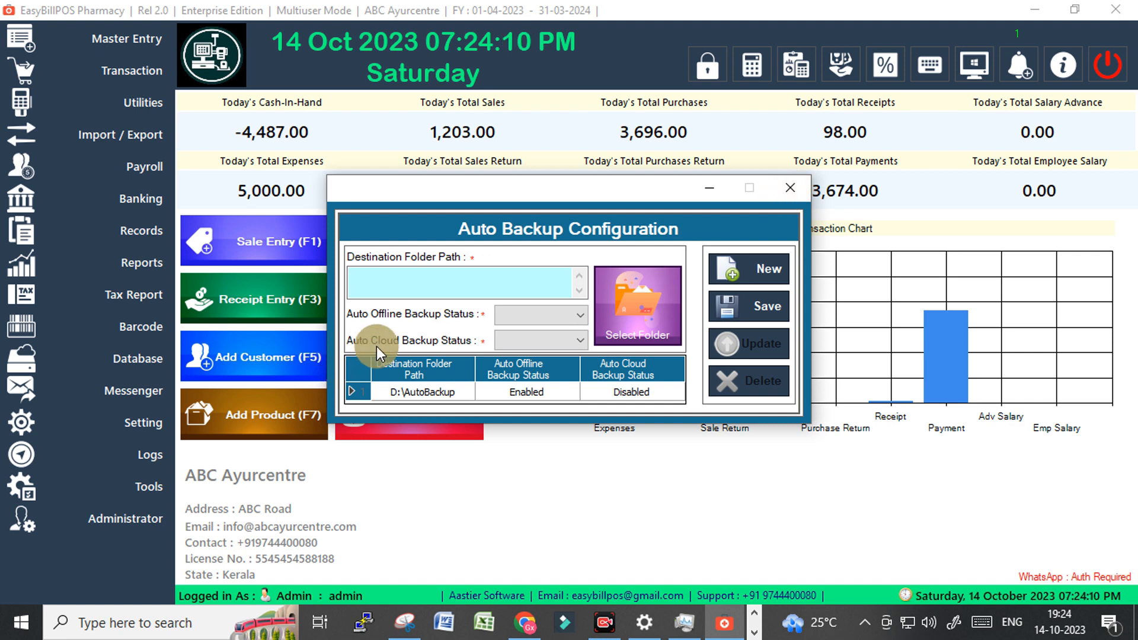
pyautogui.click(792, 191)
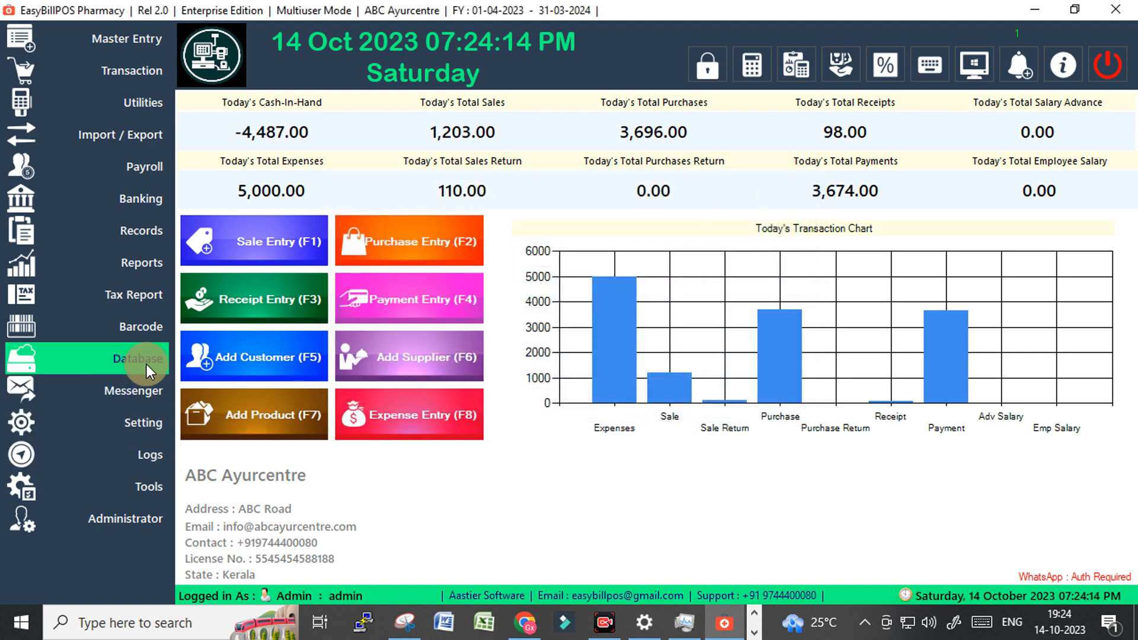
# Try No for Auto Roundoff without saving, then open the Prefix and Suffix Invoice Code settings.
pyautogui.click(143, 424)
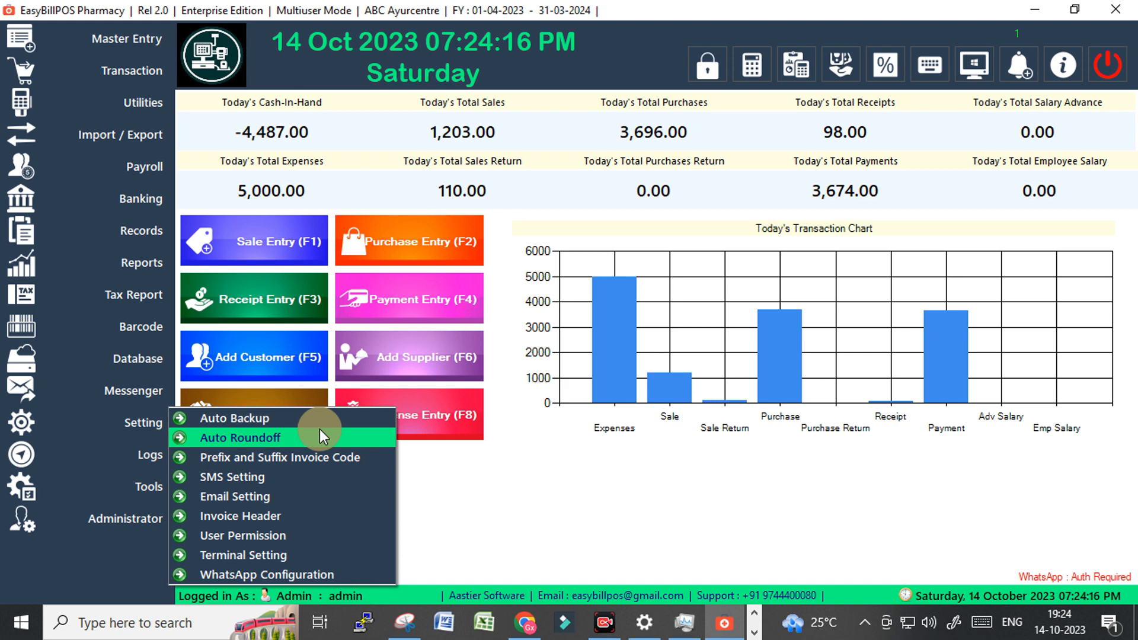
pyautogui.click(247, 439)
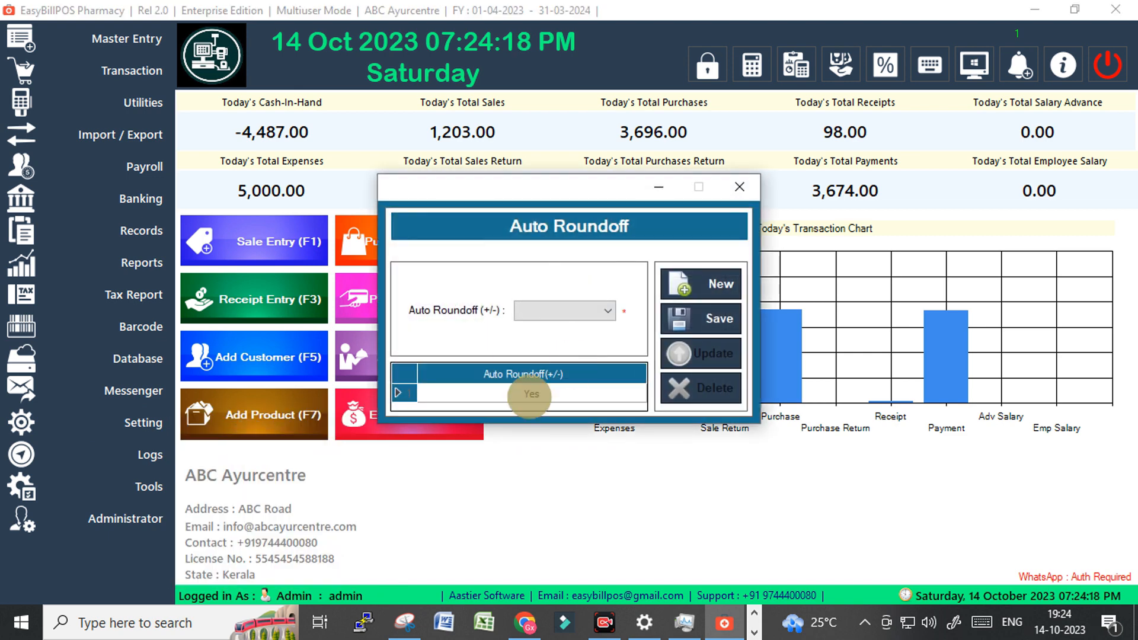
pyautogui.click(530, 394)
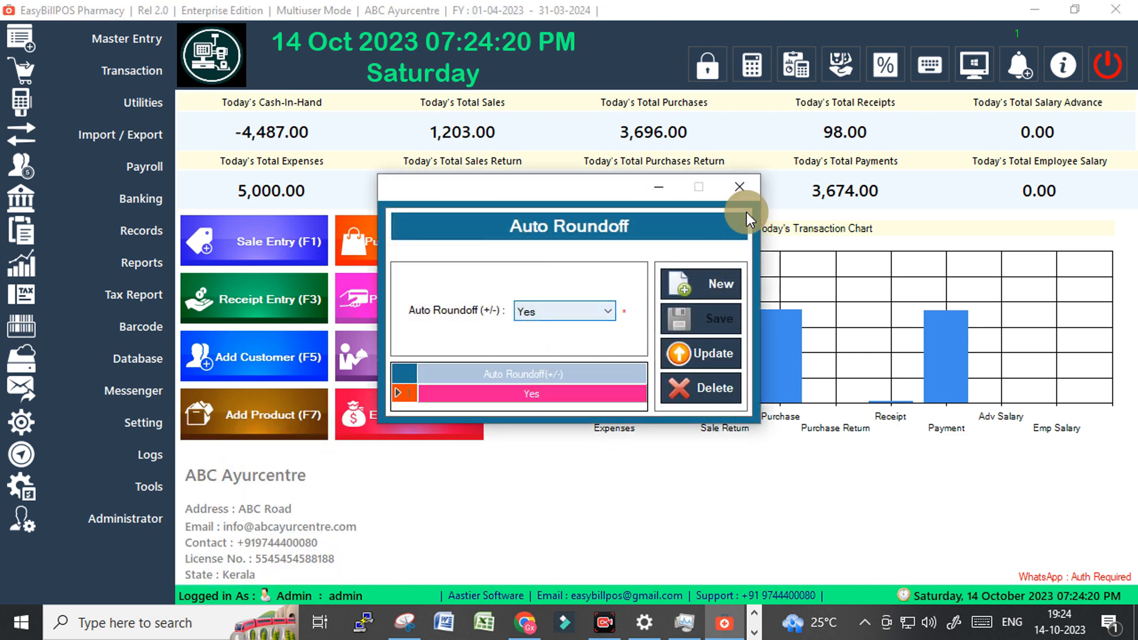
pyautogui.click(544, 311)
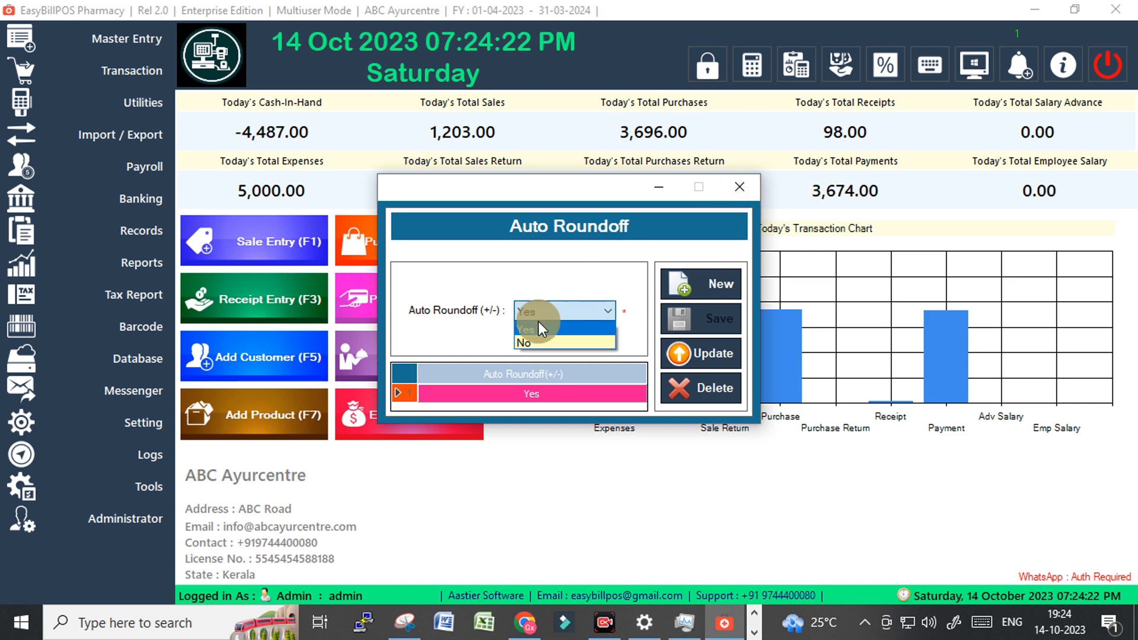
pyautogui.click(536, 327)
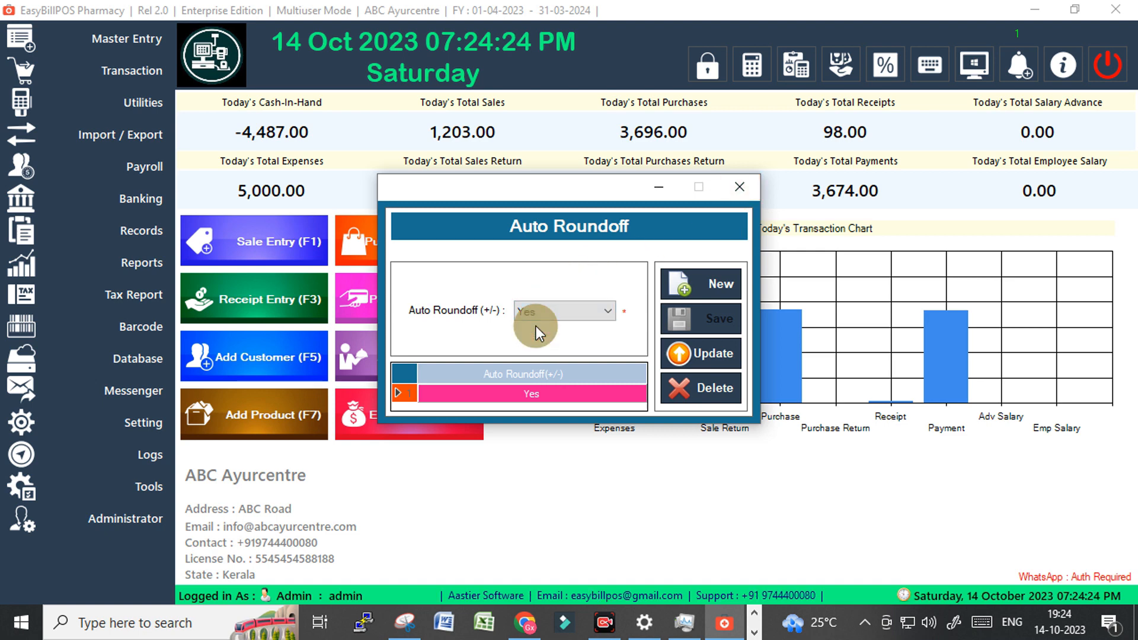
pyautogui.click(540, 316)
pyautogui.click(538, 342)
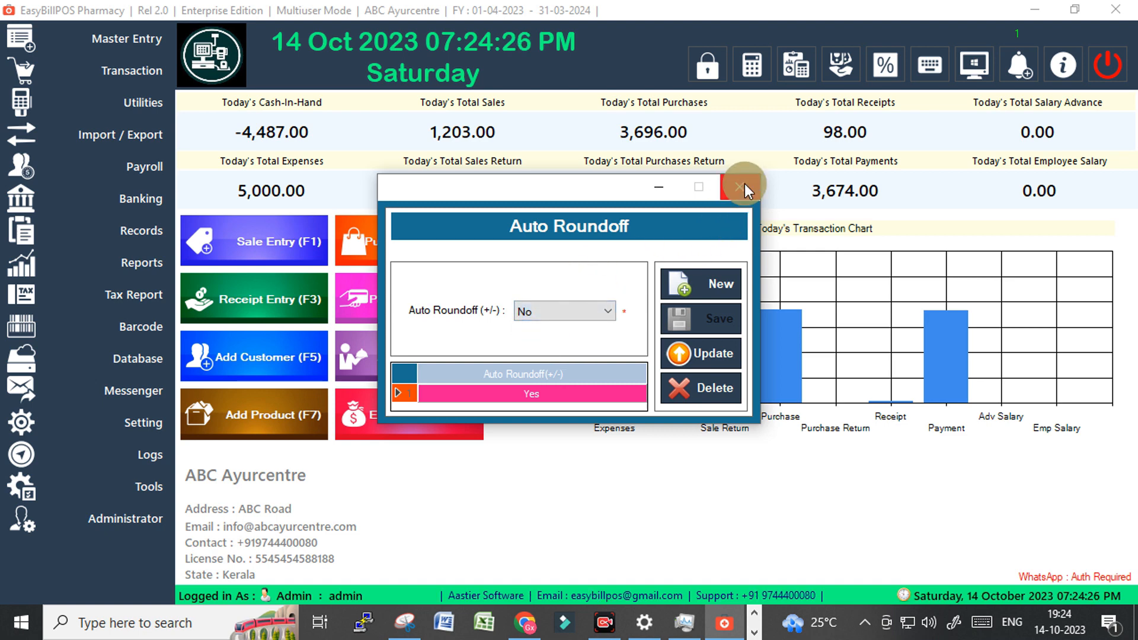
pyautogui.click(744, 183)
pyautogui.click(121, 422)
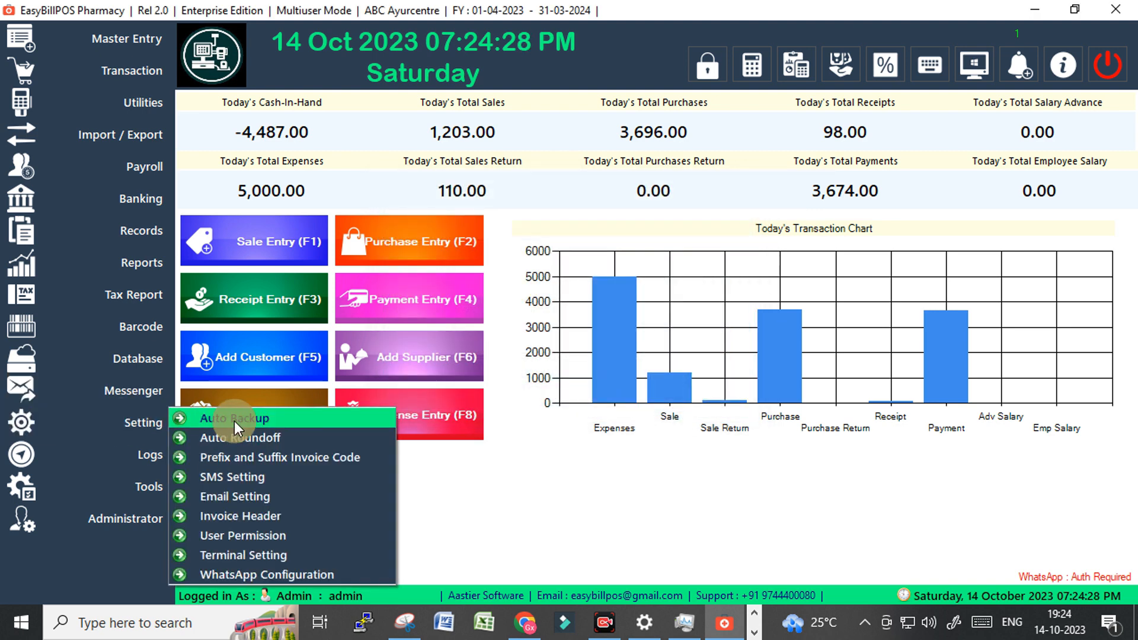
pyautogui.click(244, 455)
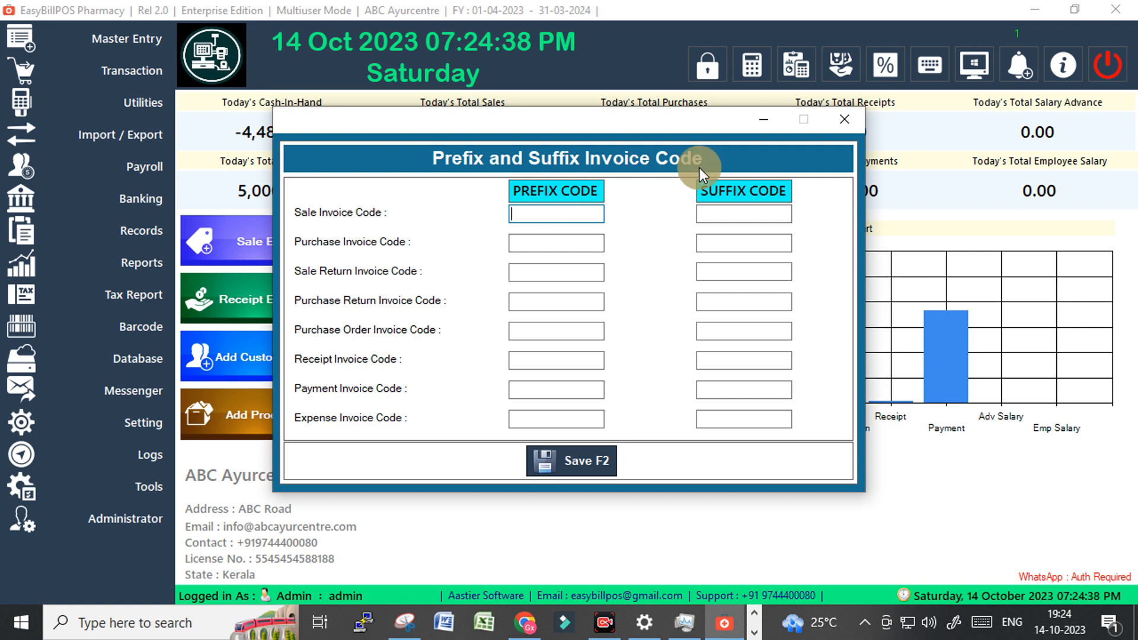
# Inspect invoice number SINV-0016-2023/24 in a new sale entry, then close Point of Sale.
pyautogui.click(844, 120)
pyautogui.click(230, 239)
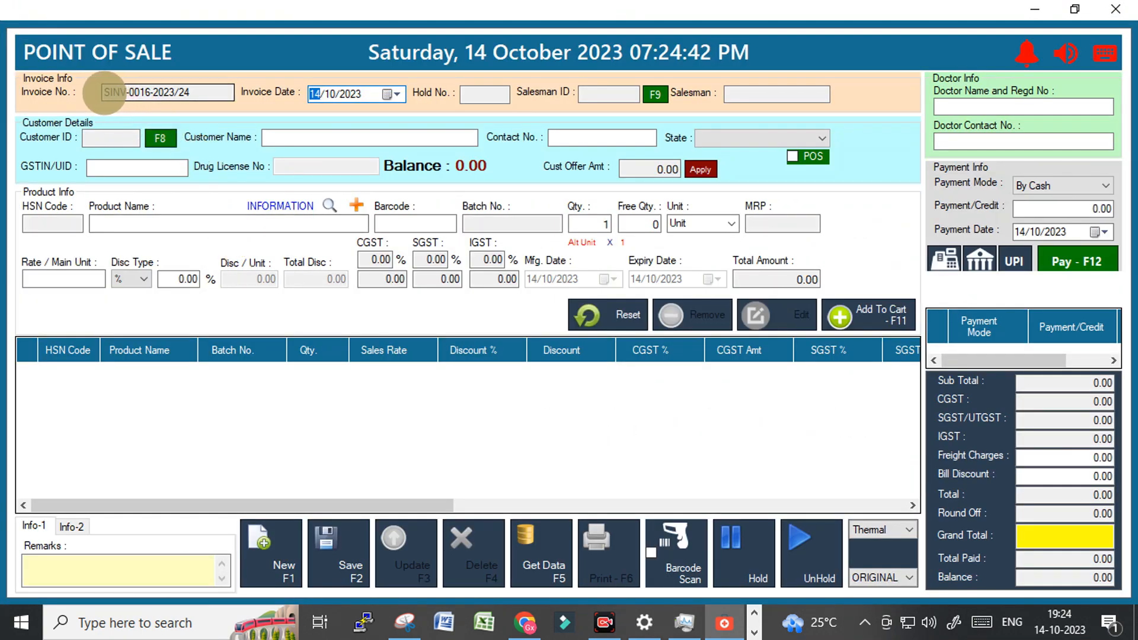
pyautogui.moveTo(103, 93); pyautogui.dragTo(193, 93)
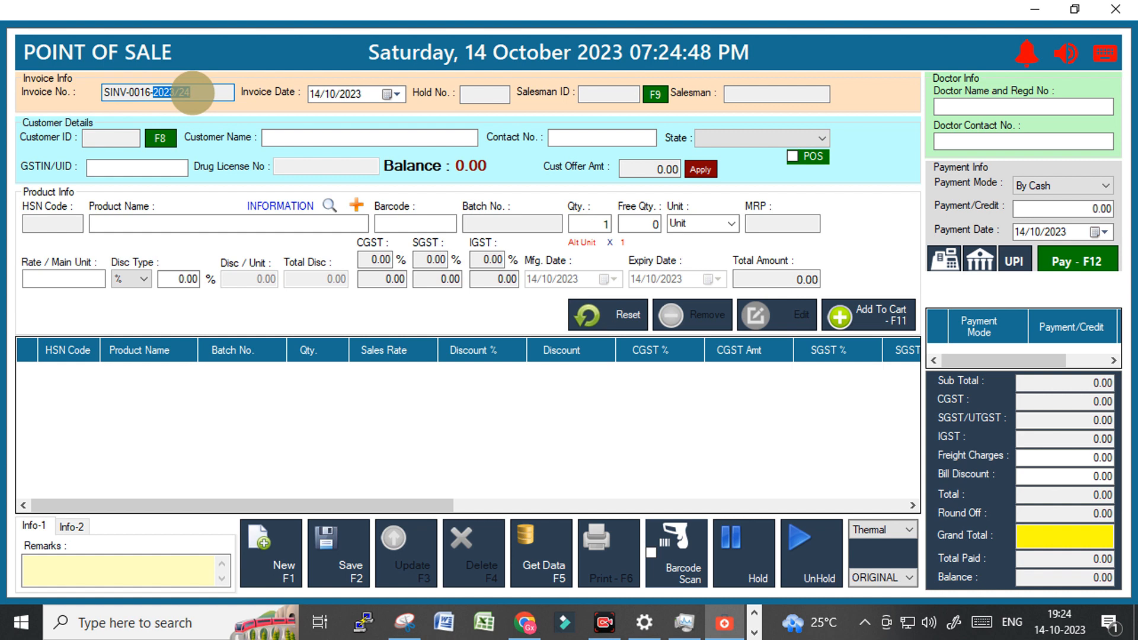
pyautogui.click(152, 93)
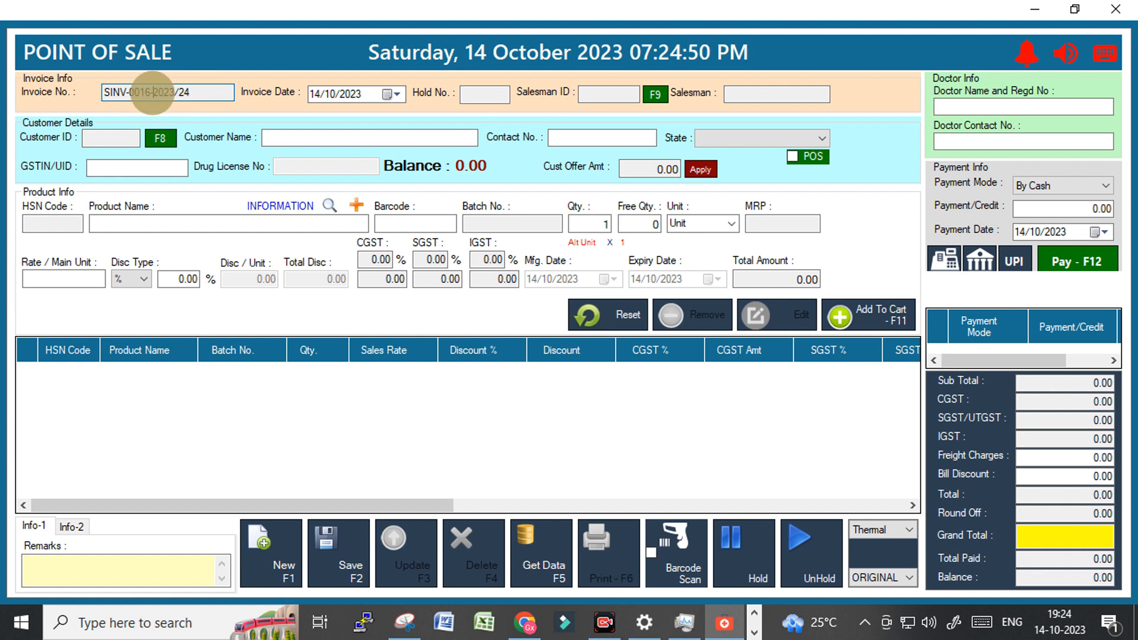
pyautogui.moveTo(152, 93); pyautogui.dragTo(194, 93)
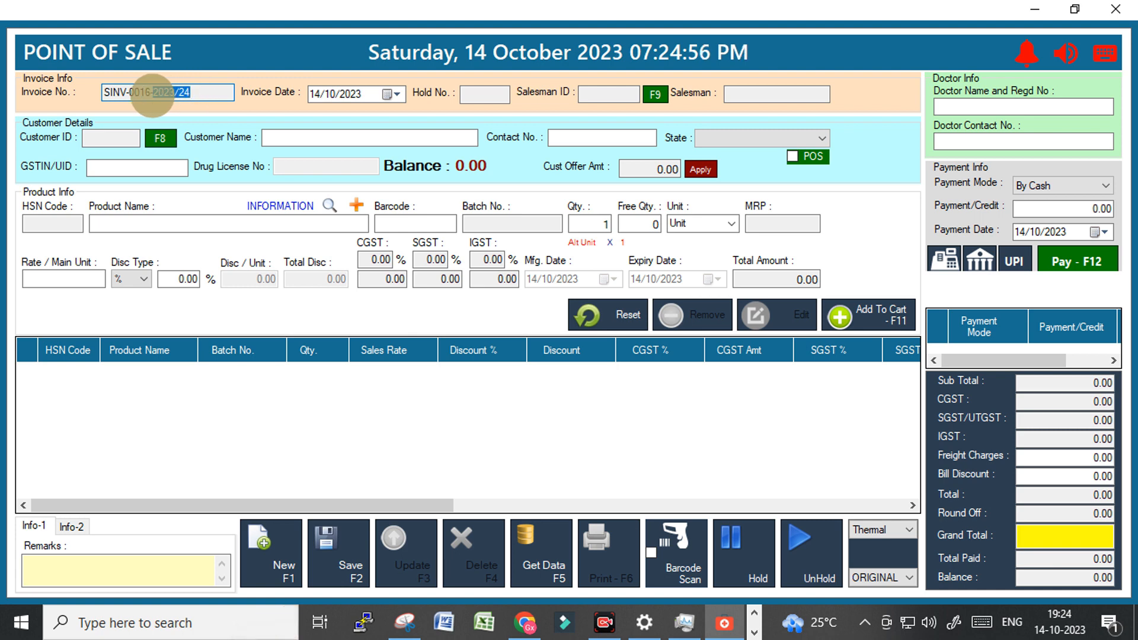
pyautogui.moveTo(152, 93); pyautogui.dragTo(197, 96)
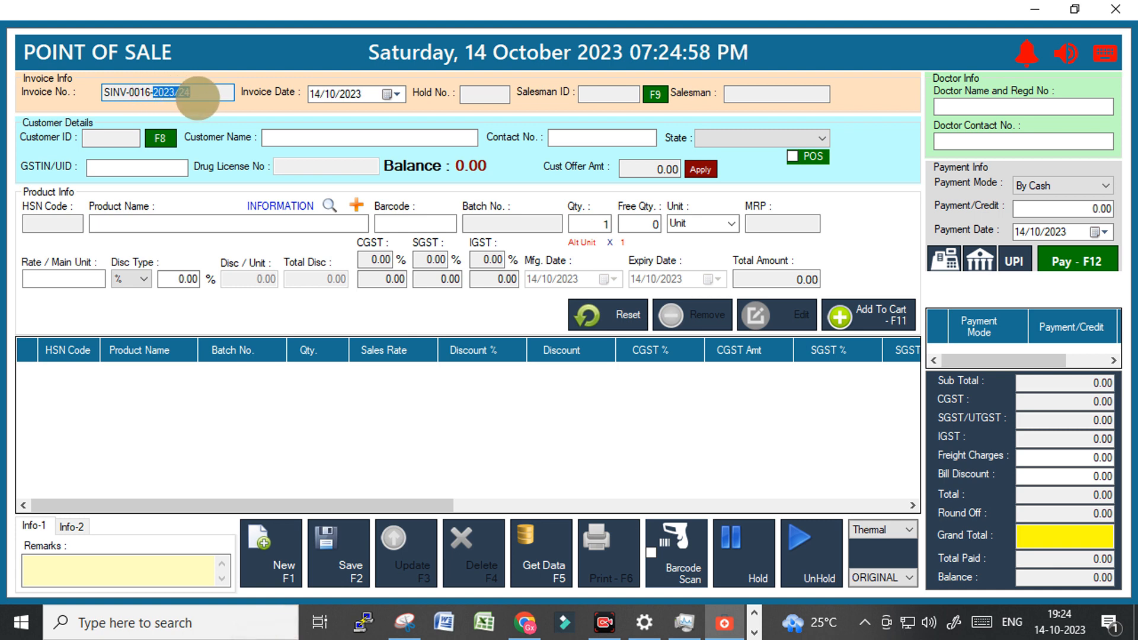
pyautogui.click(1114, 9)
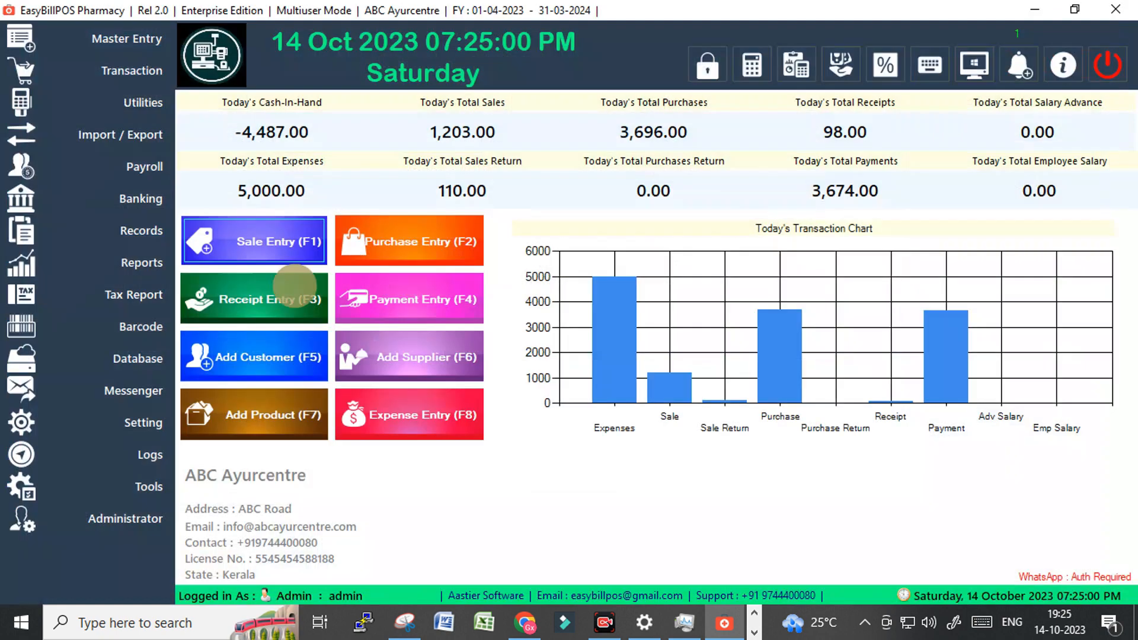
# Set the sale invoice code prefix to ABC and the suffix to 2024, and save.
pyautogui.click(131, 418)
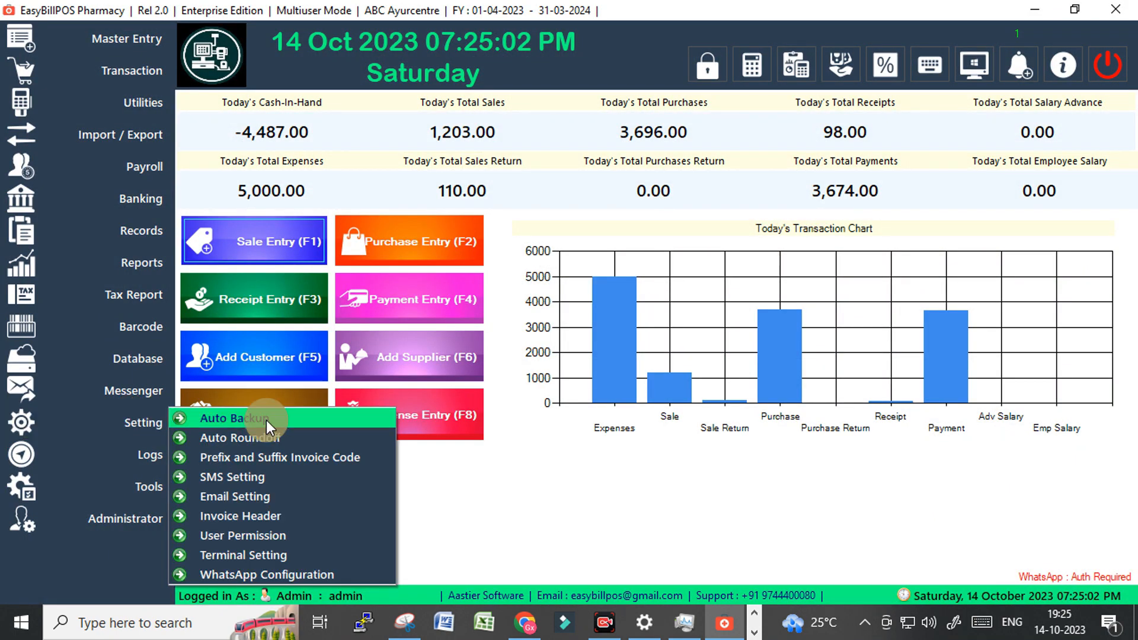
pyautogui.click(264, 458)
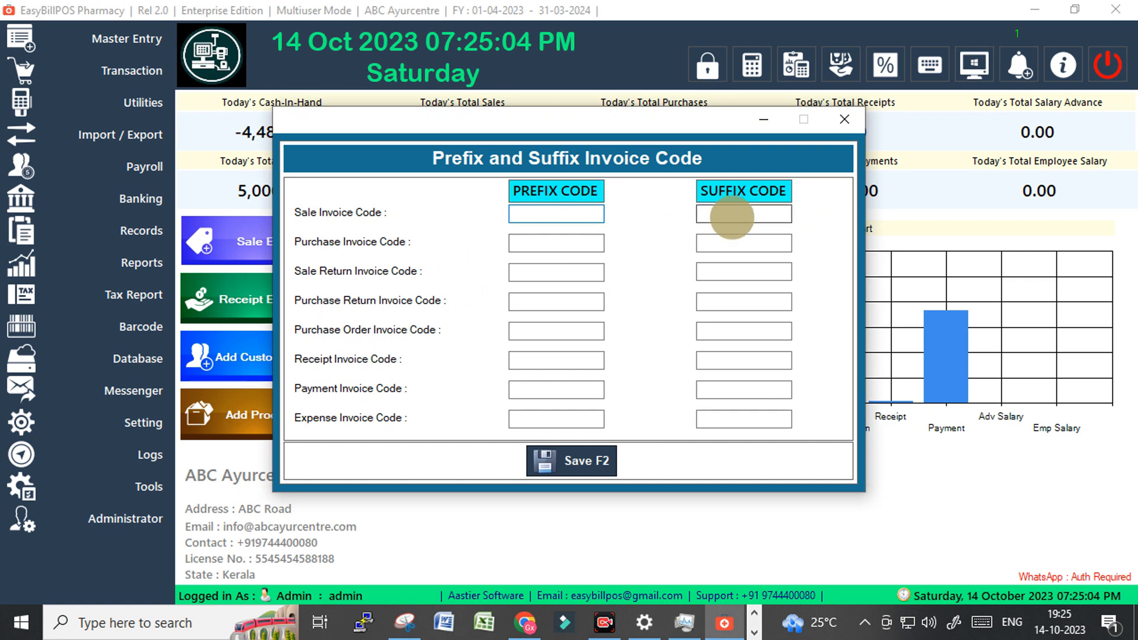
pyautogui.click(732, 217)
pyautogui.write('204')
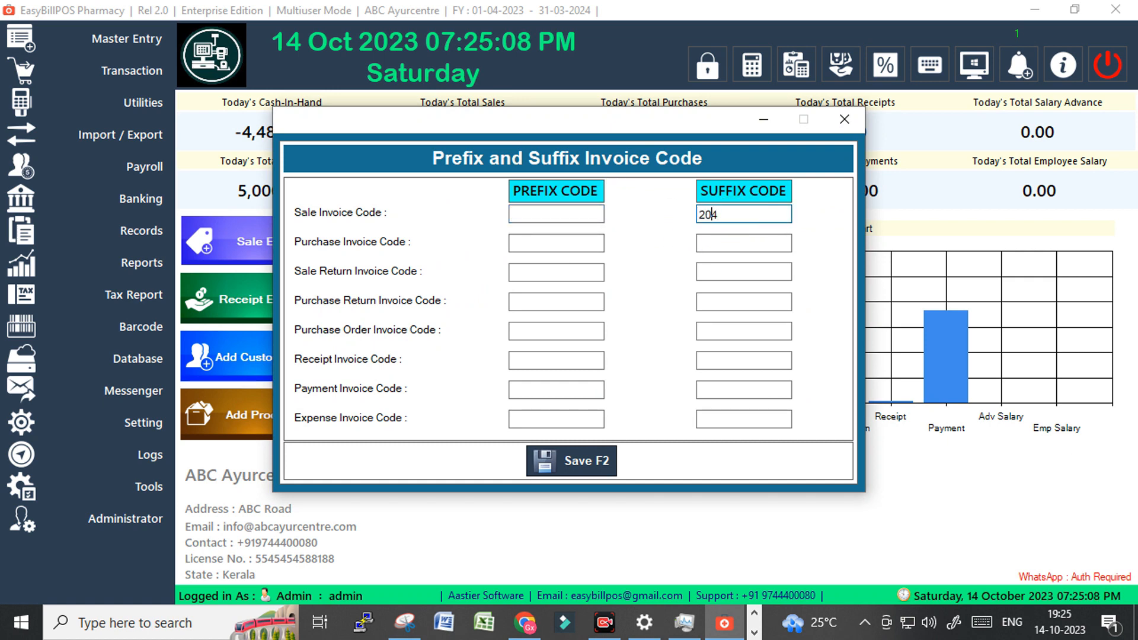
pyautogui.click(714, 215)
pyautogui.write('2')
pyautogui.click(563, 214)
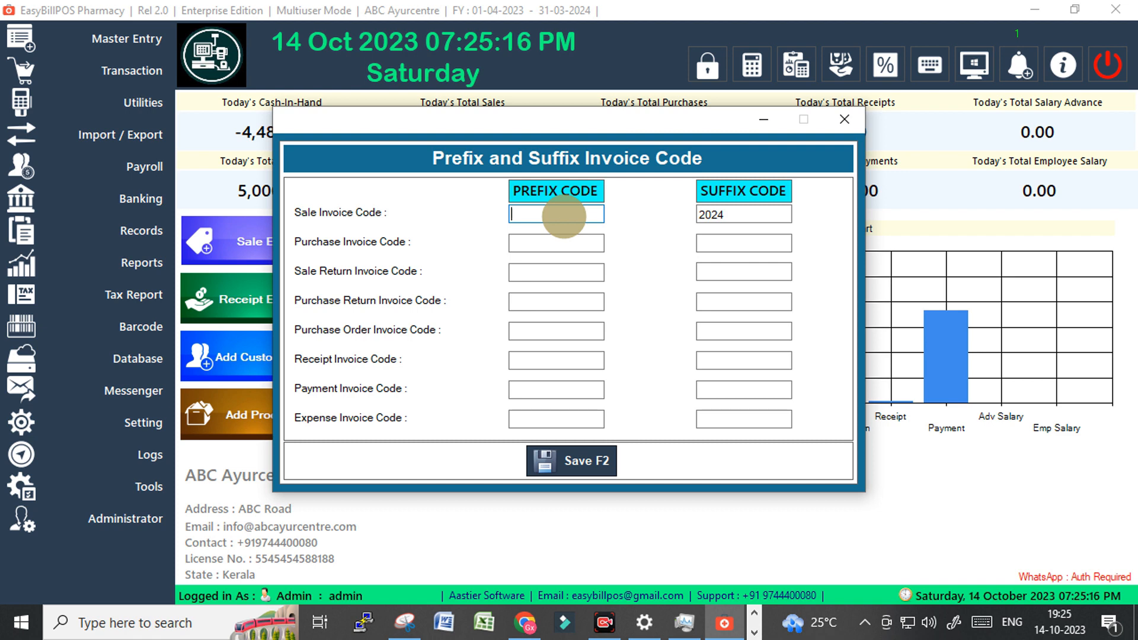
pyautogui.write('ABC')
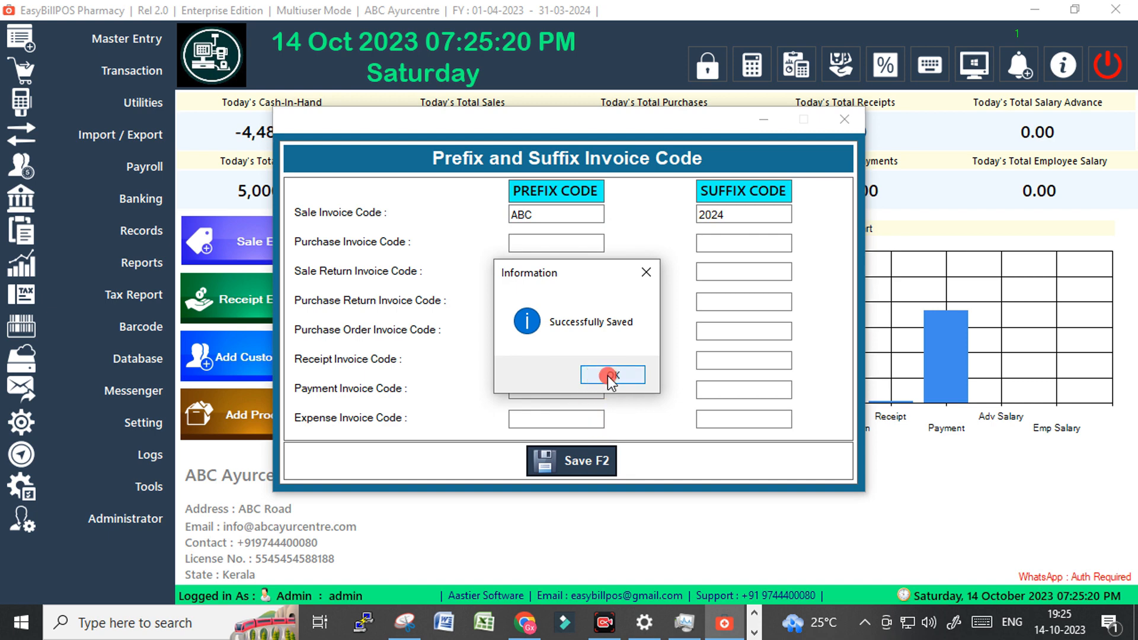
pyautogui.click(606, 376)
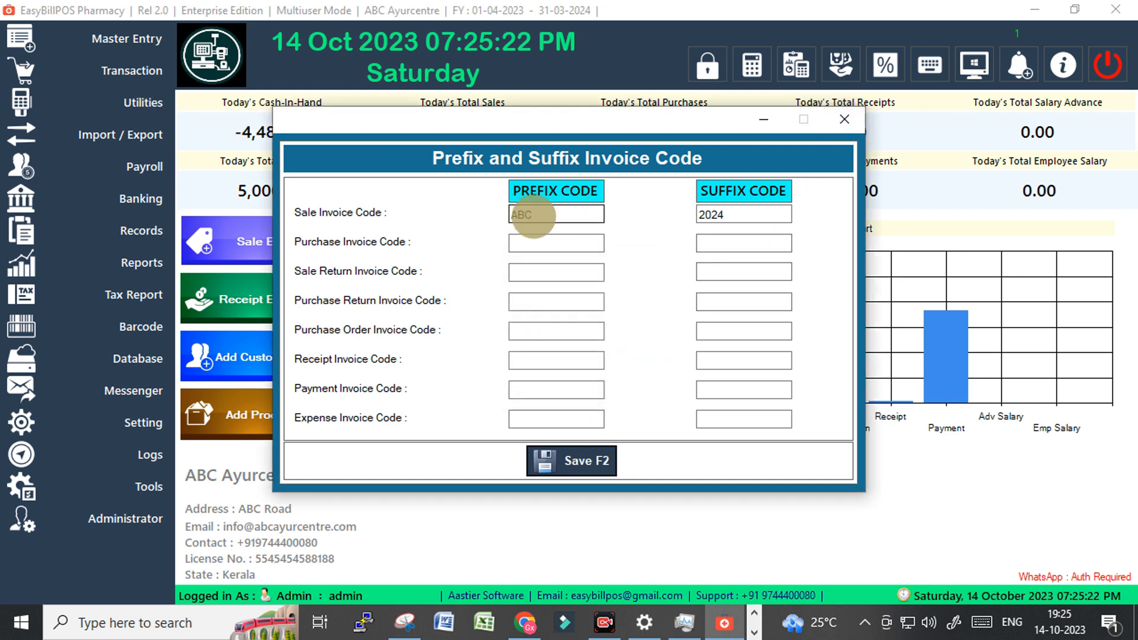
# Confirm a new sale entry's invoice number reads ABC-0016-2024.
pyautogui.click(725, 215)
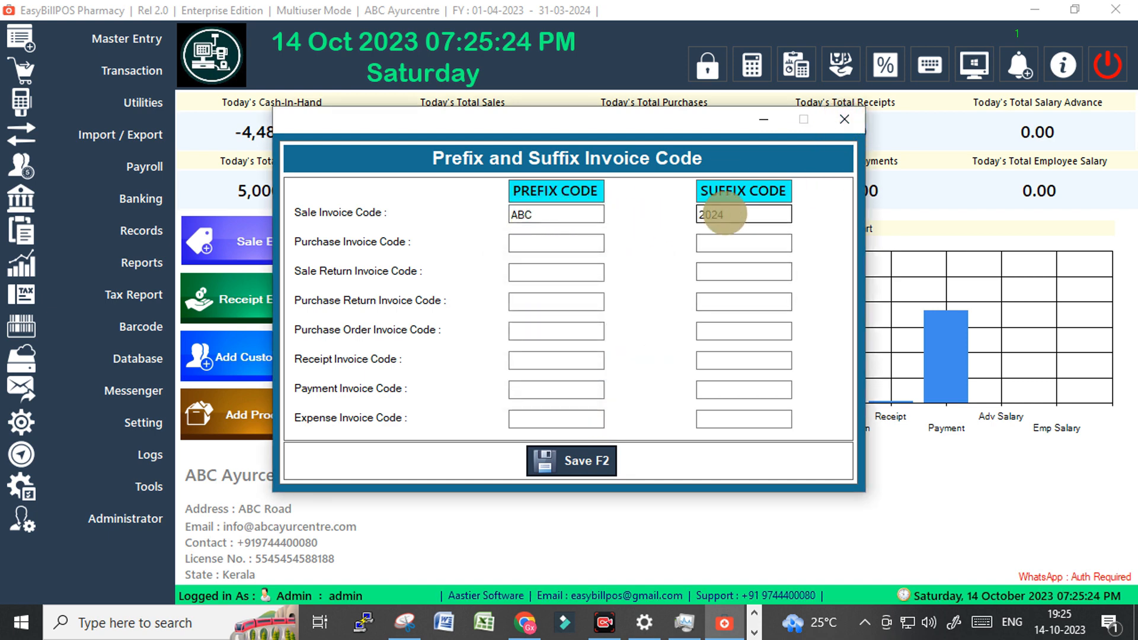
pyautogui.click(842, 119)
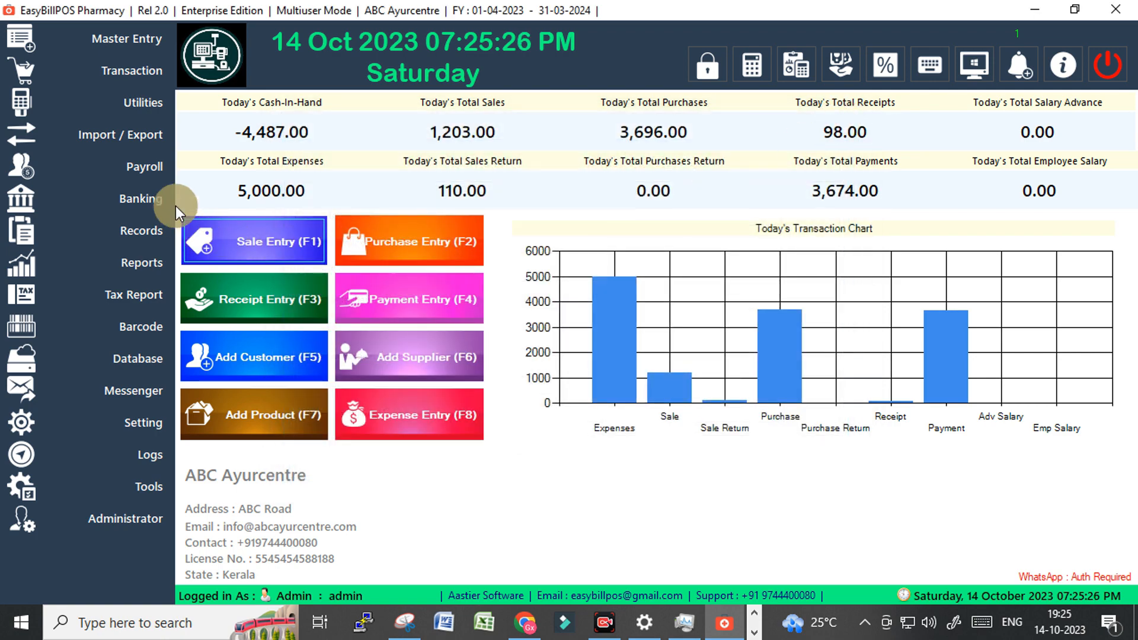
pyautogui.click(236, 239)
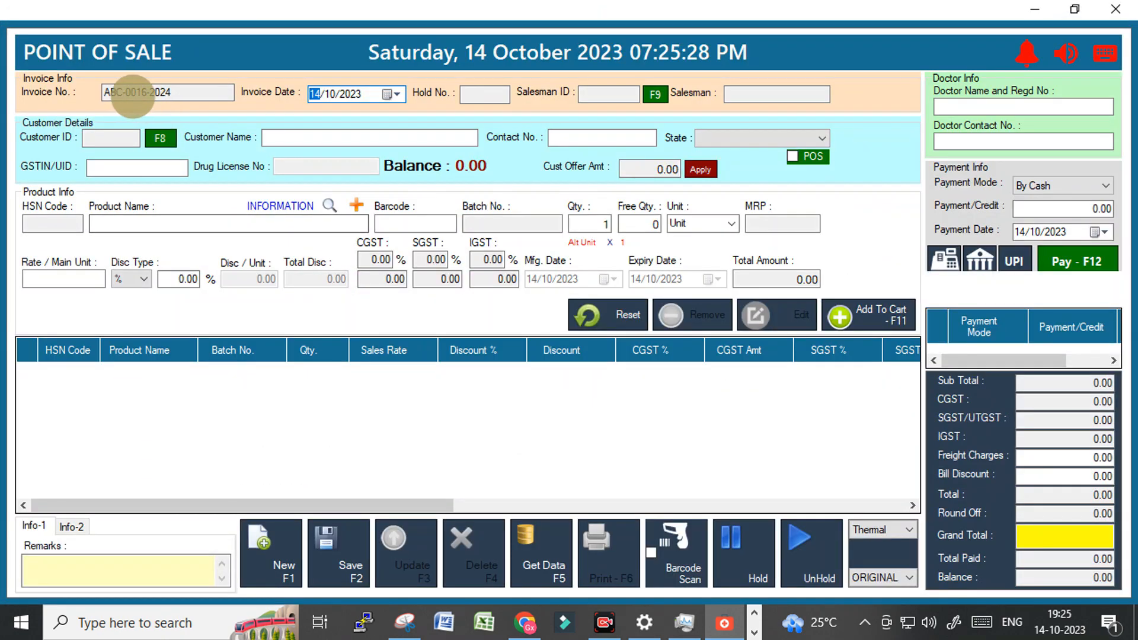
pyautogui.moveTo(123, 93); pyautogui.dragTo(95, 111)
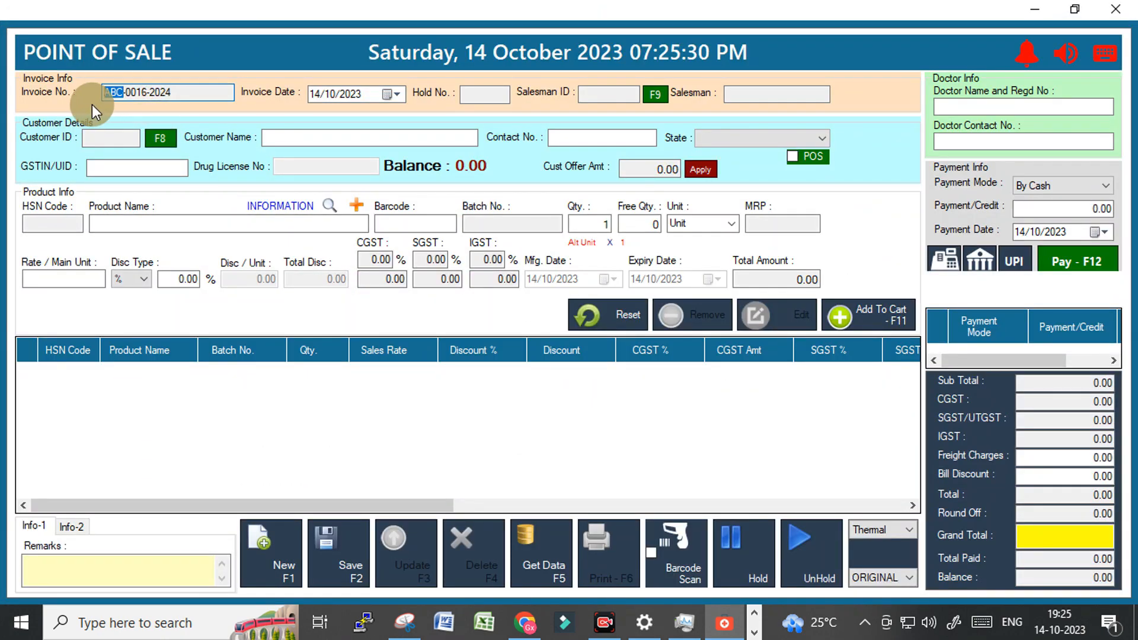
pyautogui.click(139, 93)
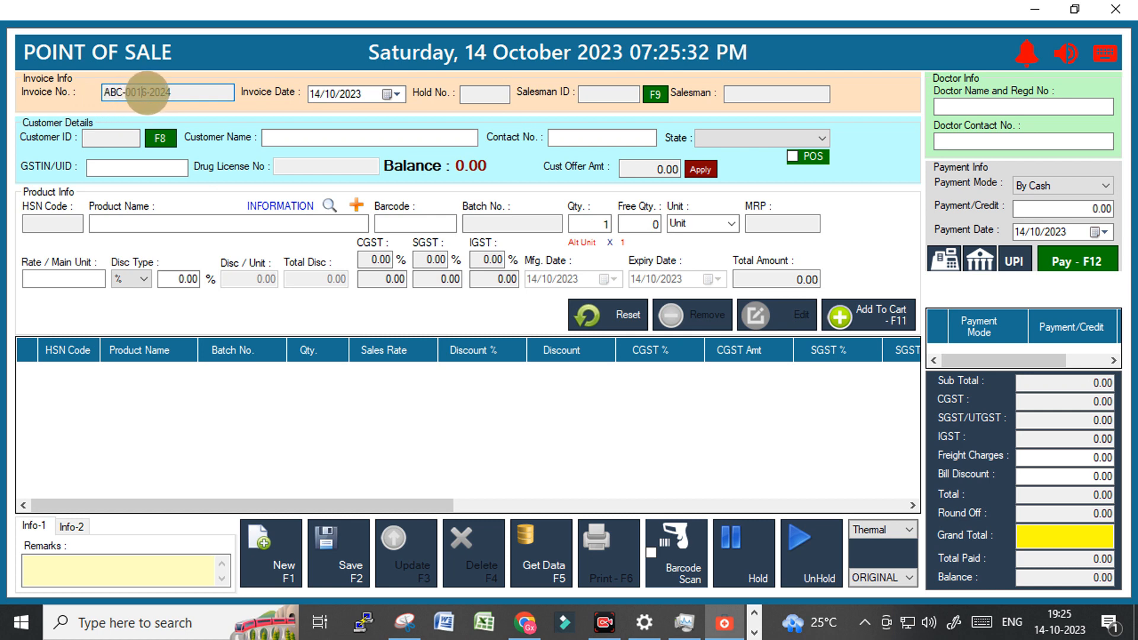
pyautogui.moveTo(178, 90); pyautogui.dragTo(152, 100)
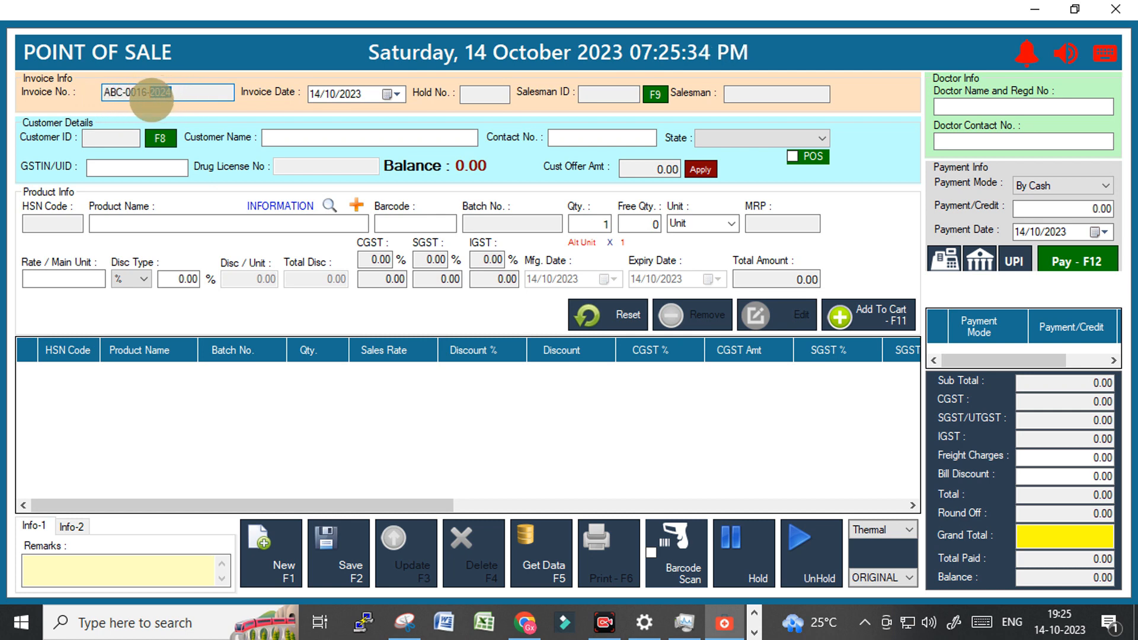
pyautogui.click(1116, 14)
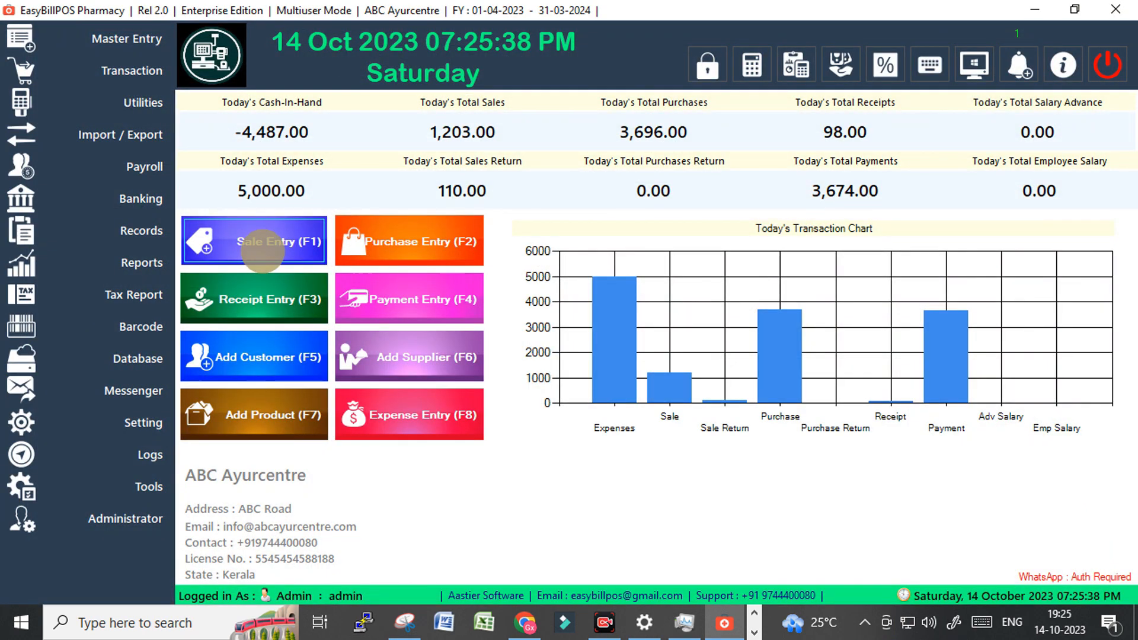
pyautogui.click(113, 433)
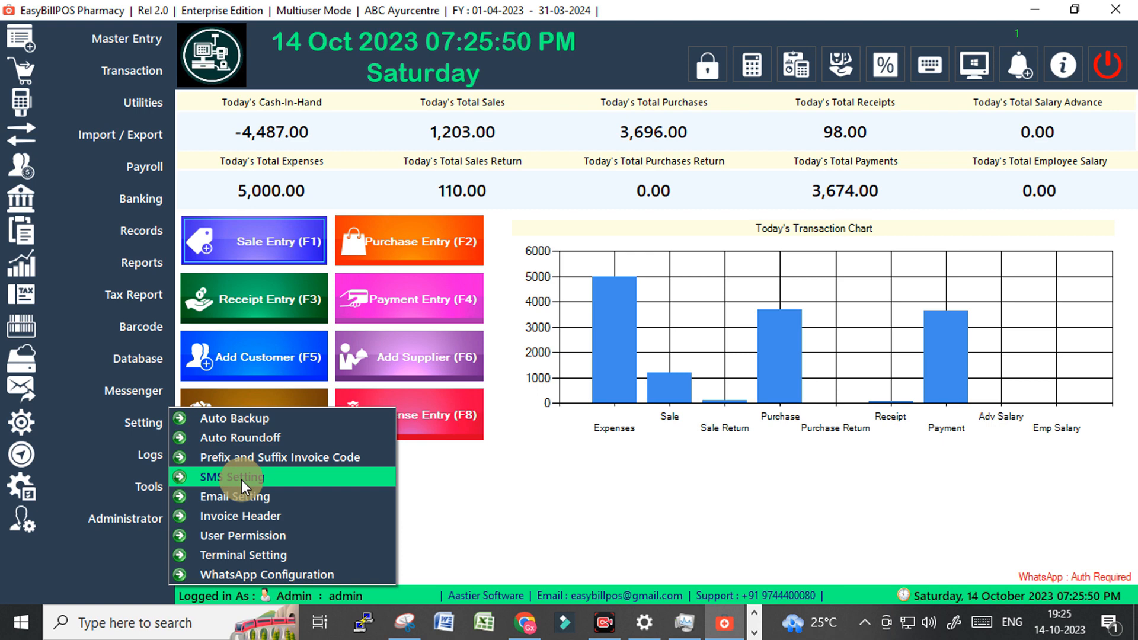
pyautogui.click(251, 517)
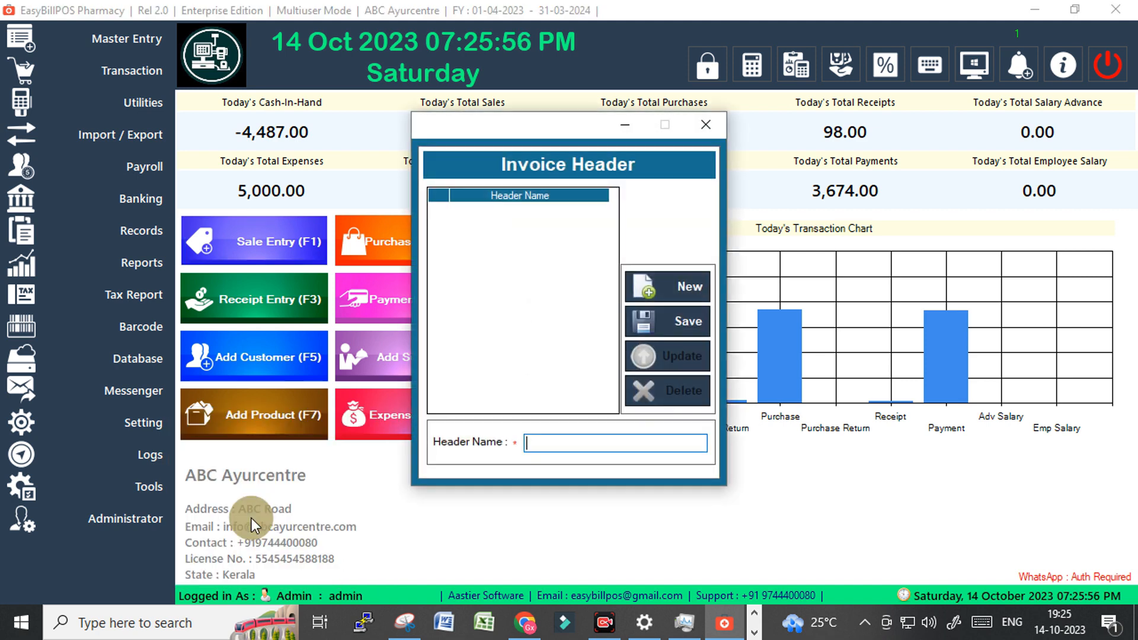
pyautogui.click(552, 442)
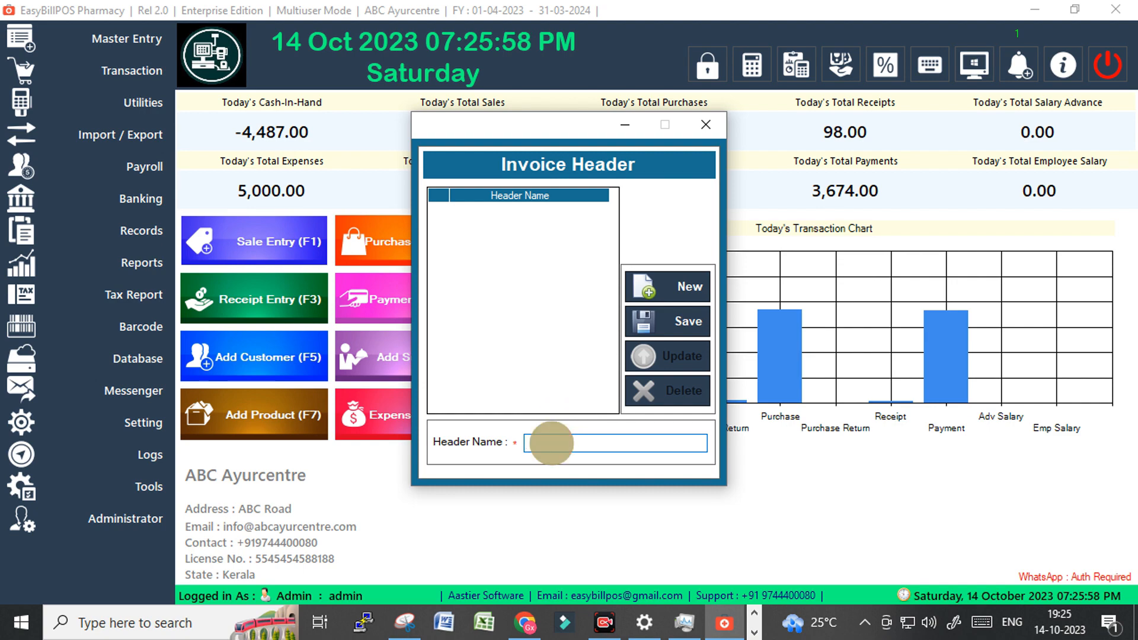
pyautogui.click(703, 123)
pyautogui.click(275, 244)
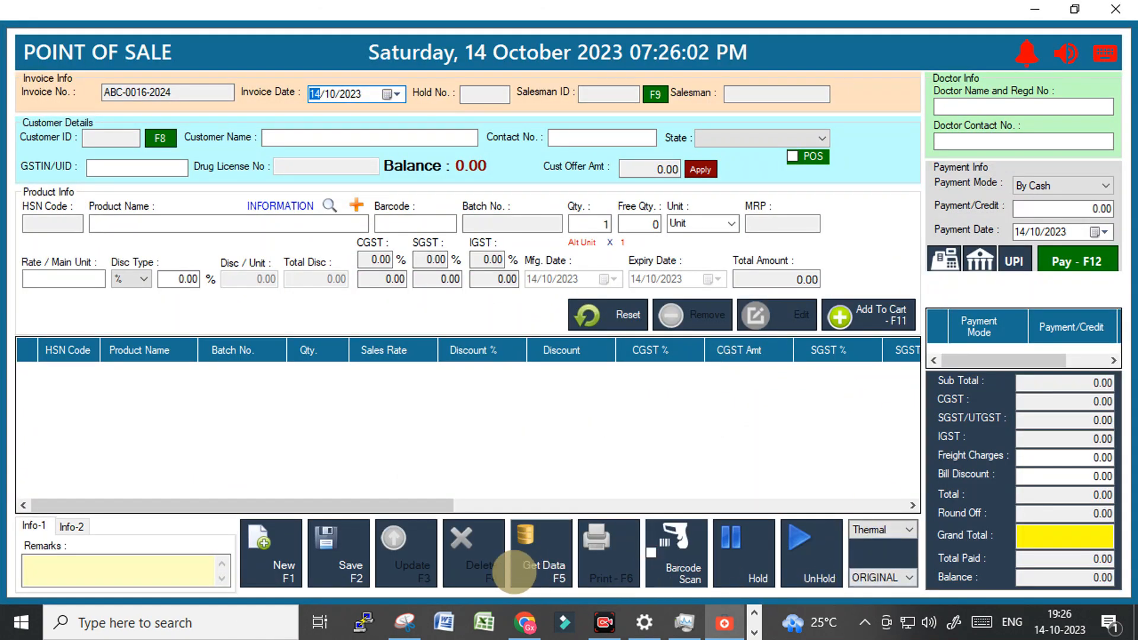
# Load the existing sales invoices and open invoice SINV-0015.
pyautogui.click(538, 563)
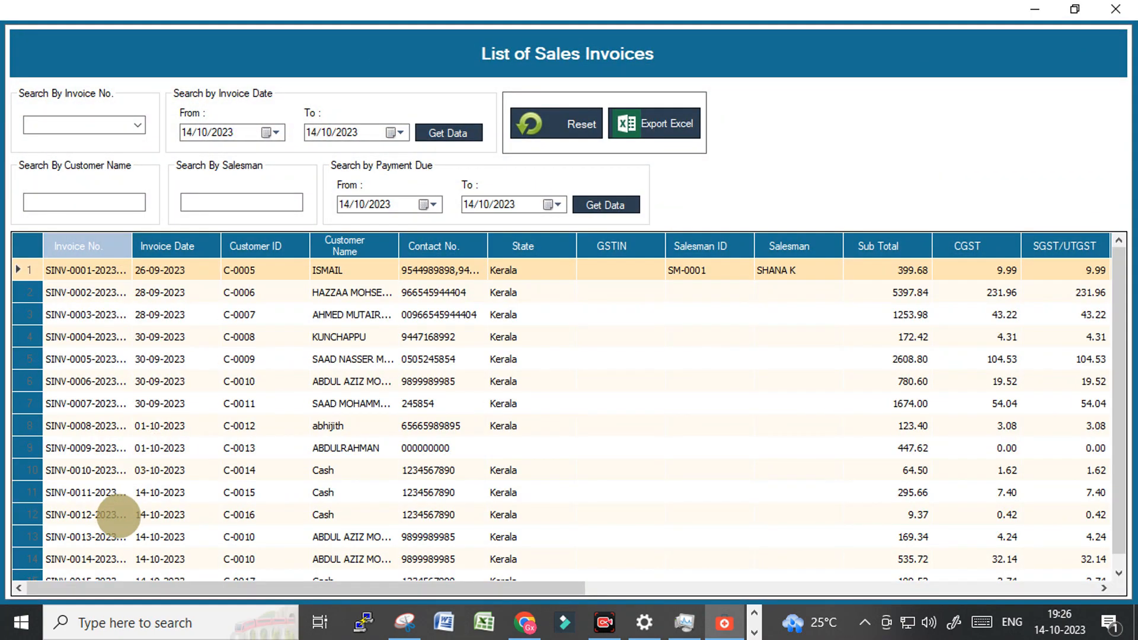
pyautogui.scroll(-1, 117, 516)
pyautogui.click(102, 558)
pyautogui.doubleClick(102, 557)
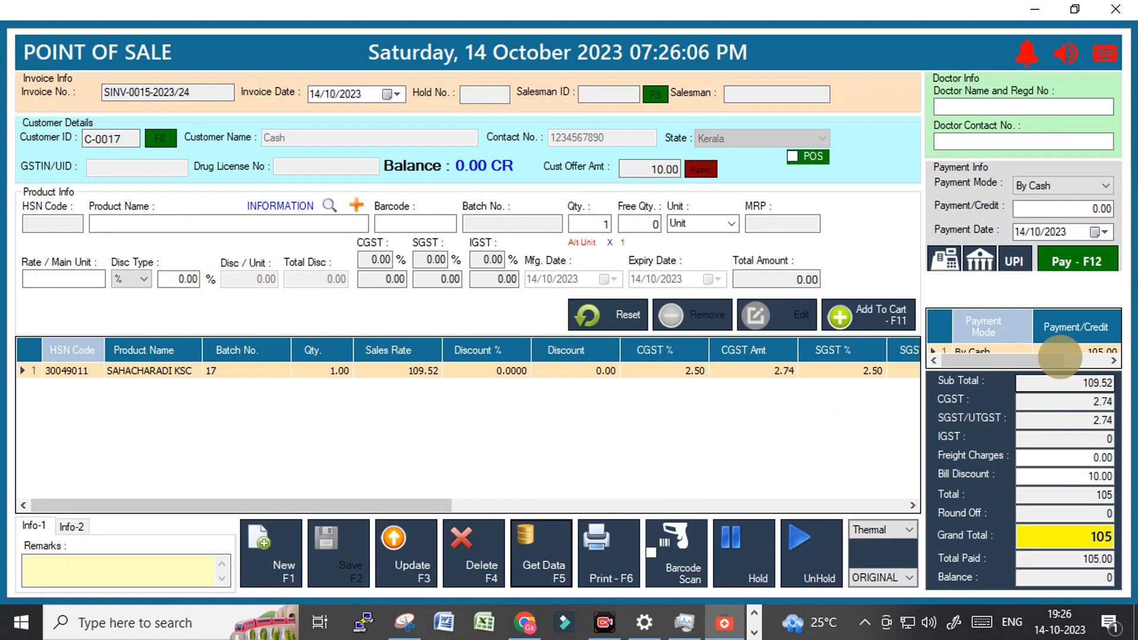
# Preview the printed Bill of Supply at 200% zoom, then close the preview and the POS window.
pyautogui.click(598, 546)
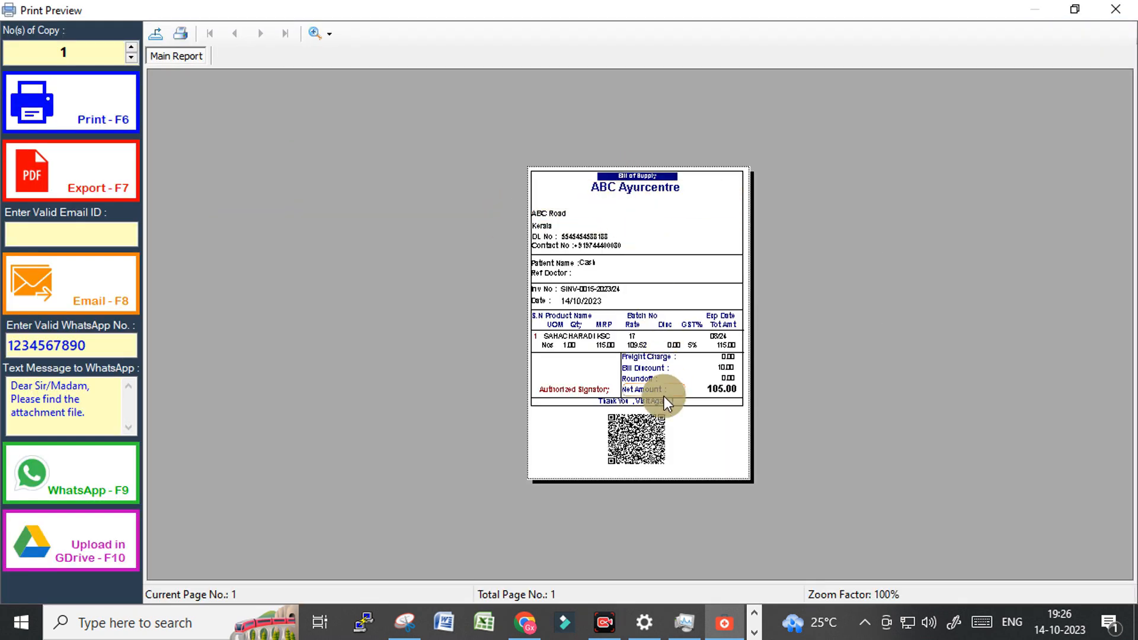
pyautogui.click(312, 34)
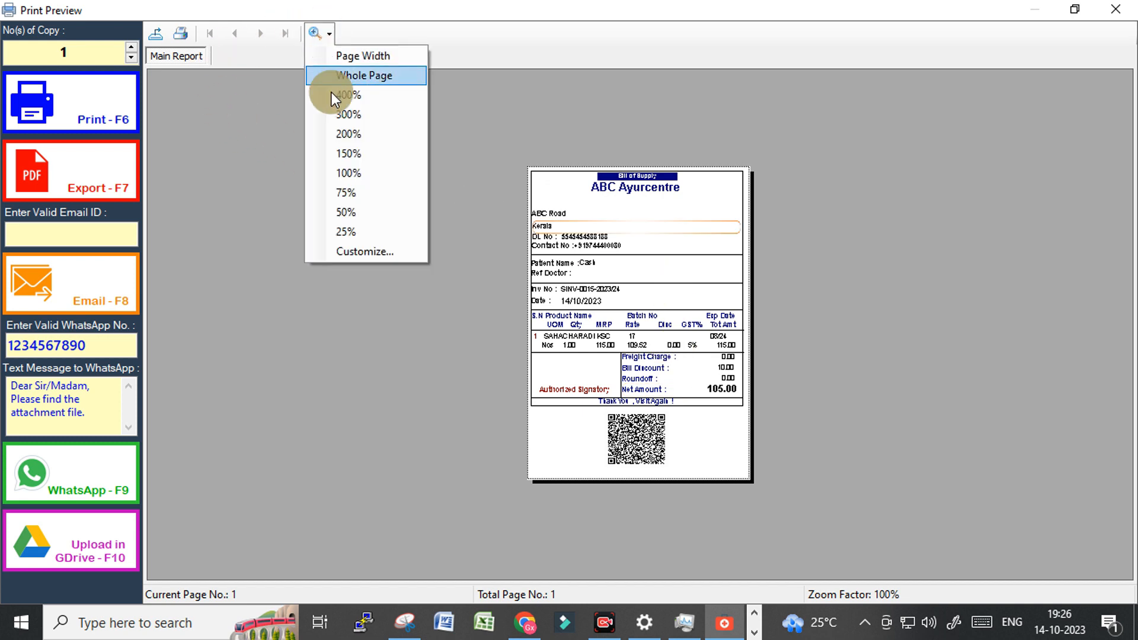
pyautogui.click(335, 141)
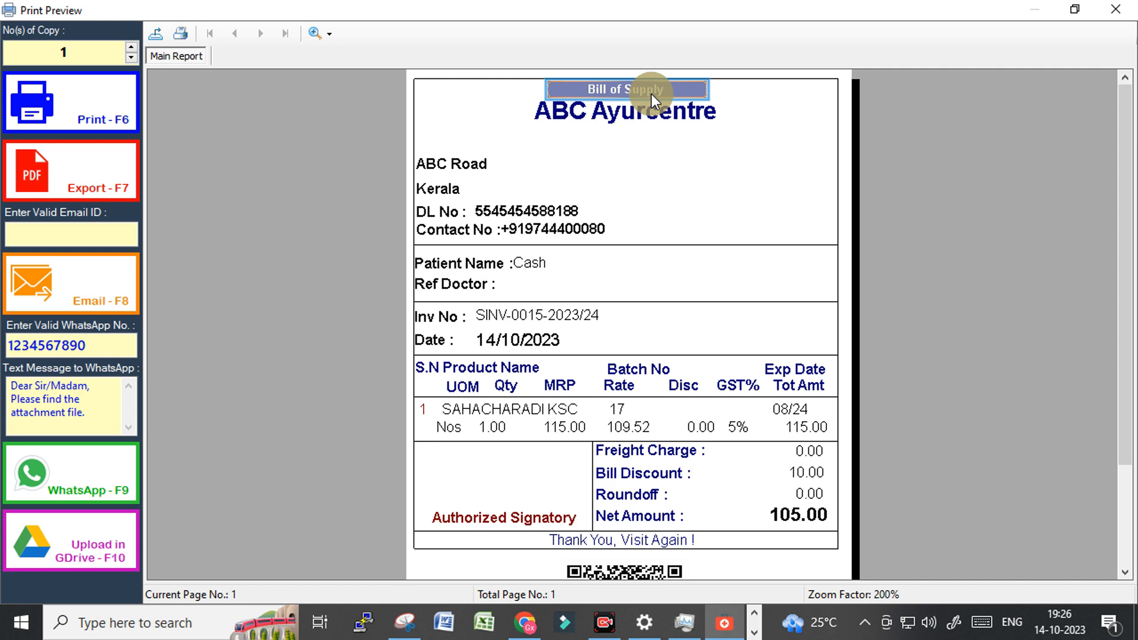
pyautogui.click(1120, 9)
pyautogui.click(1120, 8)
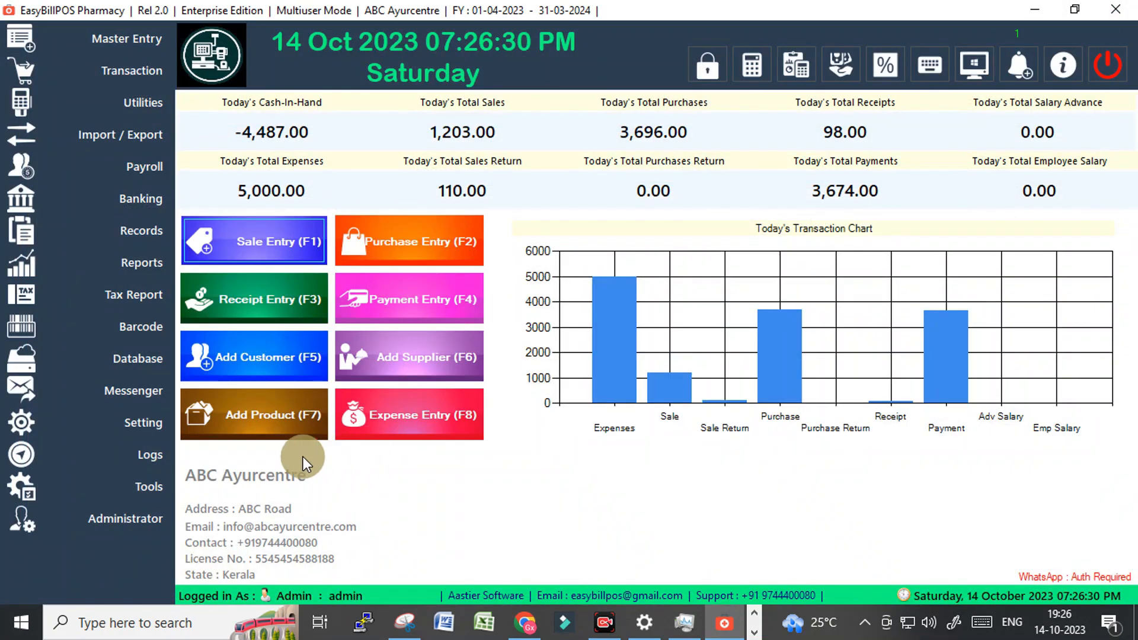
# Create an invoice header named BILL in Invoice Header settings, then begin a fresh sale entry.
pyautogui.click(125, 425)
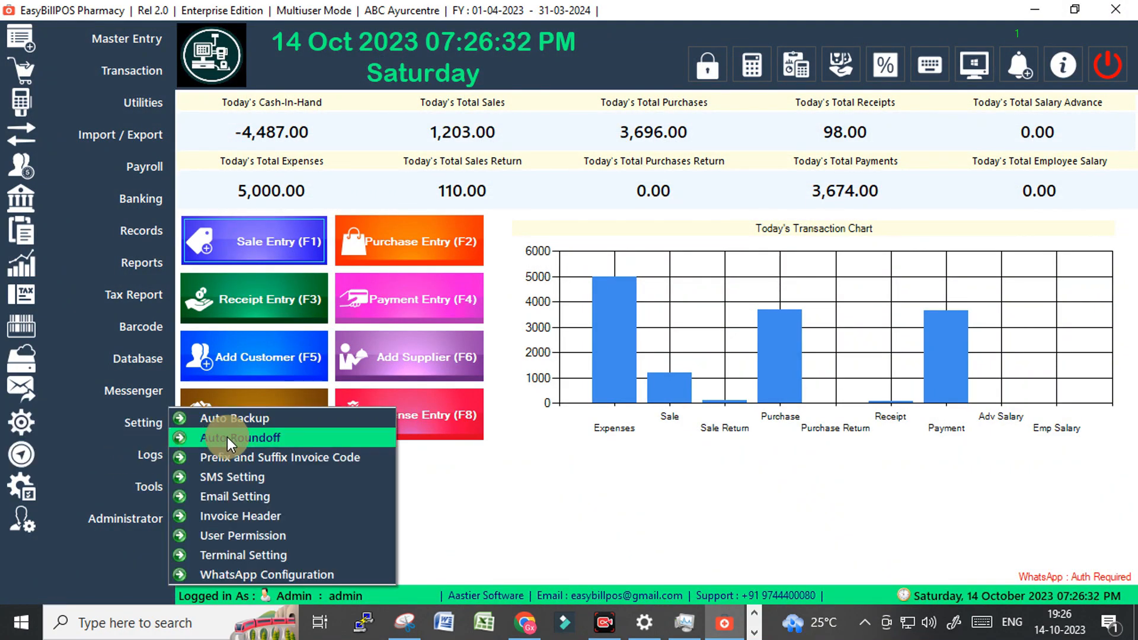
pyautogui.click(225, 513)
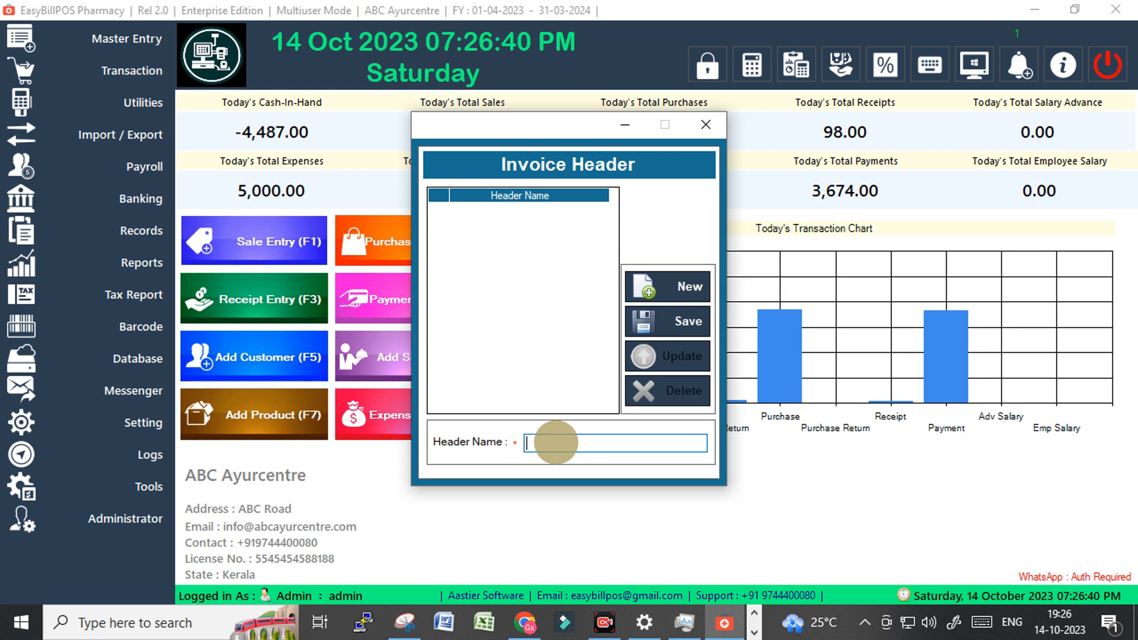
pyautogui.write('Bl')
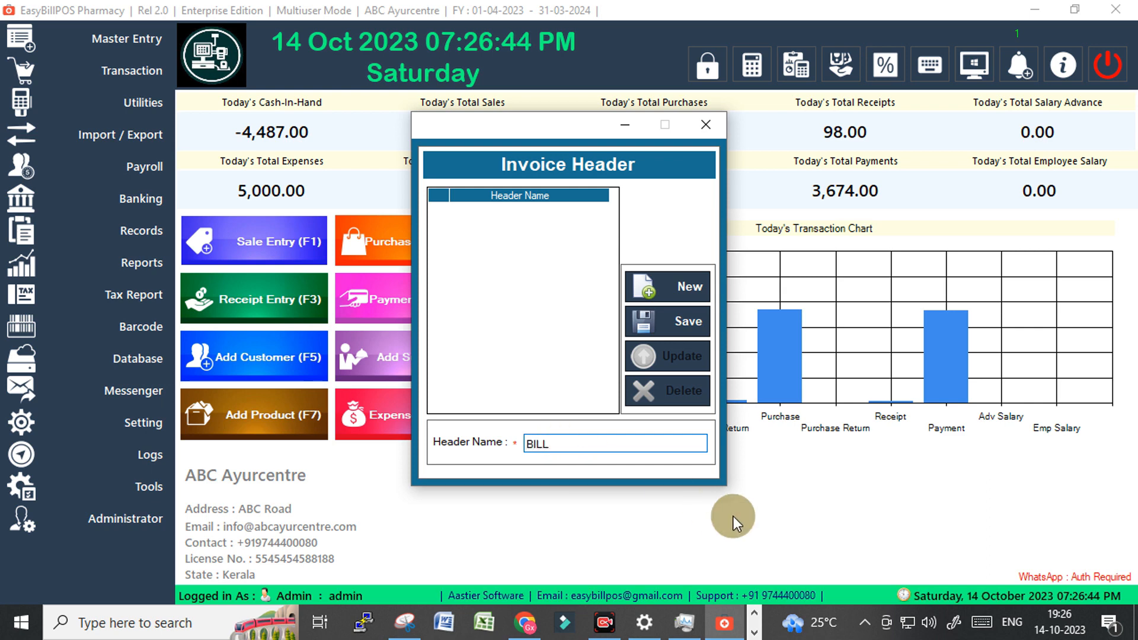
pyautogui.click(686, 321)
pyautogui.click(610, 374)
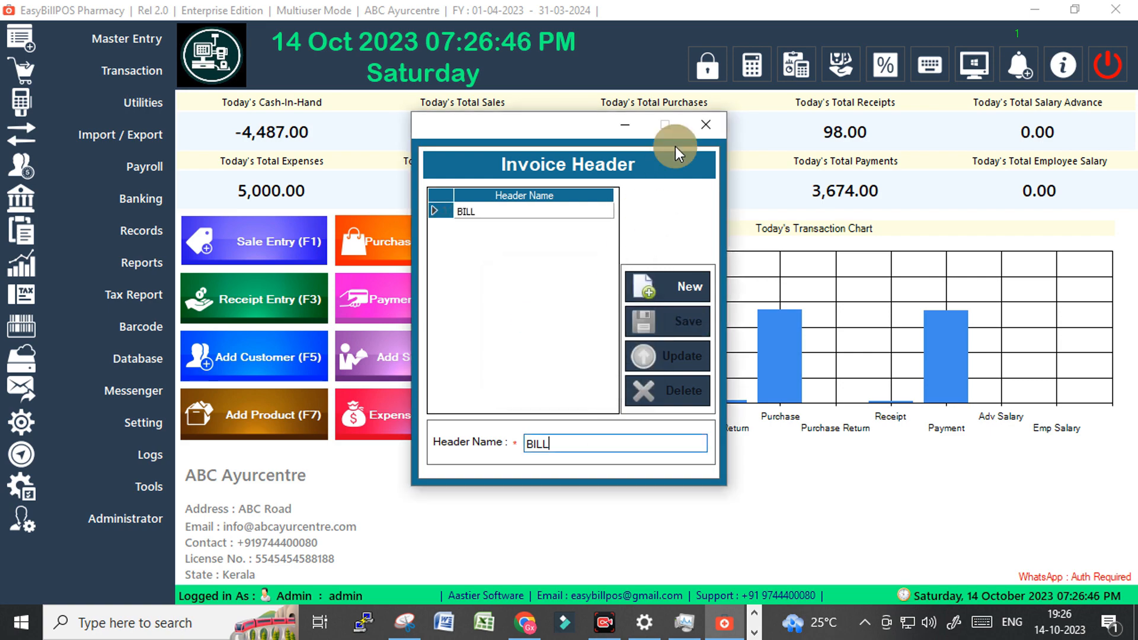
pyautogui.click(708, 125)
pyautogui.click(260, 246)
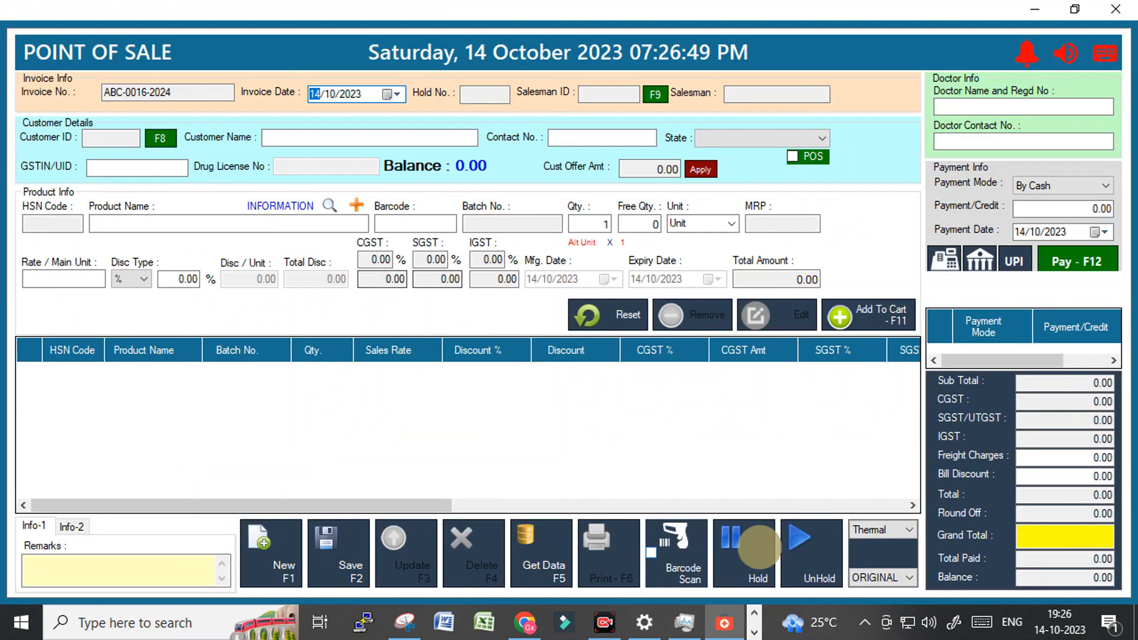
pyautogui.click(542, 560)
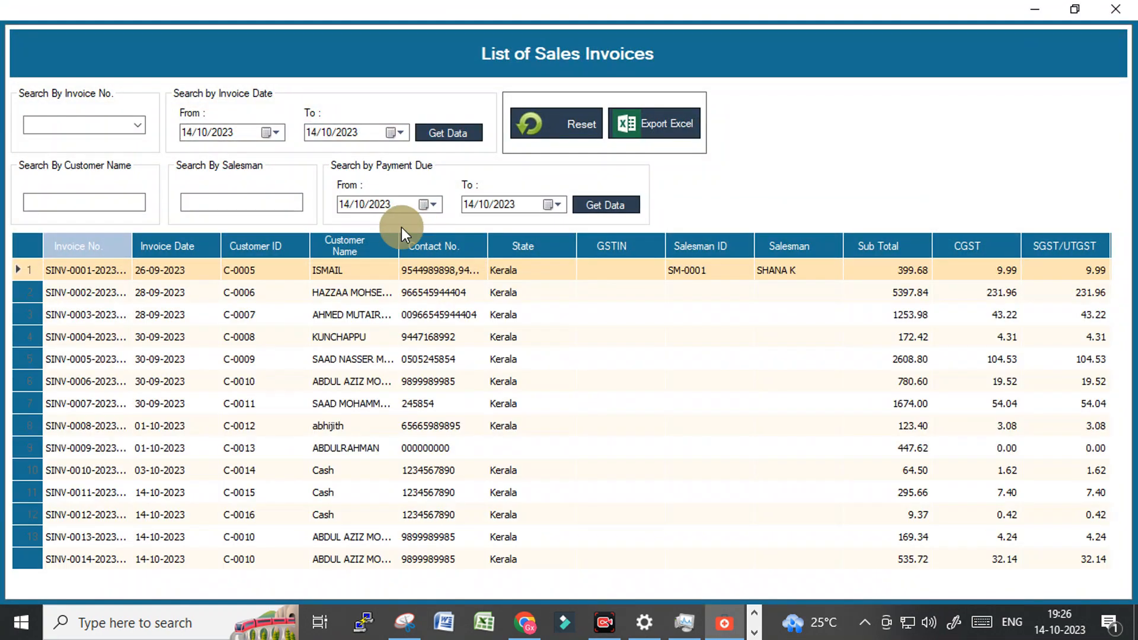
pyautogui.scroll(-1, 241, 457)
pyautogui.doubleClick(175, 557)
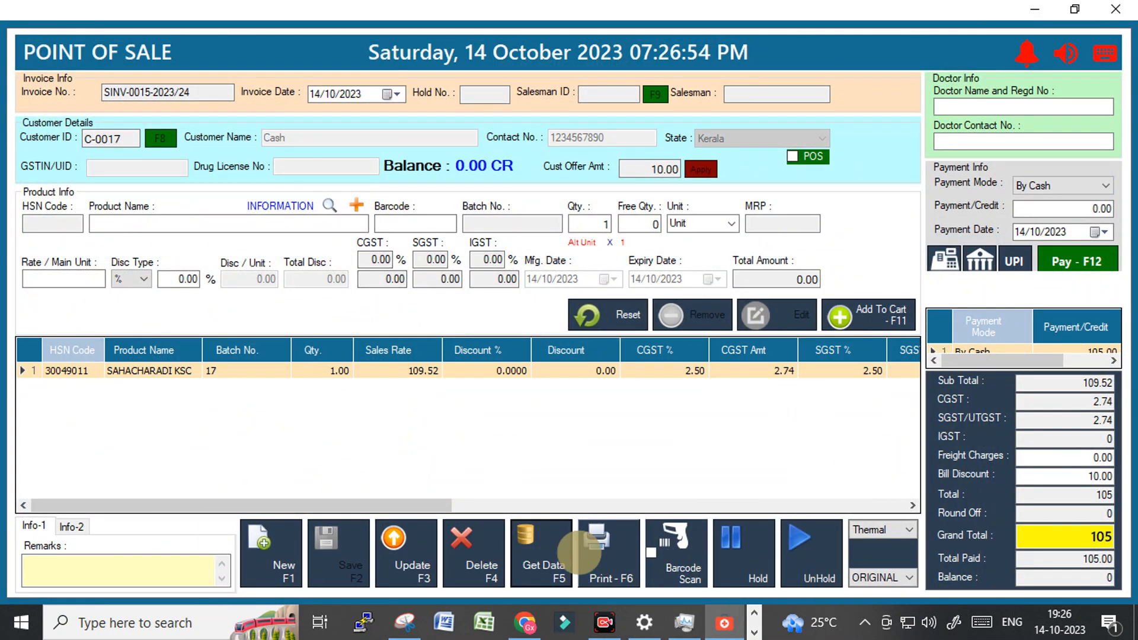
pyautogui.click(611, 552)
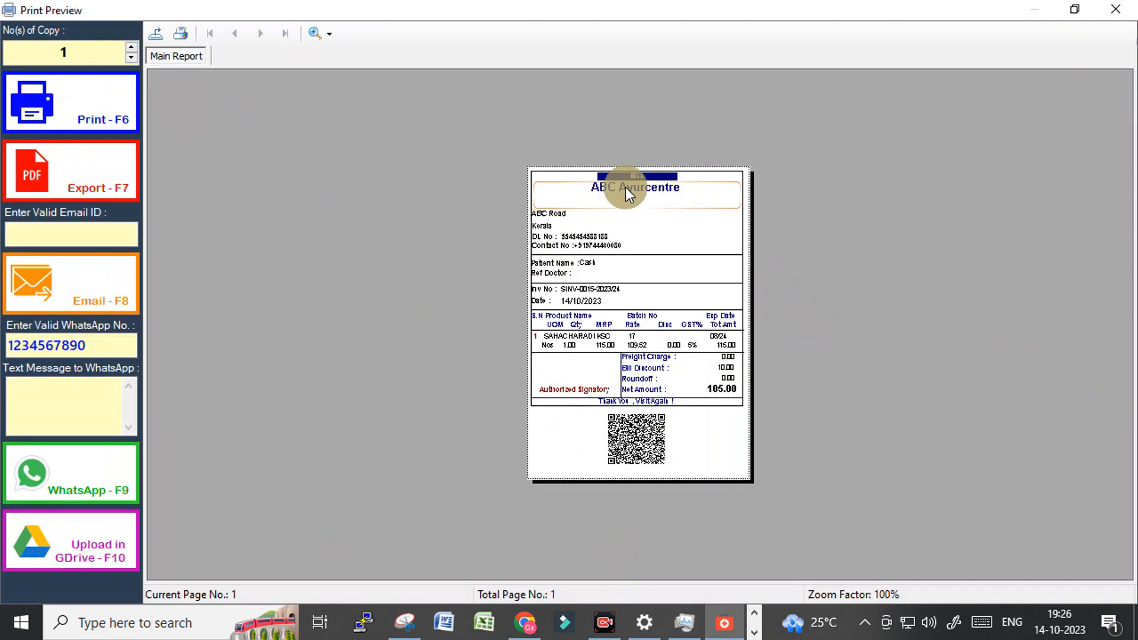
pyautogui.click(646, 175)
pyautogui.click(309, 32)
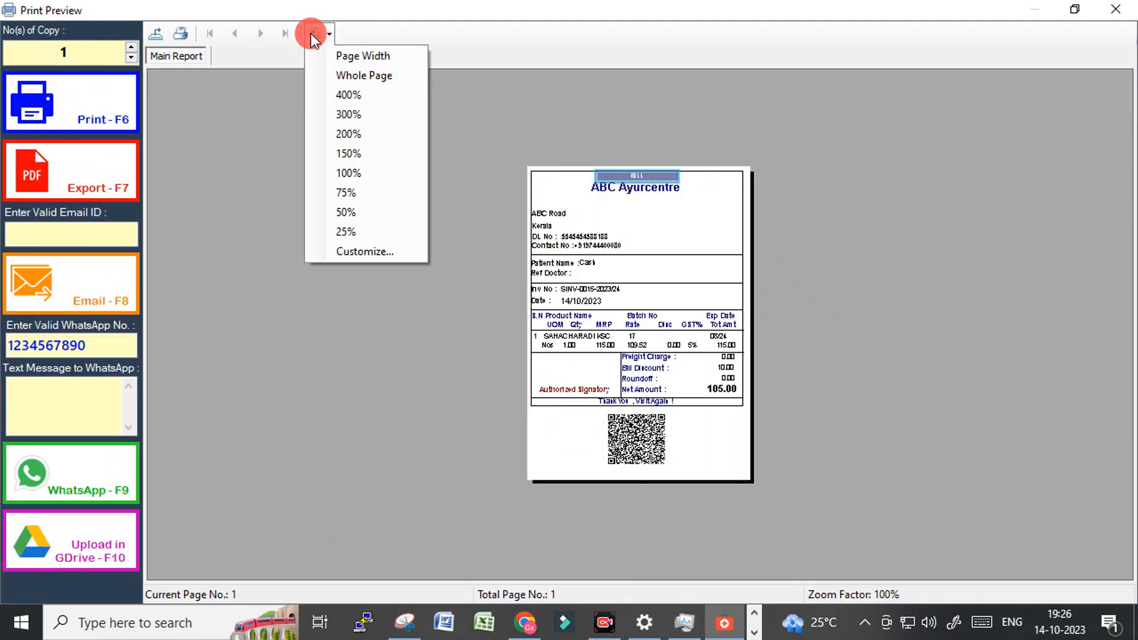
pyautogui.click(341, 135)
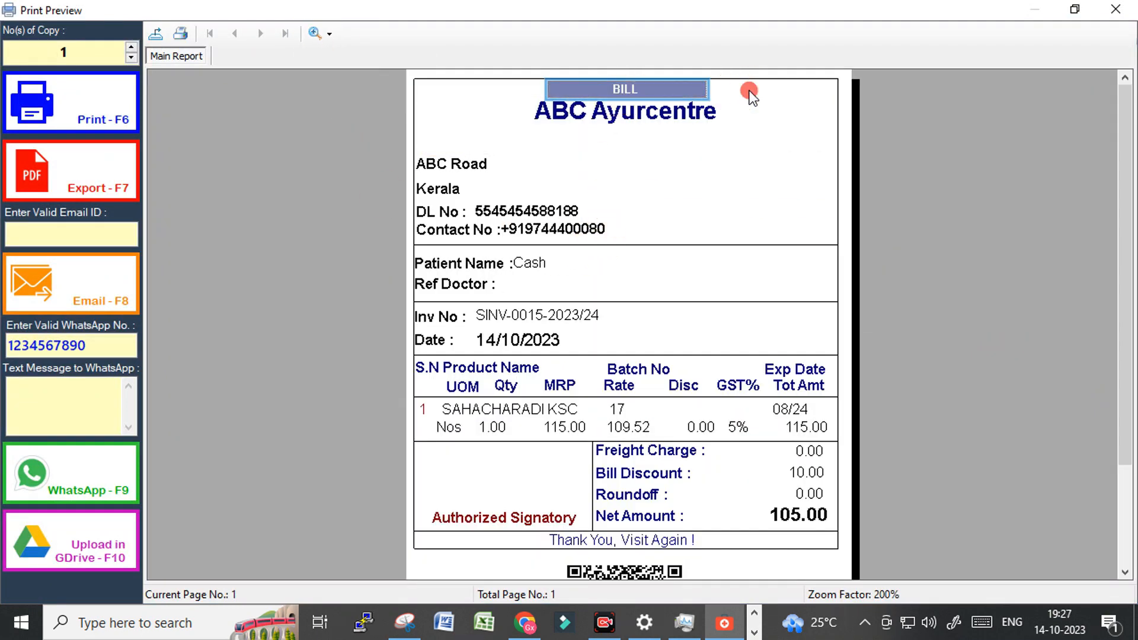
pyautogui.click(617, 95)
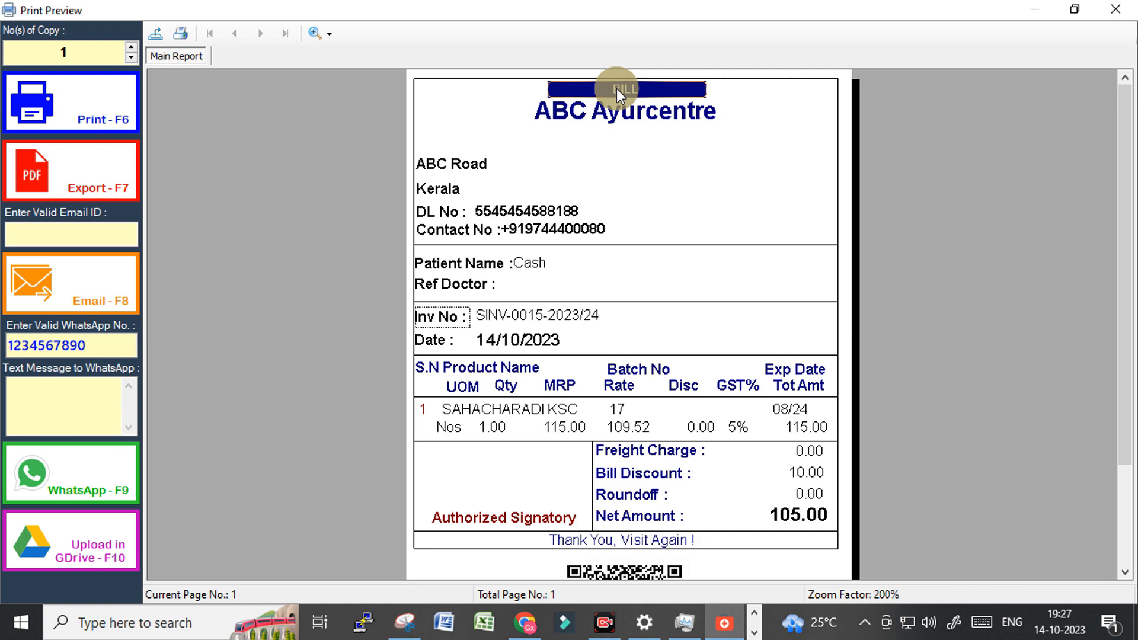
pyautogui.click(1114, 8)
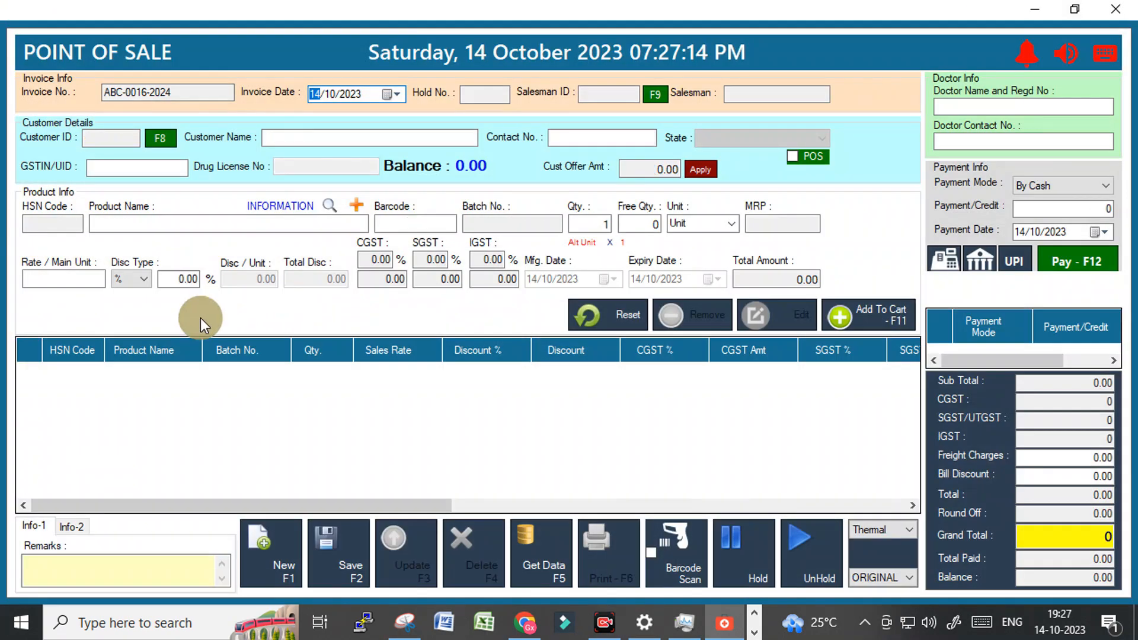
# Check the Sales Person list in User Permission settings, close it, and show Administrator options.
pyautogui.click(1114, 8)
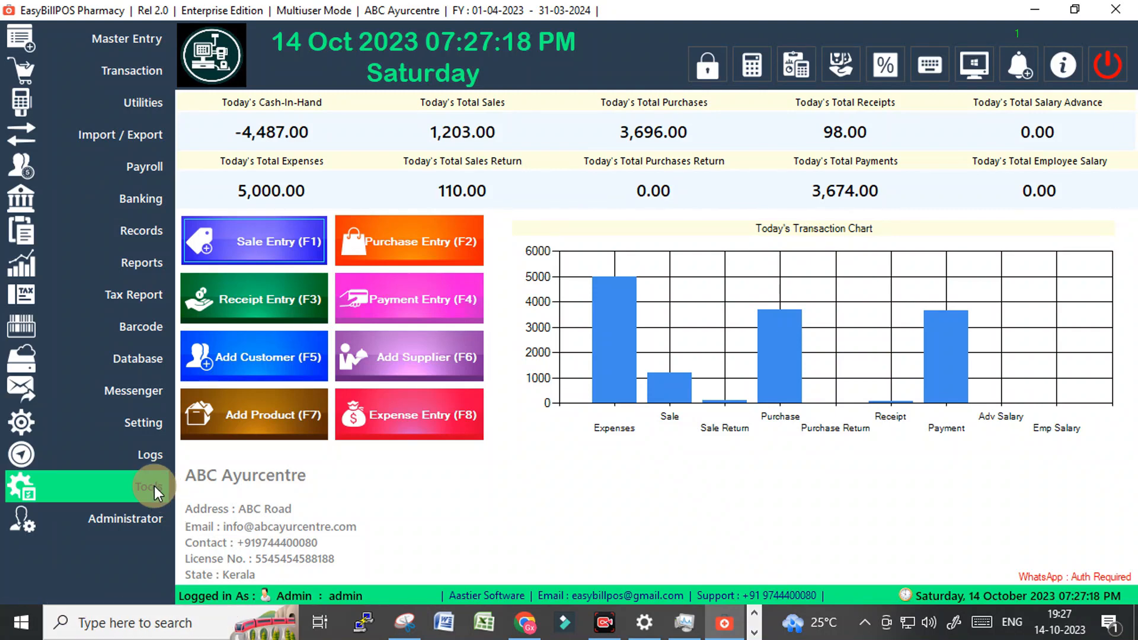
pyautogui.click(131, 433)
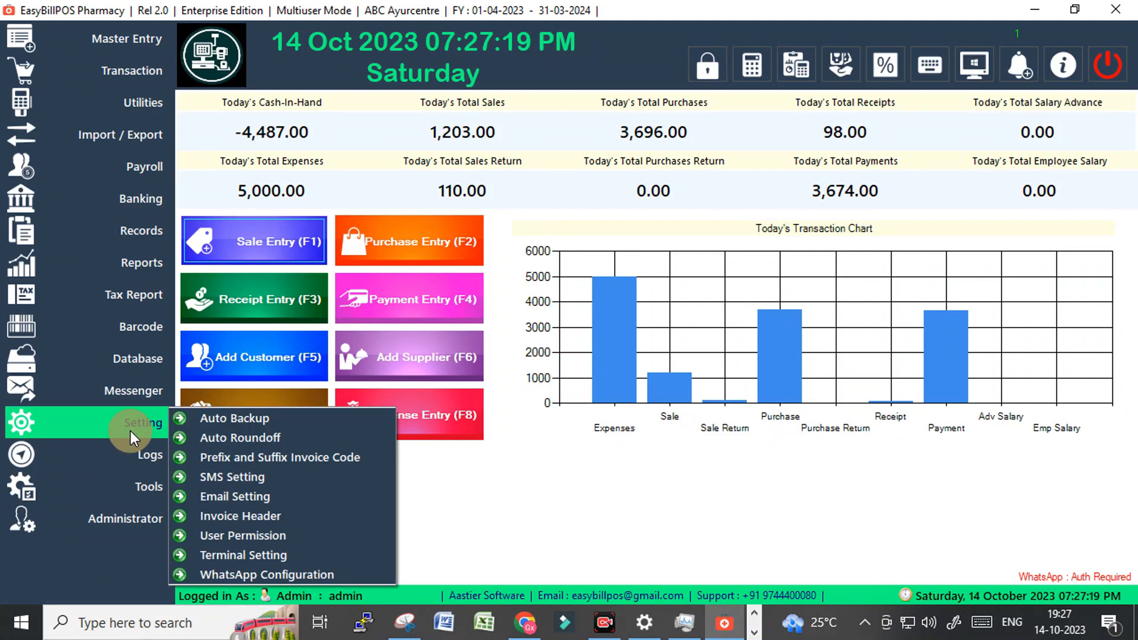
pyautogui.click(227, 536)
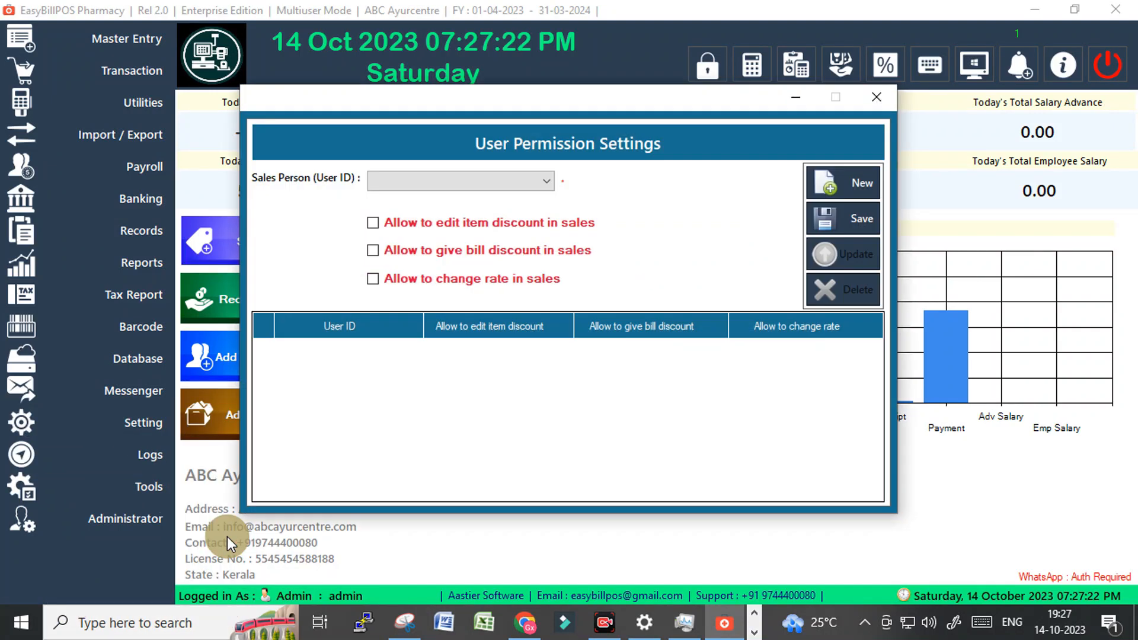
pyautogui.click(440, 187)
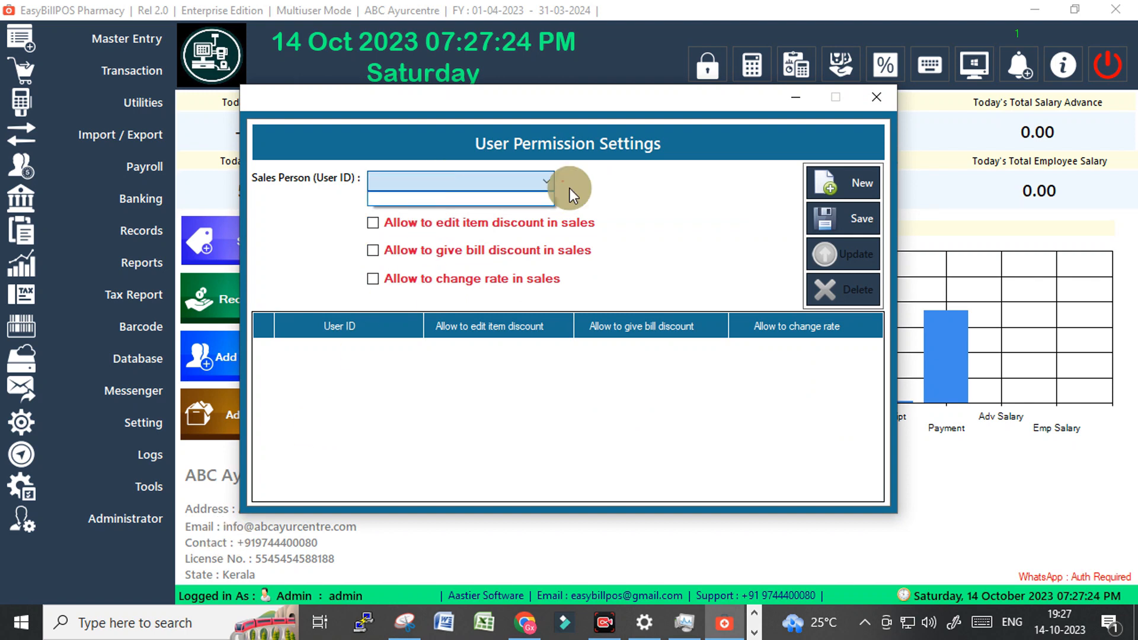
pyautogui.click(876, 95)
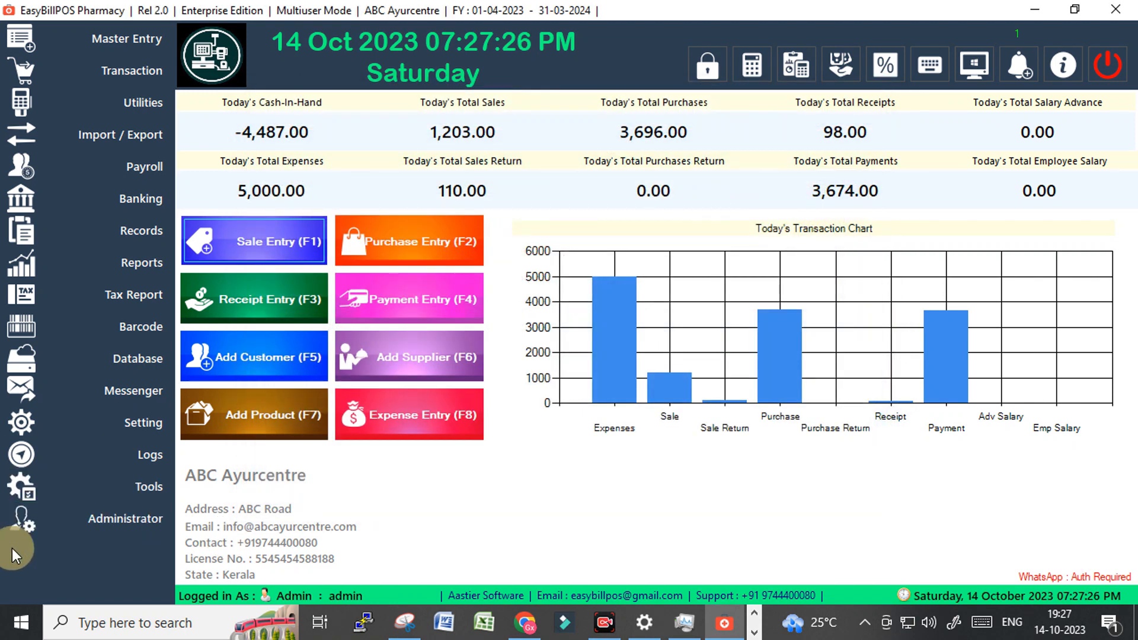
pyautogui.click(116, 514)
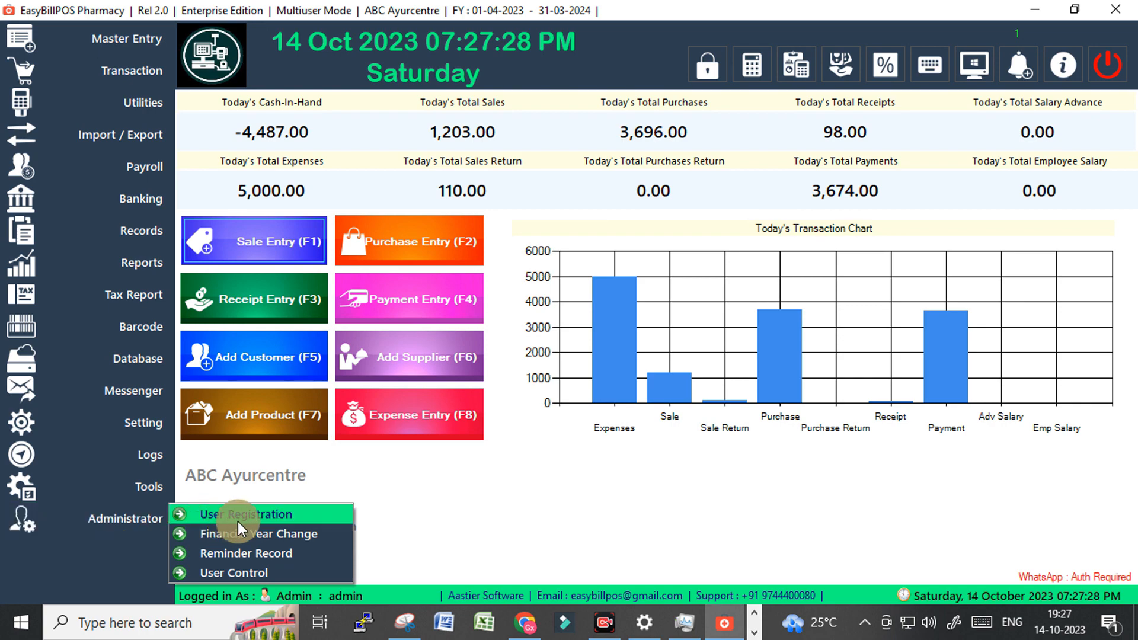
# Start a new user record with a user ID and the Sales Person user type.
pyautogui.click(204, 514)
pyautogui.click(353, 150)
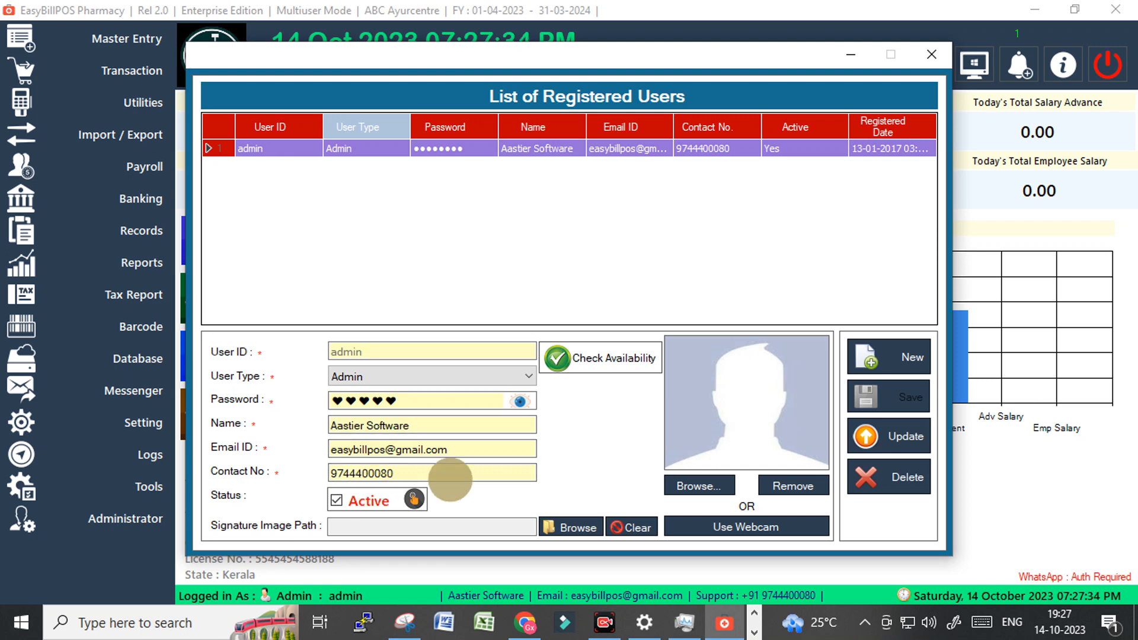
pyautogui.click(910, 356)
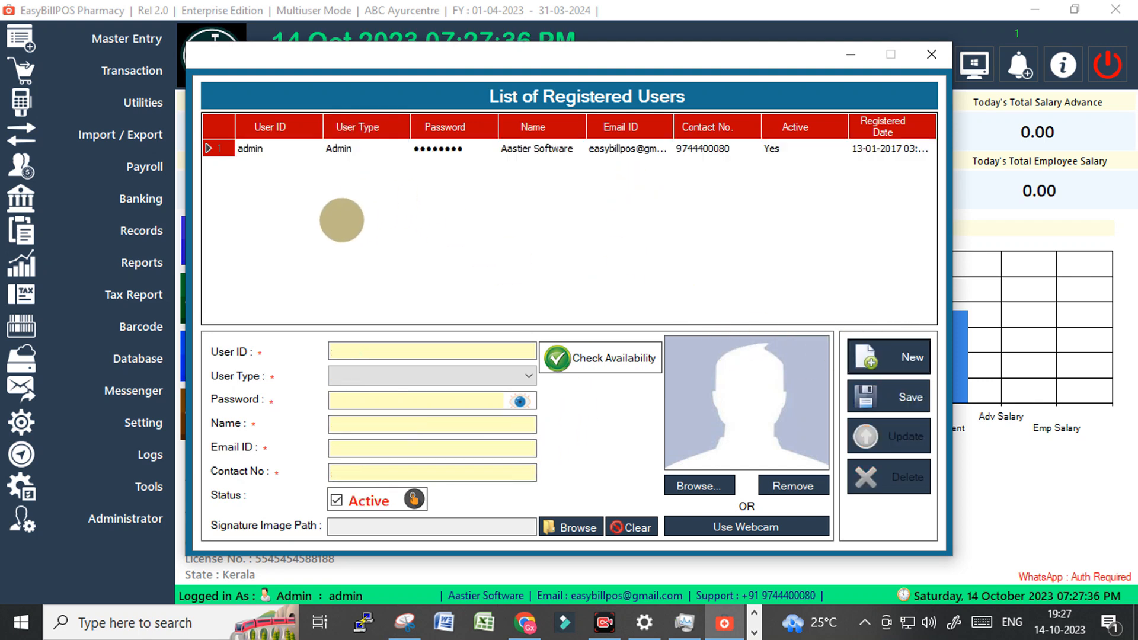
pyautogui.click(394, 350)
pyautogui.write('sales')
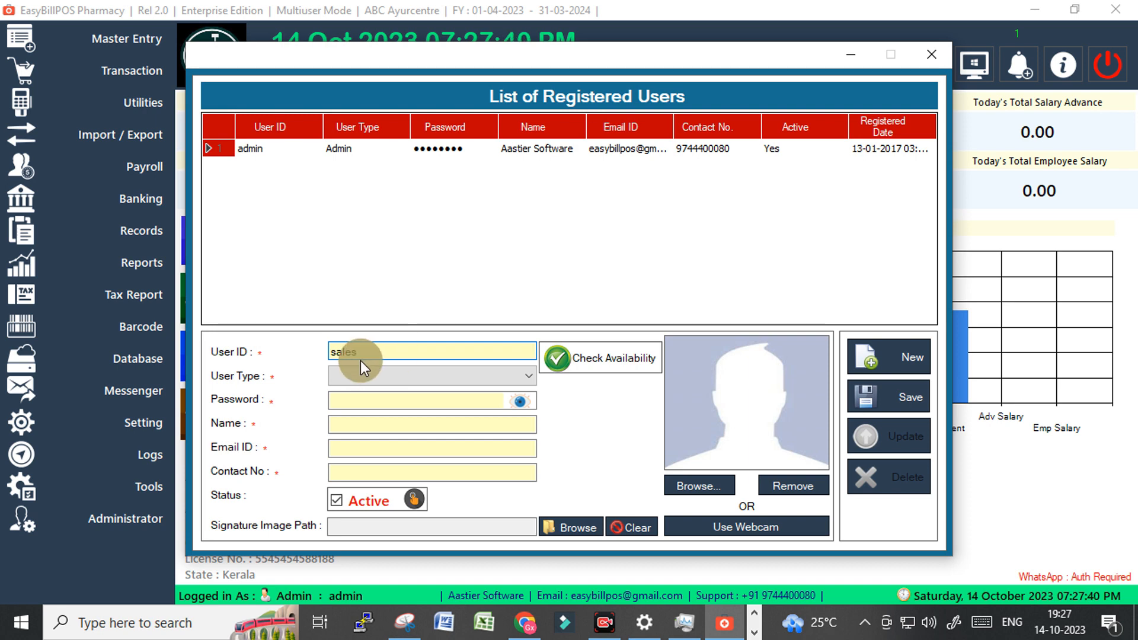
pyautogui.click(362, 375)
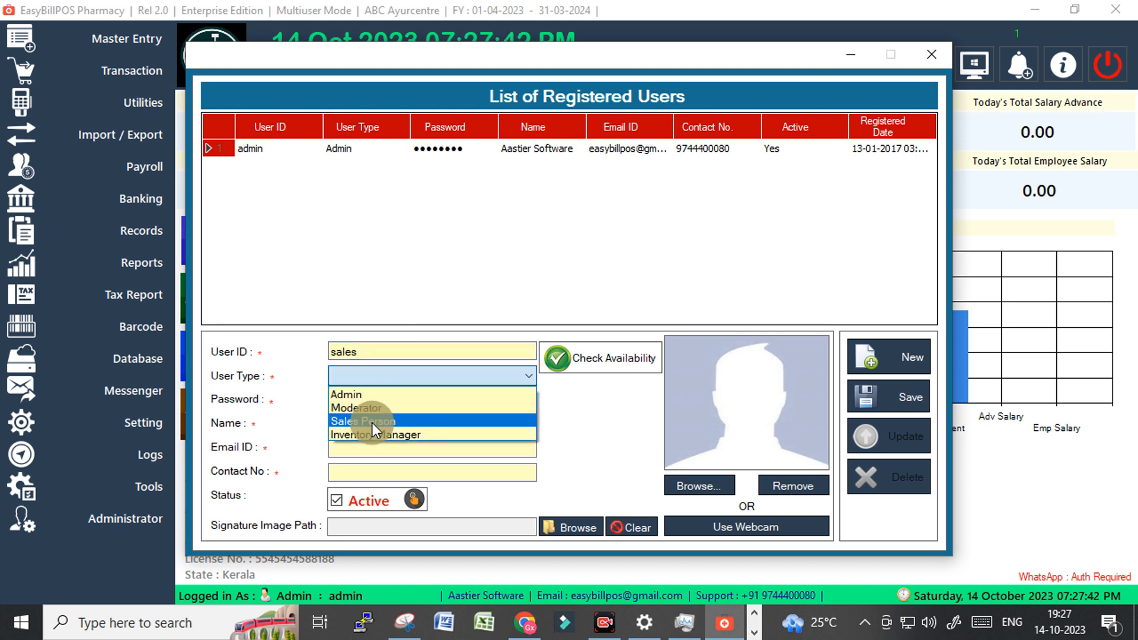
pyautogui.click(371, 418)
# Enter the password, the name Sale, the user's email address and contact number.
pyautogui.click(366, 403)
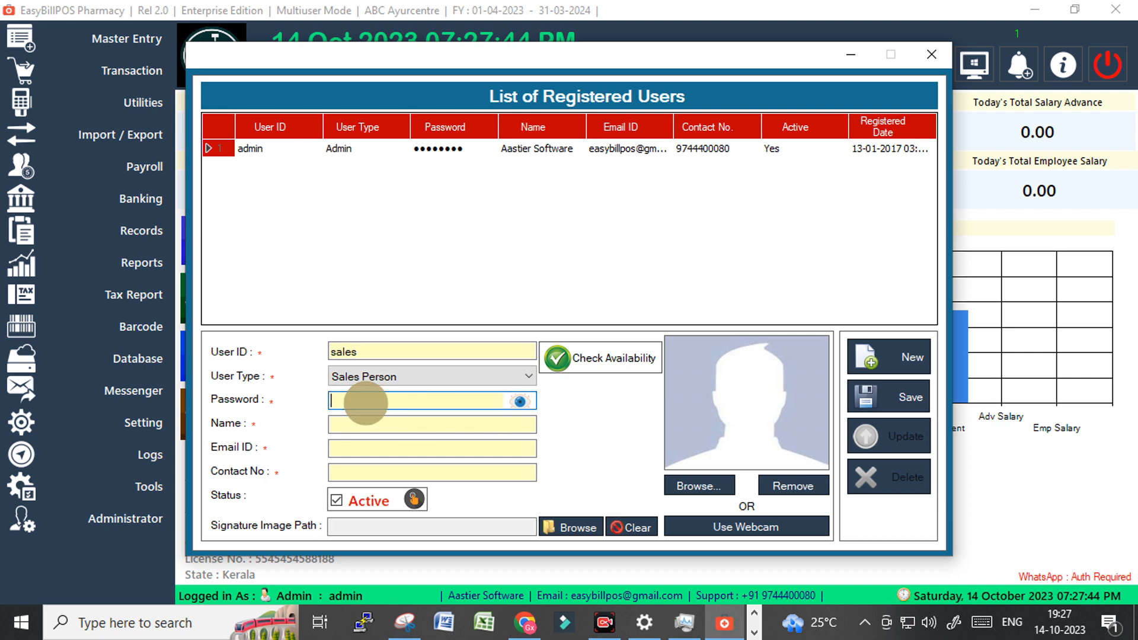
pyautogui.write('1')
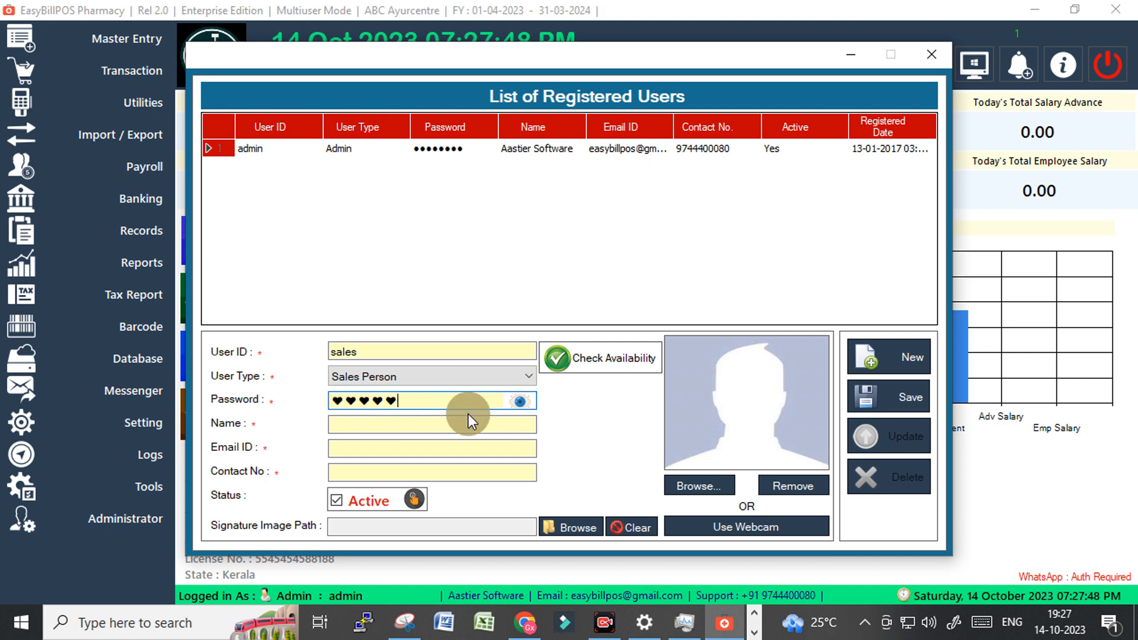
pyautogui.click(519, 401)
pyautogui.moveTo(364, 401); pyautogui.dragTo(255, 400)
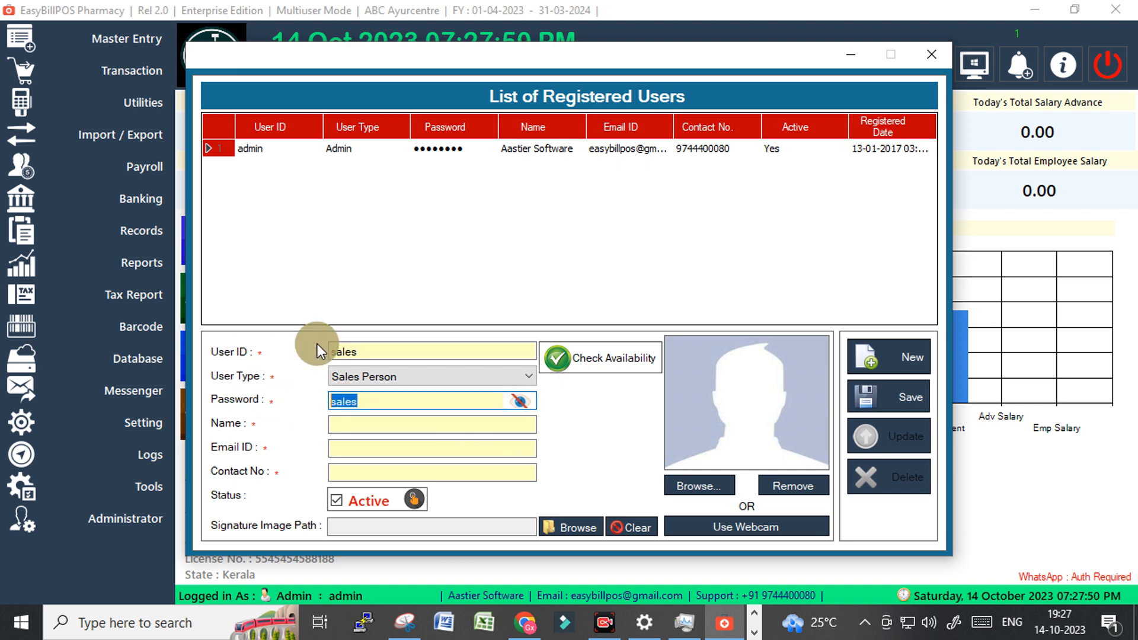
pyautogui.click(351, 426)
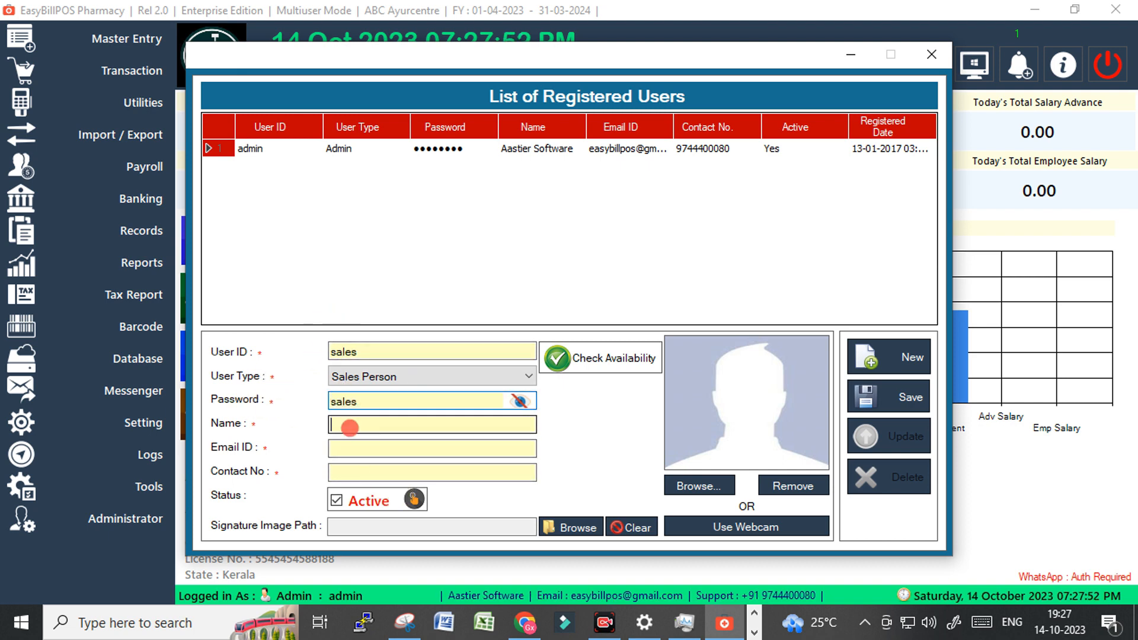
pyautogui.click(366, 352)
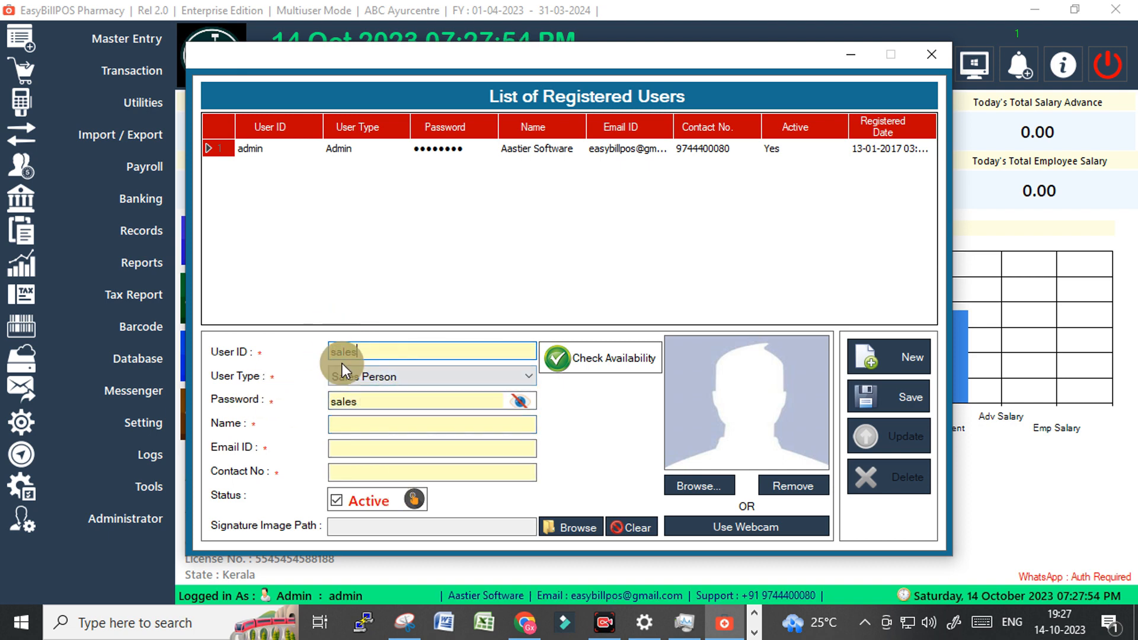
pyautogui.click(367, 402)
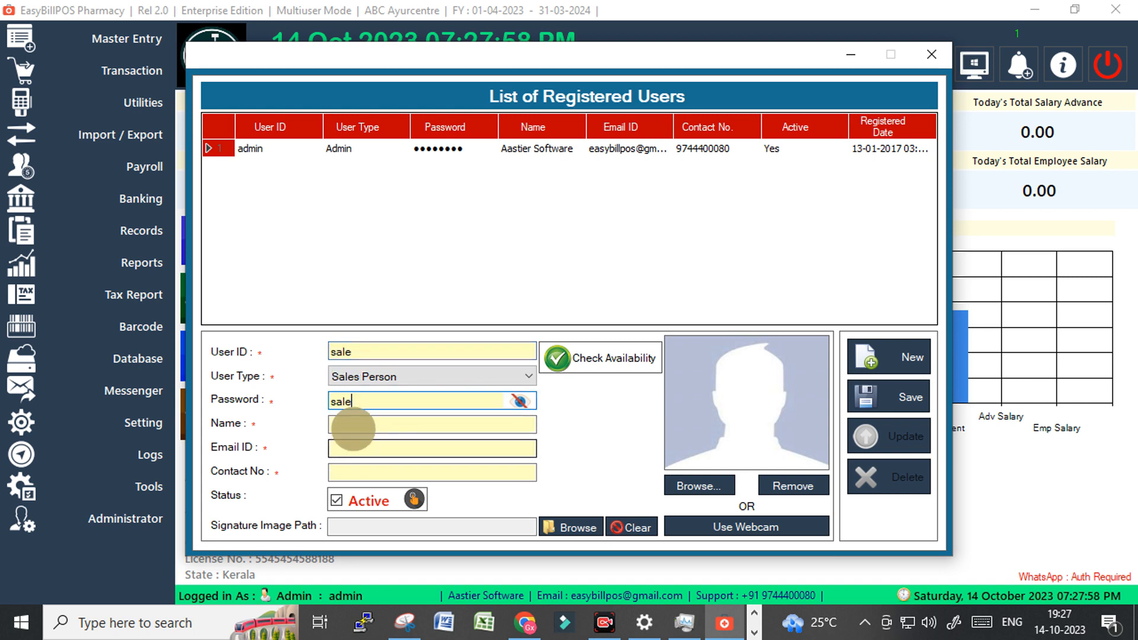
pyautogui.click(356, 426)
pyautogui.write('Sale')
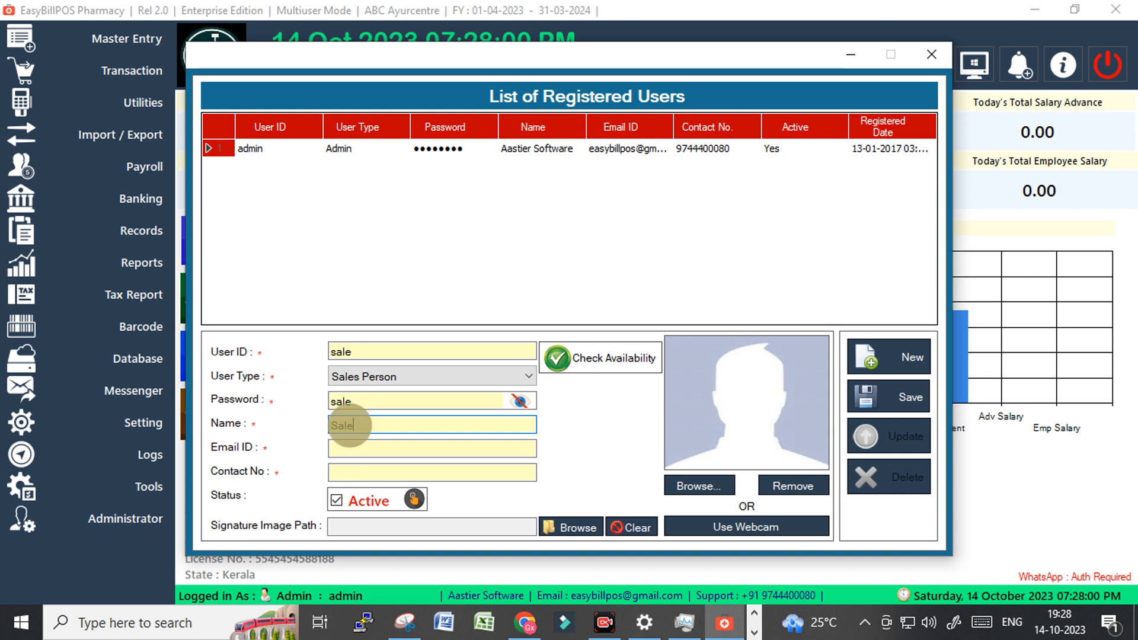
pyautogui.click(352, 448)
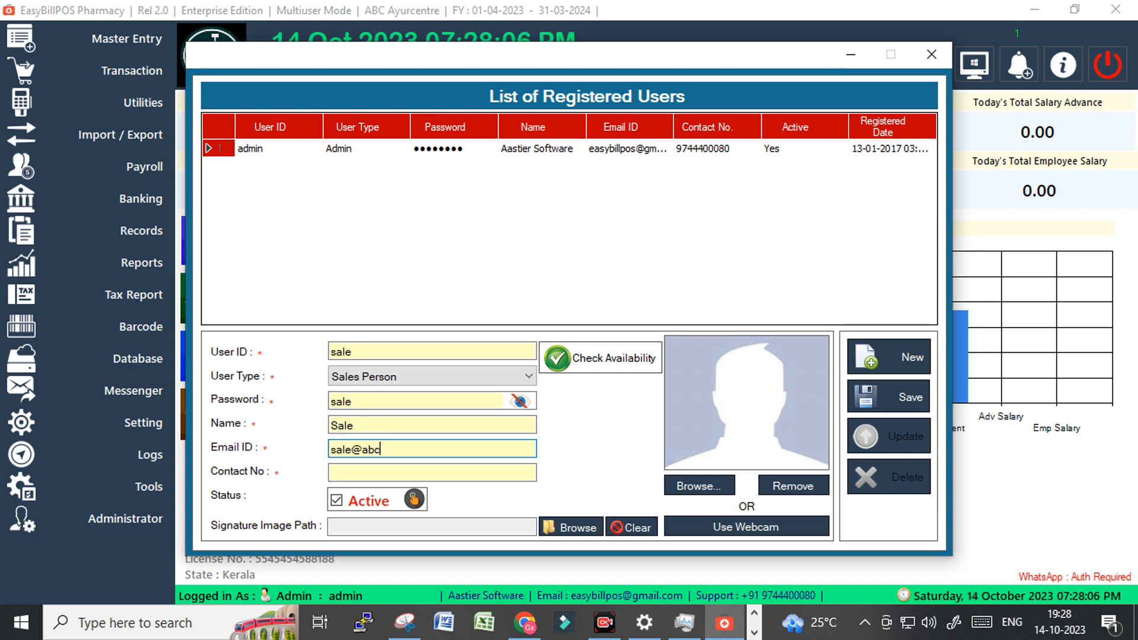
pyautogui.press('Tab')
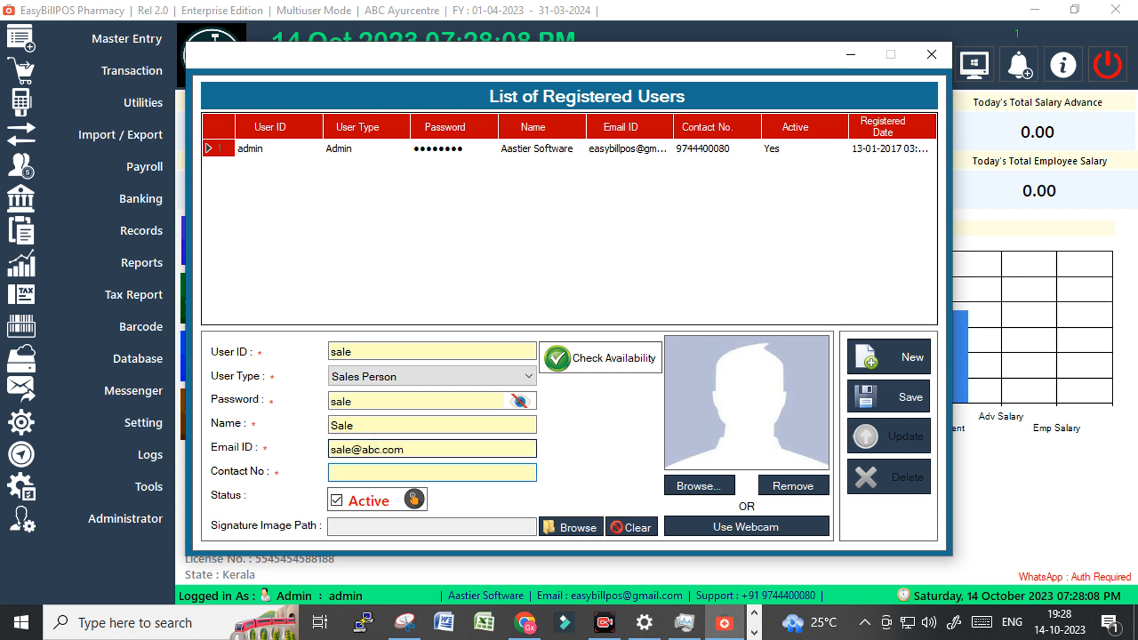
pyautogui.write('+91')
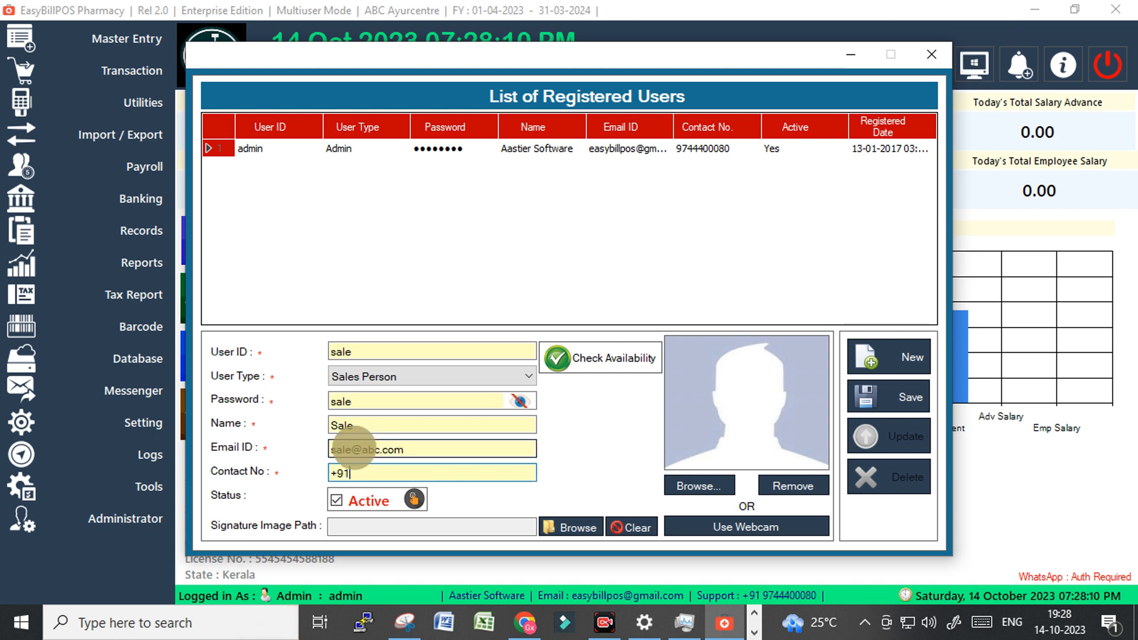
pyautogui.write('98989')
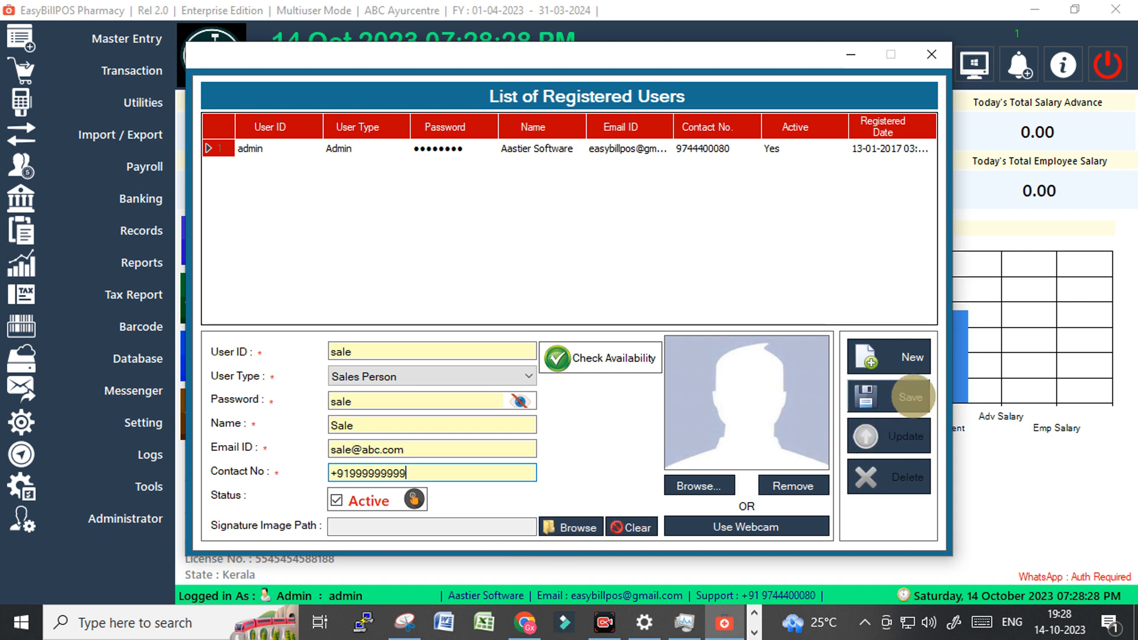
# Fix the too-short password, lengthen the user ID to sales, and save the user.
pyautogui.click(911, 396)
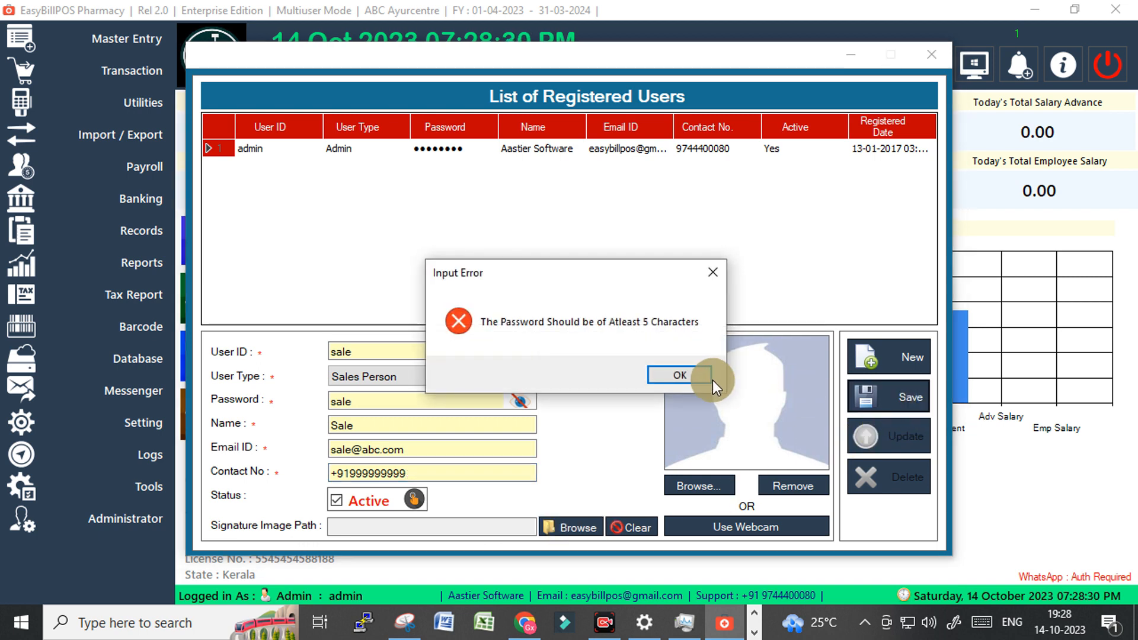
pyautogui.click(660, 377)
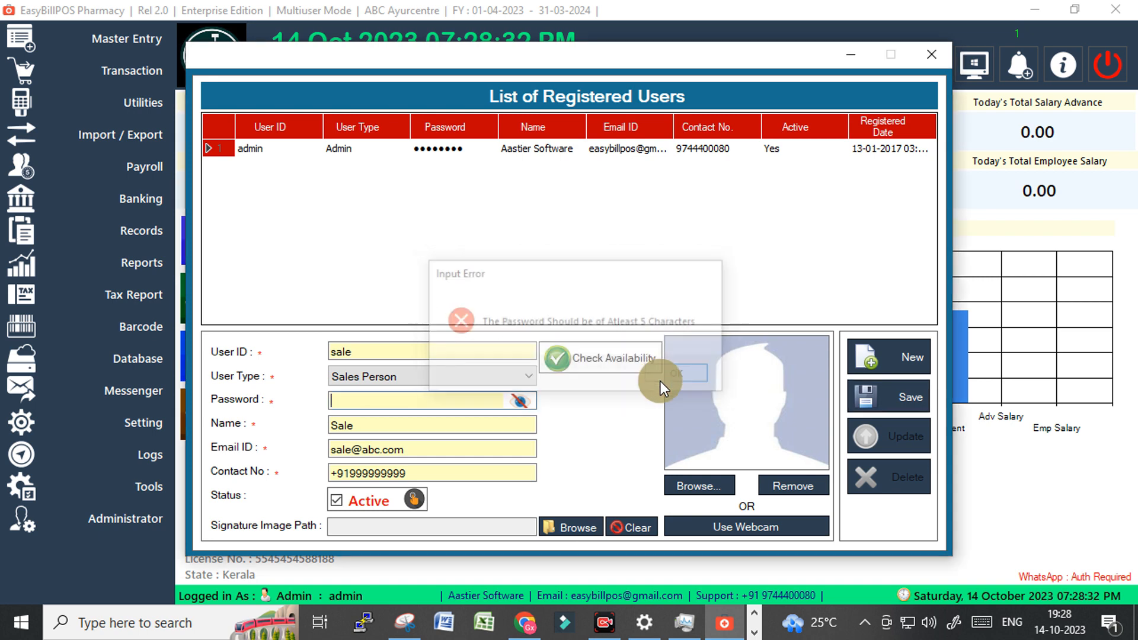
pyautogui.click(347, 402)
pyautogui.write('sales')
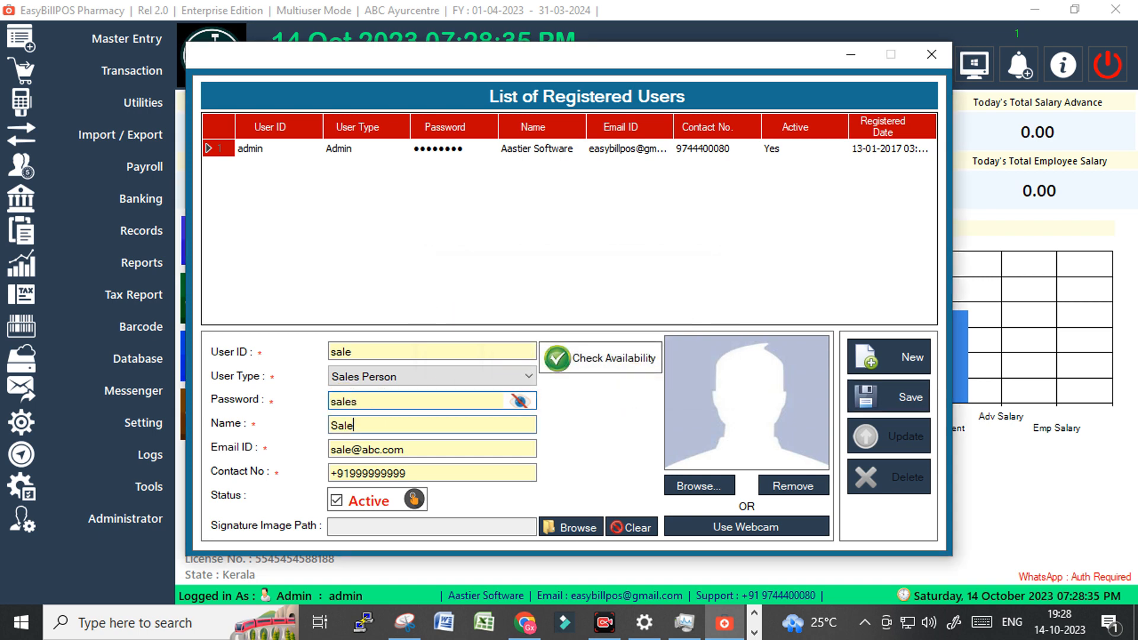
pyautogui.press('Tab')
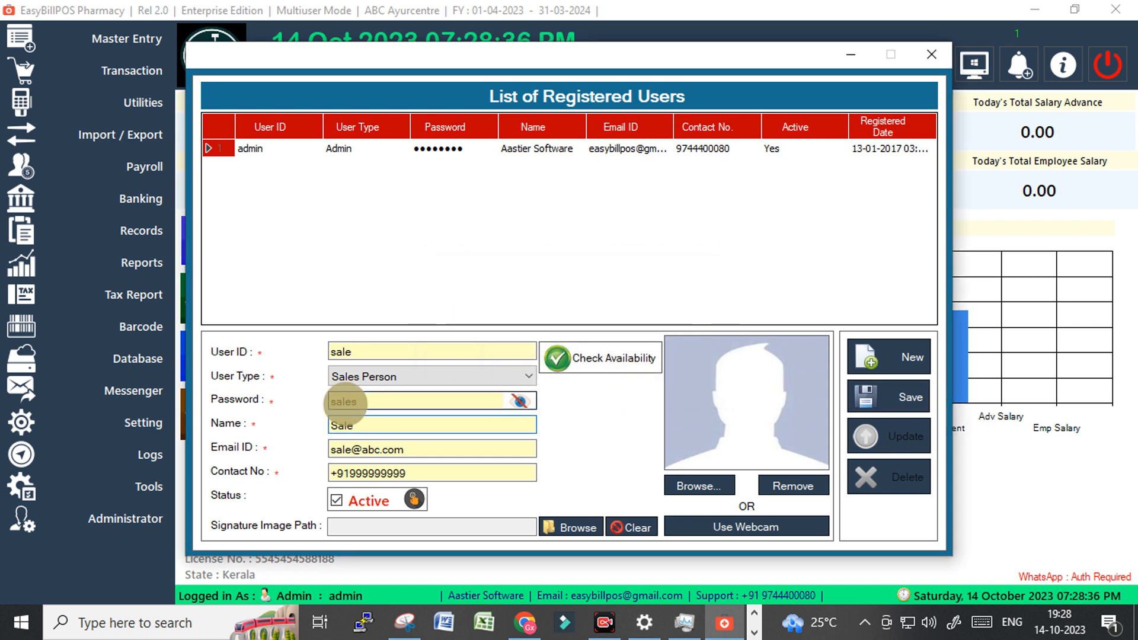
pyautogui.click(389, 354)
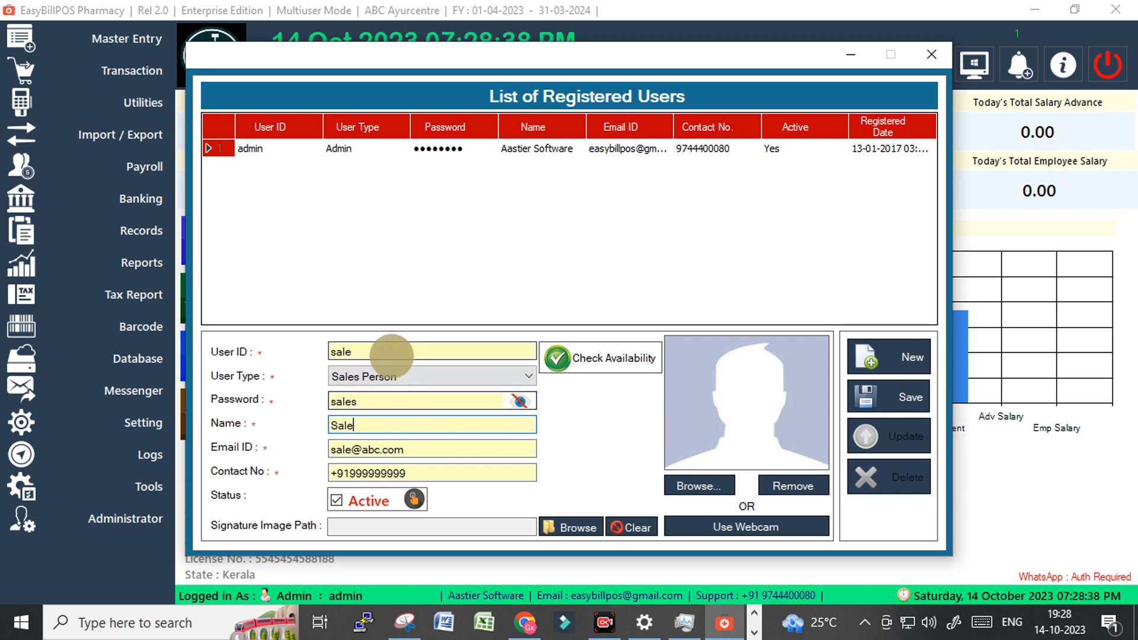
pyautogui.write('s')
pyautogui.click(894, 396)
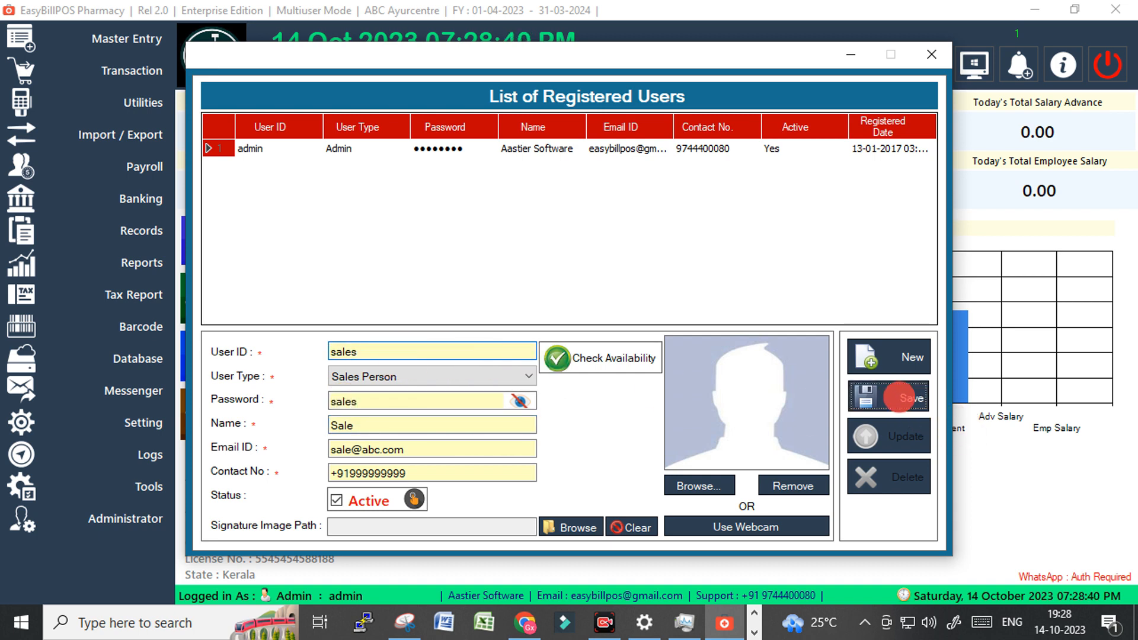
pyautogui.click(632, 378)
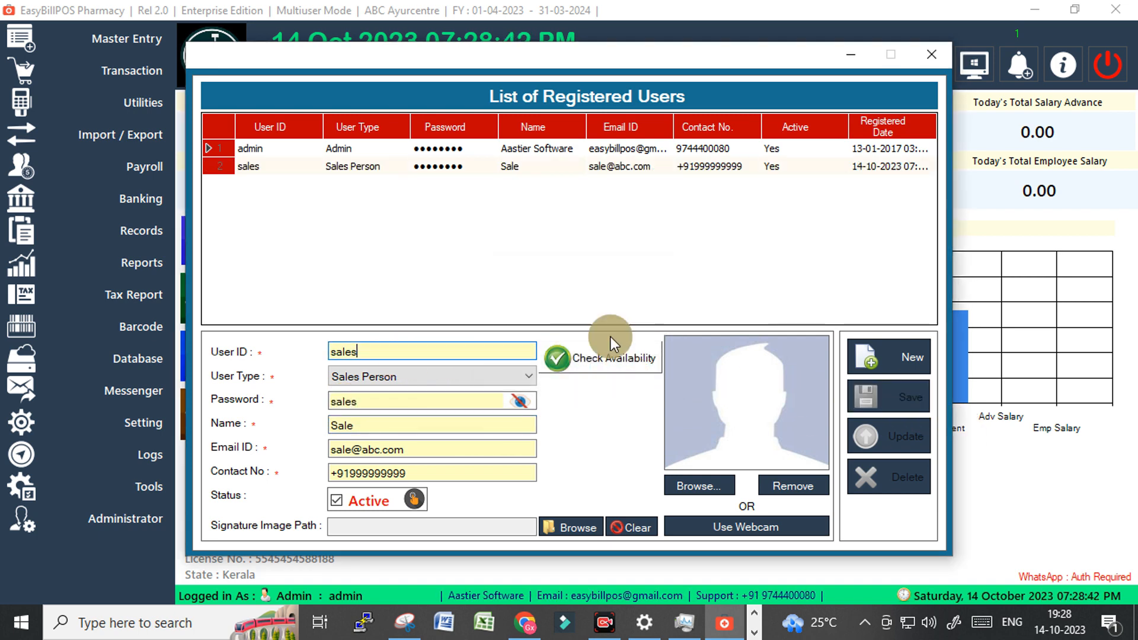
pyautogui.click(350, 166)
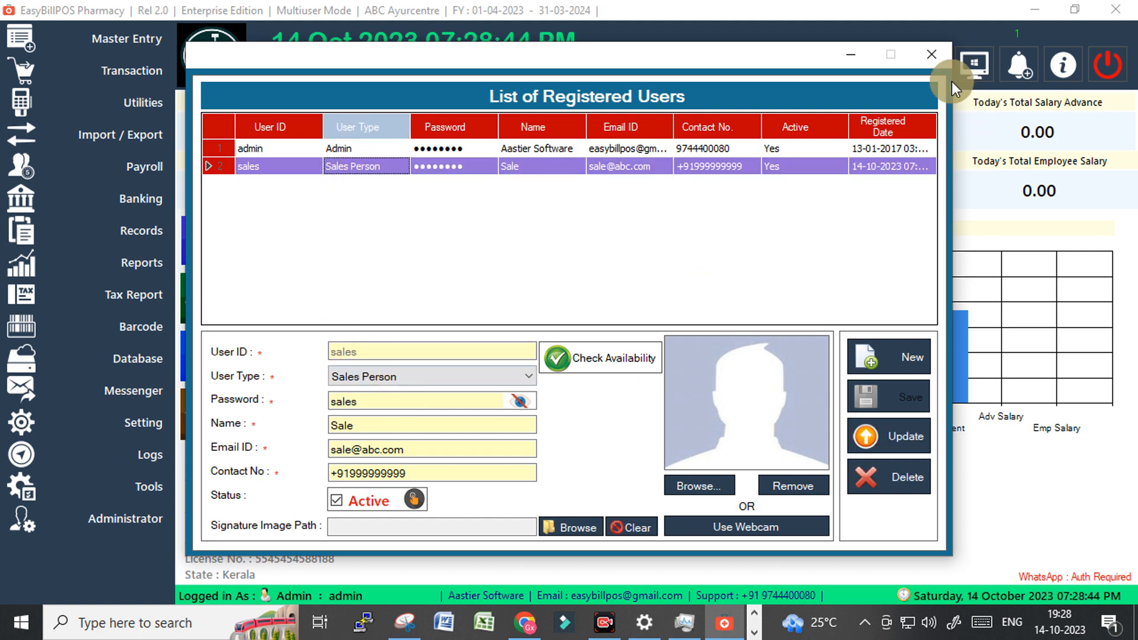
# Close the user list and select the sales user in User Permission settings, then close it.
pyautogui.click(926, 57)
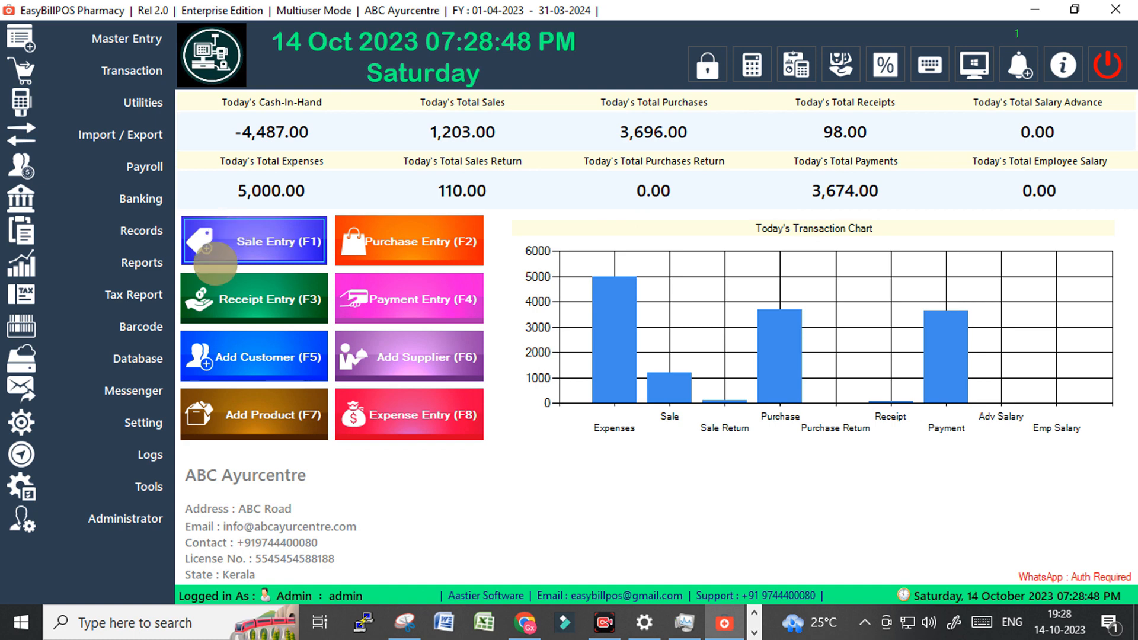
pyautogui.click(145, 428)
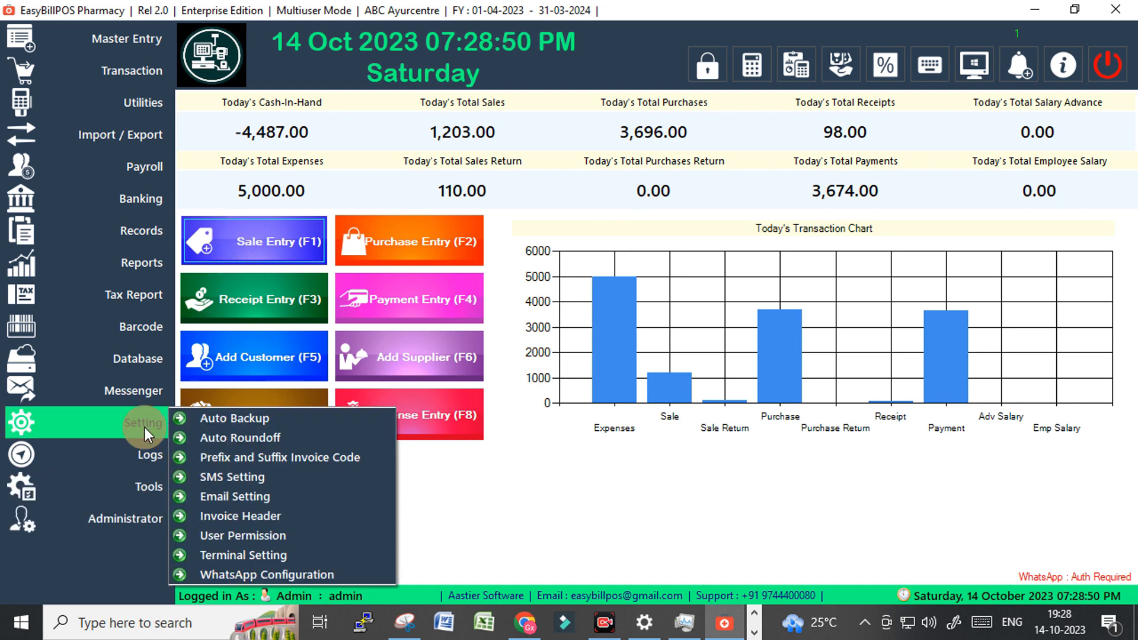
pyautogui.click(254, 536)
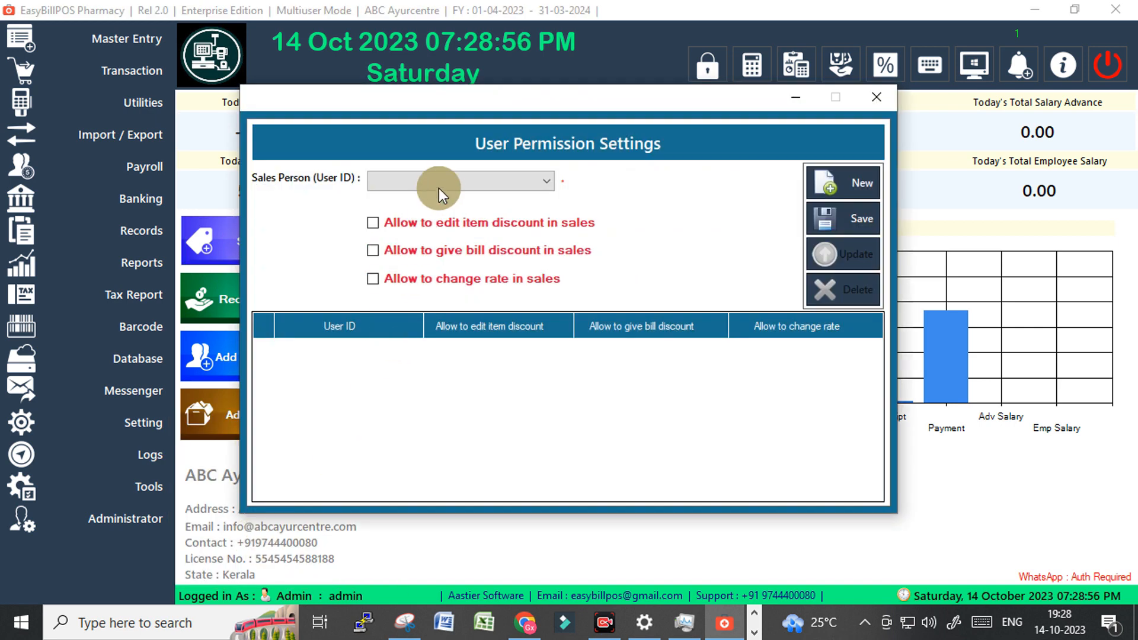
pyautogui.click(438, 187)
pyautogui.click(394, 196)
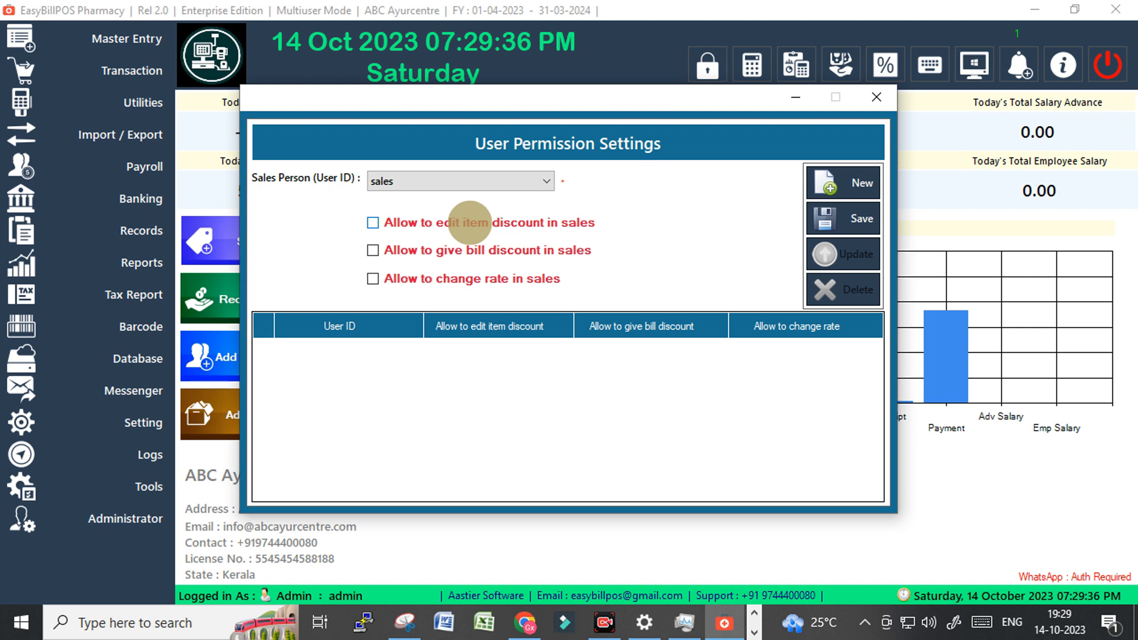
pyautogui.click(870, 102)
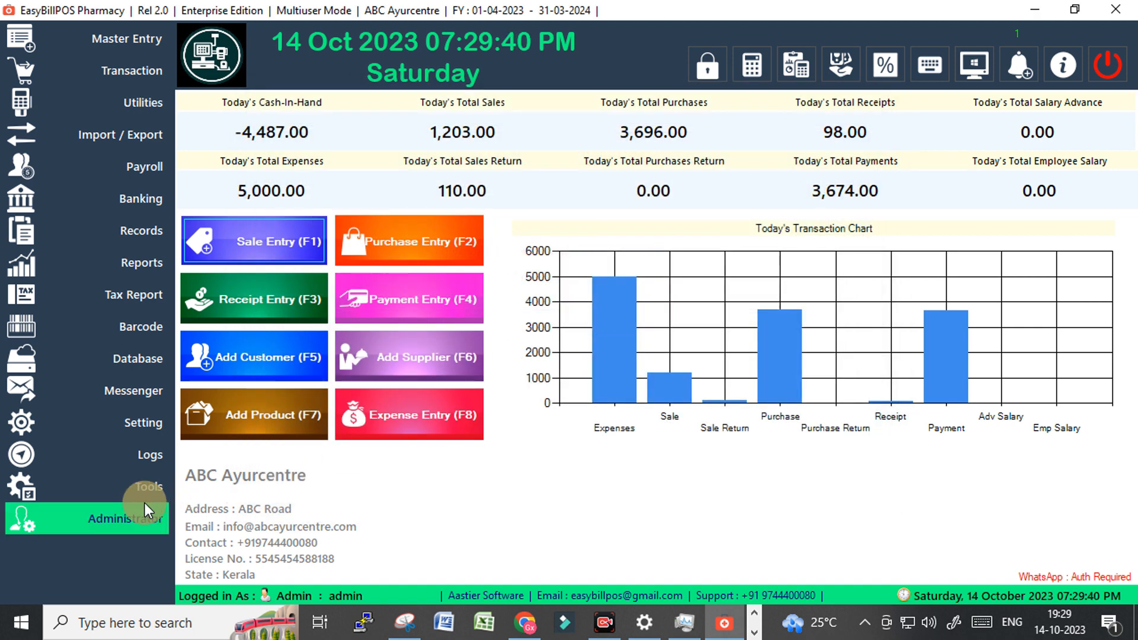
# Load the Enable/Thermal terminal record and set its cash drawer to Disable.
pyautogui.click(133, 516)
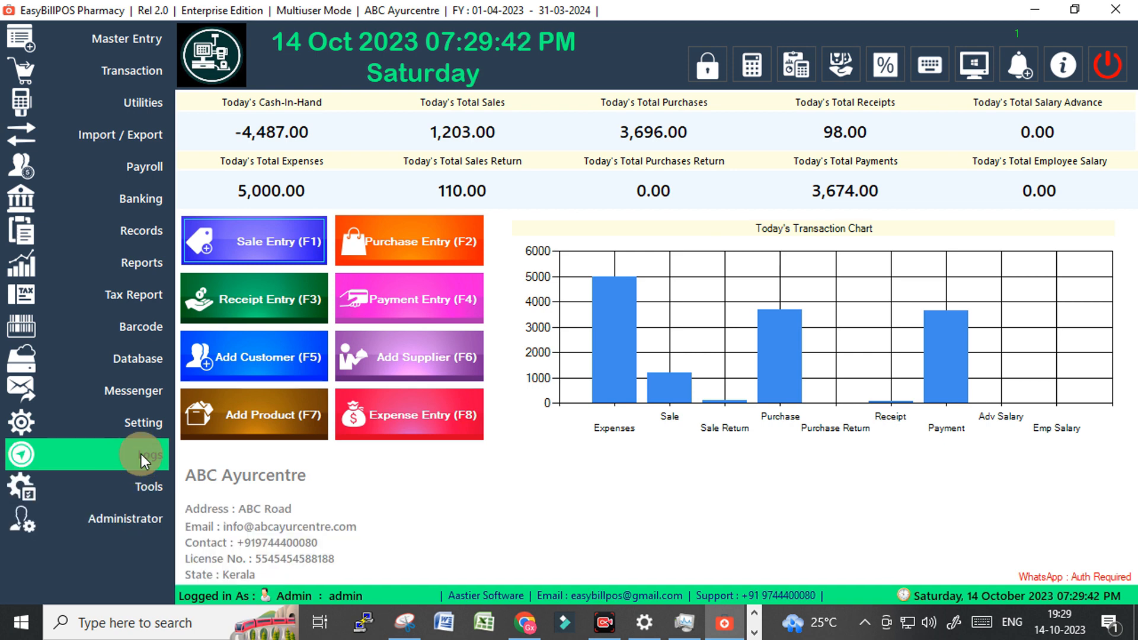
pyautogui.click(147, 424)
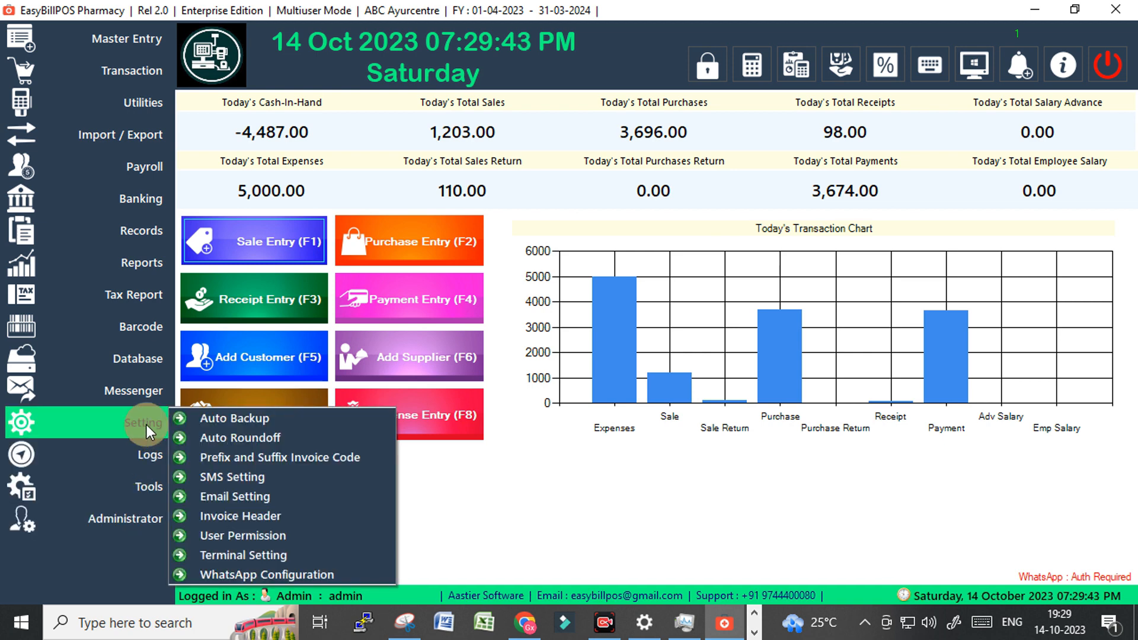
pyautogui.click(225, 556)
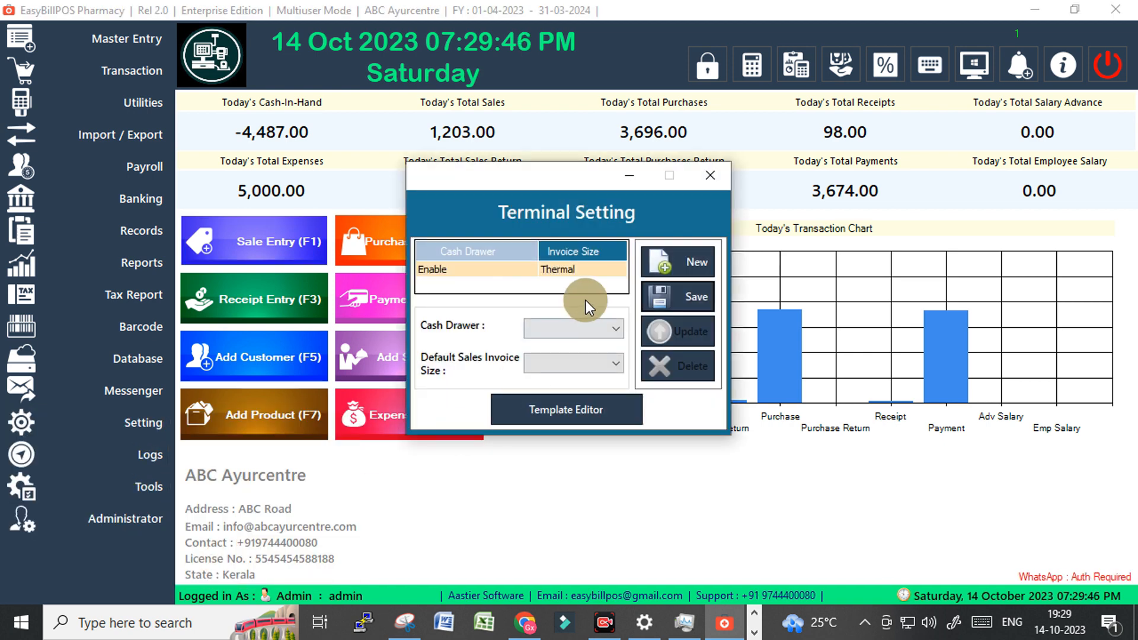
pyautogui.click(570, 270)
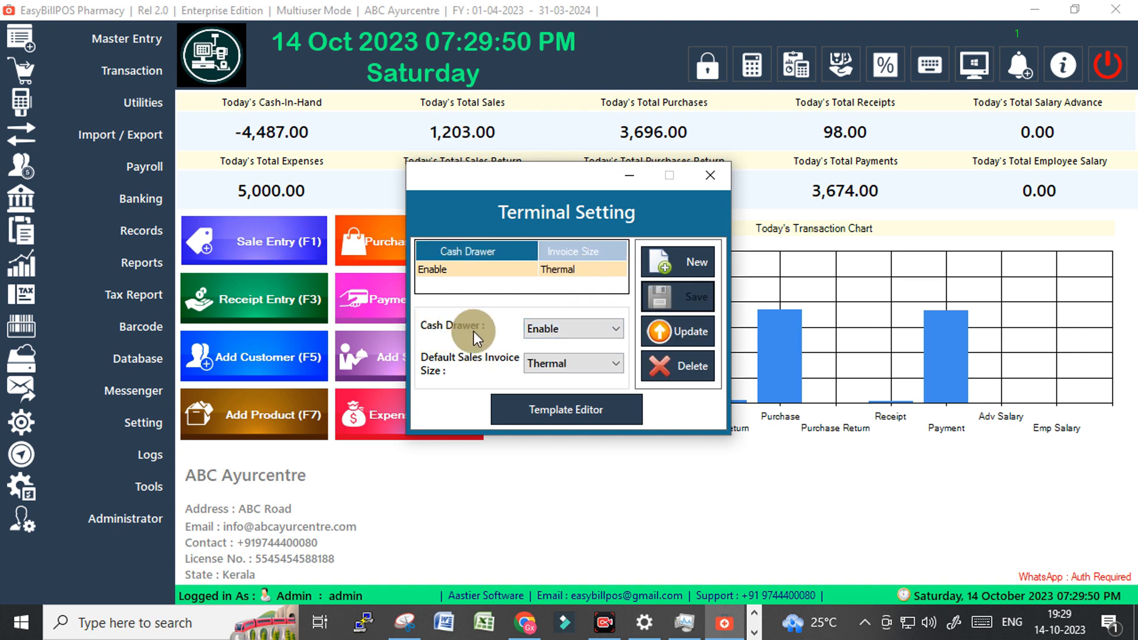
pyautogui.click(593, 330)
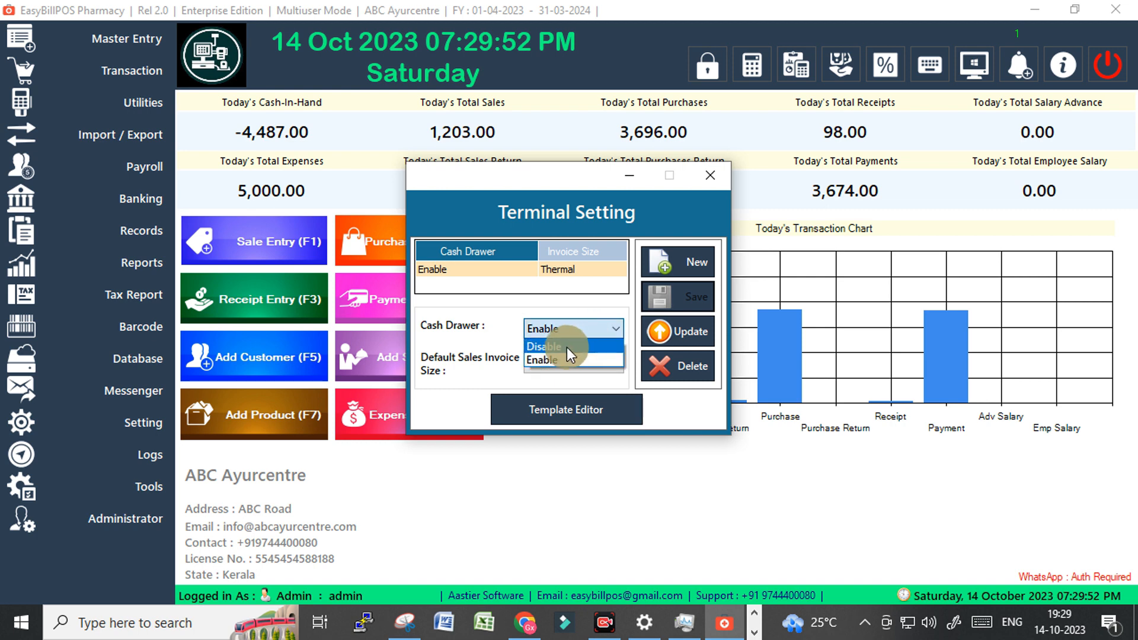
pyautogui.click(554, 348)
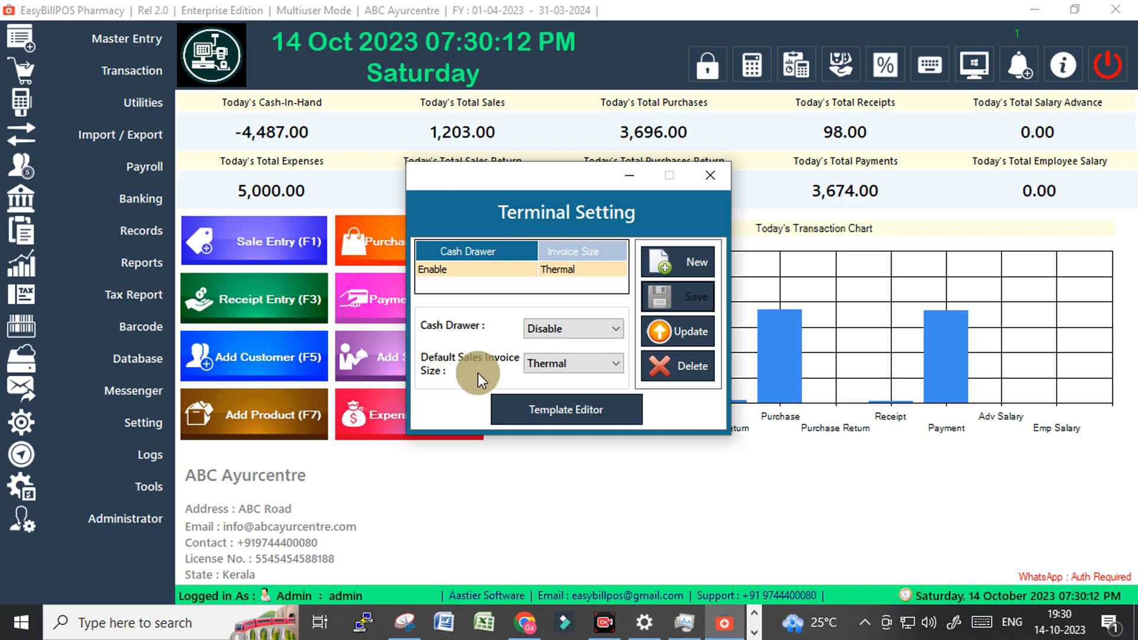
# Set the default sales invoice size to A4 Size and update the terminal settings.
pyautogui.click(564, 368)
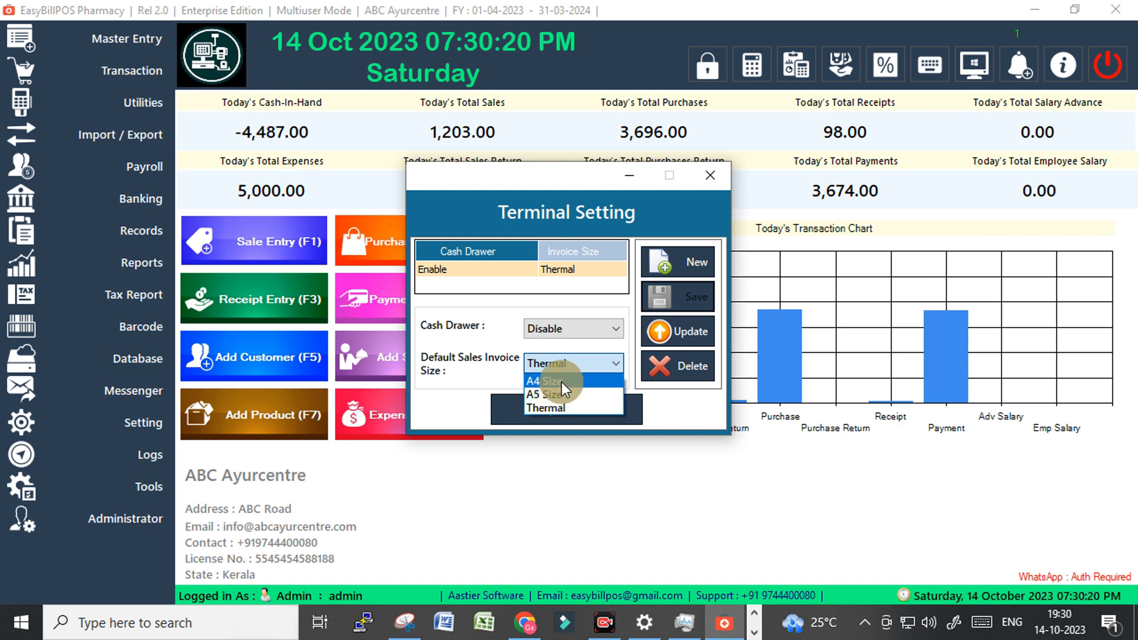
pyautogui.click(562, 361)
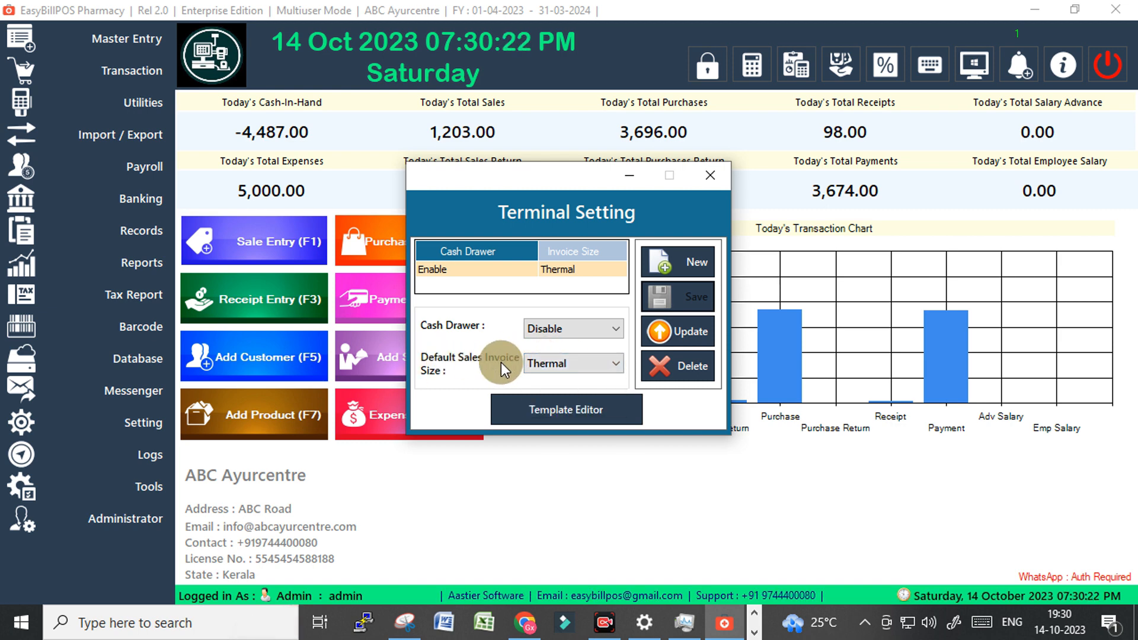
pyautogui.click(564, 363)
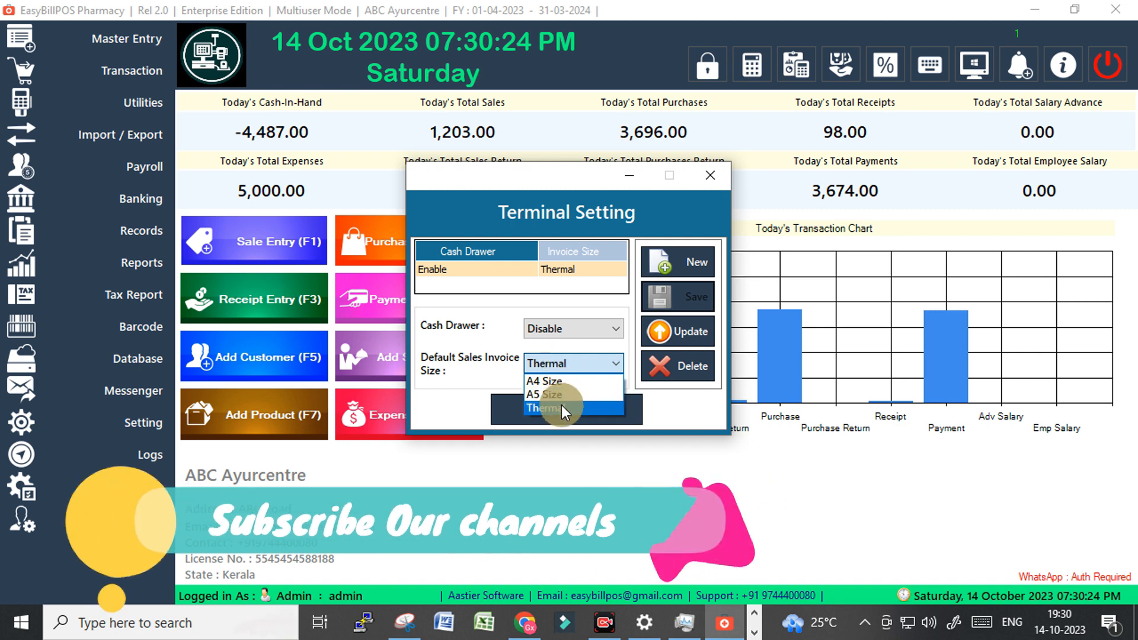
pyautogui.click(561, 363)
pyautogui.click(561, 364)
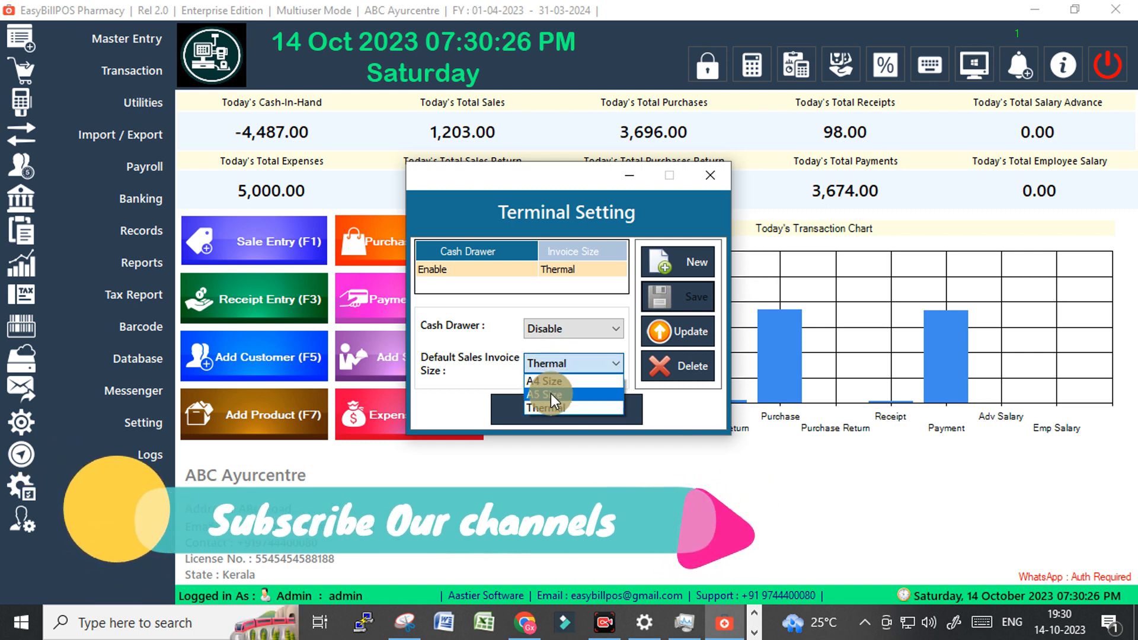
pyautogui.click(550, 393)
pyautogui.click(549, 366)
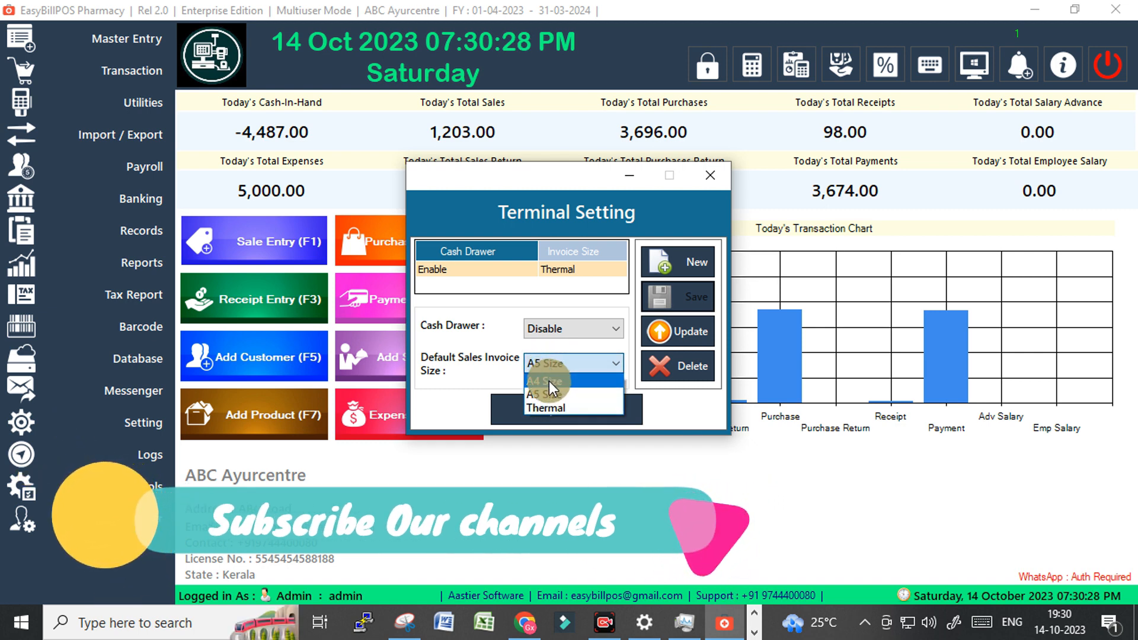
pyautogui.click(549, 381)
pyautogui.click(676, 331)
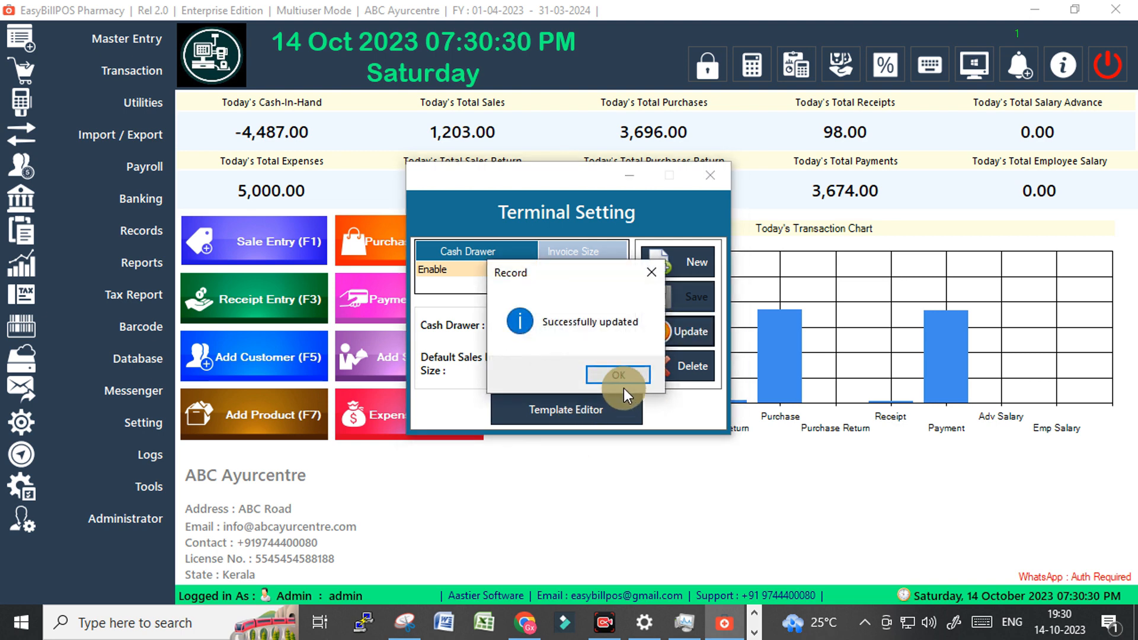
pyautogui.click(618, 375)
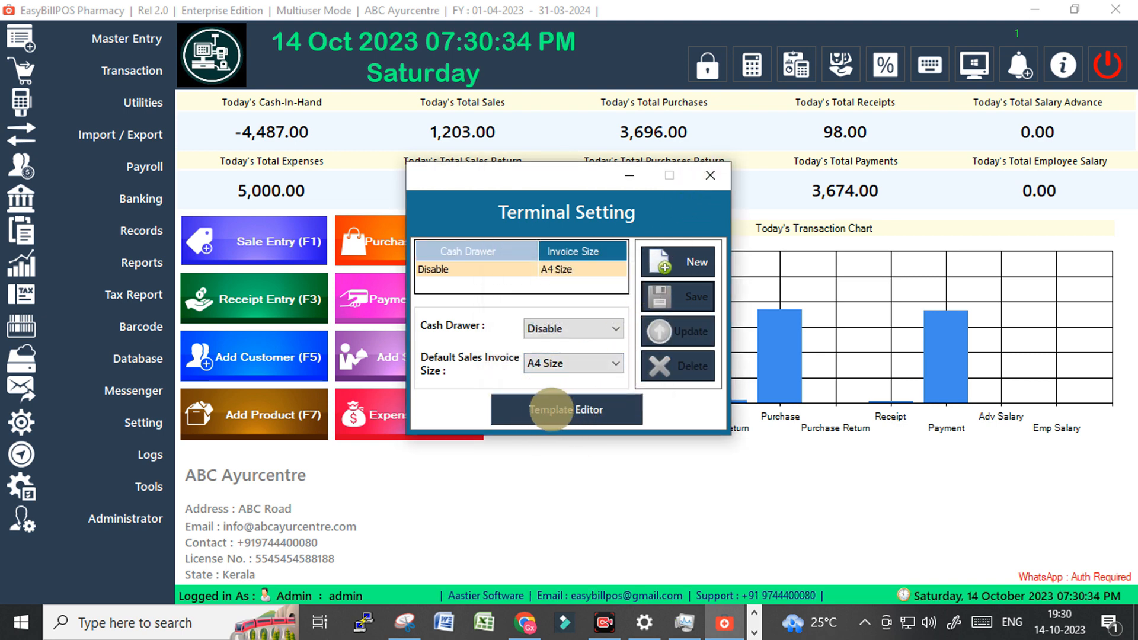
# View the A4 Size, A5 Size and Thermal templates in Template Editor, then close it and Terminal Setting.
pyautogui.click(551, 409)
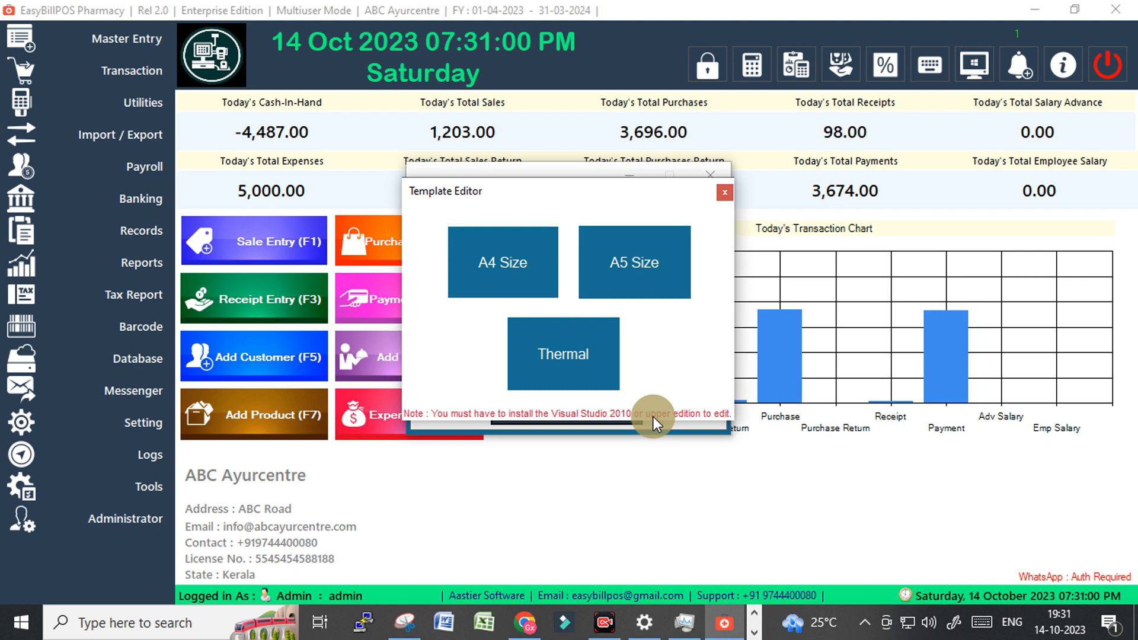
pyautogui.click(722, 193)
pyautogui.click(709, 177)
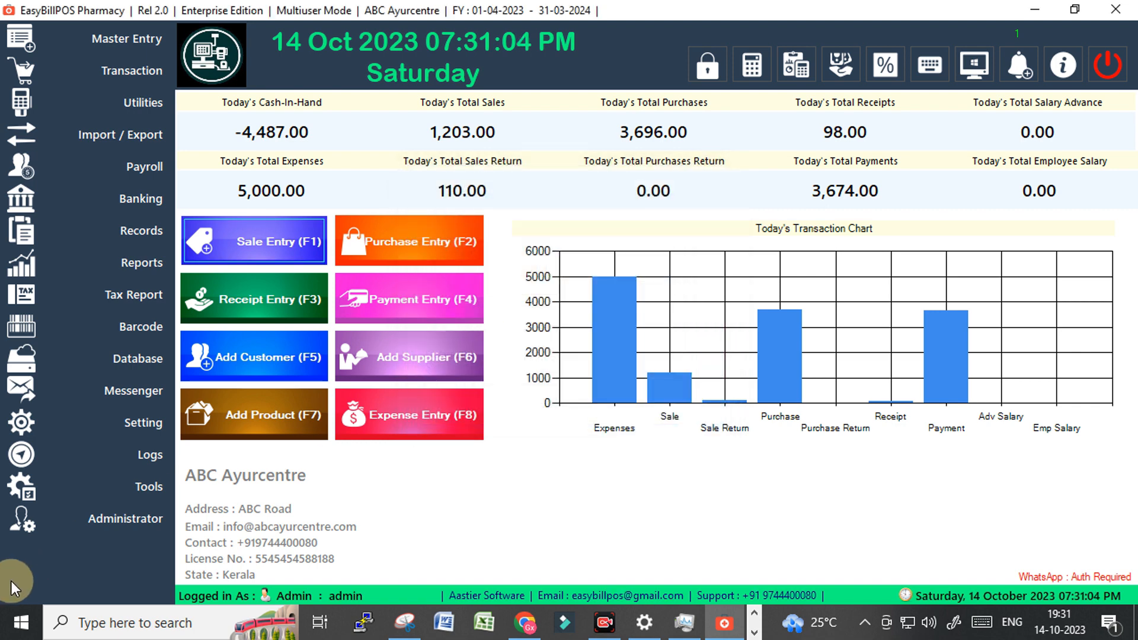
pyautogui.click(83, 518)
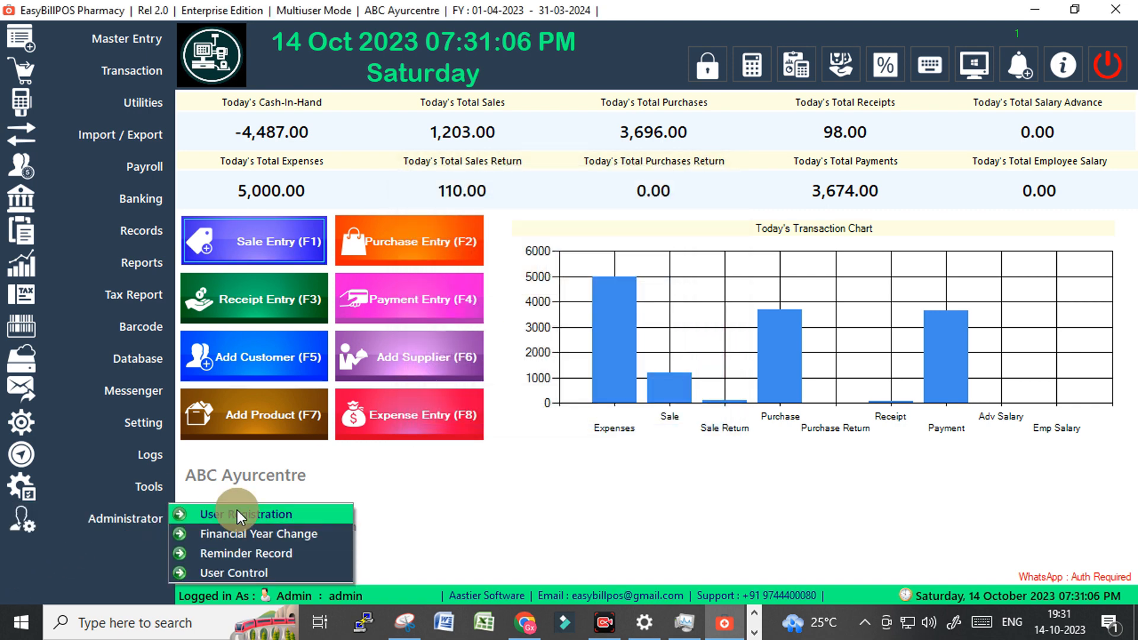
pyautogui.click(134, 425)
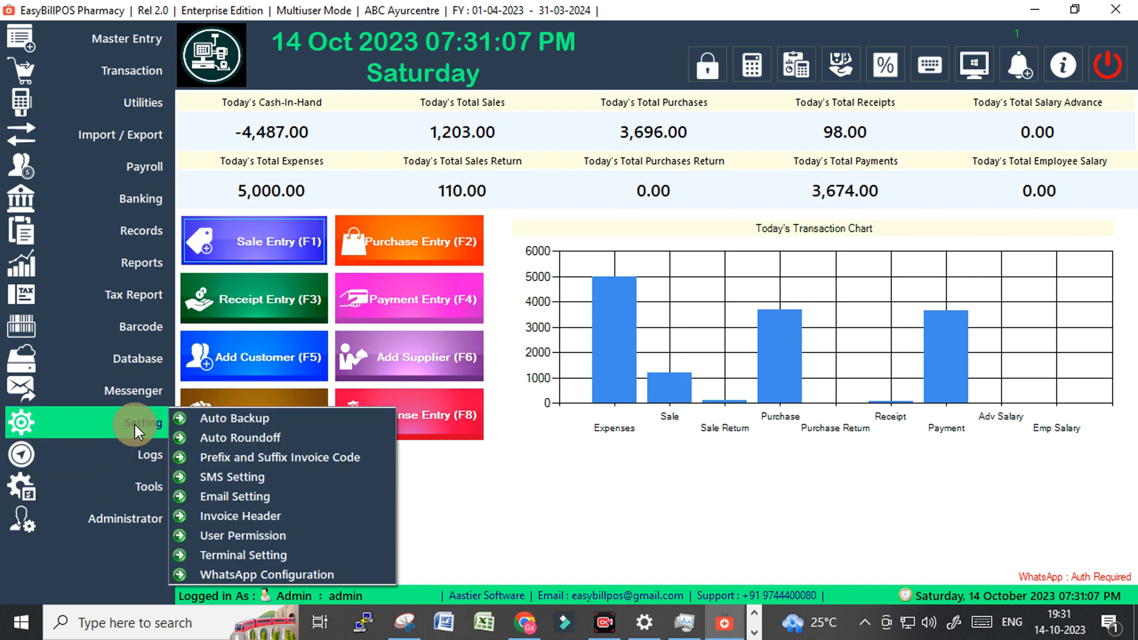
pyautogui.click(270, 574)
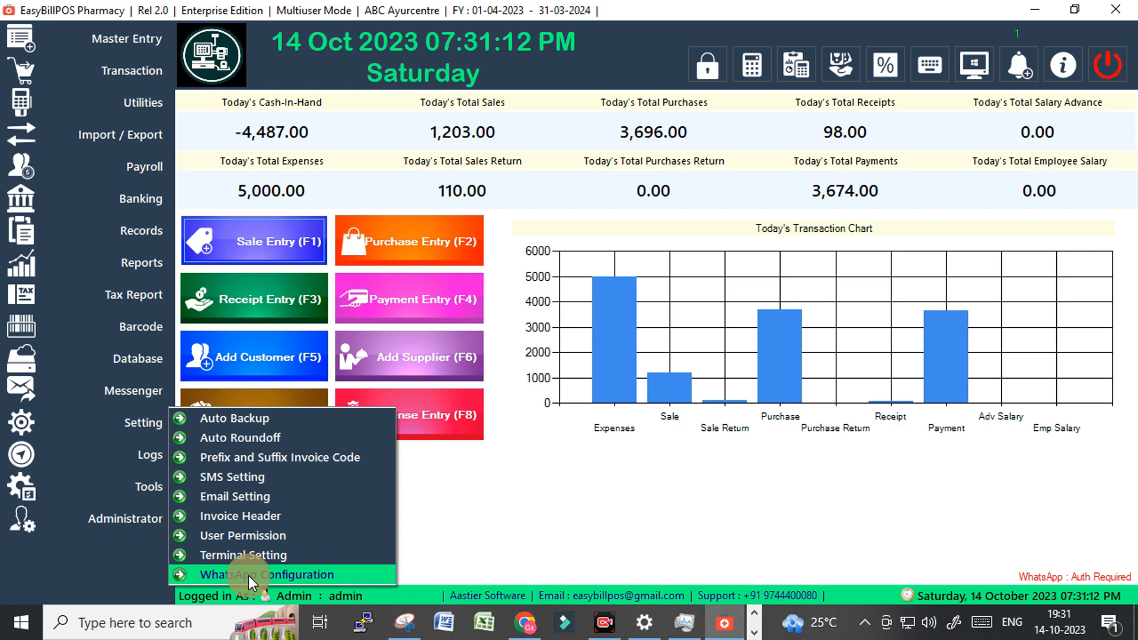
pyautogui.click(248, 574)
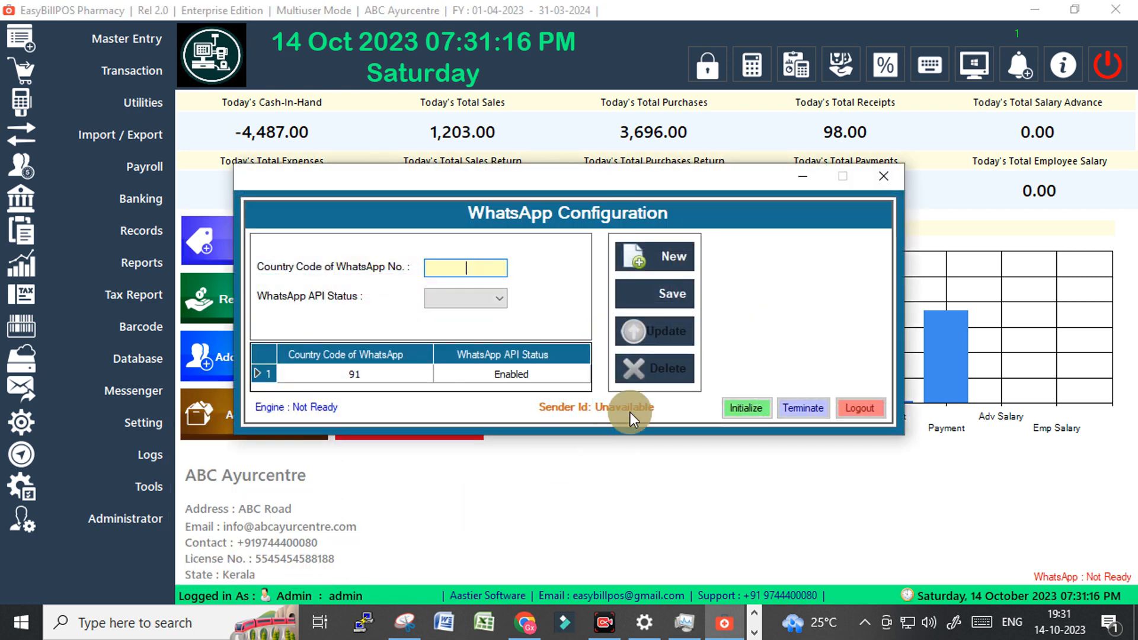
pyautogui.click(883, 177)
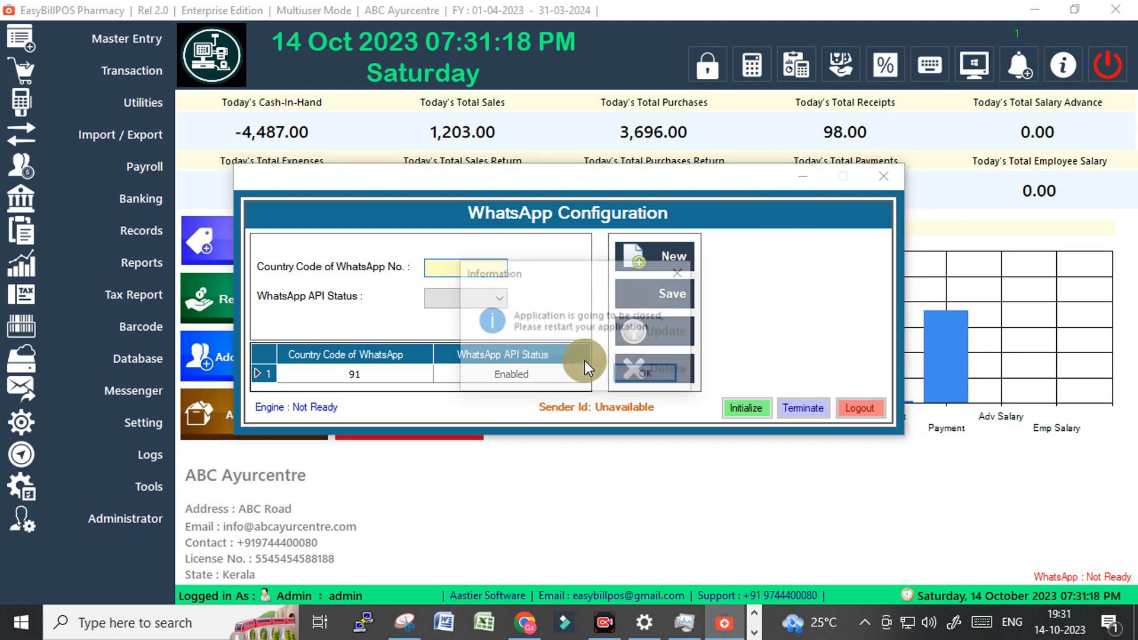
pyautogui.click(641, 374)
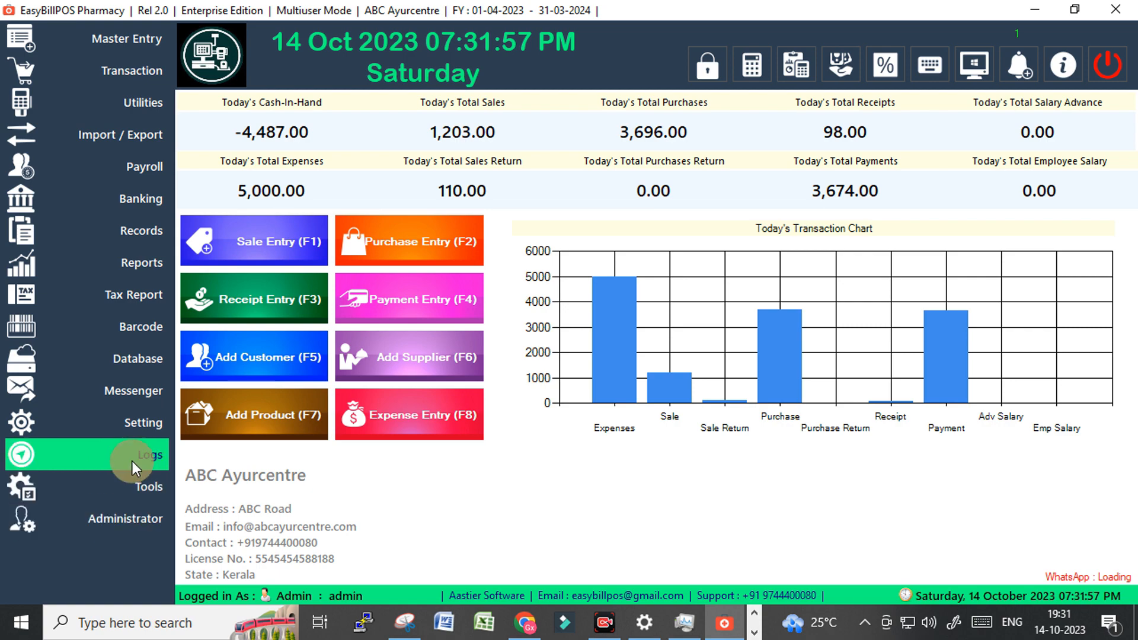
# Open the Logs List and inspect the ABC MEdicine123 offer, deleted-offer, reminder and 07:22 PM login entries.
pyautogui.click(141, 425)
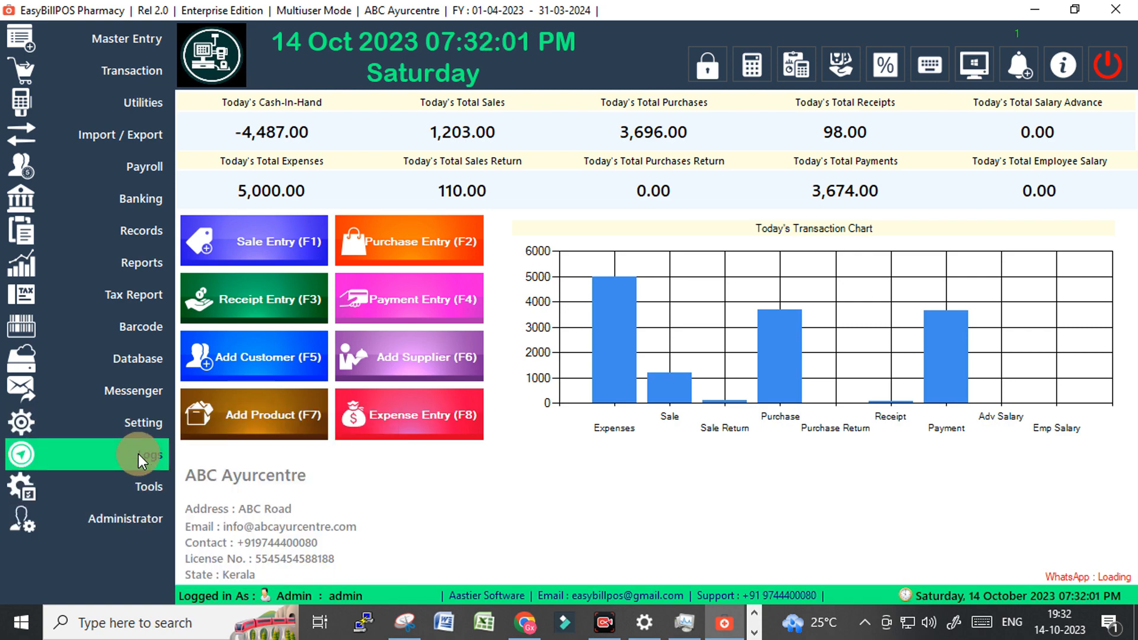
pyautogui.click(137, 454)
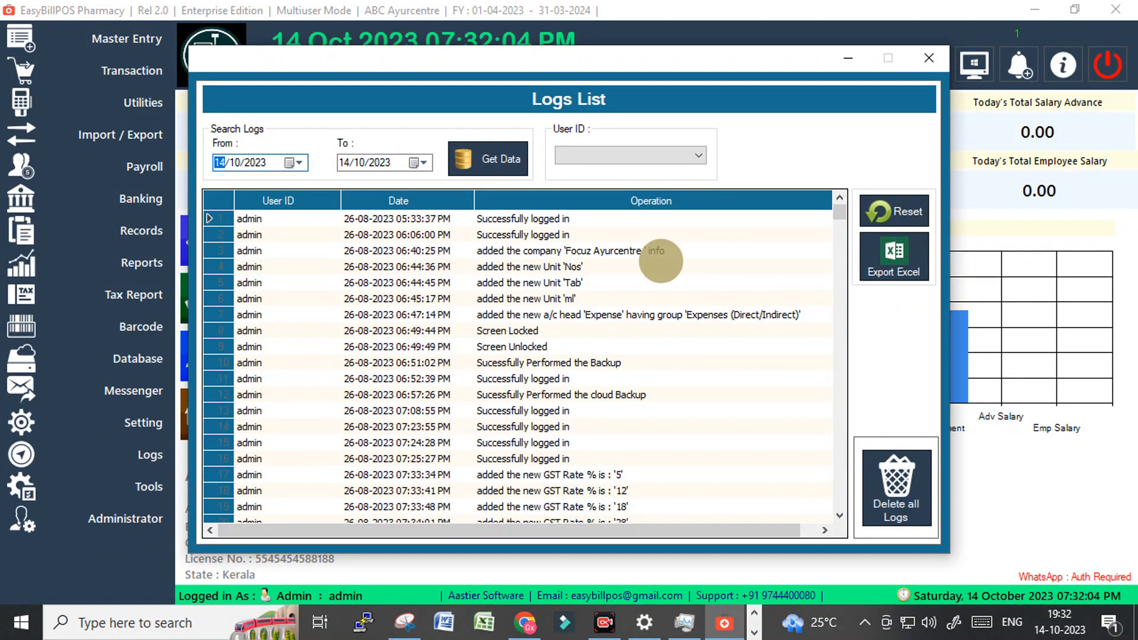
pyautogui.scroll(-14, 630, 376)
pyautogui.scroll(-20, 630, 375)
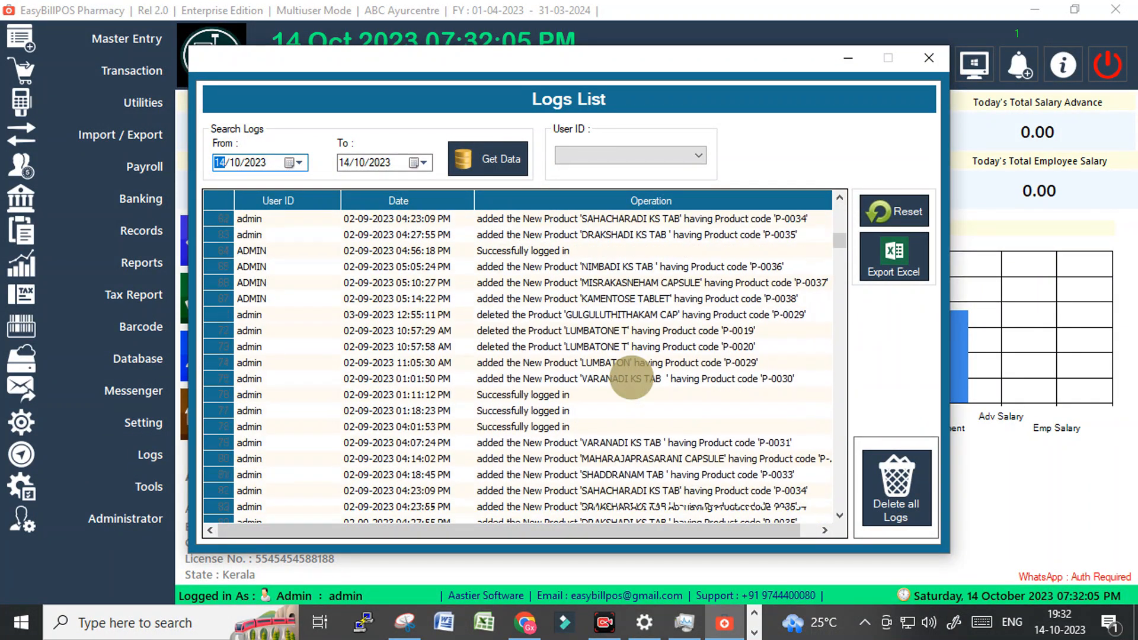
pyautogui.scroll(-20, 626, 443)
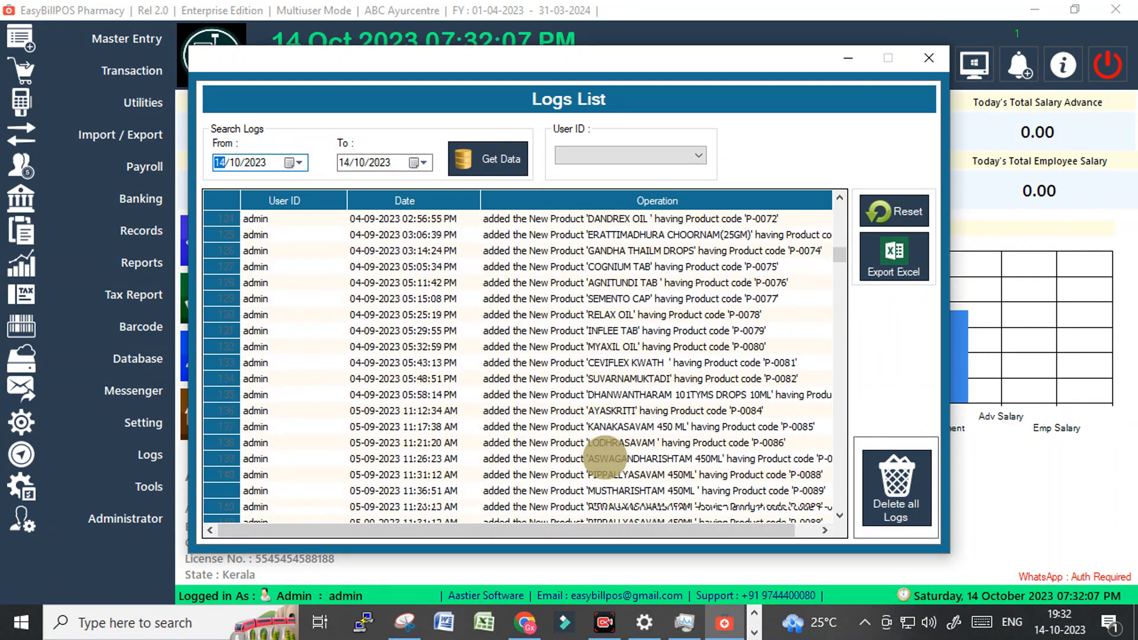
pyautogui.scroll(-15, 626, 443)
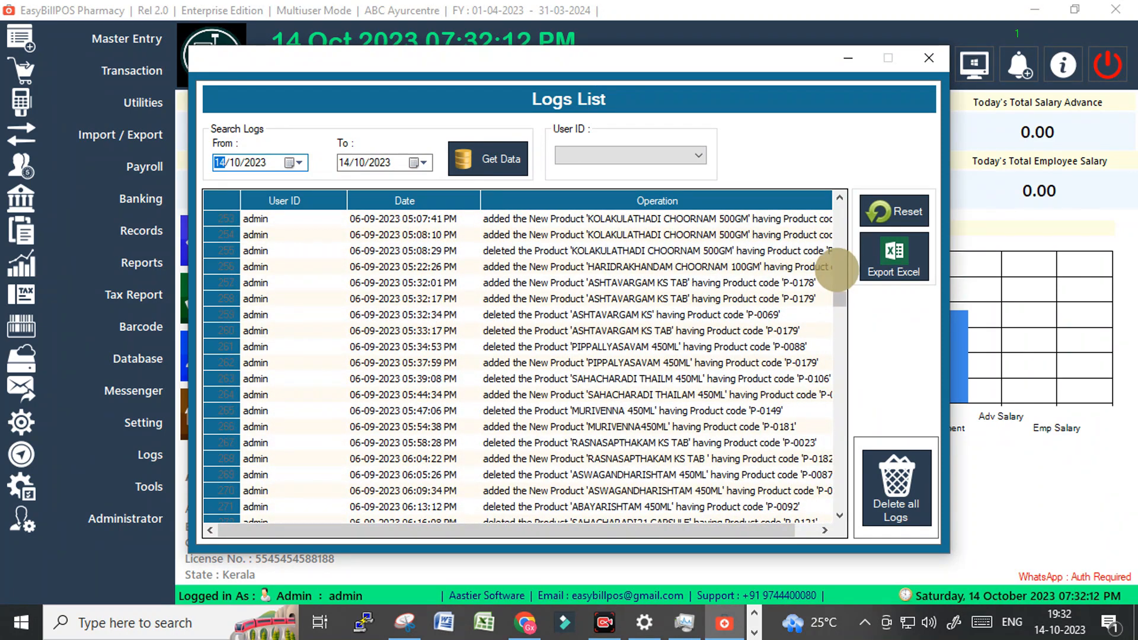
pyautogui.moveTo(838, 296); pyautogui.dragTo(839, 493)
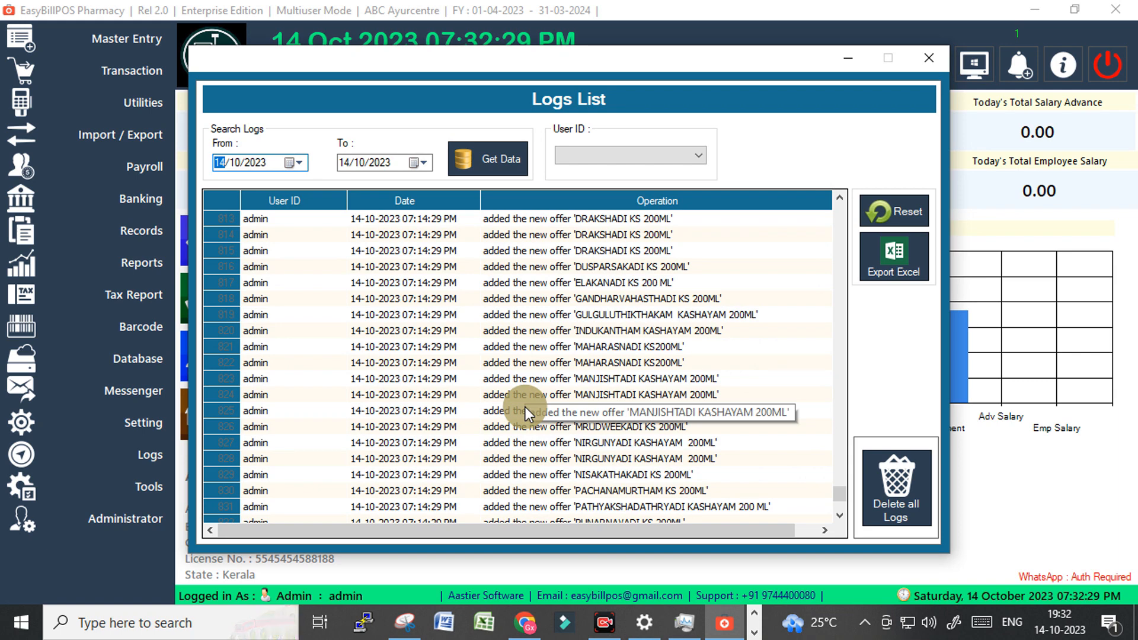
pyautogui.scroll(-1, 525, 408)
pyautogui.scroll(-6, 525, 408)
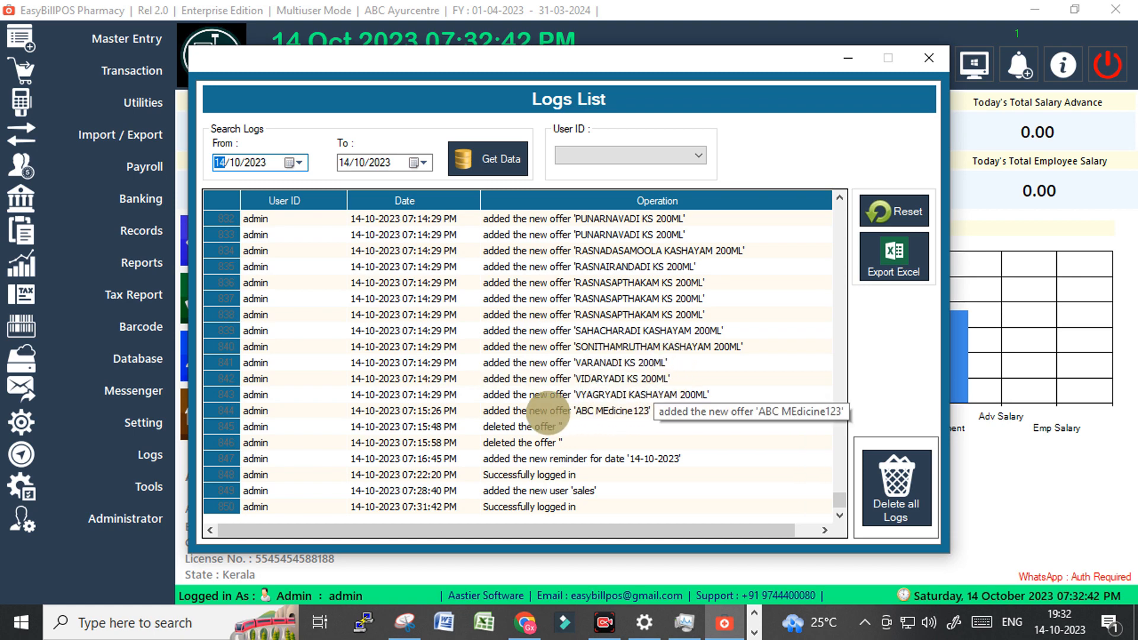
pyautogui.click(540, 411)
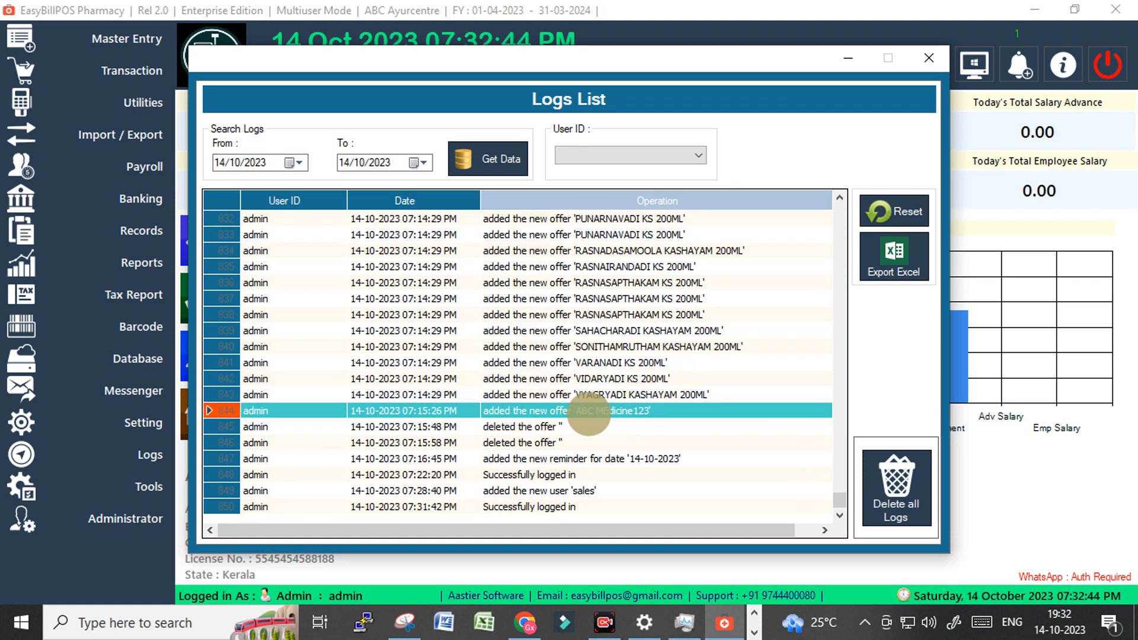
pyautogui.click(560, 427)
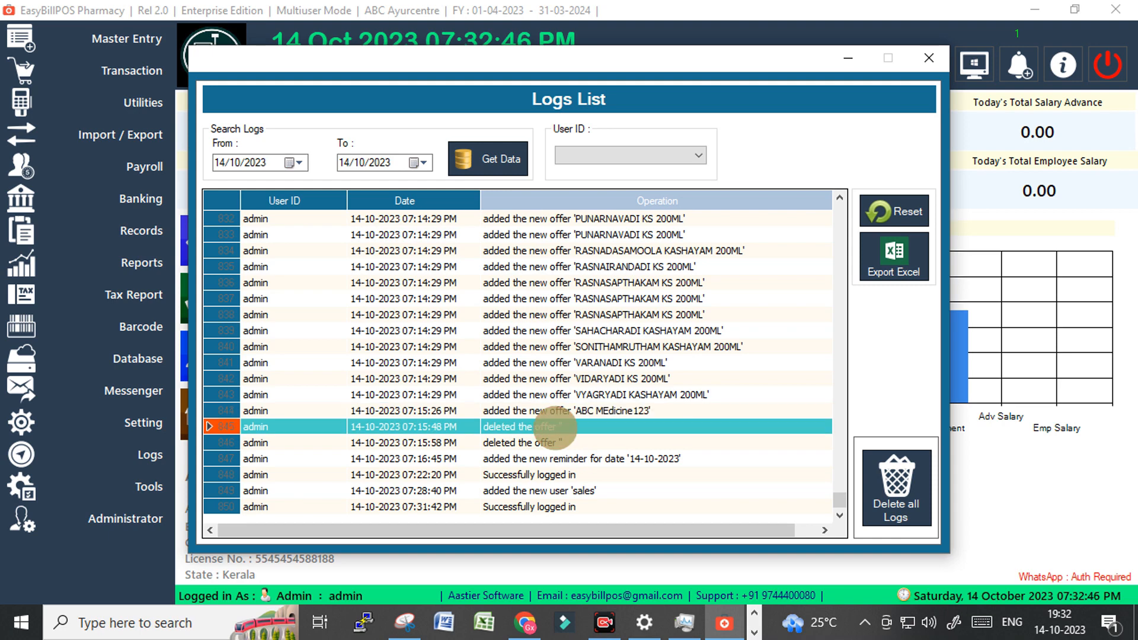
pyautogui.click(569, 442)
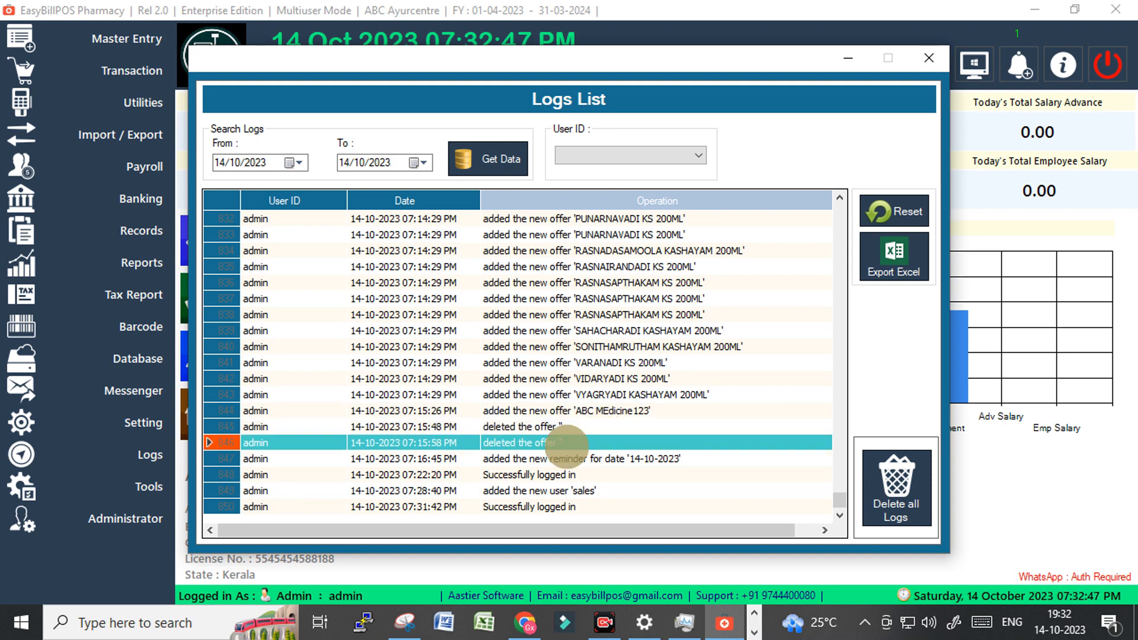
pyautogui.click(531, 460)
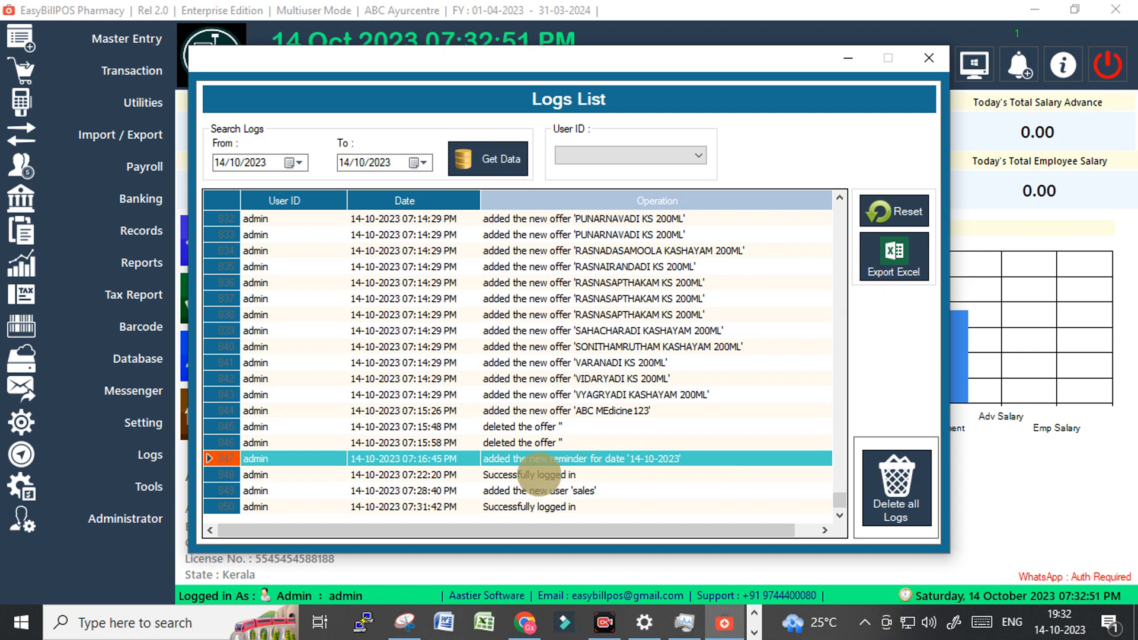
pyautogui.click(540, 474)
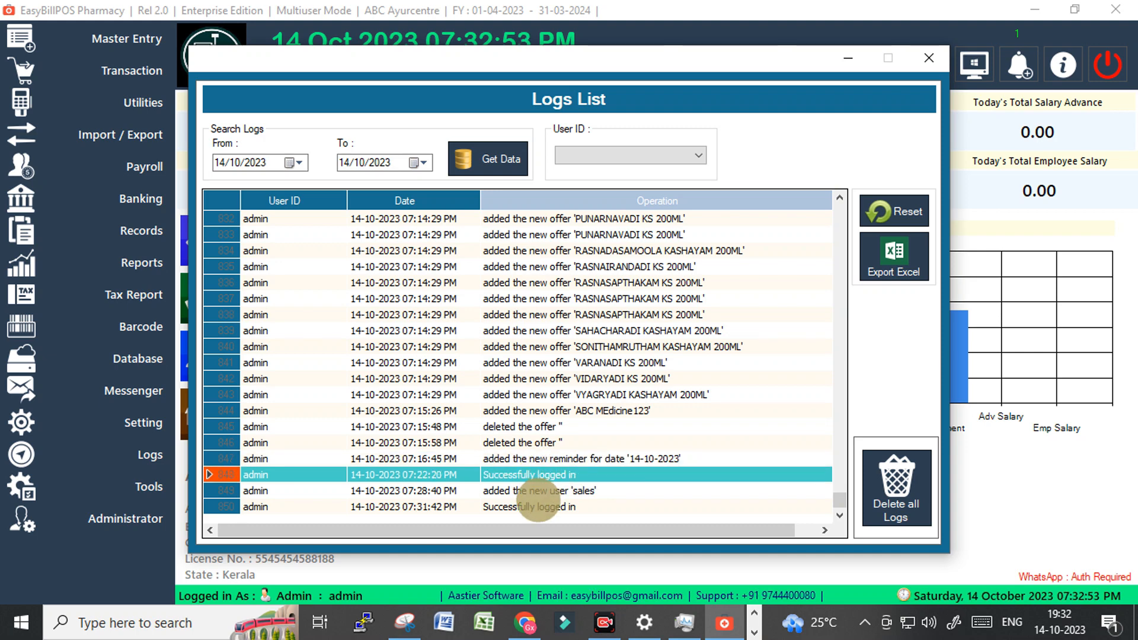
# Inspect the 10.00 and 20.00 offer, SINV-0015-2023/24 bill, Pcs unit and product update entries, then close the log.
pyautogui.scroll(9, 531, 474)
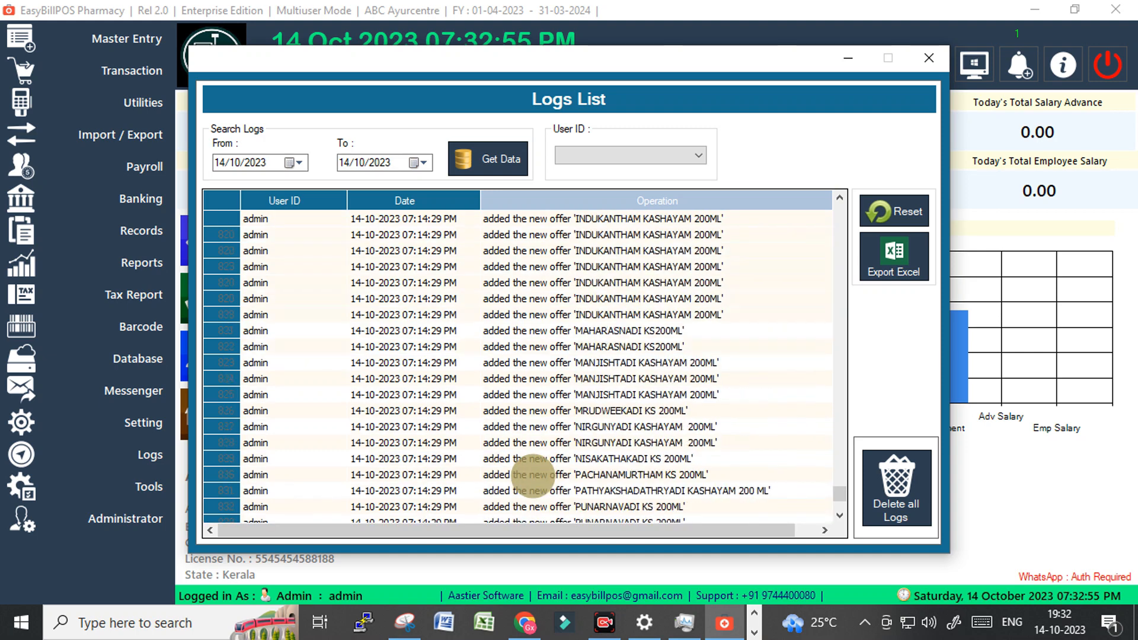
pyautogui.scroll(9, 537, 430)
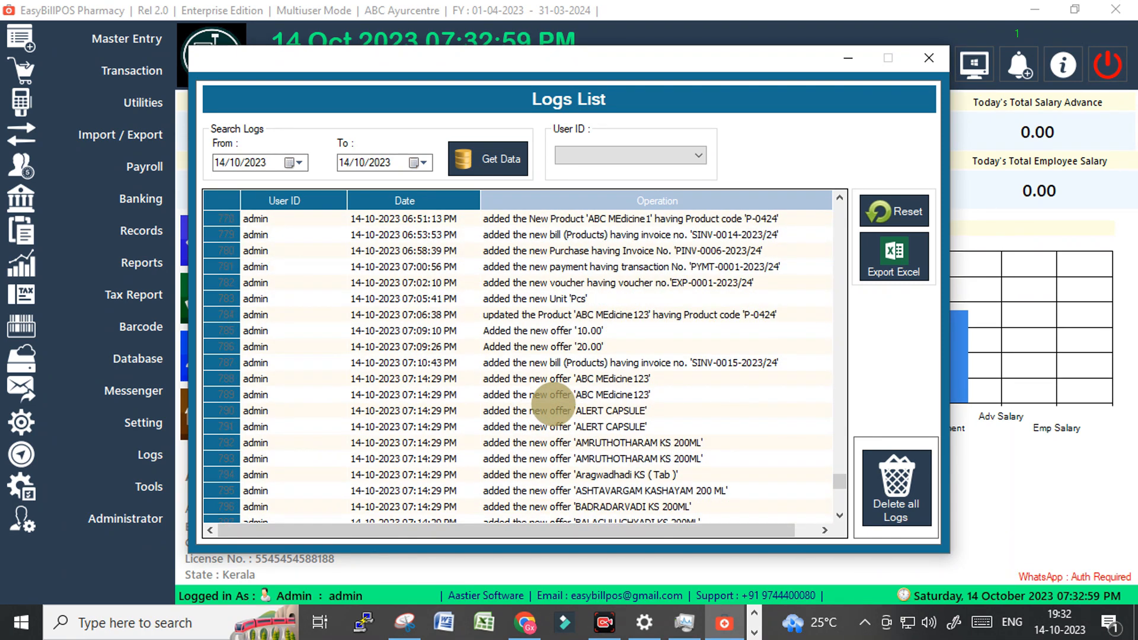
pyautogui.click(545, 330)
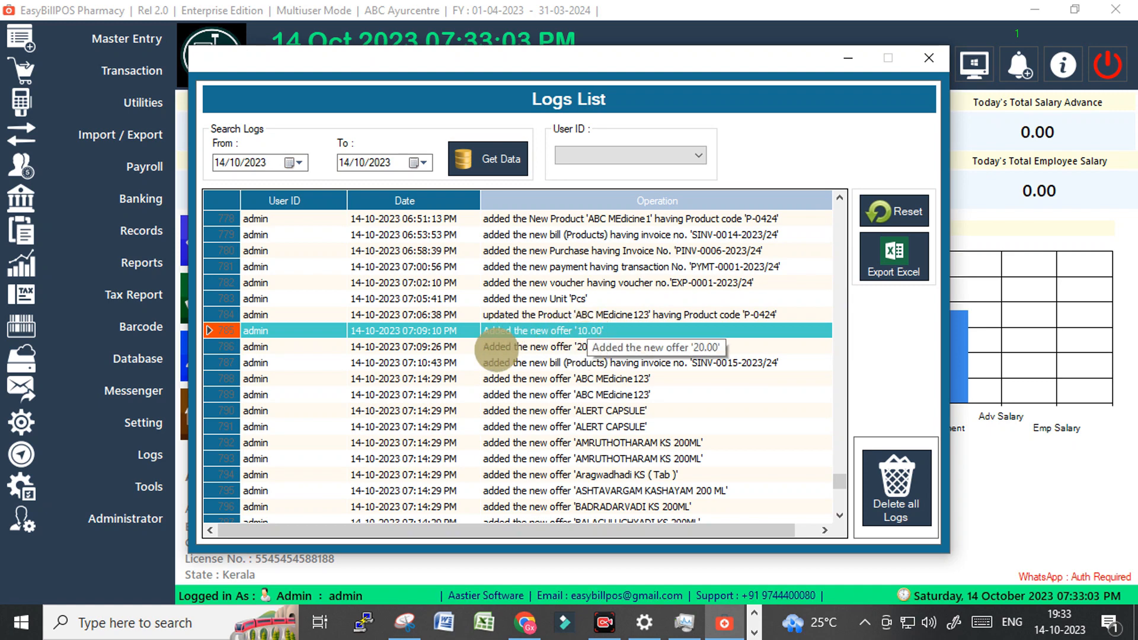
pyautogui.click(536, 346)
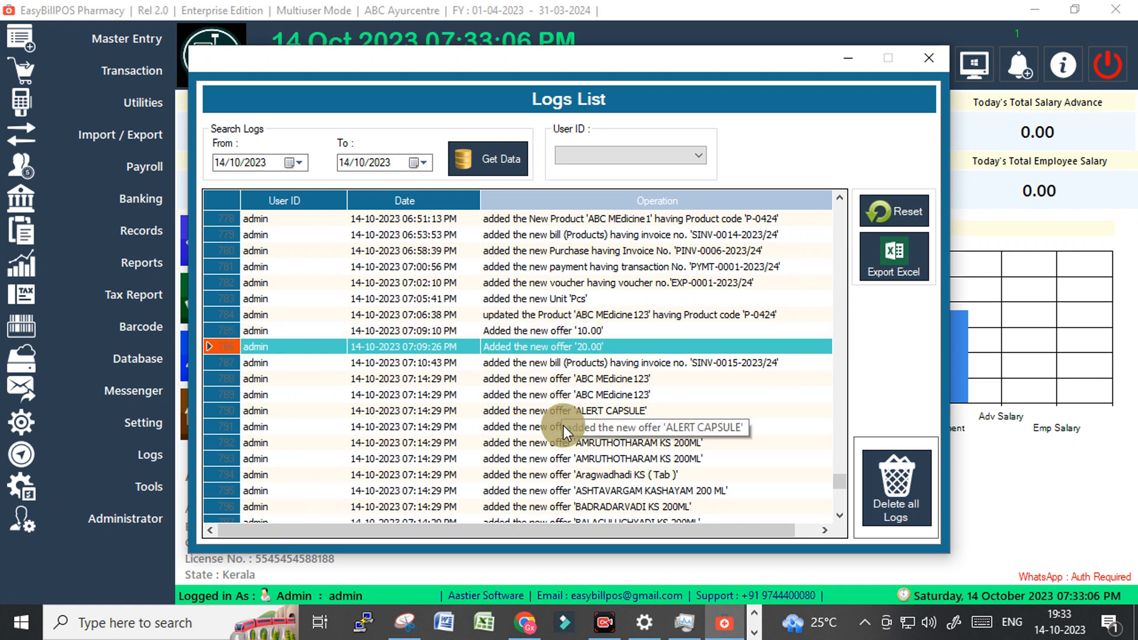
pyautogui.click(659, 362)
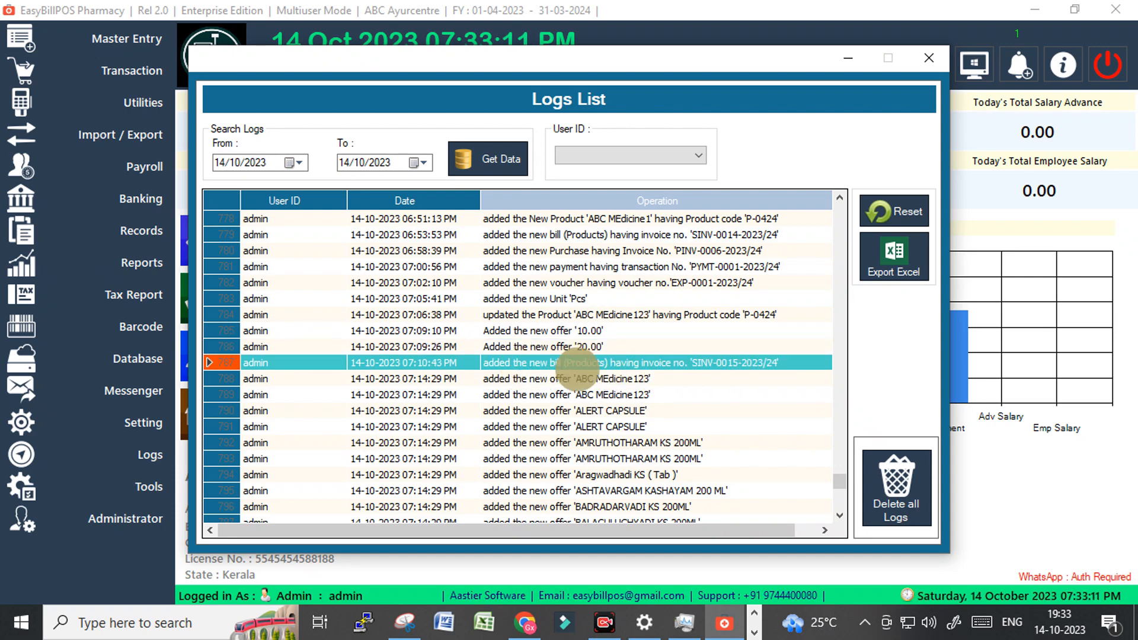
pyautogui.scroll(1, 648, 414)
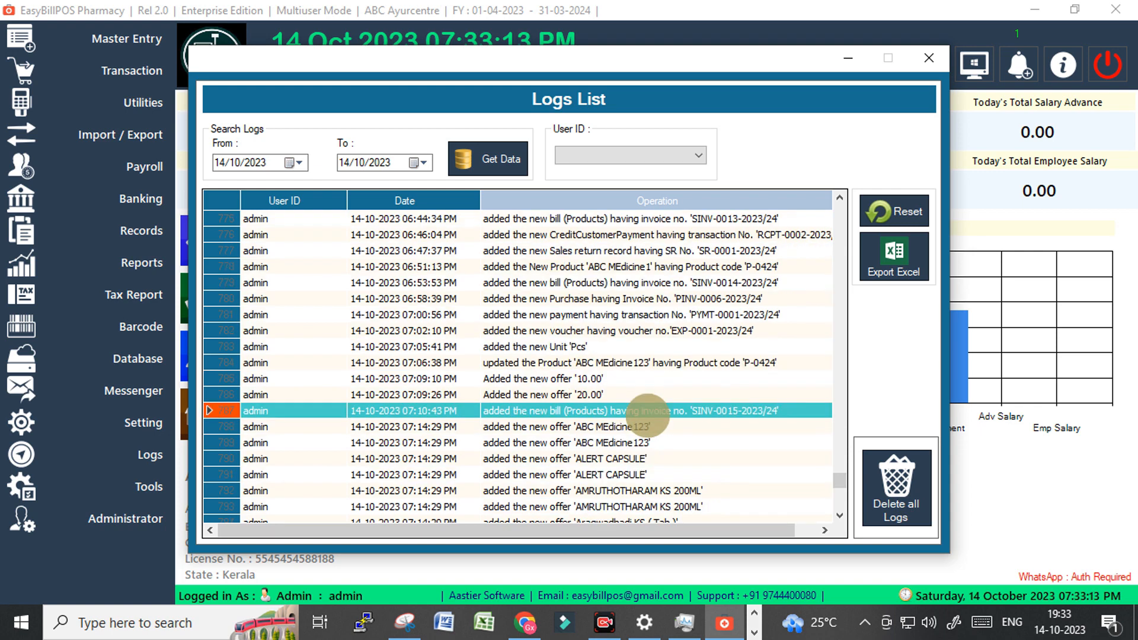
pyautogui.click(566, 347)
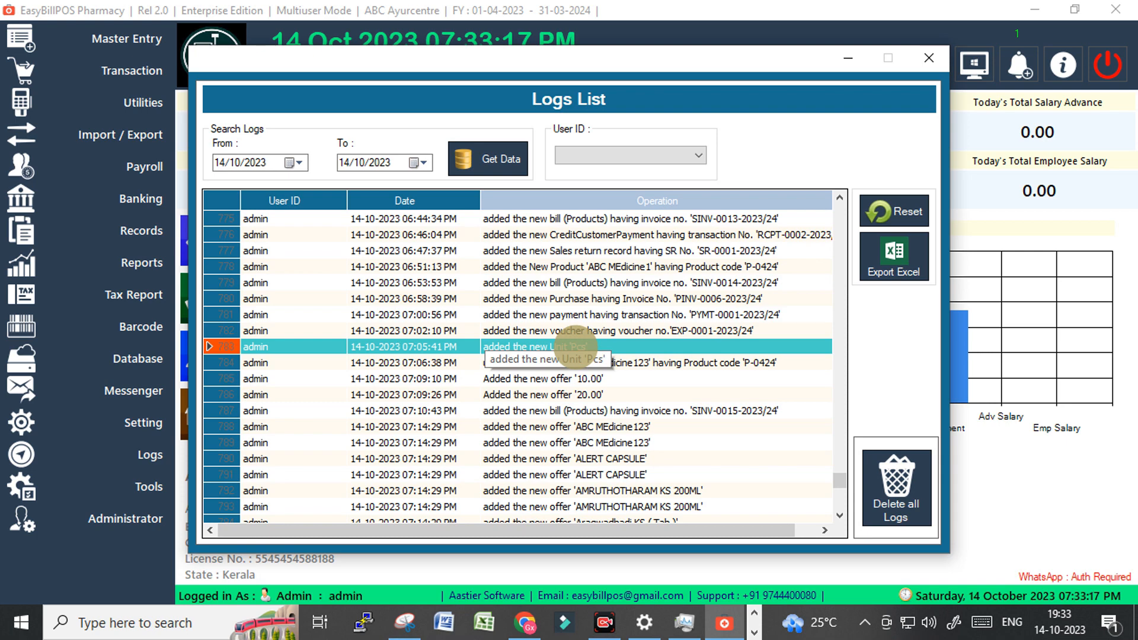
pyautogui.click(578, 363)
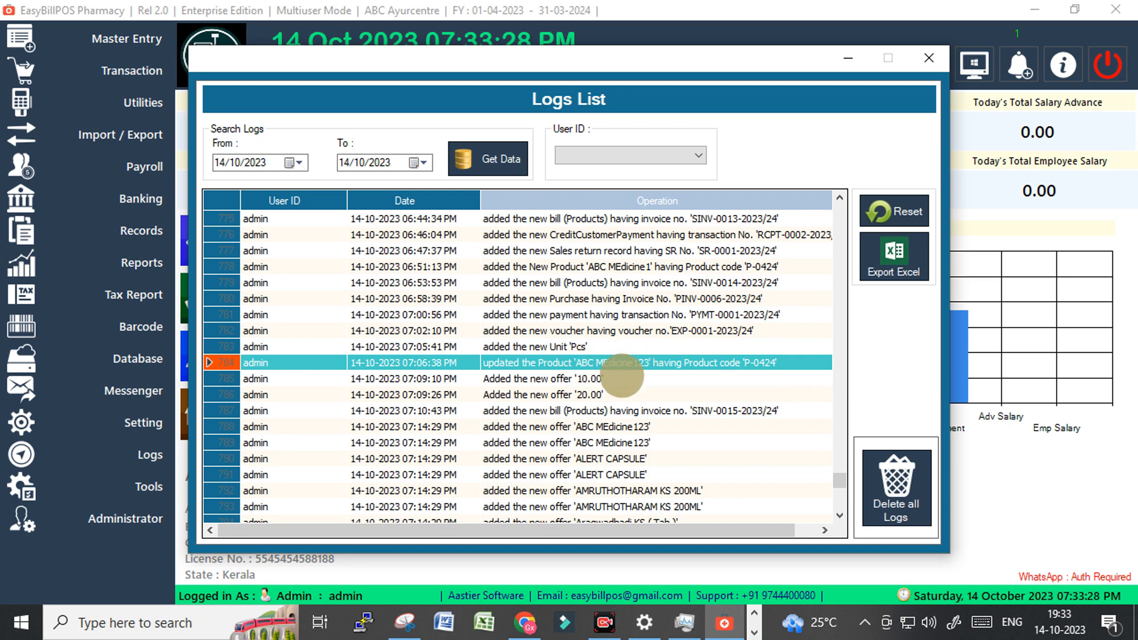
pyautogui.scroll(9, 626, 362)
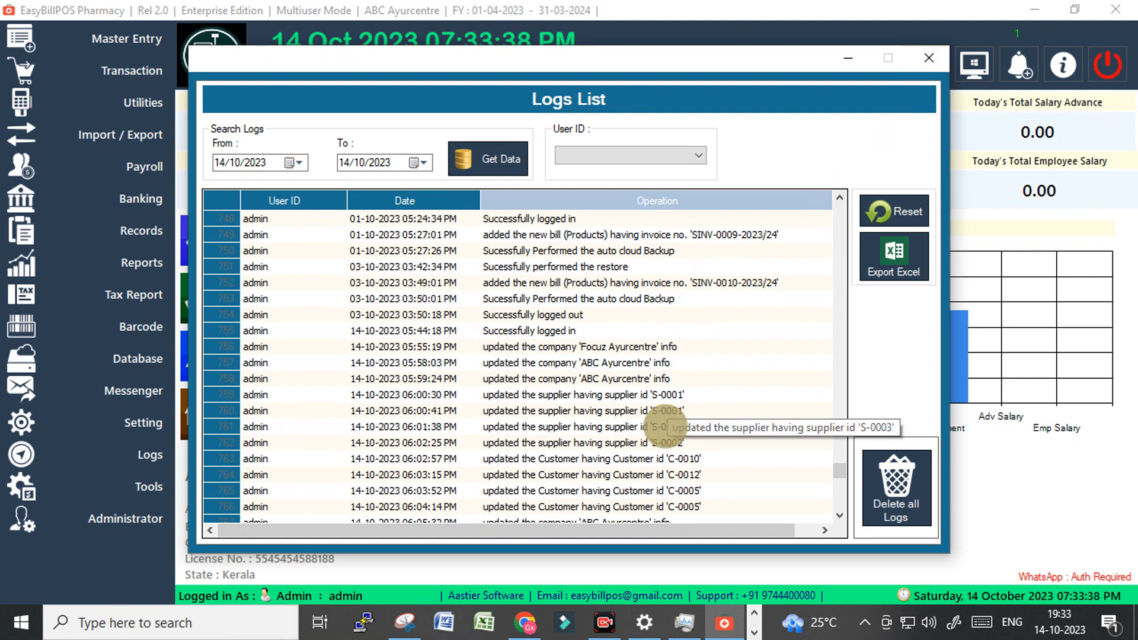
pyautogui.click(929, 58)
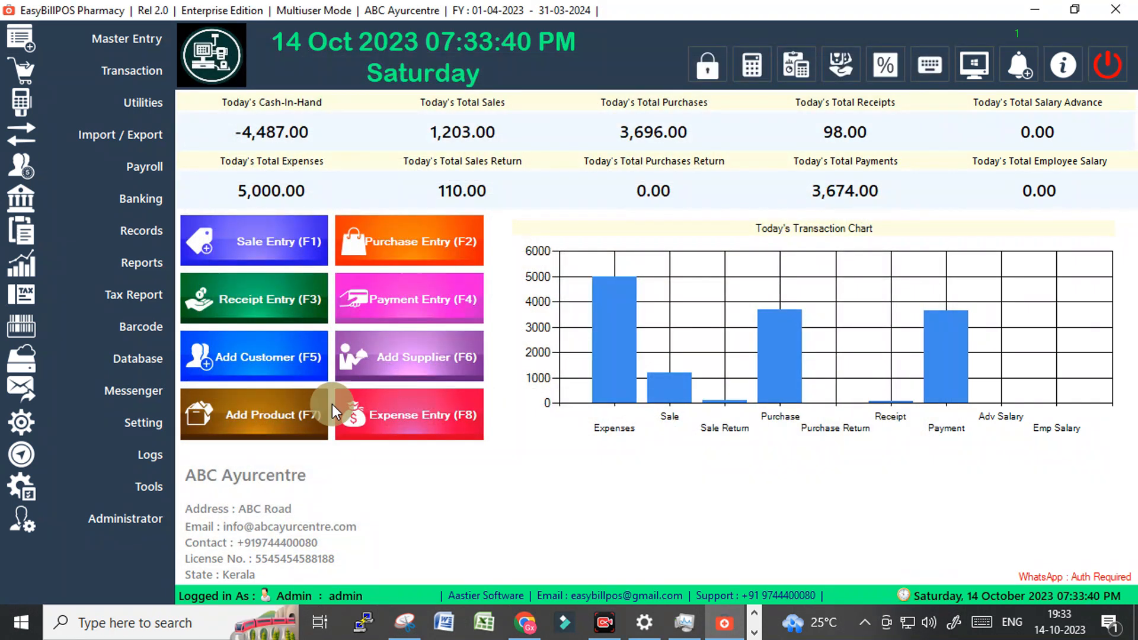
pyautogui.click(137, 422)
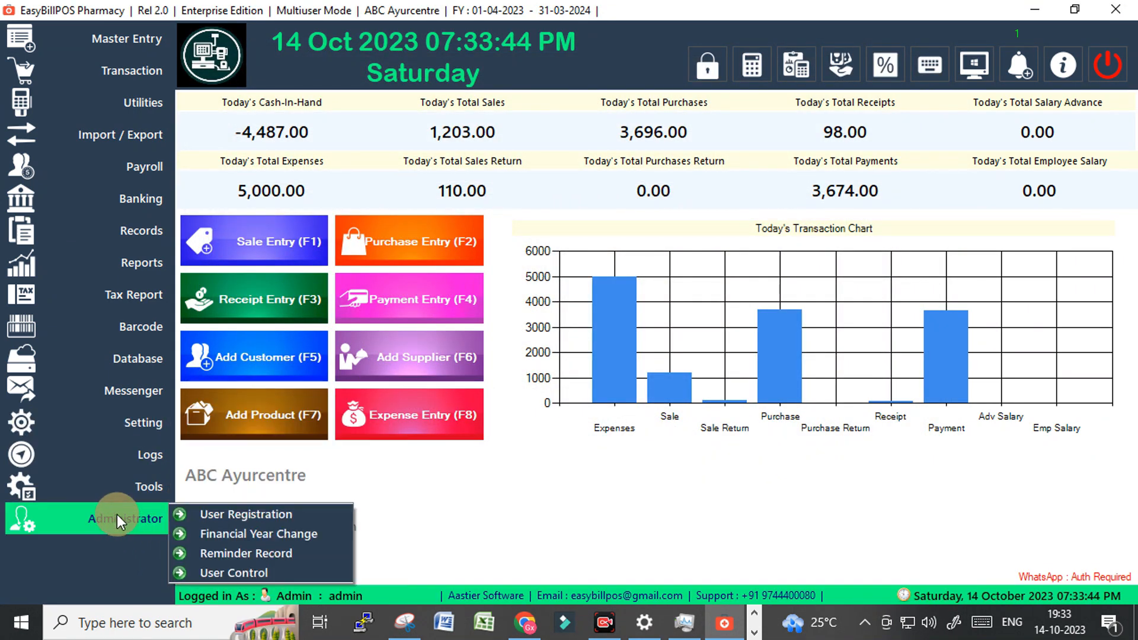
pyautogui.click(144, 486)
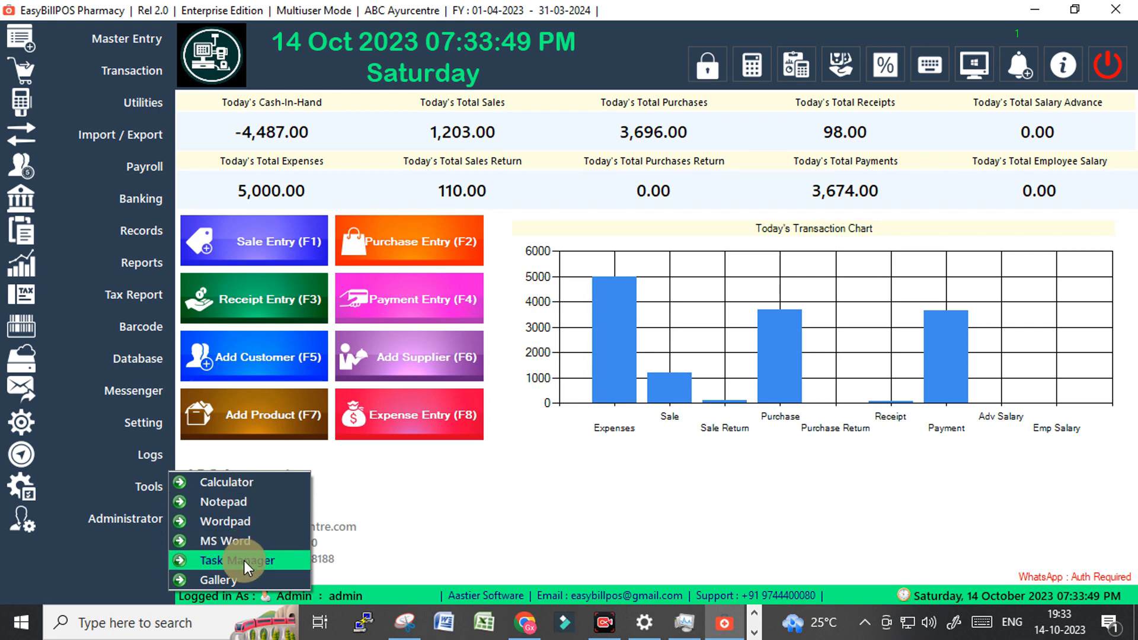
pyautogui.moveTo(144, 518)
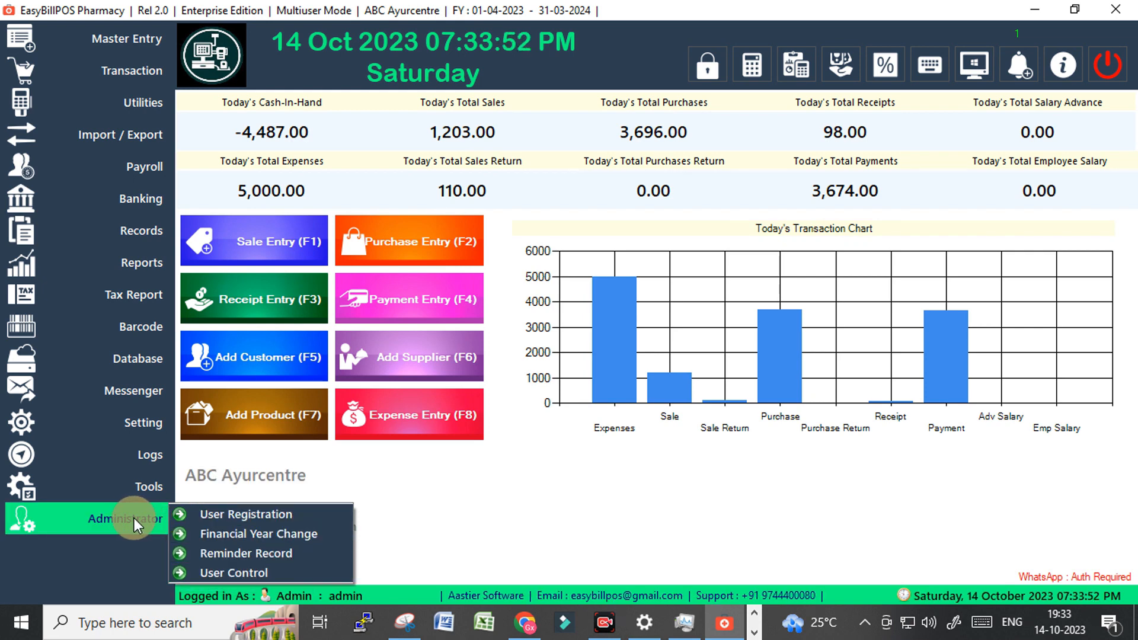
pyautogui.click(254, 514)
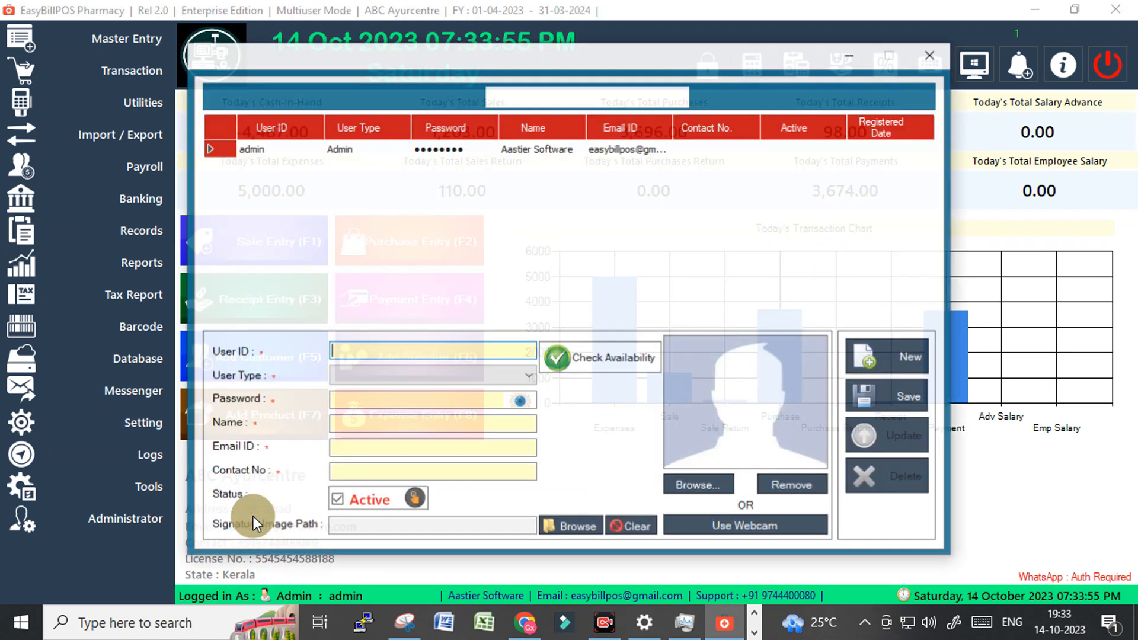
pyautogui.click(341, 167)
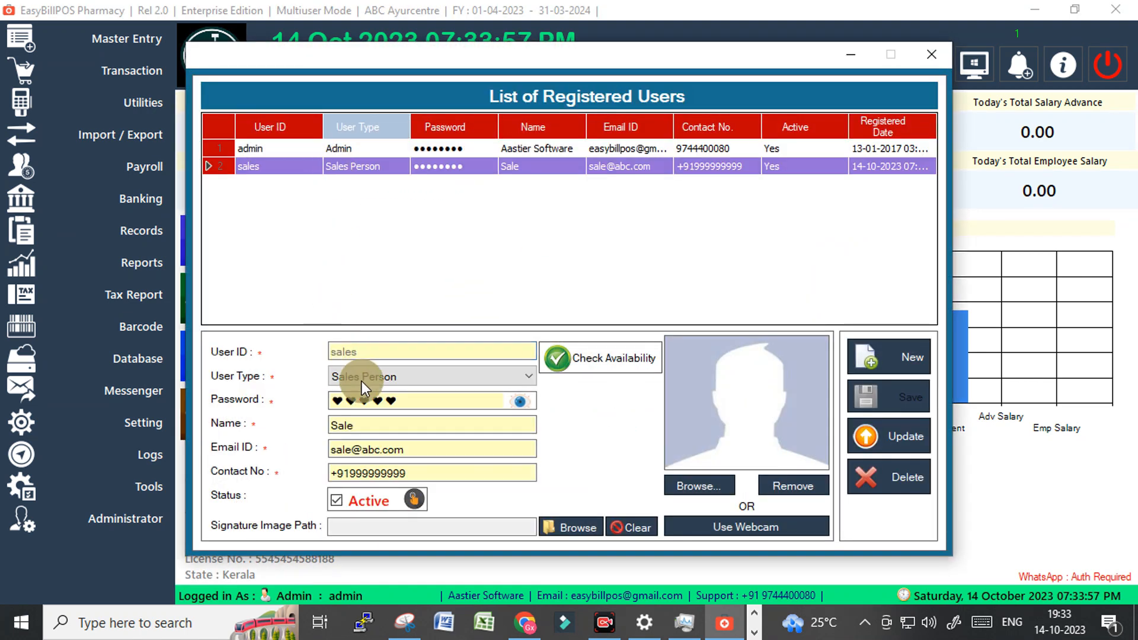
pyautogui.click(383, 378)
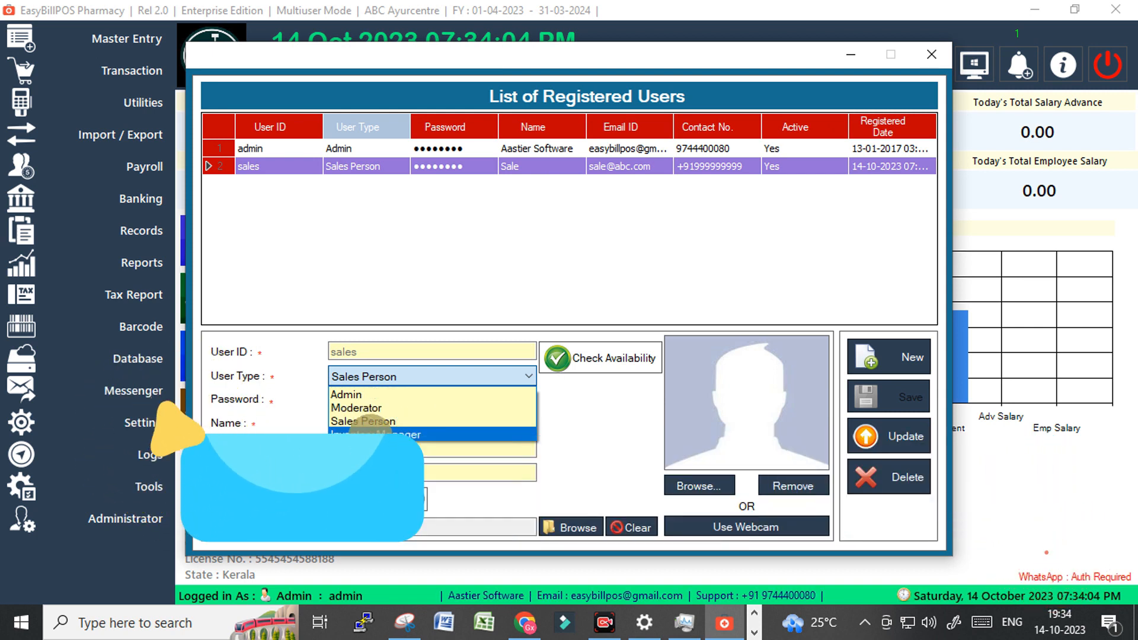
pyautogui.click(366, 433)
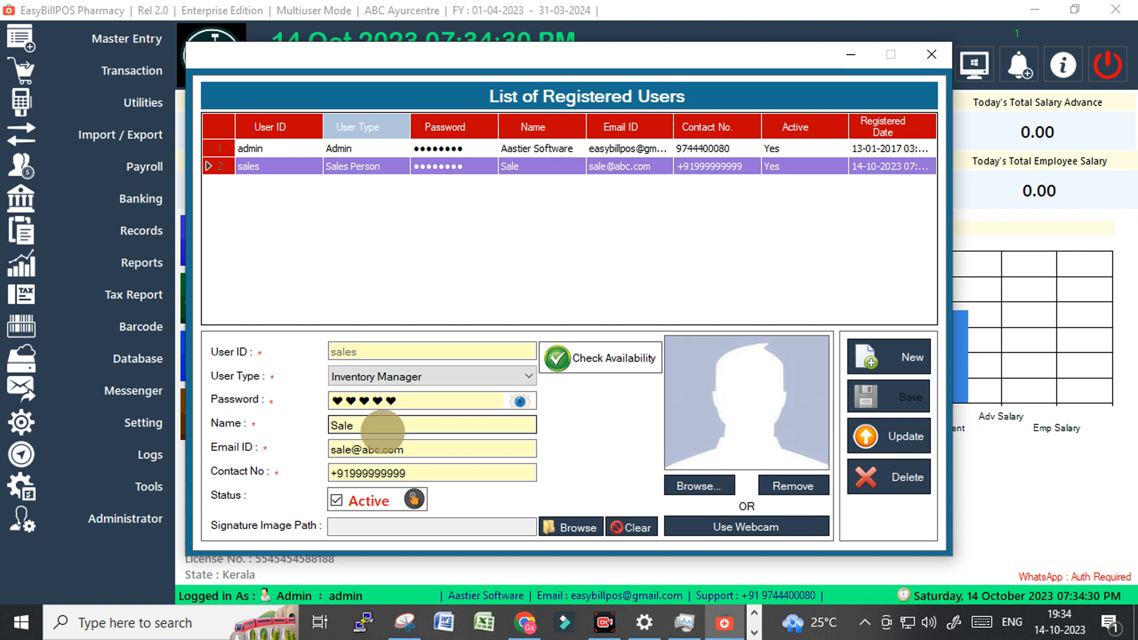
pyautogui.click(390, 373)
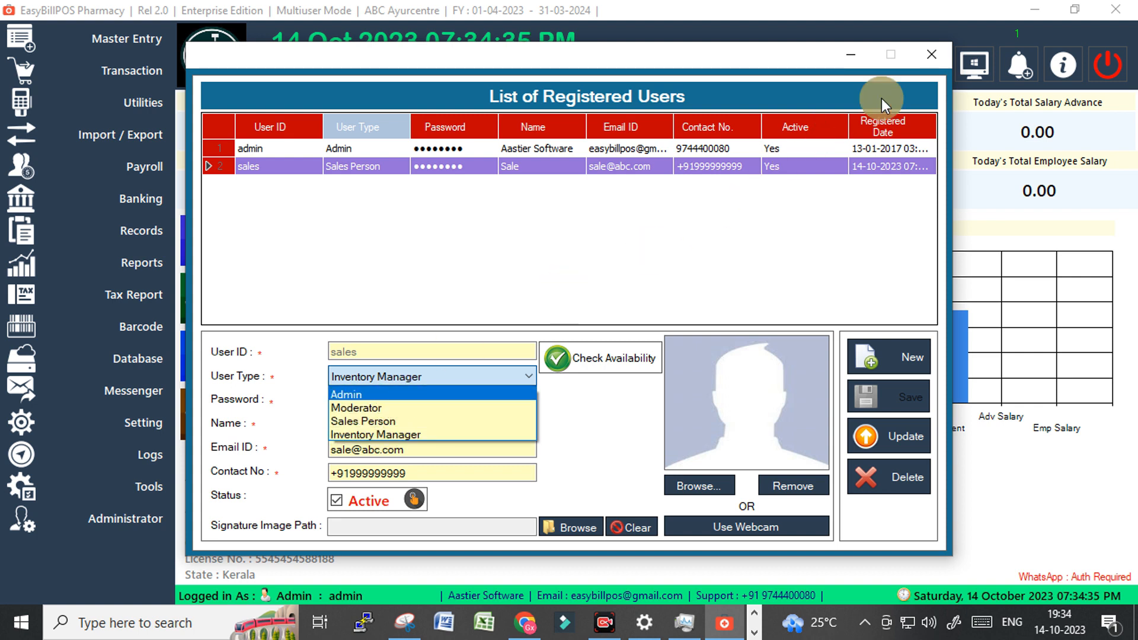
pyautogui.click(926, 55)
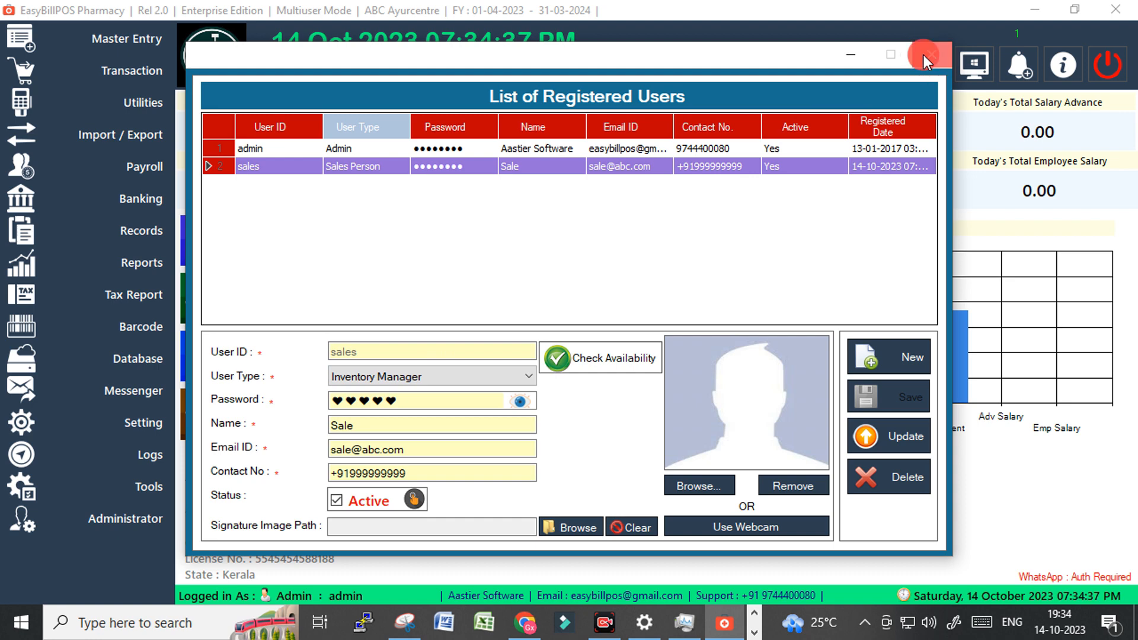
pyautogui.click(923, 55)
pyautogui.click(134, 524)
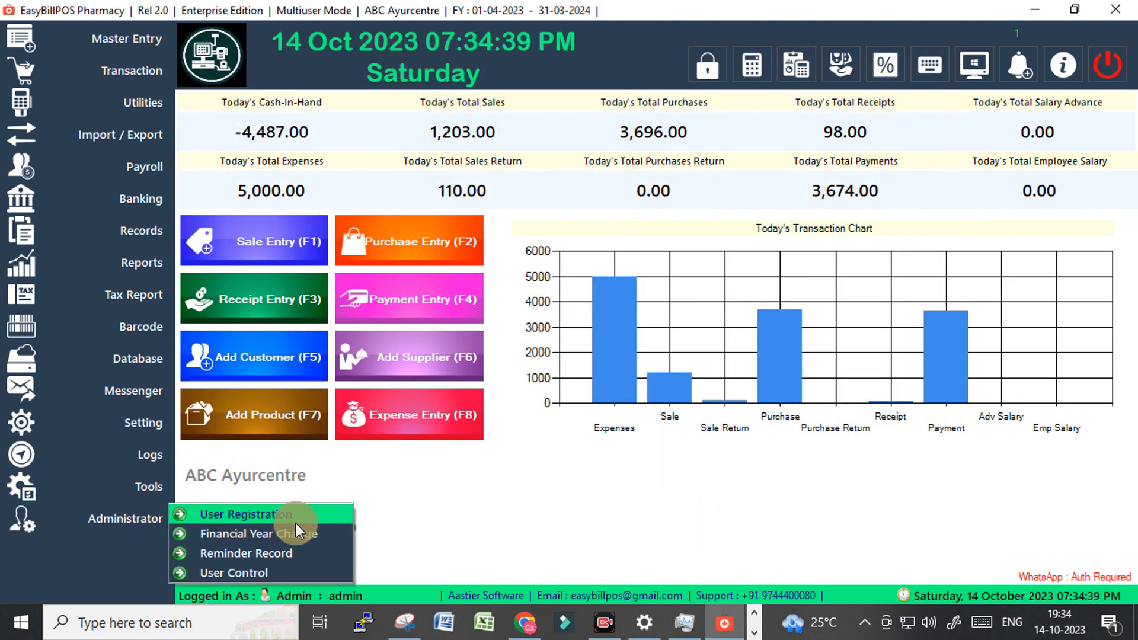
# Delete the 14-10-2023 shop rent reminder from Reminder Record and close the window.
pyautogui.click(253, 556)
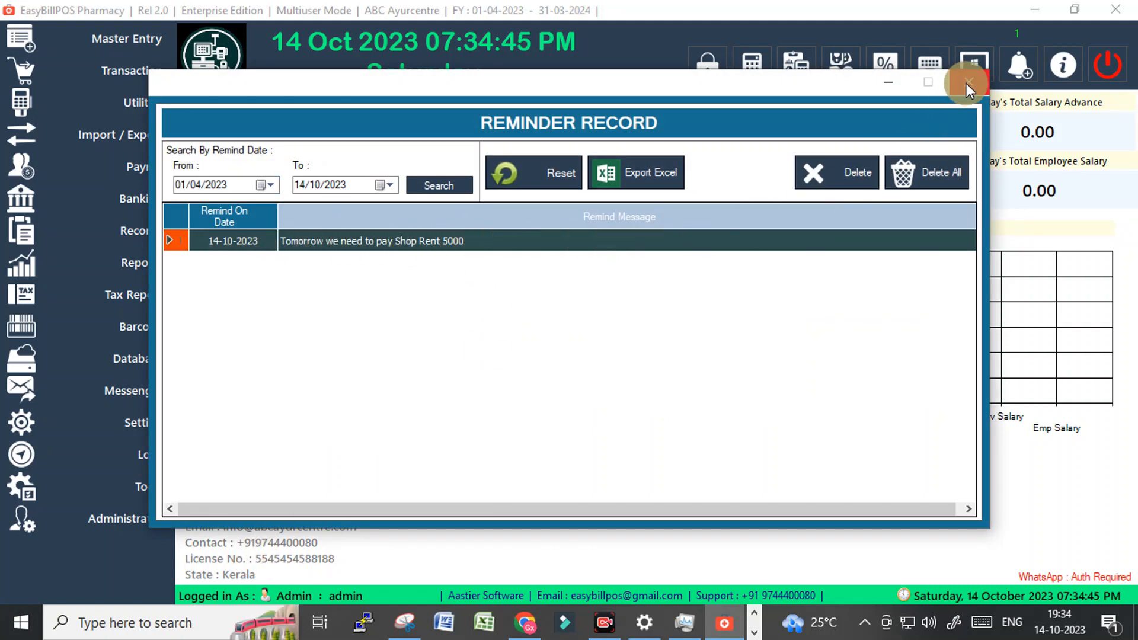
pyautogui.click(835, 172)
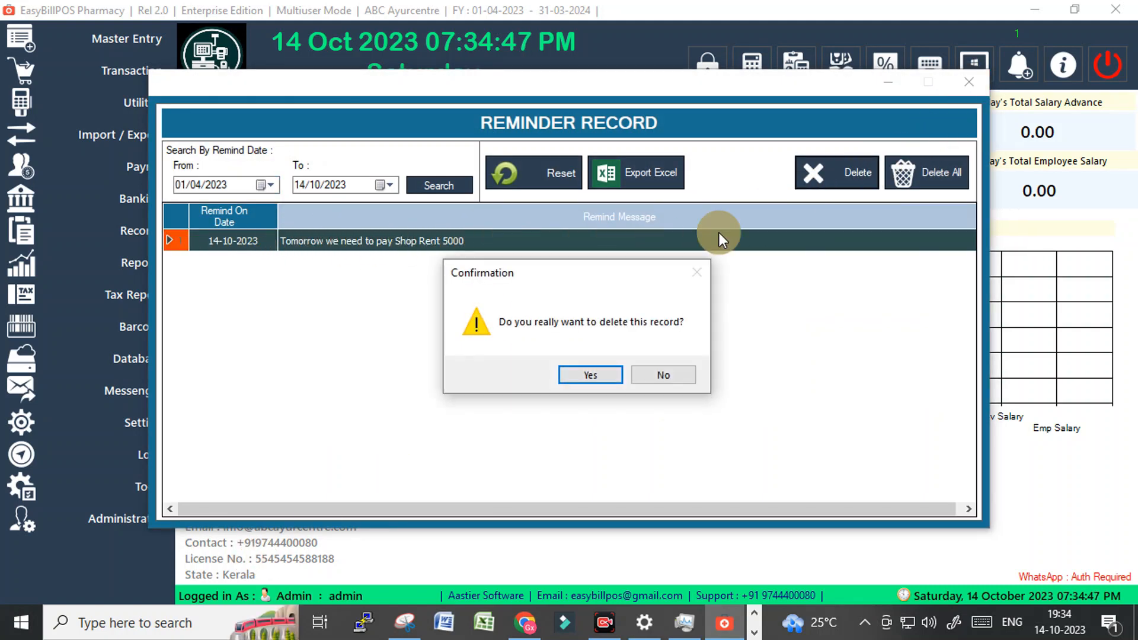
pyautogui.click(590, 375)
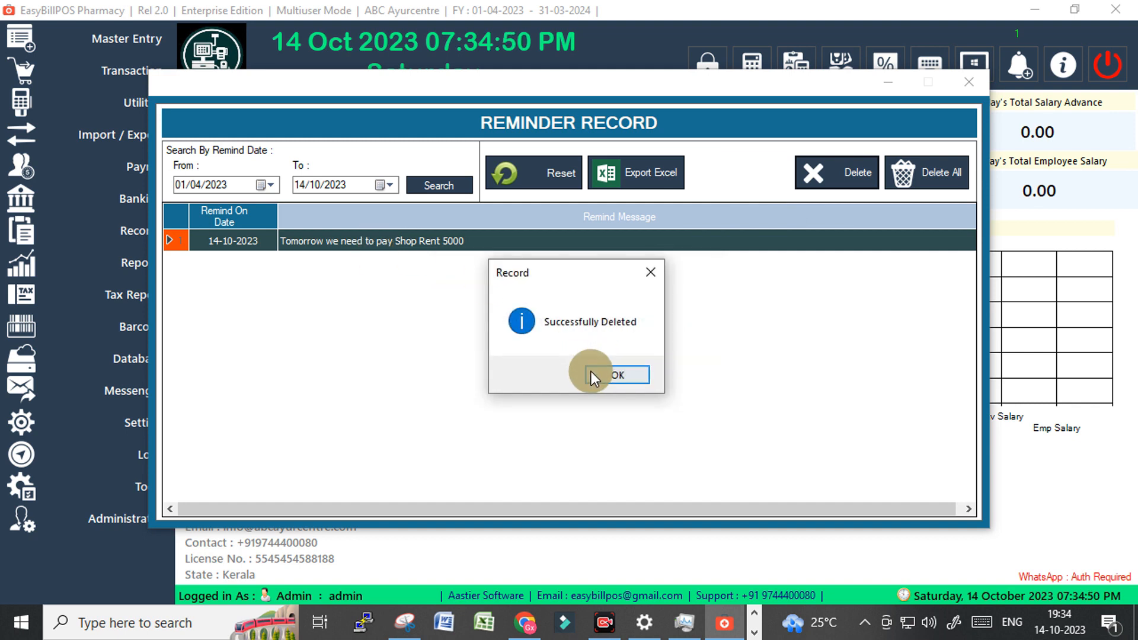
pyautogui.click(592, 374)
pyautogui.click(969, 83)
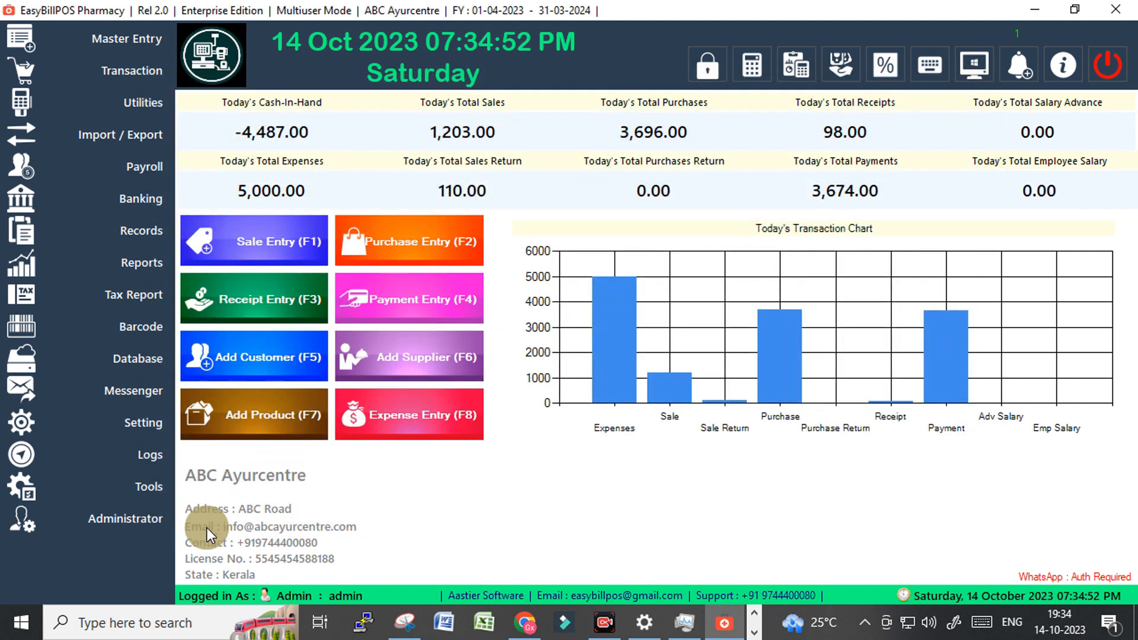
pyautogui.click(137, 517)
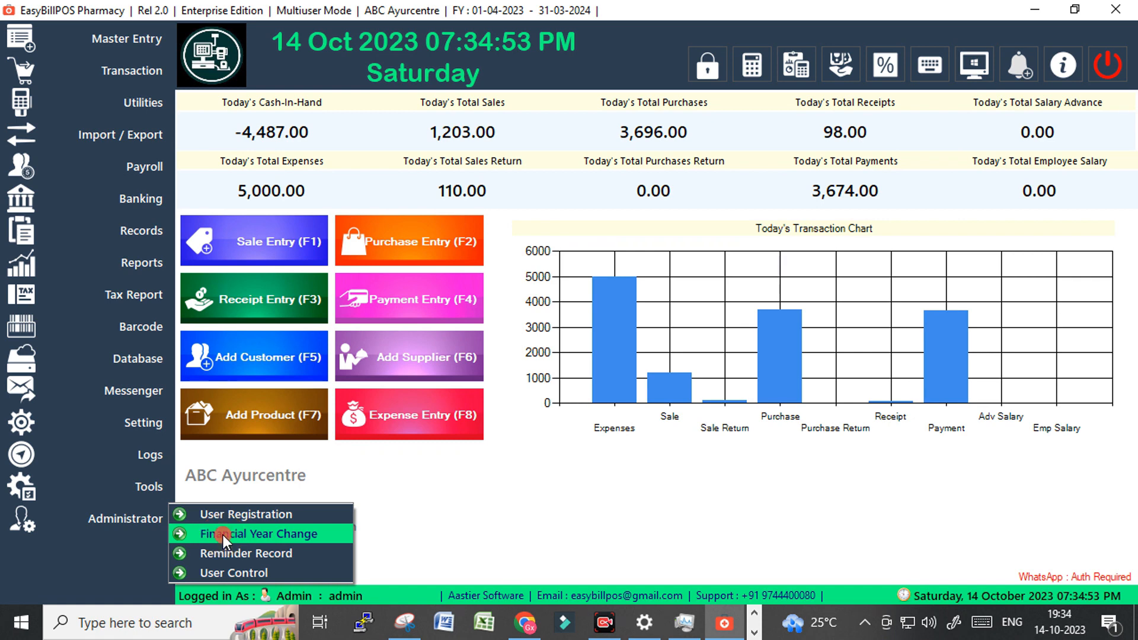
pyautogui.click(223, 535)
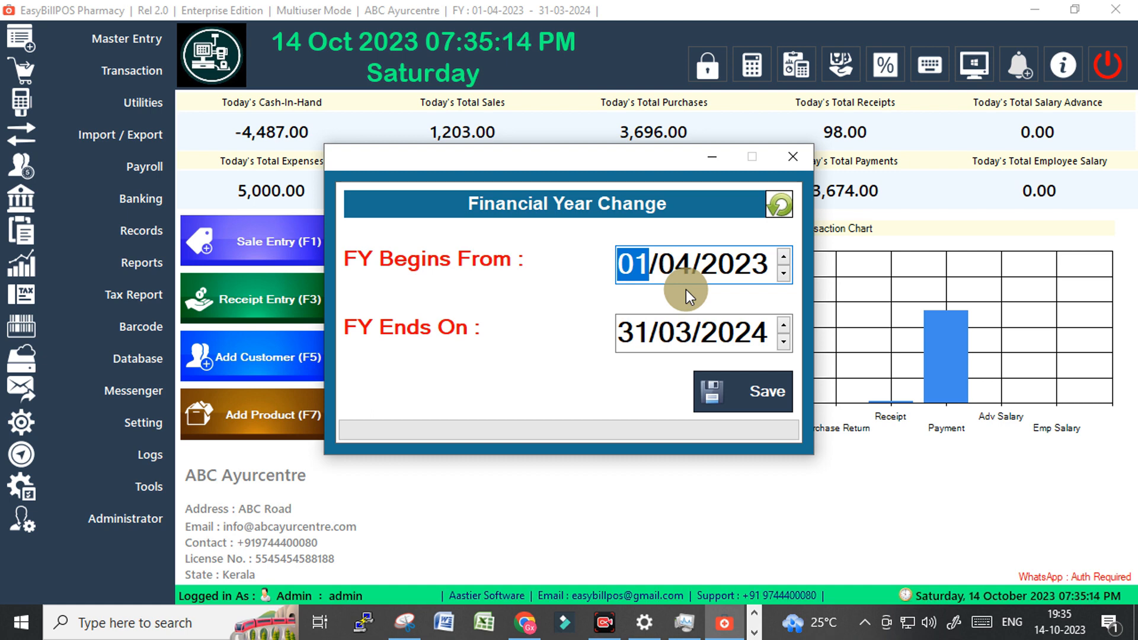
pyautogui.click(784, 157)
pyautogui.click(117, 524)
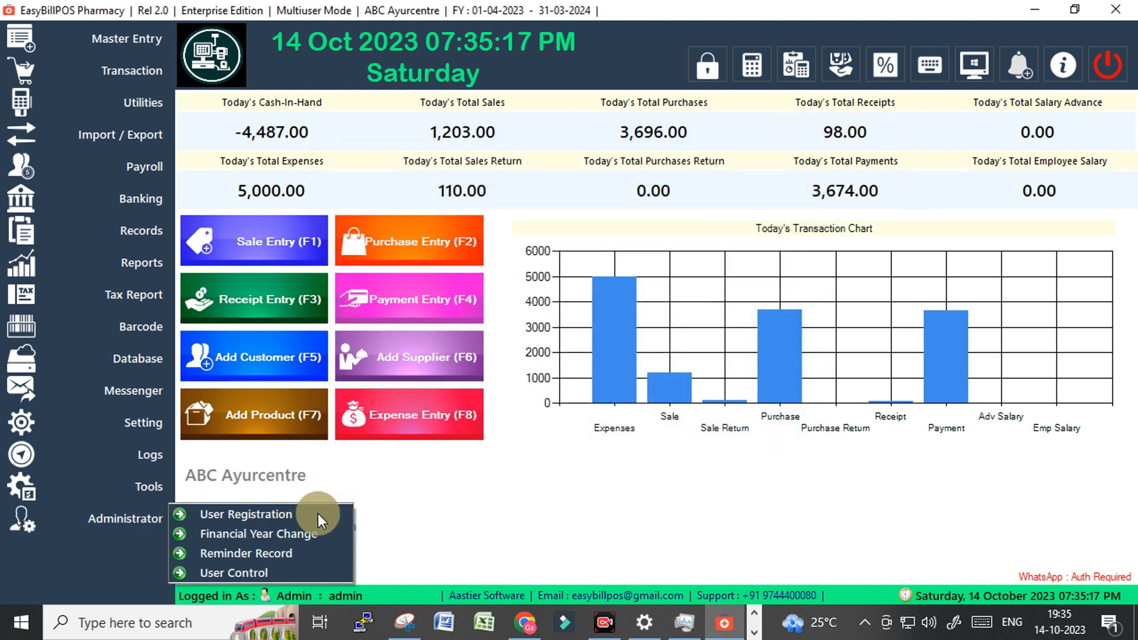
# Open Administrator > User Control and unlock it with the administrator password.
pyautogui.click(247, 571)
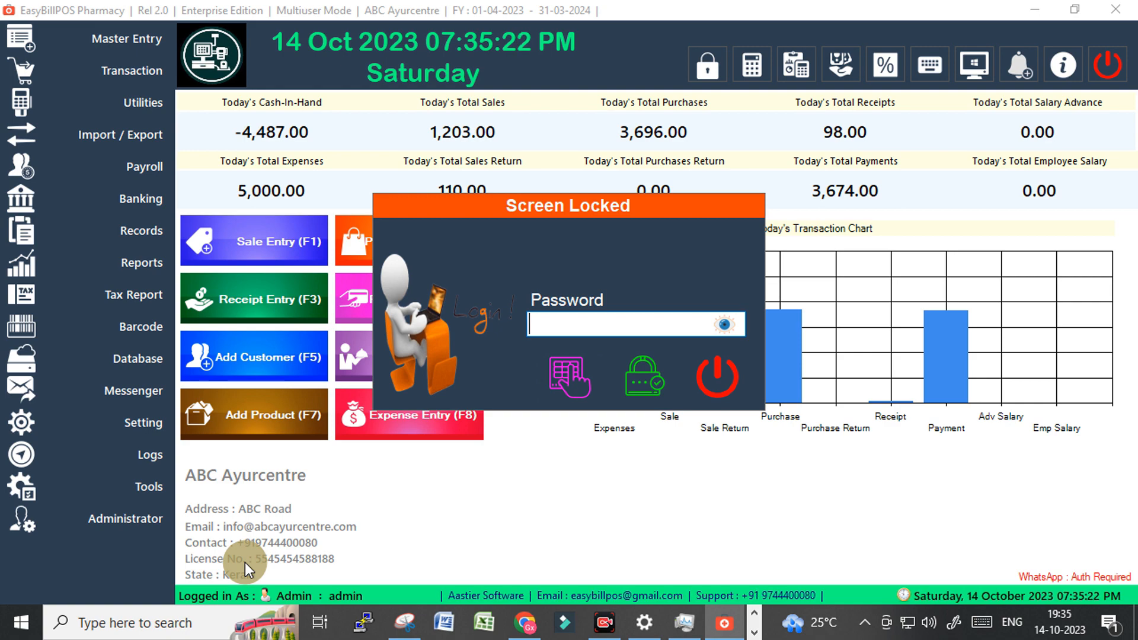
pyautogui.write('admin')
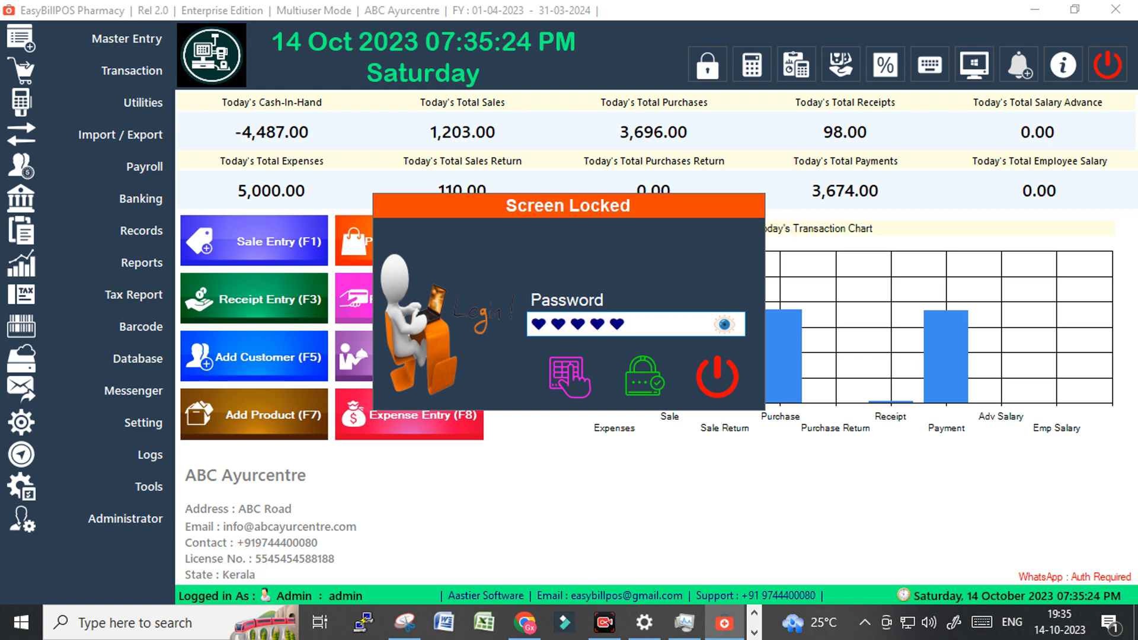
pyautogui.press('Return')
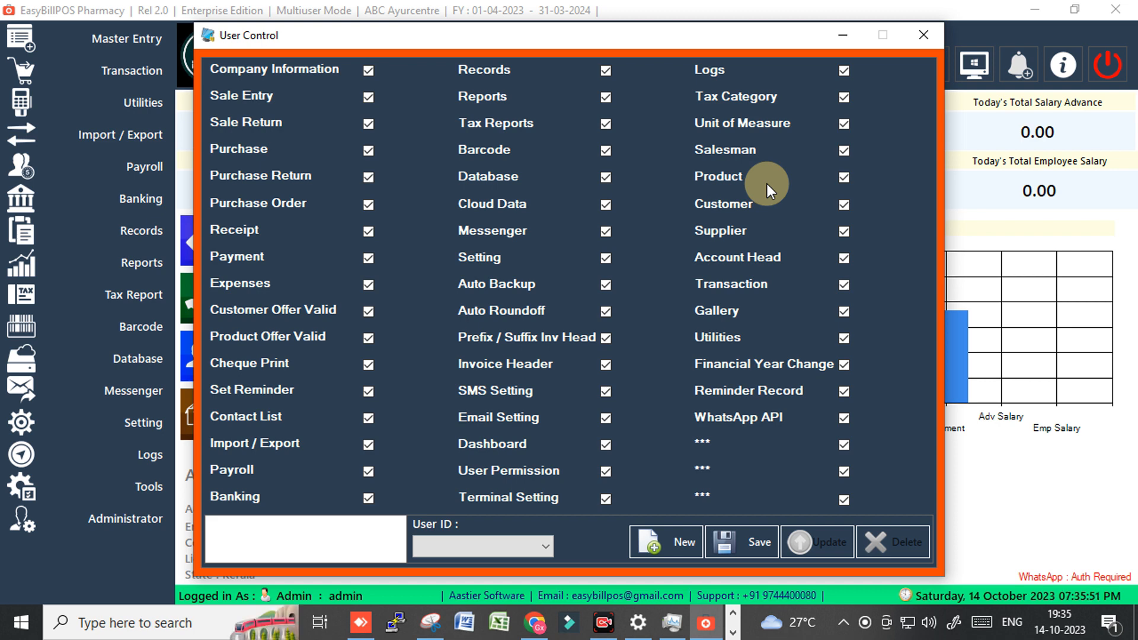
# Load the sales user's permissions, review them with Company Information unticked, then close User Control.
pyautogui.click(531, 560)
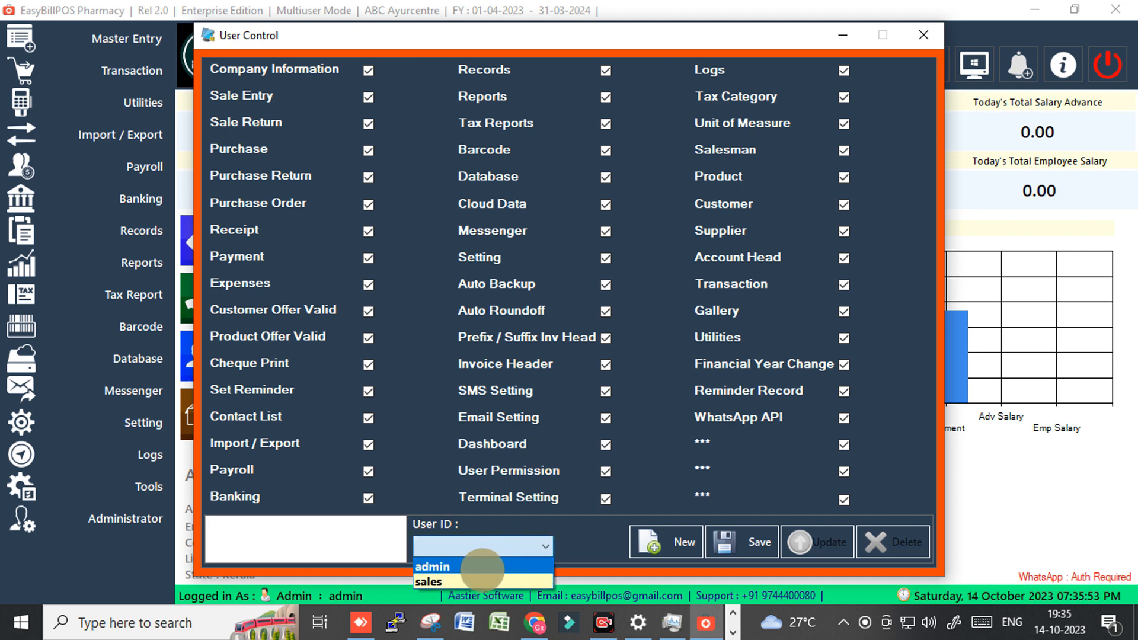
pyautogui.click(461, 582)
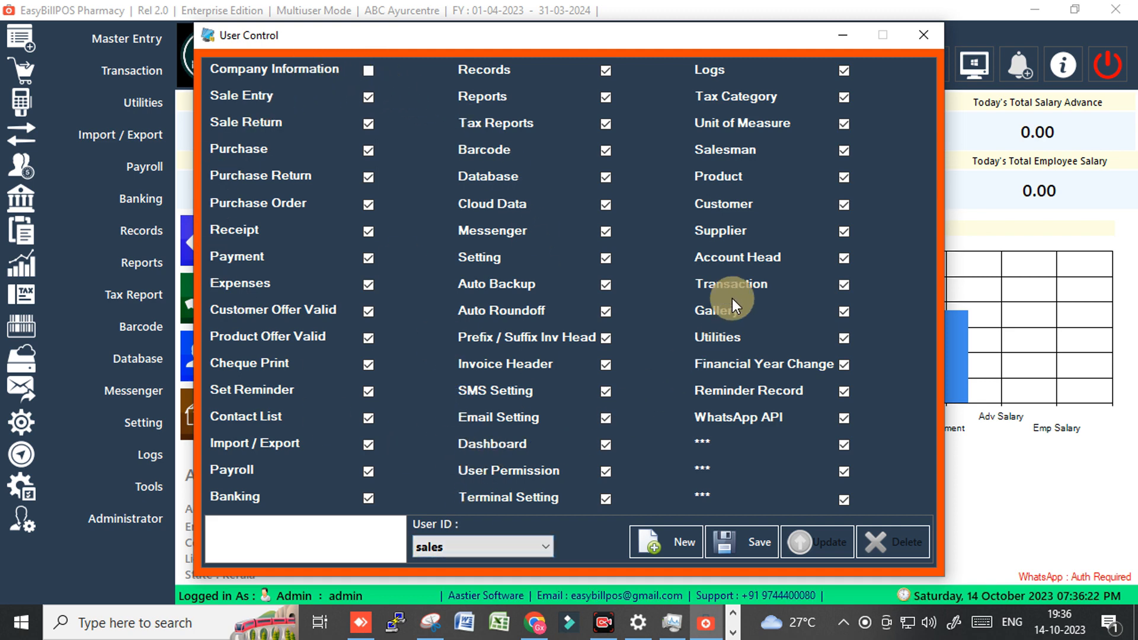
pyautogui.click(368, 97)
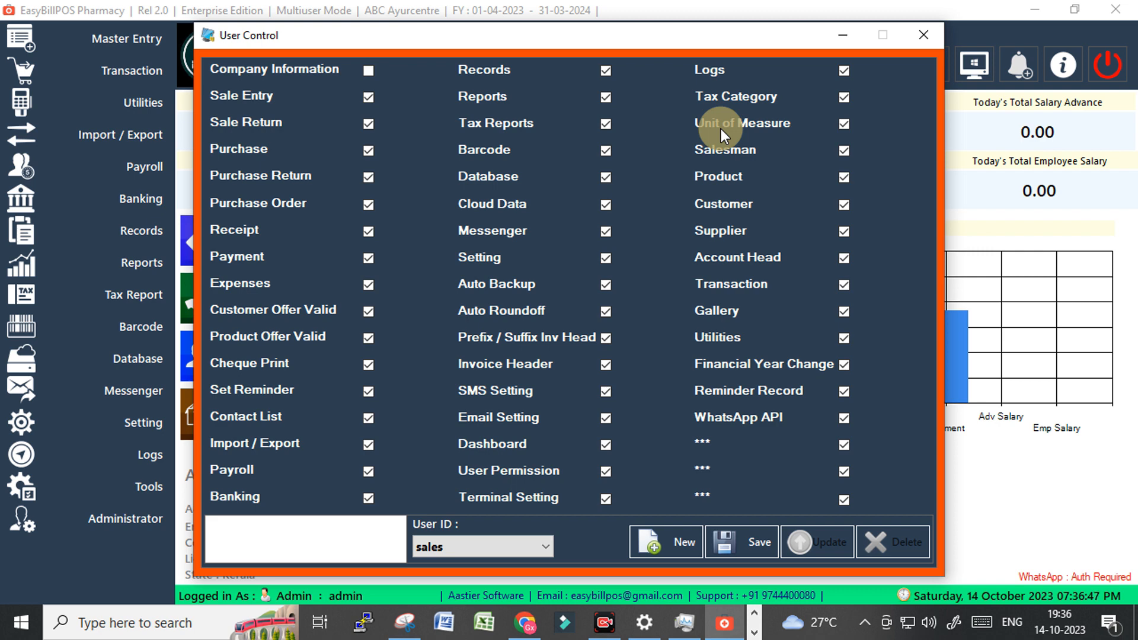
pyautogui.click(919, 35)
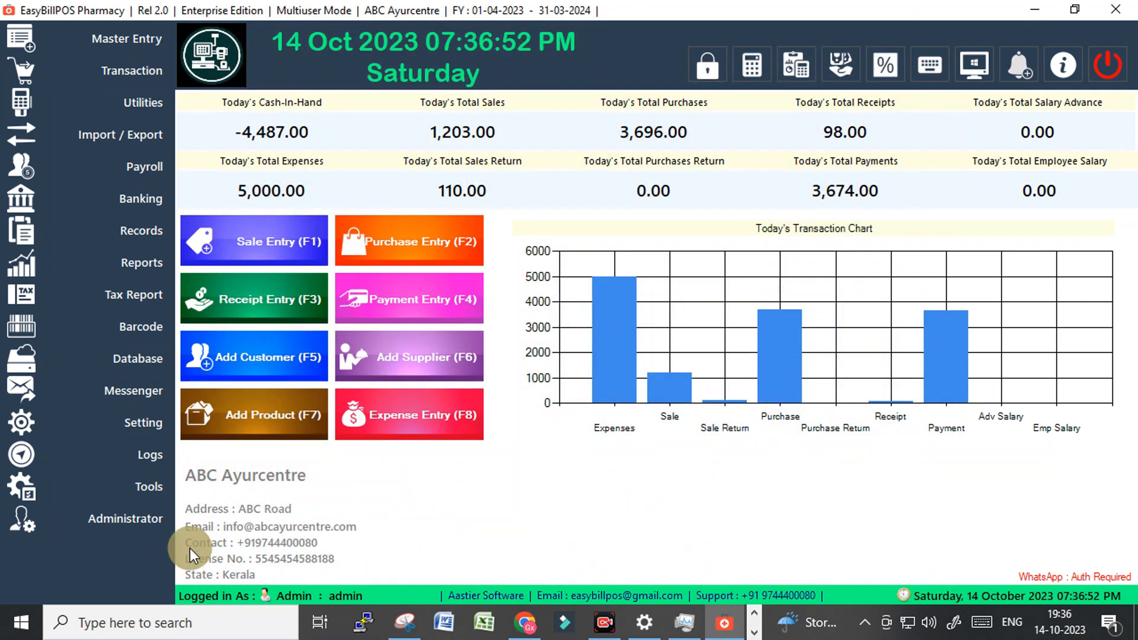
pyautogui.click(119, 517)
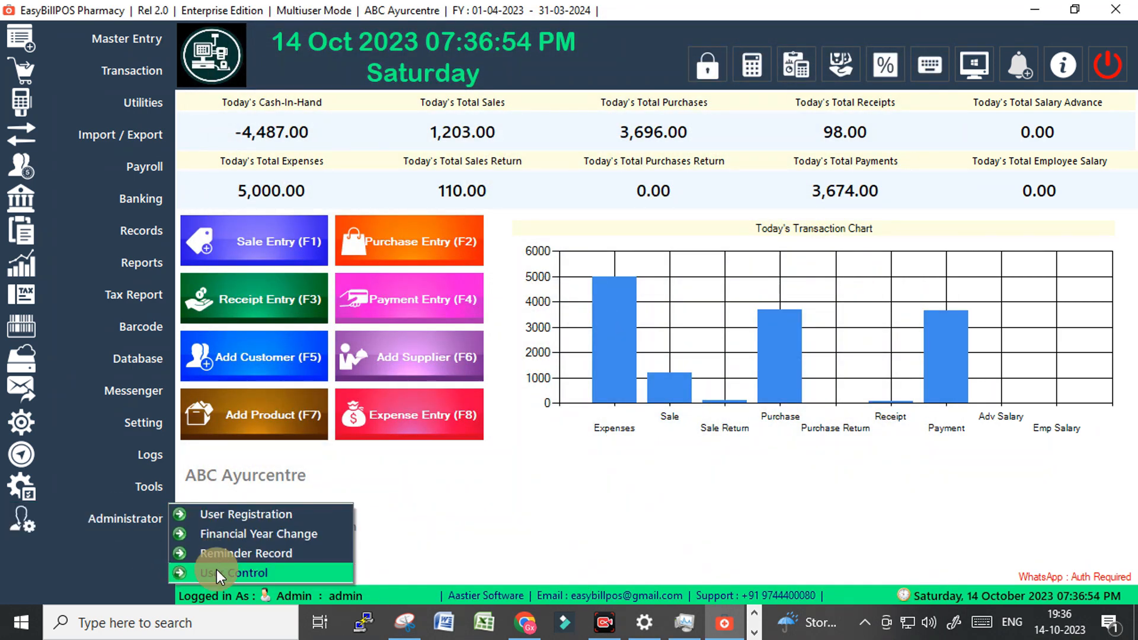
pyautogui.click(130, 479)
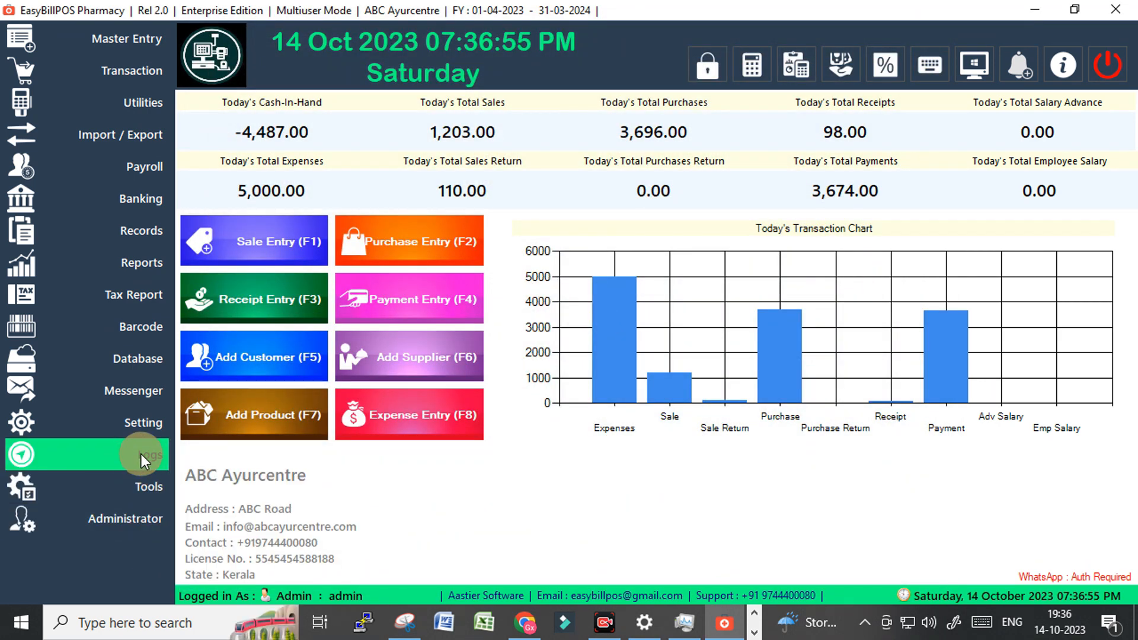
pyautogui.moveTo(143, 417)
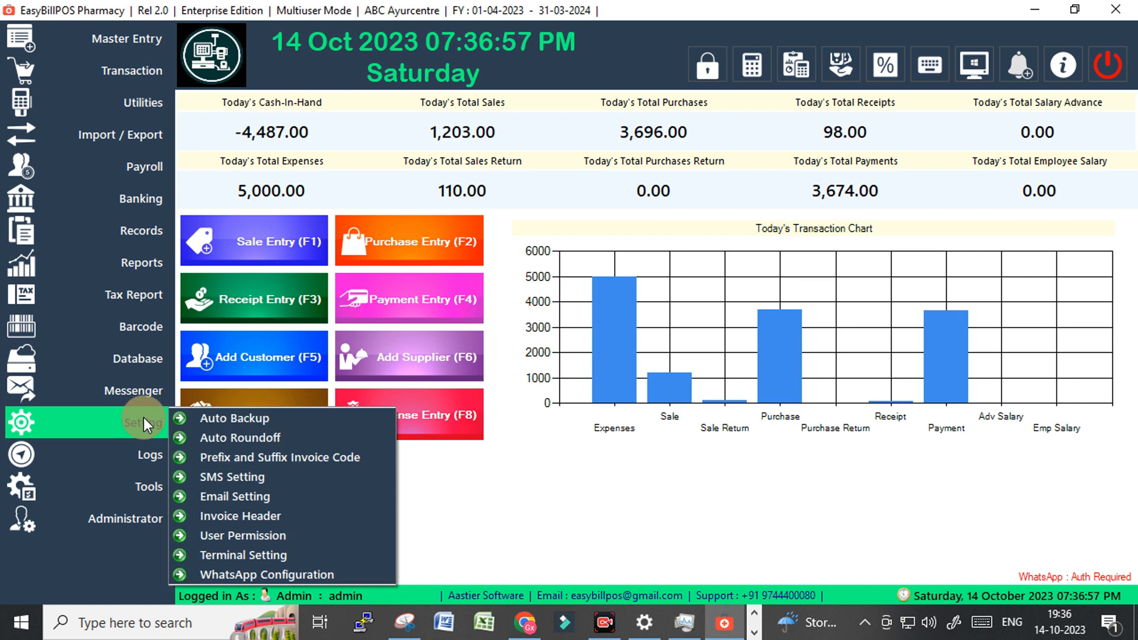
pyautogui.moveTo(148, 385)
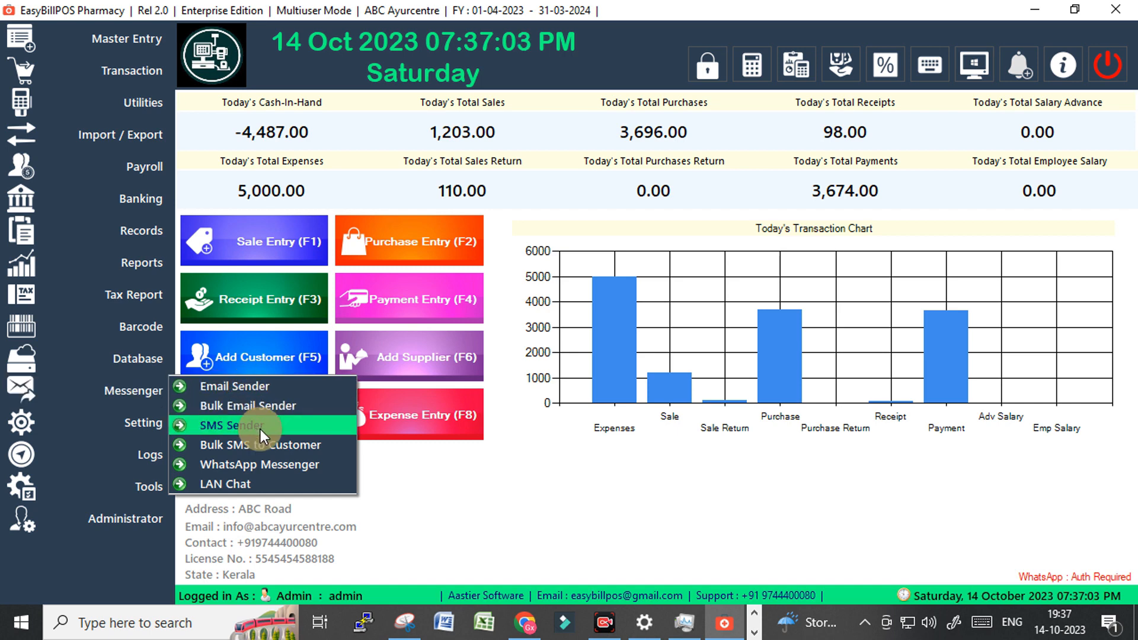
pyautogui.click(264, 465)
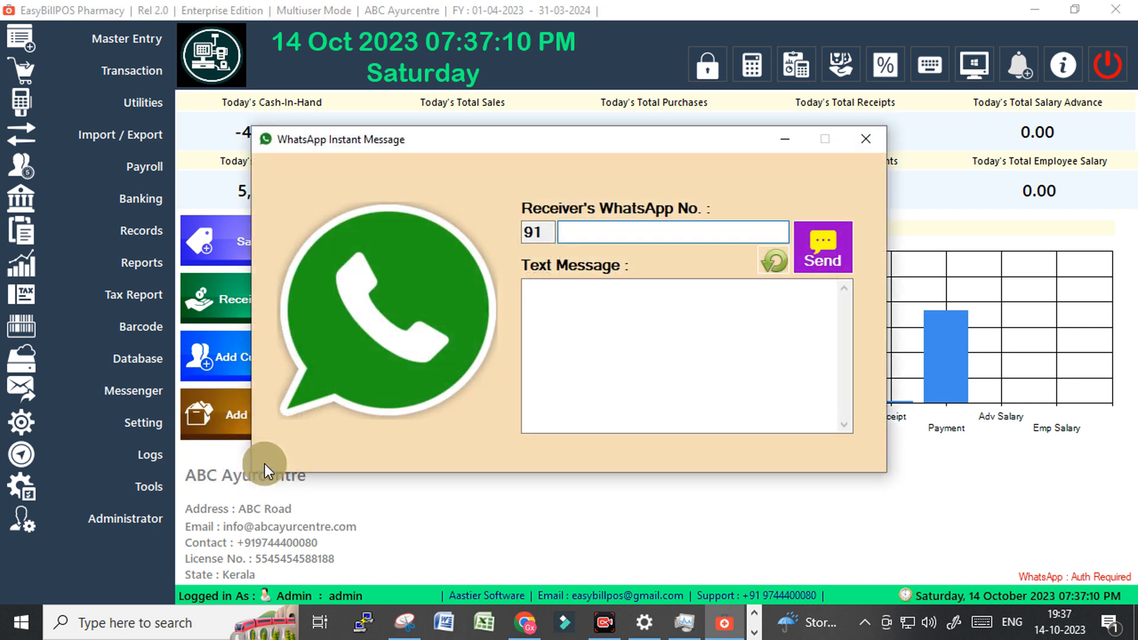
pyautogui.click(599, 232)
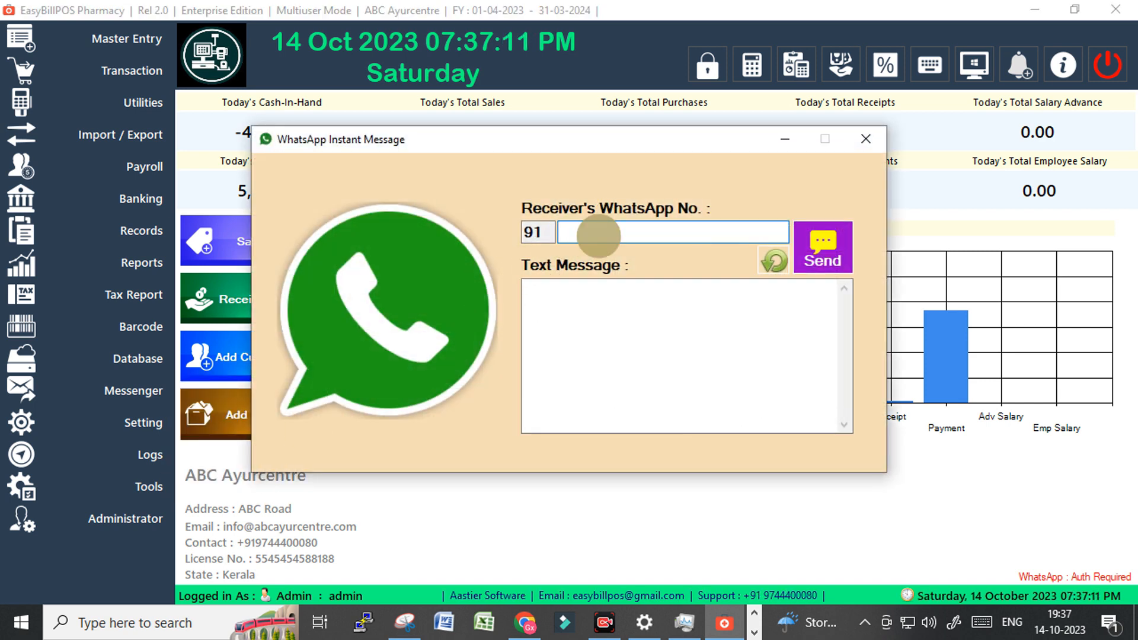
pyautogui.click(601, 344)
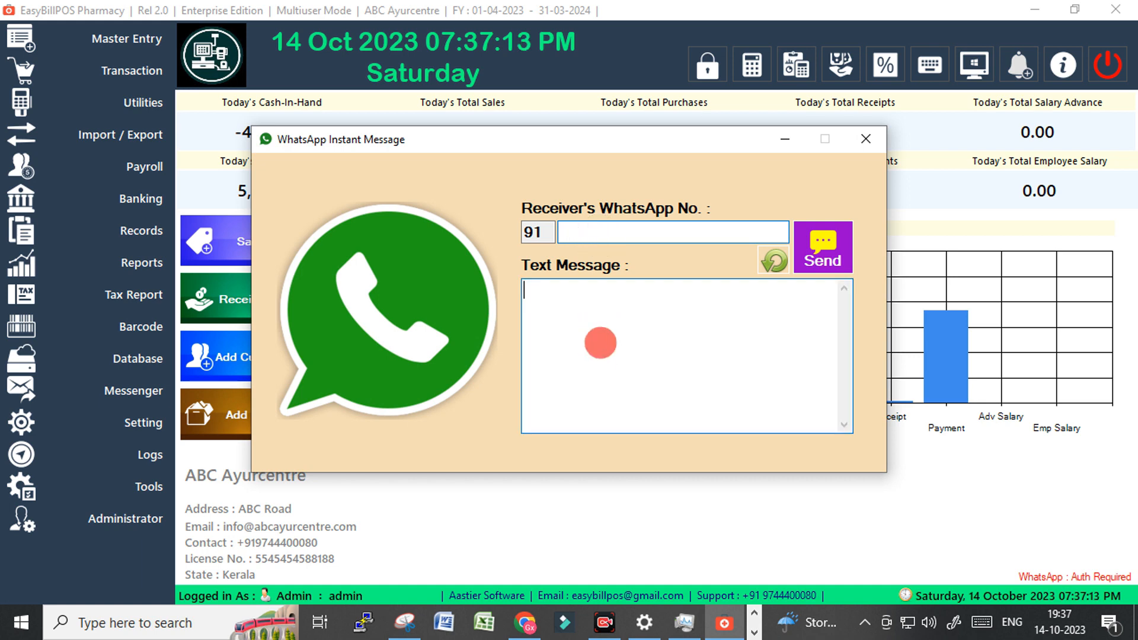
pyautogui.click(863, 141)
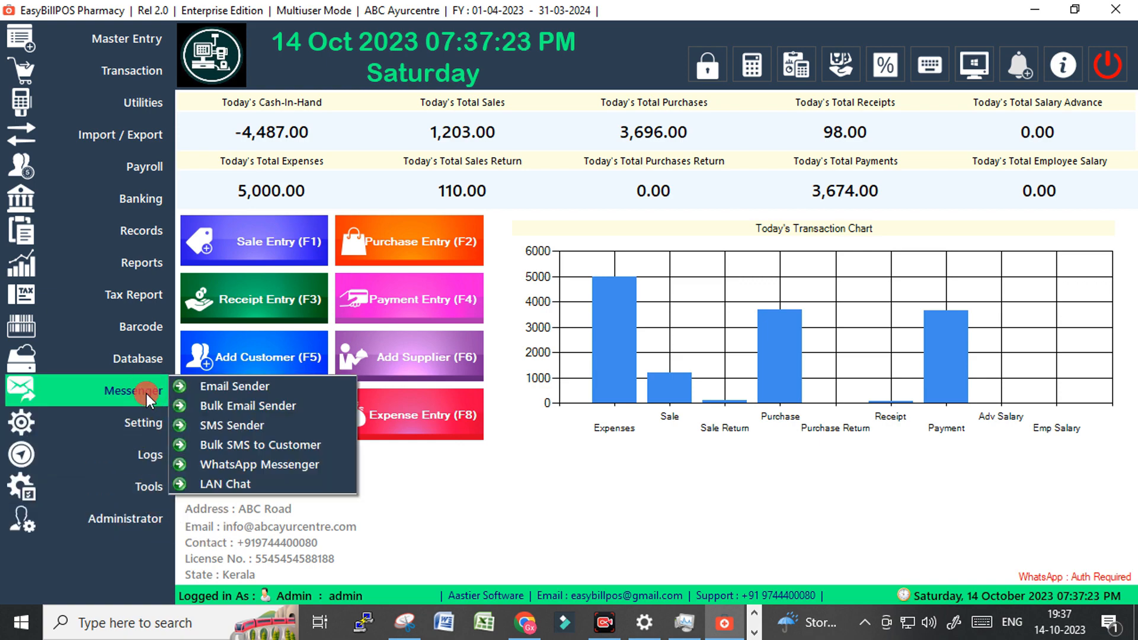
pyautogui.moveTo(147, 355)
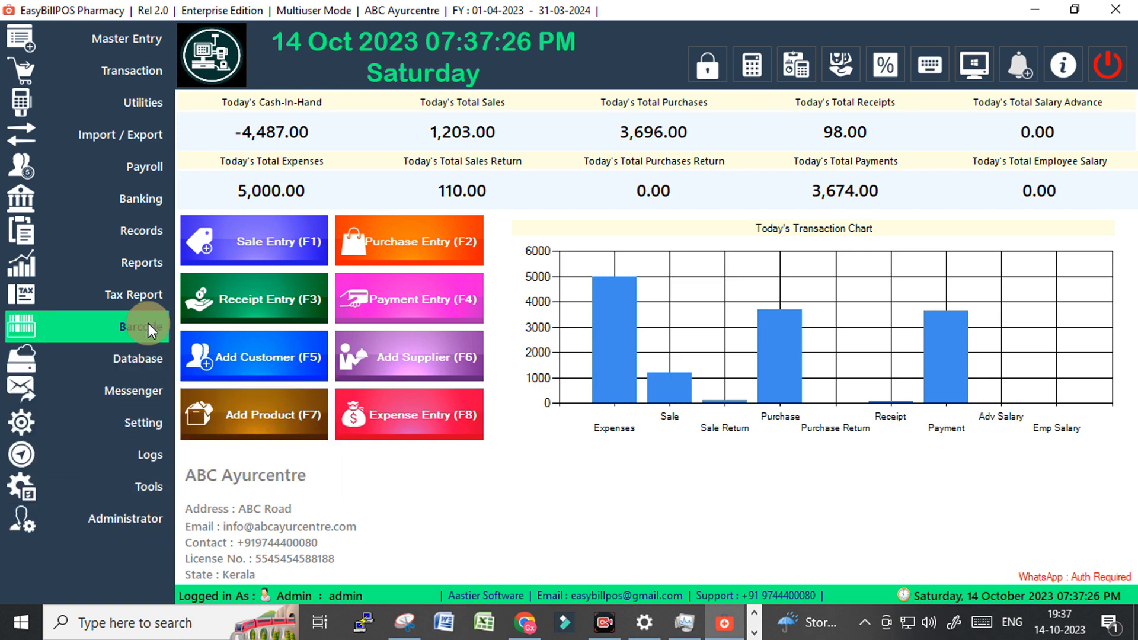
# Open Barcode label printing and preview the labels in the BP-1 layout.
pyautogui.click(148, 322)
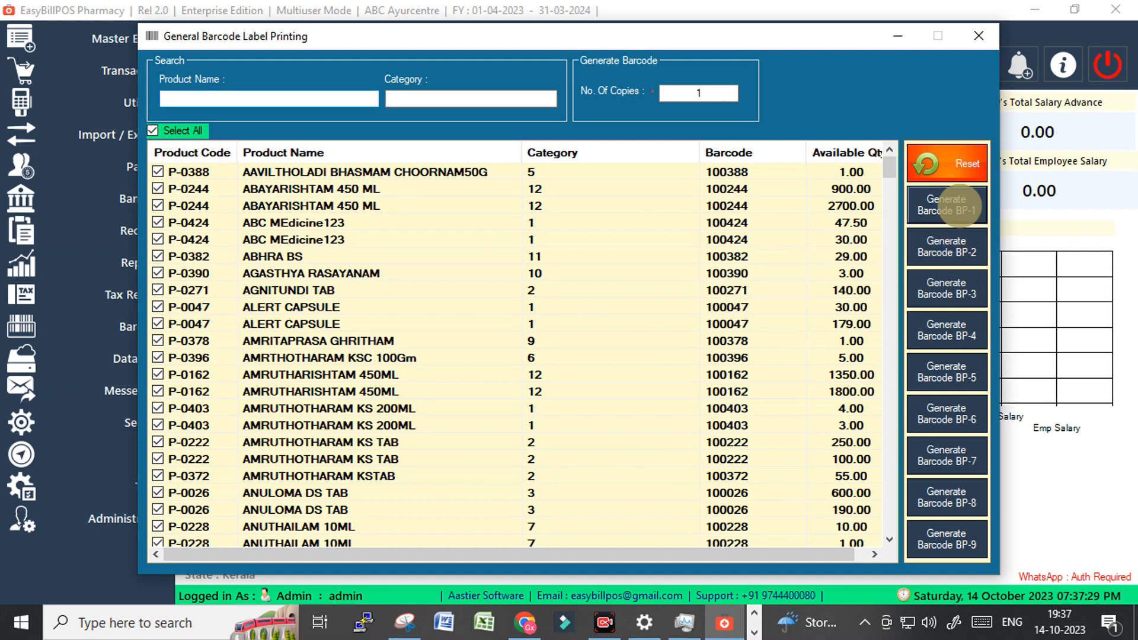
pyautogui.click(958, 205)
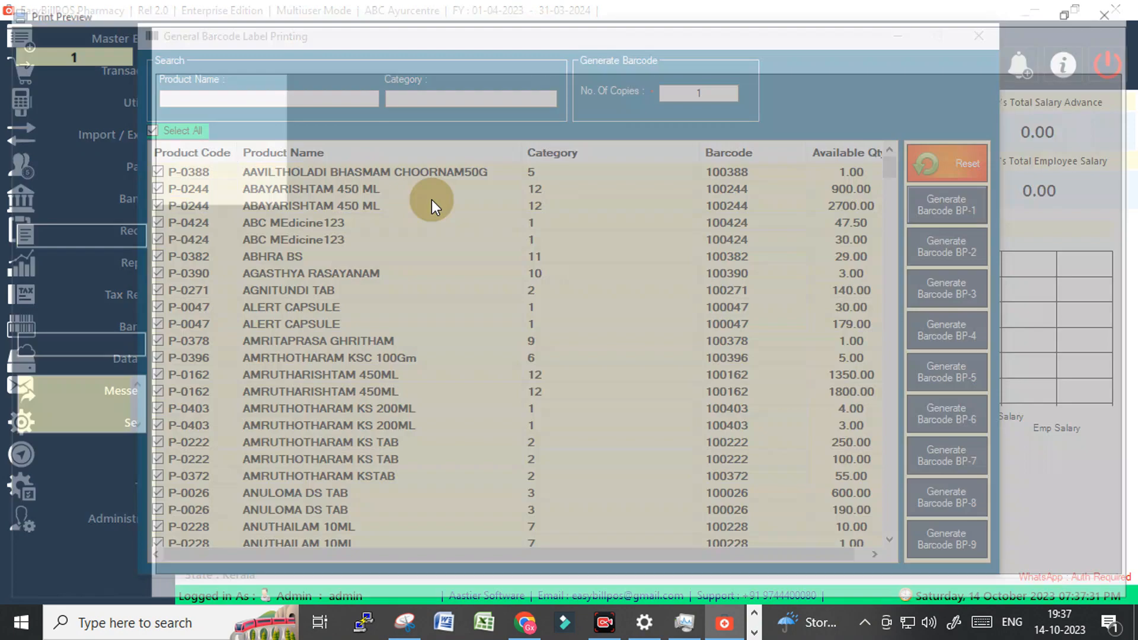
pyautogui.scroll(-5, 645, 397)
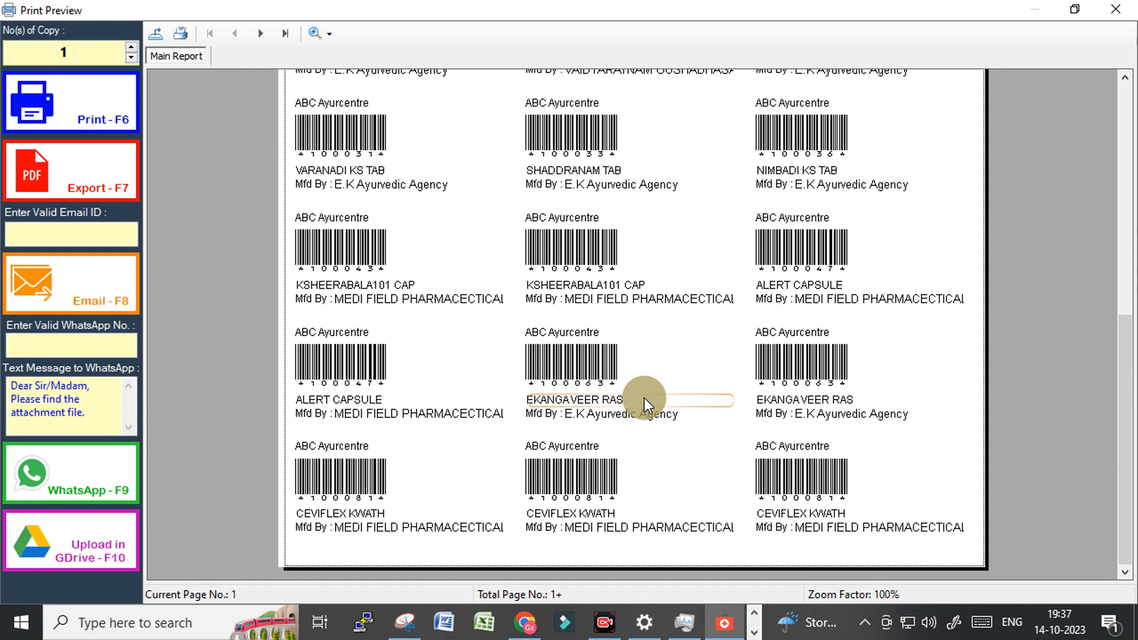
pyautogui.scroll(5, 645, 398)
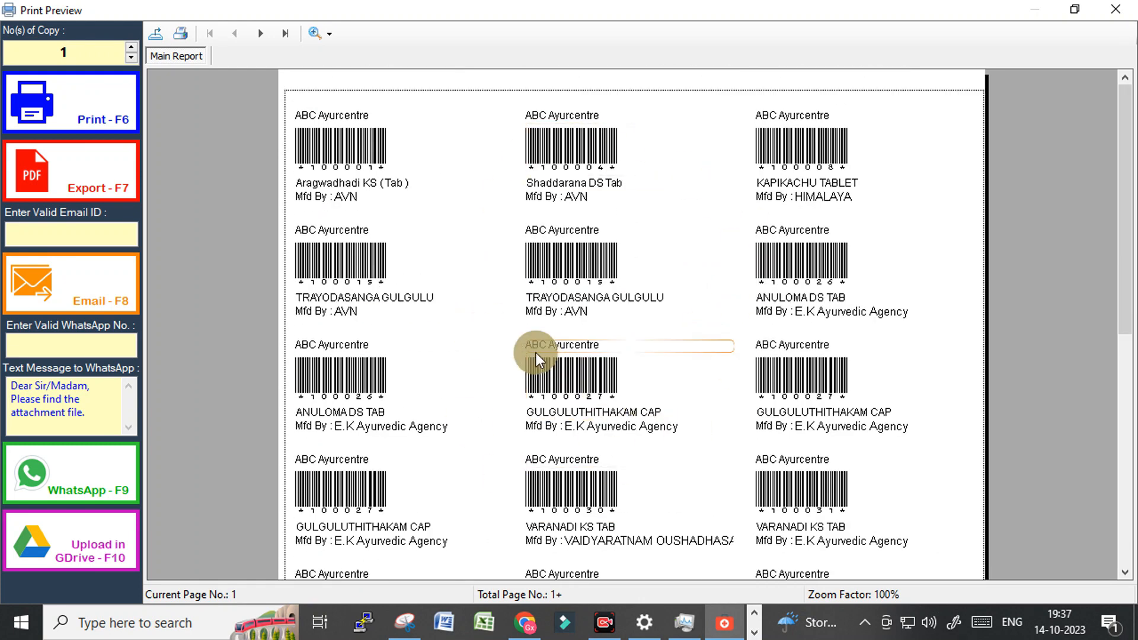
pyautogui.click(1119, 8)
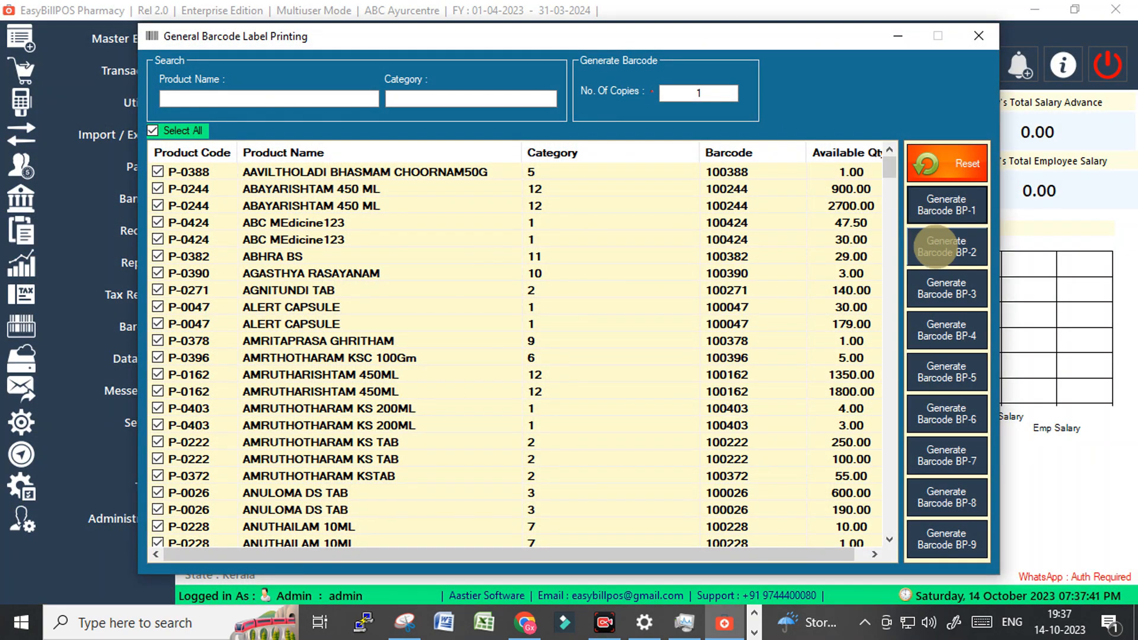
# Preview the labels in the BP-2, BP-4 and next layouts, closing each preview.
pyautogui.click(935, 247)
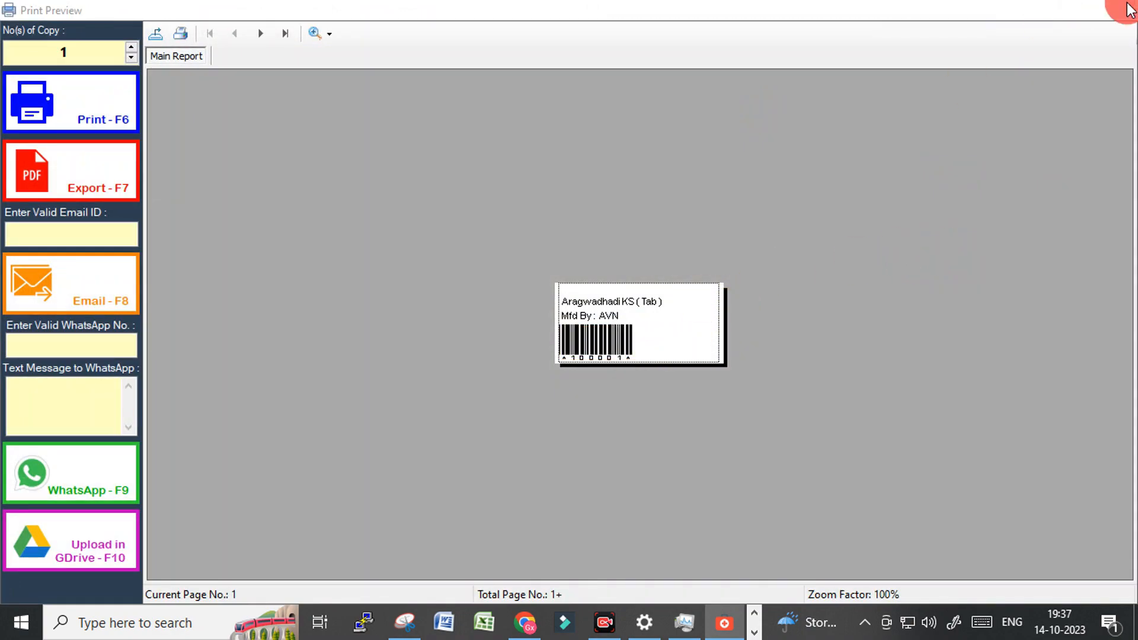
pyautogui.click(1116, 9)
pyautogui.click(942, 333)
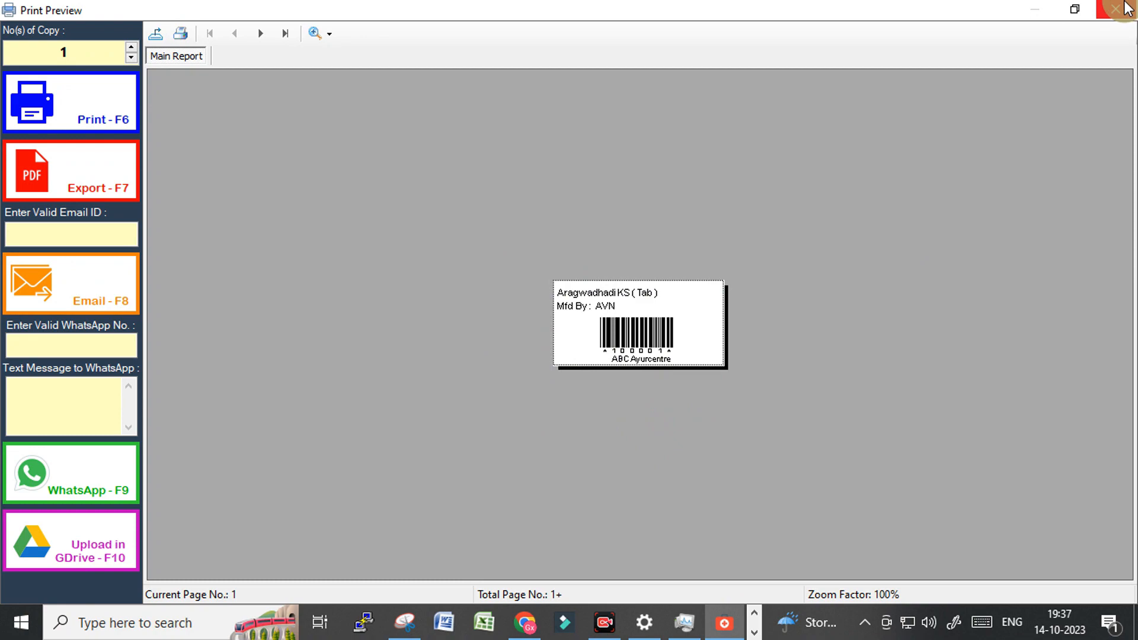
pyautogui.click(1132, 7)
pyautogui.click(934, 413)
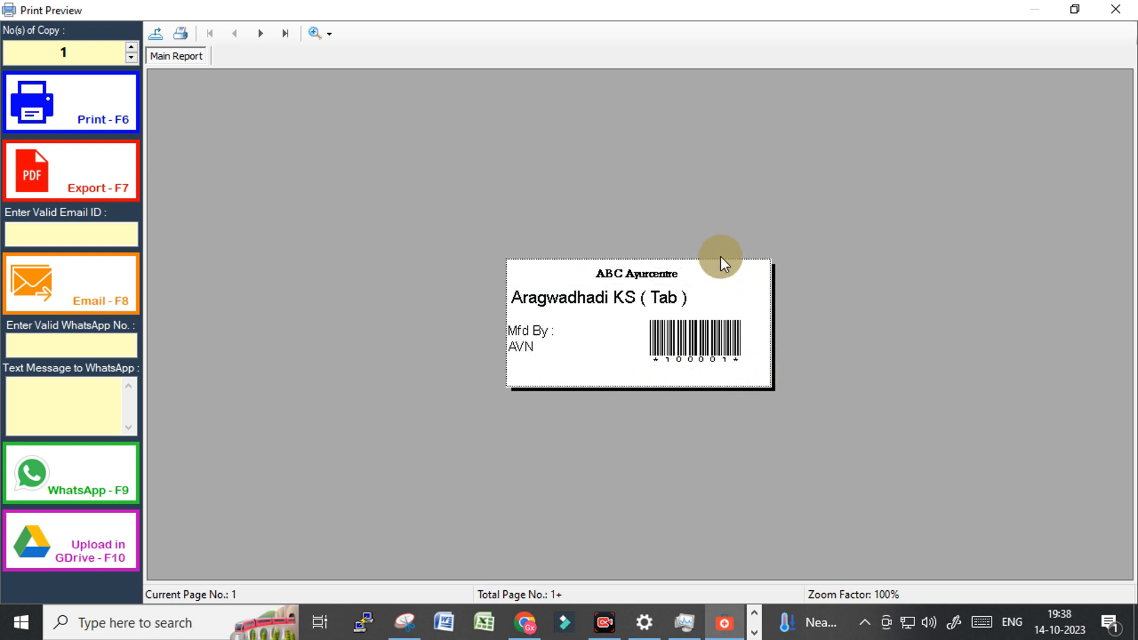
pyautogui.click(1118, 9)
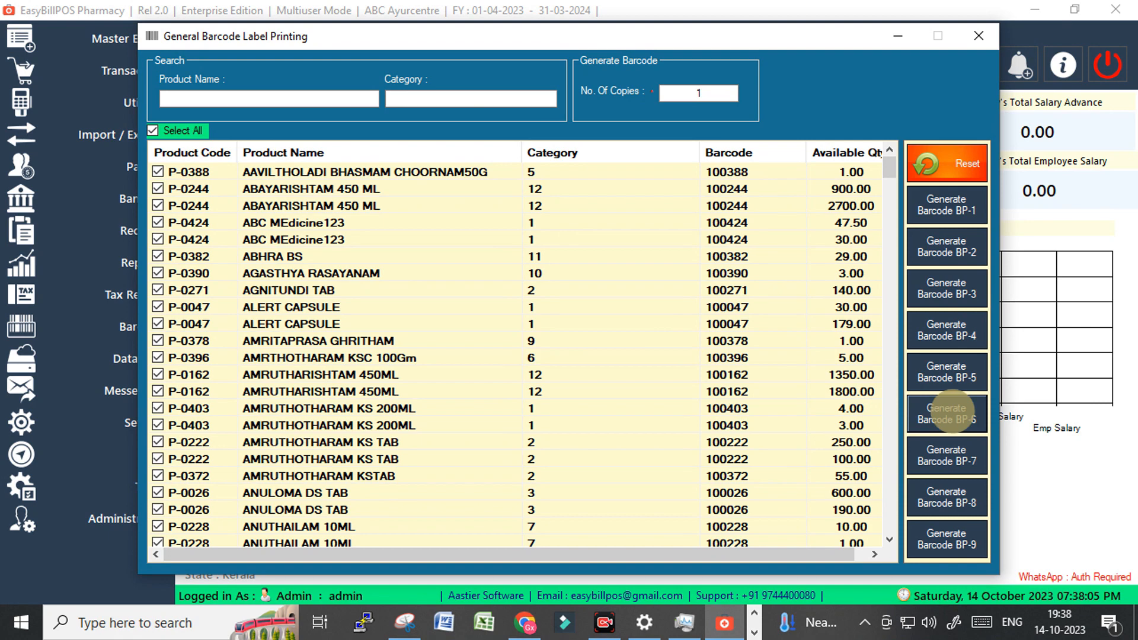
# Preview the BP-6 and BP-7 layouts, inspecting the TRAYODASANGA GULGULU and KAPIKACHU TABLET labels.
pyautogui.click(954, 418)
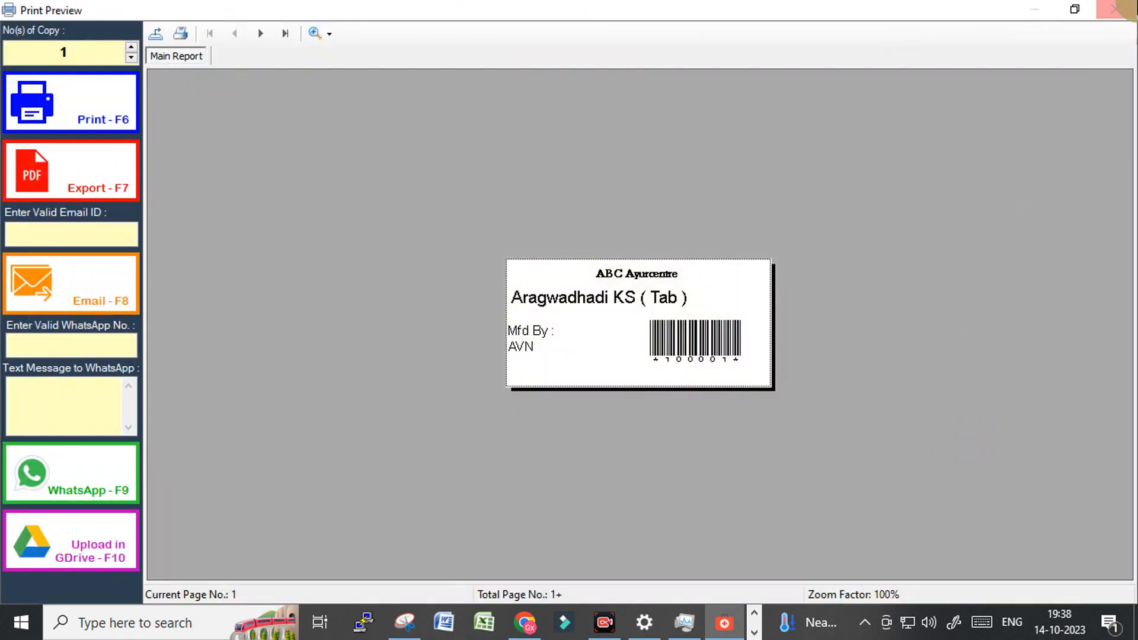
pyautogui.click(1117, 9)
pyautogui.click(941, 465)
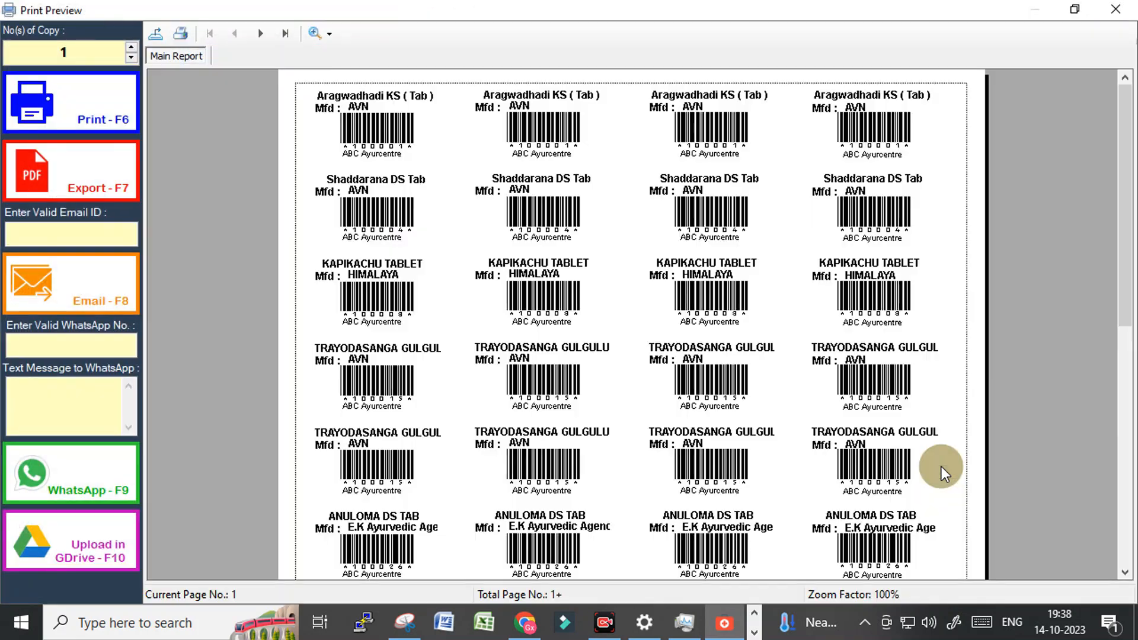
pyautogui.click(691, 374)
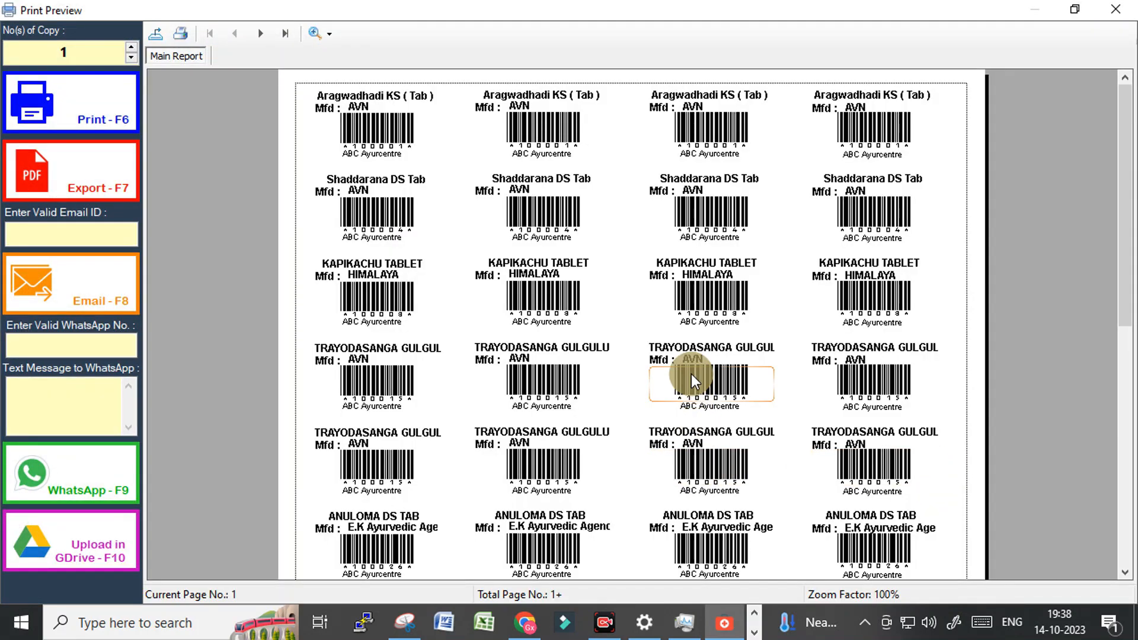
pyautogui.click(709, 268)
pyautogui.click(707, 322)
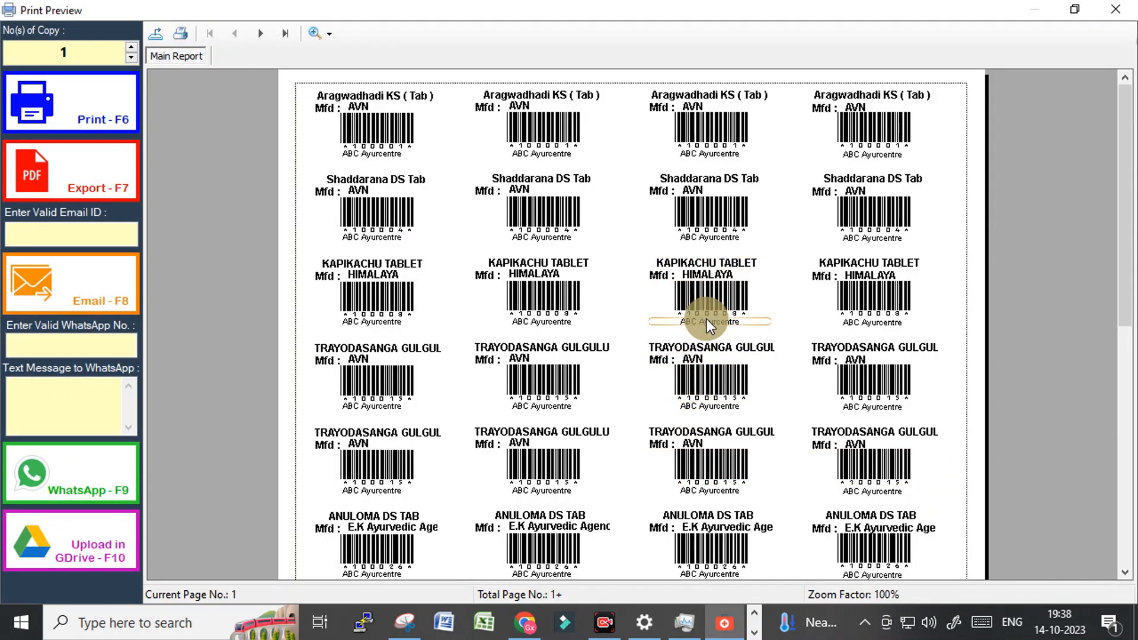
pyautogui.scroll(-3, 811, 328)
pyautogui.scroll(3, 812, 328)
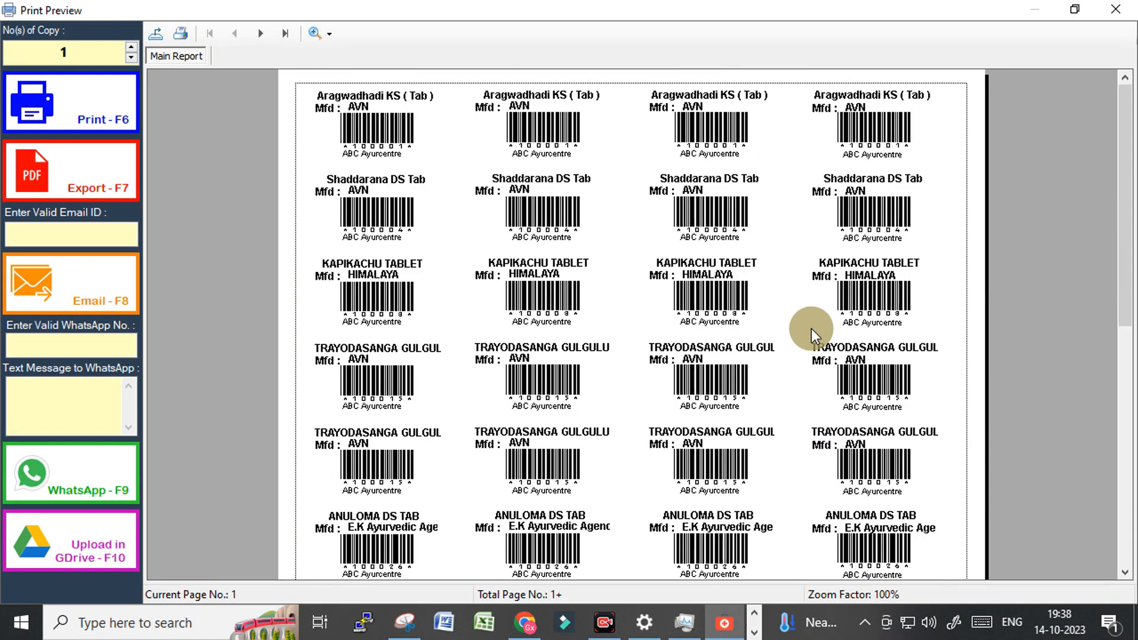
pyautogui.click(1120, 8)
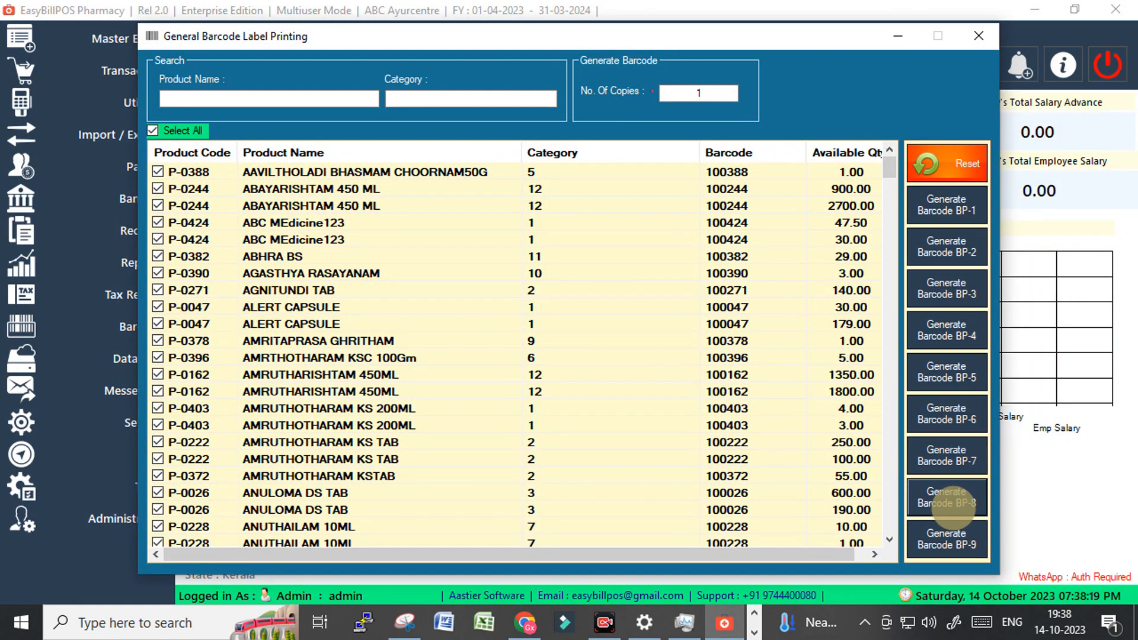
# Preview the BP-8 layout and page through the label sheets to page 4.
pyautogui.click(954, 507)
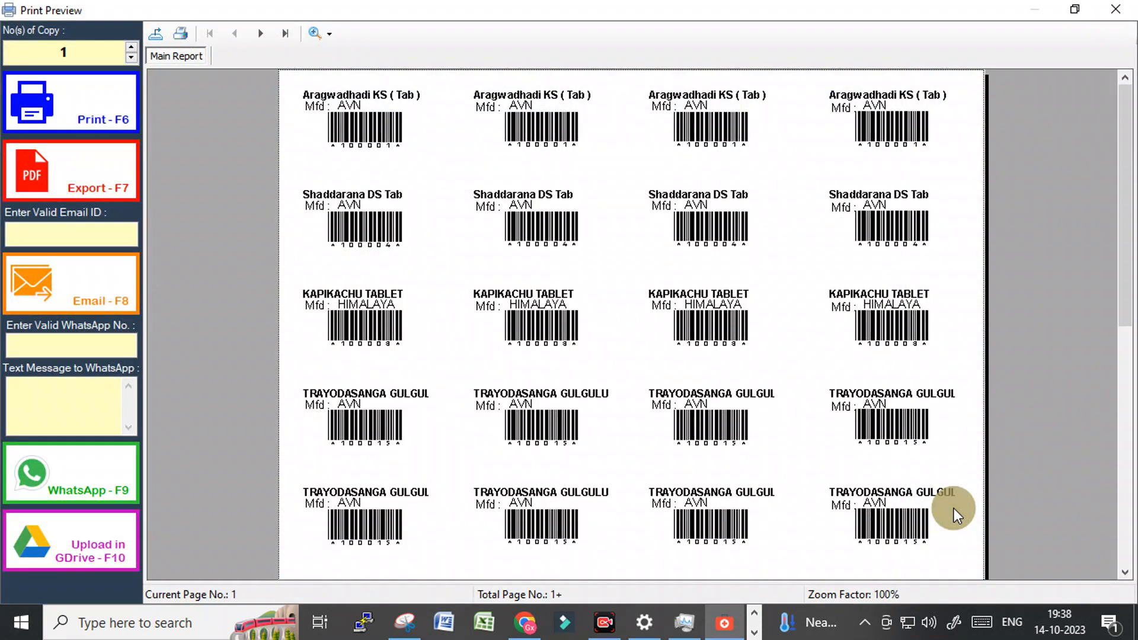
pyautogui.click(1120, 8)
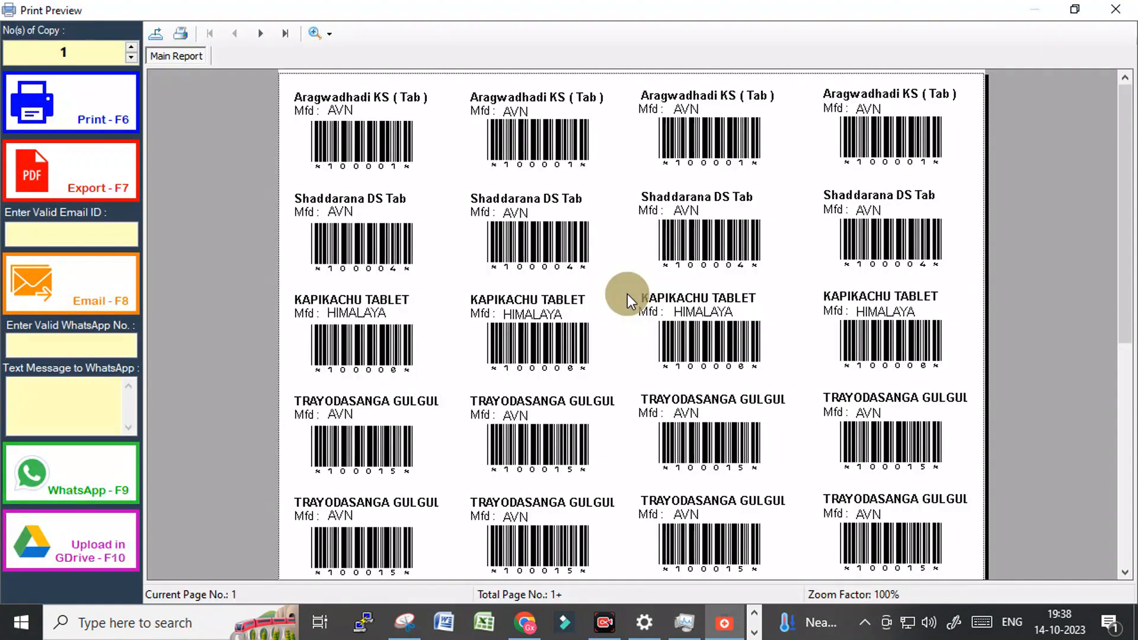
pyautogui.scroll(-4, 637, 419)
pyautogui.scroll(3, 637, 418)
pyautogui.scroll(-5, 698, 389)
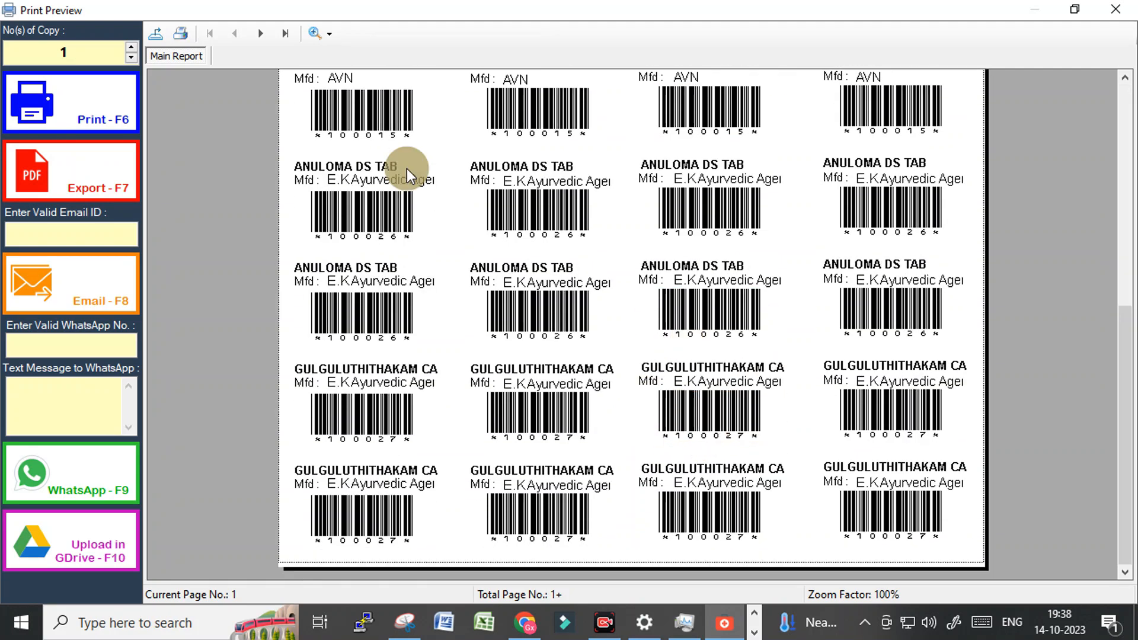
pyautogui.click(256, 34)
pyautogui.click(256, 35)
pyautogui.click(256, 34)
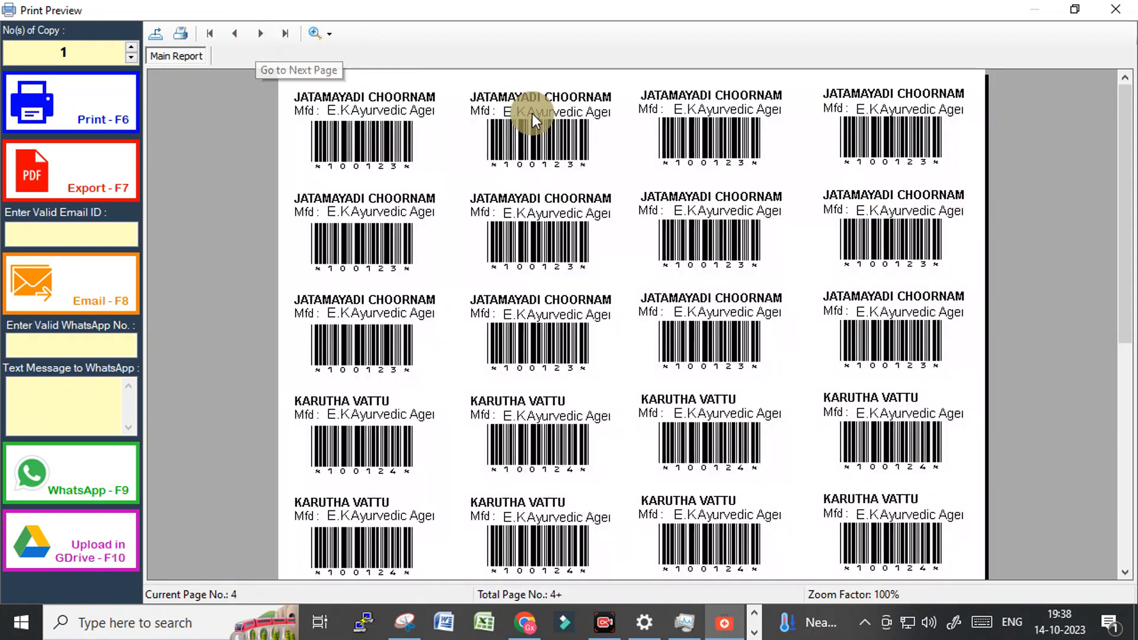
pyautogui.click(1118, 9)
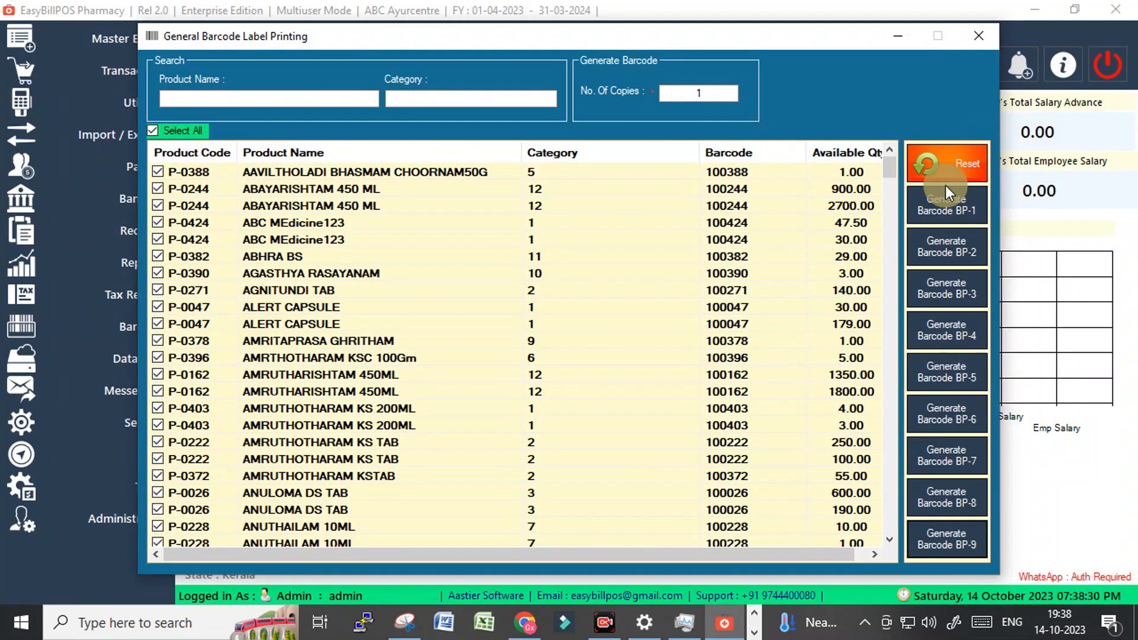
# Select only ABAYARISHTAM 450 ML and set No. Of Copies to 10.
pyautogui.click(153, 128)
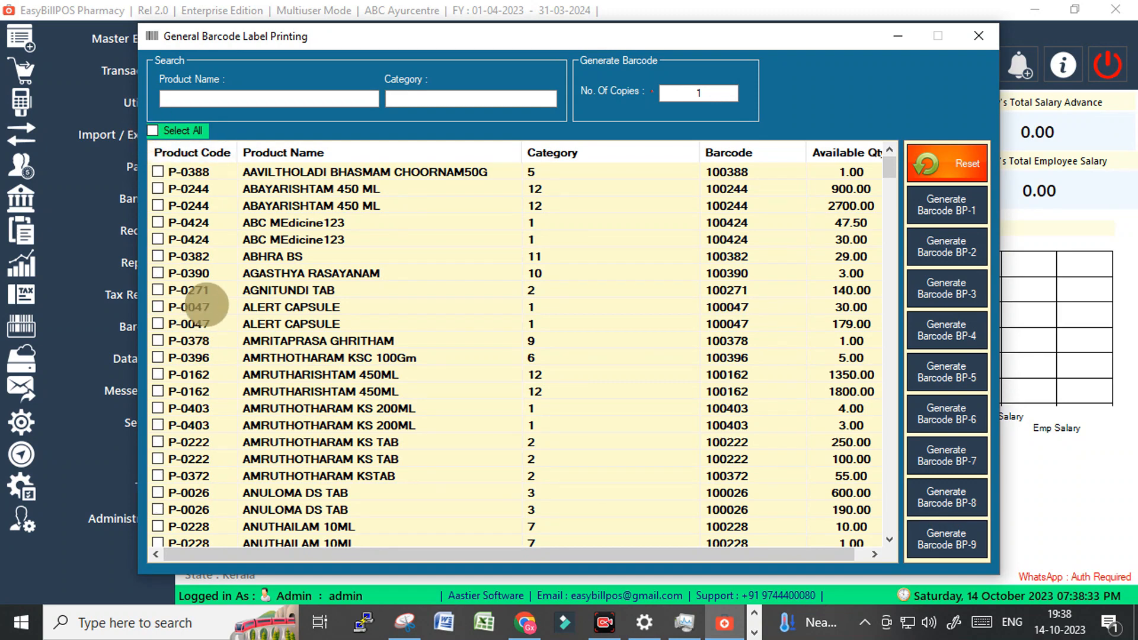
pyautogui.click(157, 188)
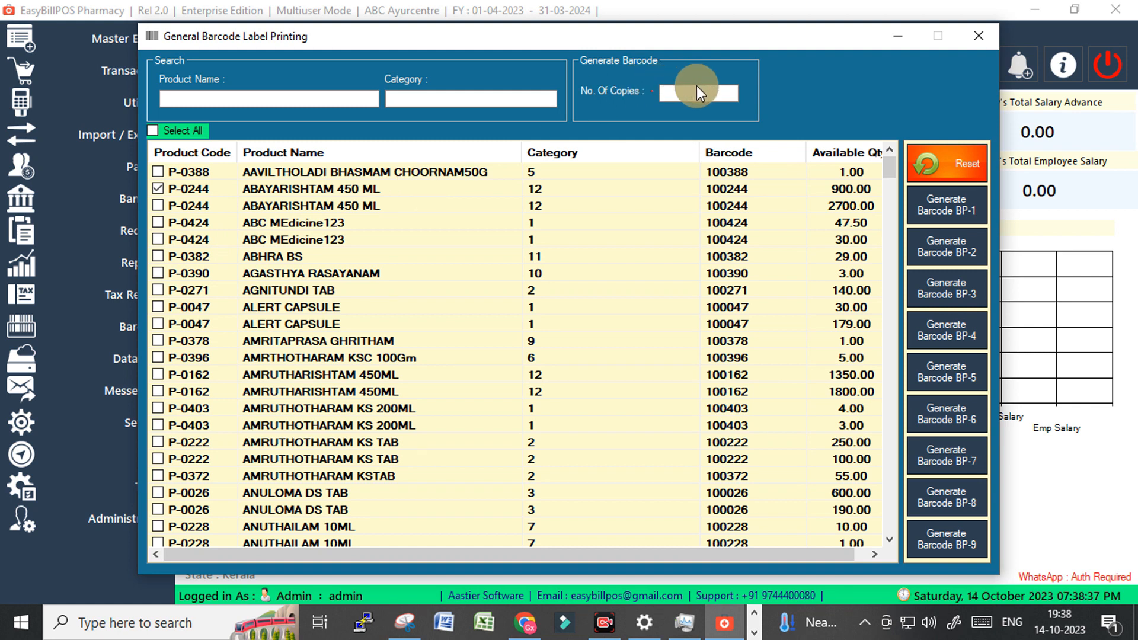
pyautogui.moveTo(704, 91); pyautogui.dragTo(677, 92)
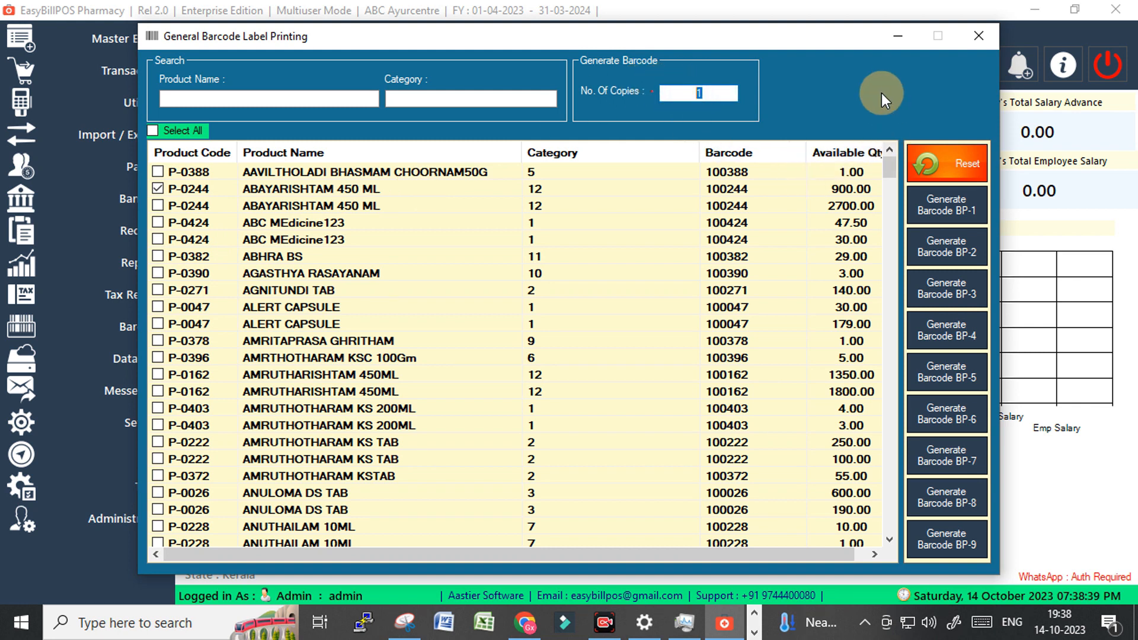
pyautogui.write('10')
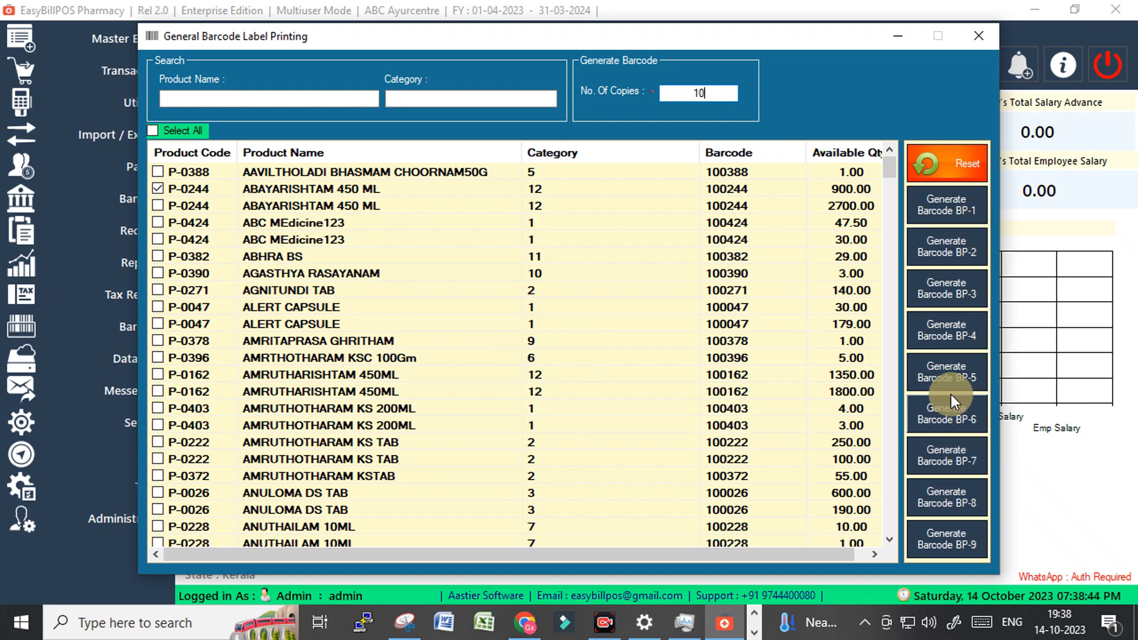
# Preview the 10 ABAYARISHTAM labels in the BP-2 layout, paging through every page.
pyautogui.click(949, 255)
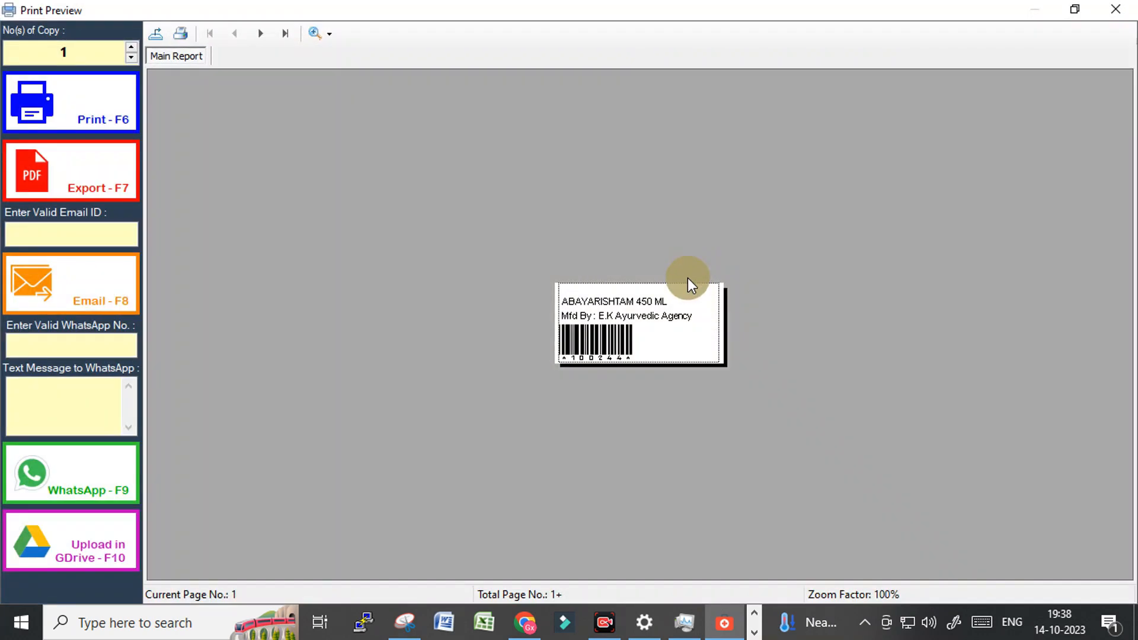
pyautogui.click(254, 33)
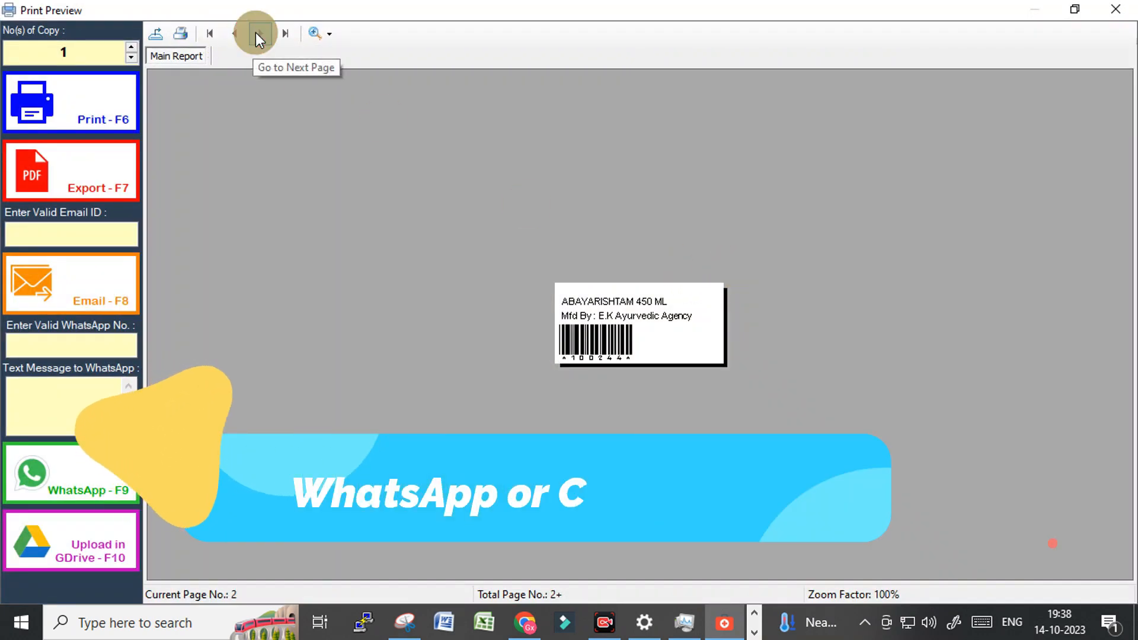
pyautogui.click(255, 33)
pyautogui.click(254, 33)
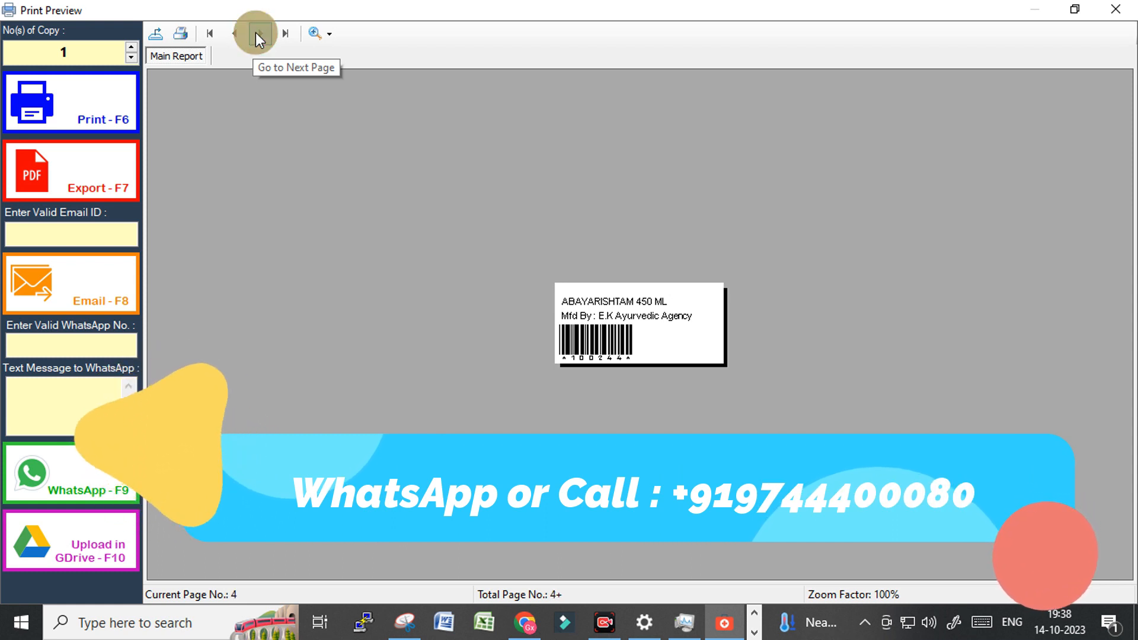
pyautogui.click(255, 33)
pyautogui.click(255, 33)
pyautogui.click(255, 33)
pyautogui.click(255, 33)
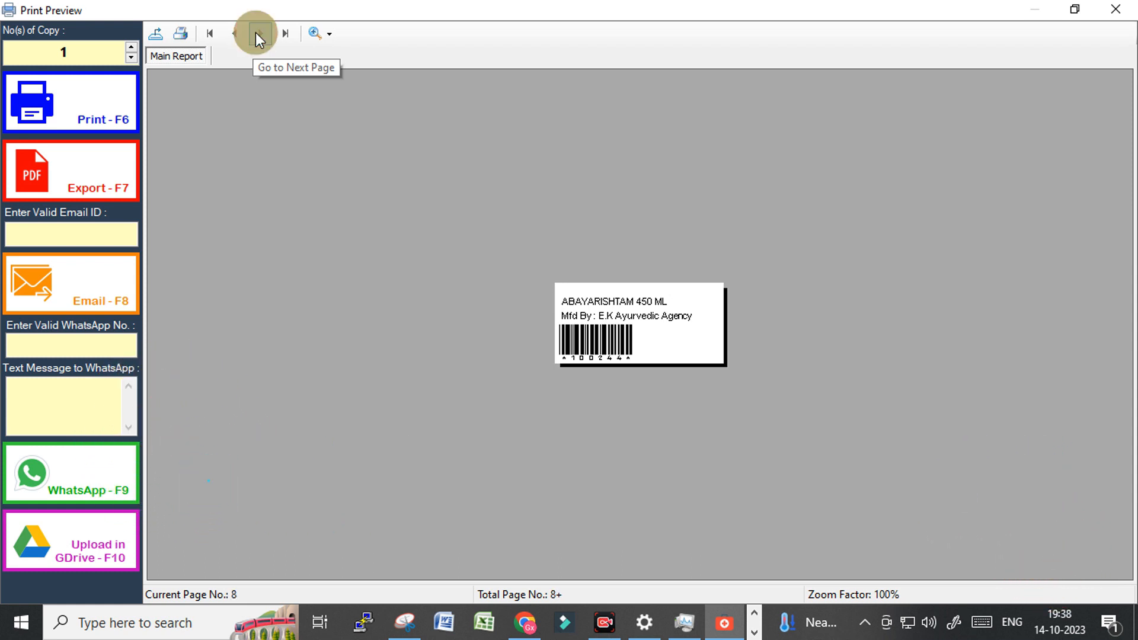
pyautogui.click(255, 33)
pyautogui.click(255, 33)
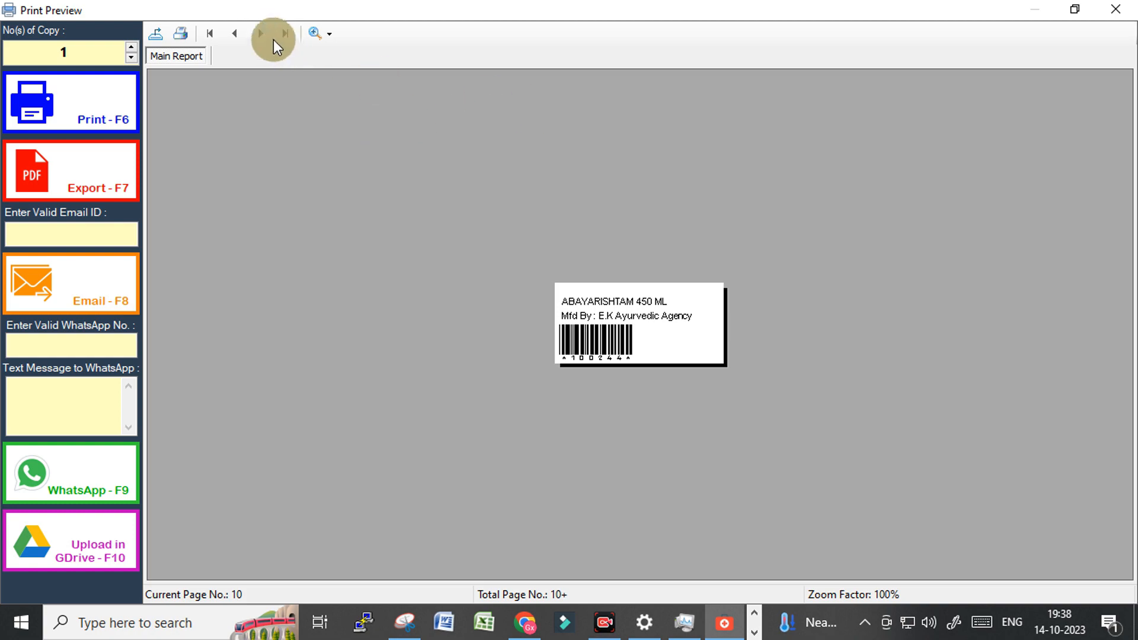
pyautogui.click(267, 35)
pyautogui.click(1115, 9)
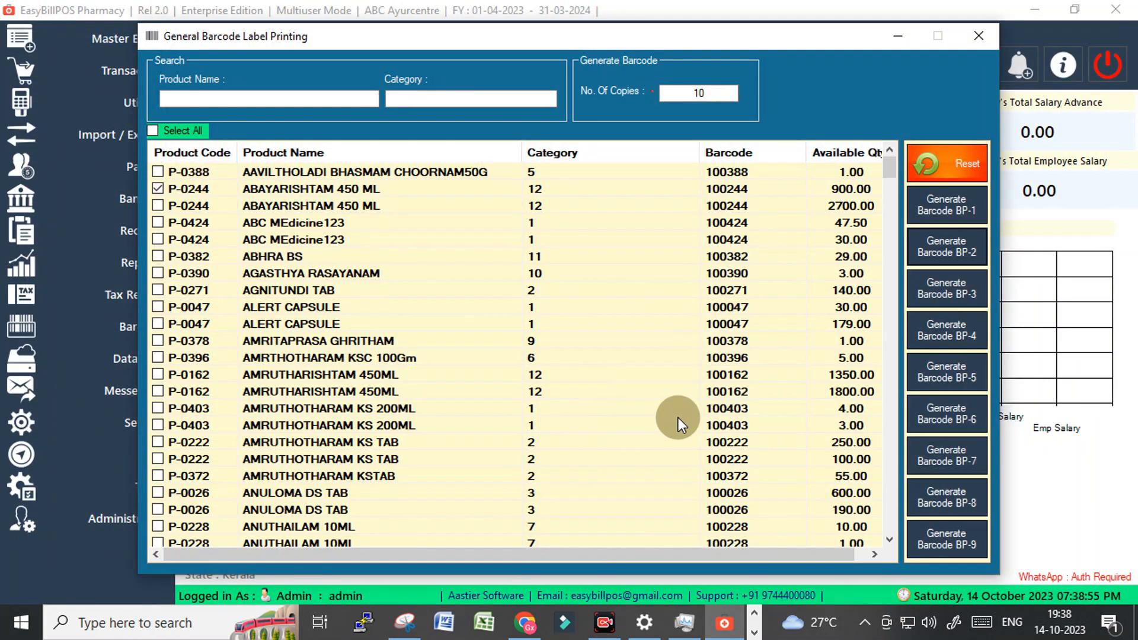
# Preview the same 10 labels in a three-column layout.
pyautogui.click(935, 208)
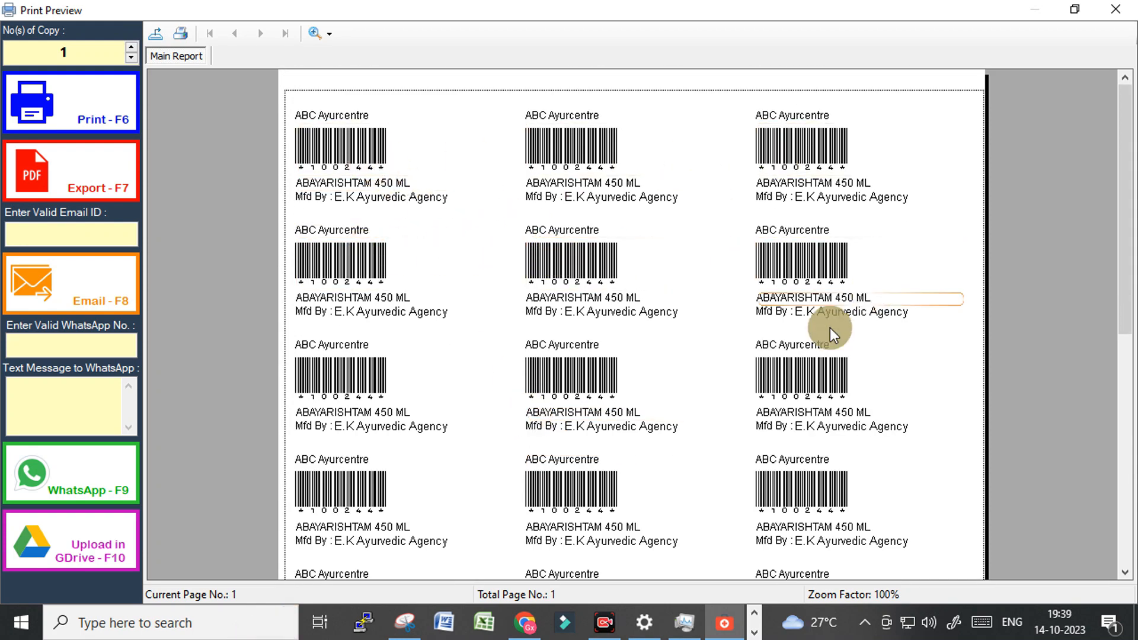
pyautogui.click(1115, 9)
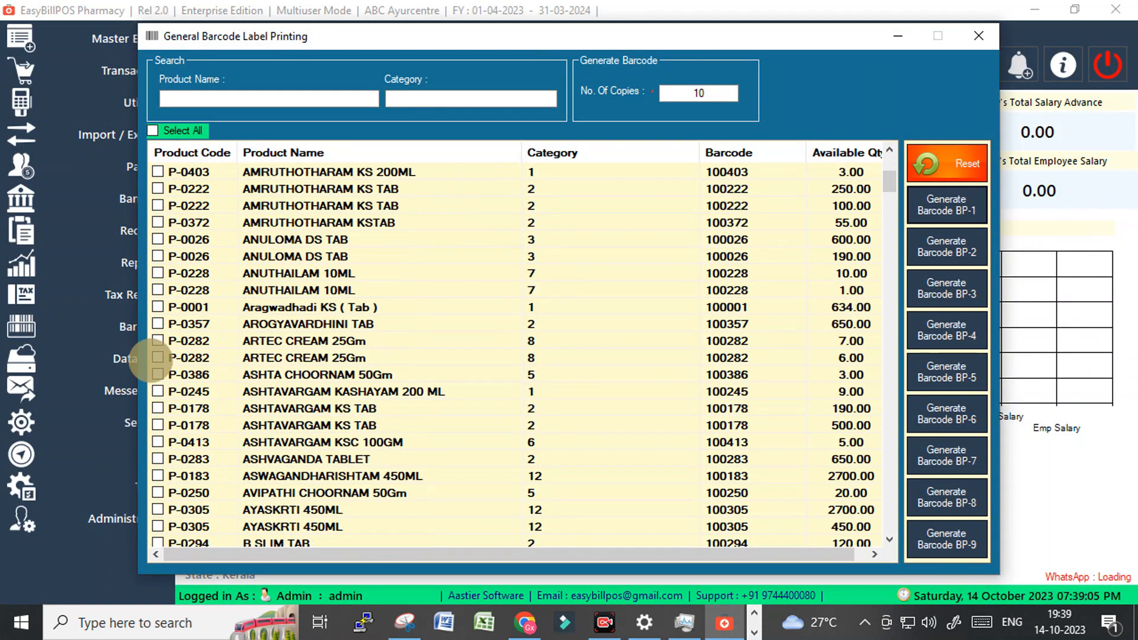
pyautogui.scroll(5, 327, 369)
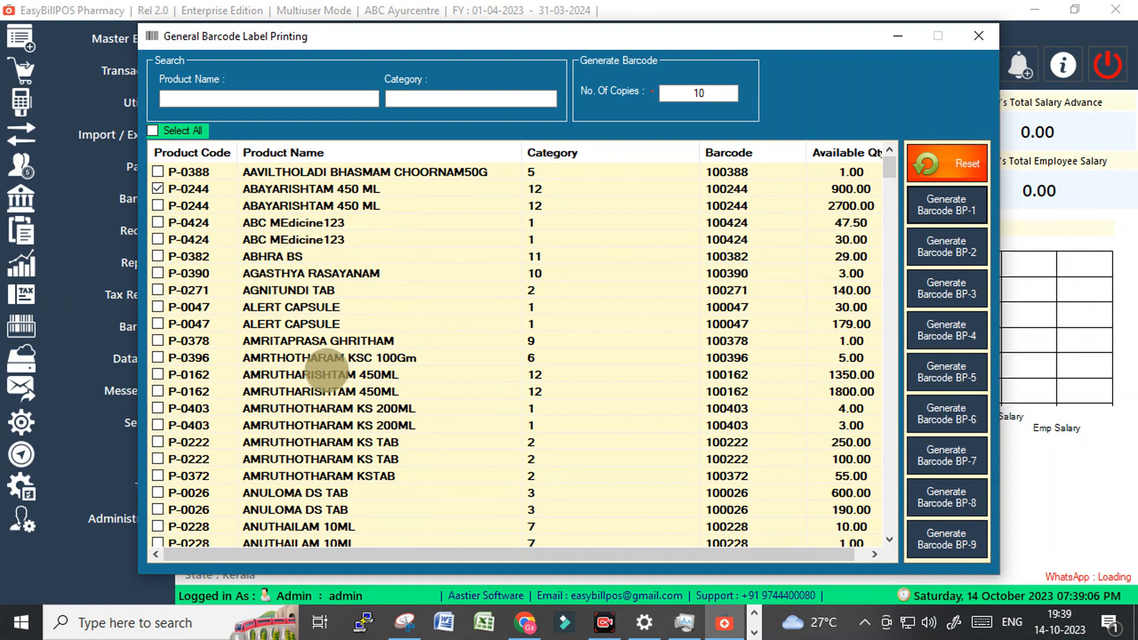
# Close General Barcode Label Printing, browse the Banking, Utilities and Master Entry menus, then dismiss them.
pyautogui.click(980, 37)
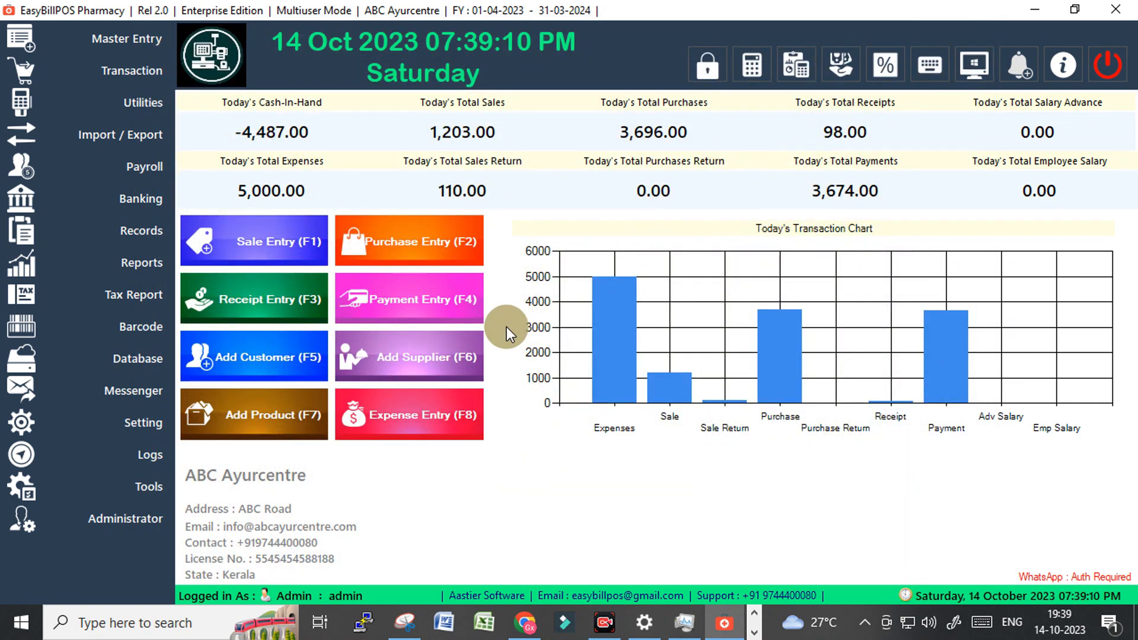
pyautogui.click(149, 388)
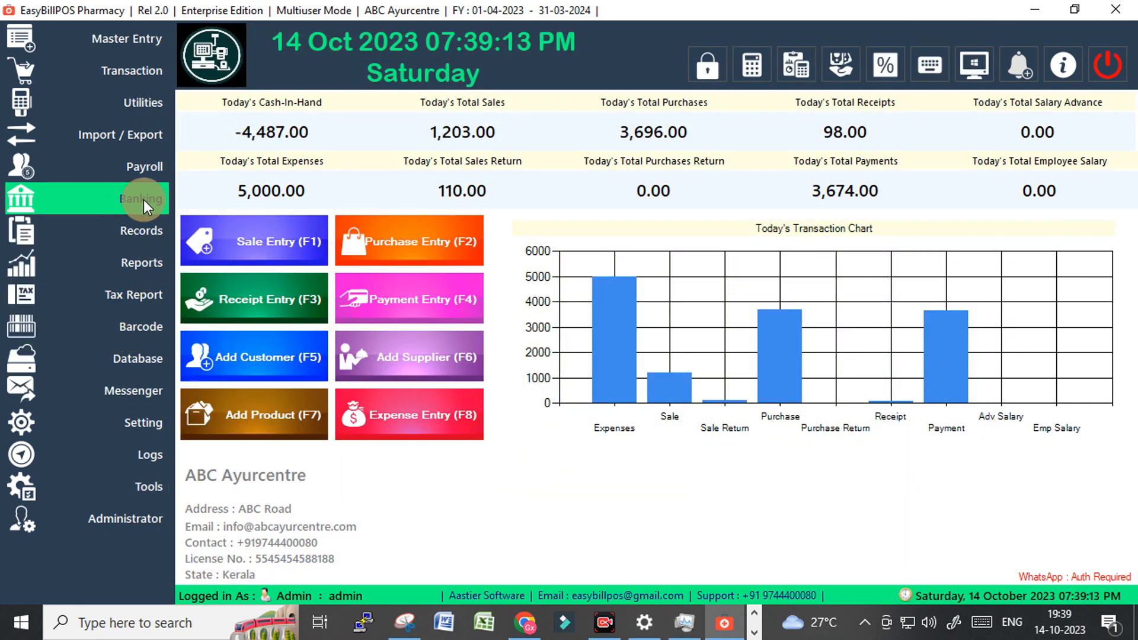
pyautogui.moveTo(143, 200)
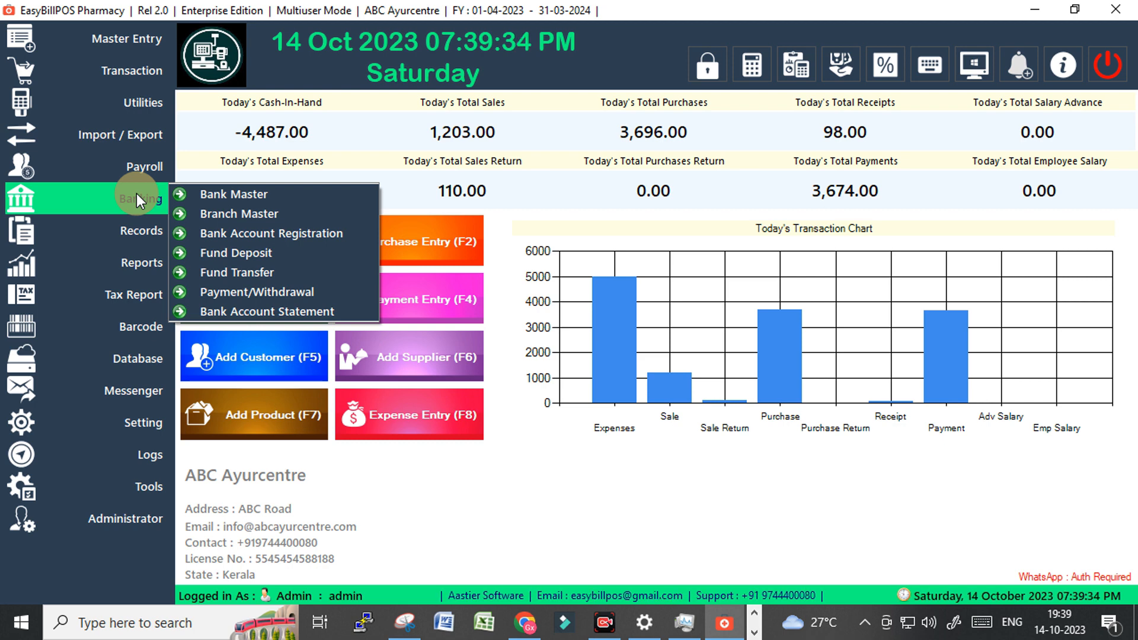
pyautogui.moveTo(144, 105)
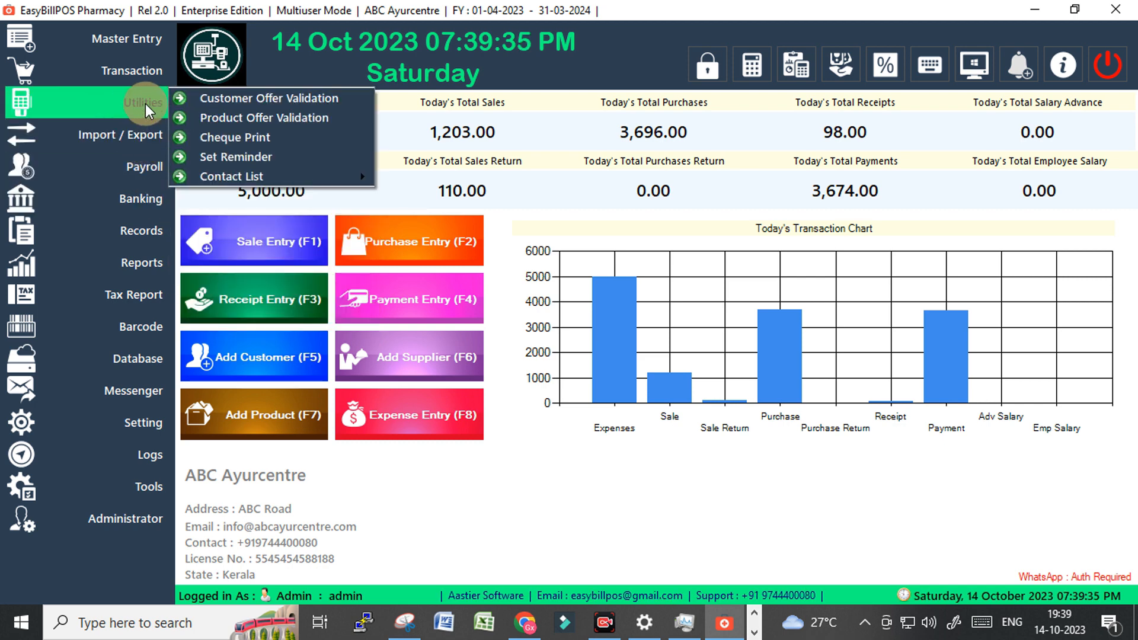
pyautogui.moveTo(146, 52)
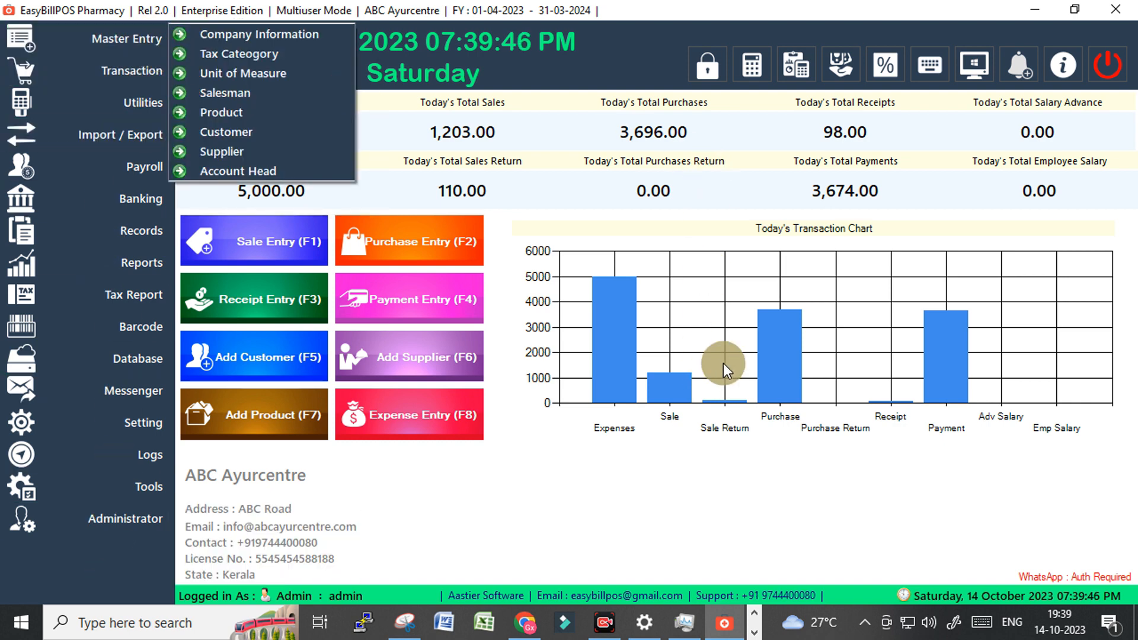
pyautogui.click(584, 312)
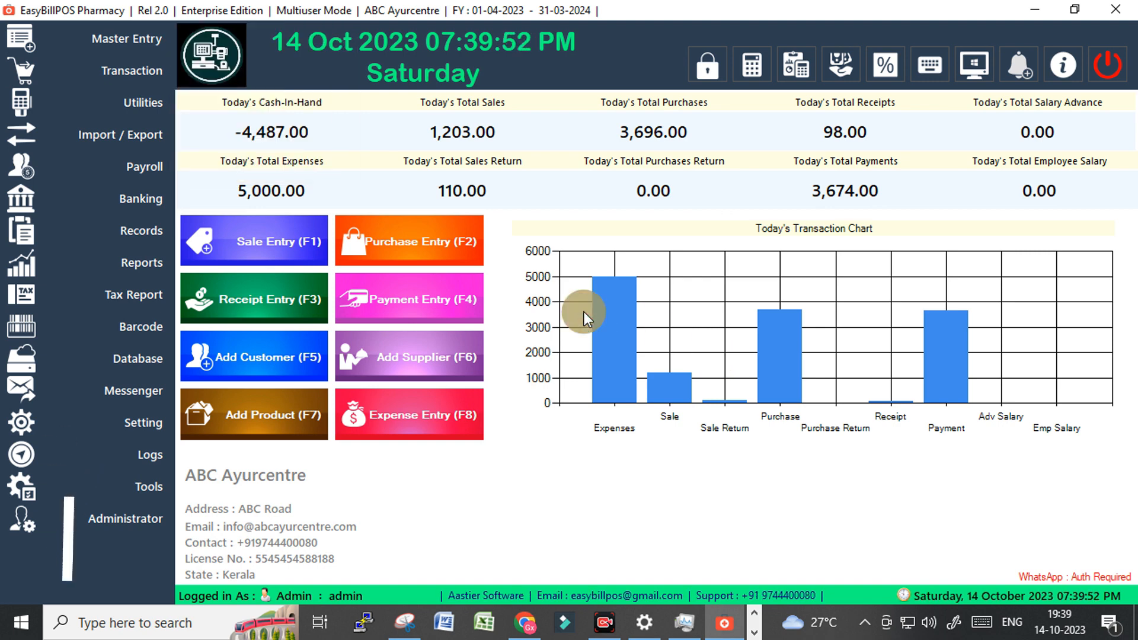
pyautogui.click(265, 240)
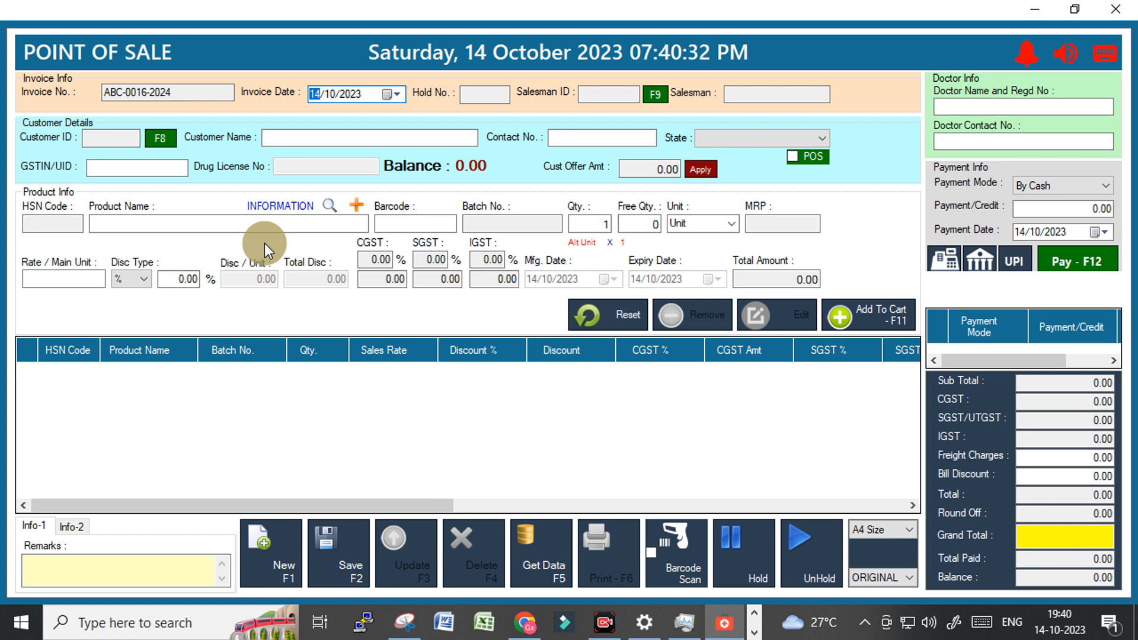
pyautogui.click(1118, 11)
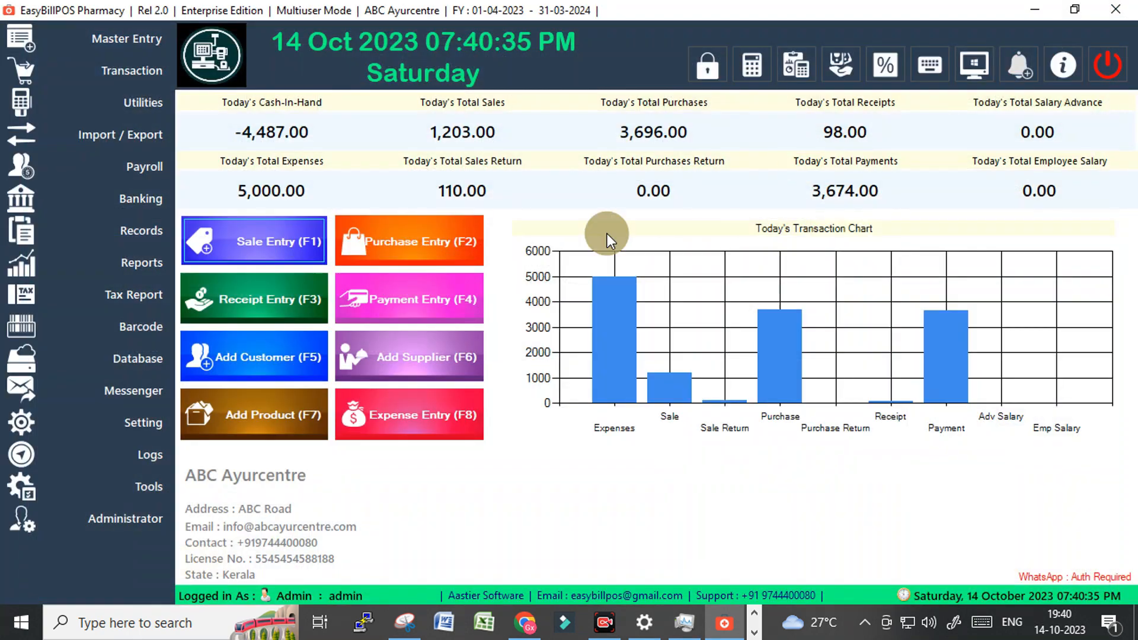